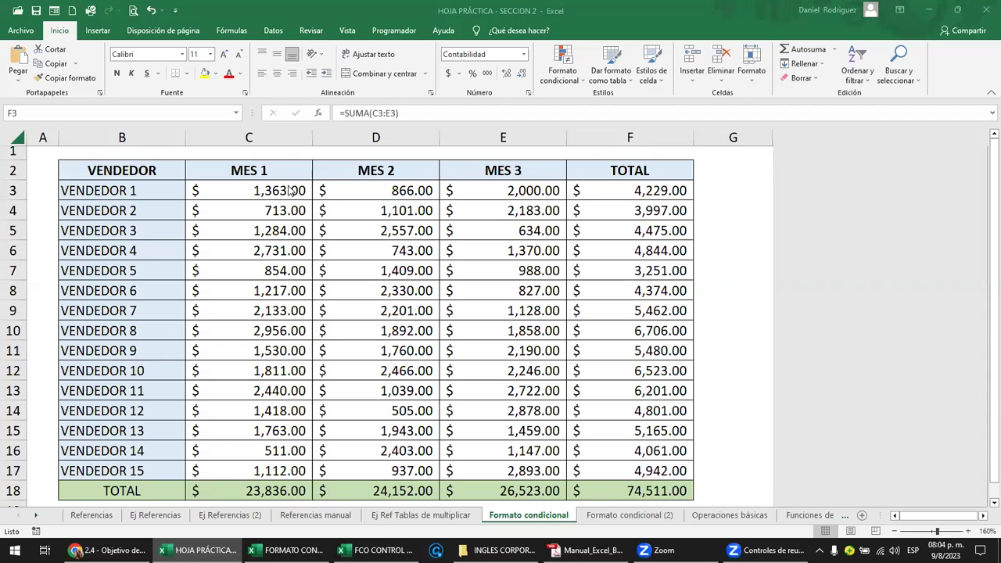
# Select the seller totals F3:F17, the header row and the TOTAL row to review them.
pyautogui.moveTo(571, 547)
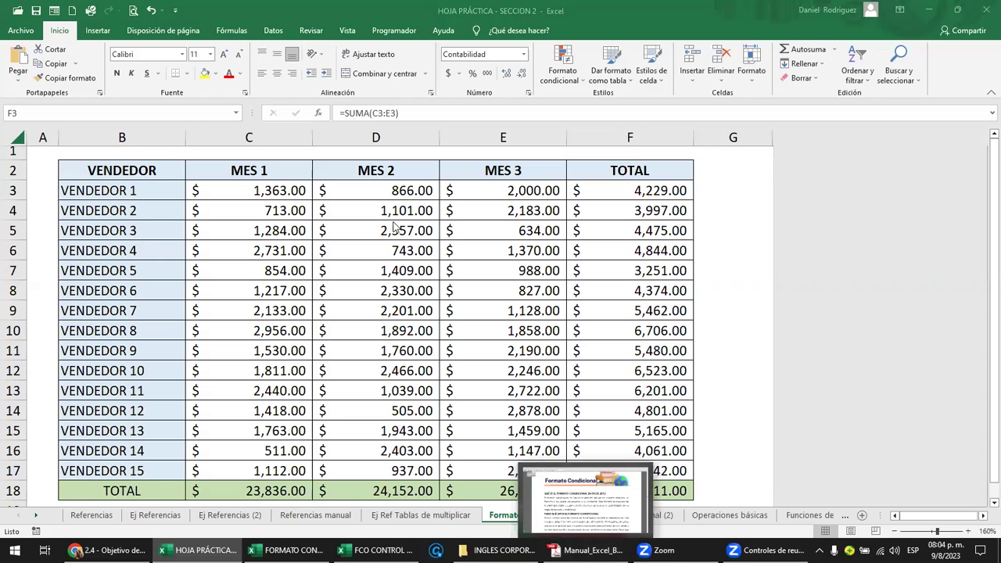
pyautogui.click(130, 191)
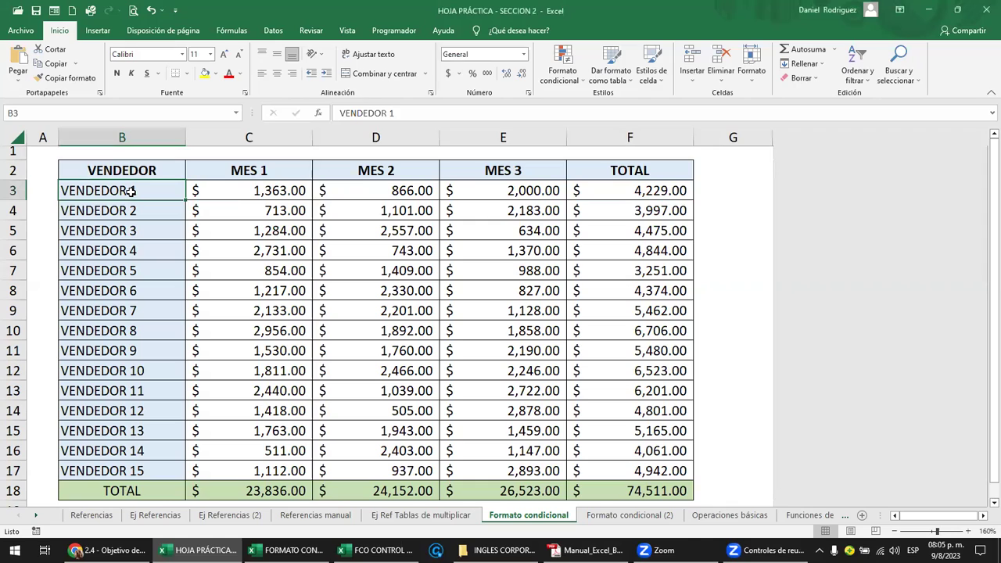
pyautogui.click(653, 211)
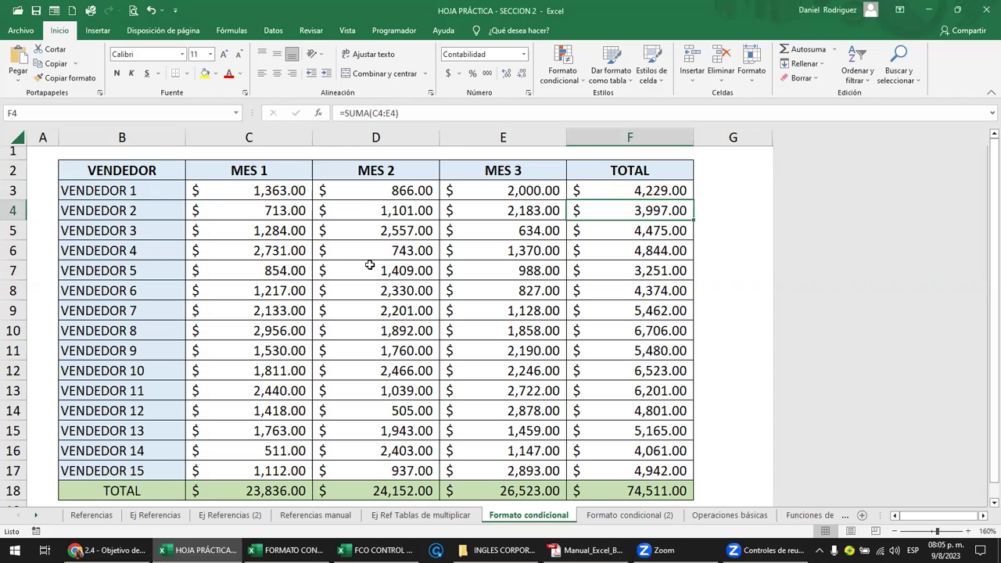
pyautogui.click(640, 194)
pyautogui.moveTo(641, 198); pyautogui.dragTo(654, 461)
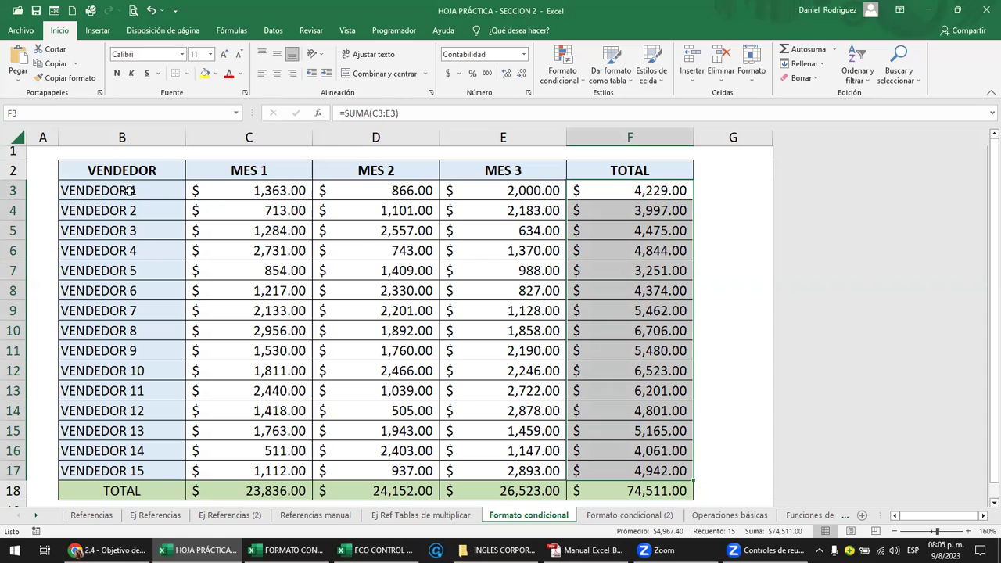
pyautogui.moveTo(117, 173); pyautogui.dragTo(637, 174)
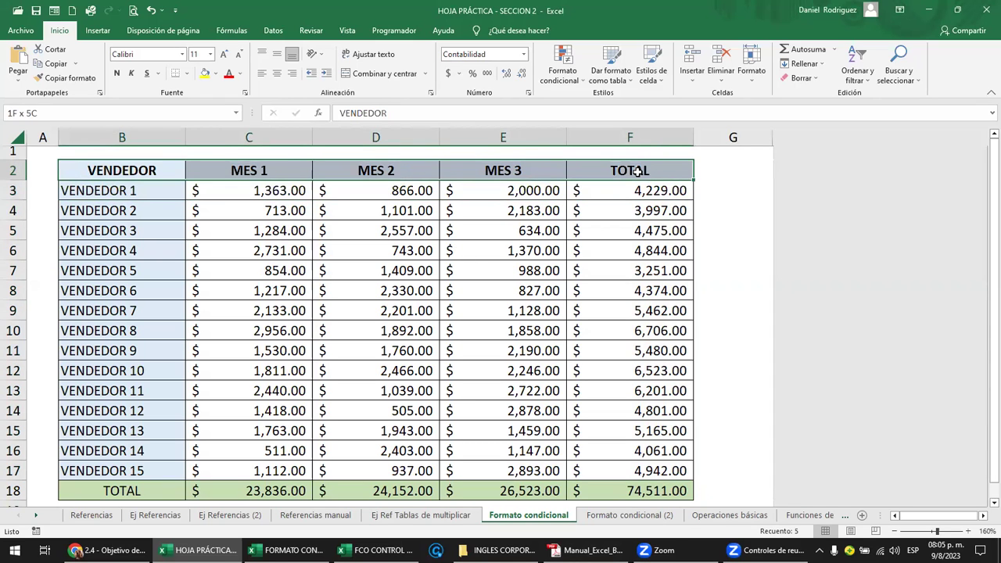
pyautogui.keyDown('ctrl'); pyautogui.moveTo(121, 490); pyautogui.dragTo(614, 493); pyautogui.keyUp('ctrl')
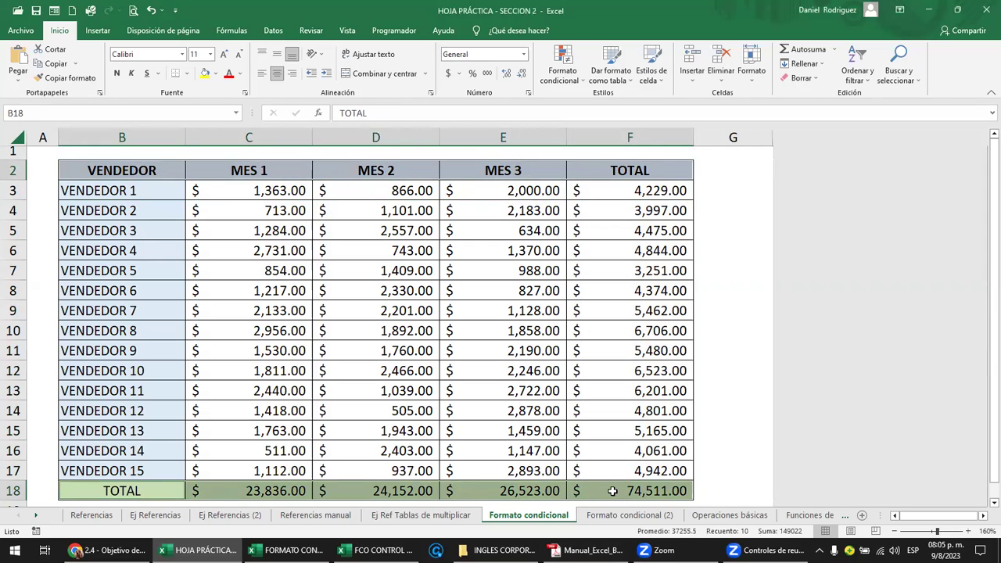
pyautogui.moveTo(654, 470); pyautogui.dragTo(639, 191)
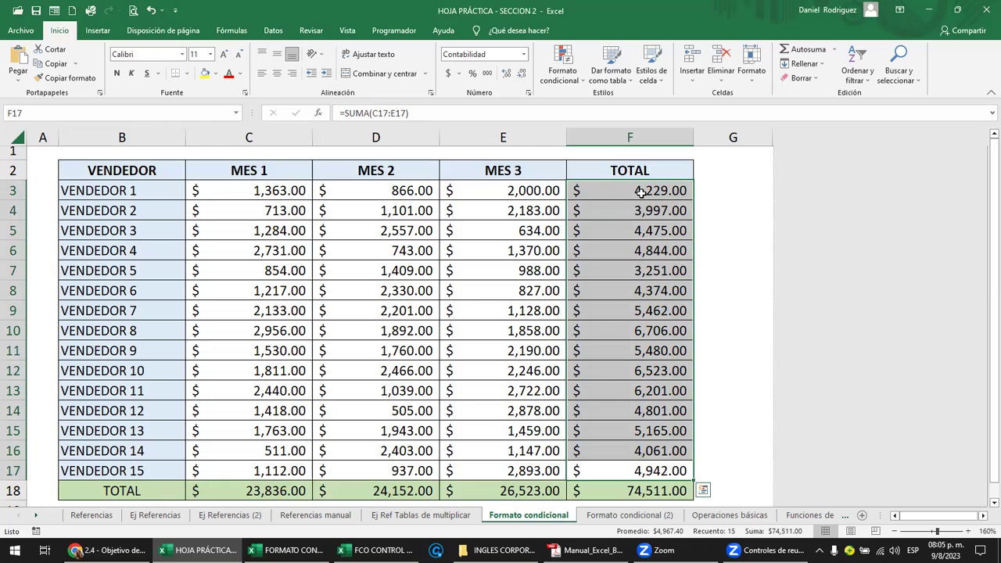
# Select the seller names B3:B17, the MES 3 values E3:E17 and the monthly values C3:E17.
pyautogui.click(124, 194)
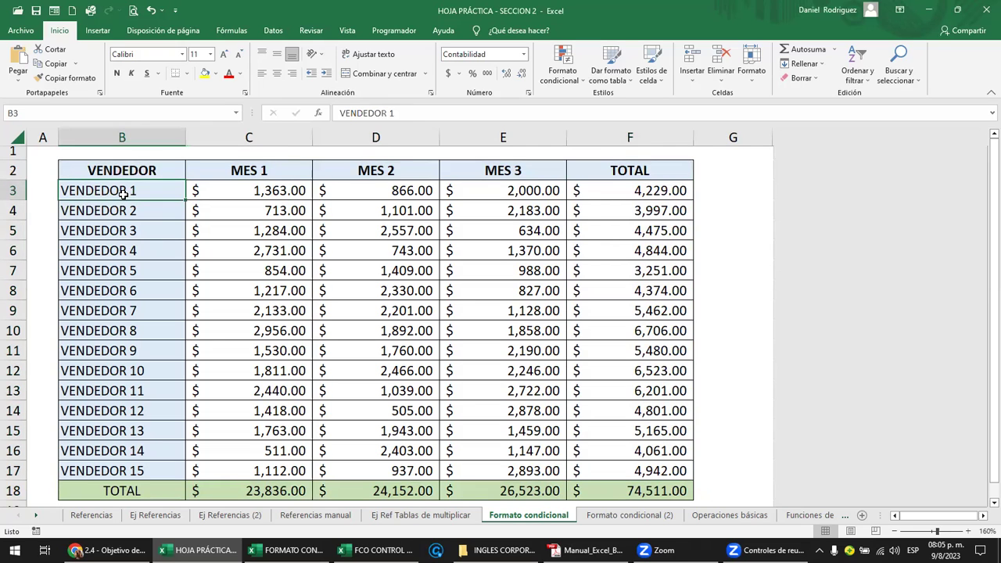
pyautogui.moveTo(124, 194); pyautogui.dragTo(124, 467)
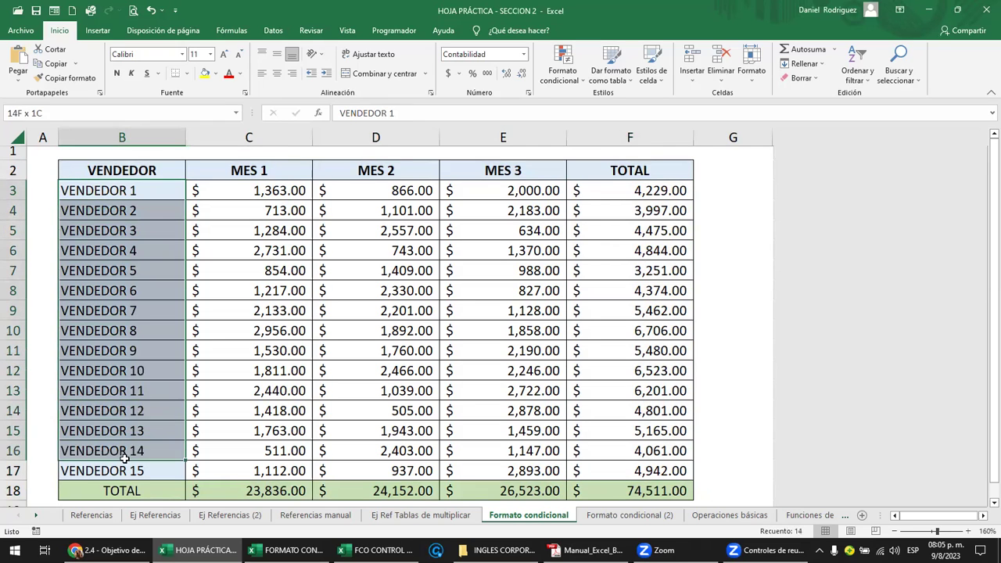
pyautogui.click(518, 196)
pyautogui.moveTo(518, 196); pyautogui.dragTo(530, 469)
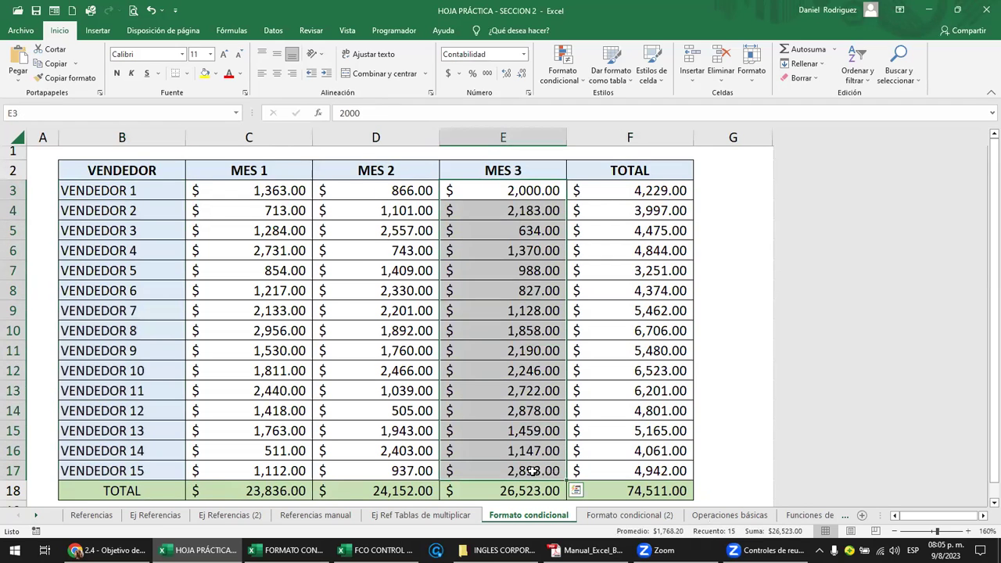
pyautogui.moveTo(230, 192)
pyautogui.mouseDown()
pyautogui.moveTo(506, 194)
pyautogui.moveTo(562, 470)
pyautogui.mouseUp()
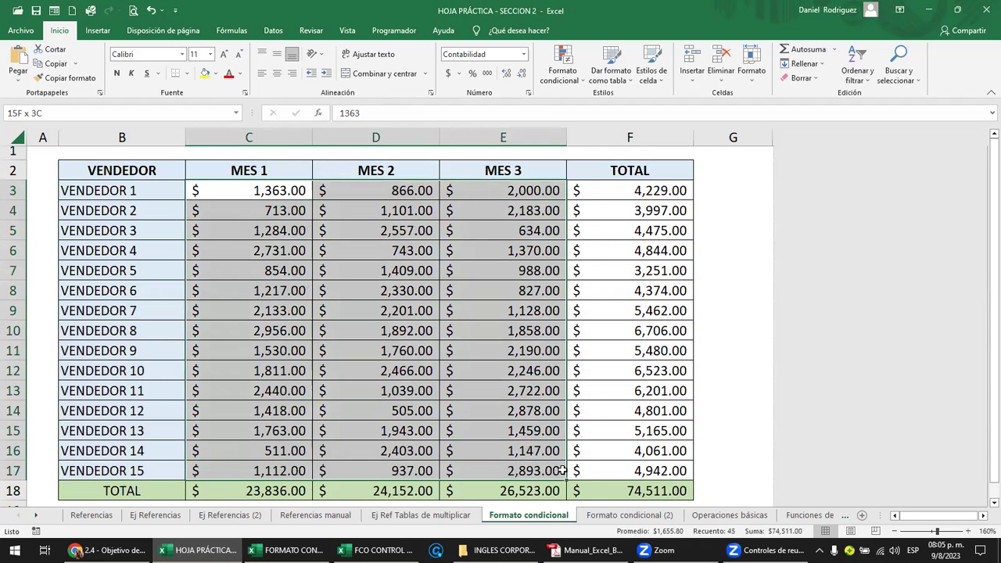
pyautogui.click(376, 266)
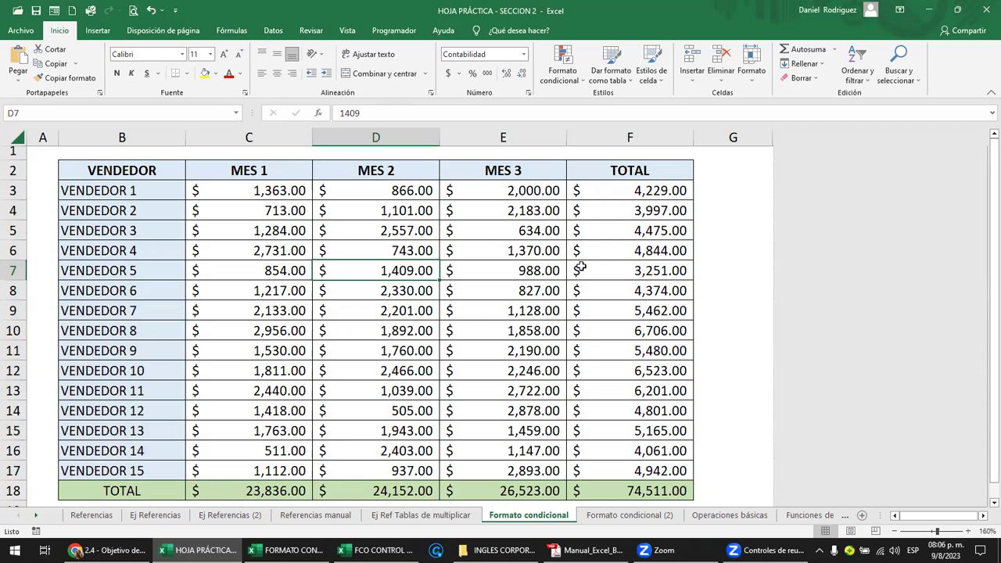
# Review the TOTAL column F, return to F3, and bring up the Manual_Excel_Basico PDF.
pyautogui.moveTo(646, 192); pyautogui.dragTo(650, 270)
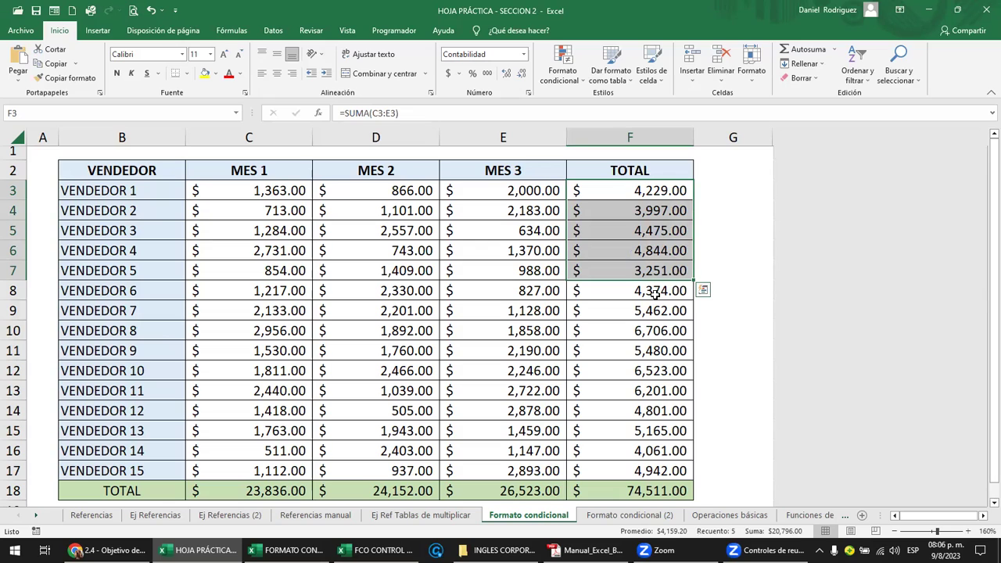
pyautogui.click(731, 249)
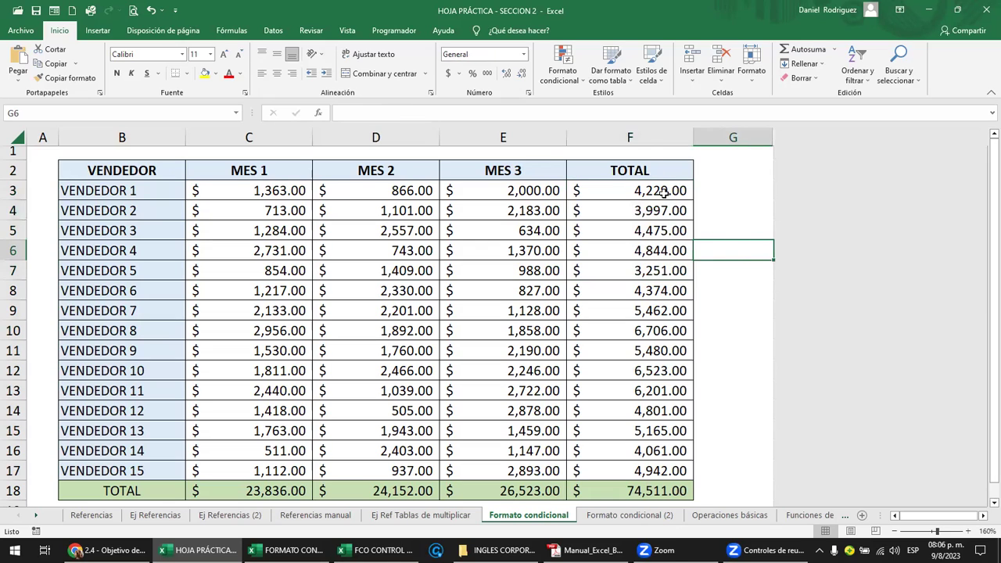
pyautogui.click(620, 135)
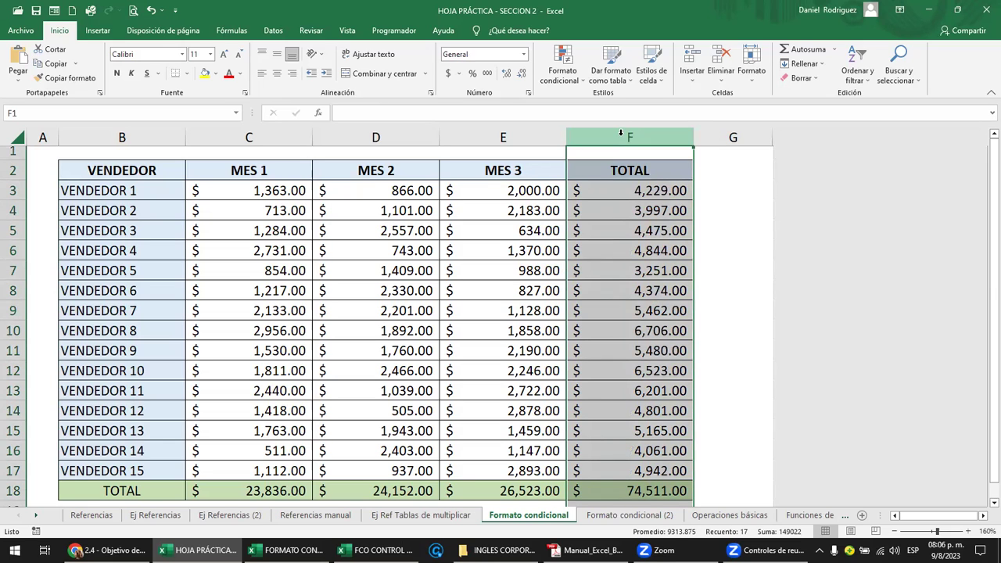
pyautogui.moveTo(655, 196); pyautogui.dragTo(641, 464)
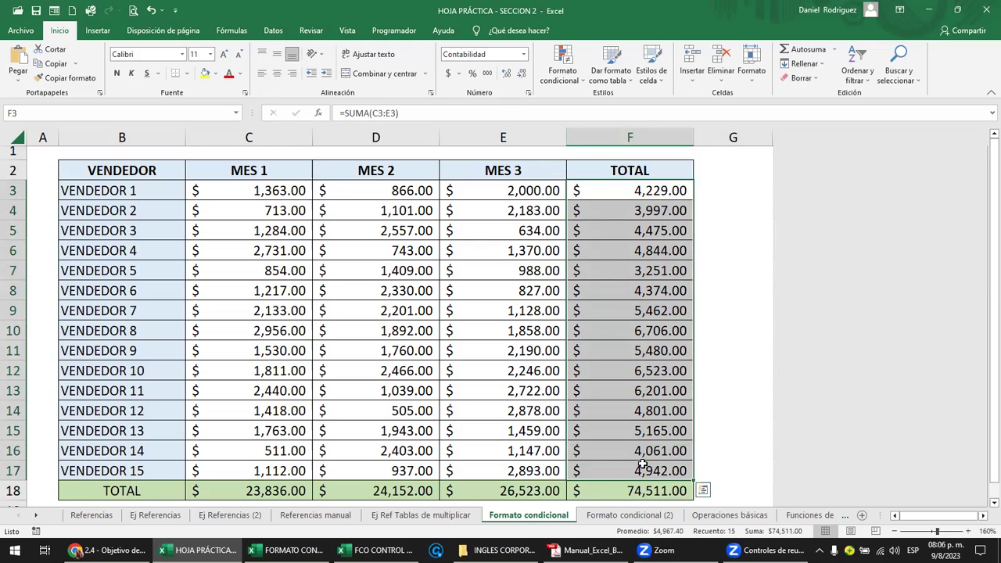
pyautogui.click(623, 287)
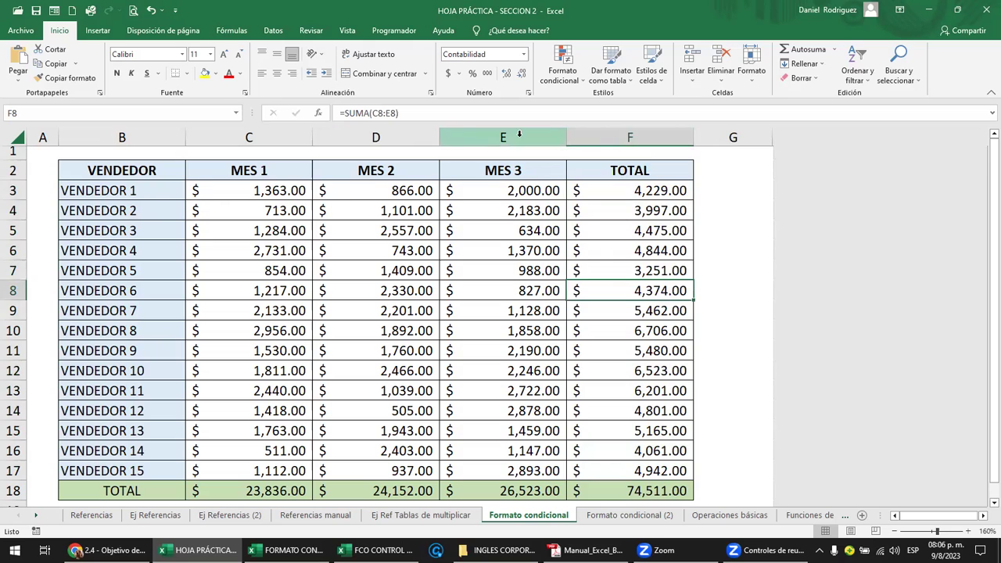
pyautogui.click(601, 131)
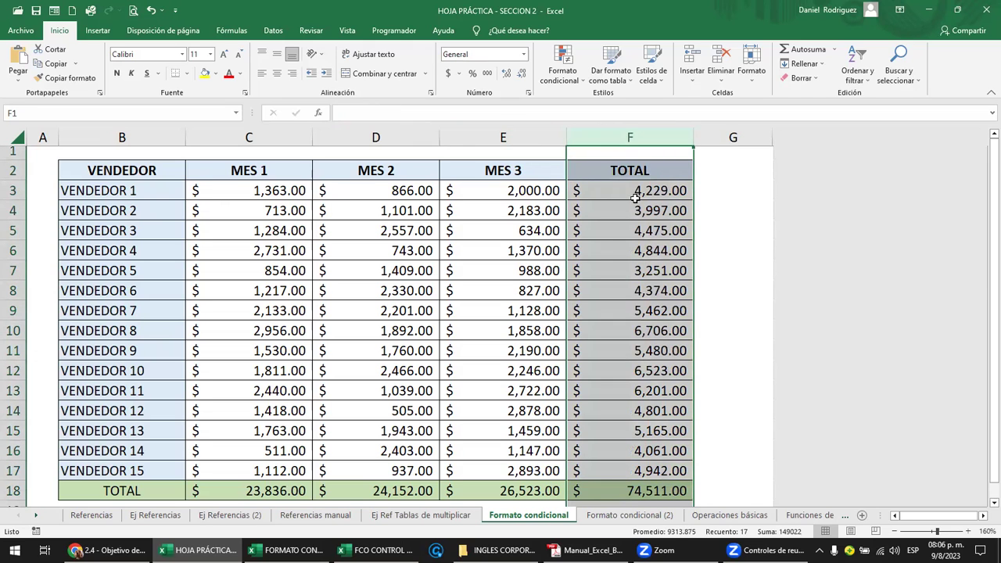
pyautogui.scroll(-3, 667, 349)
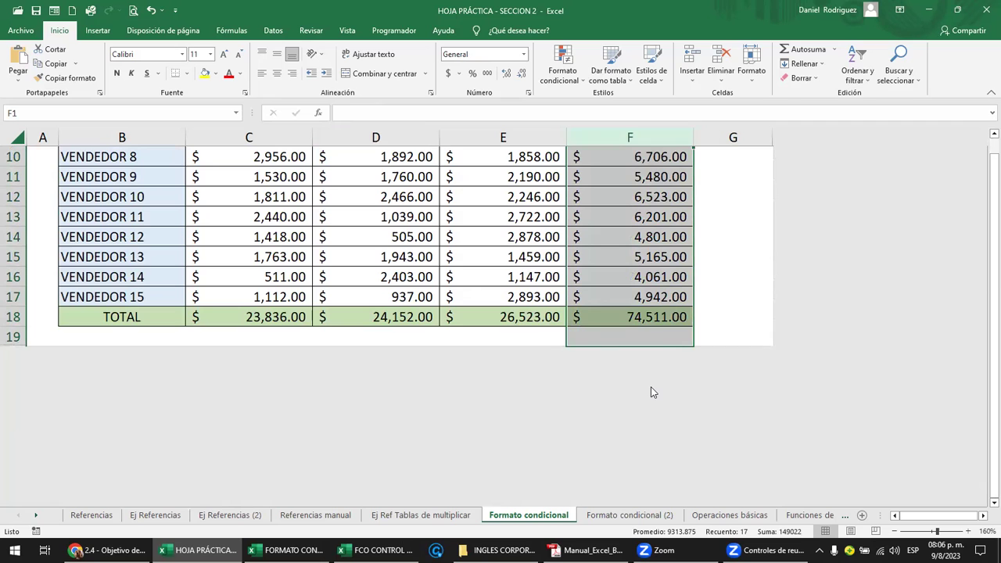
pyautogui.scroll(1, 650, 386)
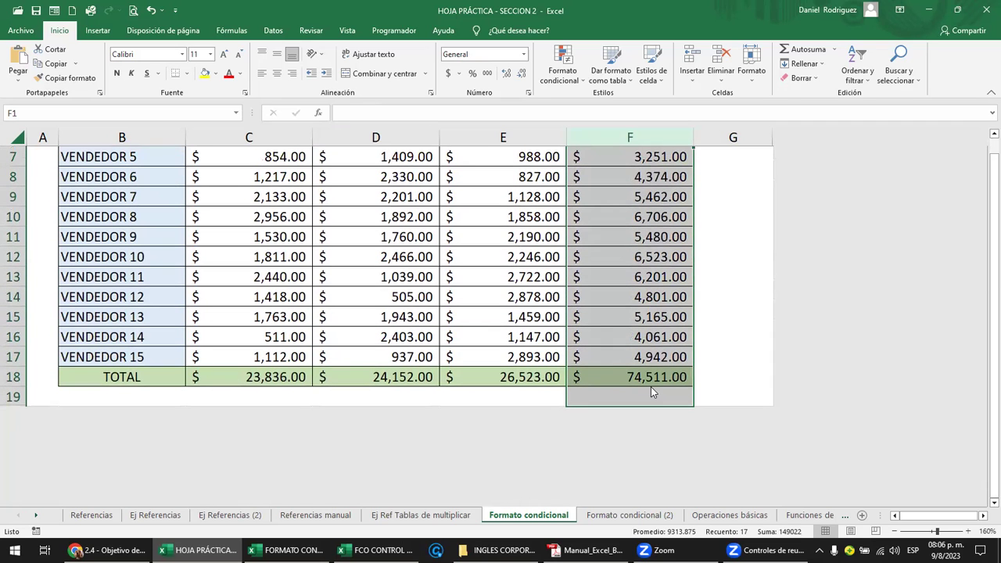
pyautogui.scroll(1, 650, 386)
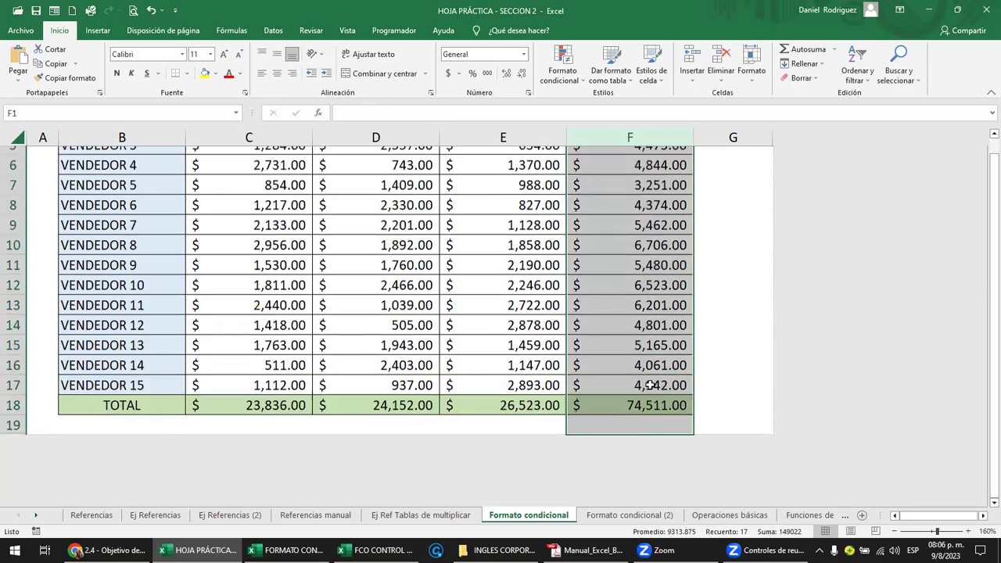
pyautogui.scroll(1, 651, 387)
pyautogui.click(663, 194)
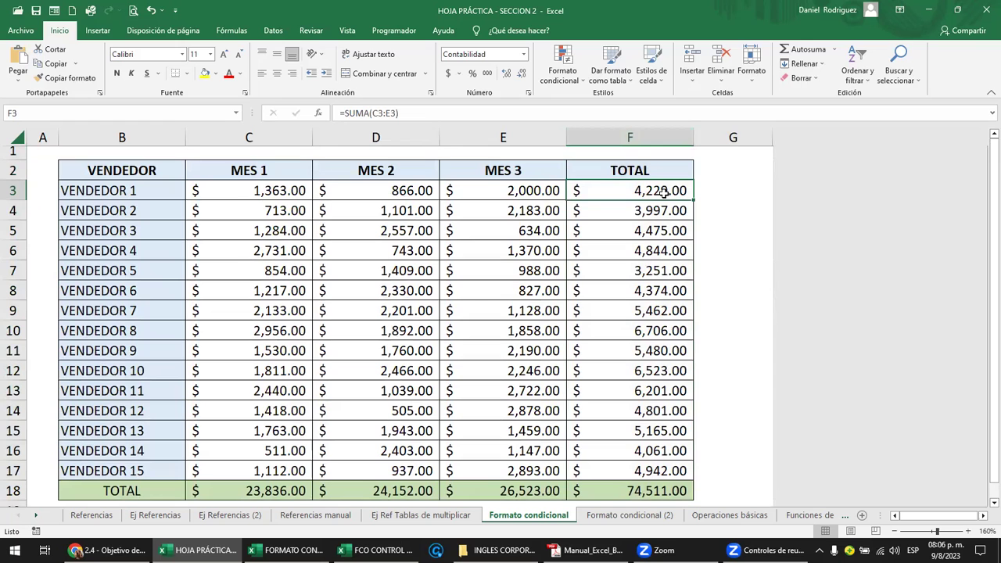
pyautogui.click(588, 550)
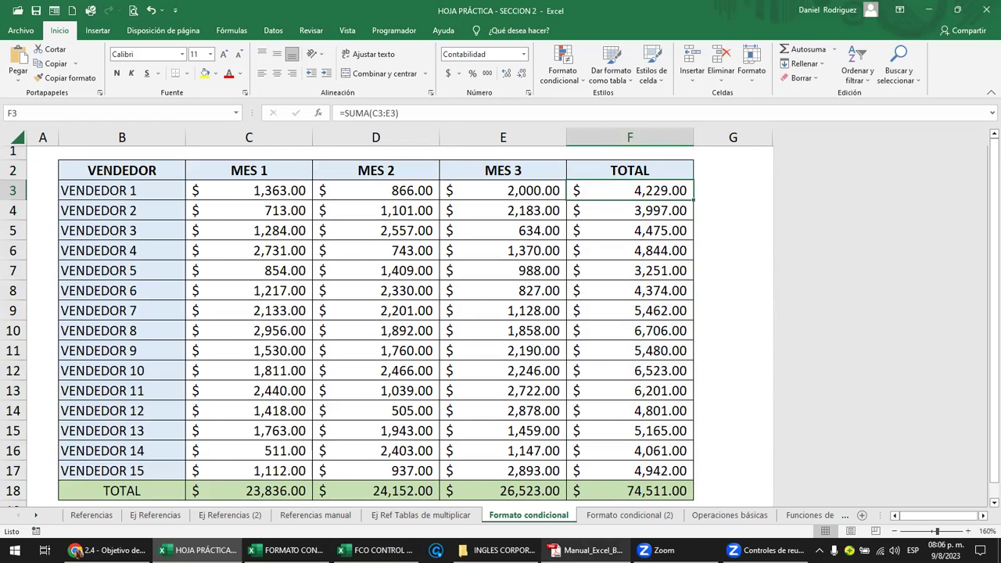
# Scroll the manual to the 'Mayor que 60' conditional formatting example in Figura 19 and mark it.
pyautogui.scroll(-3, 473, 338)
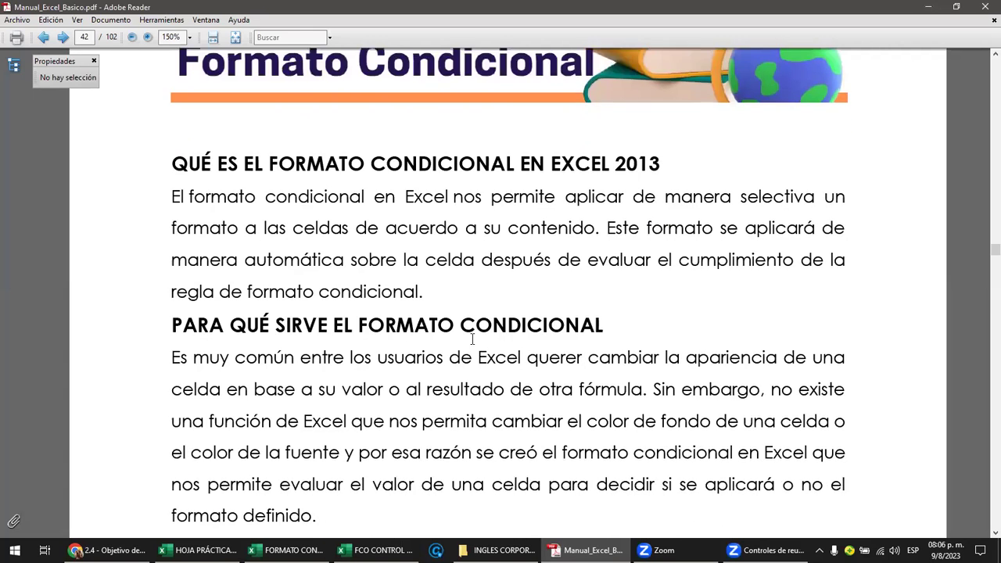
pyautogui.scroll(-5, 473, 339)
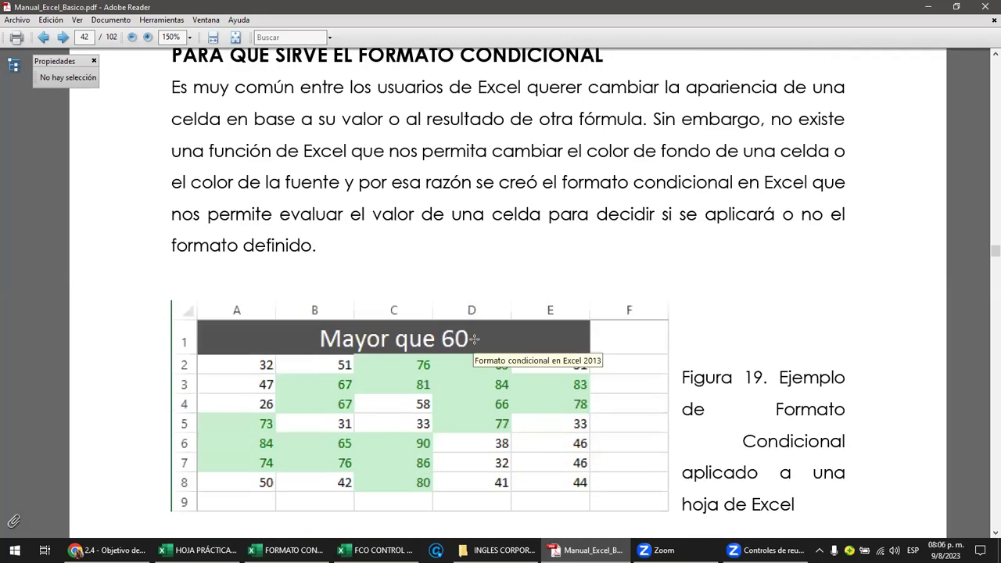
pyautogui.scroll(-2, 475, 339)
pyautogui.scroll(-1, 475, 339)
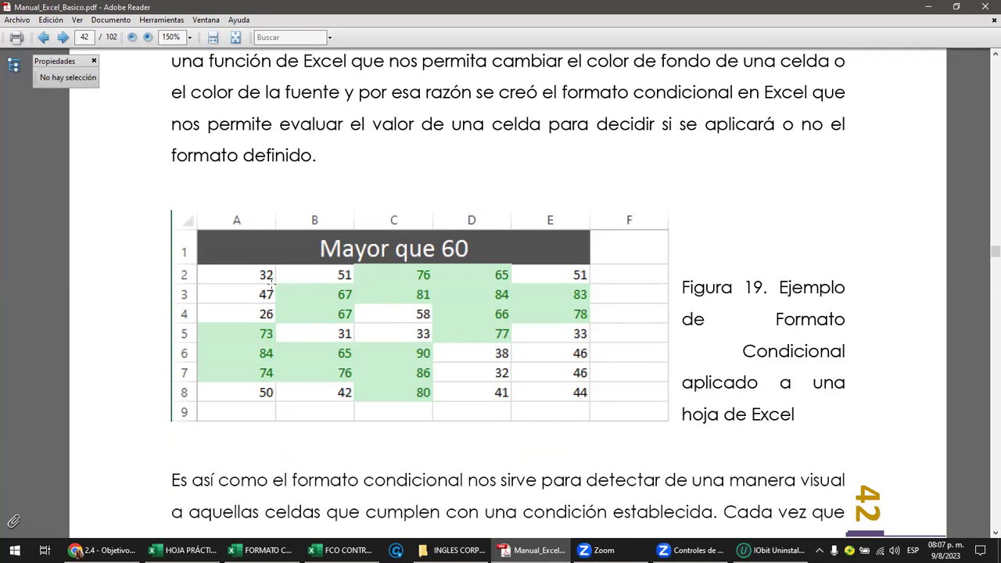
pyautogui.moveTo(232, 274); pyautogui.dragTo(597, 412)
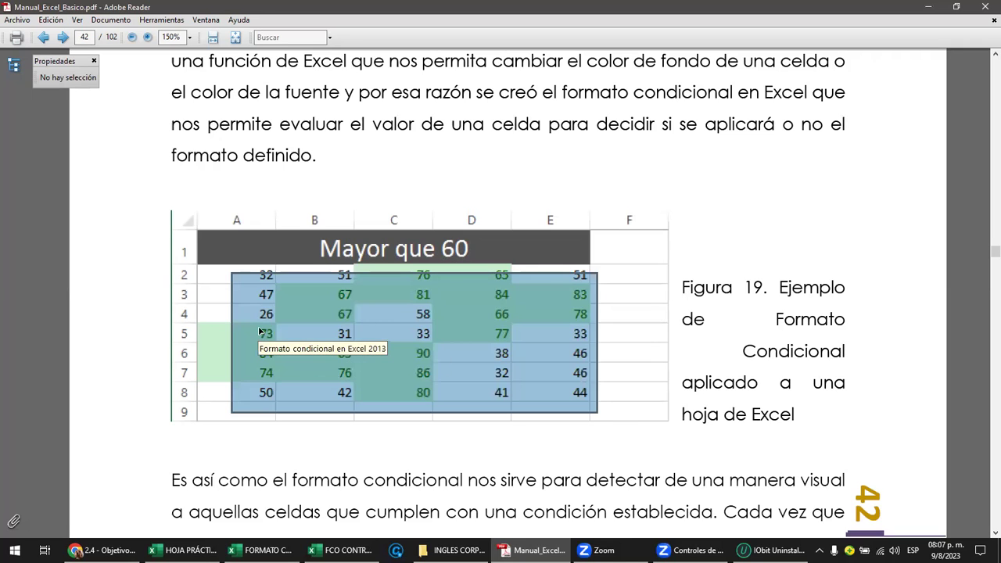
pyautogui.click(216, 332)
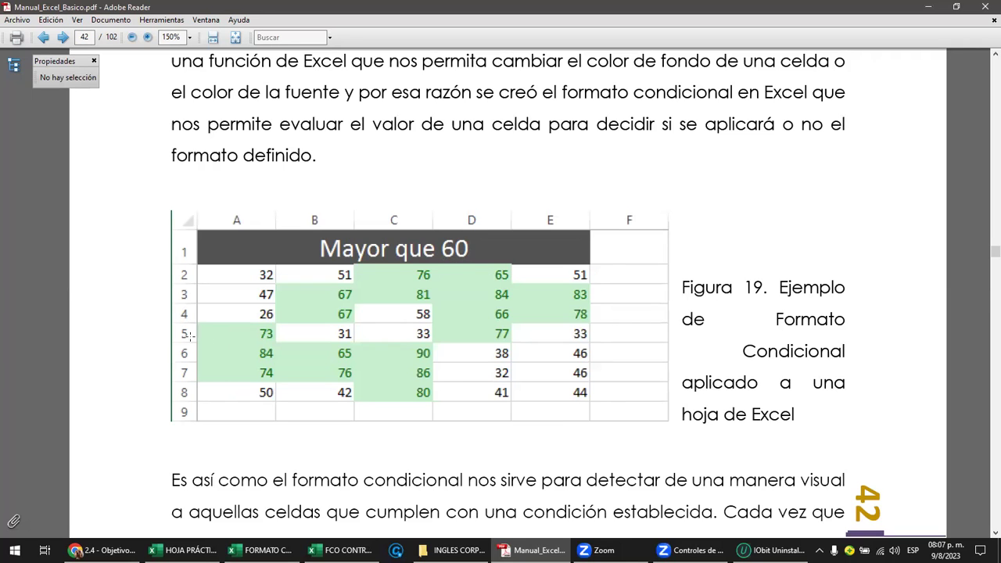
# Read on to page 43, then move to the Formato condicional lesson page in Chrome.
pyautogui.scroll(-1, 244, 349)
pyautogui.scroll(-1, 245, 350)
pyautogui.scroll(-4, 245, 350)
pyautogui.scroll(-2, 245, 351)
pyautogui.scroll(-1, 246, 351)
pyautogui.scroll(-2, 246, 351)
pyautogui.scroll(-1, 246, 351)
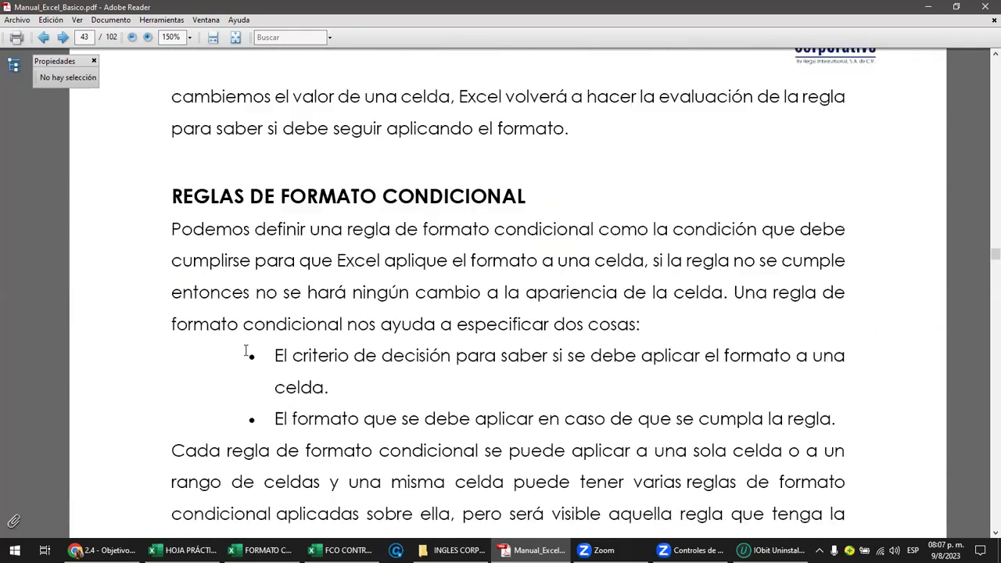
pyautogui.scroll(3, 244, 350)
pyautogui.scroll(3, 247, 351)
pyautogui.scroll(5, 247, 353)
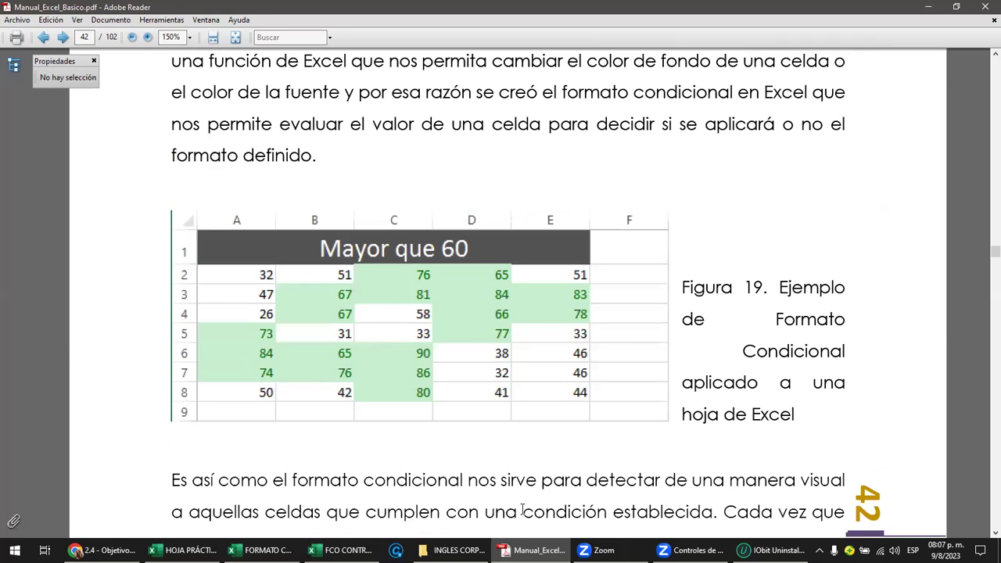
pyautogui.click(101, 550)
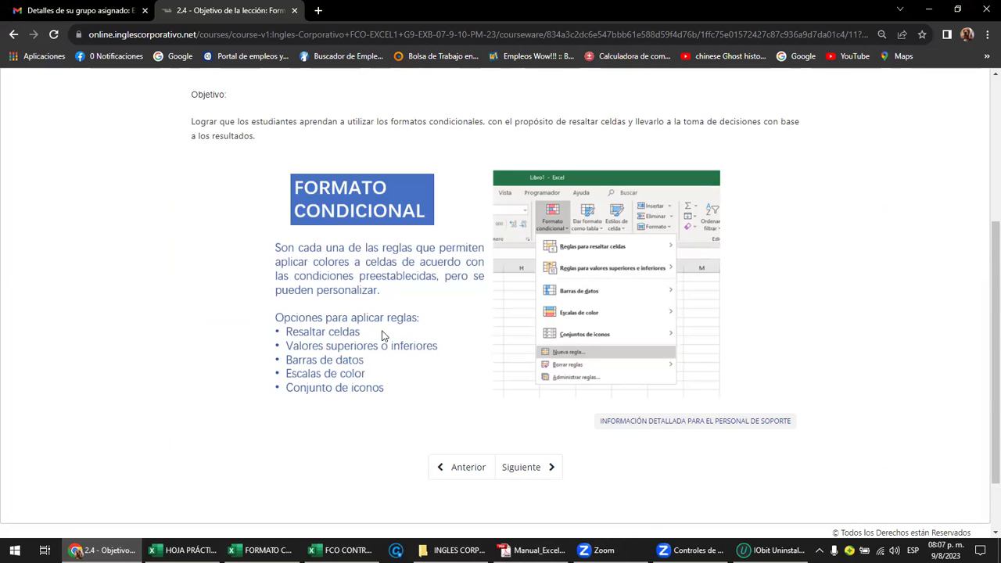
# Dismiss the security pop-up and return to the HOJA PRÁCTICA - SECCION 2 workbook.
pyautogui.click(991, 269)
pyautogui.click(78, 551)
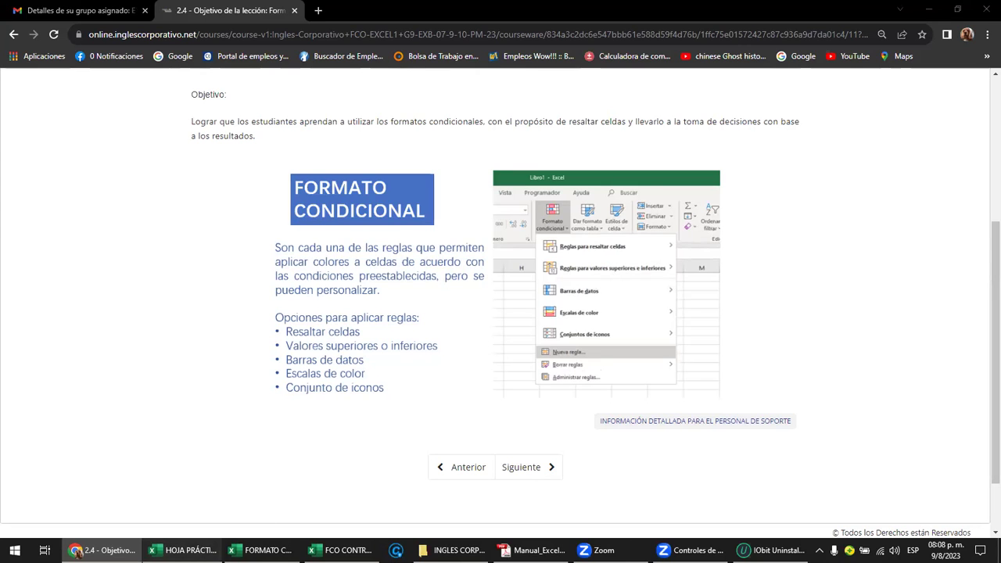
pyautogui.click(368, 218)
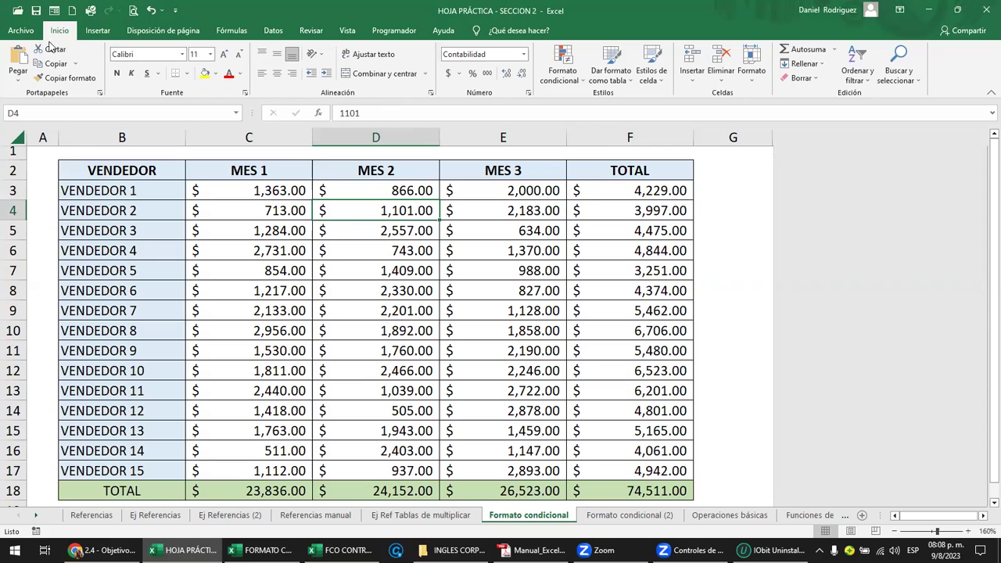
pyautogui.click(575, 80)
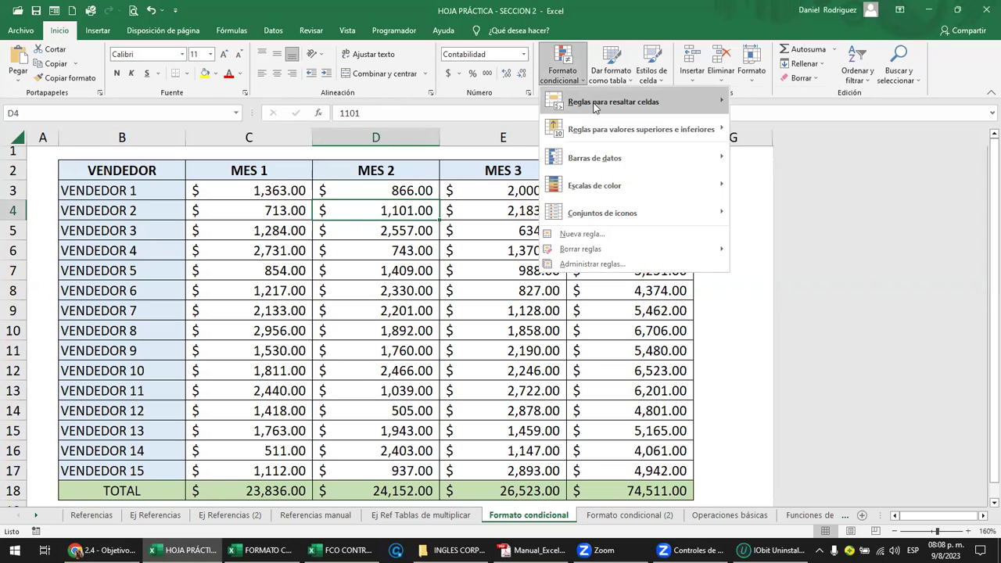
pyautogui.moveTo(594, 107)
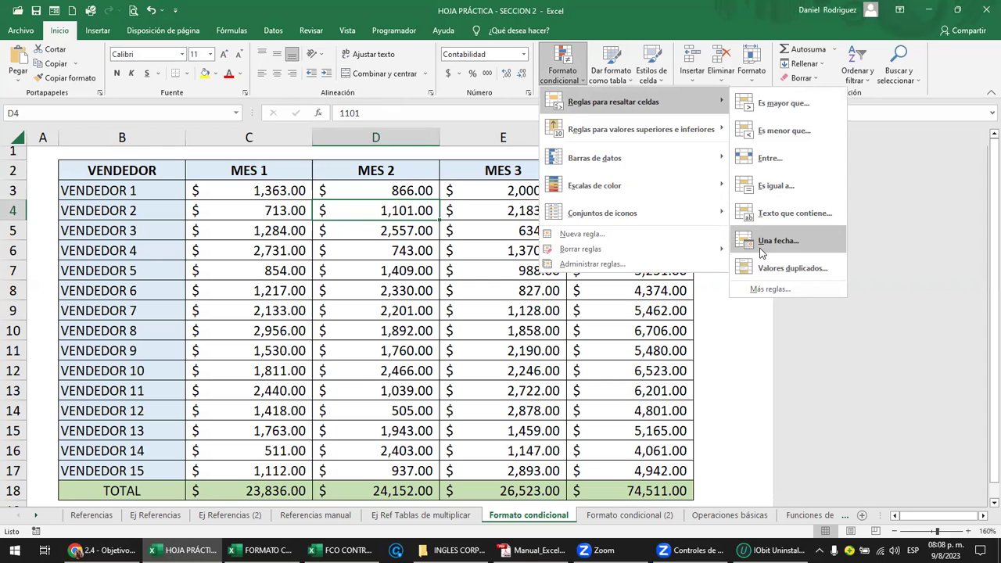
pyautogui.click(739, 339)
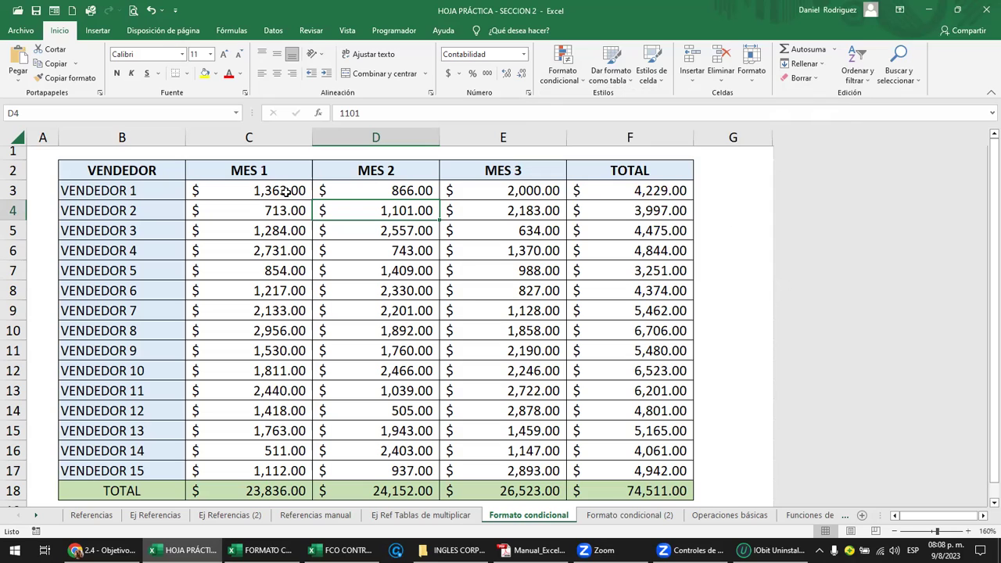
pyautogui.click(630, 189)
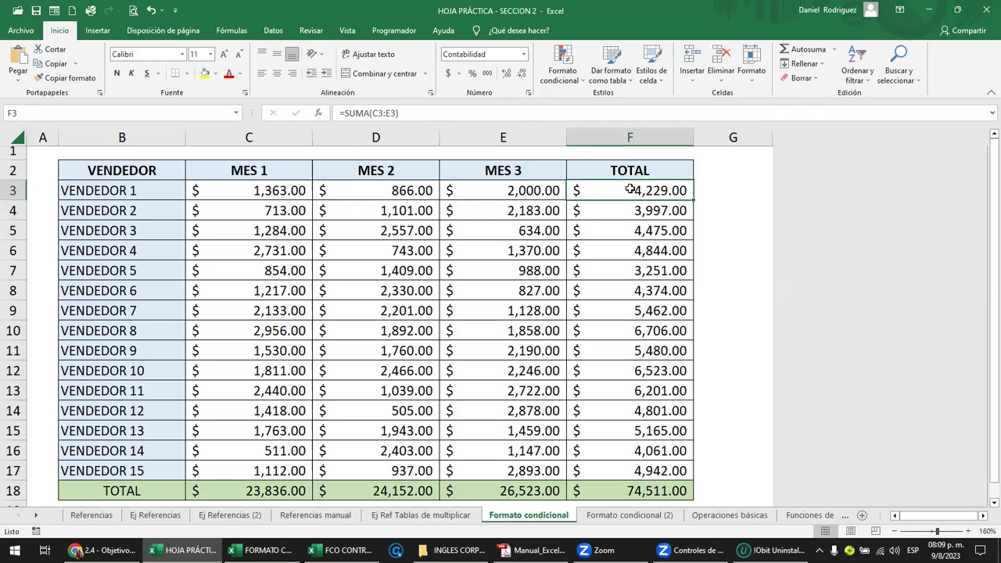
# Select the TOTAL values F3:F17 and show Formato condicional's highlight-cell rules.
pyautogui.moveTo(630, 190)
pyautogui.mouseDown()
pyautogui.moveTo(639, 353)
pyautogui.moveTo(628, 469)
pyautogui.mouseUp()
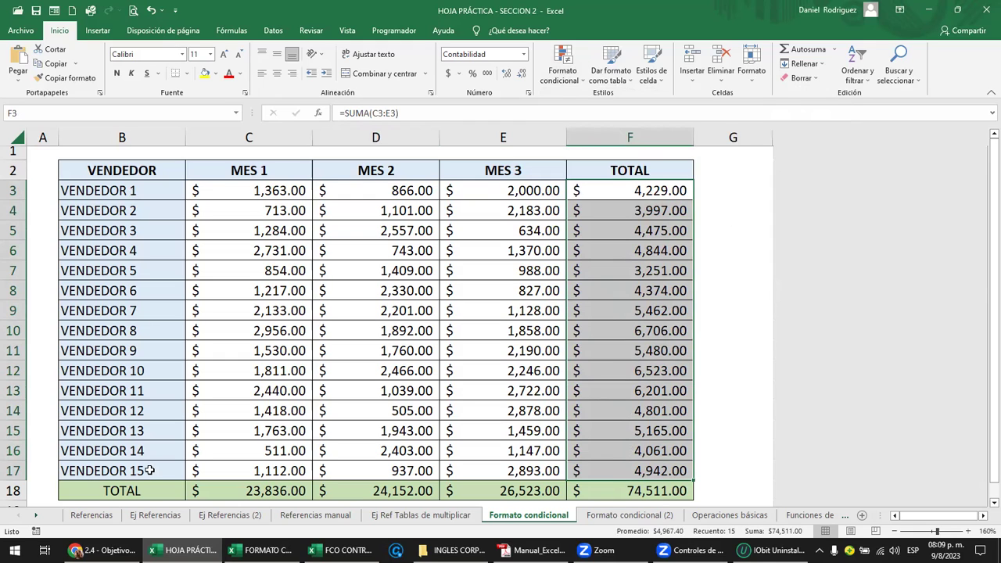
pyautogui.click(614, 468)
pyautogui.moveTo(614, 468); pyautogui.dragTo(606, 197)
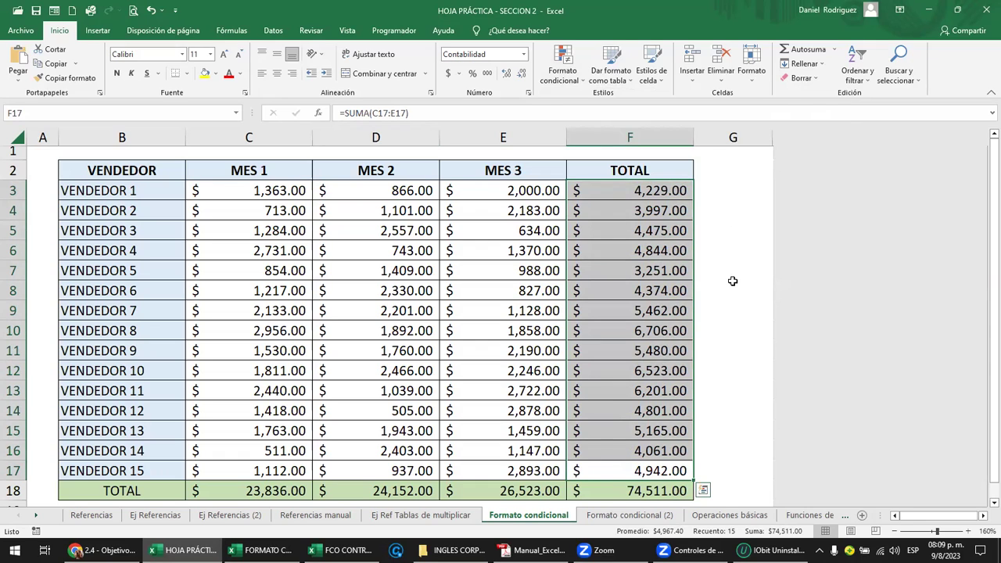
pyautogui.click(565, 71)
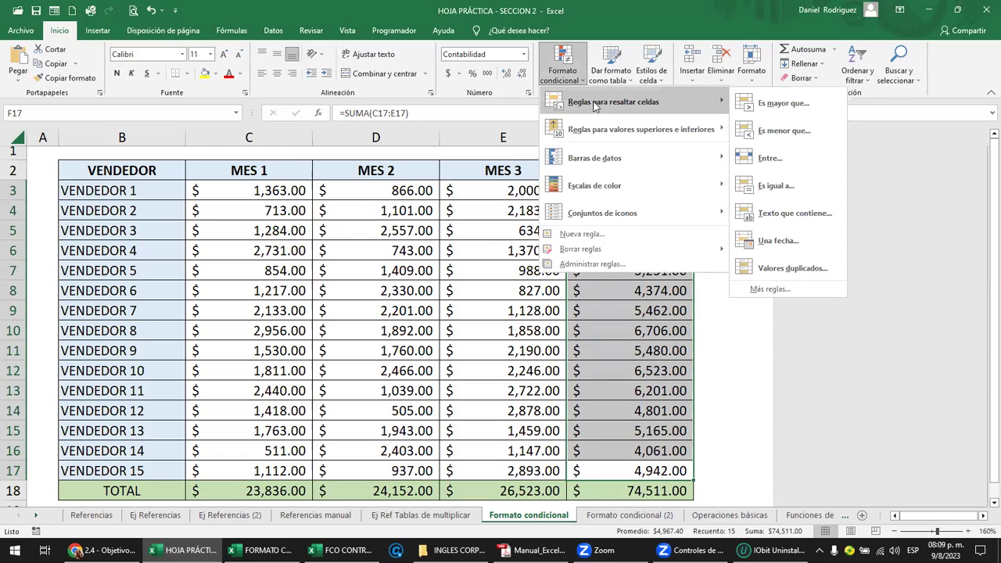
# Start an 'Es mayor que' rule and replace the suggested $4,978.50 threshold with 6500.
pyautogui.click(765, 105)
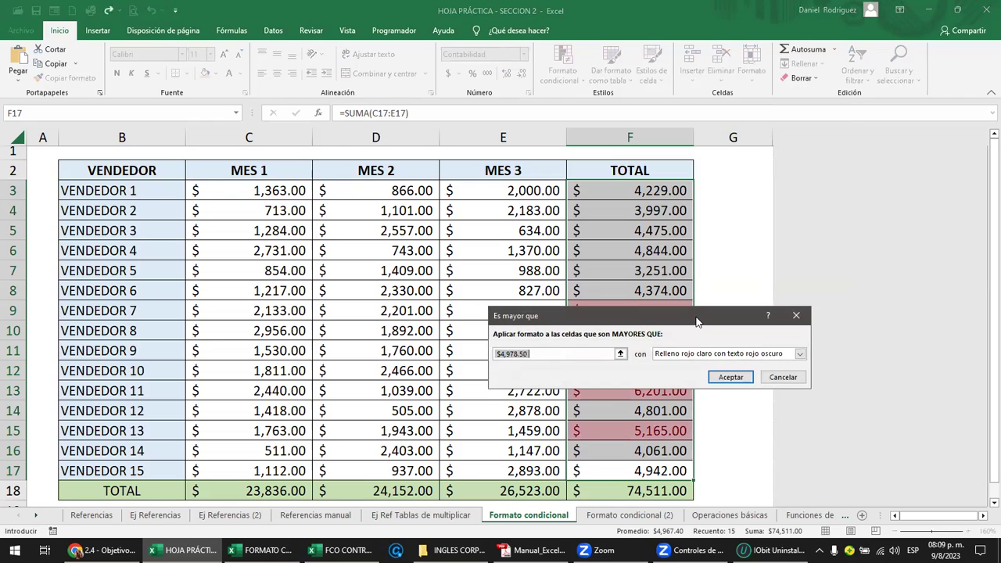
pyautogui.moveTo(697, 322); pyautogui.dragTo(399, 242)
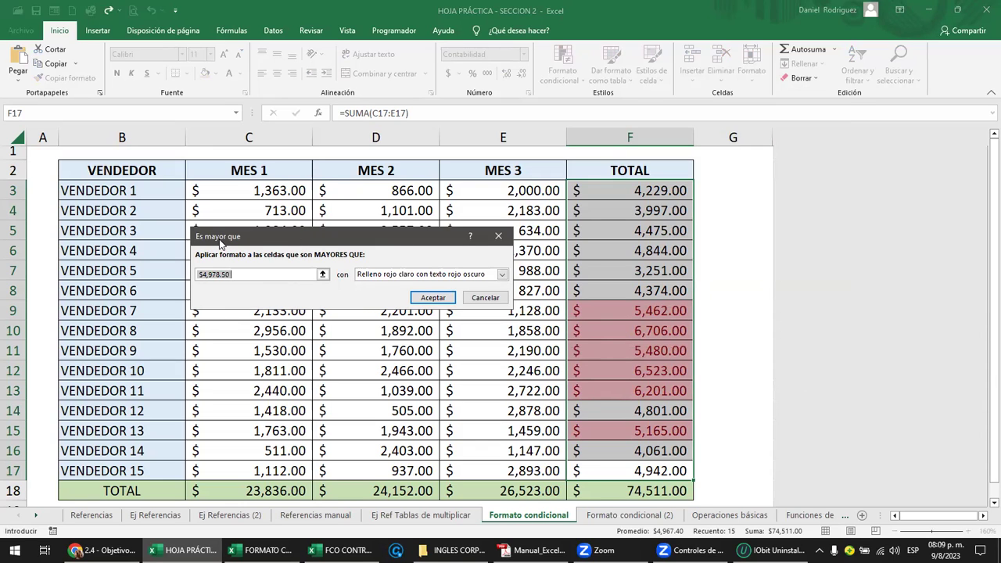
pyautogui.moveTo(313, 274); pyautogui.dragTo(199, 275)
pyautogui.press('BackSpace')
pyautogui.write('6')
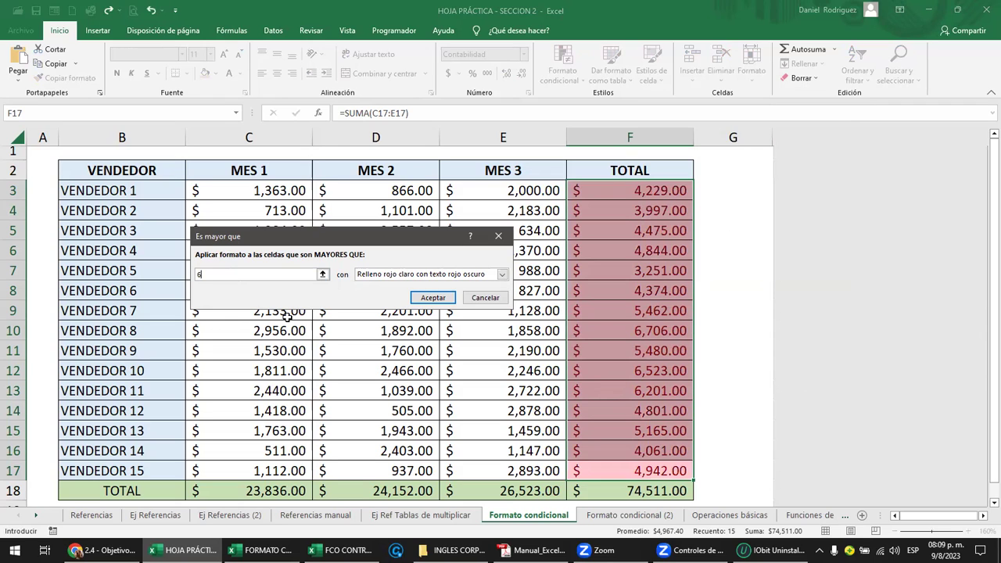
pyautogui.write('100')
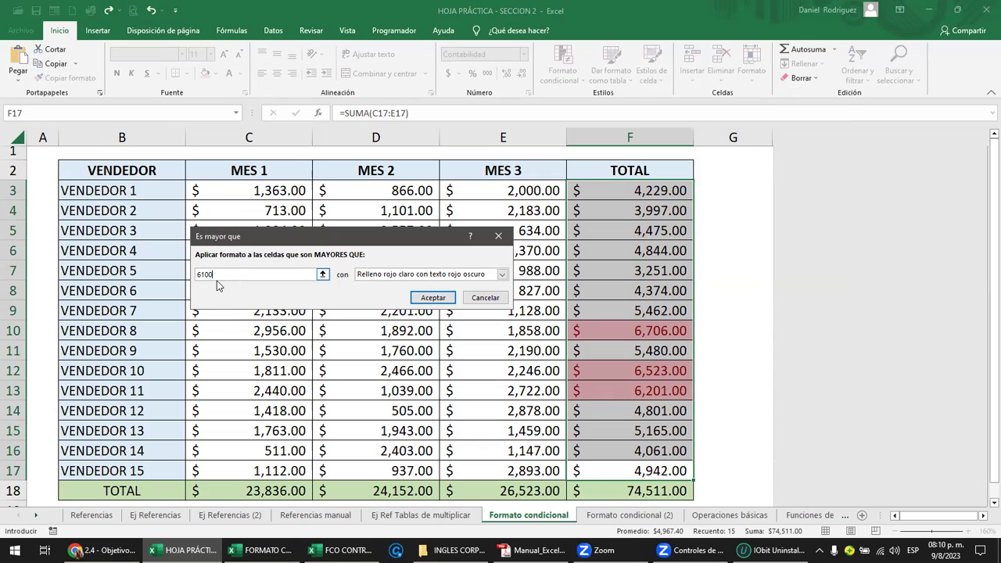
pyautogui.moveTo(277, 243); pyautogui.dragTo(263, 244)
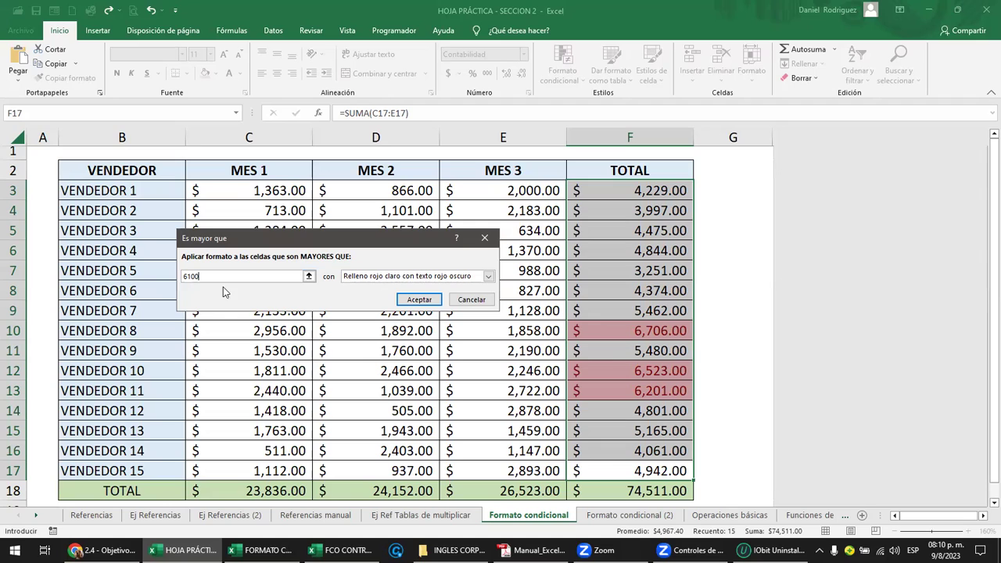
pyautogui.moveTo(220, 276); pyautogui.dragTo(127, 278)
pyautogui.write('8')
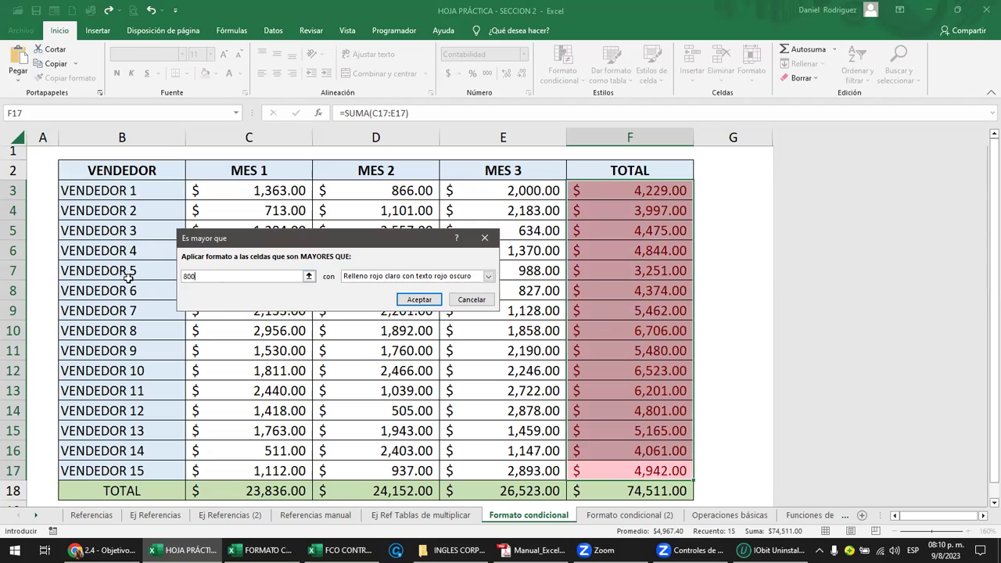
pyautogui.write('0')
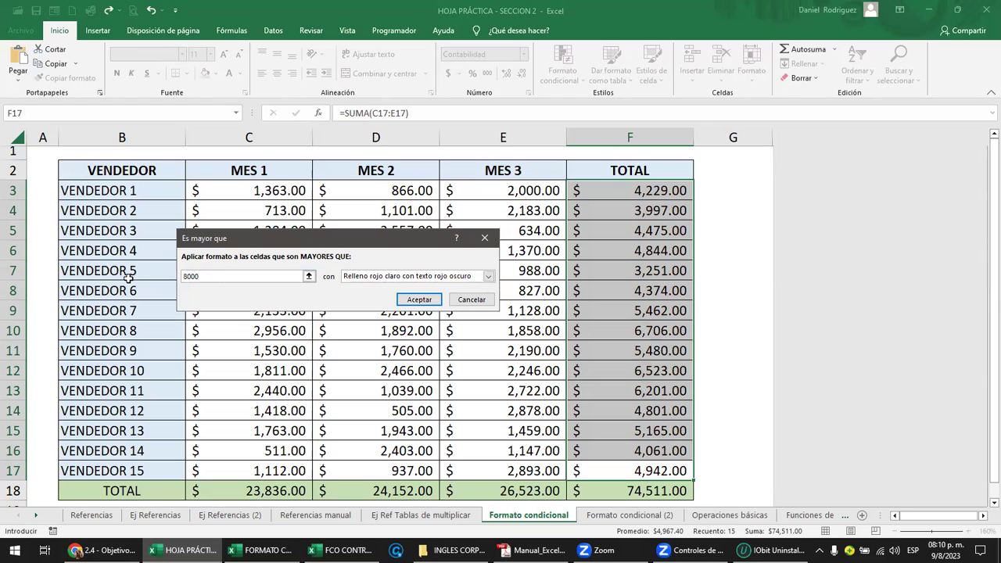
pyautogui.press('BackSpace')
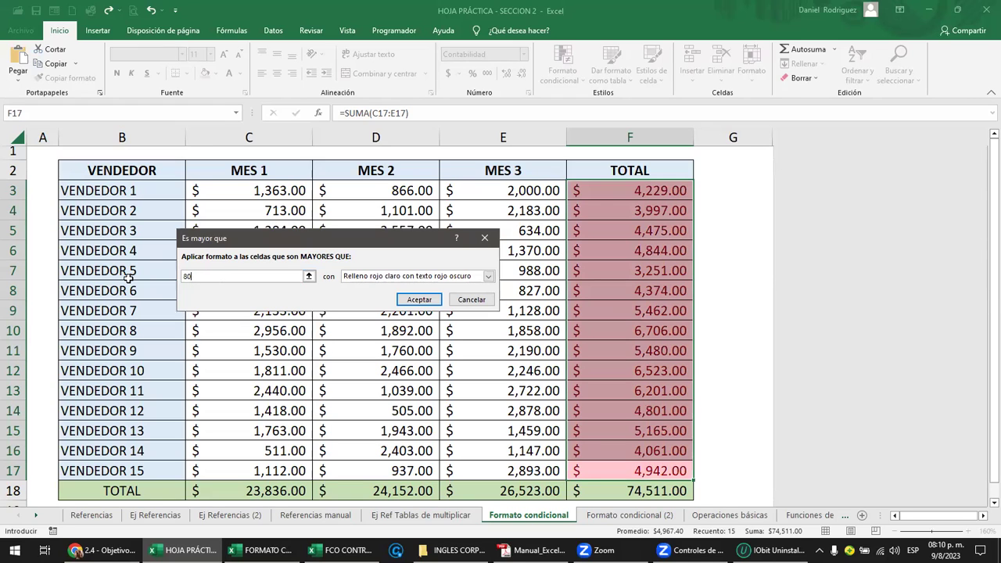
pyautogui.write('65')
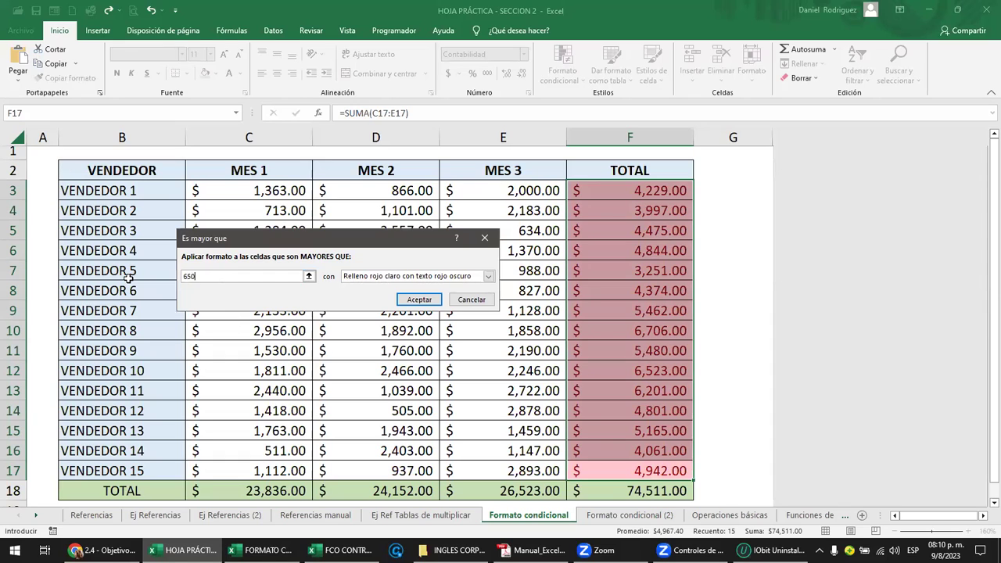
pyautogui.write('00')
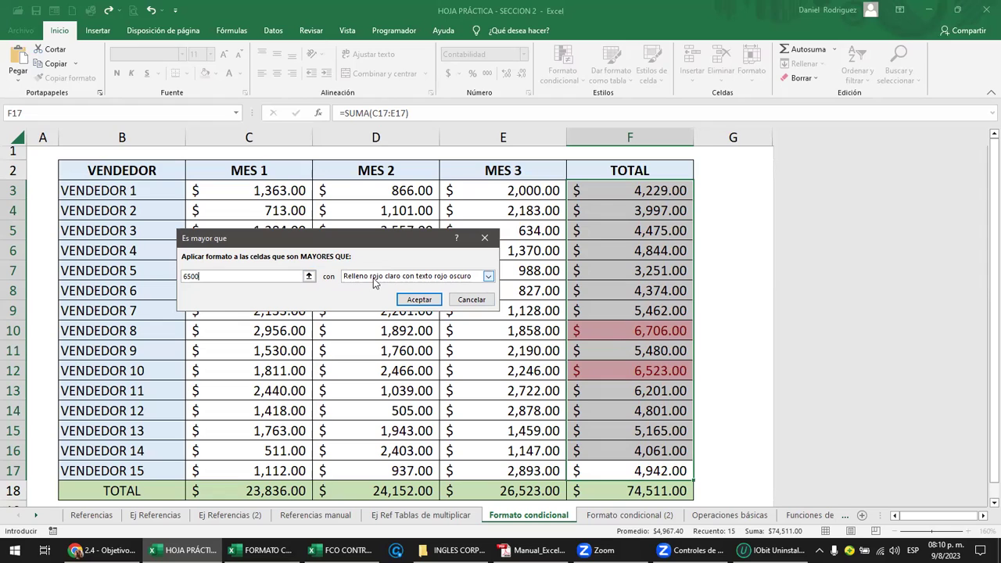
# Preview yellow, green, light-red fill, red text and red border formats on the matching totals.
pyautogui.click(488, 277)
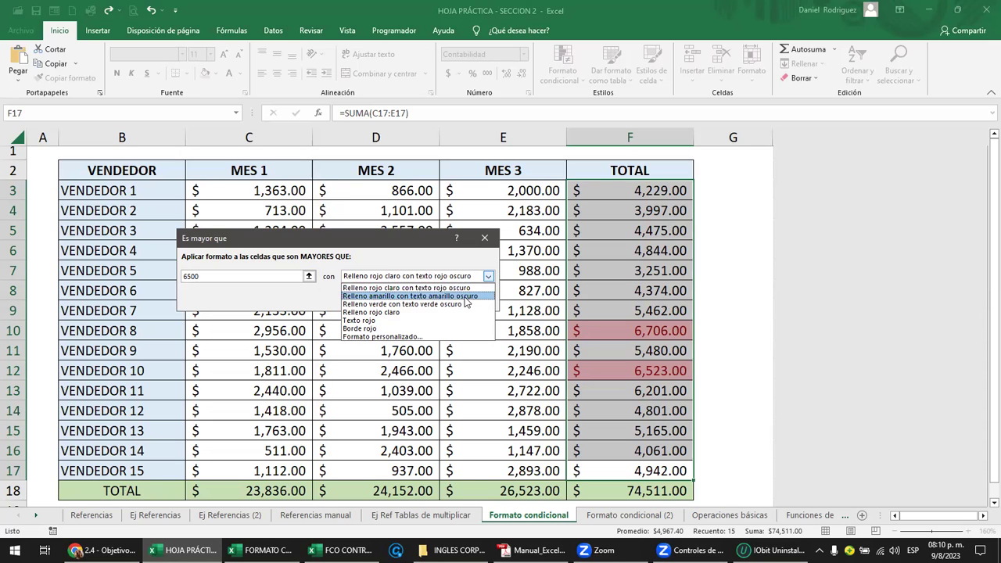
pyautogui.click(465, 297)
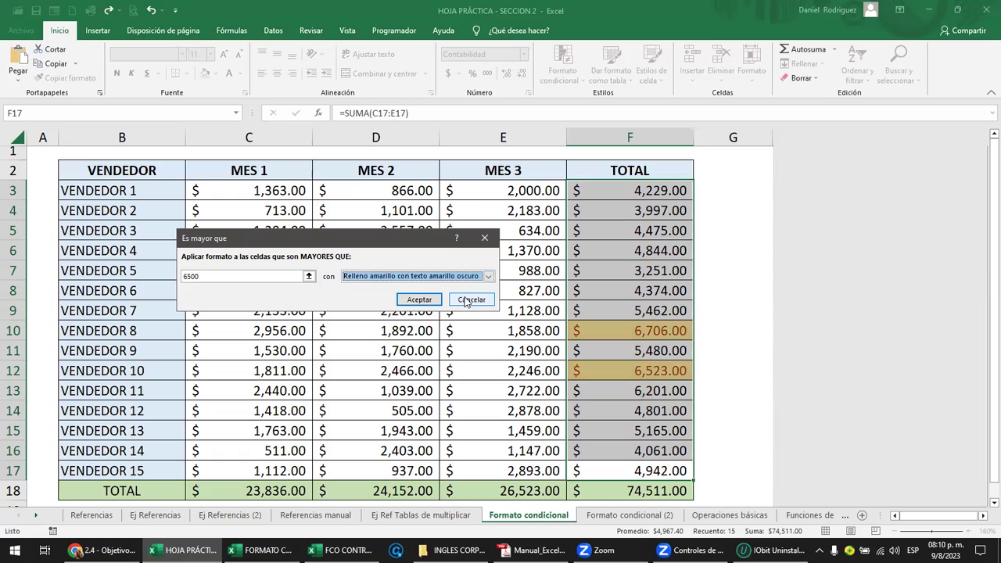
pyautogui.click(488, 276)
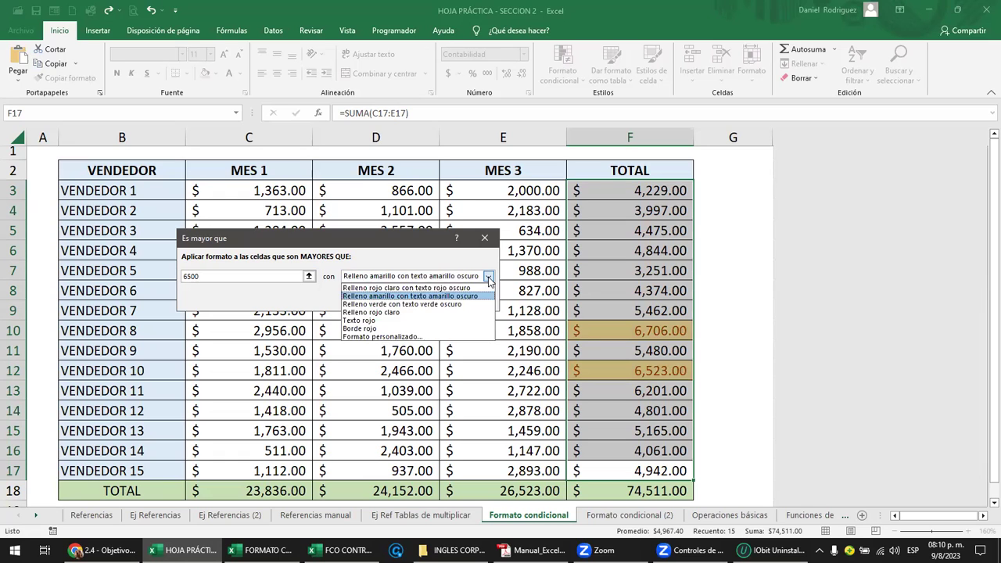
pyautogui.click(447, 305)
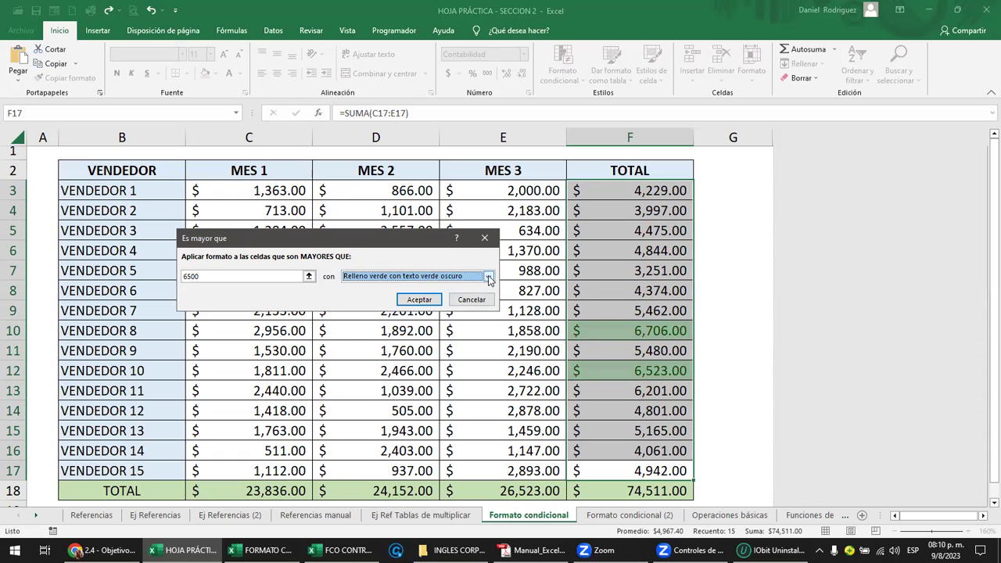
pyautogui.click(488, 276)
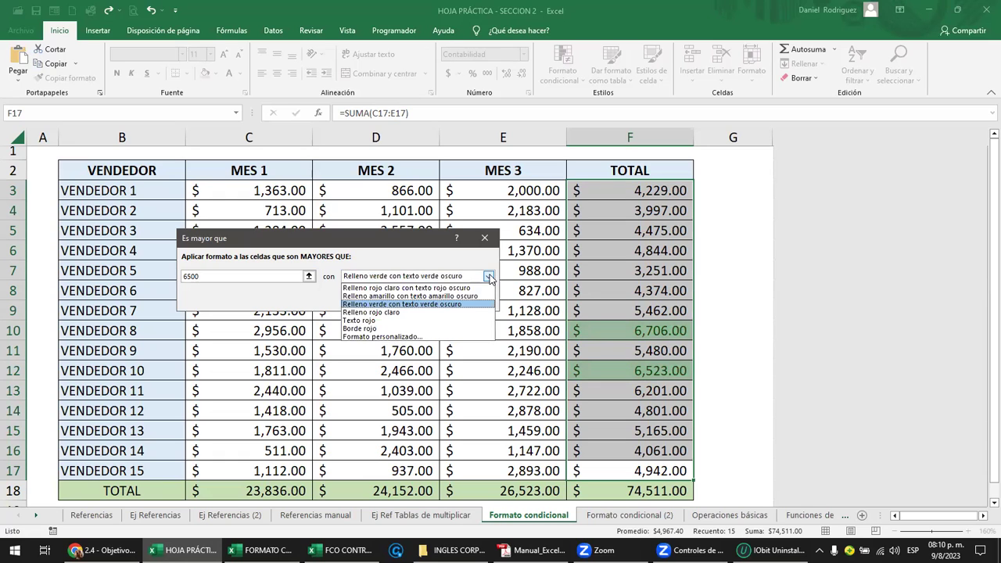
pyautogui.click(394, 314)
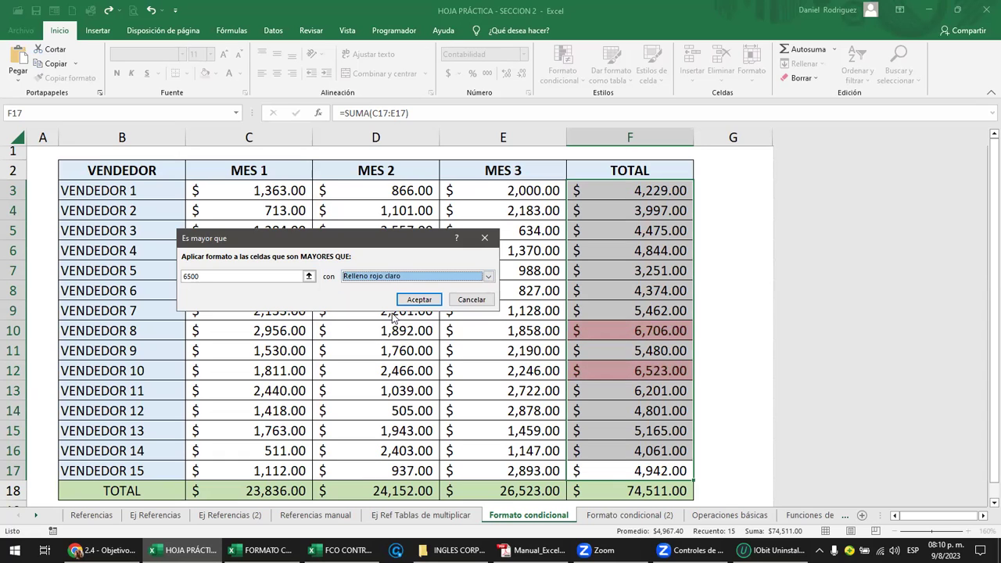
pyautogui.click(488, 278)
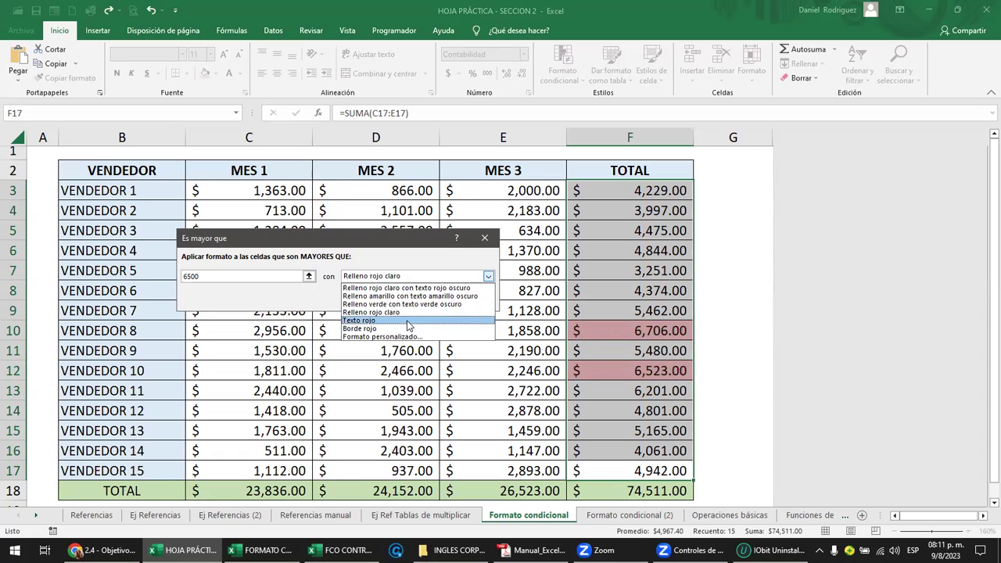
pyautogui.click(406, 321)
pyautogui.click(487, 277)
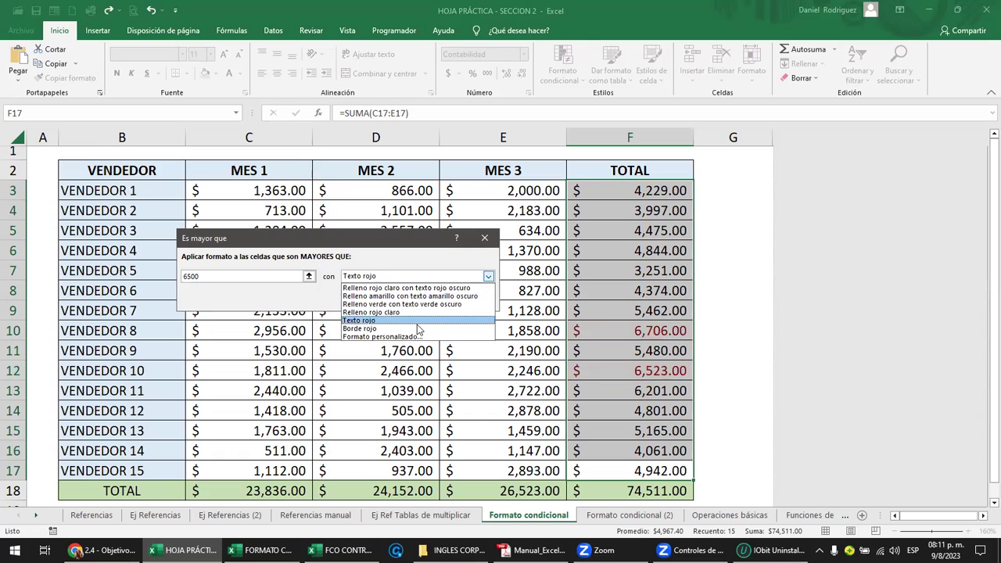
pyautogui.click(395, 329)
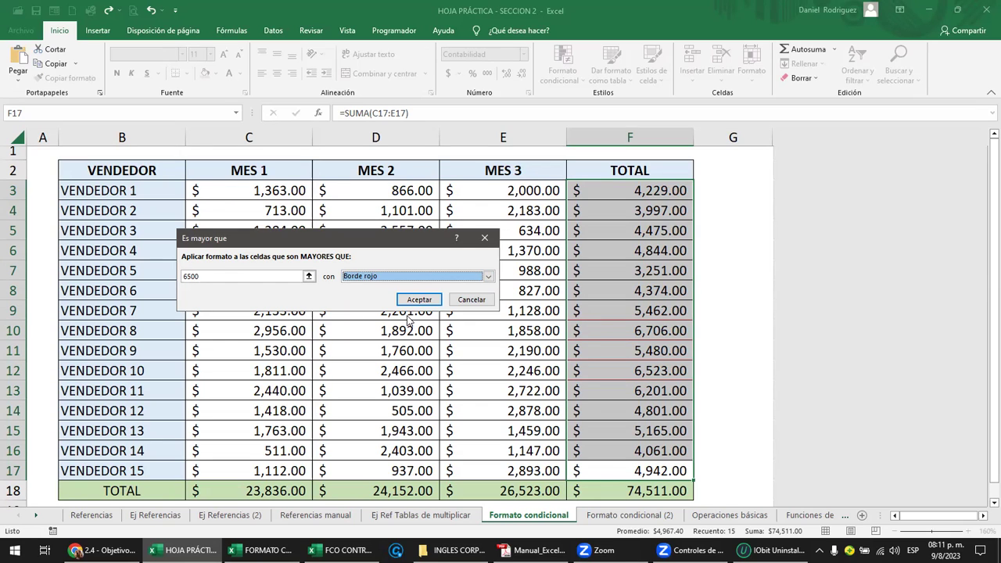
# Apply the rule with 'Relleno rojo claro con texto rojo oscuro'.
pyautogui.click(488, 277)
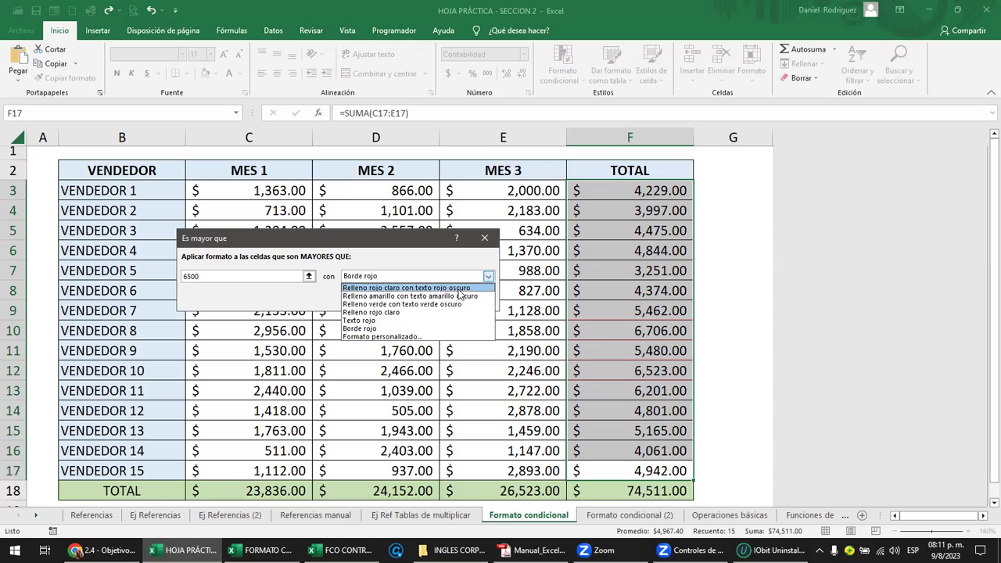
pyautogui.click(435, 289)
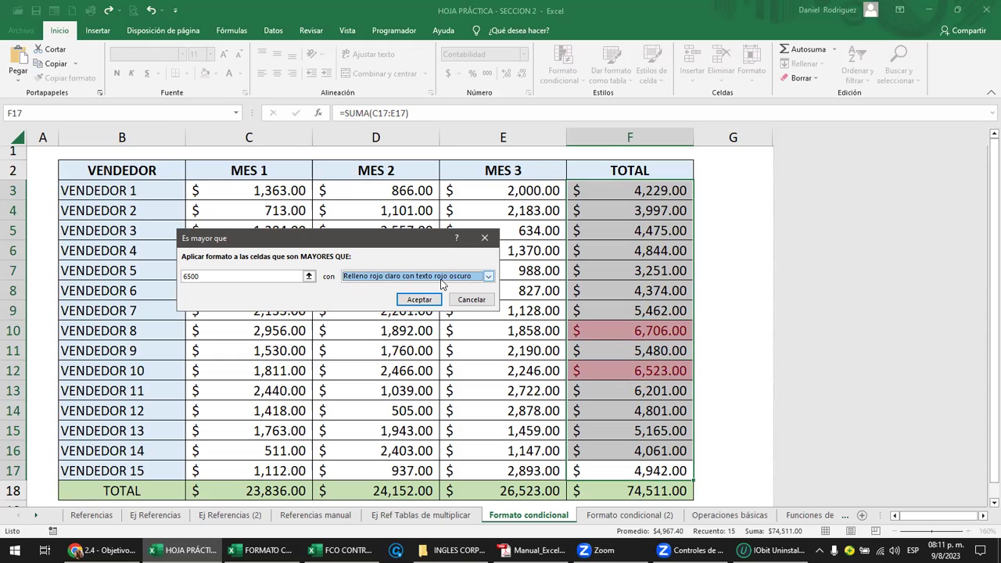
pyautogui.click(422, 304)
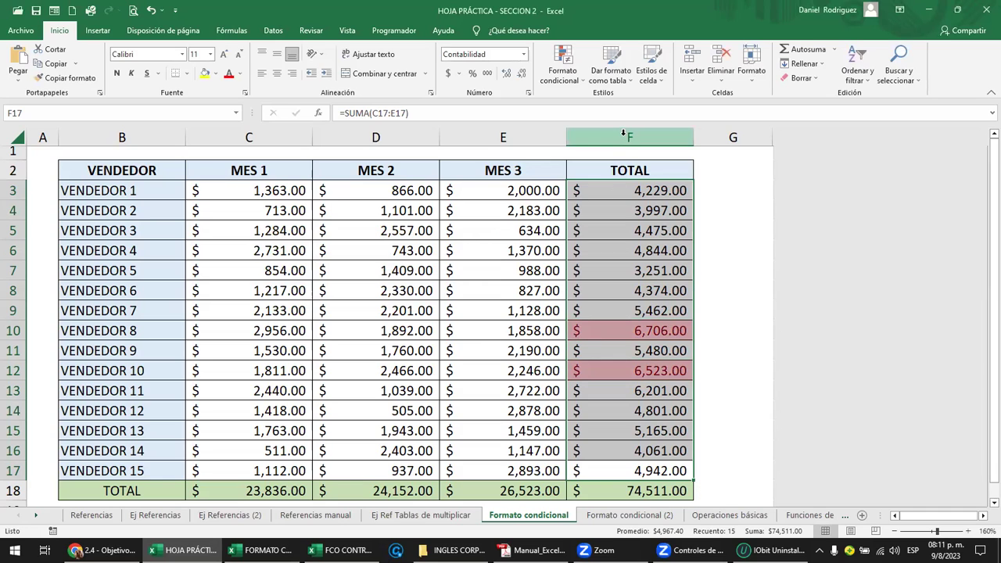
# Check the totals in F17 and F10, then set VENDEDOR 8's MES 3 to 3000.
pyautogui.click(593, 192)
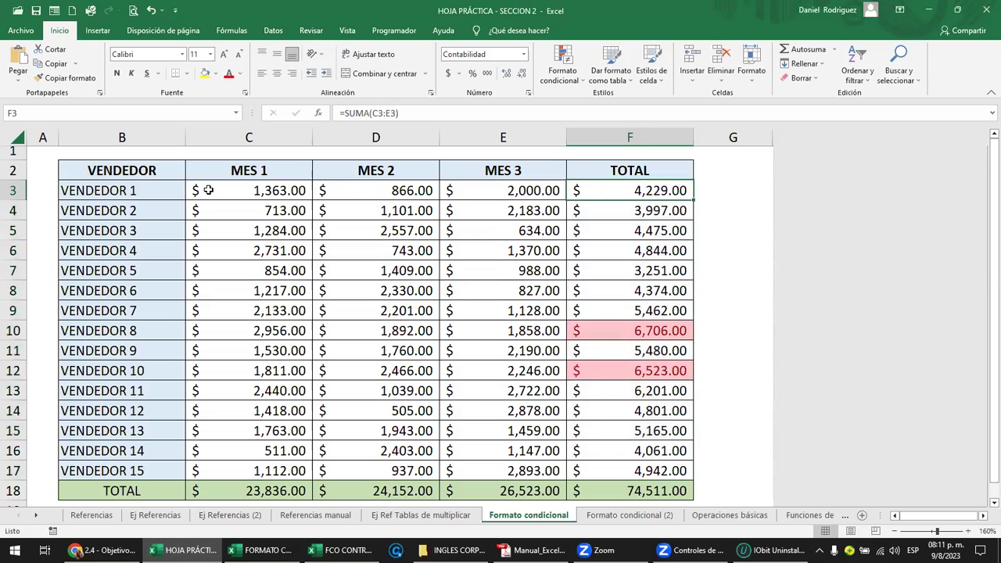
pyautogui.click(631, 475)
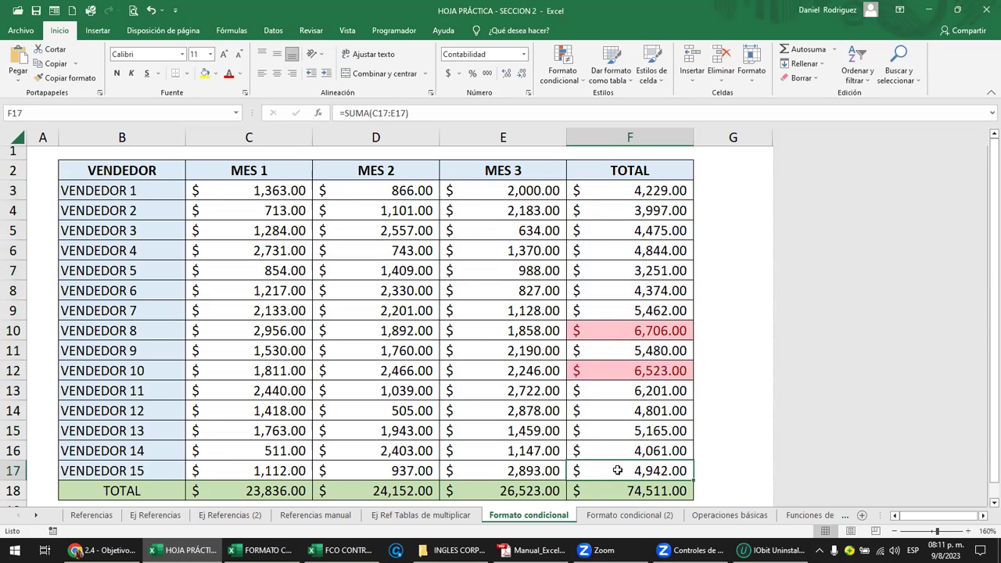
pyautogui.click(667, 336)
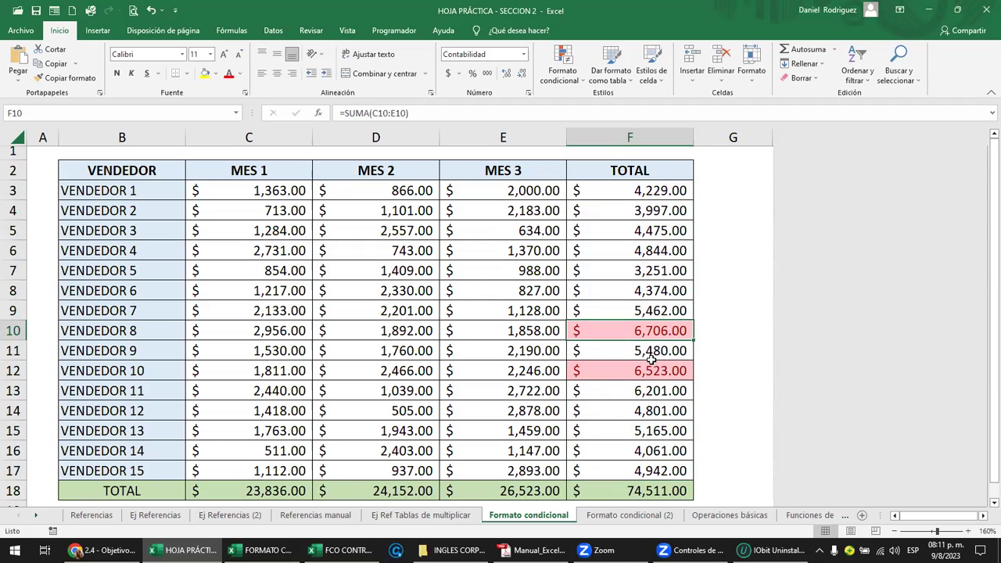
pyautogui.click(529, 332)
pyautogui.write('3000')
pyautogui.press('Return')
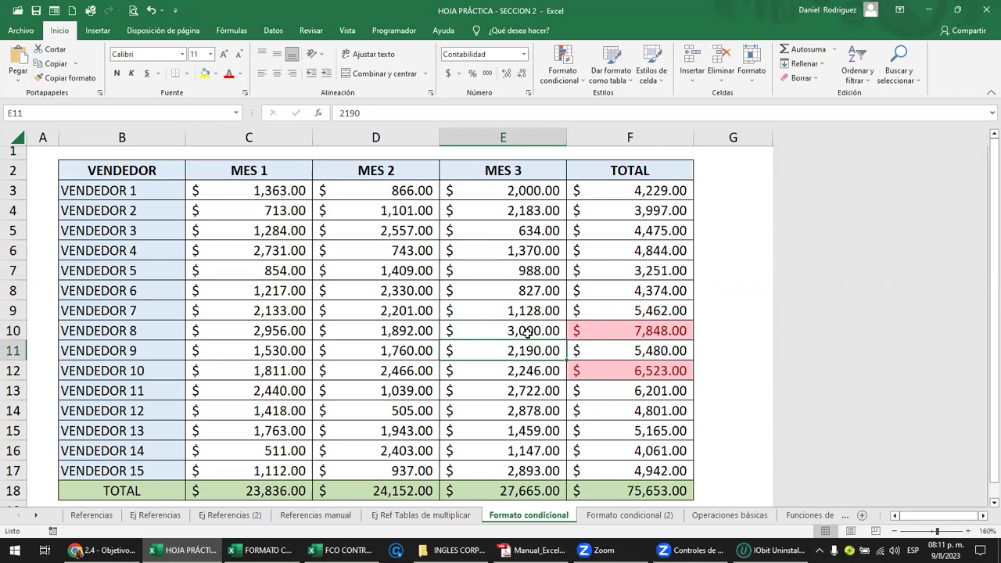
# Try 0 as MES 3 for VENDEDOR 8 and VENDEDOR 10, then undo both changes.
pyautogui.click(529, 332)
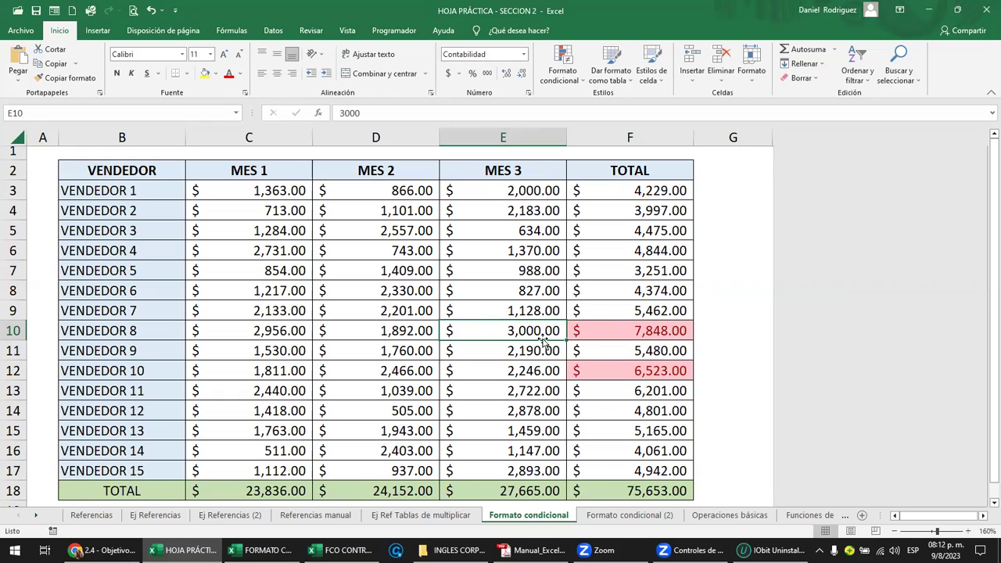
pyautogui.write('0')
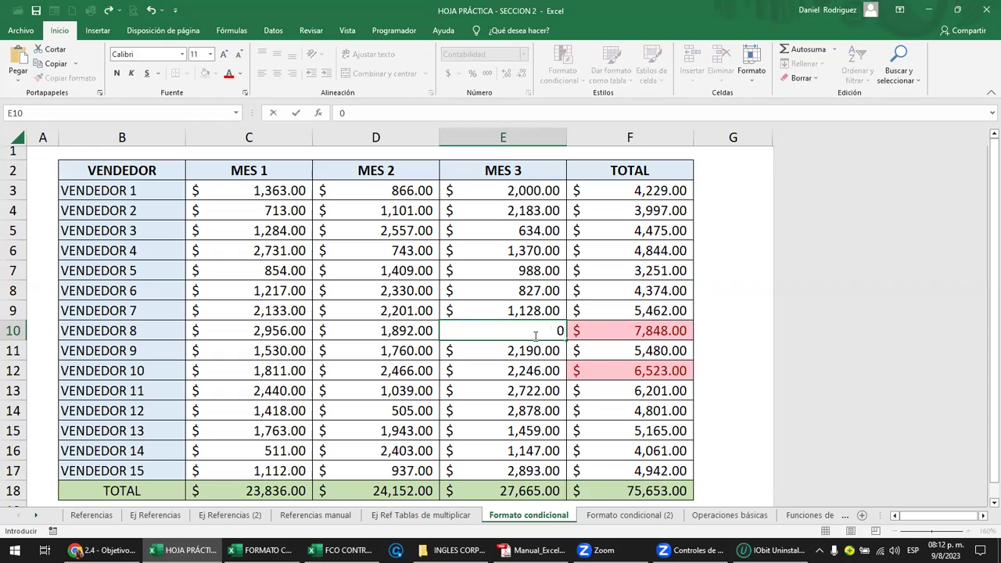
pyautogui.press('Return')
pyautogui.press('Down')
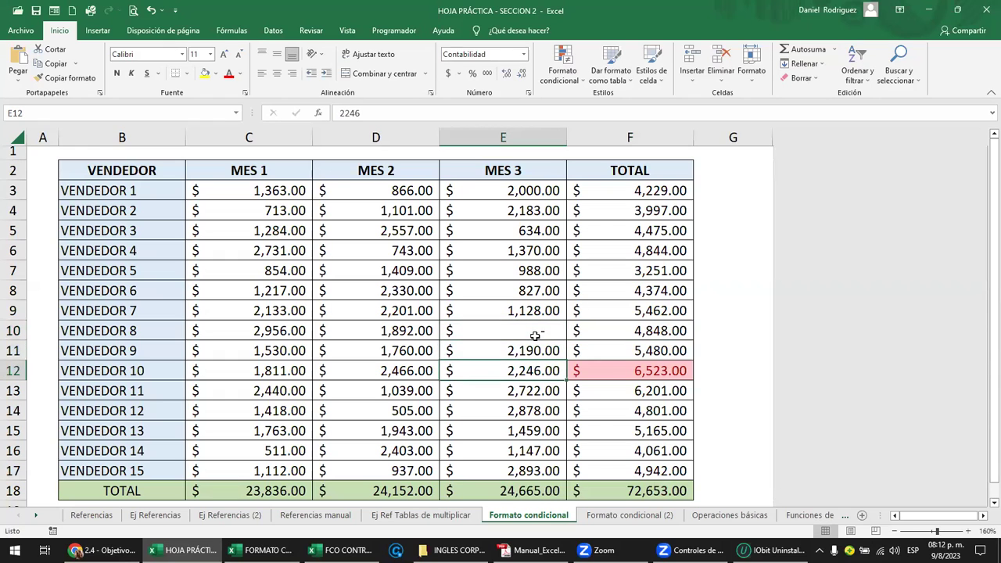
pyautogui.write('0')
pyautogui.press('Return')
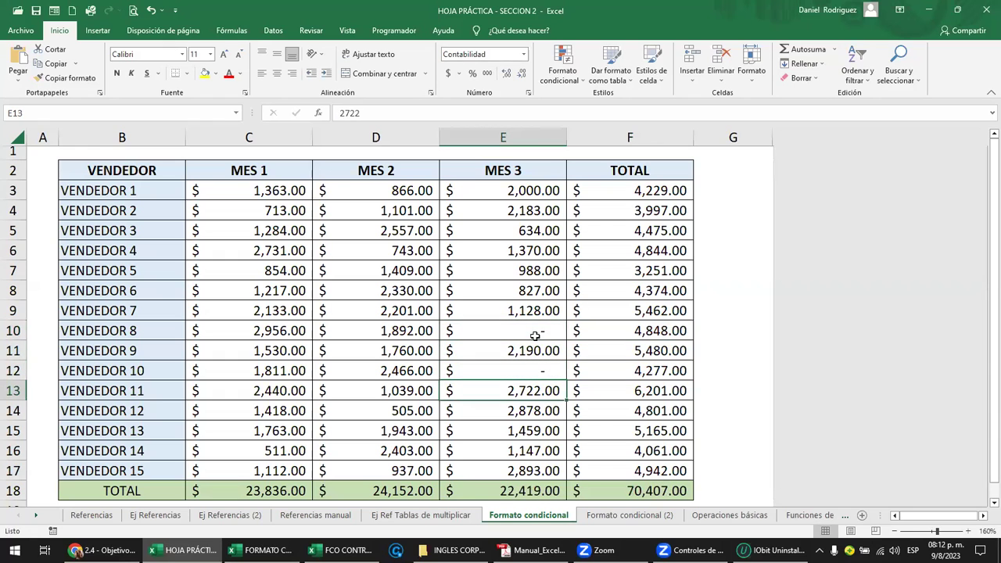
pyautogui.hotkey('ctrl', 'z')
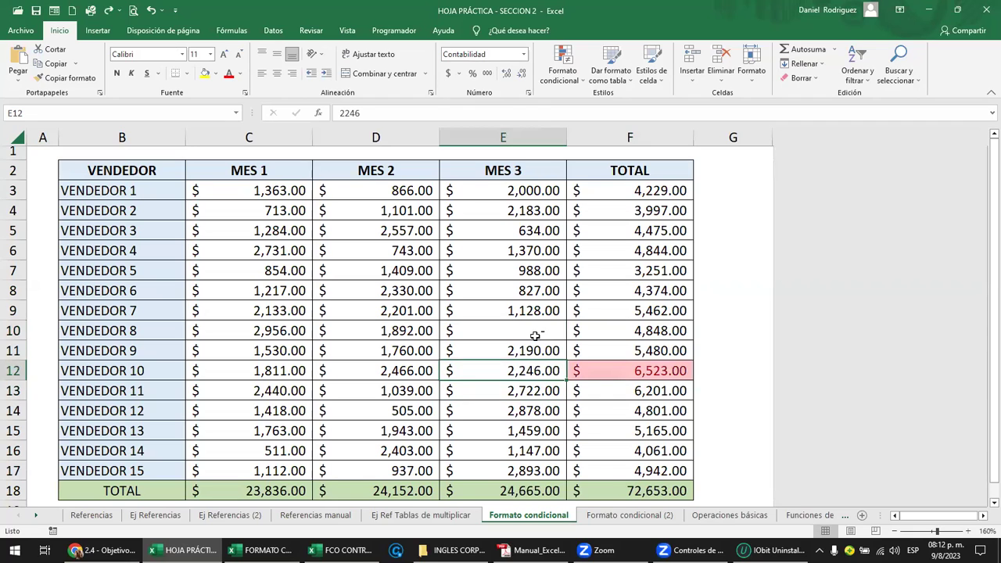
pyautogui.hotkey('ctrl', 'z')
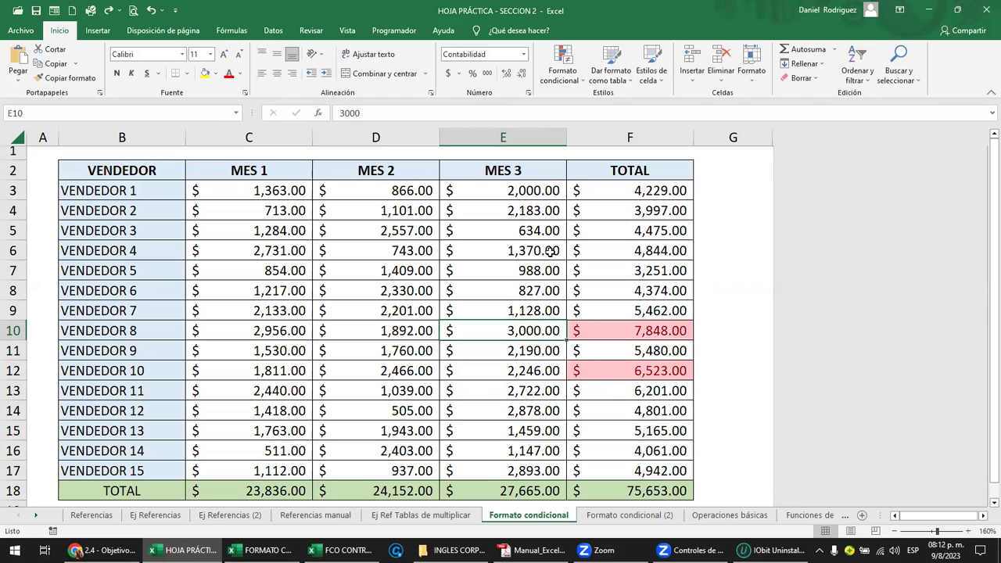
# Set VENDEDOR 3's MES 3 value to 3000.
pyautogui.click(536, 231)
pyautogui.write('3000')
pyautogui.press('Return')
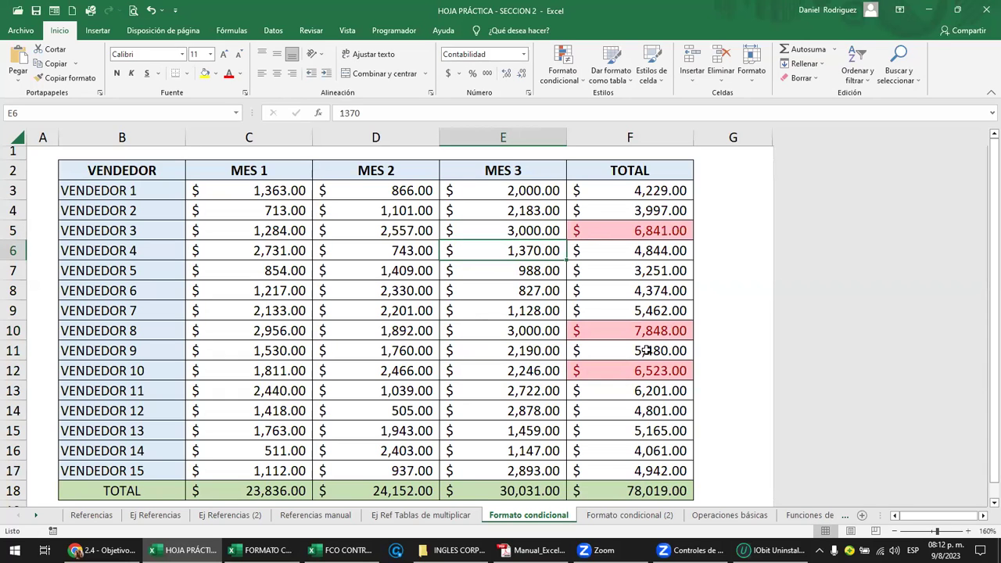
# Review the totals and names, then shorten VENDEDOR 14 in B16 to just VENDEDOR.
pyautogui.moveTo(618, 193); pyautogui.dragTo(639, 470)
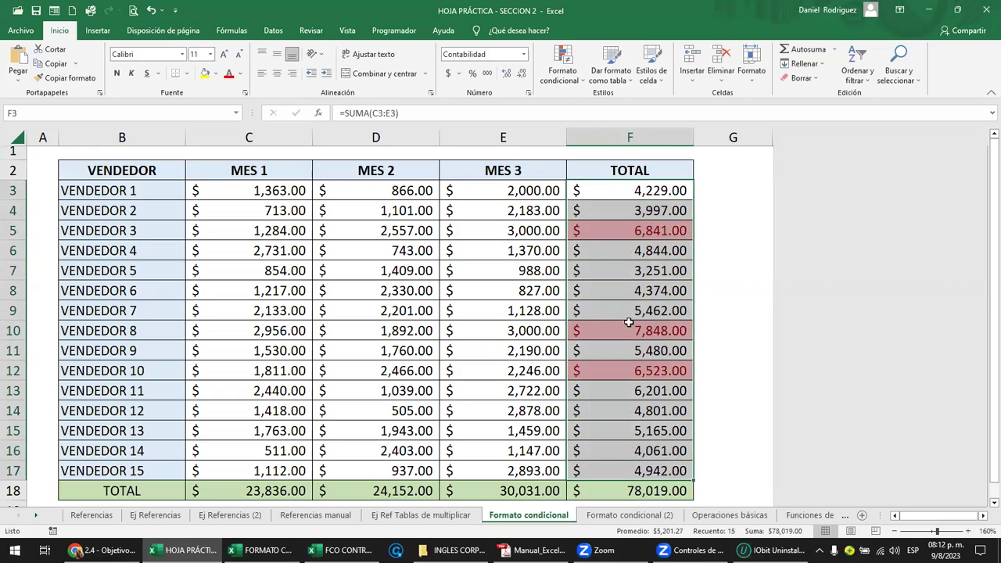
pyautogui.click(615, 430)
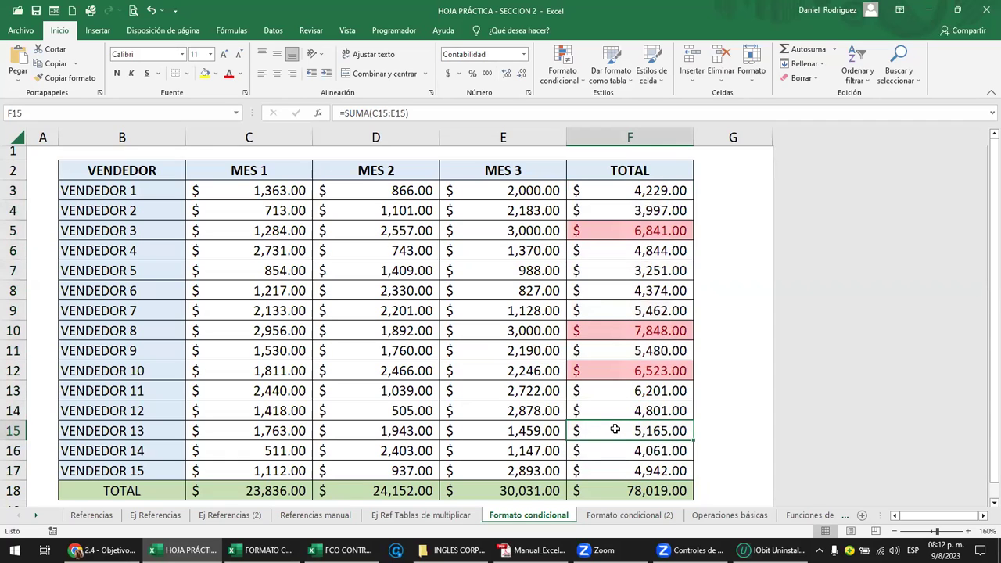
pyautogui.click(130, 195)
pyautogui.click(145, 472)
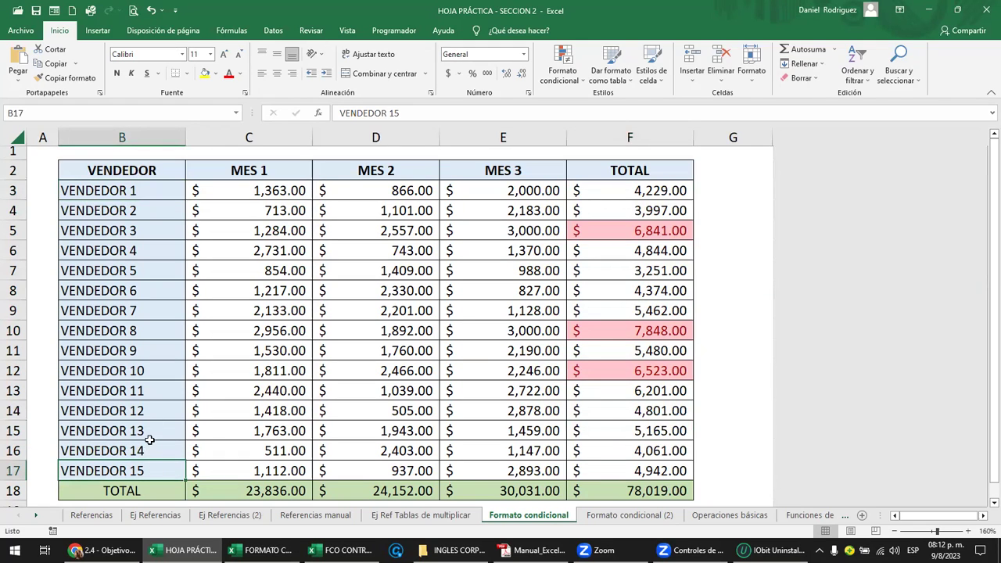
pyautogui.click(145, 450)
pyautogui.press('F2')
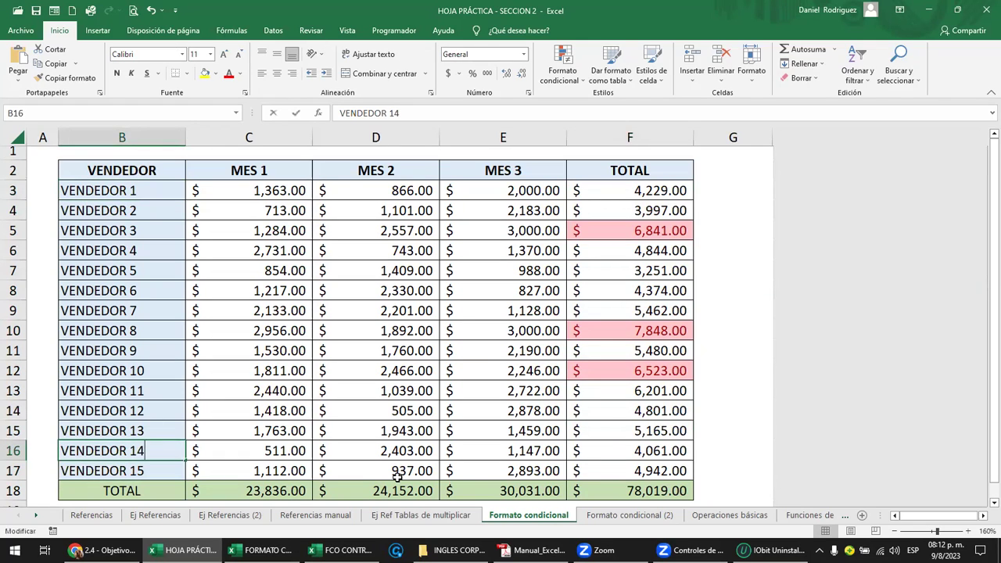
pyautogui.press('BackSpace')
pyautogui.press('BackSpace')
pyautogui.press('Return')
# Shorten VENDEDOR 15 in B17 to VENDEDOR and check both renamed cells.
pyautogui.press('F2')
pyautogui.press('BackSpace')
pyautogui.press('BackSpace')
pyautogui.press('Return')
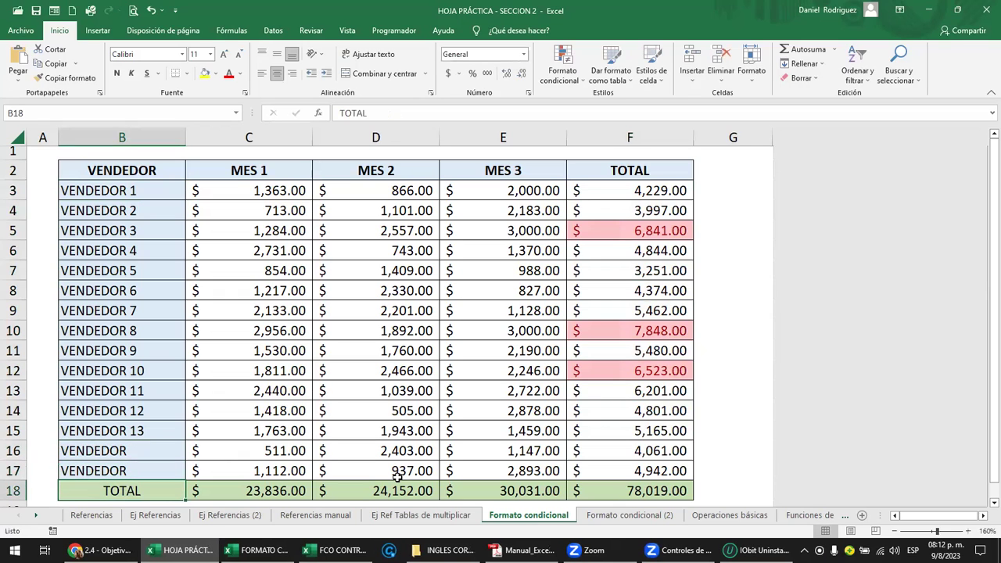
pyautogui.click(121, 446)
pyautogui.click(141, 469)
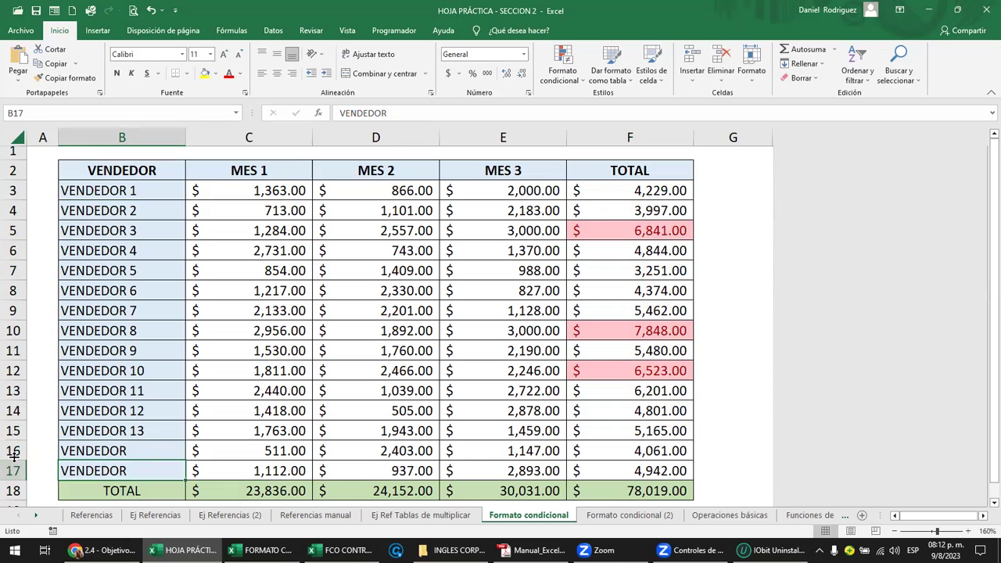
pyautogui.click(16, 470)
# Insert a blank row above row 16 and name it VENDEDOR.
pyautogui.click(15, 451)
pyautogui.rightClick(16, 453)
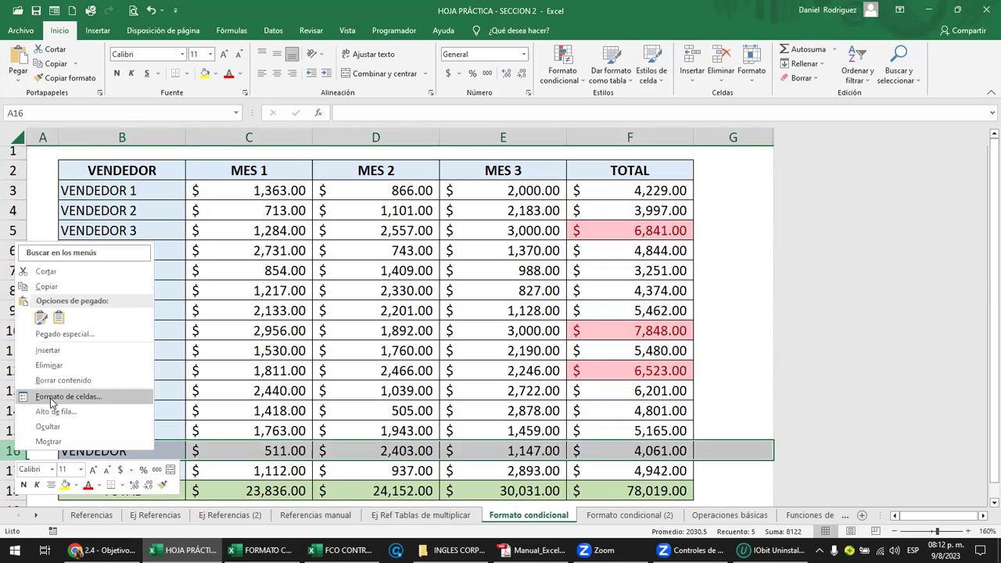
pyautogui.click(62, 354)
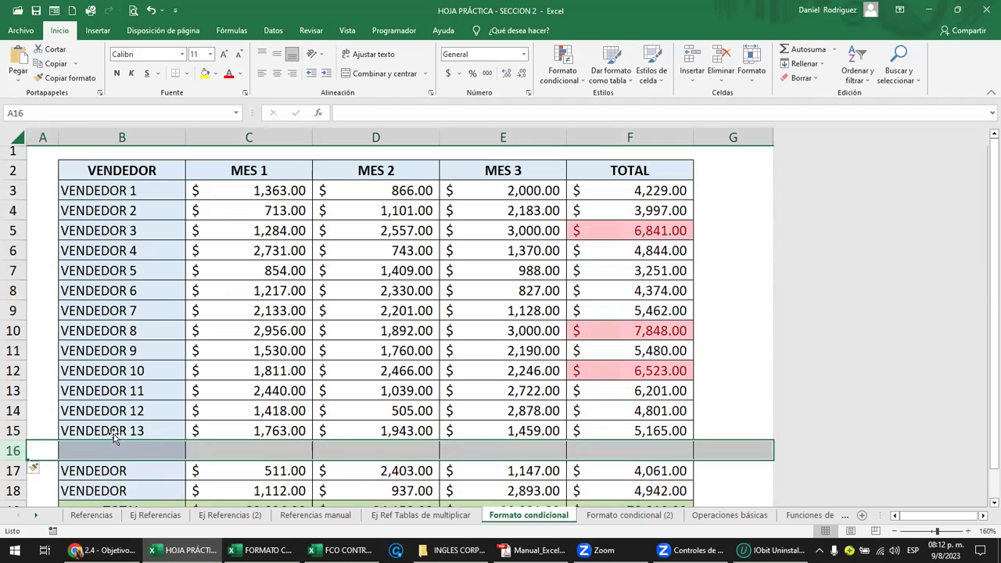
pyautogui.click(143, 459)
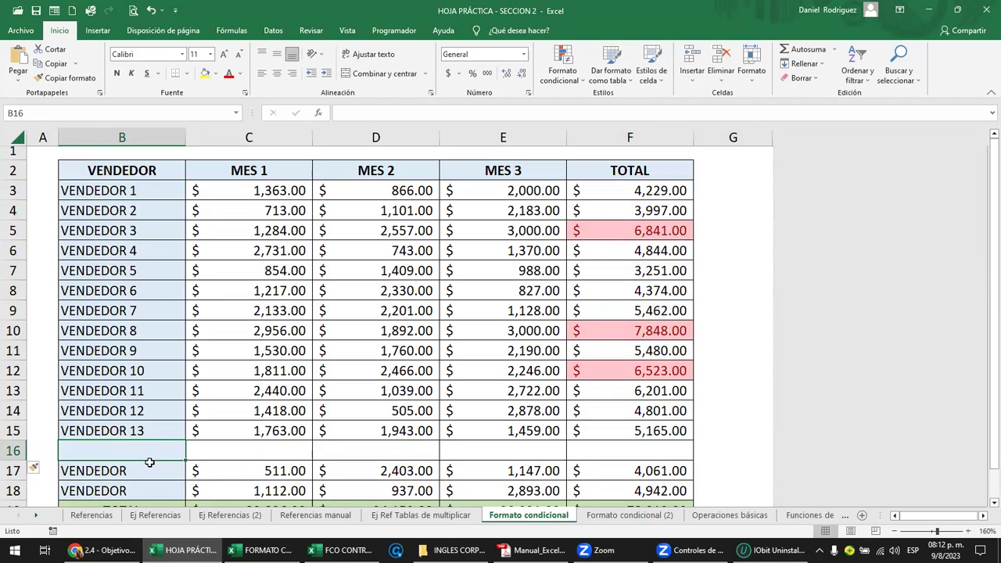
pyautogui.click(181, 475)
pyautogui.hotkey('ctrl', 'c')
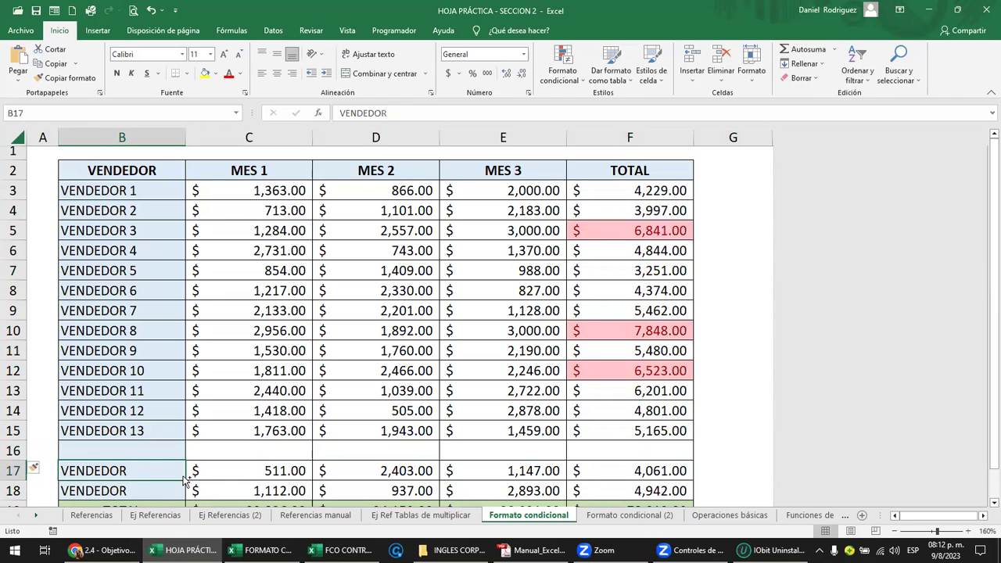
pyautogui.press('Up')
pyautogui.hotkey('ctrl', 'v')
# Fill the new row's MES 1, MES 2 and MES 3 with 3,000.
pyautogui.press('Right')
pyautogui.press('Right')
pyautogui.press('Left')
pyautogui.write('3')
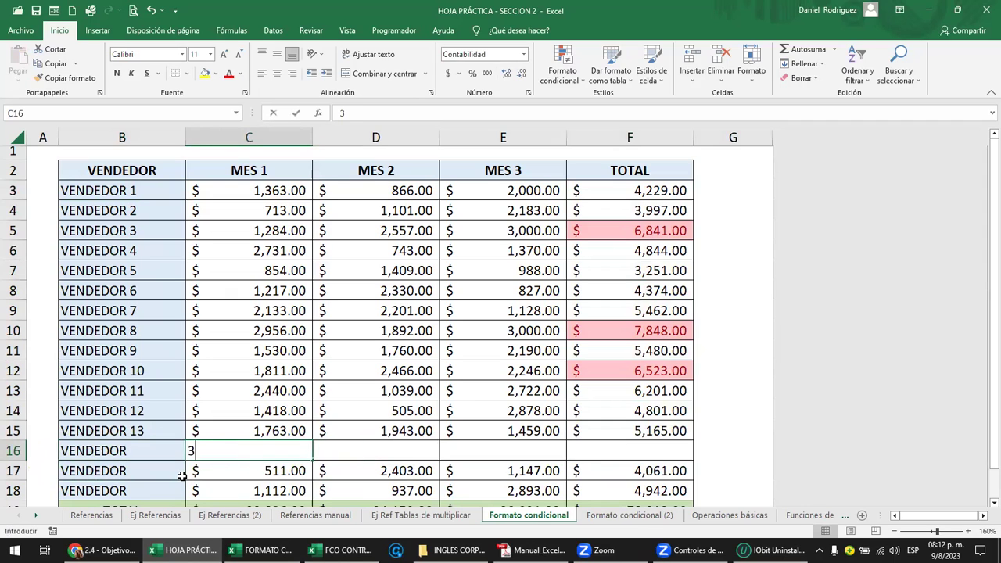
pyautogui.write('000')
pyautogui.hotkey('ctrl', 'Return')
pyautogui.hotkey('ctrl', 'c')
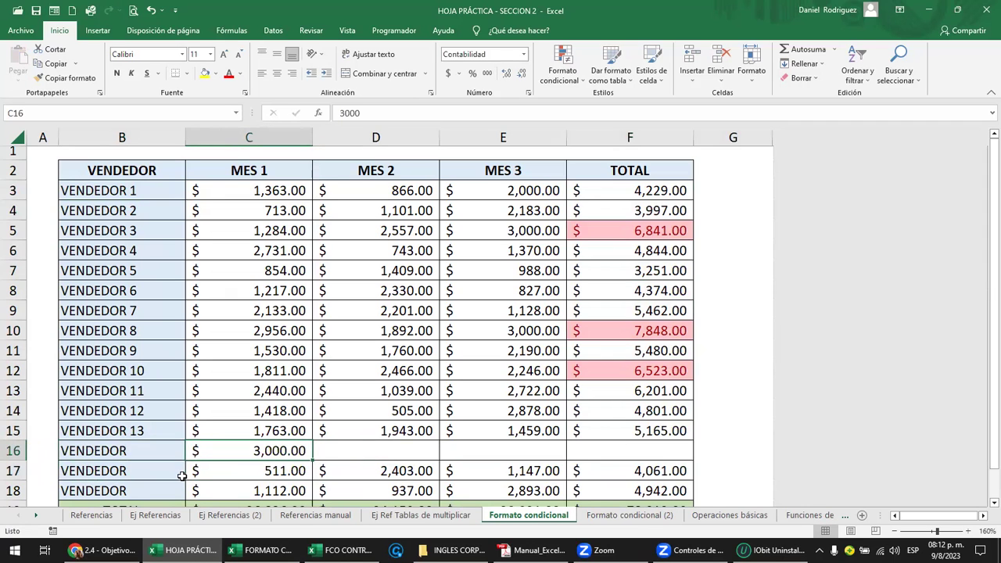
pyautogui.press('Right')
pyautogui.hotkey('shift', 'Right')
pyautogui.press('Return')
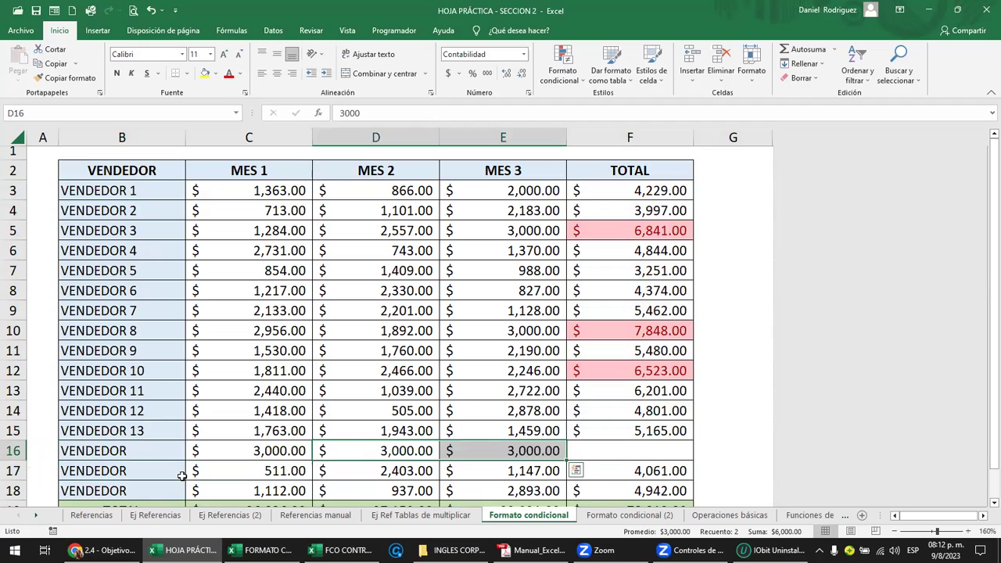
# Copy F15's total formula into F16, giving a highlighted 9,000 total.
pyautogui.click(629, 446)
pyautogui.press('Up')
pyautogui.hotkey('ctrl', 'c')
pyautogui.press('Down')
pyautogui.press('Return')
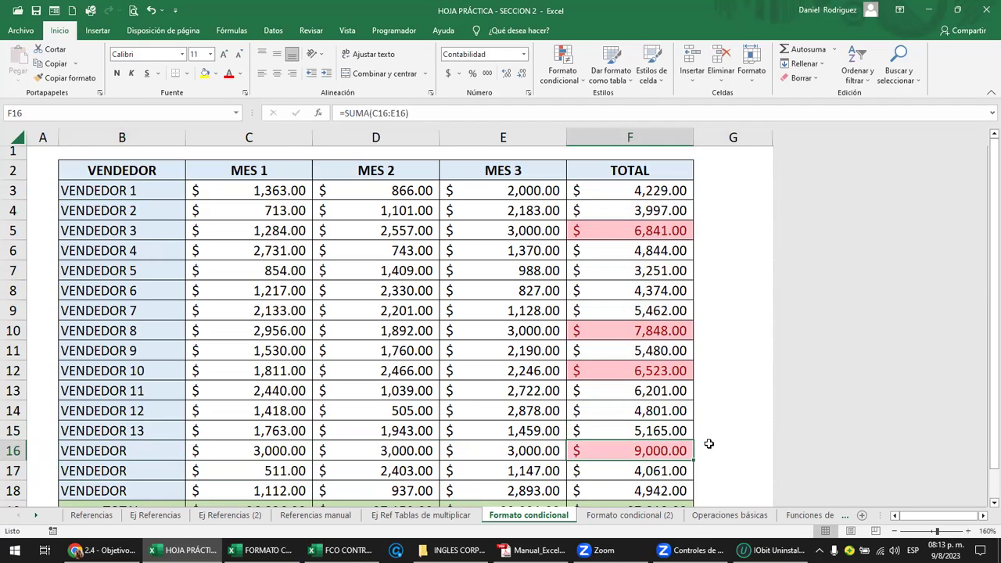
pyautogui.press('F2')
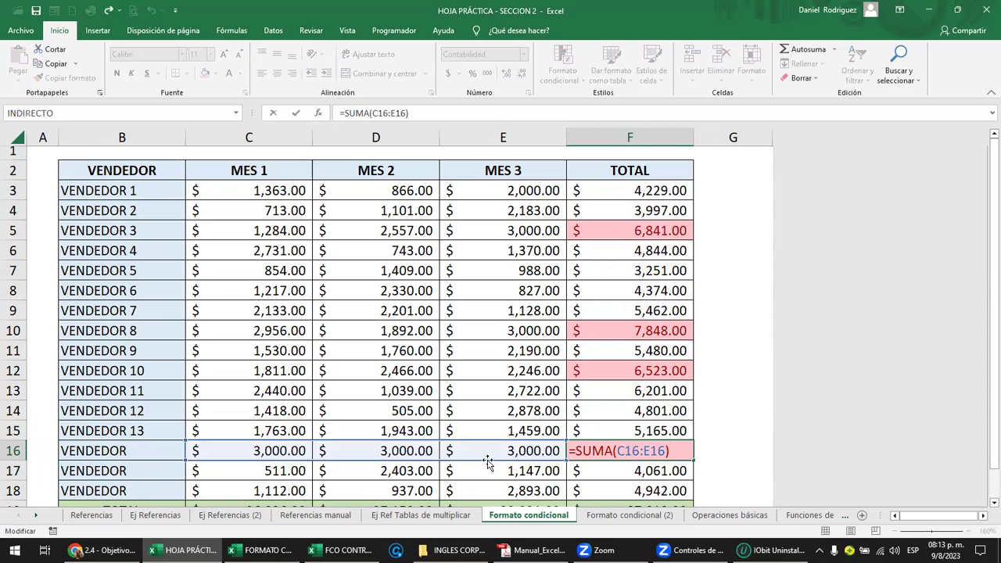
pyautogui.click(165, 410)
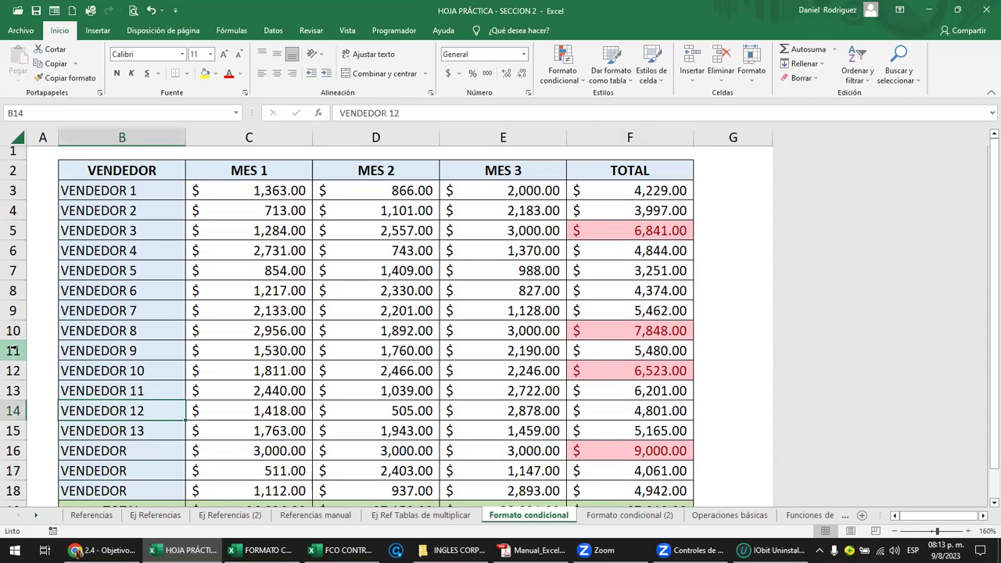
# Delete row 16, the added VENDEDOR row totaling 9,000, then bring up row 17's options.
pyautogui.click(14, 349)
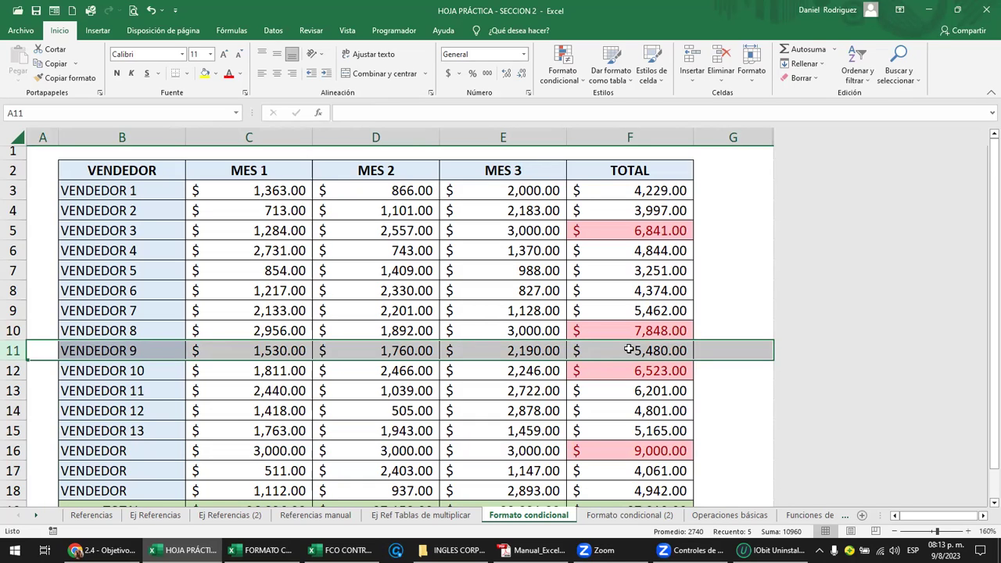
pyautogui.click(648, 451)
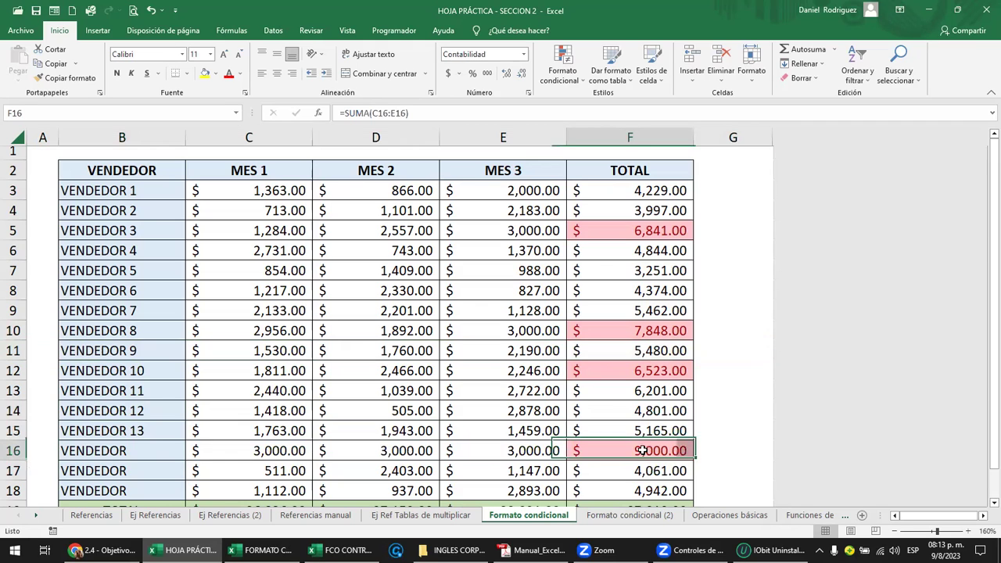
pyautogui.click(118, 451)
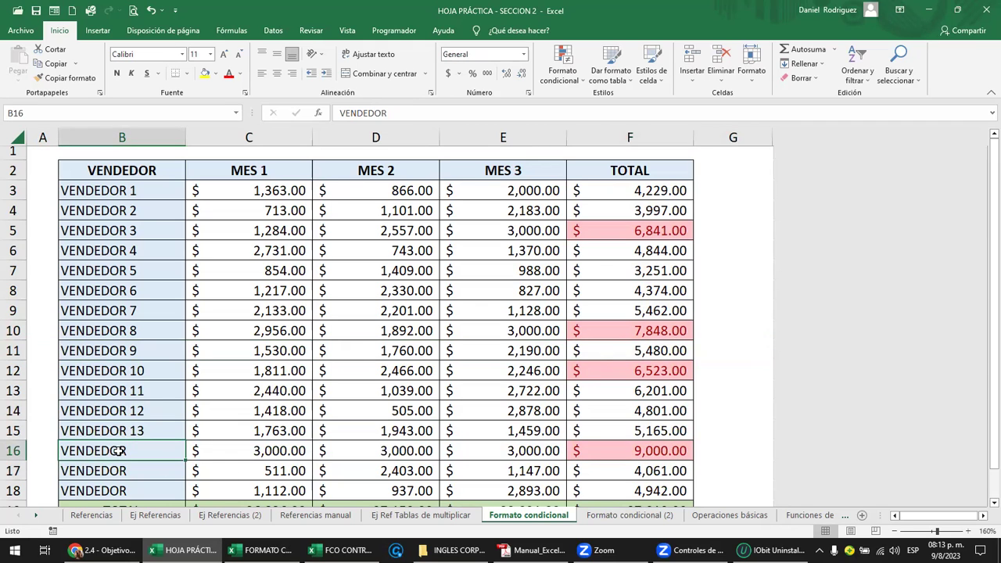
pyautogui.click(10, 451)
pyautogui.rightClick(10, 451)
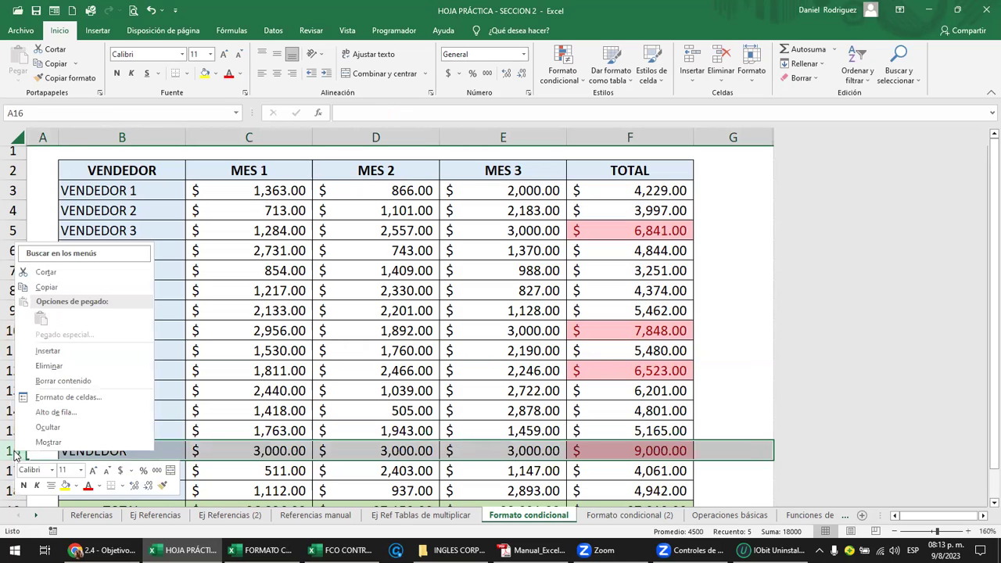
pyautogui.click(49, 366)
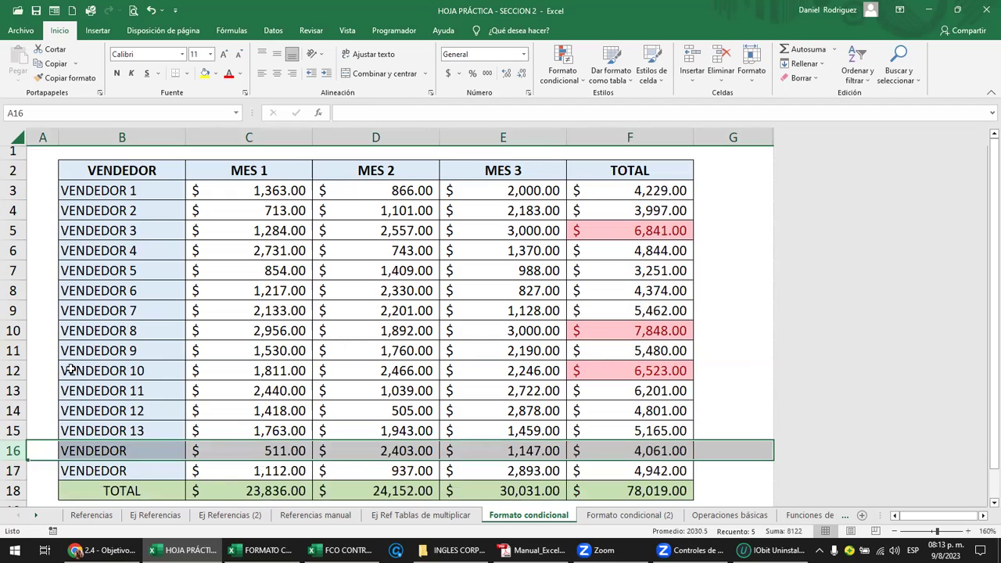
pyautogui.click(14, 471)
pyautogui.rightClick(16, 473)
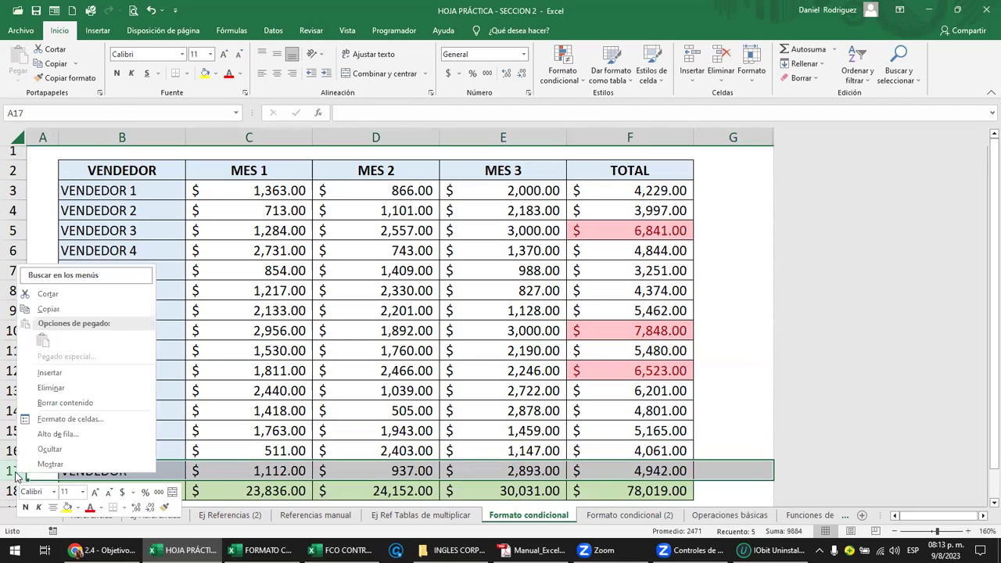
# Delete row 17, the TOTAL row, from the bottom of the sales table.
pyautogui.click(92, 385)
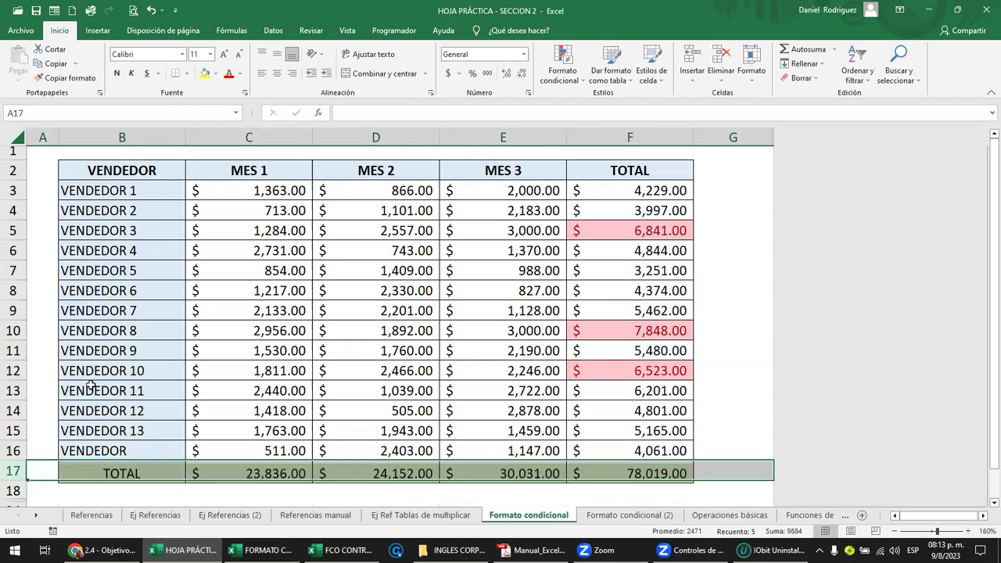
pyautogui.click(151, 470)
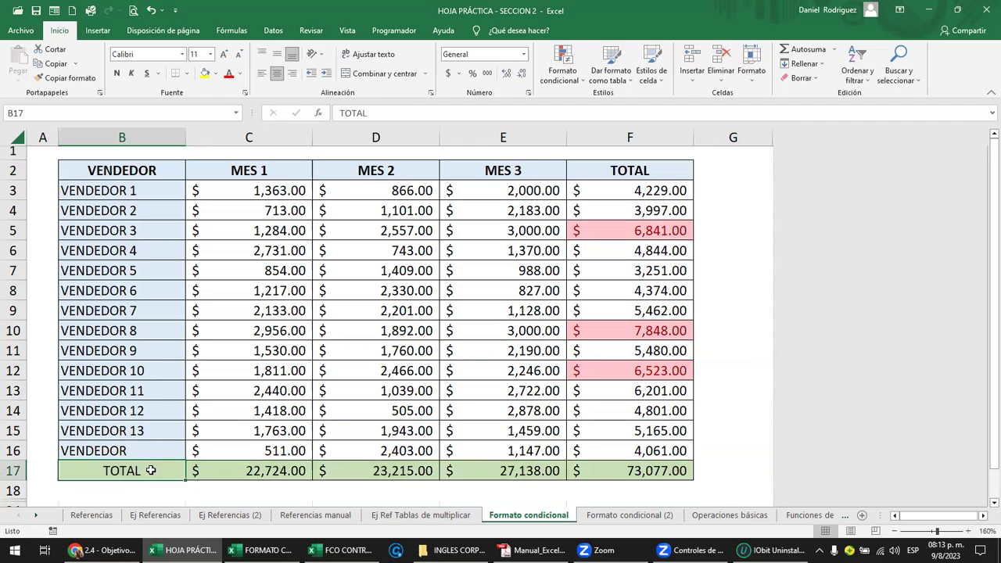
pyautogui.click(14, 471)
pyautogui.rightClick(14, 471)
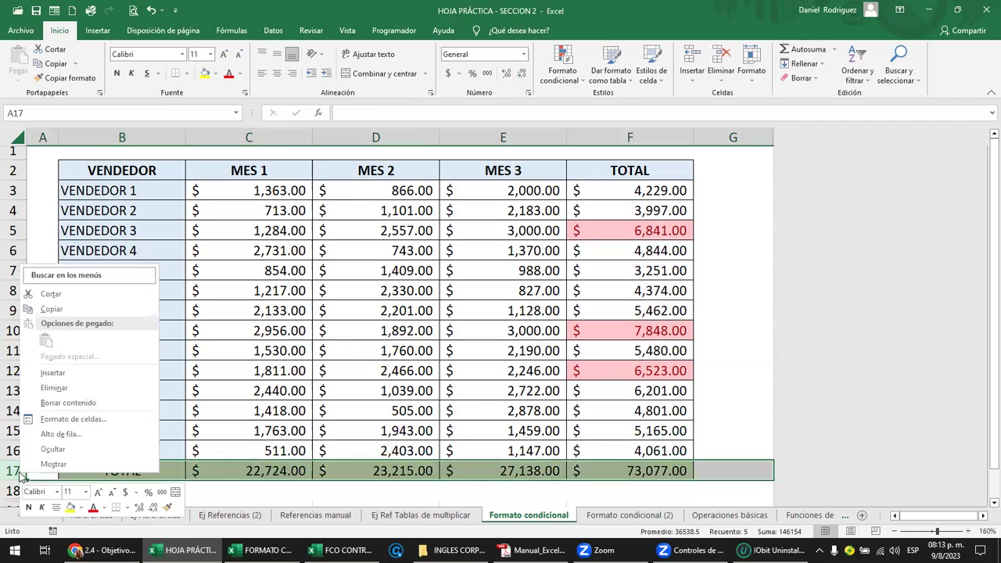
pyautogui.click(63, 391)
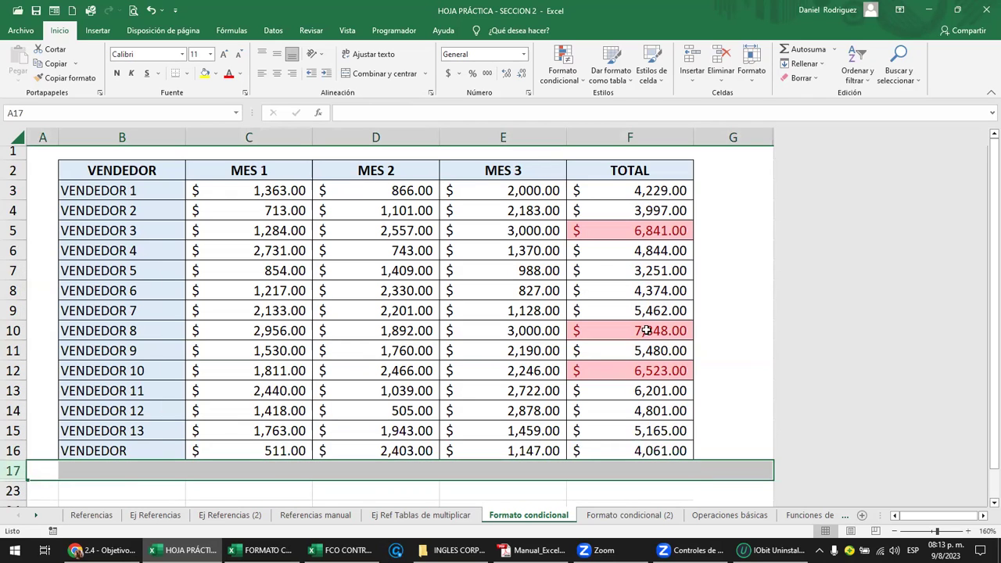
# Review the remaining TOTAL values and return to the last VENDEDOR cell B16.
pyautogui.moveTo(632, 190); pyautogui.dragTo(667, 451)
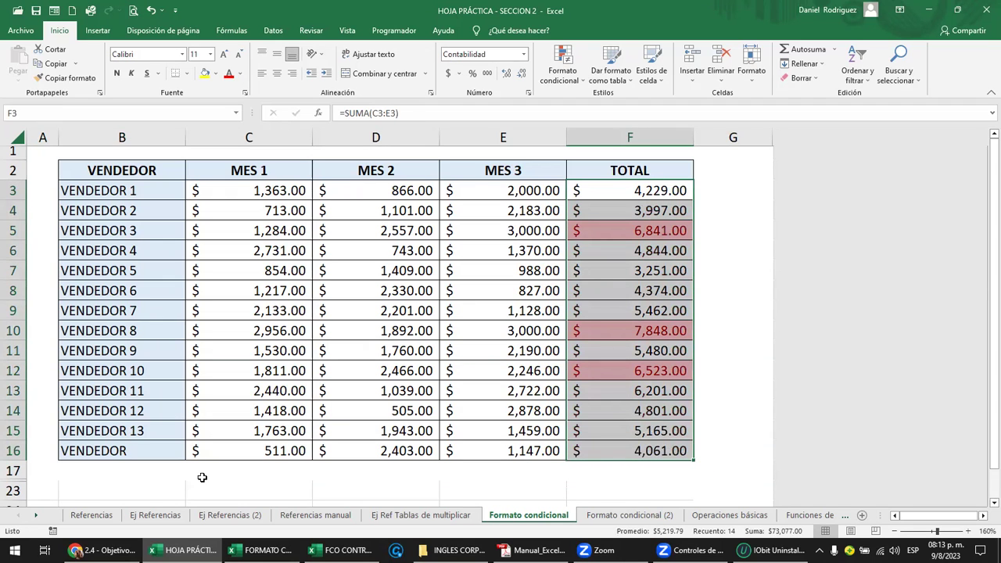
pyautogui.rightClick(14, 451)
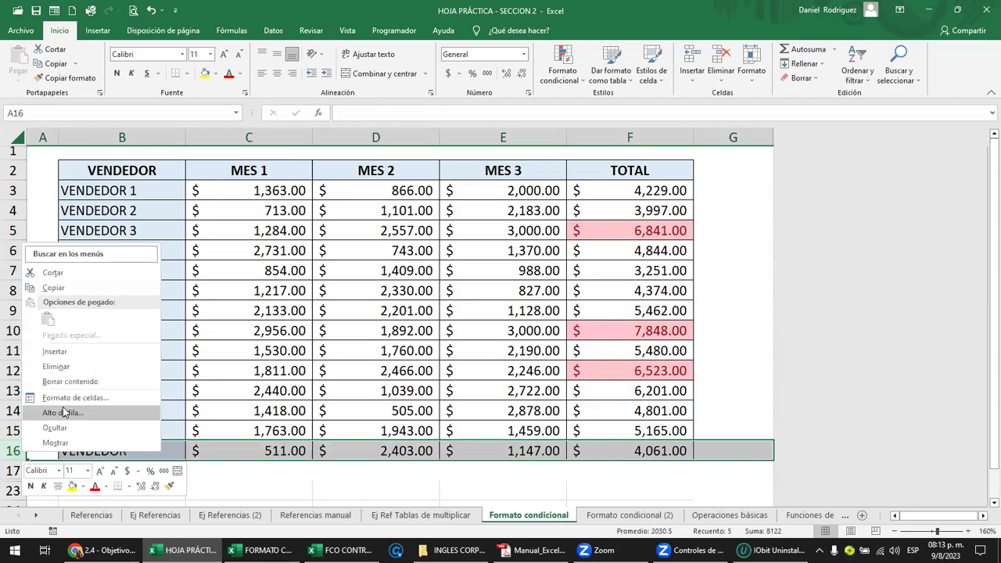
pyautogui.click(591, 487)
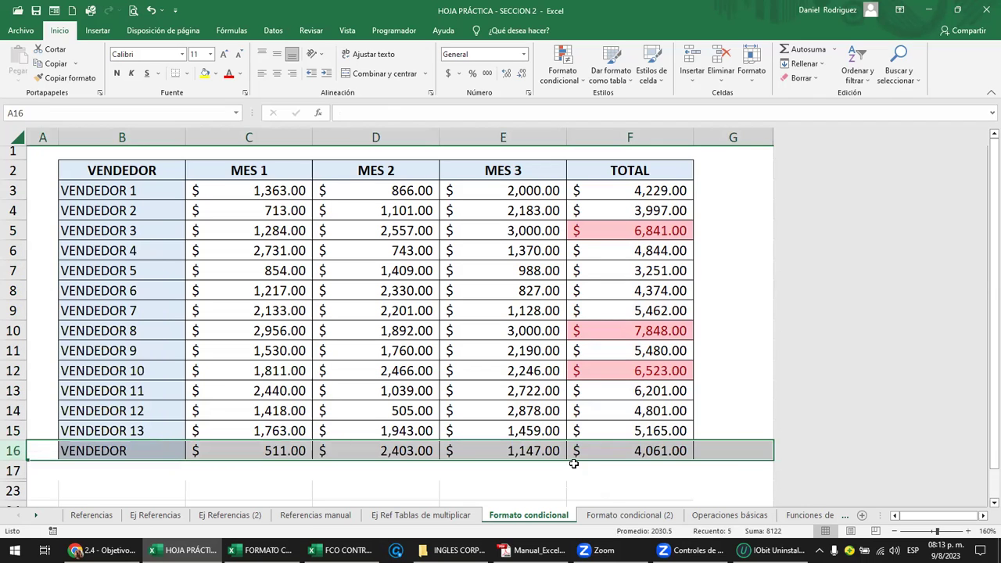
pyautogui.click(569, 465)
pyautogui.click(131, 472)
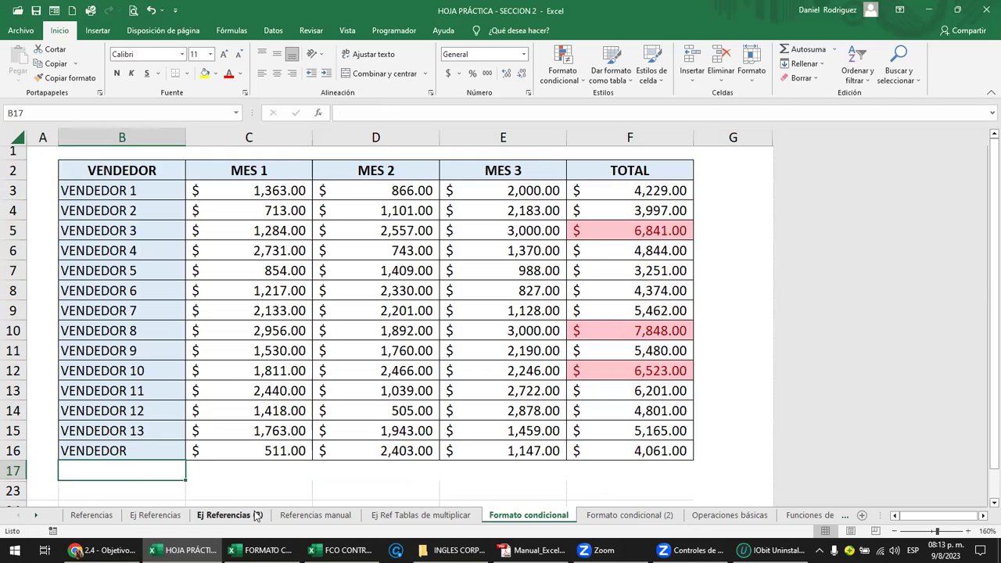
pyautogui.press('Up')
pyautogui.press('Up')
# Fill the seller names down so B16:B17 read VENDEDOR 14 and VENDEDOR 15.
pyautogui.moveTo(185, 440); pyautogui.dragTo(181, 455)
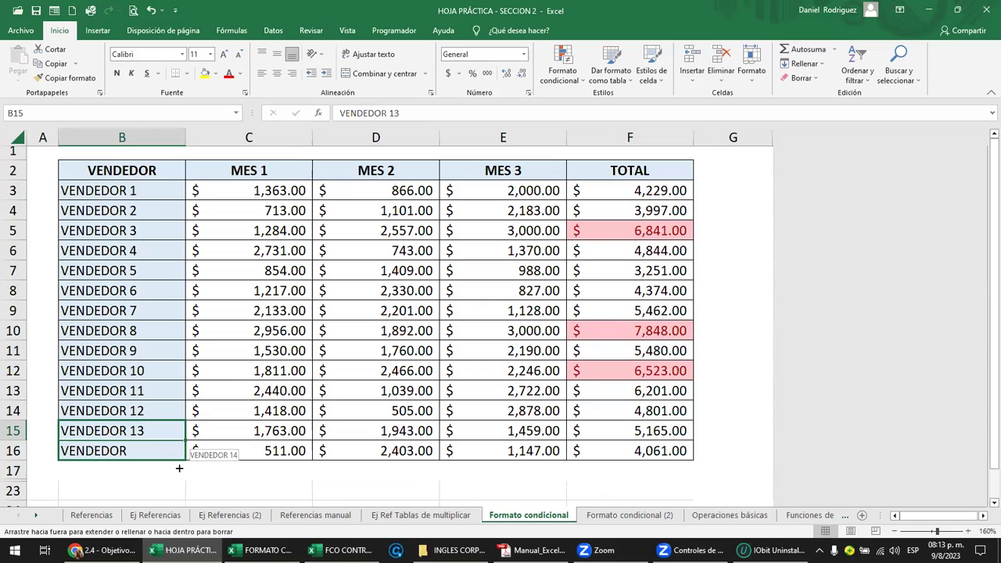
pyautogui.moveTo(179, 468); pyautogui.dragTo(179, 473)
pyautogui.click(208, 472)
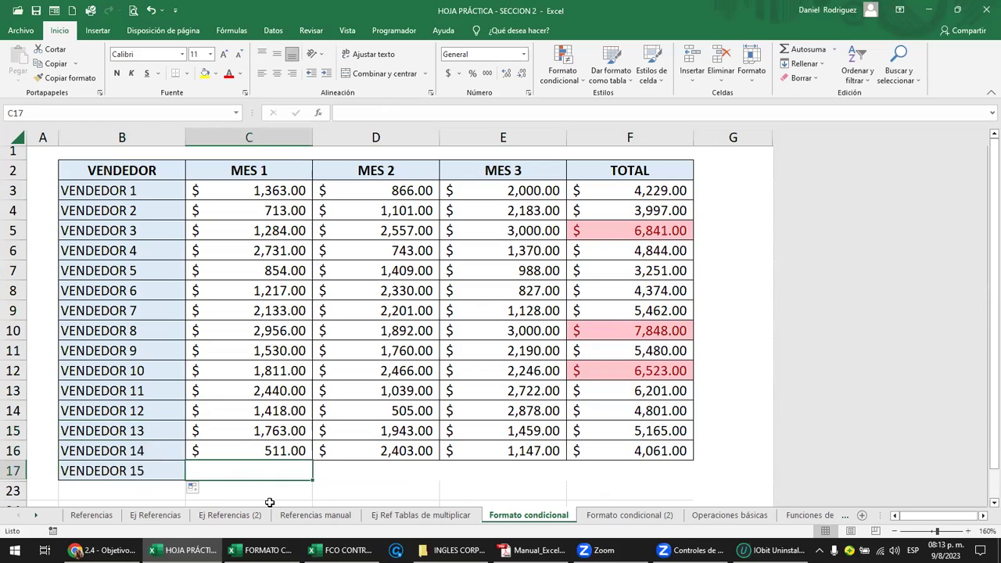
pyautogui.click(125, 468)
pyautogui.click(239, 468)
# Enter 3000 for each month in C17:E17 for VENDEDOR 15.
pyautogui.write('3000')
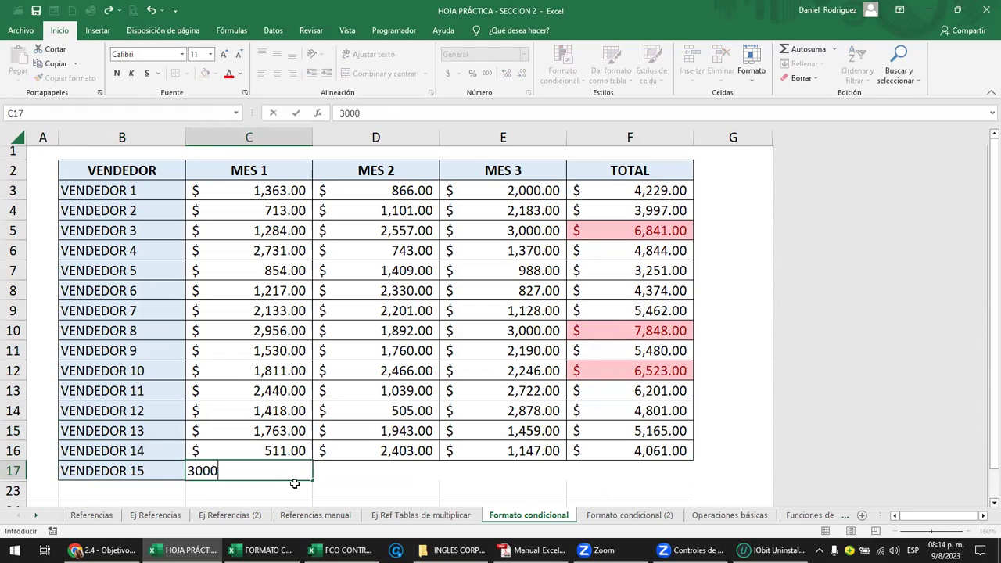
pyautogui.hotkey('ctrl', 'Return')
pyautogui.hotkey('shift', 'Right')
pyautogui.hotkey('shift', 'Right')
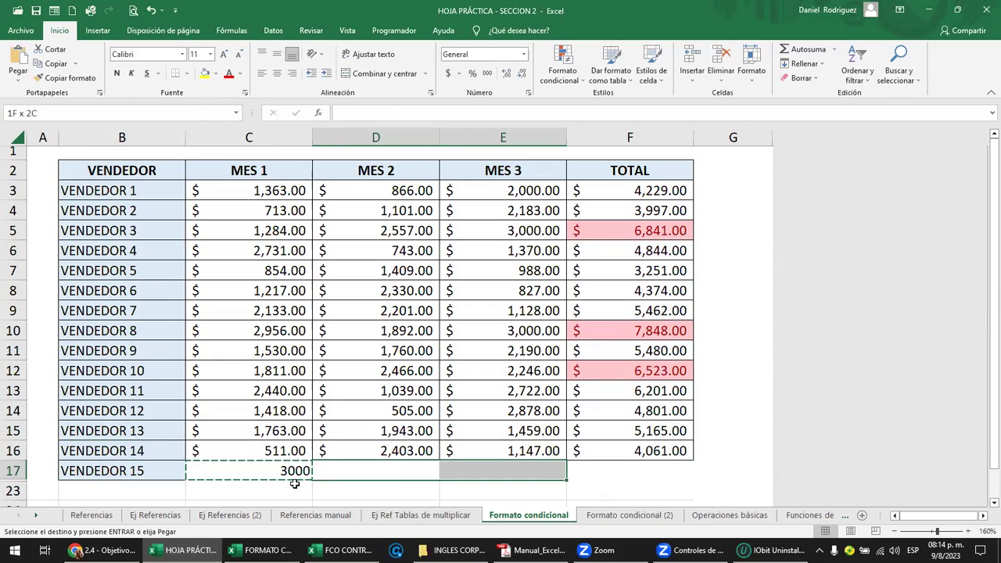
pyautogui.hotkey('ctrl', 'r')
pyautogui.press('Right')
pyautogui.press('Right')
pyautogui.press('Left')
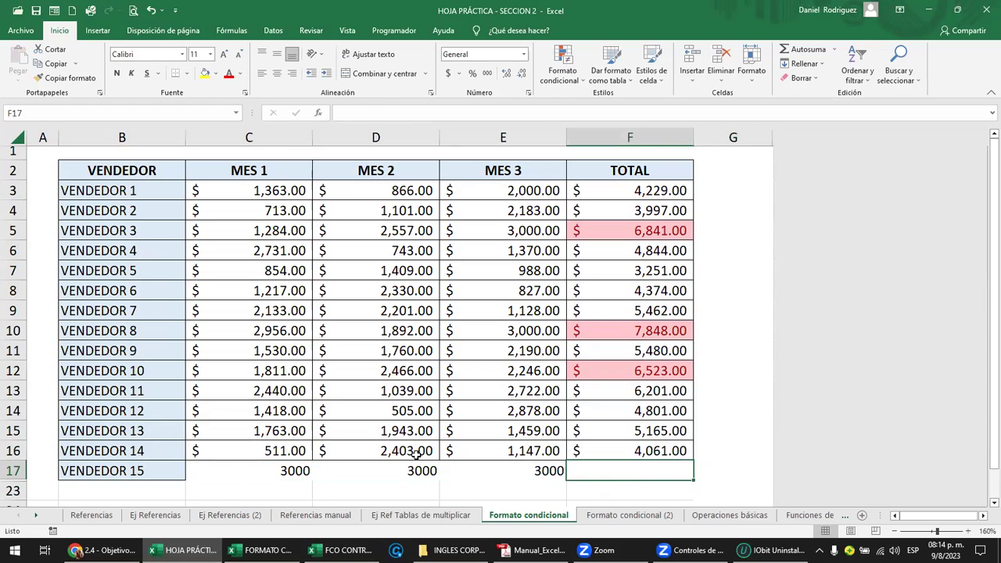
# Sum C17:E17 with Autosuma in F17 to get the 9000 total.
pyautogui.click(803, 50)
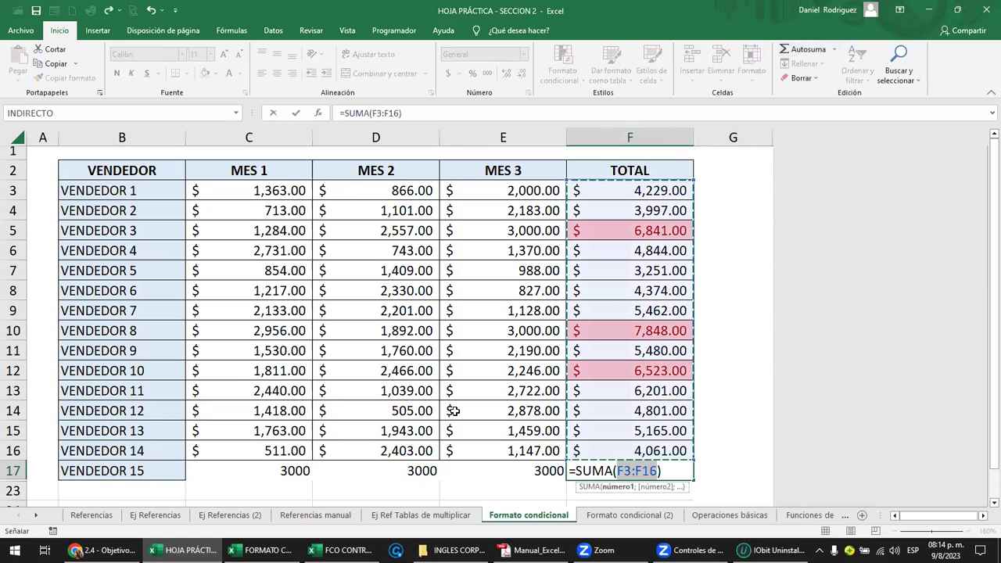
pyautogui.moveTo(291, 470); pyautogui.dragTo(531, 463)
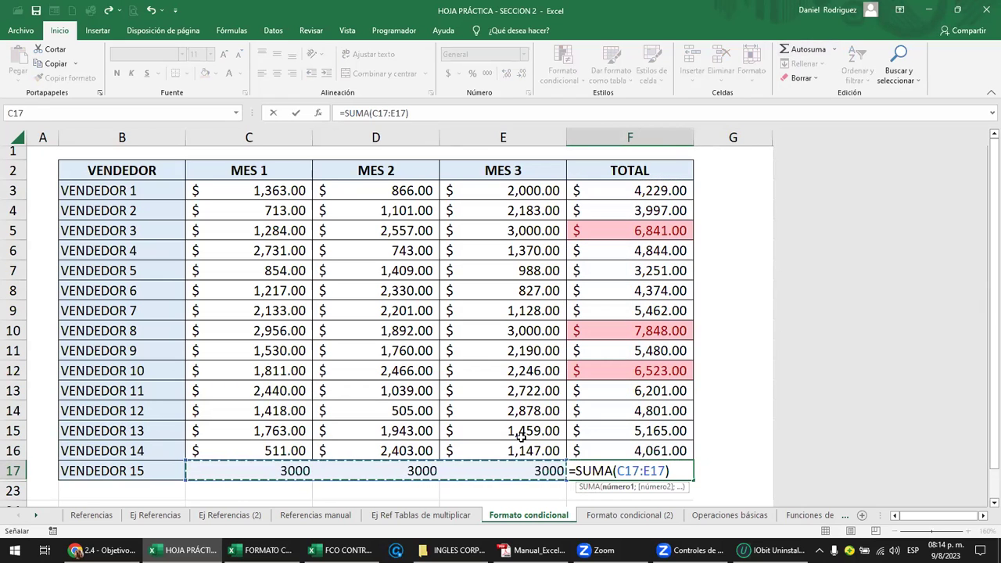
pyautogui.hotkey('ctrl', 'Return')
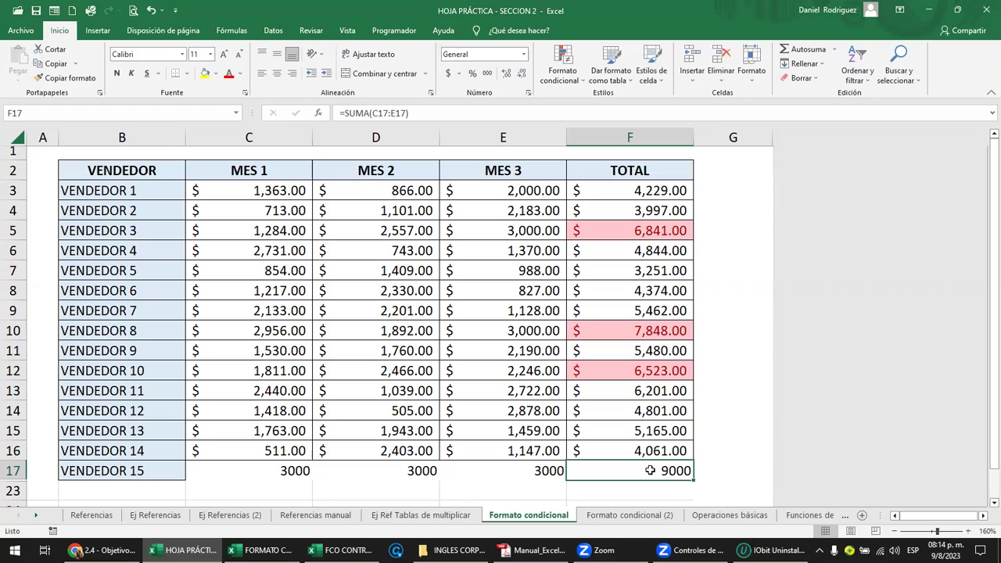
pyautogui.moveTo(94, 452); pyautogui.dragTo(632, 446)
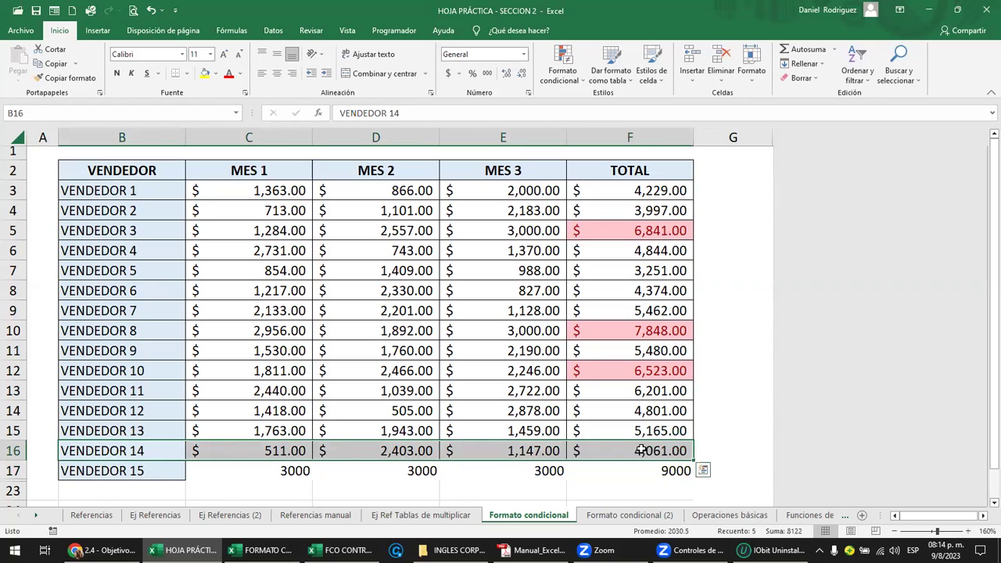
# Check the TOTAL column along with E17's 3000 and F17's sum formula.
pyautogui.moveTo(657, 450); pyautogui.dragTo(616, 190)
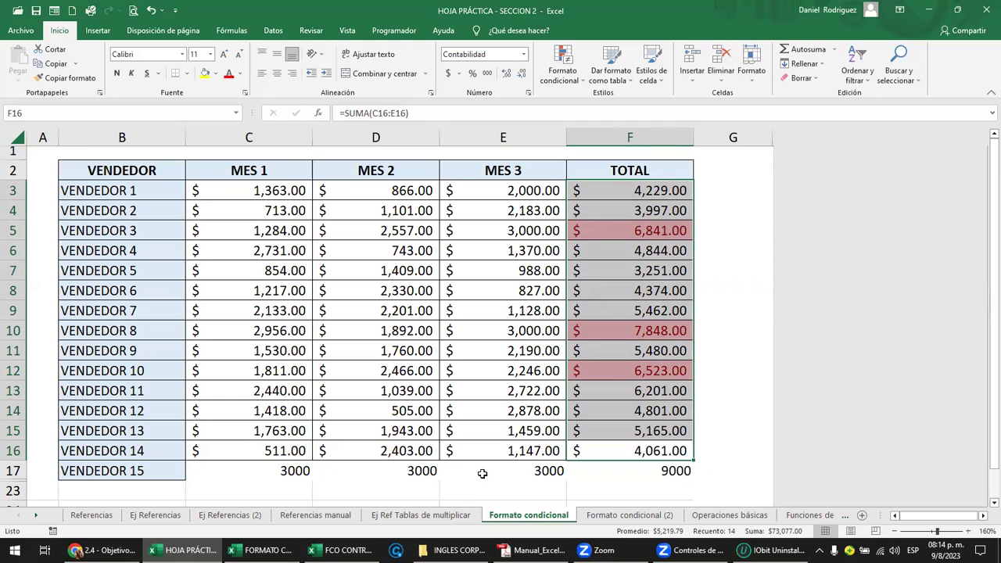
pyautogui.click(483, 474)
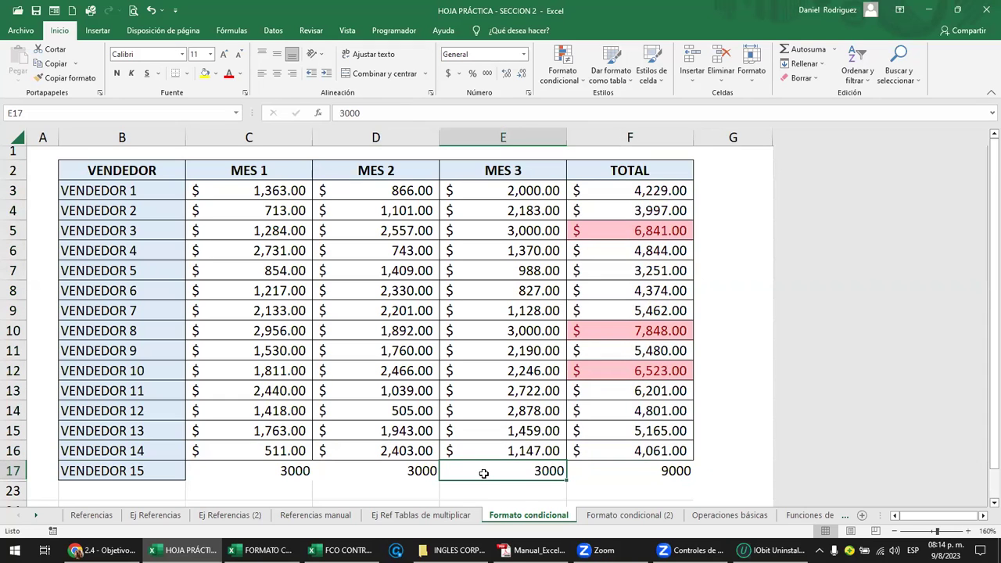
pyautogui.click(642, 474)
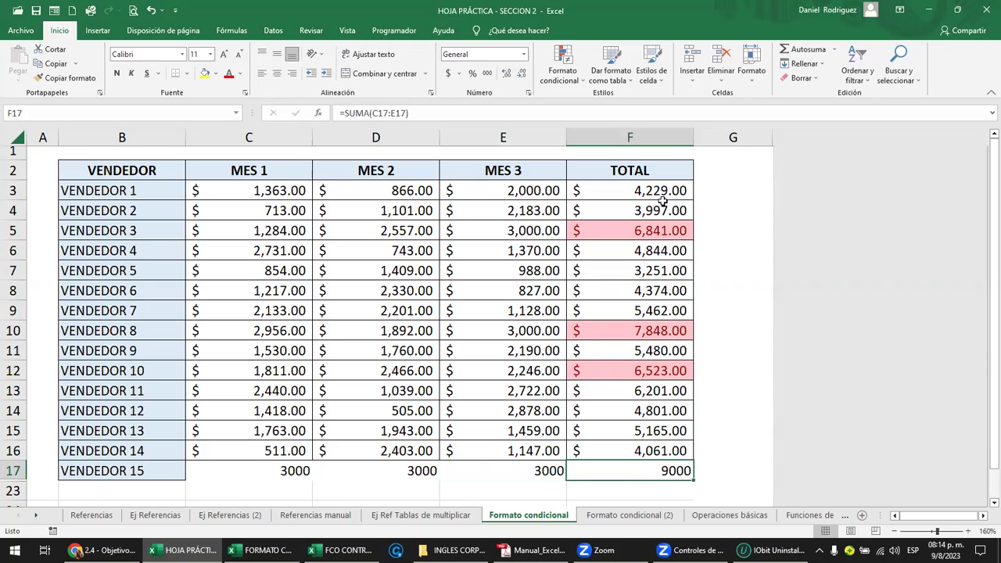
# Apply an Es mayor que 6500 light-red highlight rule to F3:F17.
pyautogui.moveTo(652, 192); pyautogui.dragTo(671, 471)
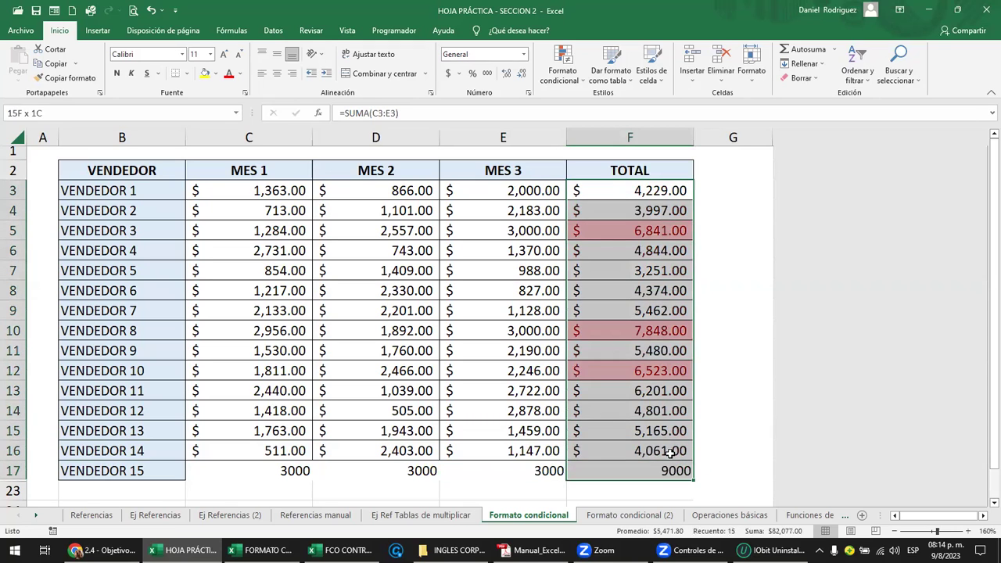
pyautogui.click(573, 82)
pyautogui.moveTo(648, 109)
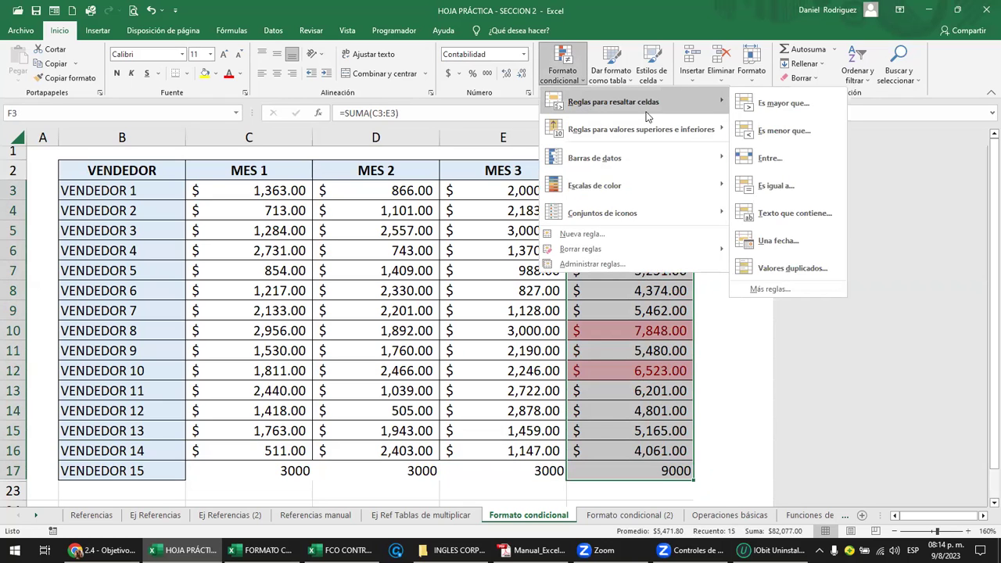
pyautogui.click(773, 104)
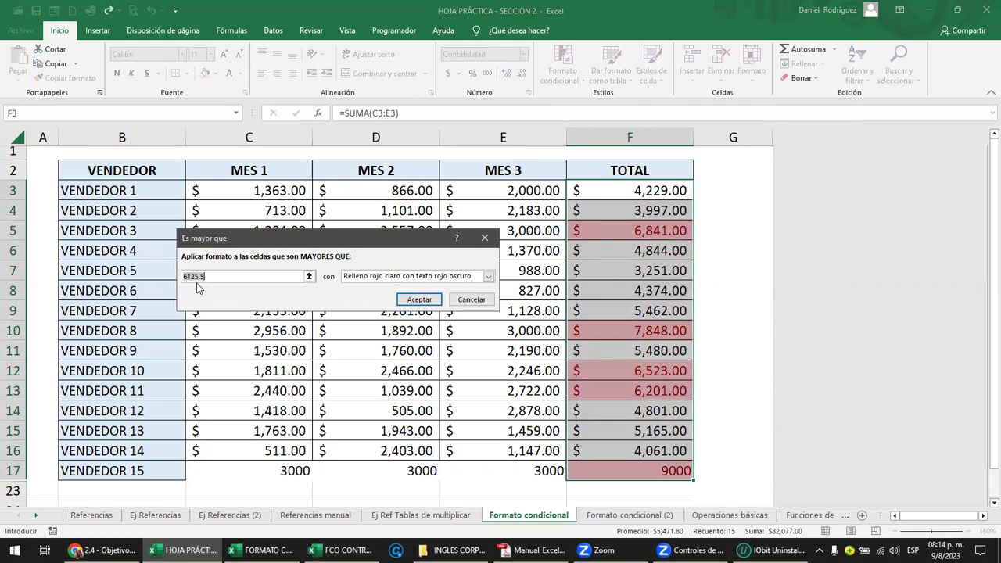
pyautogui.write('6500')
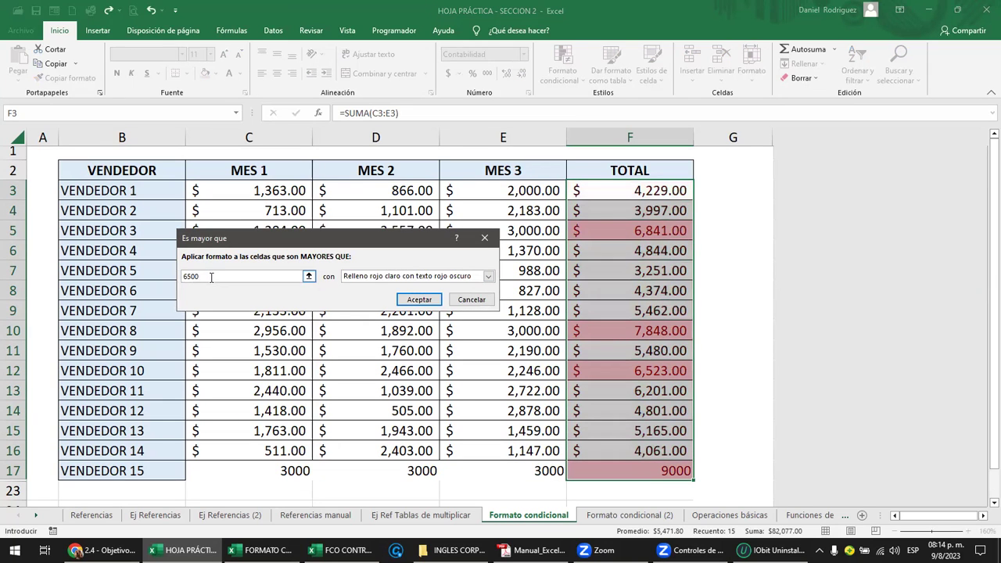
pyautogui.press('Return')
pyautogui.click(736, 467)
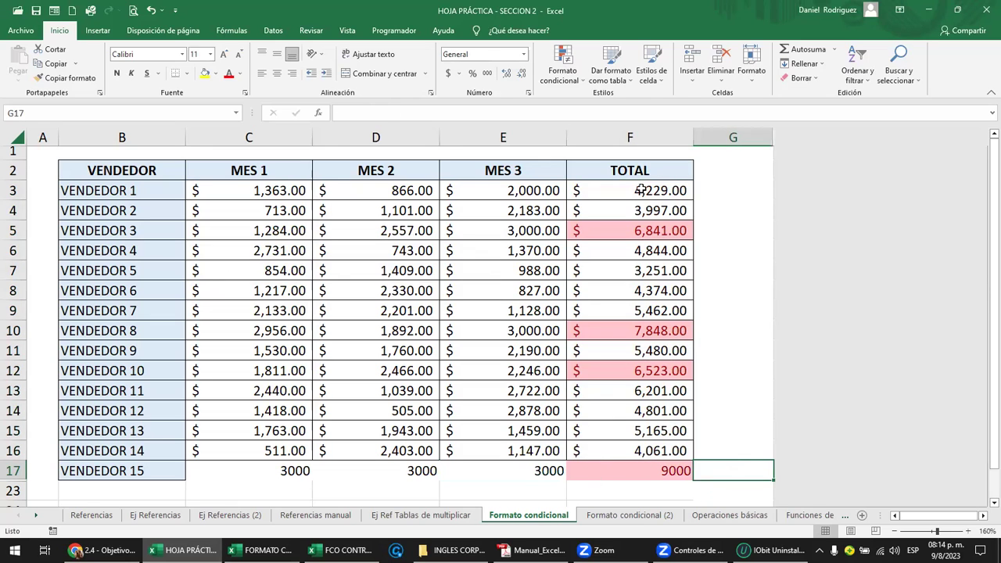
pyautogui.moveTo(640, 190); pyautogui.dragTo(648, 448)
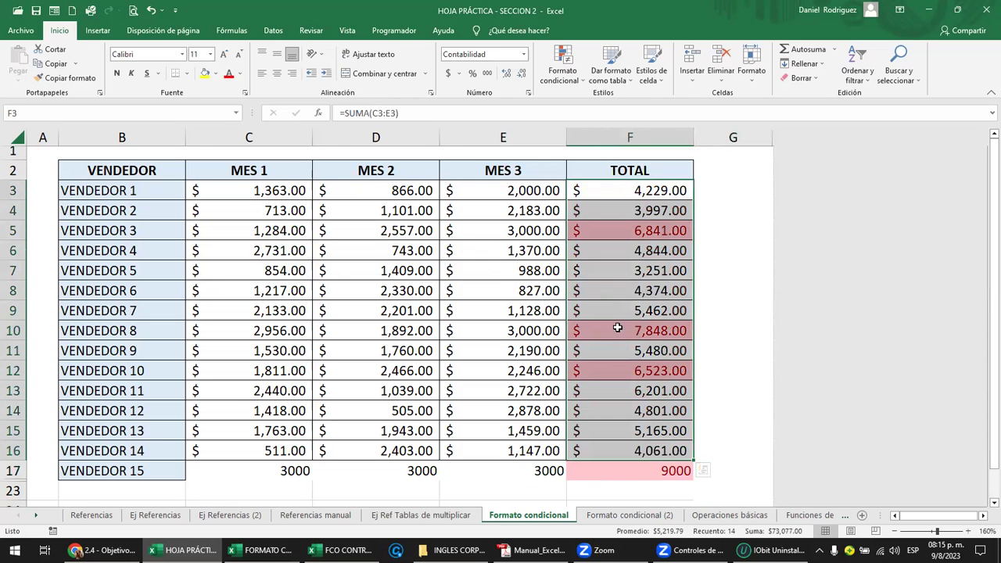
pyautogui.rightClick(14, 292)
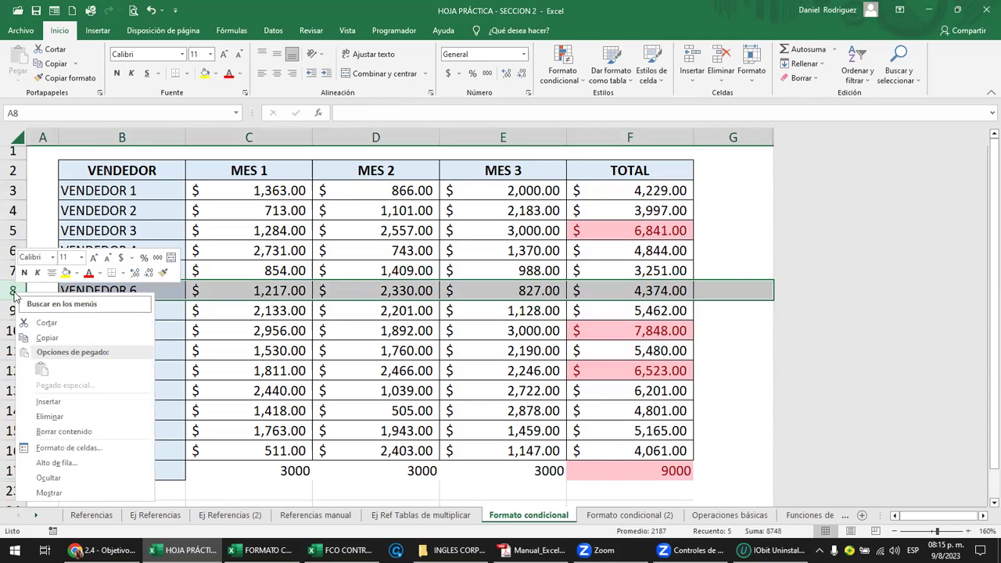
pyautogui.click(65, 402)
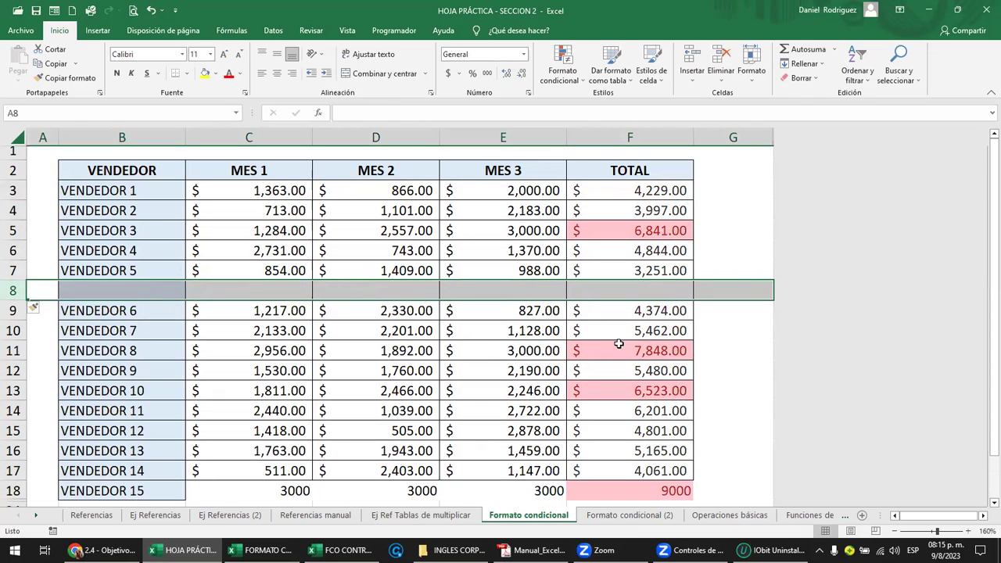
pyautogui.hotkey('ctrl', 'z')
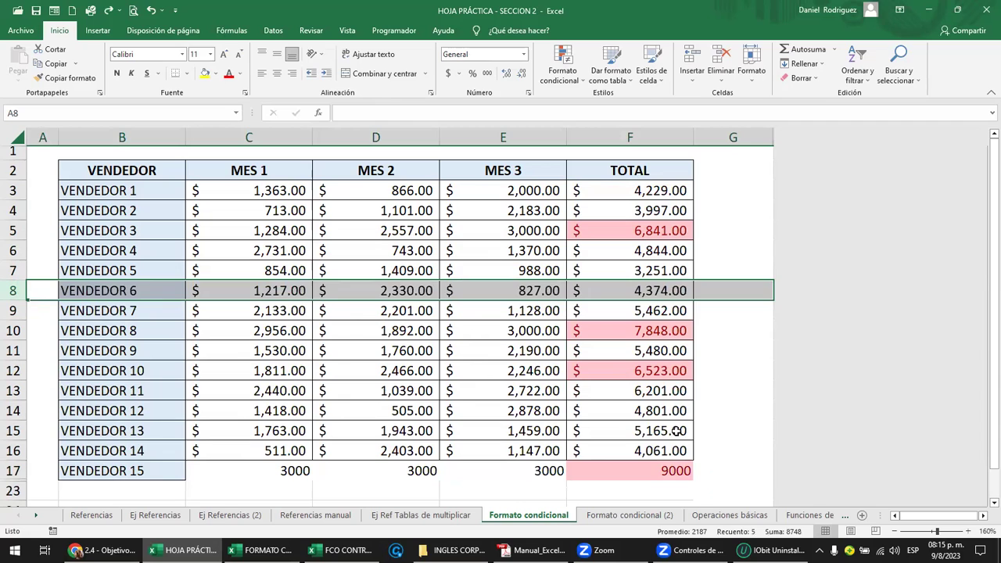
pyautogui.click(645, 456)
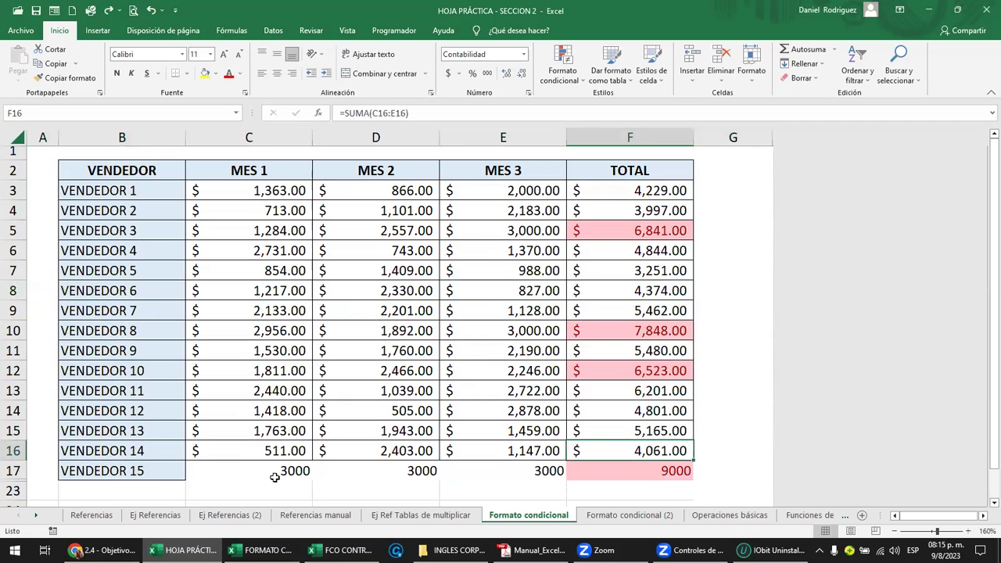
pyautogui.click(626, 476)
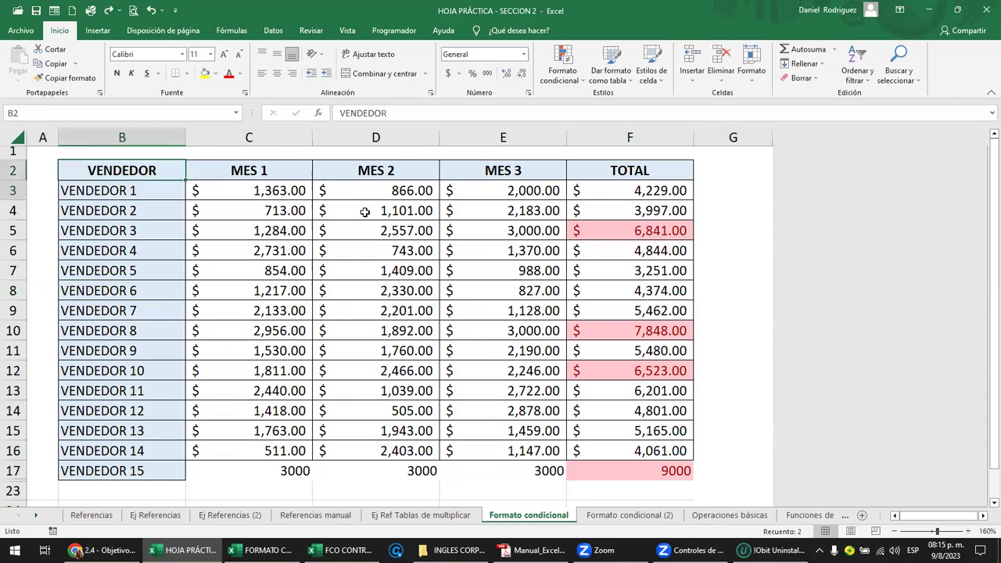
pyautogui.moveTo(100, 176); pyautogui.dragTo(648, 462)
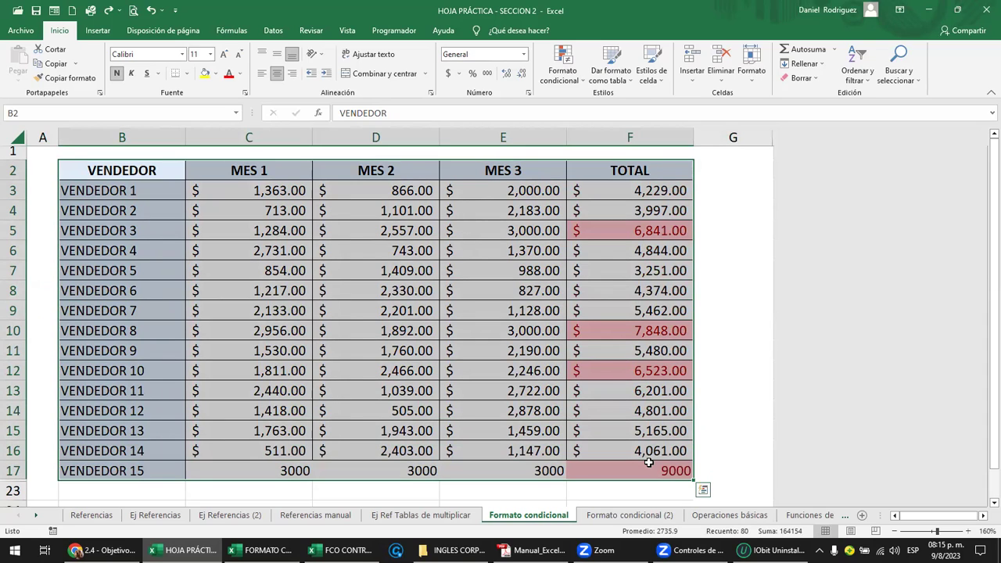
pyautogui.click(714, 476)
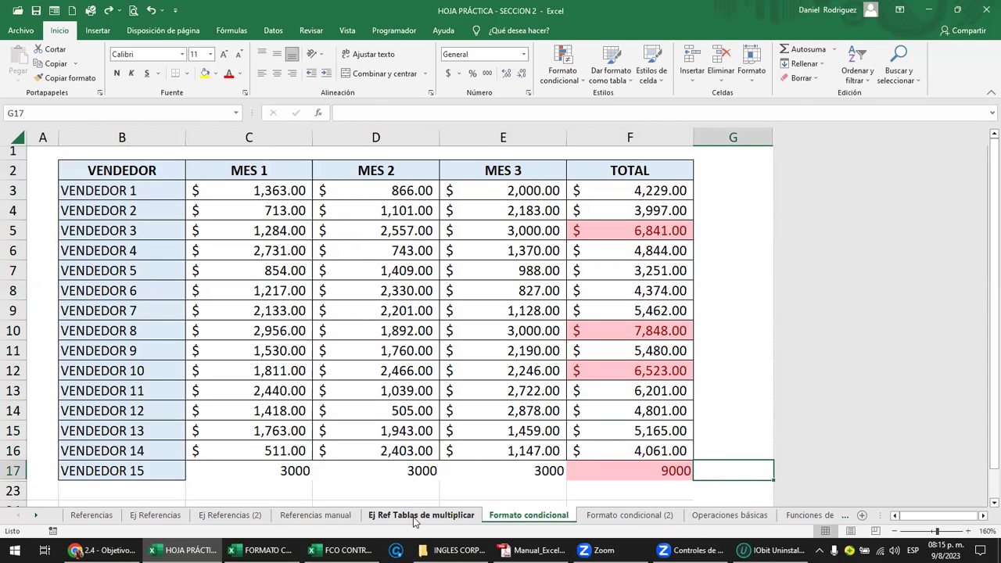
pyautogui.moveTo(532, 550)
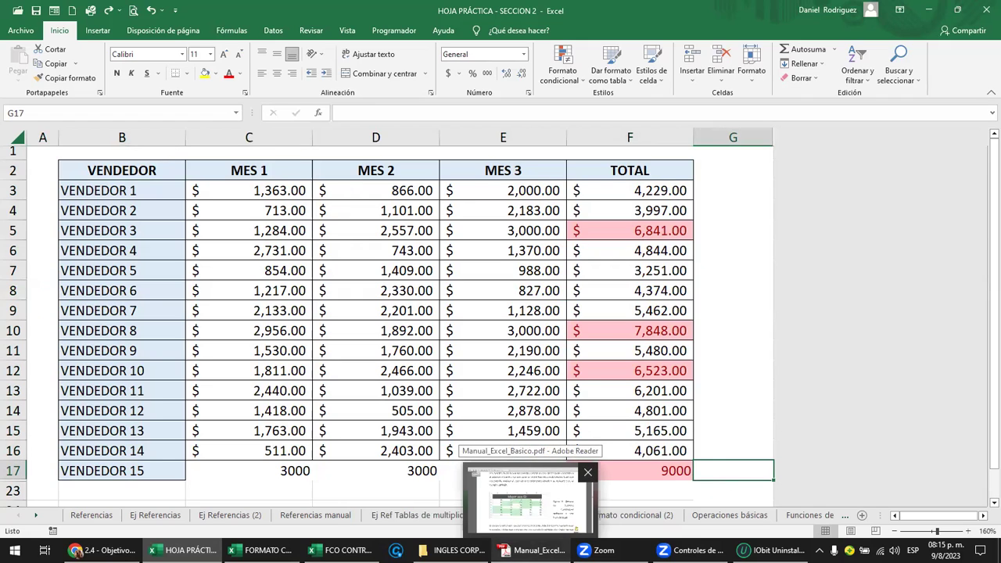
pyautogui.click(137, 170)
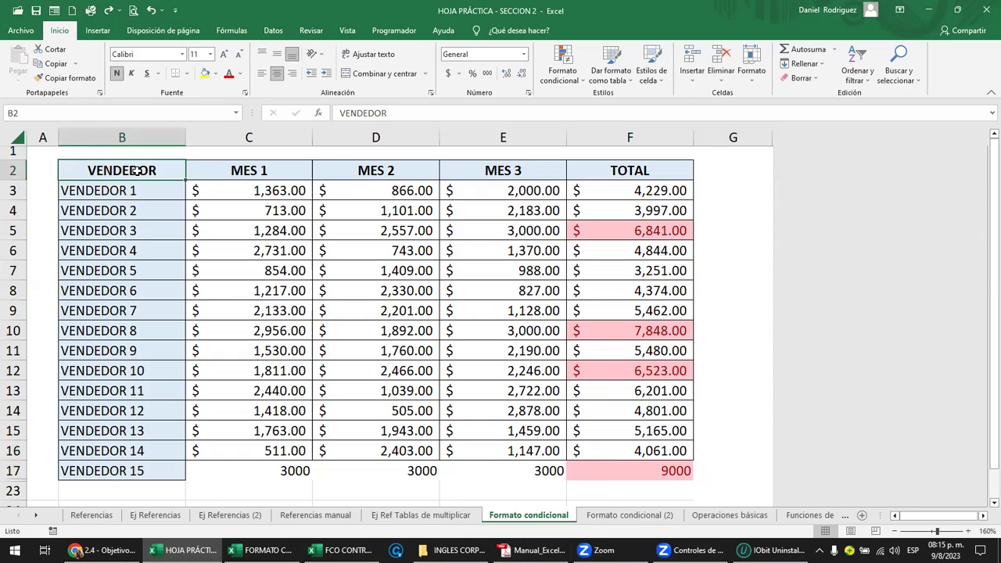
pyautogui.click(143, 473)
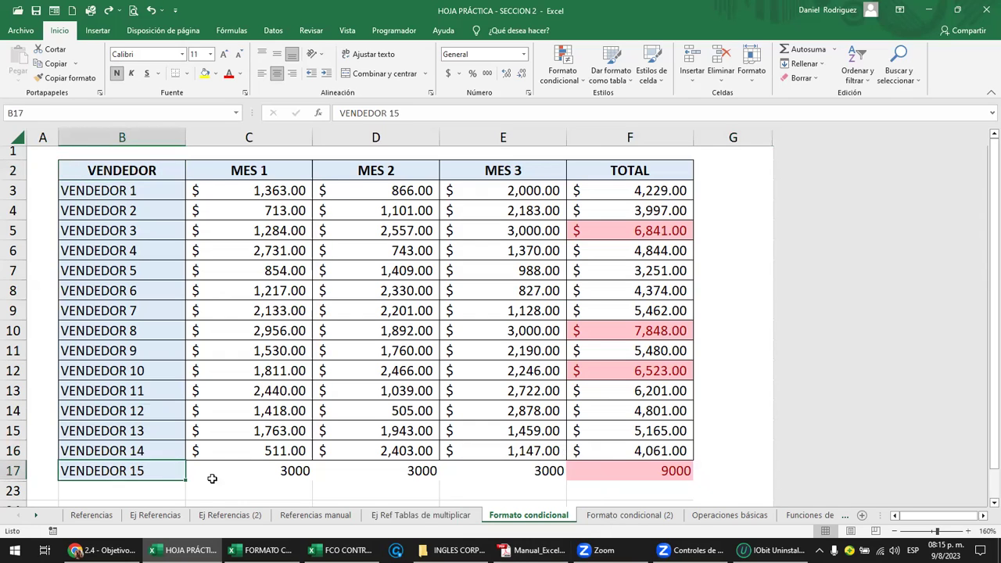
pyautogui.moveTo(212, 478); pyautogui.dragTo(620, 481)
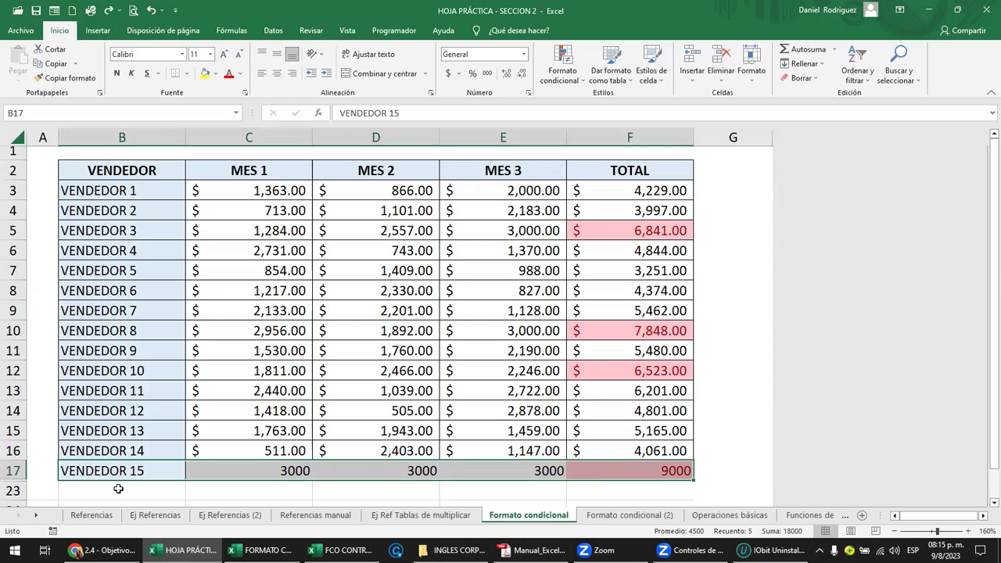
pyautogui.click(76, 470)
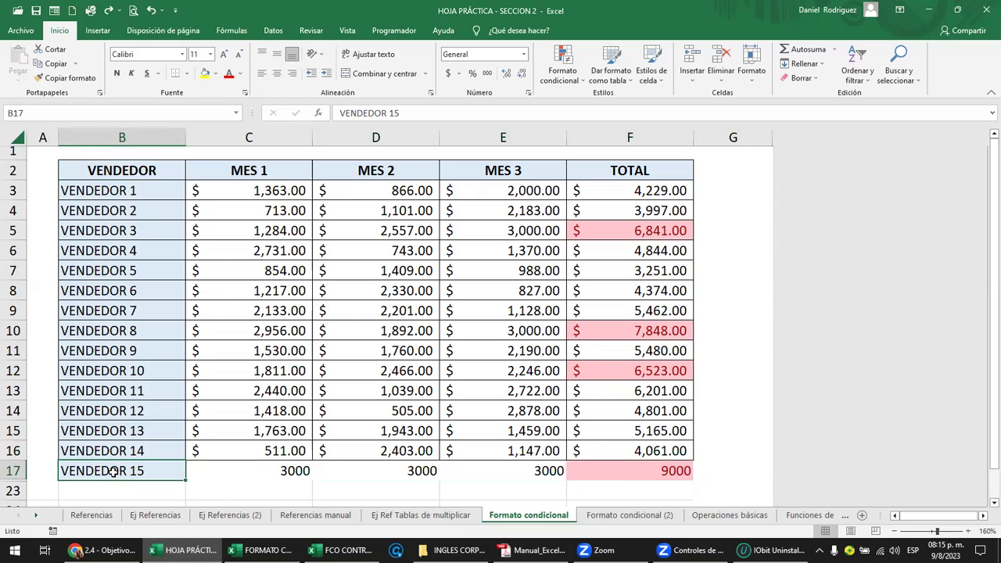
pyautogui.click(649, 473)
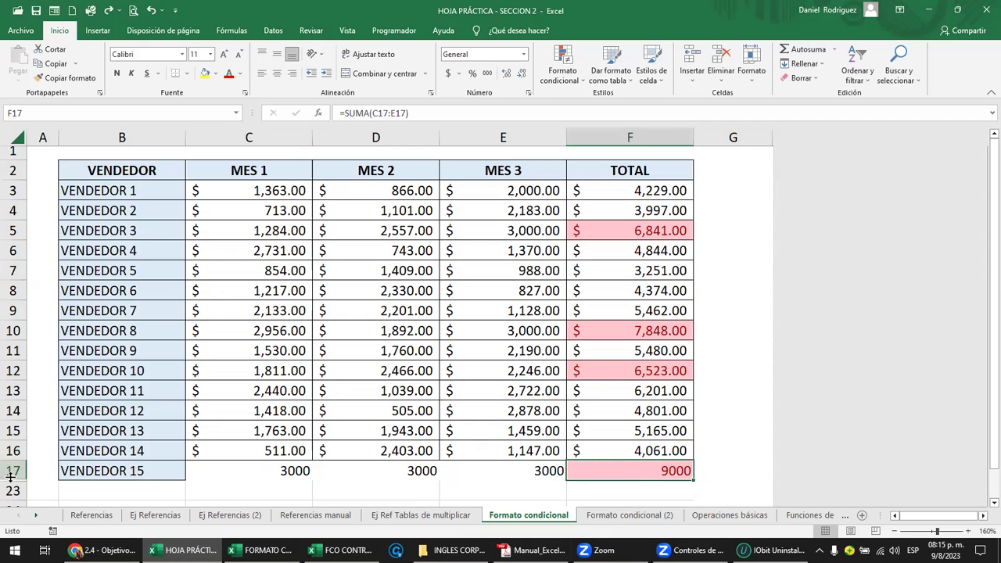
pyautogui.click(13, 472)
# Delete row 17 containing VENDEDOR 15 from the table.
pyautogui.rightClick(12, 472)
pyautogui.click(66, 400)
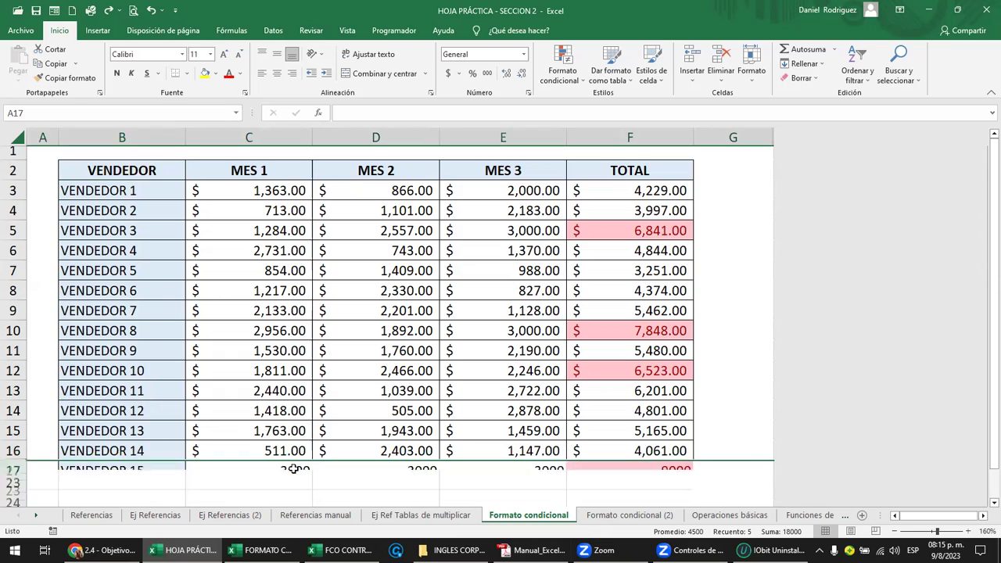
pyautogui.click(634, 443)
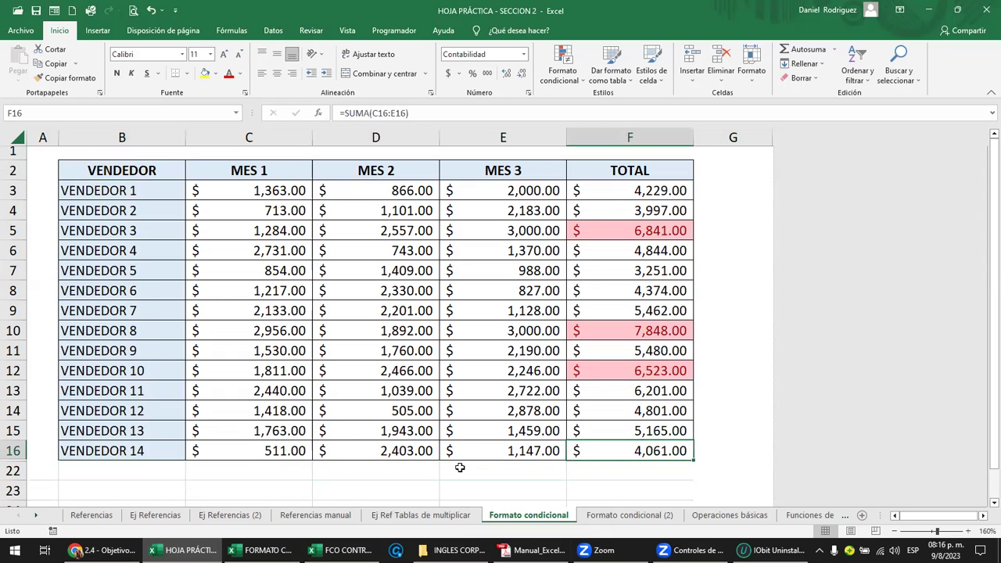
pyautogui.click(406, 484)
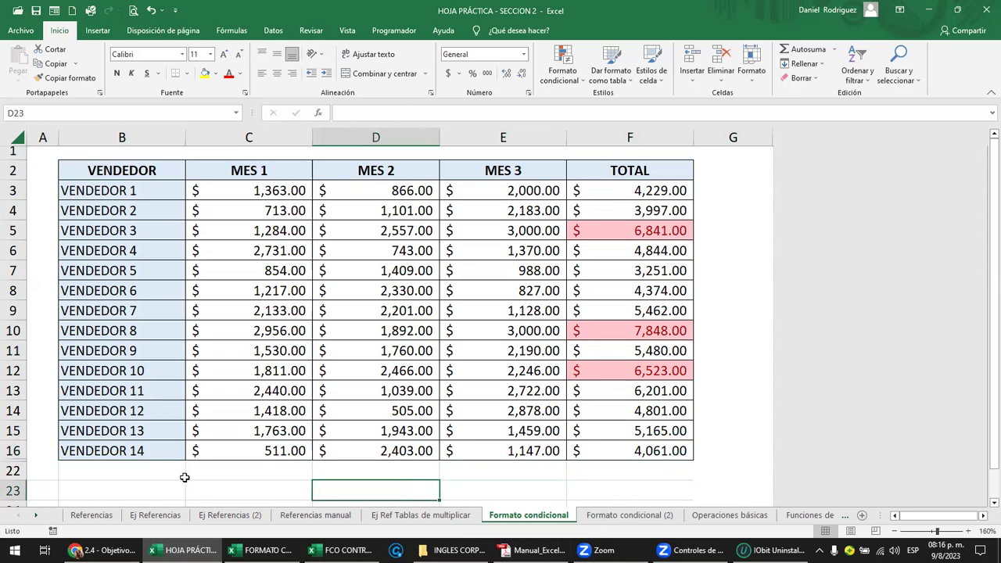
pyautogui.click(135, 475)
pyautogui.click(660, 475)
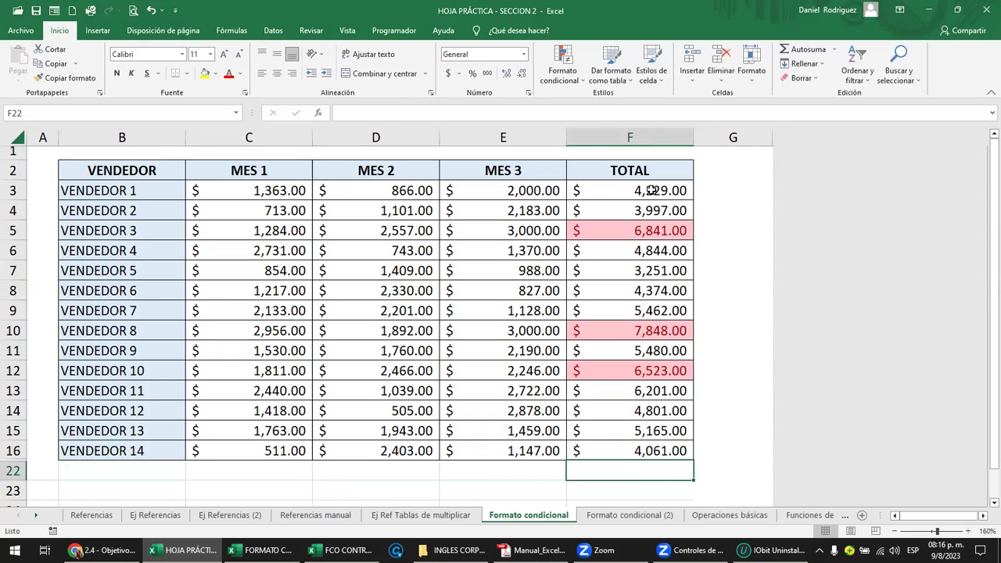
# Change VENDEDOR 3's MES 3 value in E5 to 500.
pyautogui.moveTo(638, 190); pyautogui.dragTo(641, 450)
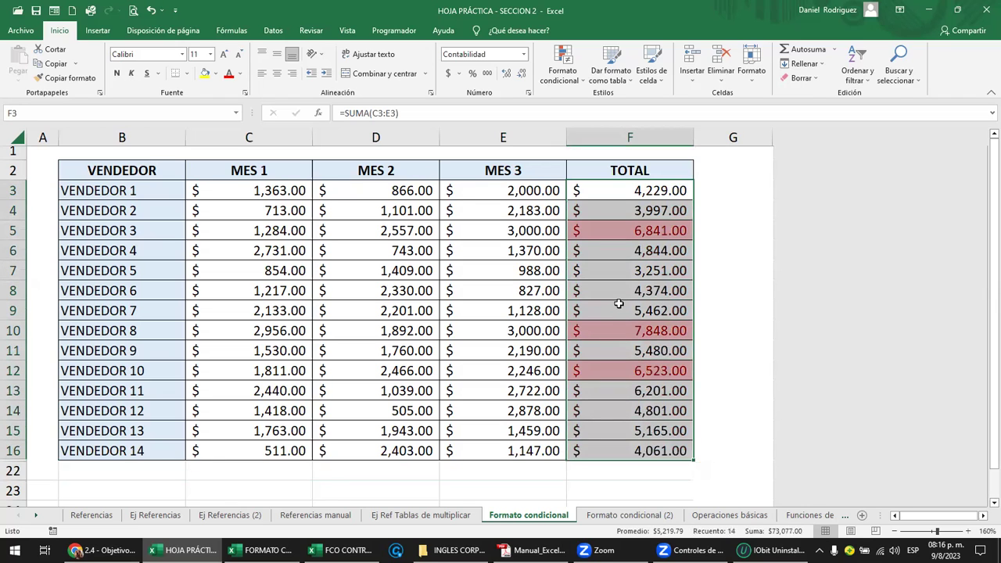
pyautogui.click(626, 312)
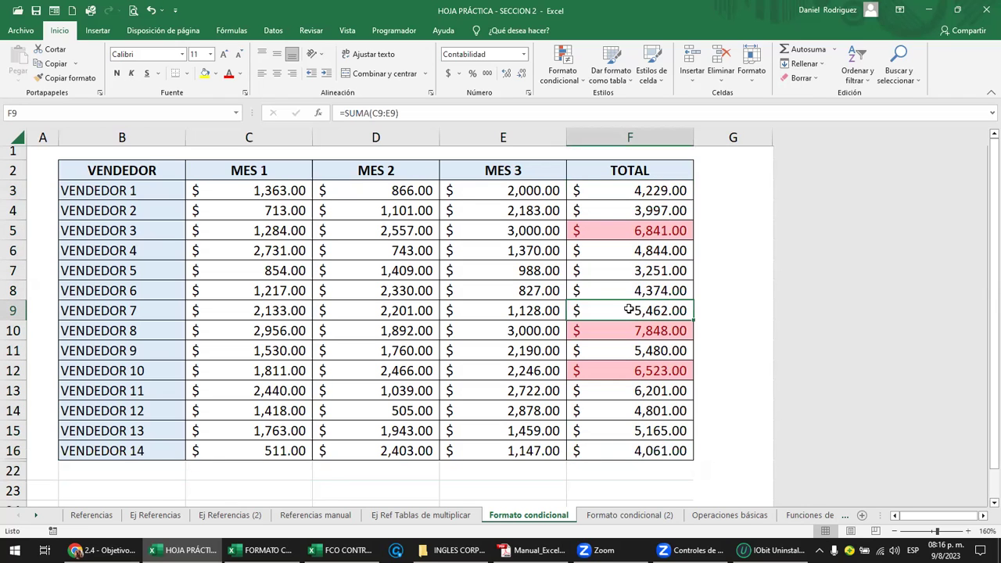
pyautogui.click(660, 235)
pyautogui.click(533, 230)
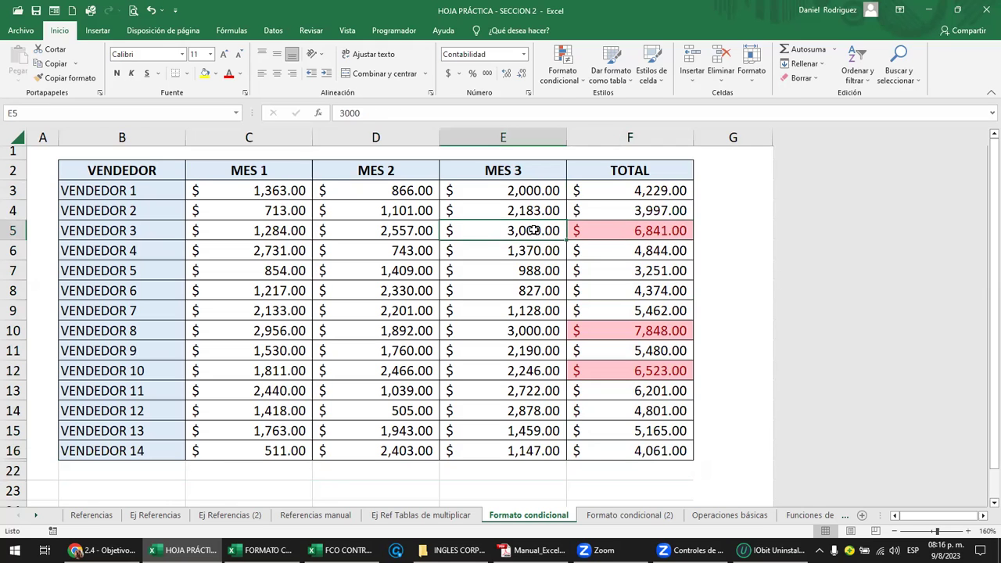
pyautogui.write('500')
pyautogui.press('Return')
pyautogui.press('Return')
pyautogui.press('Return')
pyautogui.press('Return')
pyautogui.press('Return')
# Set MES 3 to 500 for VENDEDOR 8 and 200 for VENDEDOR 10.
pyautogui.write('500')
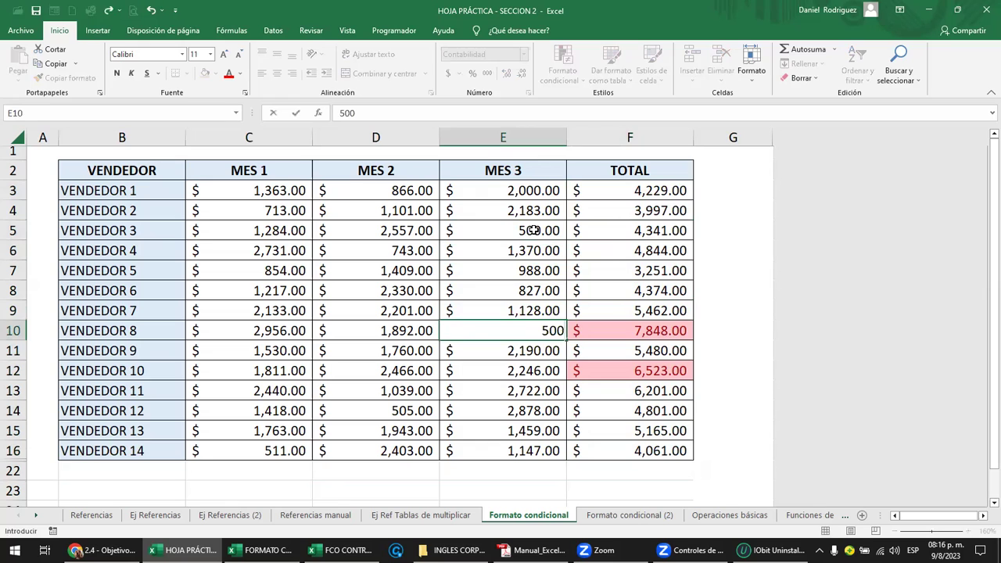
pyautogui.press('Return')
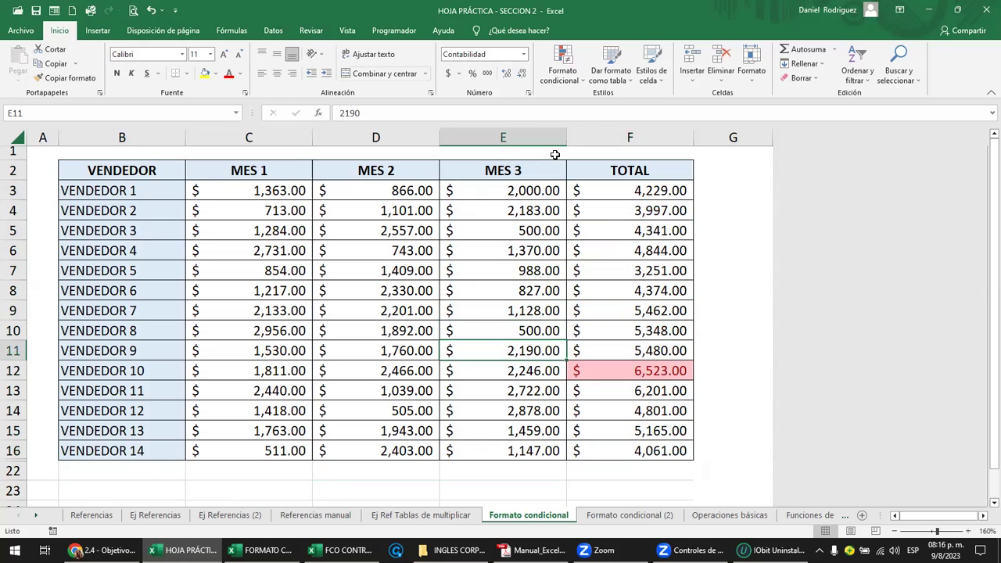
pyautogui.click(433, 545)
pyautogui.click(534, 377)
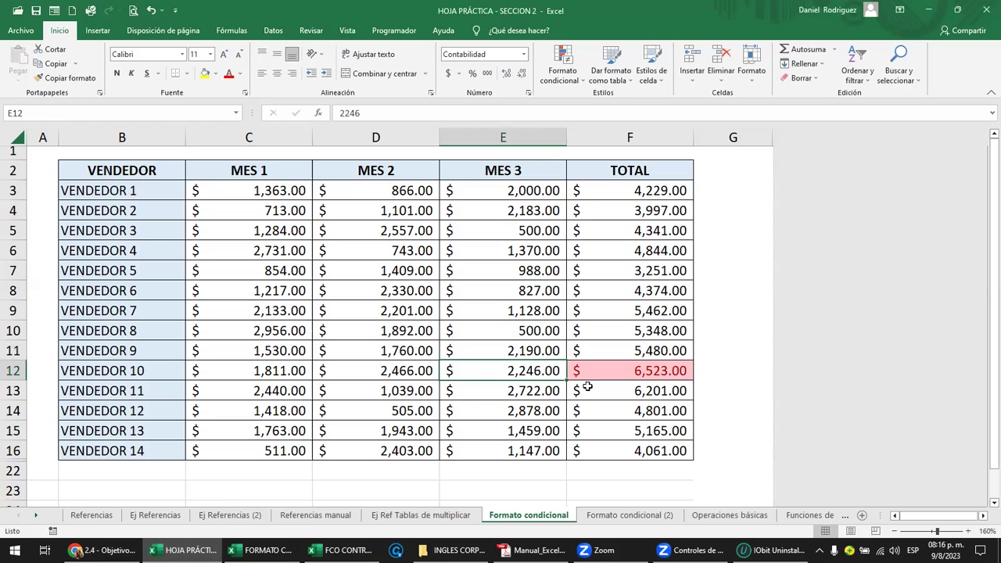
pyautogui.write('200')
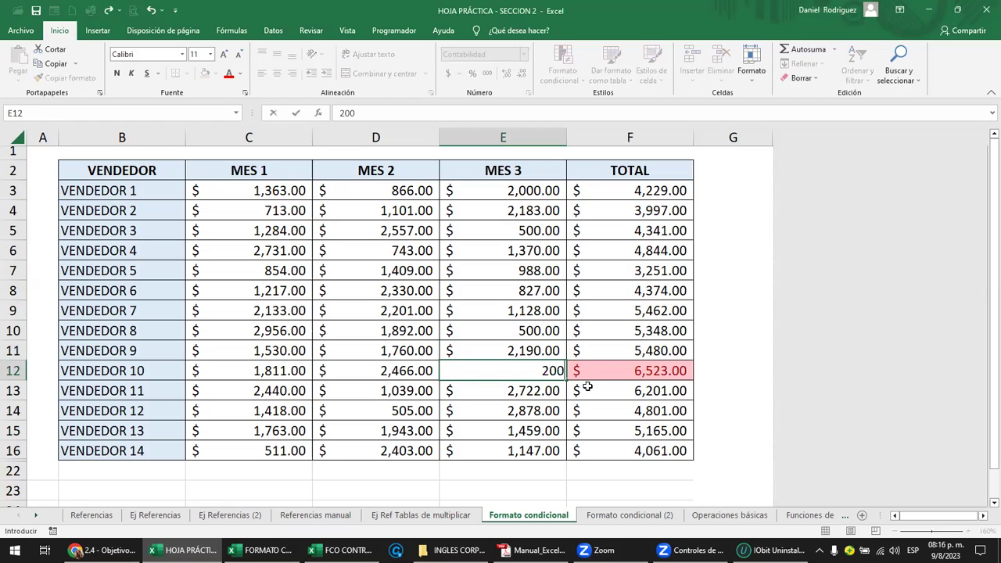
pyautogui.press('Return')
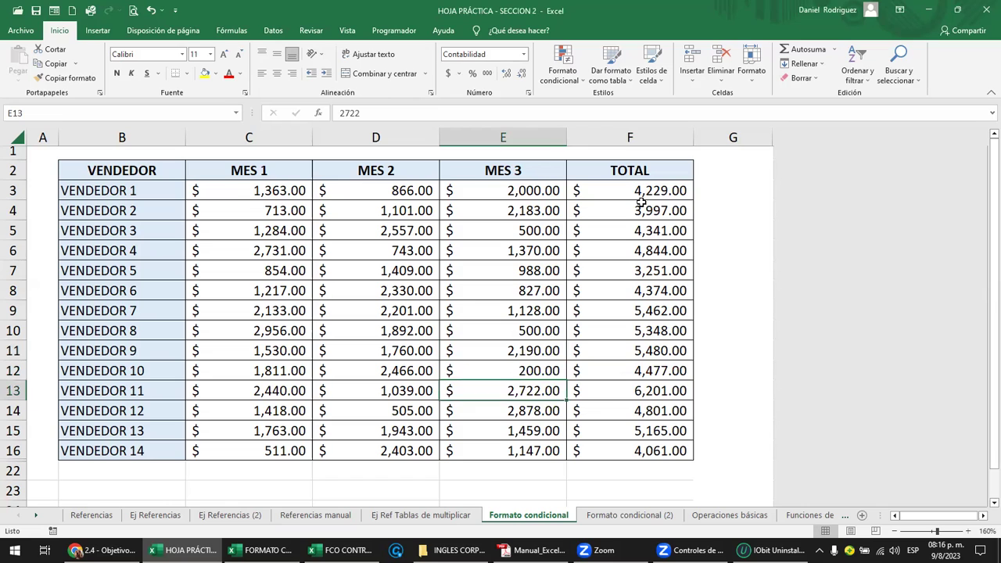
# Raise VENDEDOR 3's MES 3 to 5,000, making its total 8,841.00.
pyautogui.click(633, 196)
pyautogui.moveTo(633, 196); pyautogui.dragTo(653, 449)
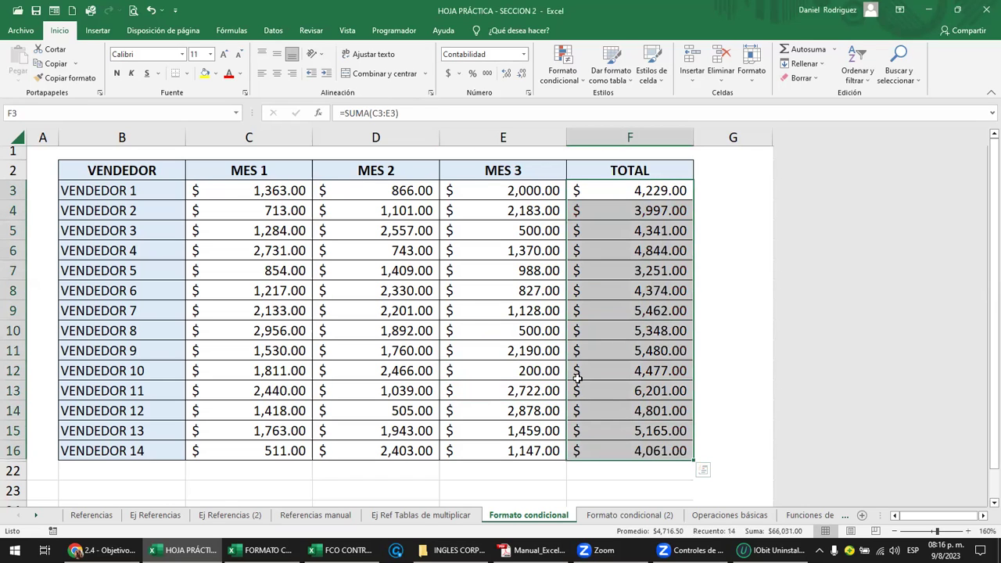
pyautogui.click(619, 275)
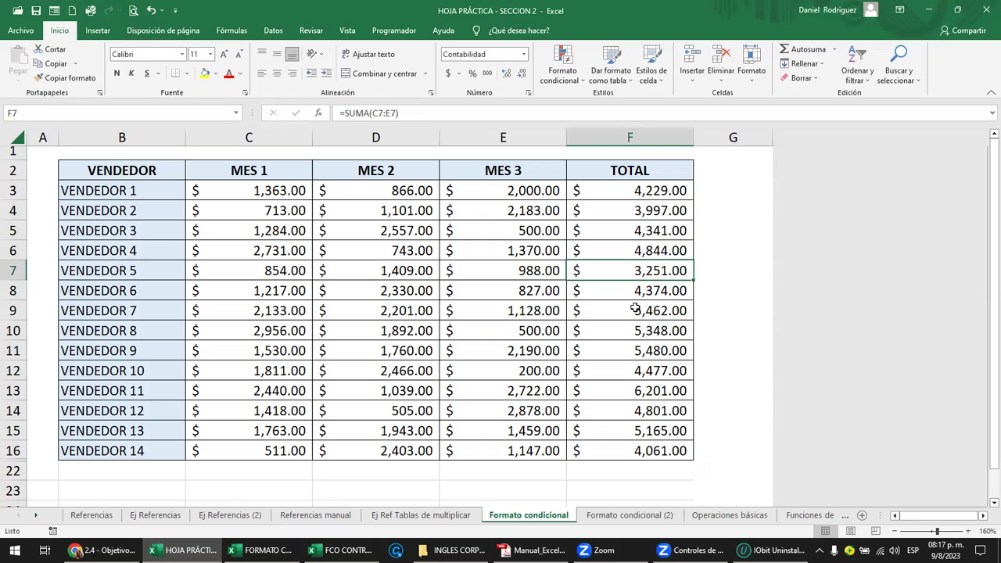
pyautogui.click(535, 227)
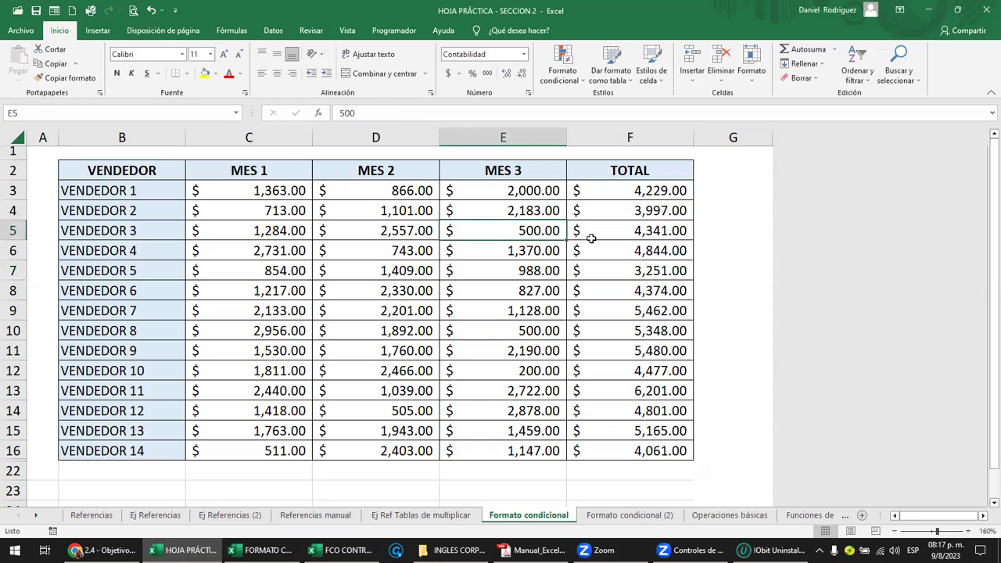
pyautogui.write('5,000')
pyautogui.press('Return')
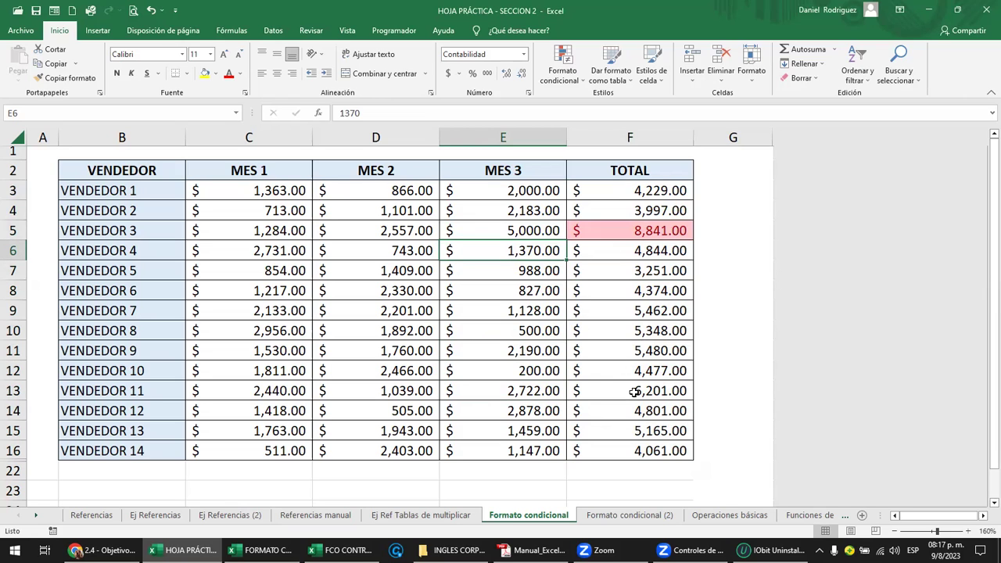
# Check the empty rules manager, then select a cell inside the TOTAL column F3:F16.
pyautogui.click(568, 86)
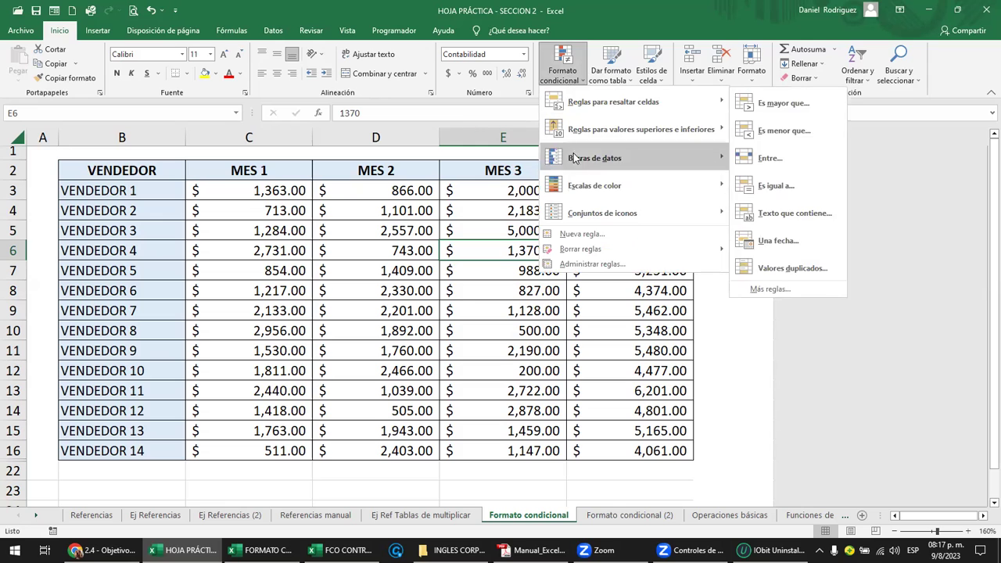
pyautogui.moveTo(602, 223)
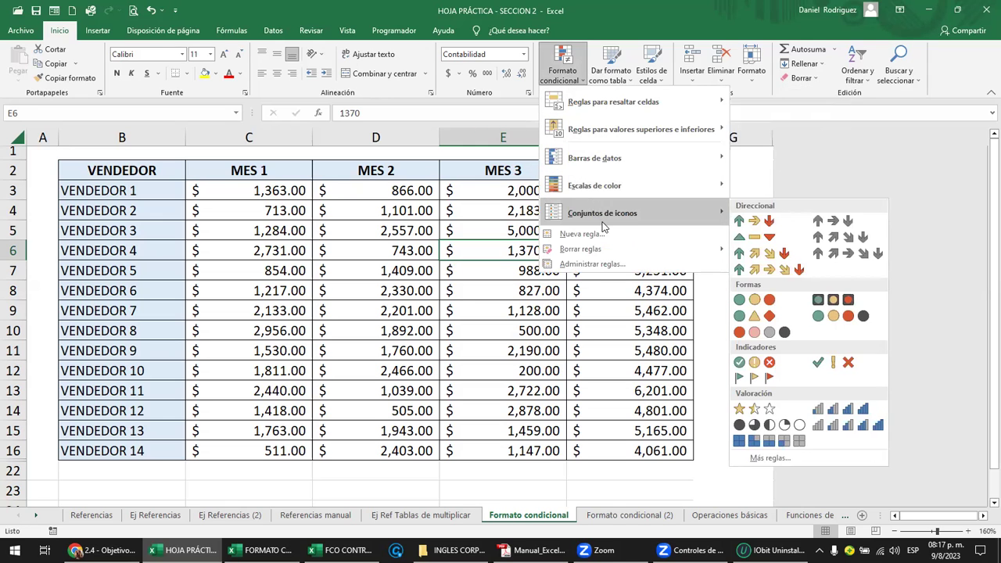
pyautogui.click(592, 268)
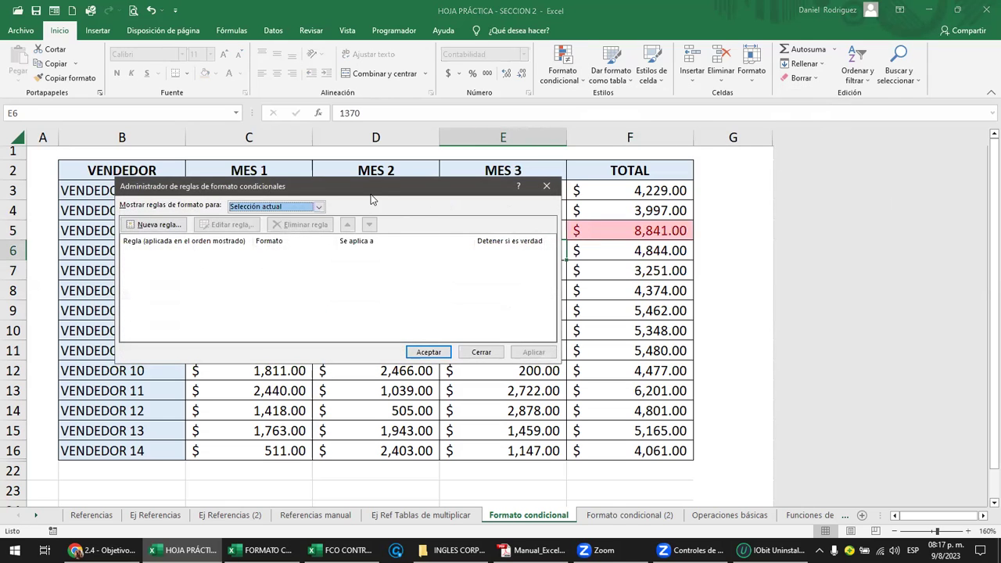
pyautogui.click(548, 188)
pyautogui.click(621, 250)
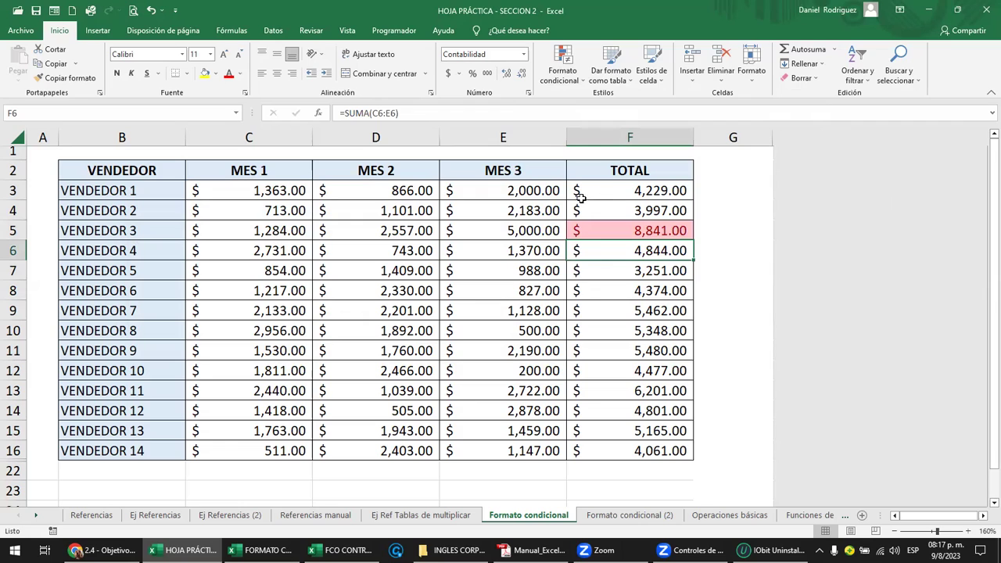
pyautogui.click(629, 195)
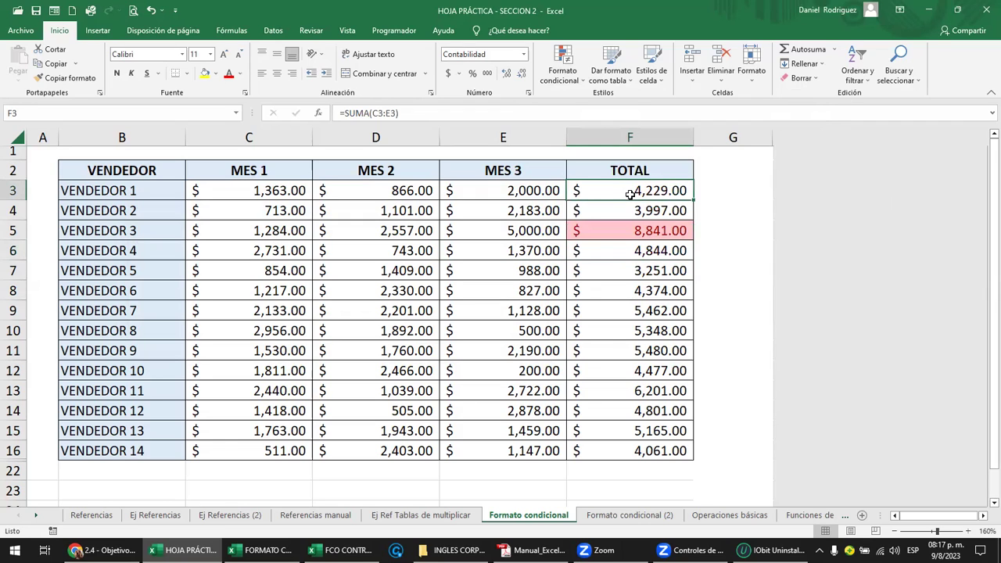
pyautogui.click(645, 444)
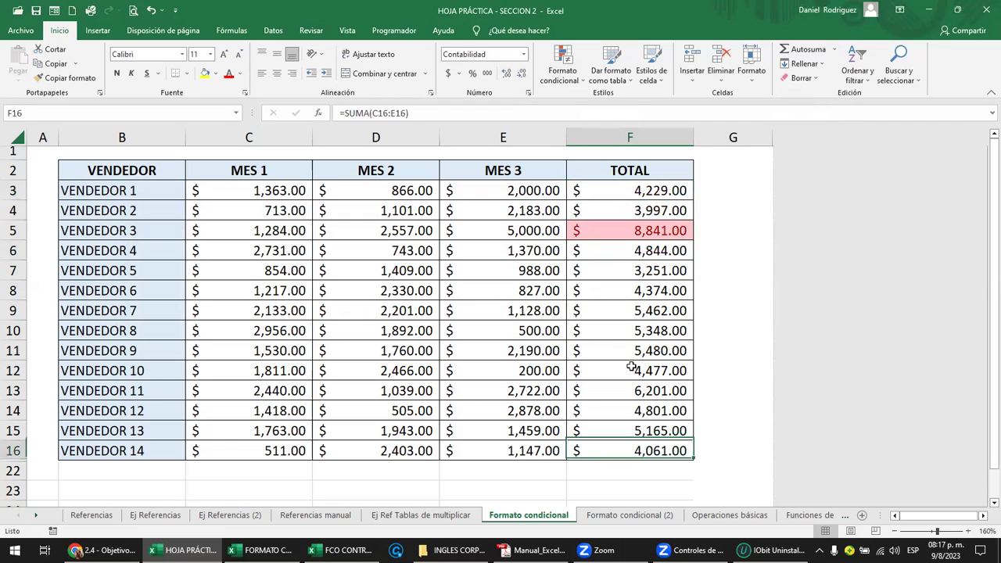
pyautogui.click(620, 253)
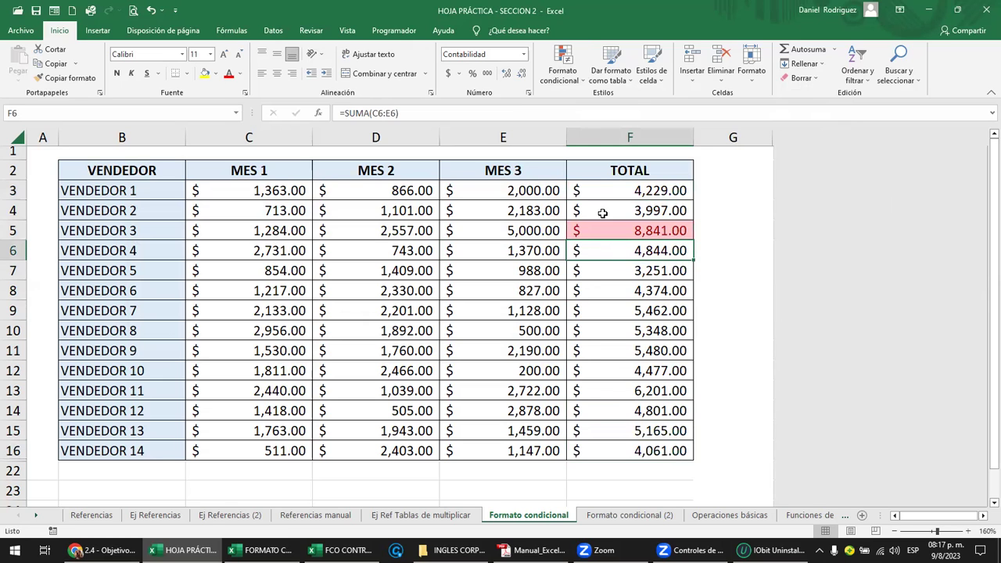
# Delete both Valor de celda > 6500 rules in the rules manager and apply.
pyautogui.click(575, 85)
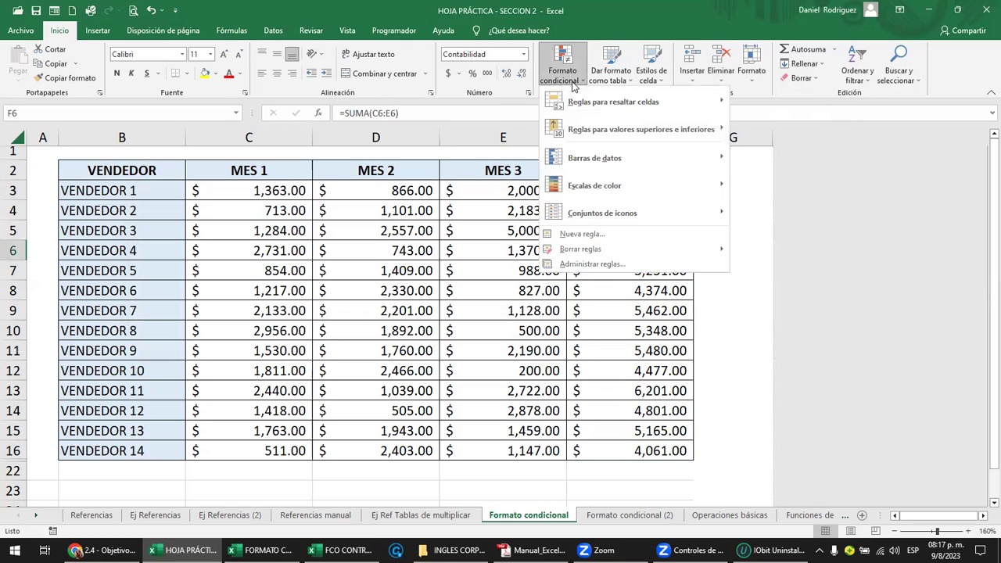
pyautogui.click(595, 268)
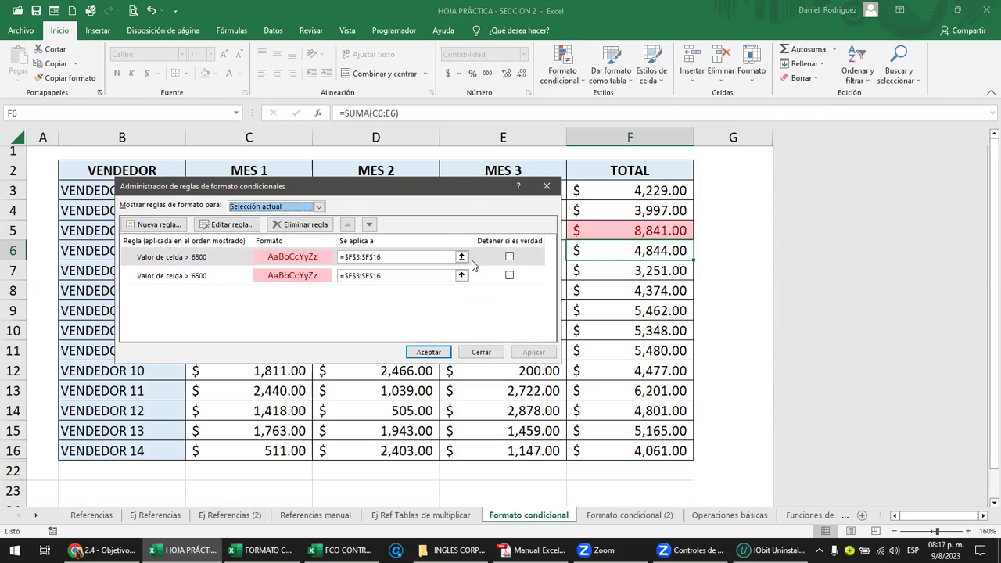
pyautogui.click(193, 265)
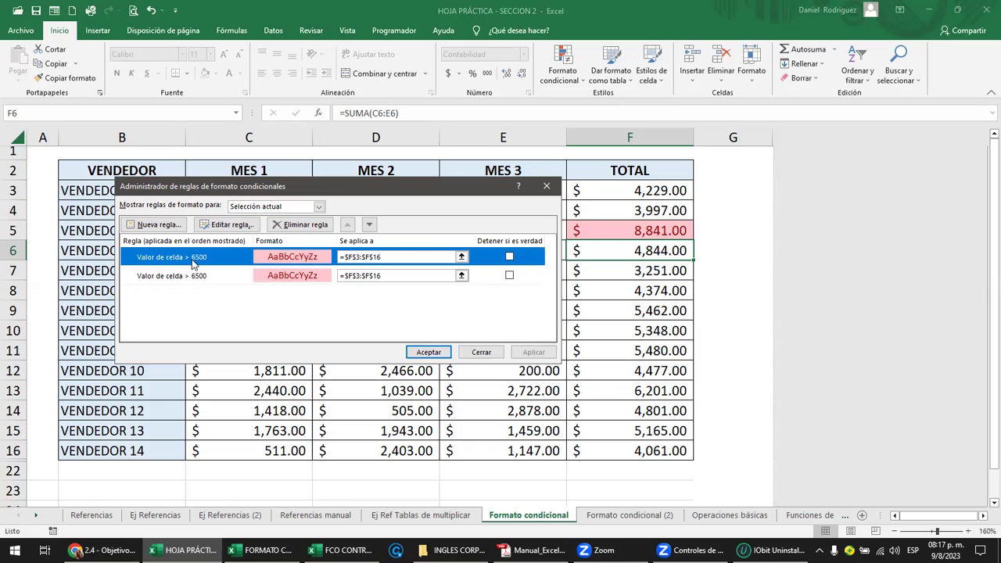
pyautogui.click(306, 226)
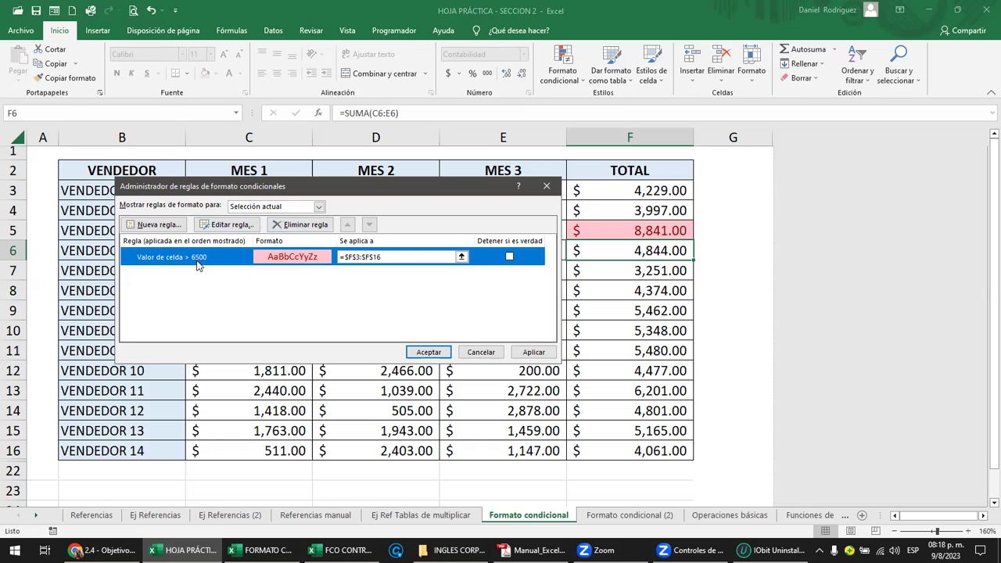
pyautogui.click(308, 227)
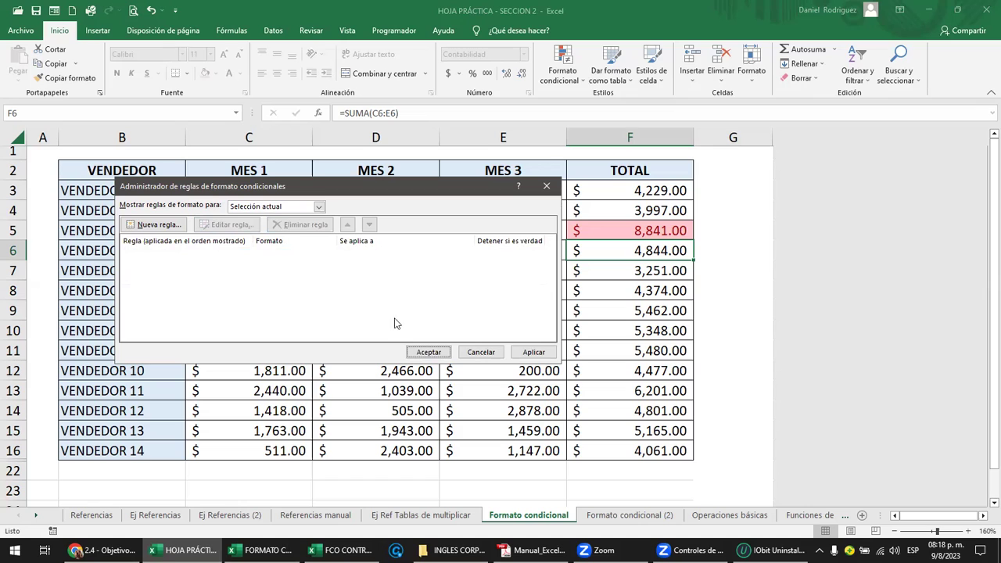
pyautogui.click(534, 355)
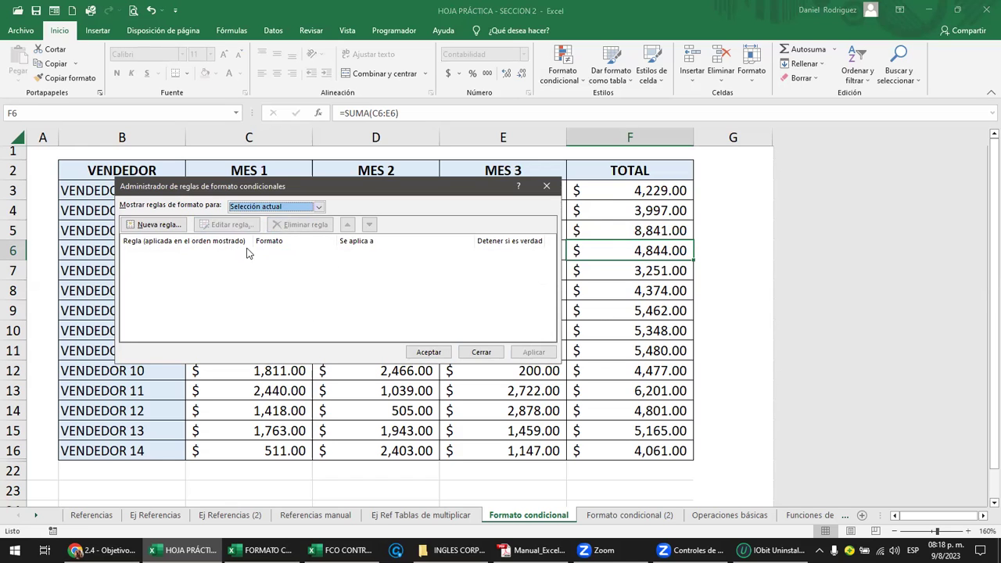
pyautogui.click(429, 352)
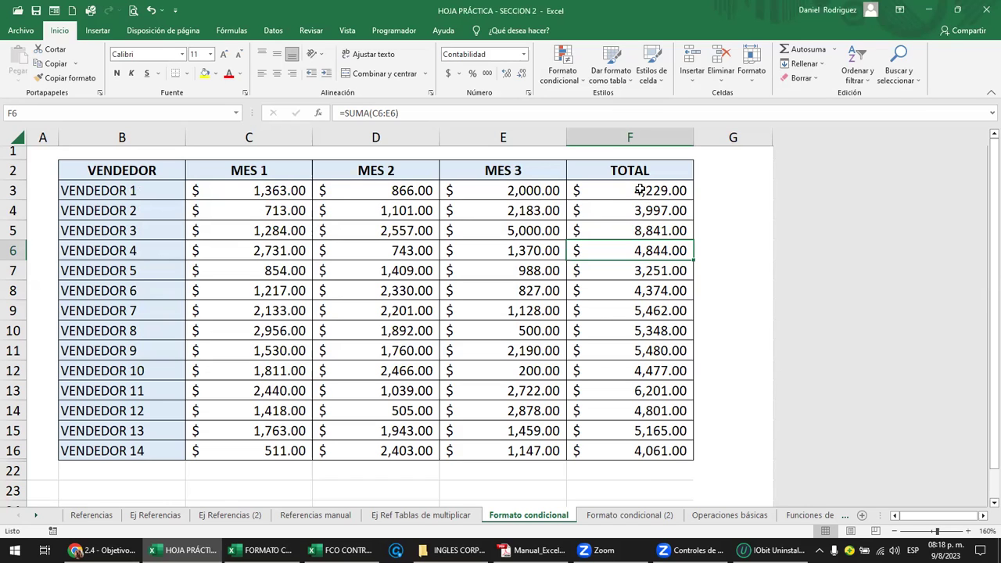
# Apply an Es mayor que 6500 rule to F3:F16 with light red fill and dark red text.
pyautogui.moveTo(639, 190); pyautogui.dragTo(631, 450)
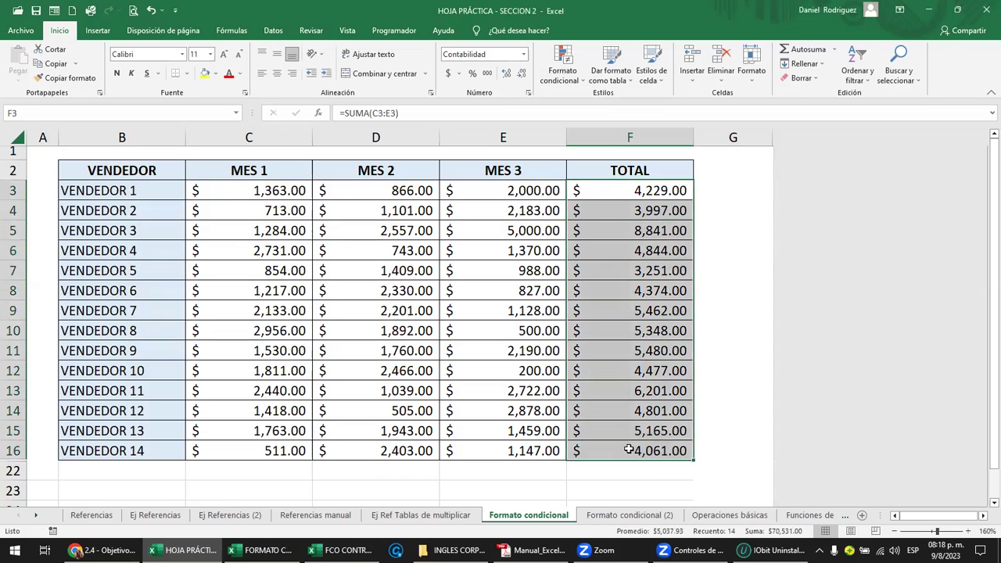
pyautogui.click(563, 68)
pyautogui.moveTo(586, 102)
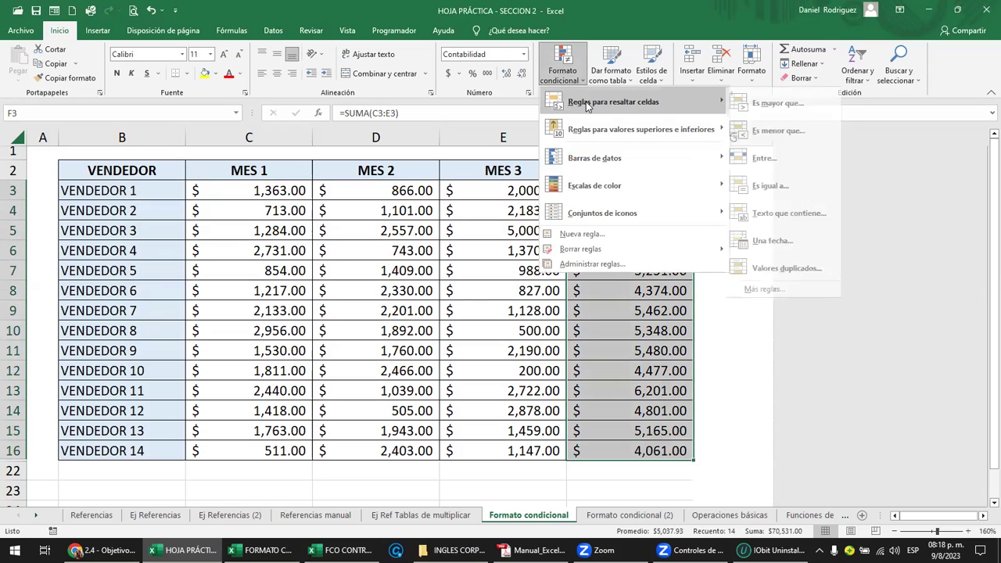
pyautogui.click(782, 103)
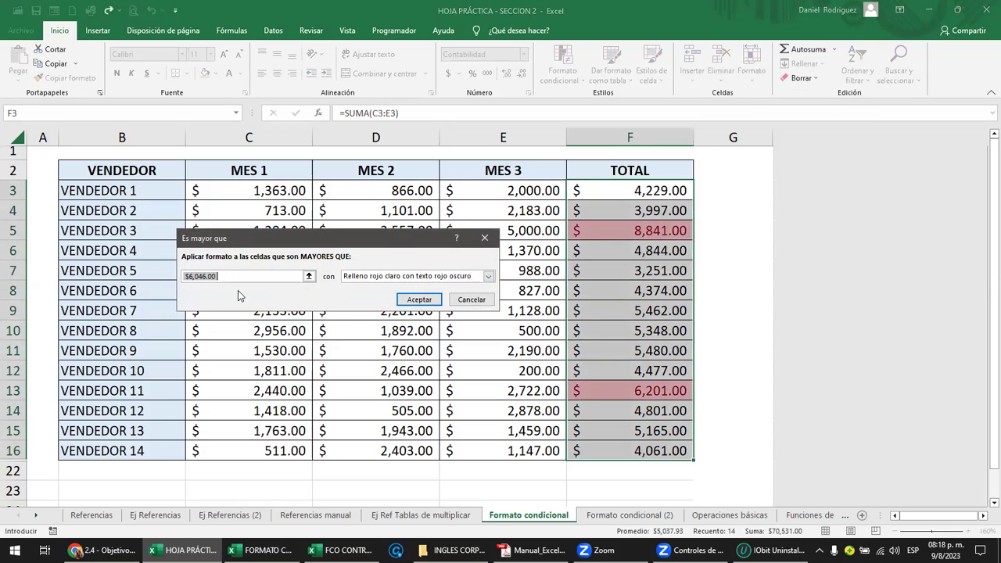
pyautogui.write('650')
pyautogui.write('0')
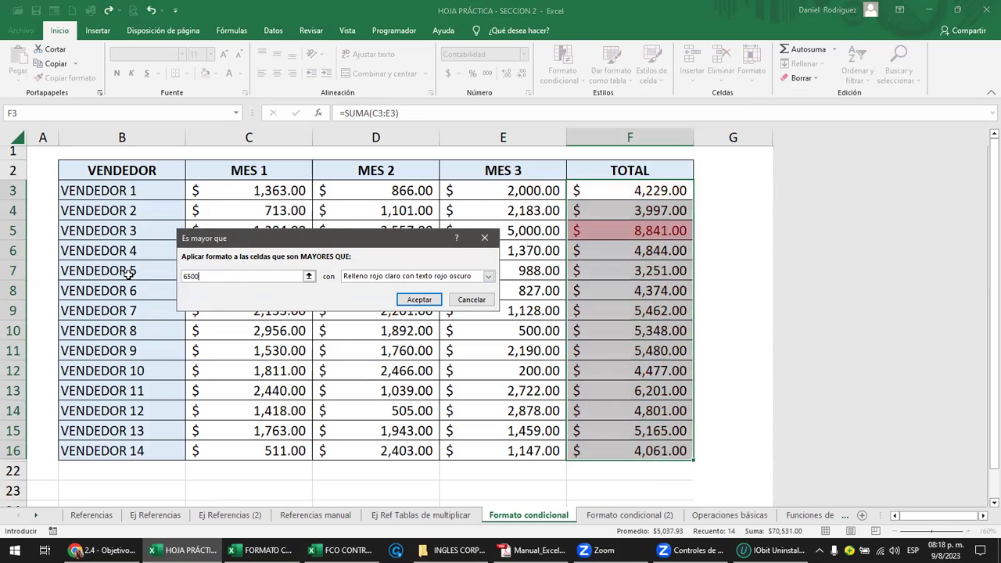
pyautogui.press('Return')
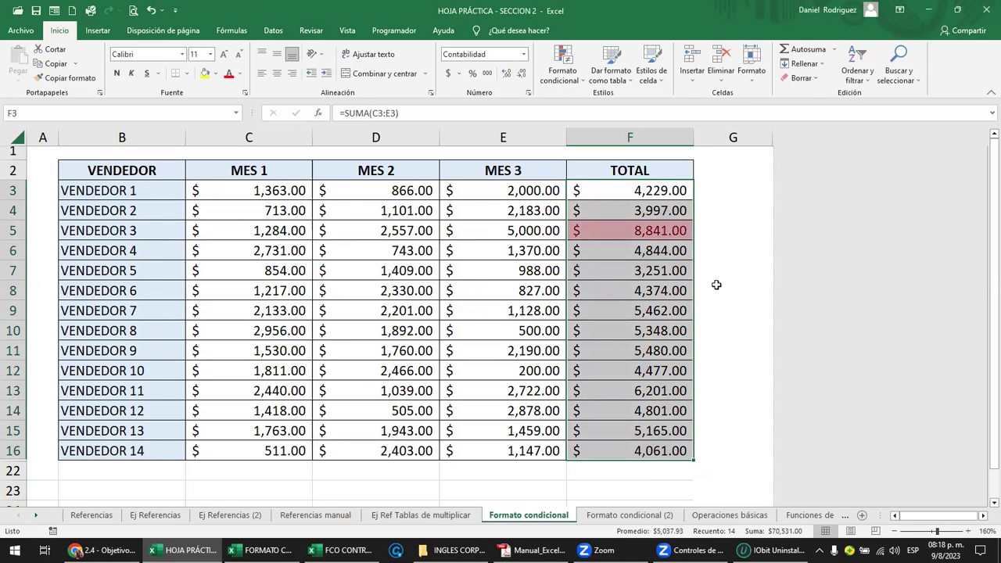
pyautogui.click(717, 286)
pyautogui.click(625, 210)
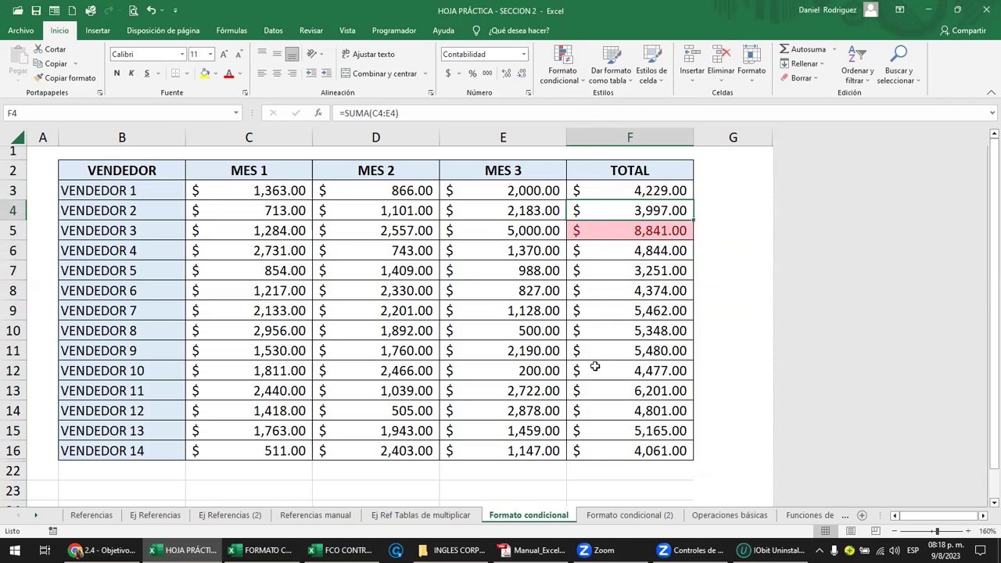
# Change the 6500 rule's Se aplica a range to F3:F22 in Administrar reglas.
pyautogui.click(569, 76)
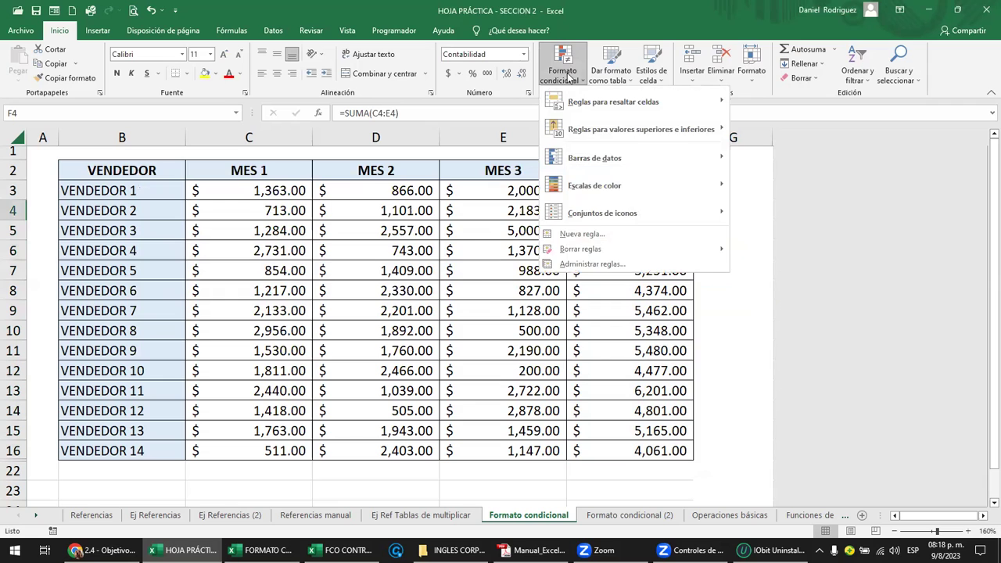
pyautogui.click(588, 264)
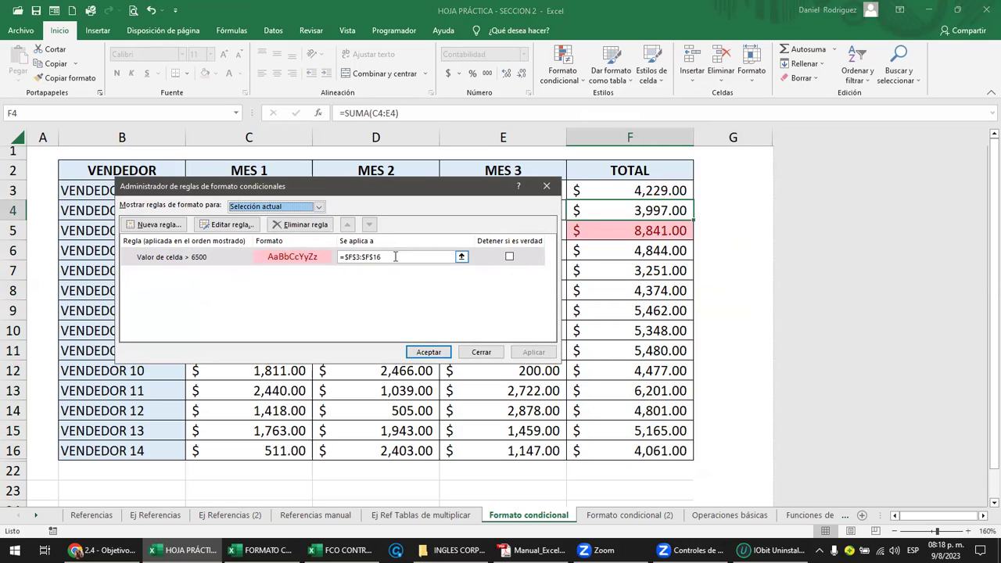
pyautogui.click(461, 258)
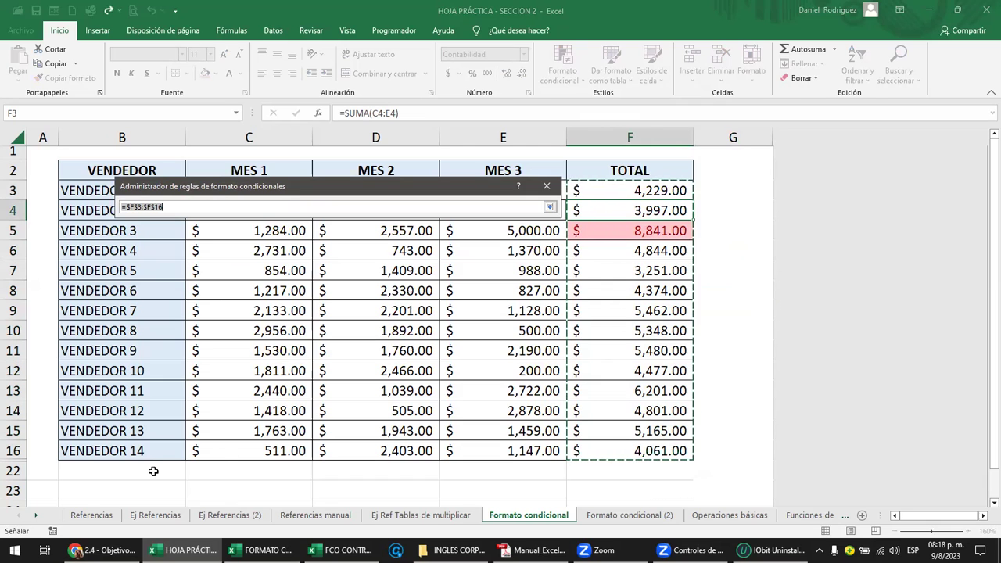
pyautogui.moveTo(640, 191); pyautogui.dragTo(639, 467)
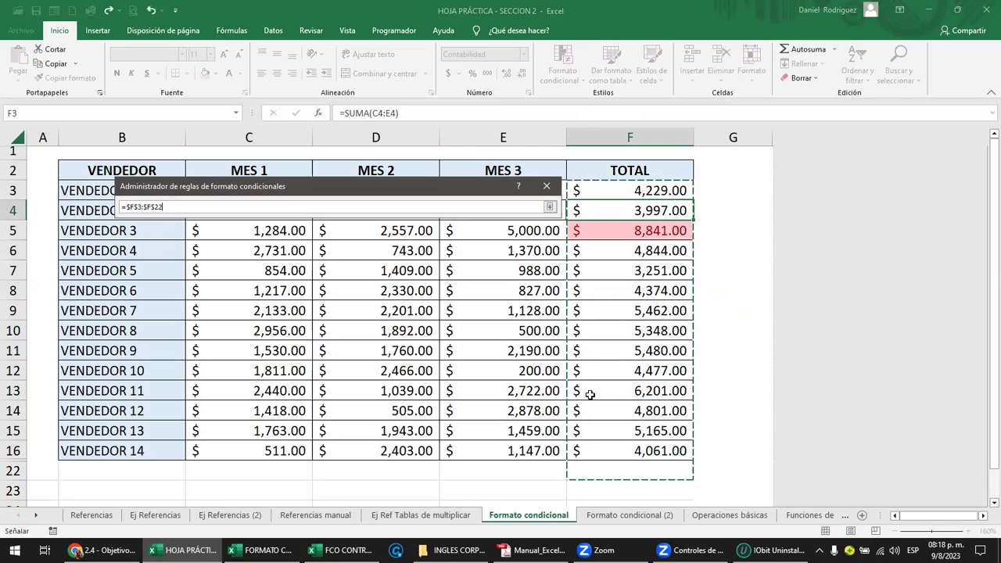
pyautogui.press('Return')
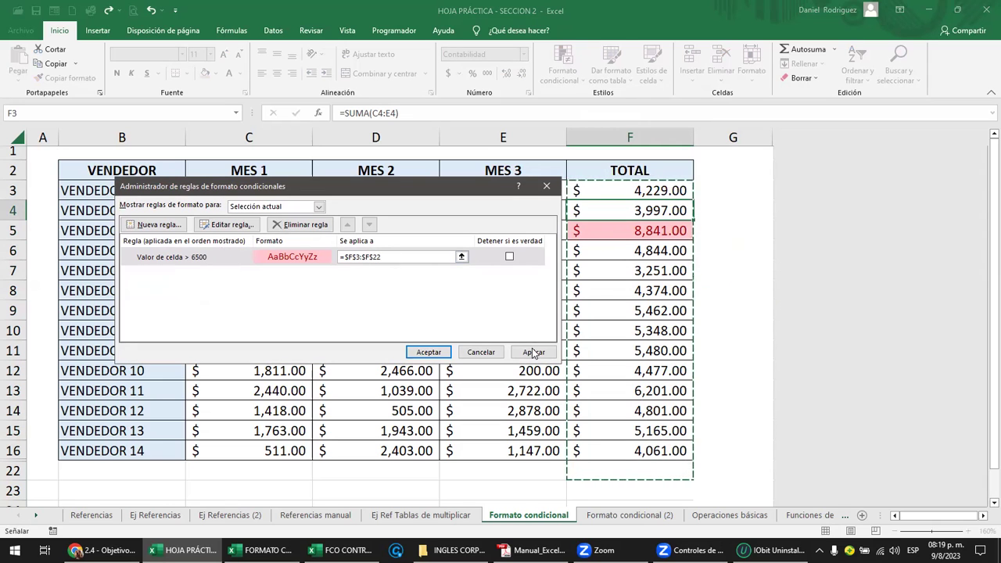
pyautogui.click(428, 351)
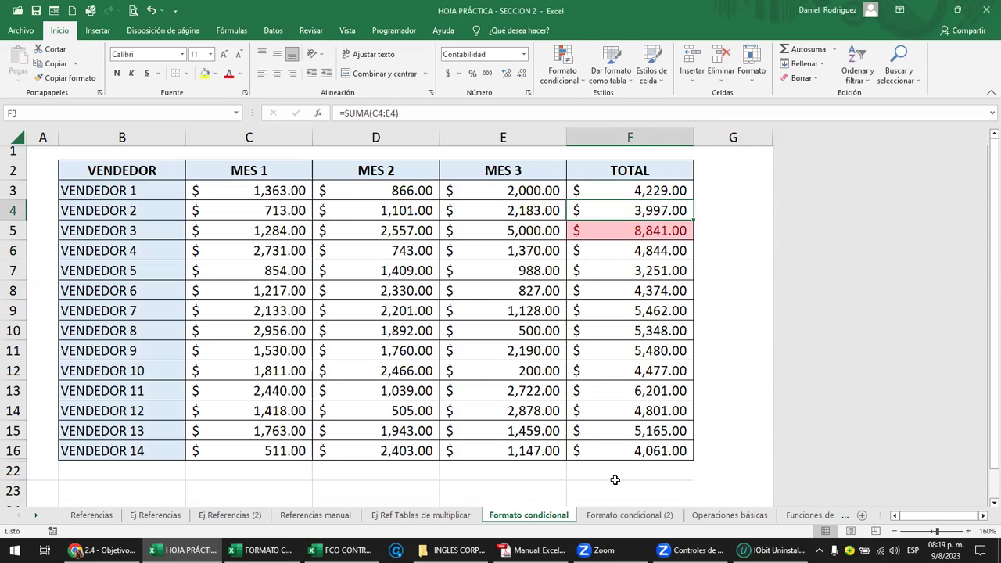
pyautogui.click(615, 478)
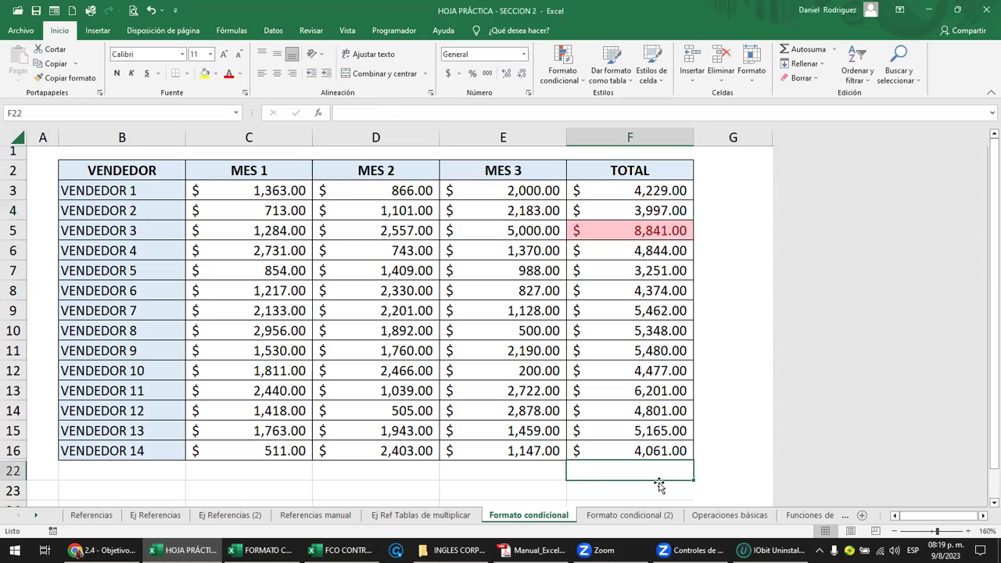
# Test the extended rule by entering 8000 in F22, then clear it.
pyautogui.write('8000')
pyautogui.press('Return')
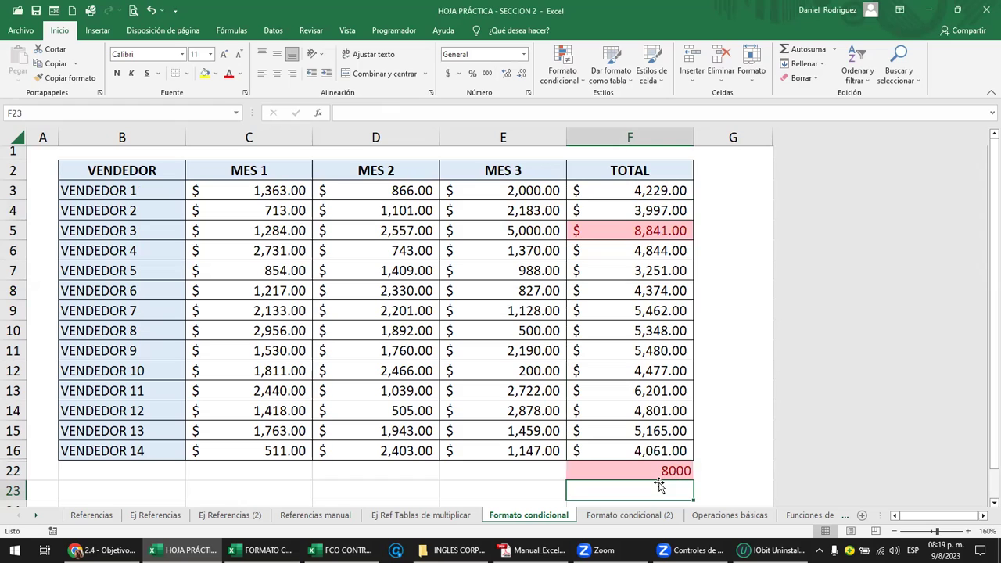
pyautogui.click(678, 469)
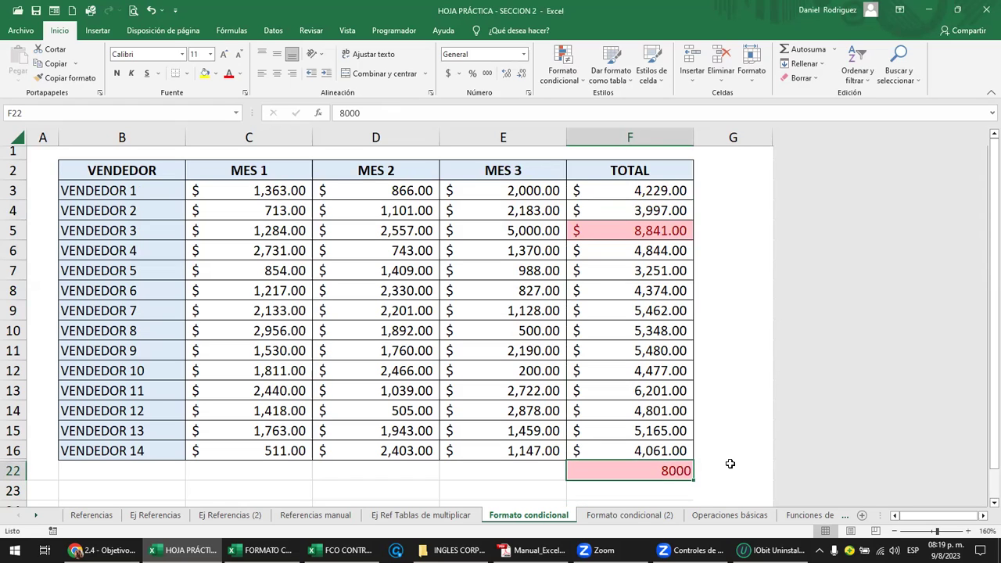
pyautogui.press('Delete')
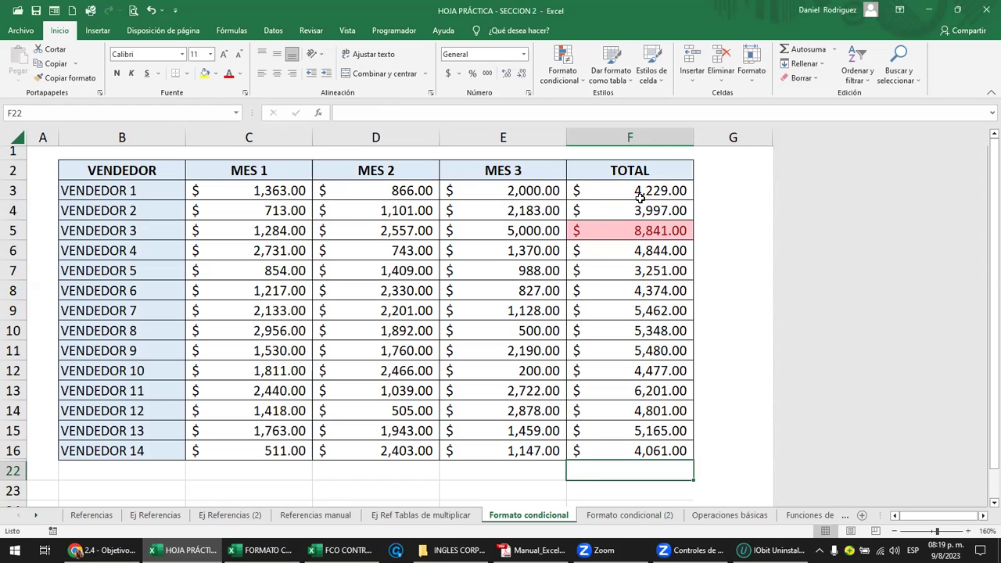
# Add an Es mayor que 7000 light-red highlight rule to F3:F16.
pyautogui.click(642, 195)
pyautogui.moveTo(641, 211); pyautogui.dragTo(640, 449)
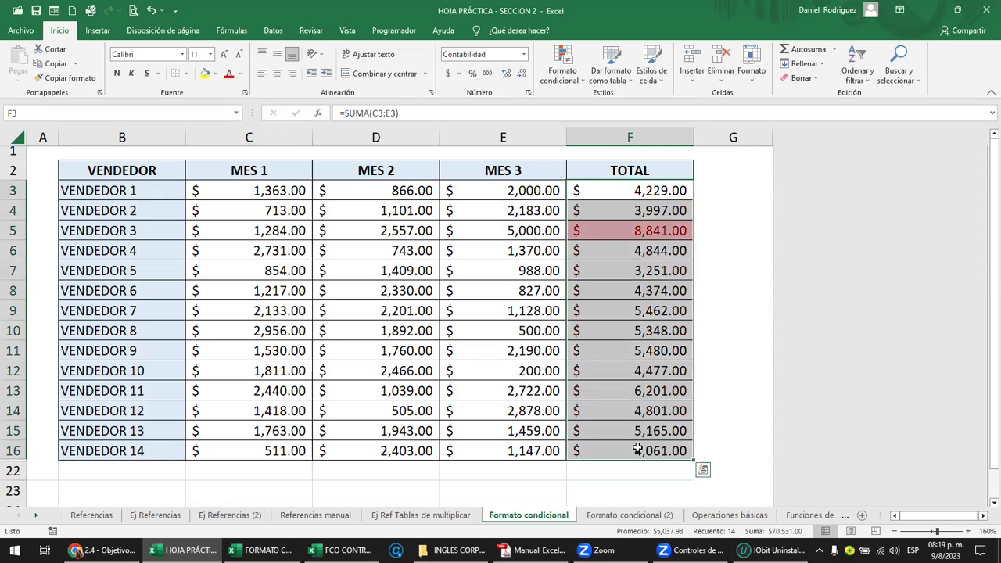
pyautogui.click(562, 70)
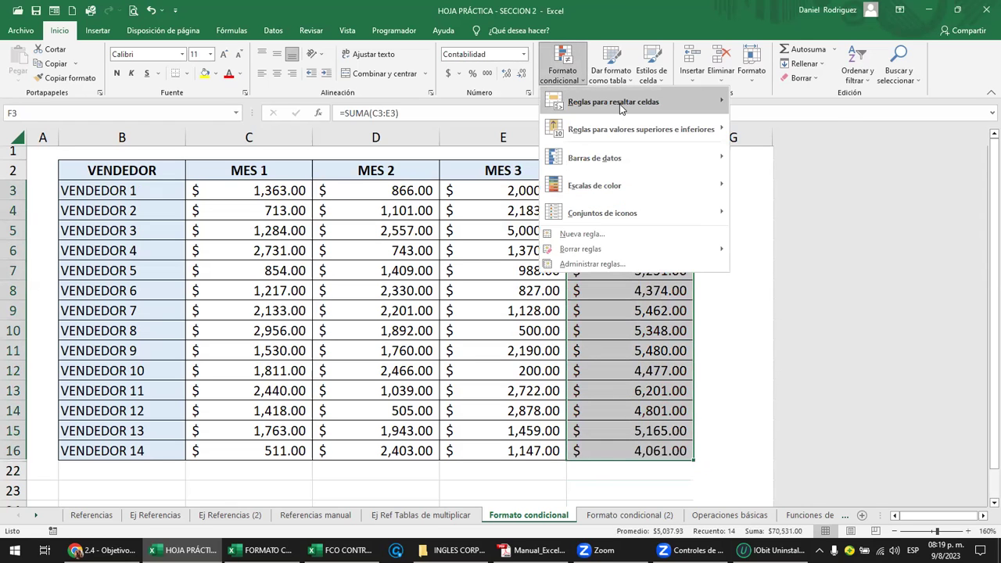
pyautogui.moveTo(663, 106)
pyautogui.click(764, 104)
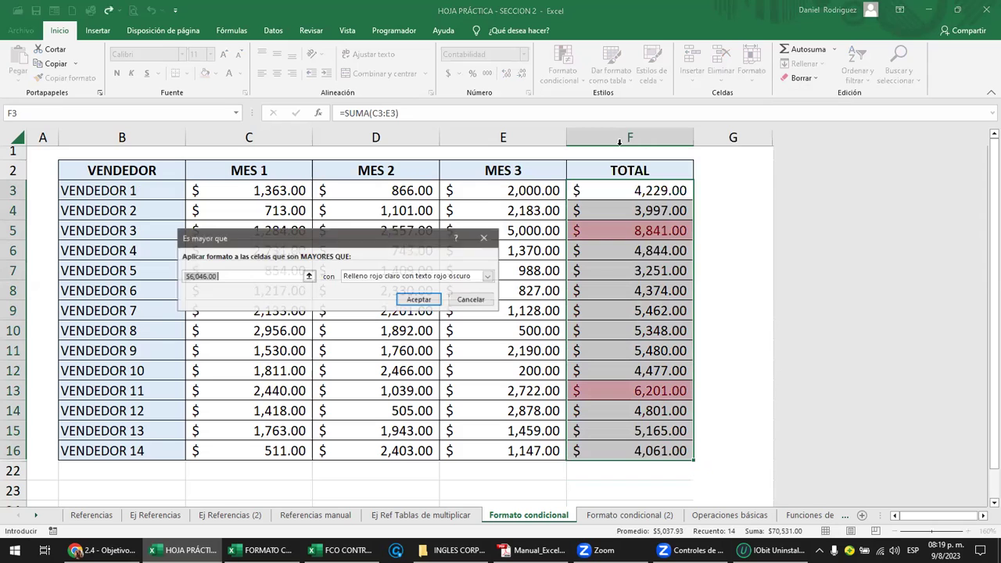
pyautogui.write('7000')
pyautogui.press('Return')
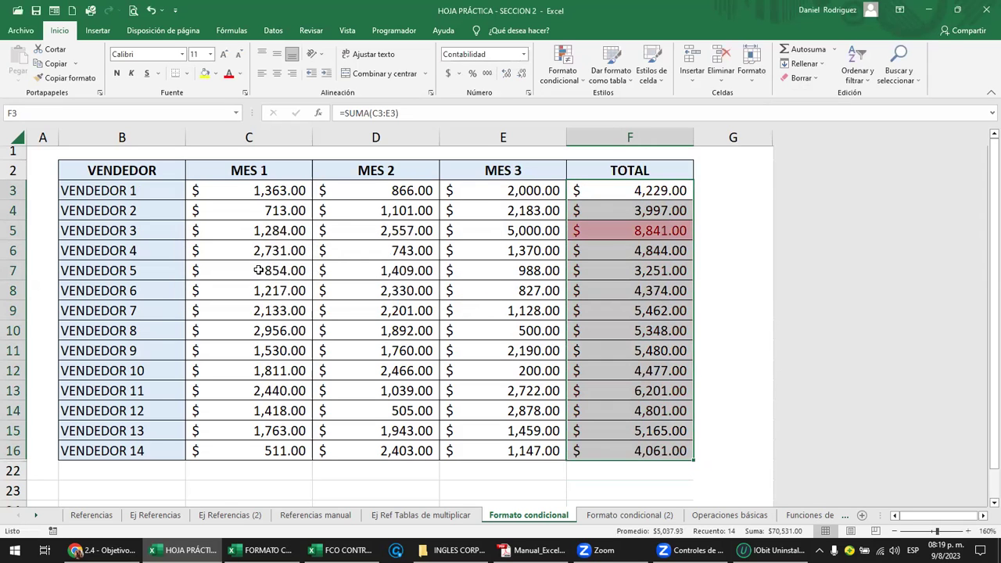
pyautogui.click(720, 290)
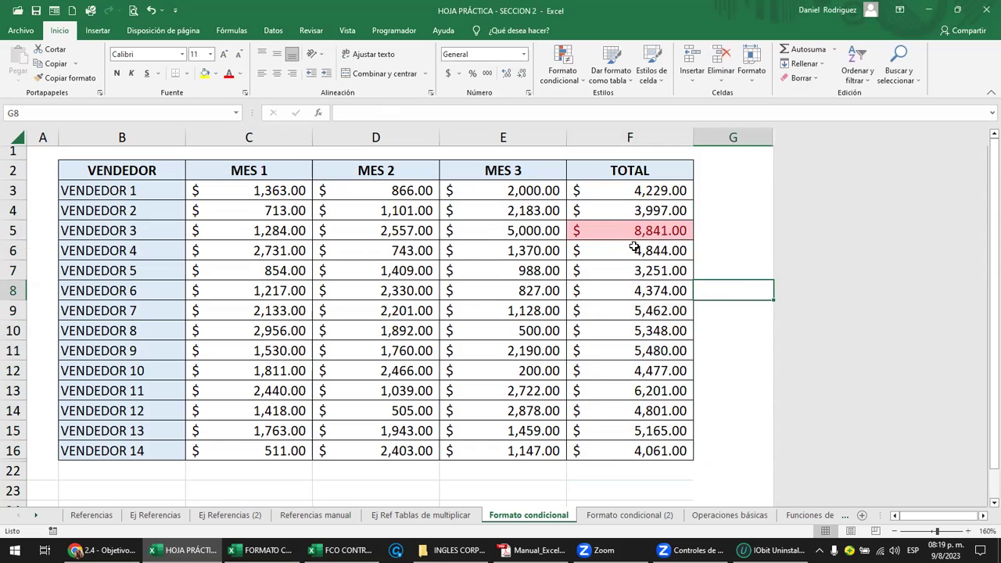
pyautogui.click(631, 210)
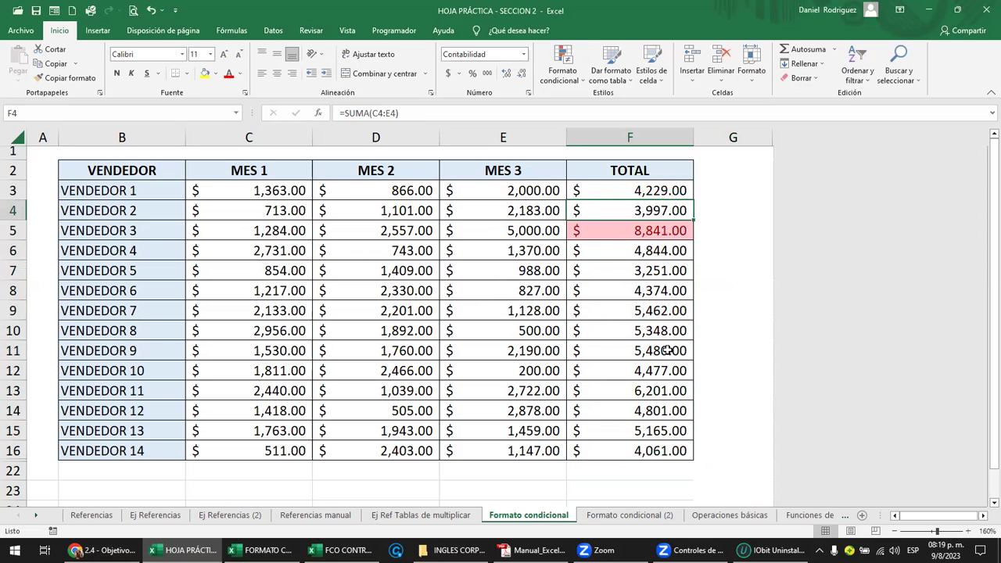
# Delete the greater-than-7000 rule and shrink the 6500 rule's range back to $F$3:$F$16.
pyautogui.click(563, 76)
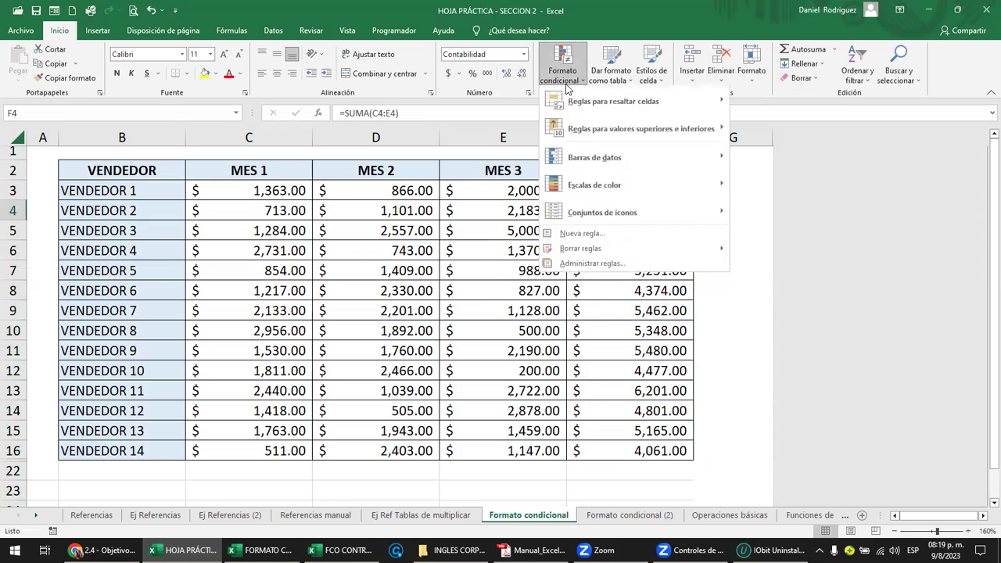
pyautogui.click(613, 263)
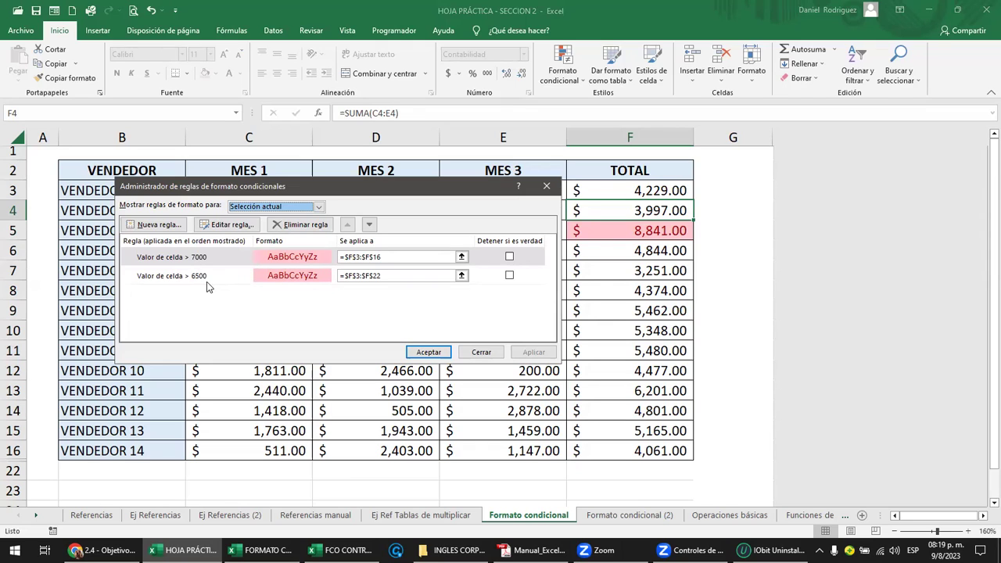
pyautogui.click(173, 261)
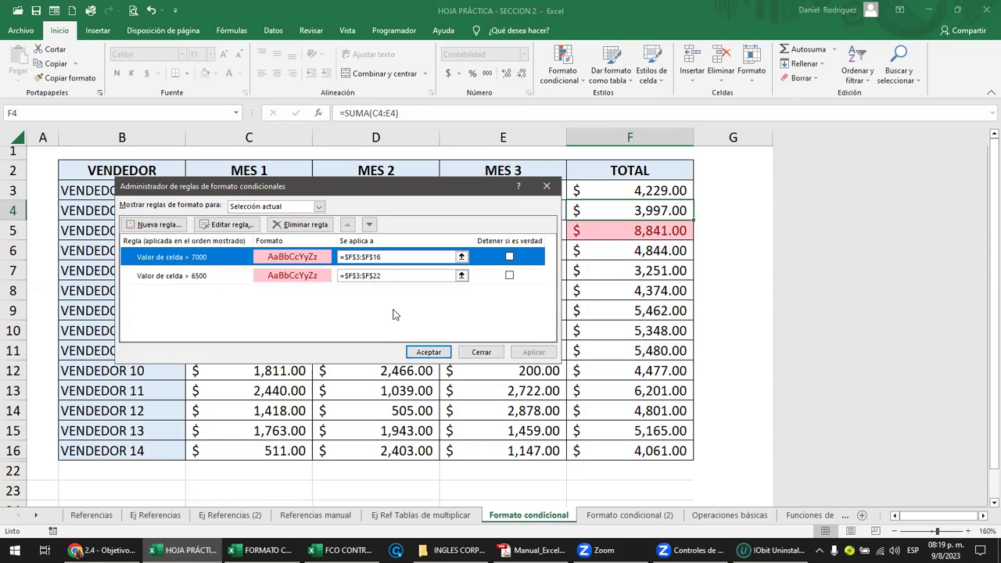
pyautogui.click(306, 225)
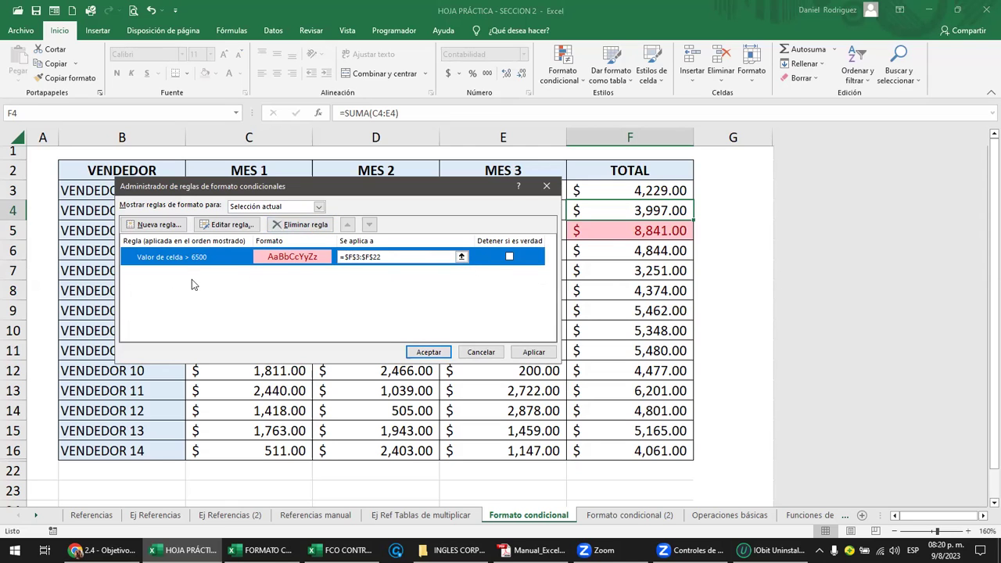
pyautogui.click(461, 256)
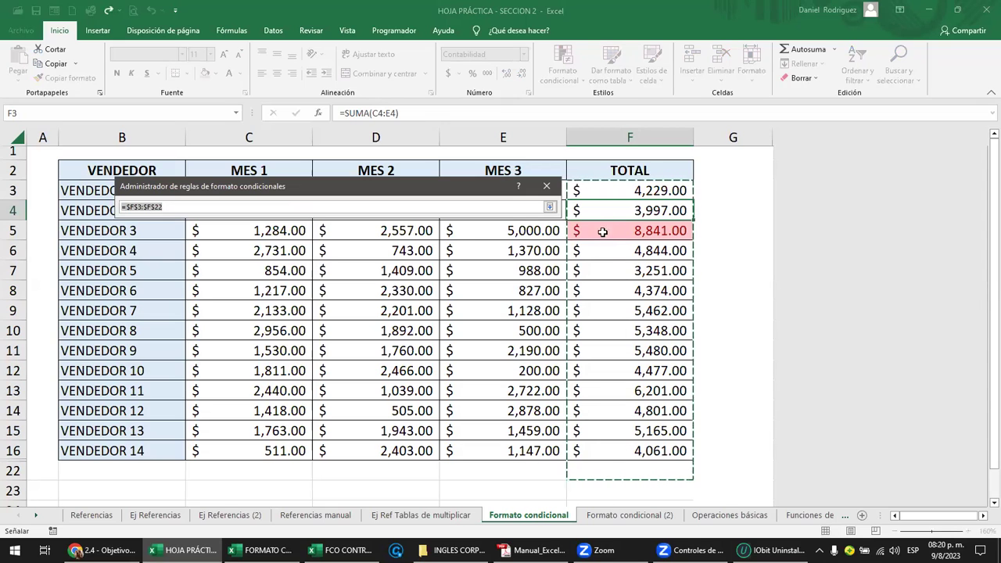
pyautogui.moveTo(622, 196); pyautogui.dragTo(653, 446)
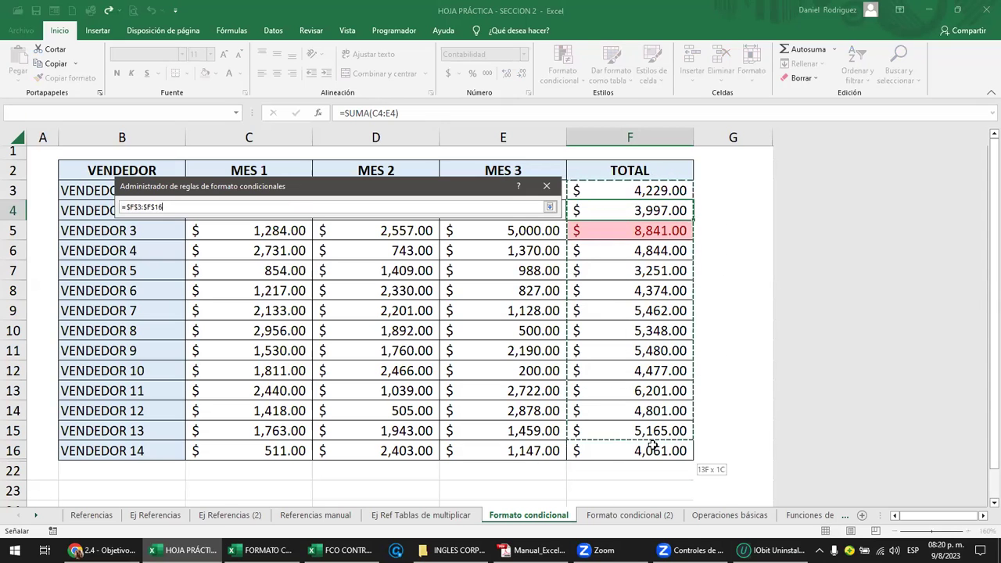
pyautogui.click(550, 208)
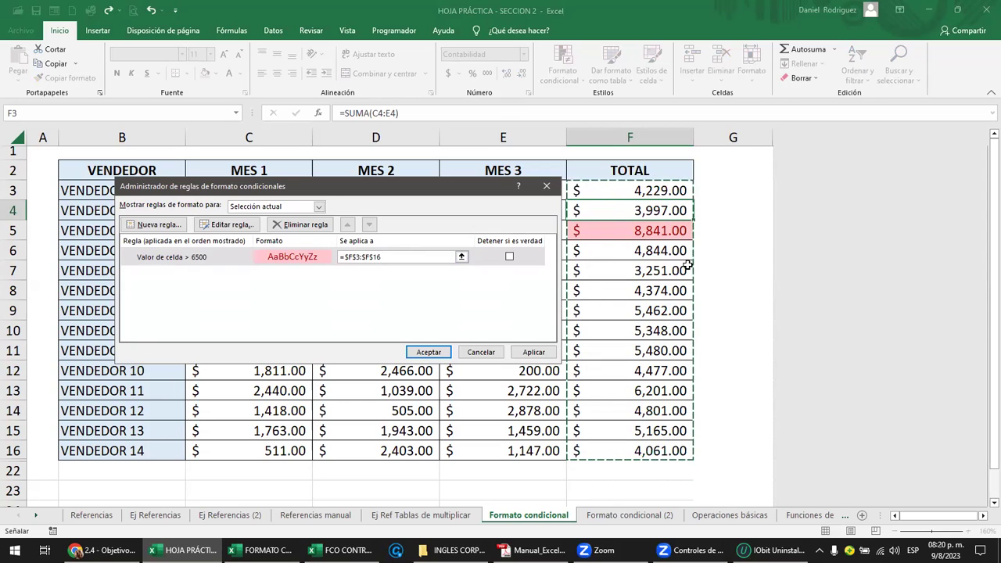
pyautogui.click(429, 354)
# Enter 5,000 as VENDEDOR 5's MES 3 value in E7, replacing a first try of 4,000.
pyautogui.click(625, 266)
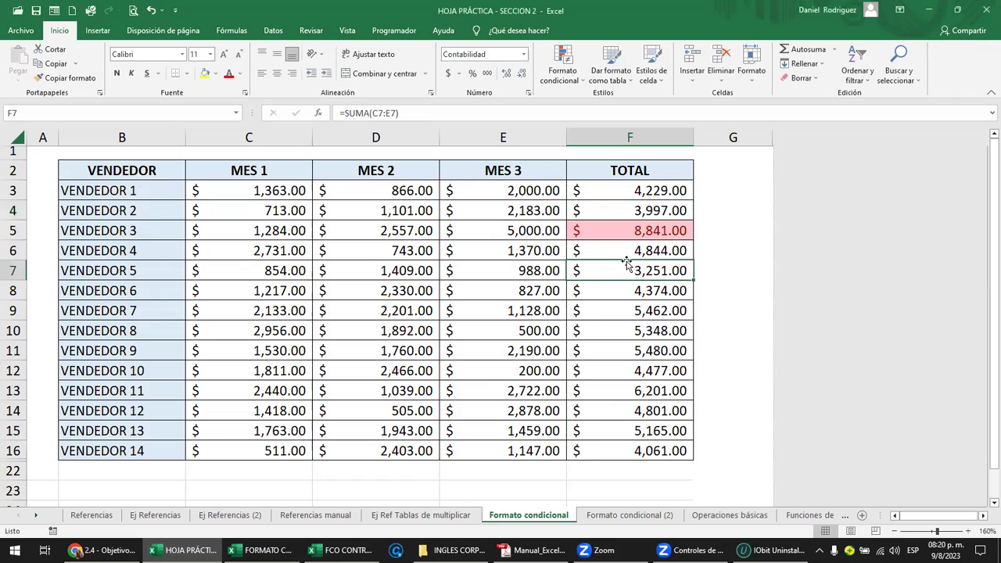
pyautogui.click(545, 272)
pyautogui.write('4,000')
pyautogui.press('Return')
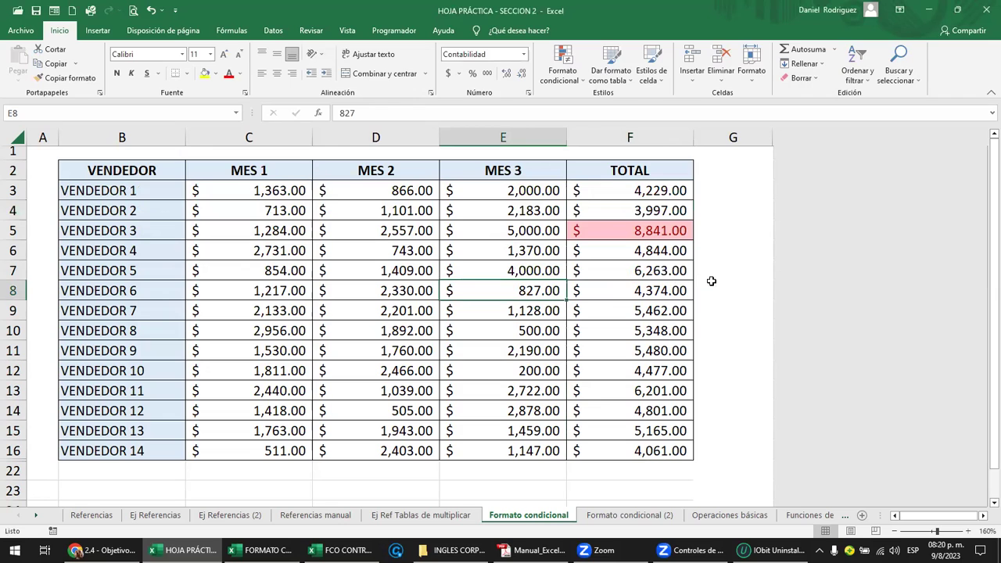
pyautogui.click(539, 271)
pyautogui.write('5,000')
pyautogui.press('Return')
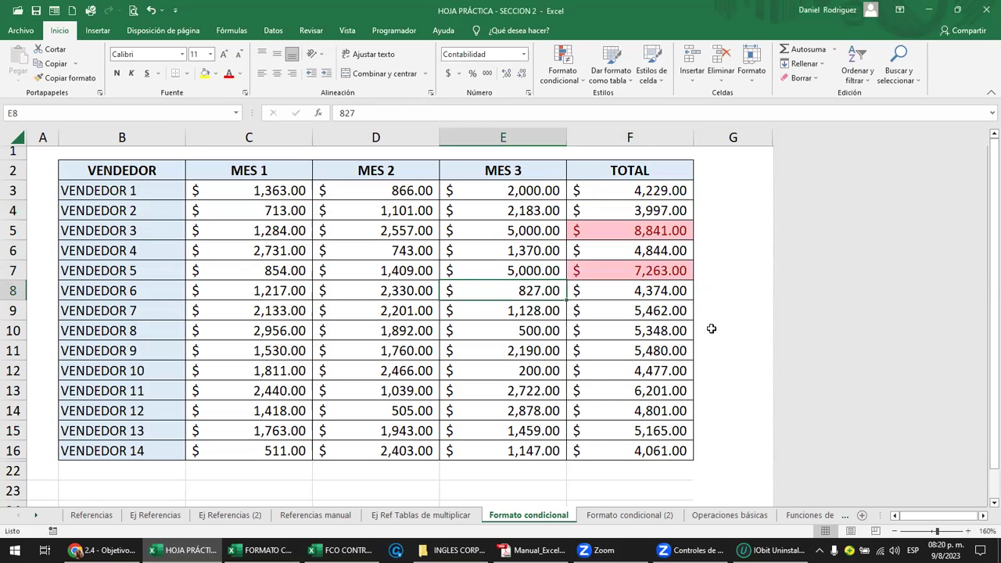
# Select the first total in F3, then view and dismiss the highlight cell rules menu without adding a rule.
pyautogui.click(742, 326)
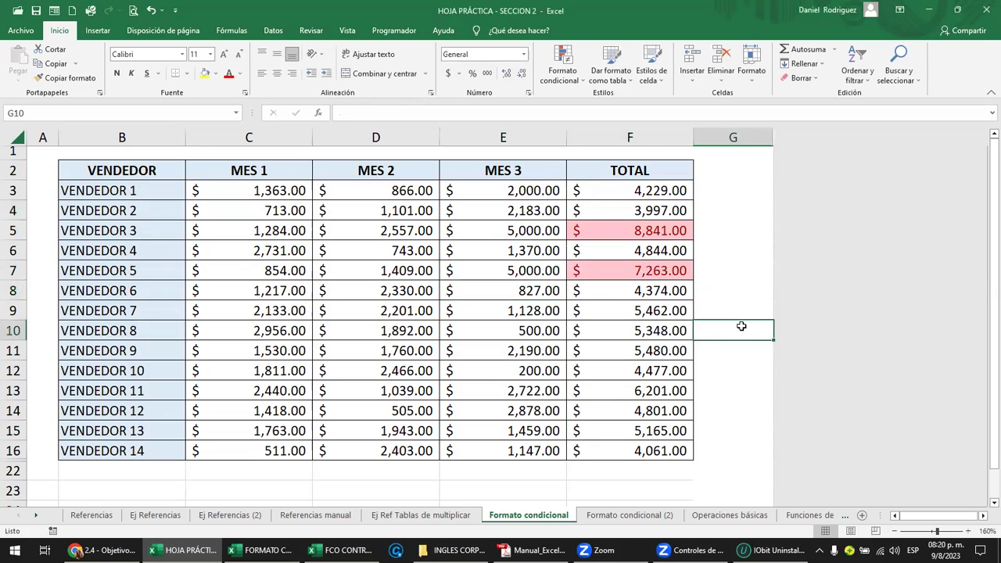
pyautogui.click(640, 190)
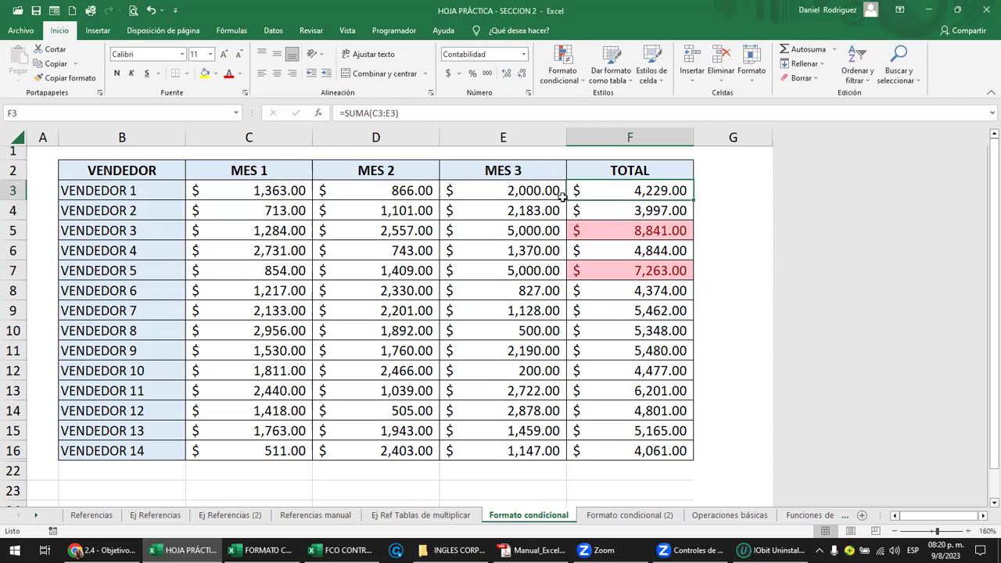
pyautogui.click(571, 85)
pyautogui.moveTo(583, 103)
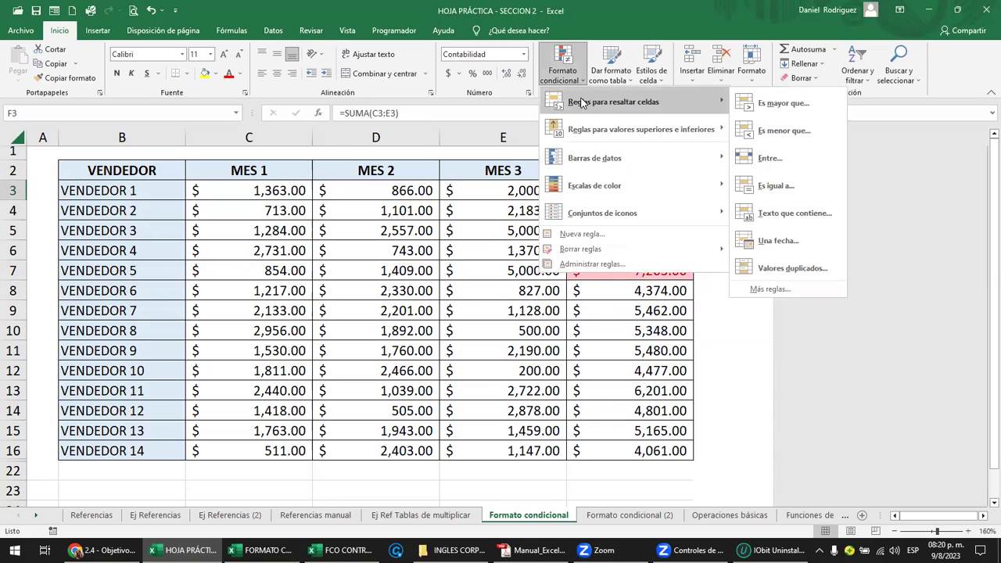
pyautogui.click(507, 235)
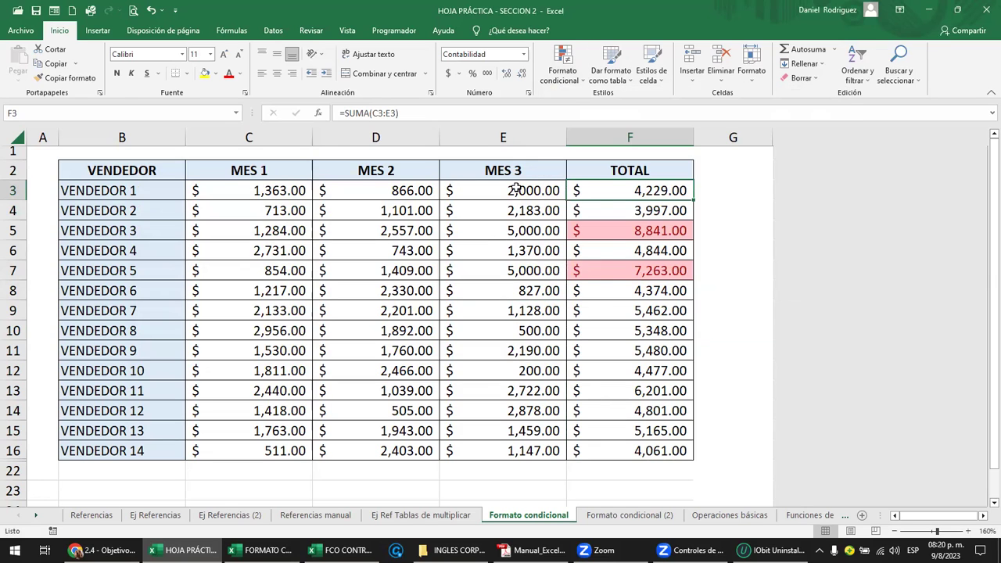
# Select the MES 3 values E3:E16 and start an Es menor que highlight rule.
pyautogui.moveTo(516, 187); pyautogui.dragTo(518, 449)
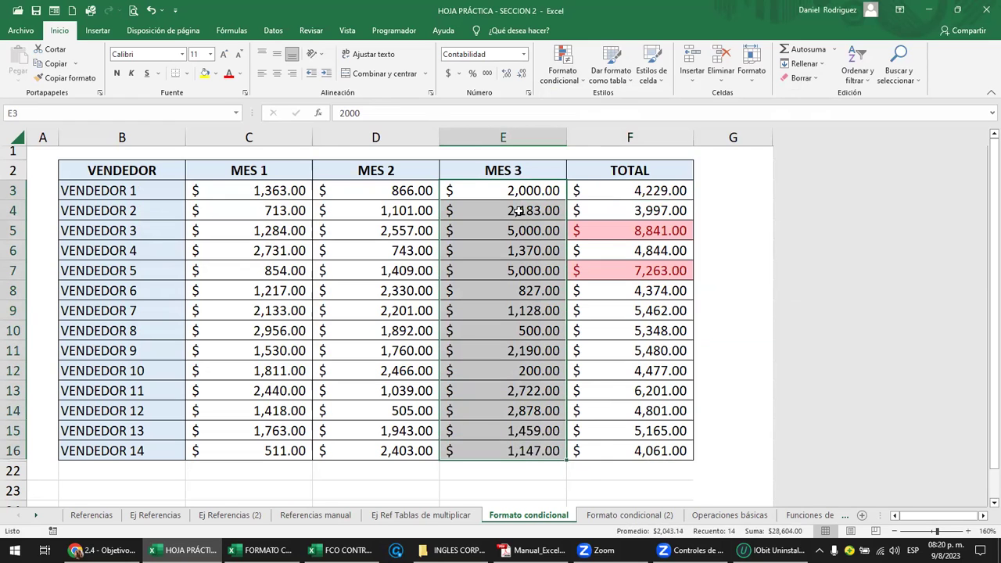
pyautogui.click(564, 70)
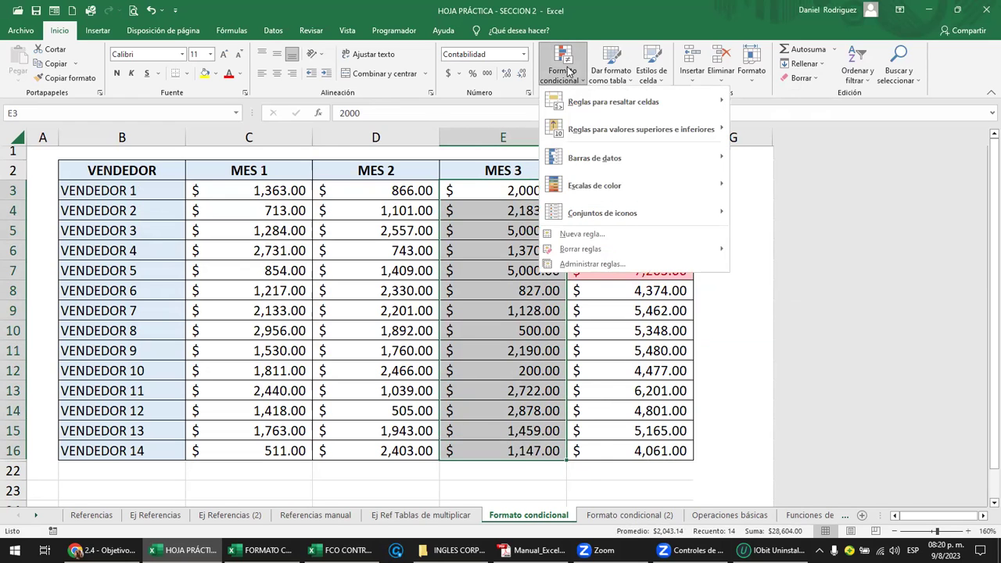
pyautogui.moveTo(594, 105)
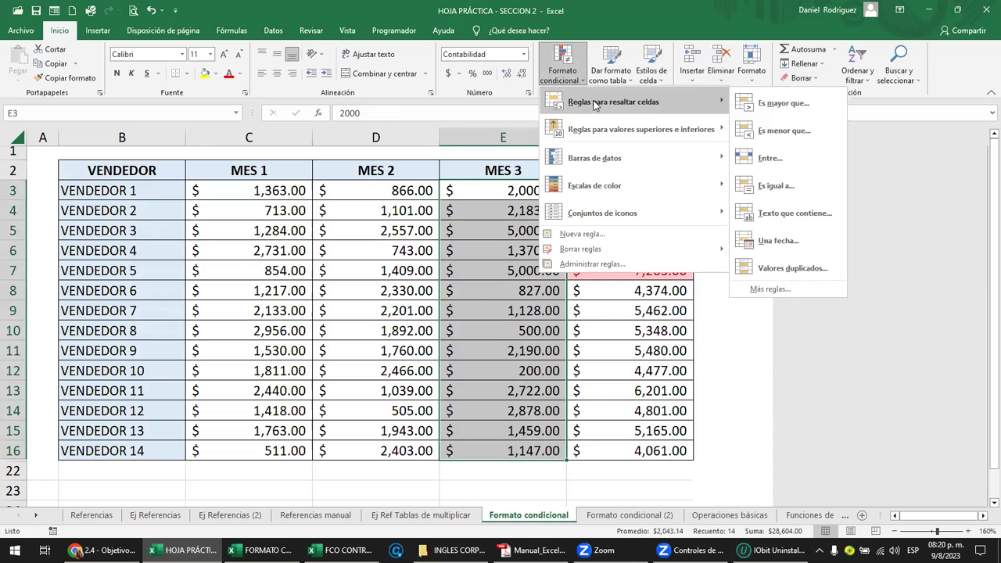
pyautogui.click(772, 133)
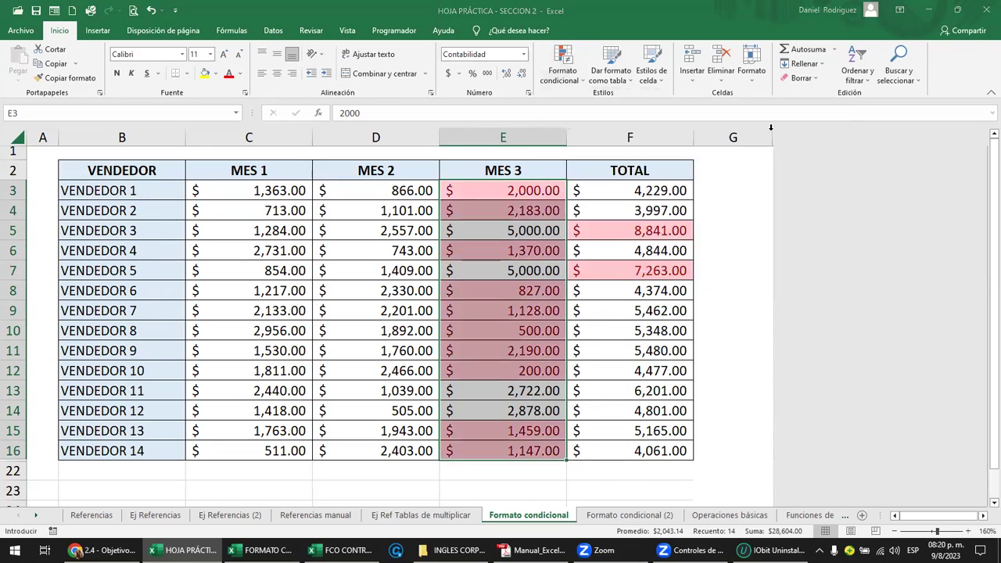
pyautogui.moveTo(348, 240); pyautogui.dragTo(264, 185)
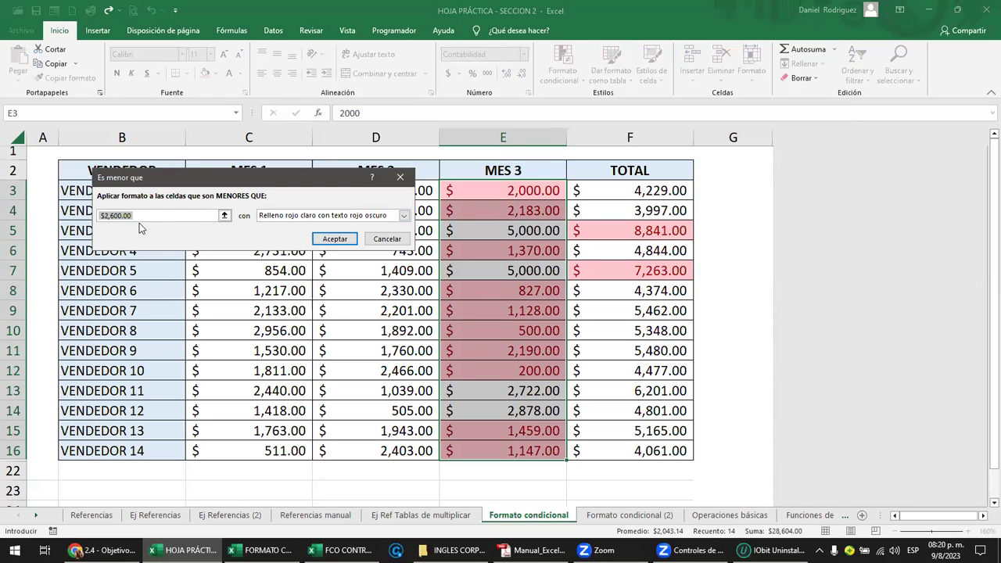
# Set the less-than threshold to 1000 with yellow fill and dark yellow text, and apply it.
pyautogui.write('3500')
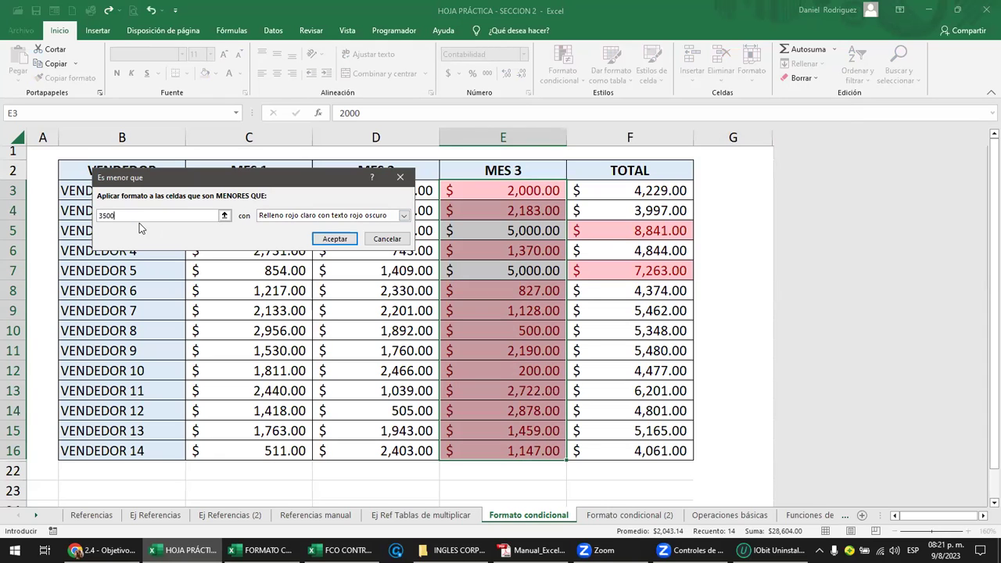
pyautogui.press('BackSpace')
pyautogui.press('BackSpace')
pyautogui.press('BackSpace')
pyautogui.press('BackSpace')
pyautogui.write('5000')
pyautogui.press('BackSpace')
pyautogui.press('BackSpace')
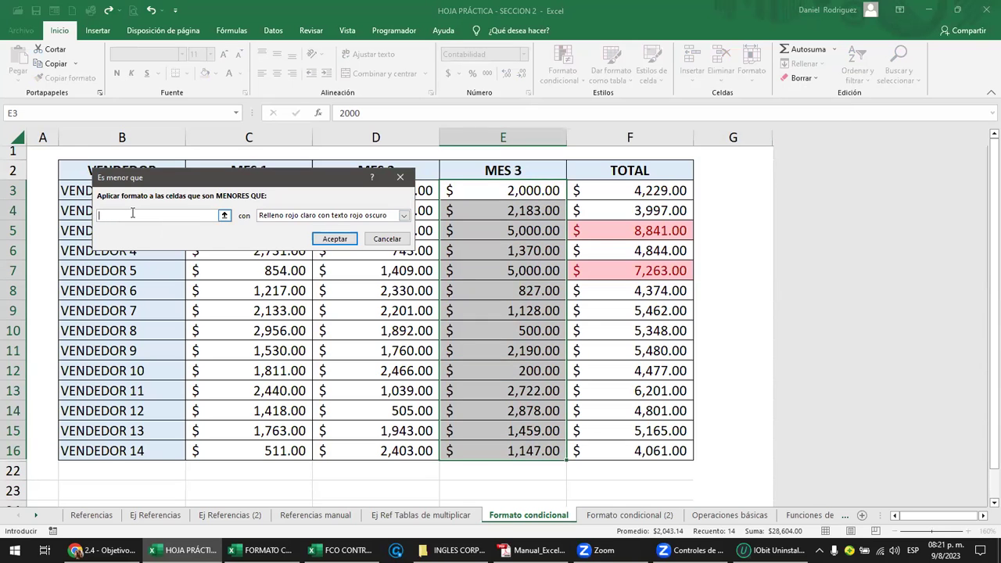
pyautogui.write('000')
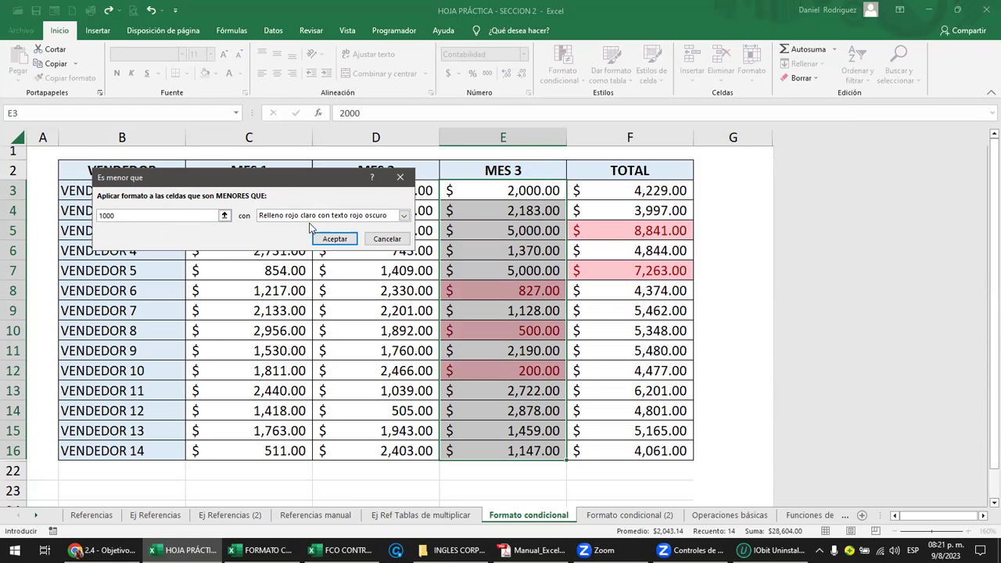
pyautogui.click(404, 216)
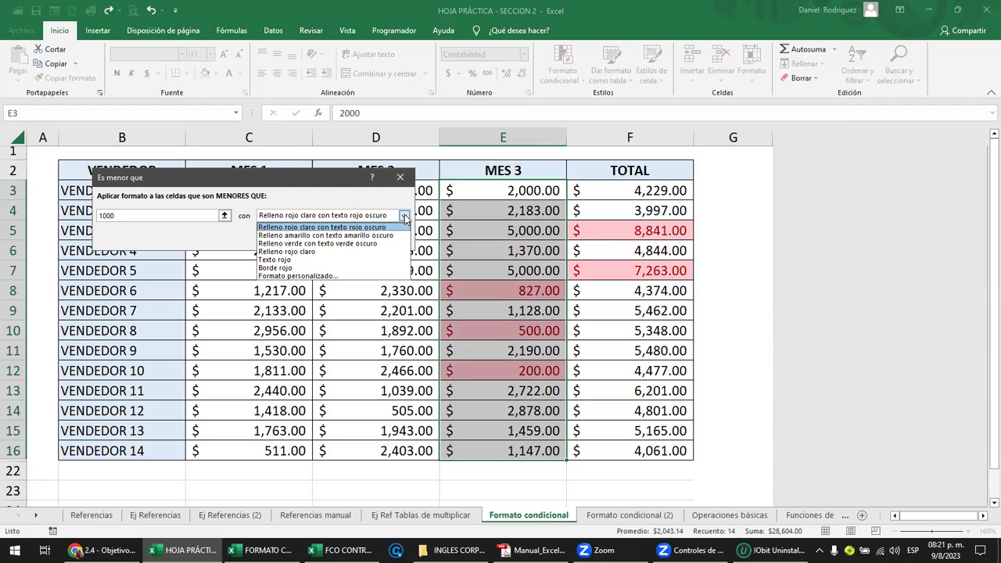
pyautogui.click(358, 235)
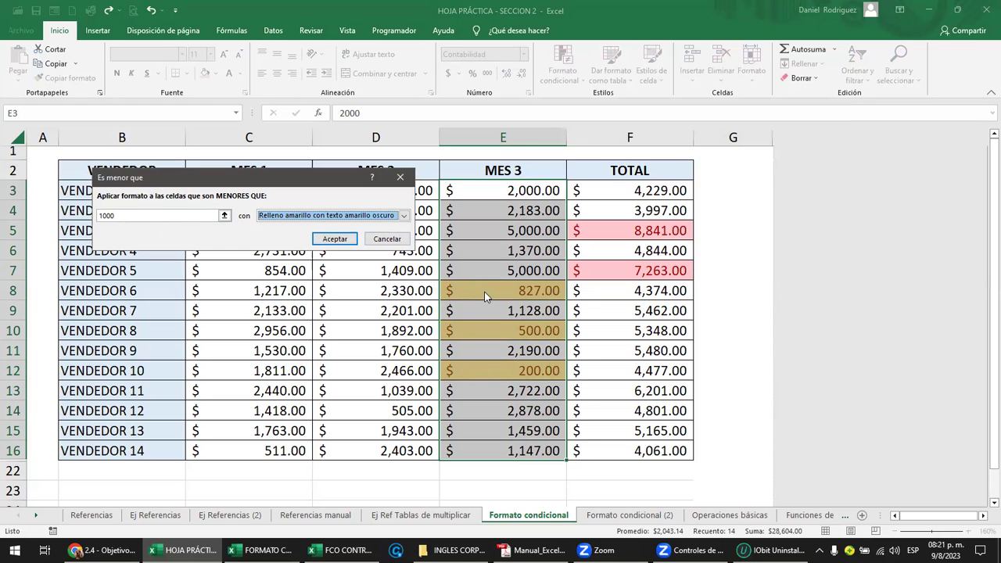
pyautogui.click(335, 239)
pyautogui.click(531, 289)
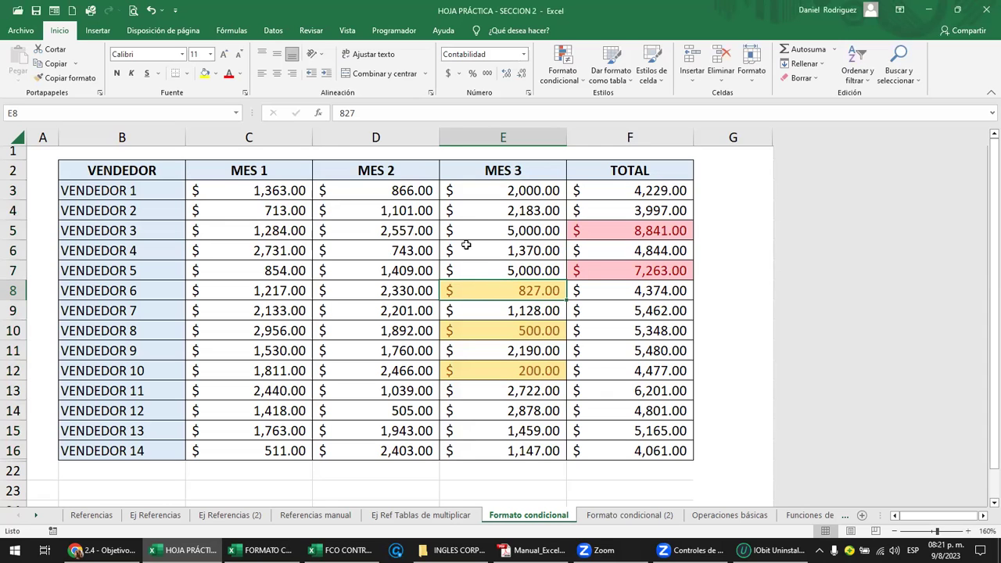
# Select the MES 2 values D3:D16 and start an Entre highlight rule.
pyautogui.moveTo(397, 191); pyautogui.dragTo(380, 448)
pyautogui.click(376, 191)
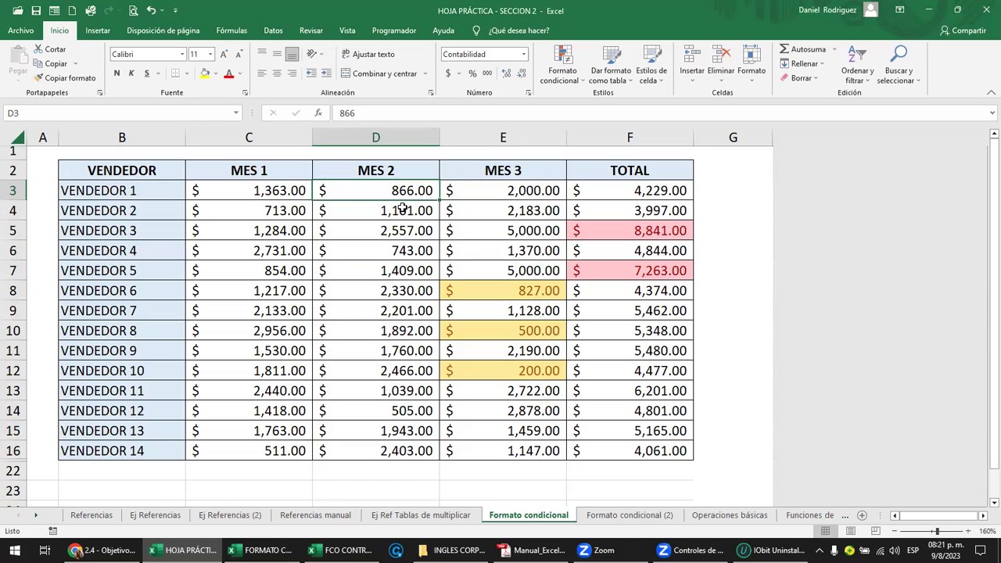
pyautogui.hotkey('shift', 'Down')
pyautogui.hotkey('shift', 'Down')
pyautogui.hotkey('shift', 'Down')
pyautogui.hotkey('shift', 'Down')
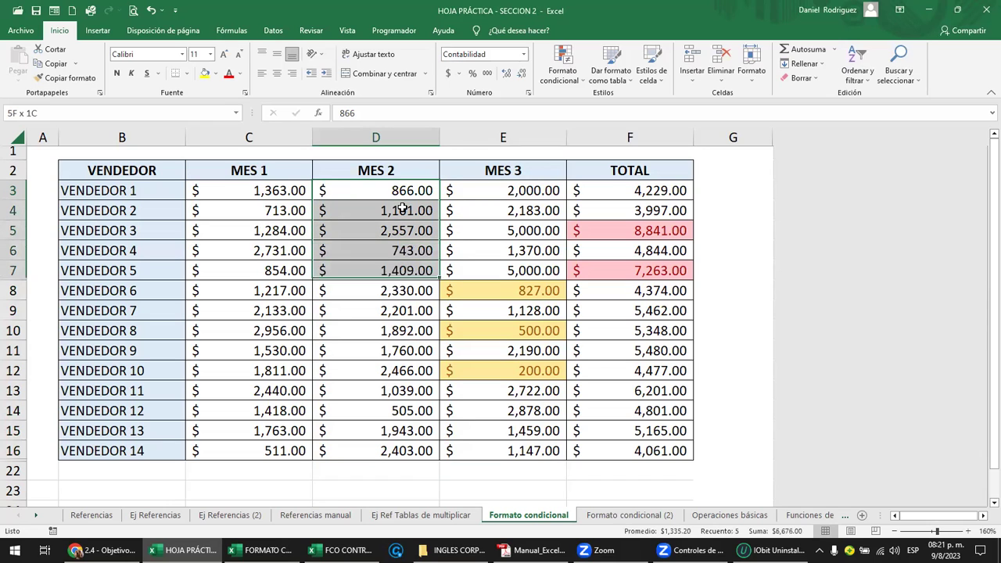
pyautogui.hotkey('shift', 'Down')
pyautogui.hotkey('shift', 'Down')
pyautogui.hotkey('shift', 'Down')
pyautogui.hotkey('shift', 'Down')
pyautogui.hotkey('shift', 'Down')
pyautogui.hotkey('shift', 'Down')
pyautogui.hotkey('shift', 'Down')
pyautogui.hotkey('shift', 'Down')
pyautogui.hotkey('shift', 'Down')
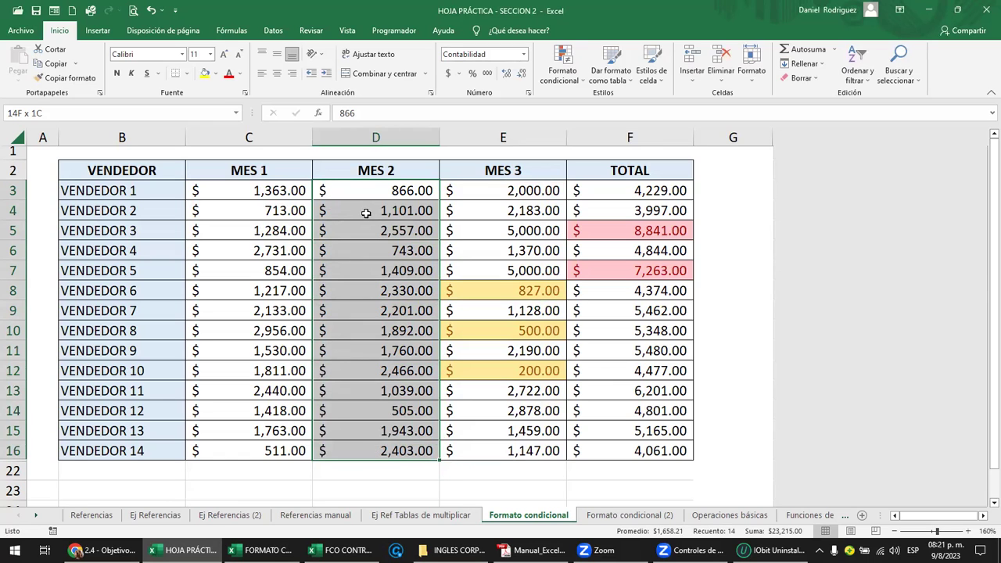
pyautogui.click(564, 75)
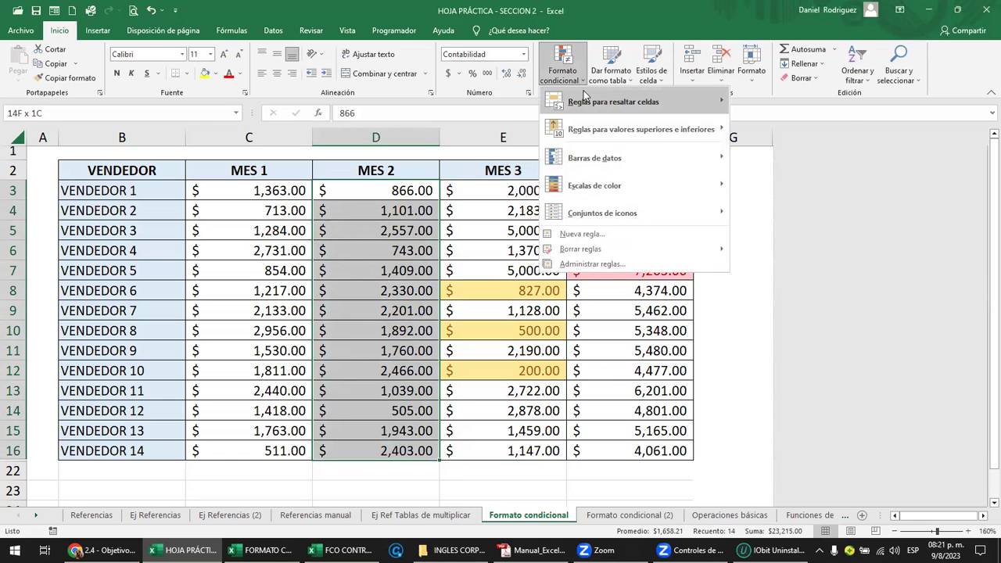
pyautogui.moveTo(599, 104)
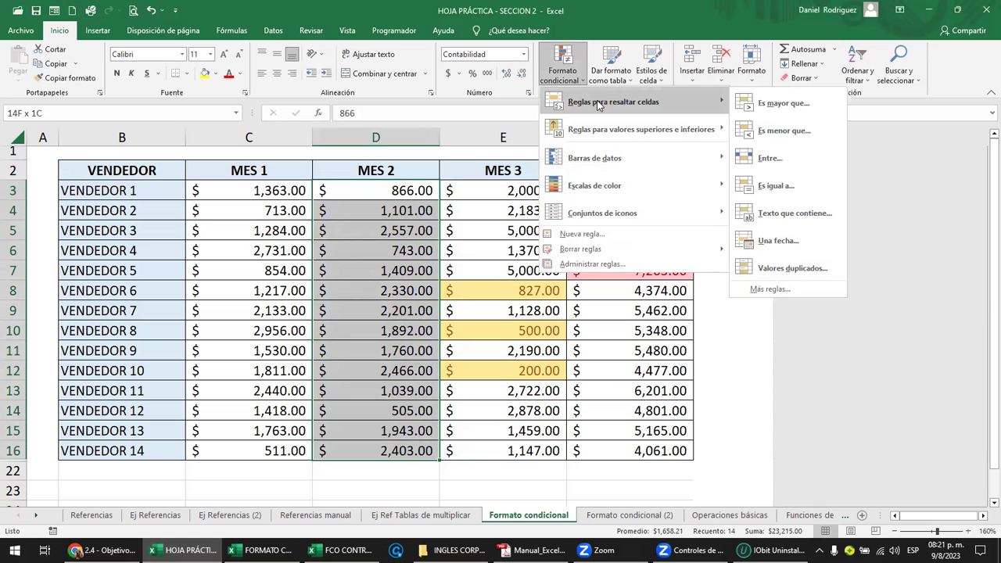
pyautogui.click(764, 159)
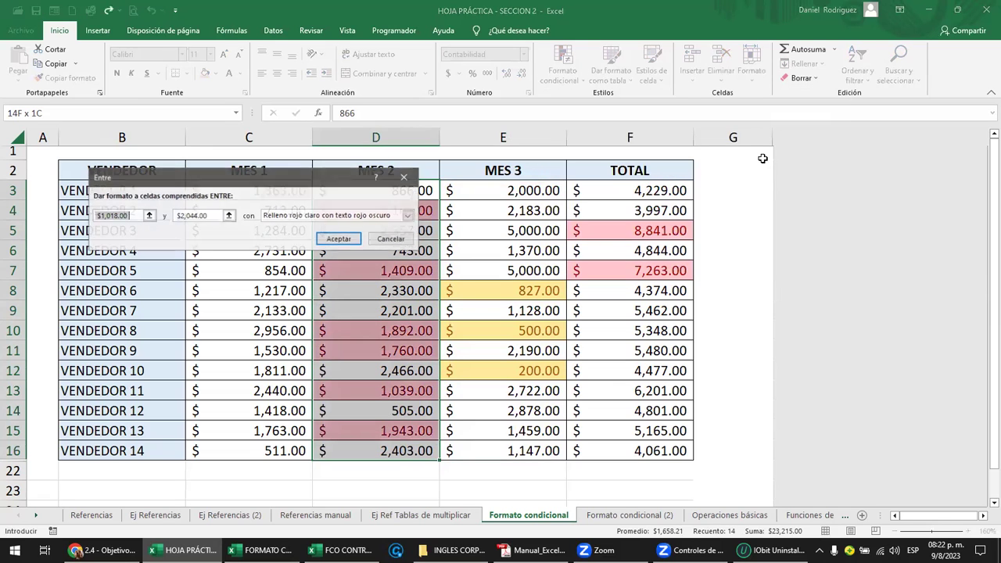
pyautogui.moveTo(325, 179); pyautogui.dragTo(726, 180)
# Set the between limits to 500 and 1200 with green fill and dark green text, and apply.
pyautogui.click(522, 216)
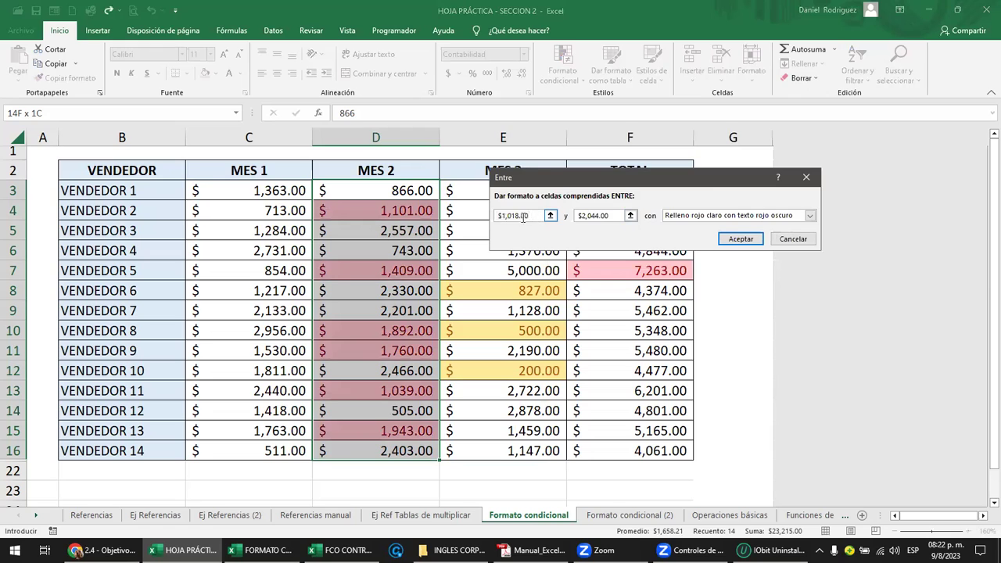
pyautogui.press('BackSpace')
pyautogui.press('BackSpace')
pyautogui.press('BackSpace')
pyautogui.press('BackSpace')
pyautogui.press('BackSpace')
pyautogui.press('BackSpace')
pyautogui.press('BackSpace')
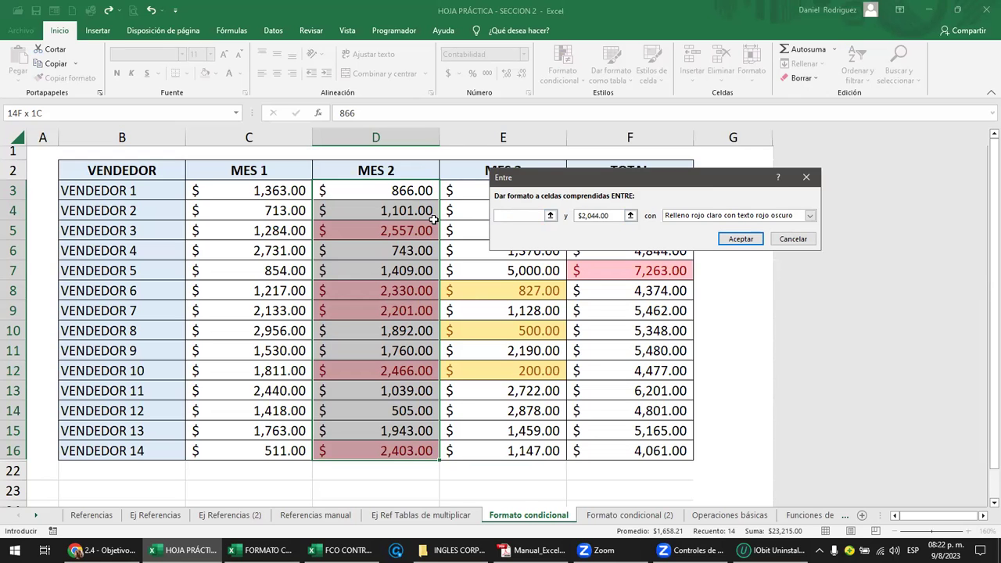
pyautogui.write('50')
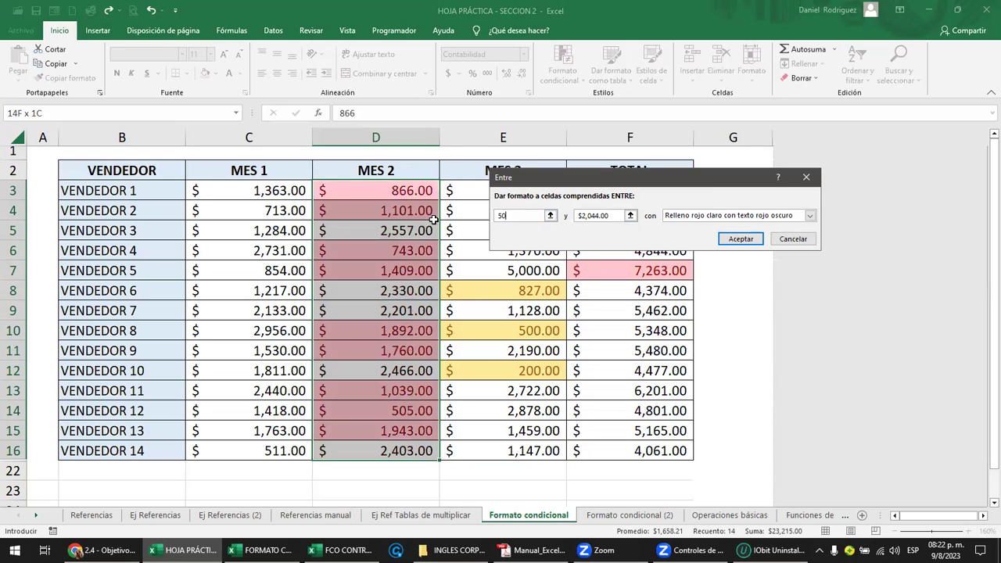
pyautogui.click(616, 215)
pyautogui.press('BackSpace')
pyautogui.press('BackSpace')
pyautogui.press('BackSpace')
pyautogui.press('BackSpace')
pyautogui.press('BackSpace')
pyautogui.press('BackSpace')
pyautogui.press('BackSpace')
pyautogui.press('BackSpace')
pyautogui.press('BackSpace')
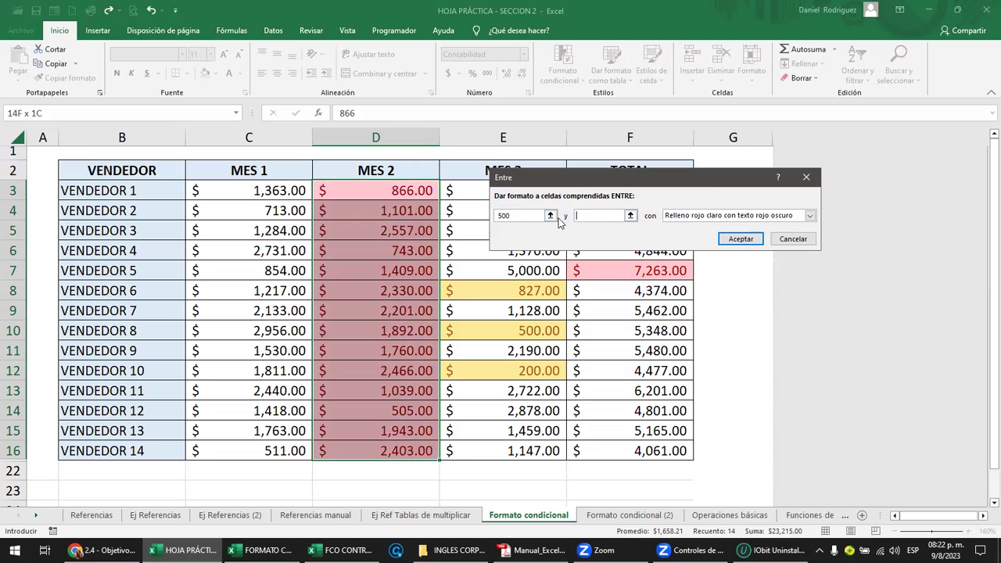
pyautogui.write('1200')
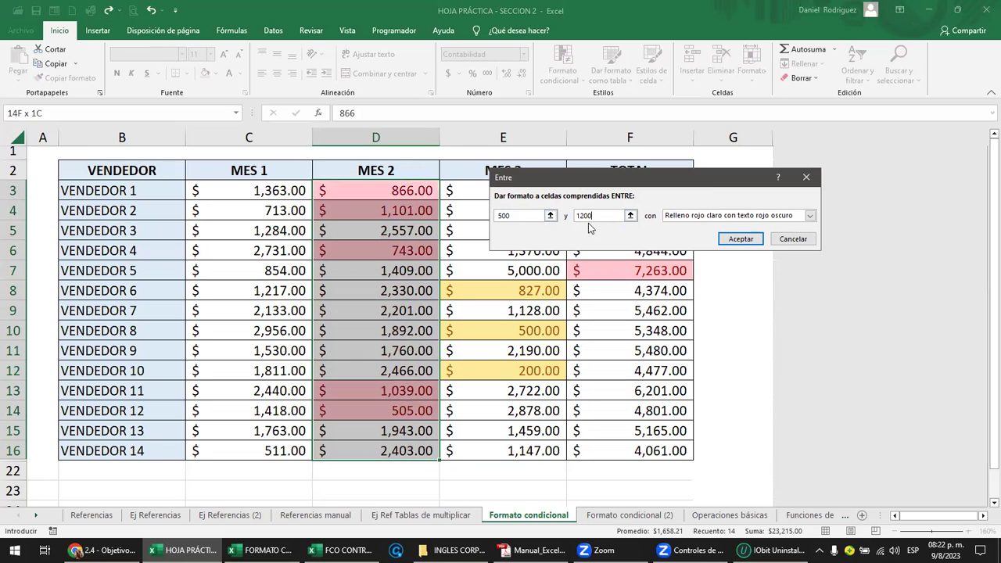
pyautogui.click(810, 217)
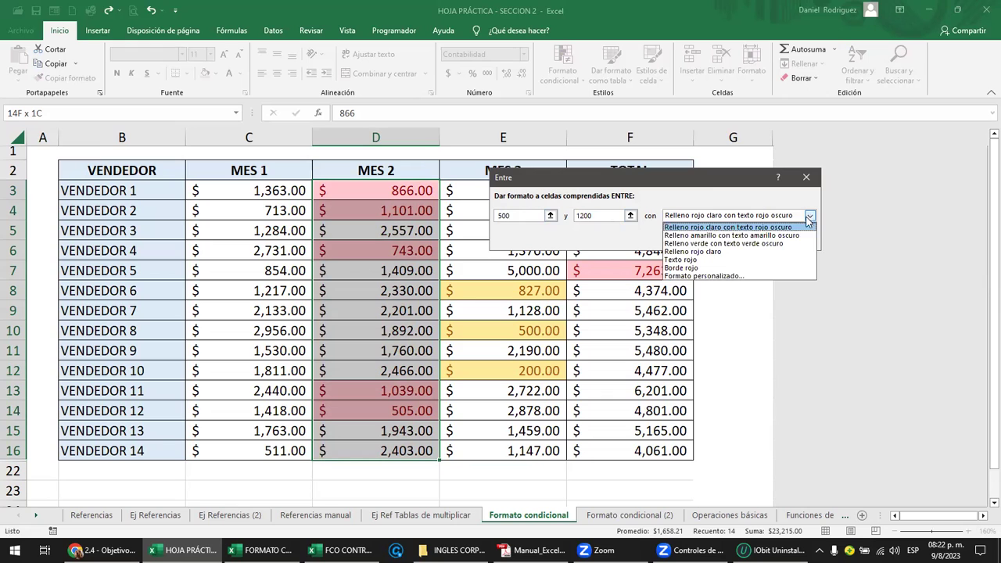
pyautogui.click(734, 245)
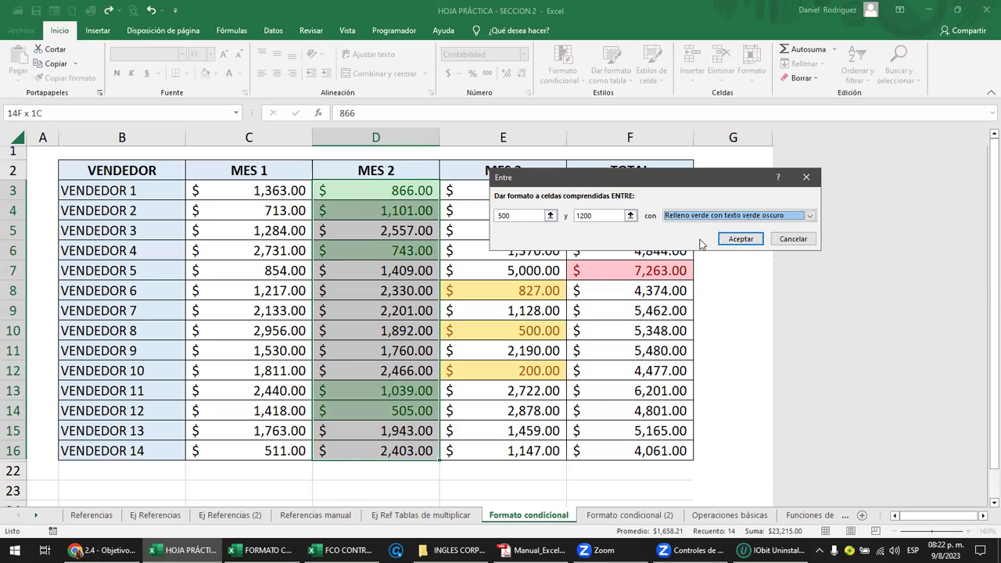
pyautogui.click(725, 240)
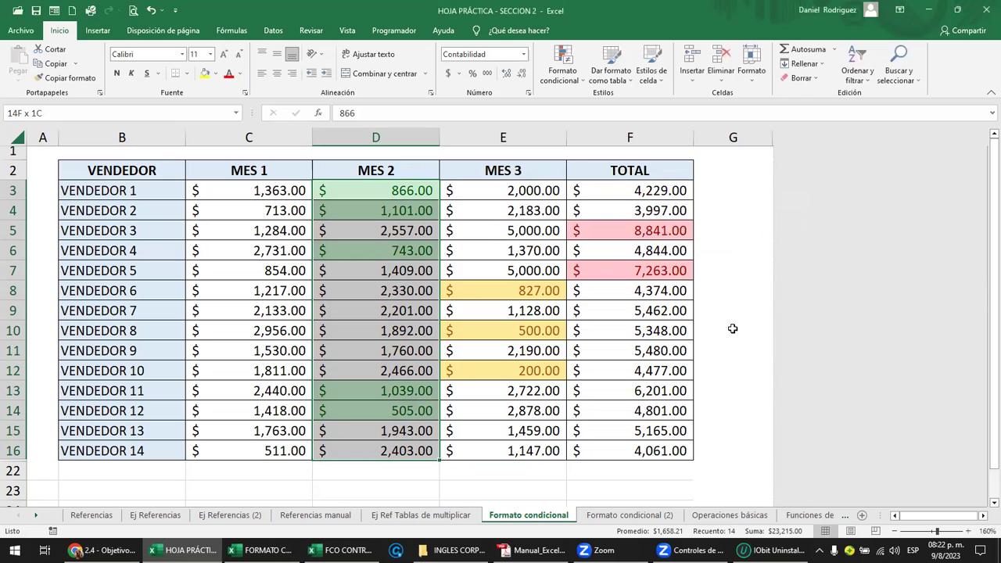
# Enter 500 in D14, switch to 499 so the green fill disappears, then restore 500.
pyautogui.click(359, 289)
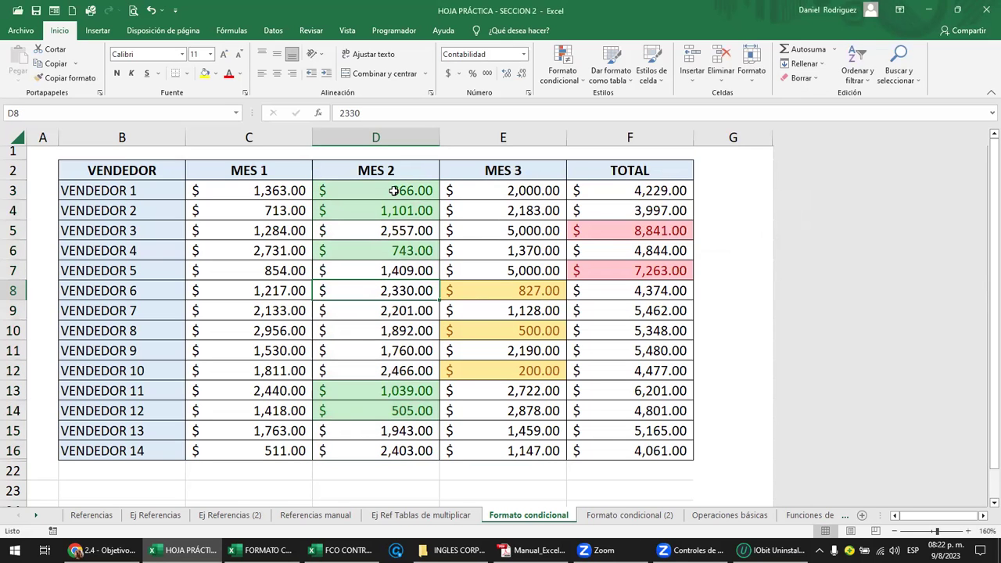
pyautogui.click(415, 410)
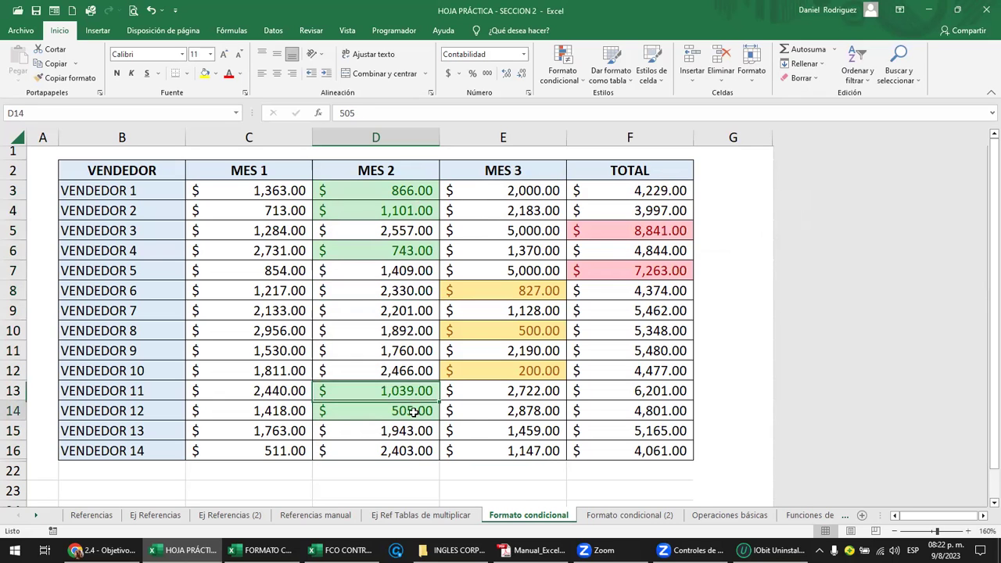
pyautogui.write('500')
pyautogui.press('Return')
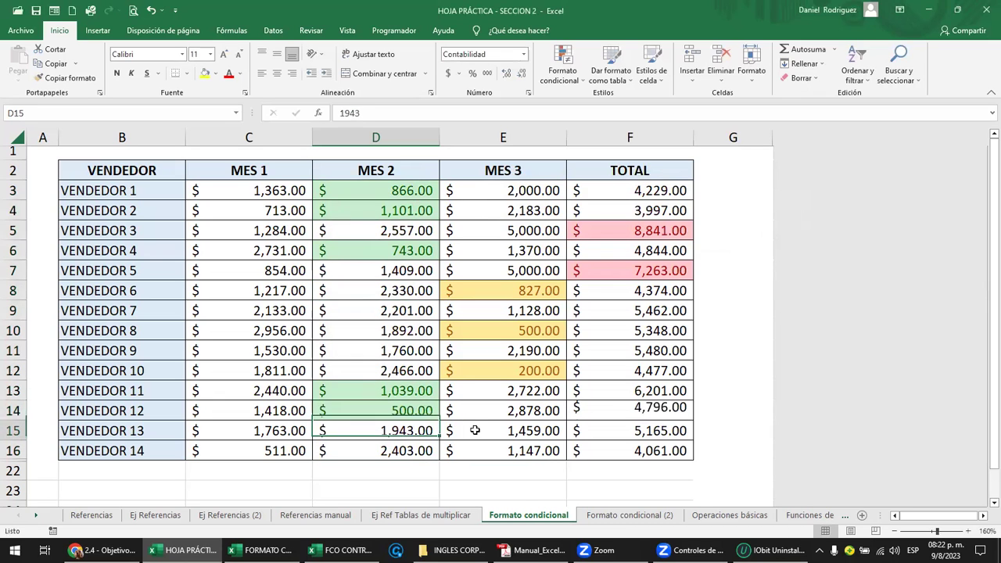
pyautogui.press('Up')
pyautogui.write('499')
pyautogui.press('Return')
pyautogui.press('Up')
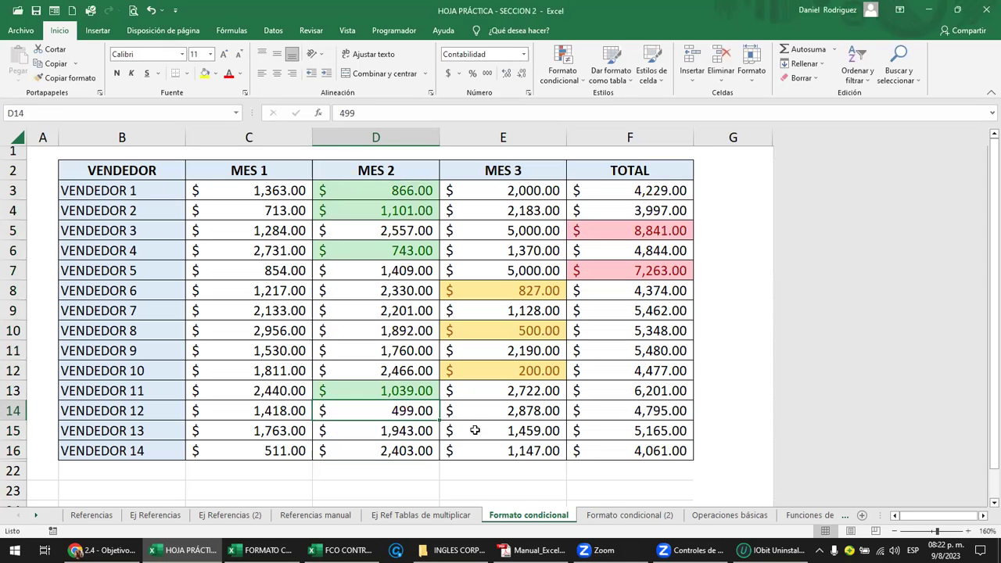
pyautogui.write('500')
pyautogui.press('Return')
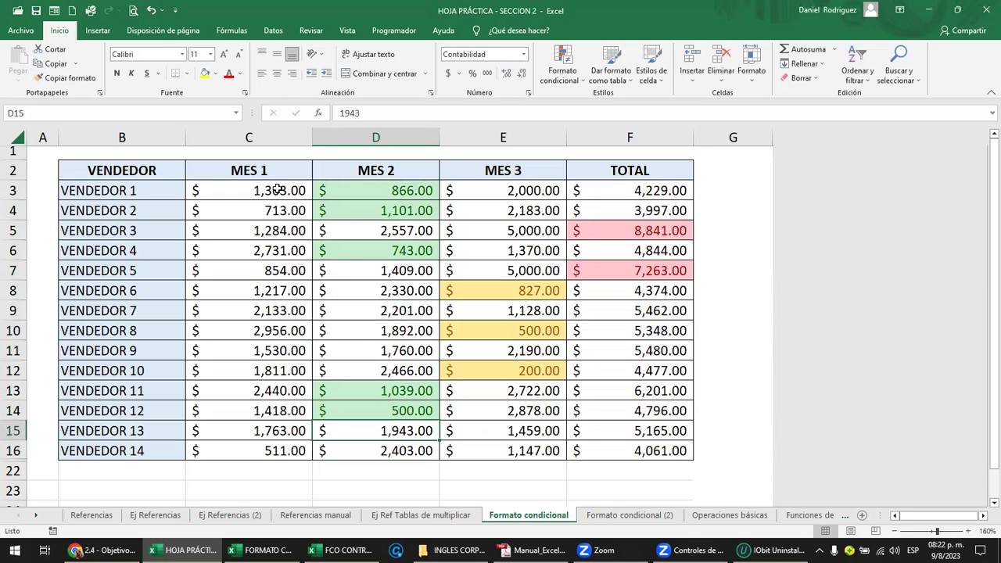
pyautogui.click(279, 190)
# Add an Es igual a 854 rule to MES 1 values C3:C16 with Texto rojo formatting.
pyautogui.moveTo(279, 219); pyautogui.dragTo(288, 442)
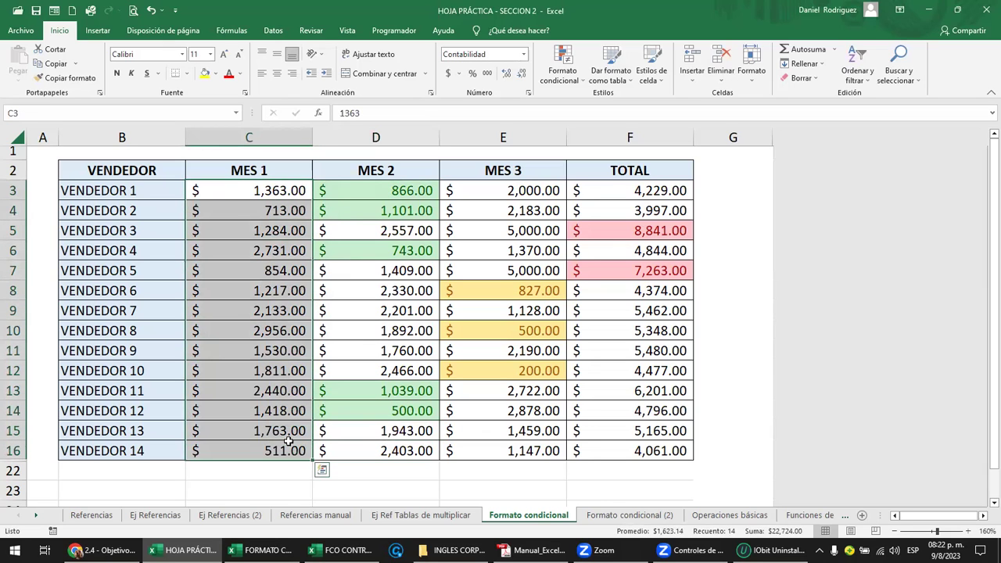
pyautogui.click(579, 84)
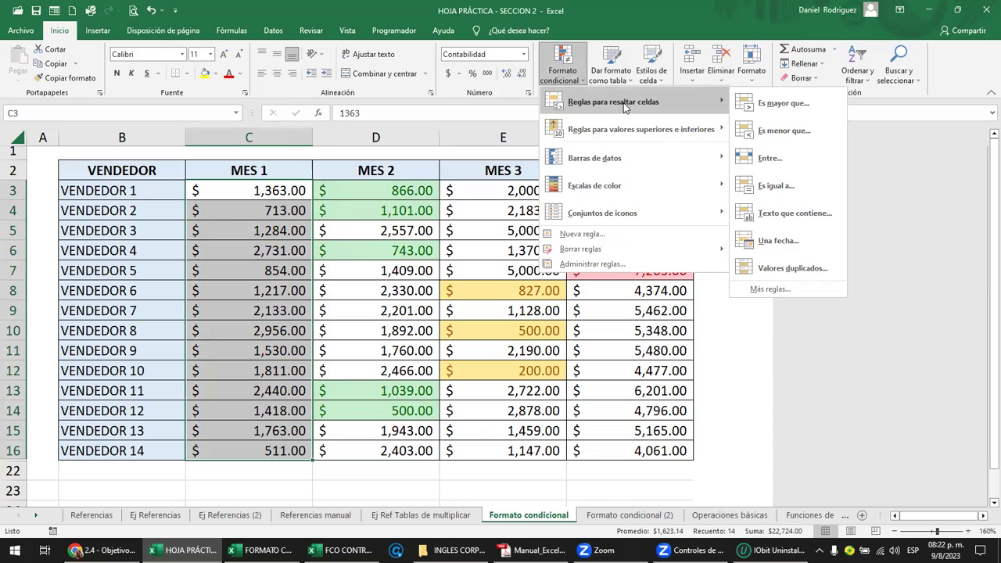
pyautogui.click(801, 190)
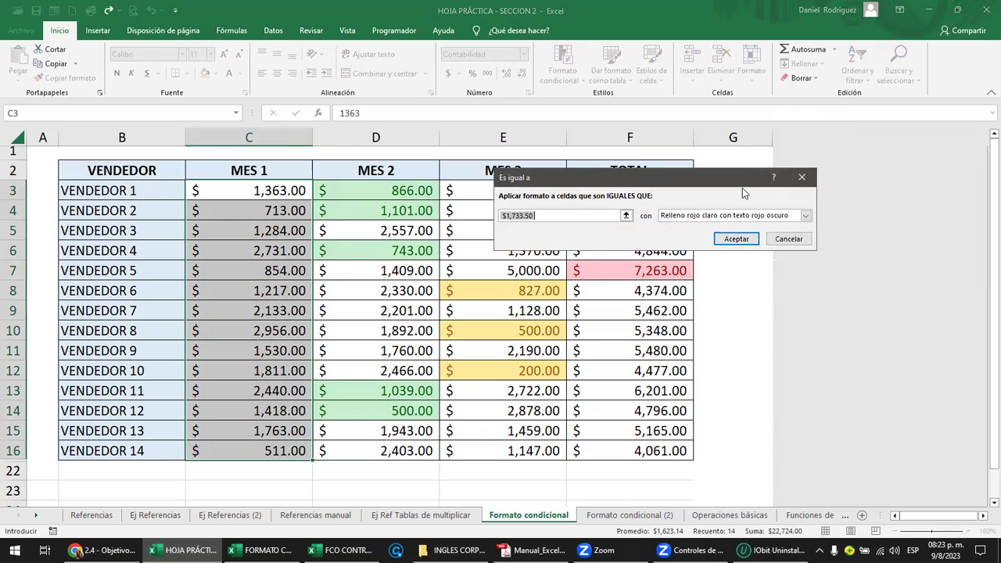
pyautogui.moveTo(708, 184); pyautogui.dragTo(803, 188)
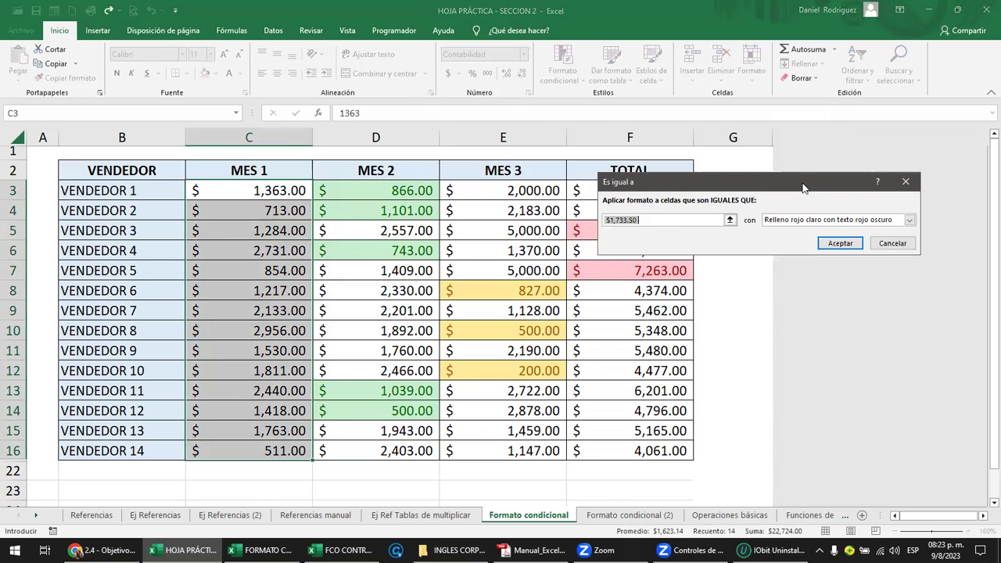
pyautogui.write('854')
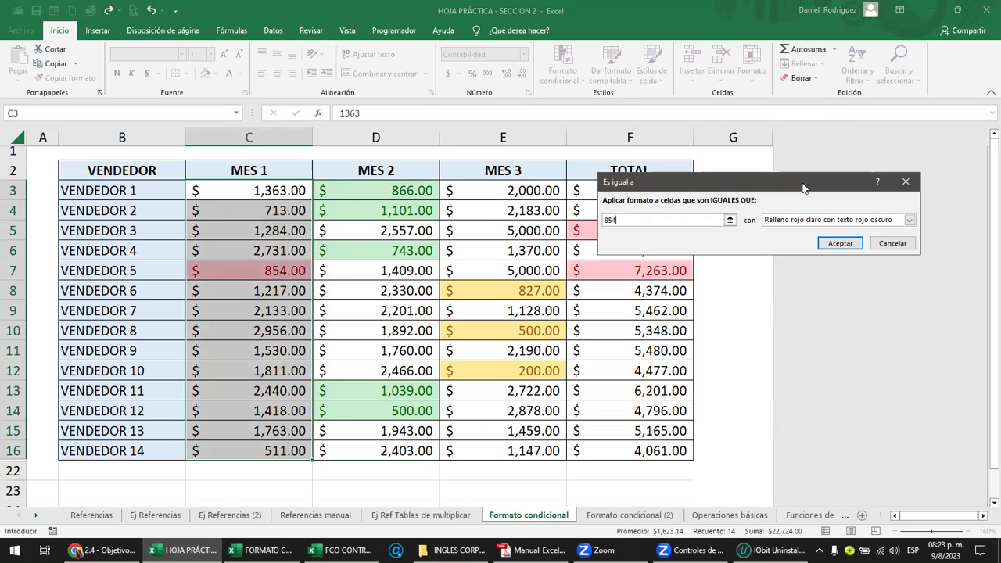
pyautogui.click(910, 219)
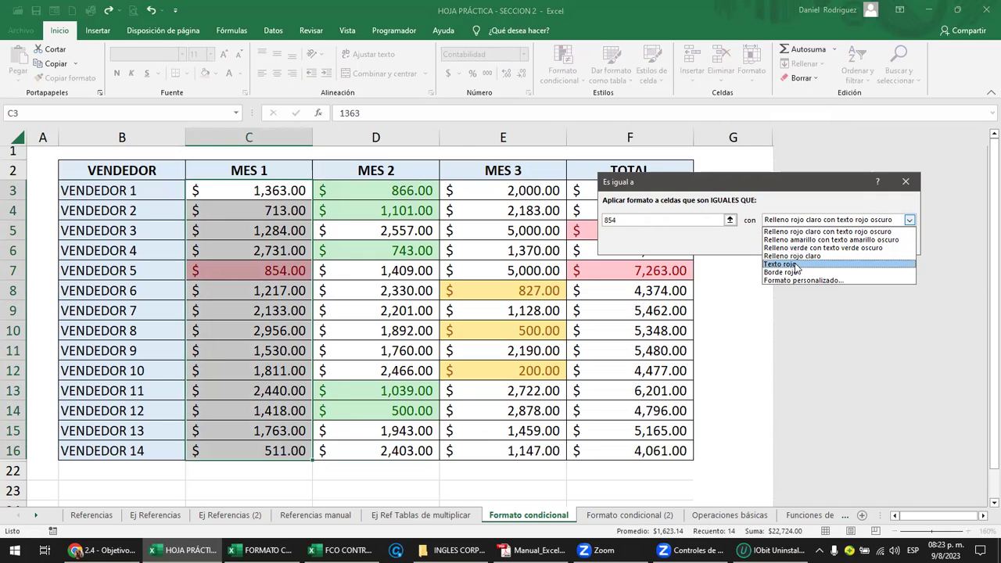
pyautogui.click(793, 264)
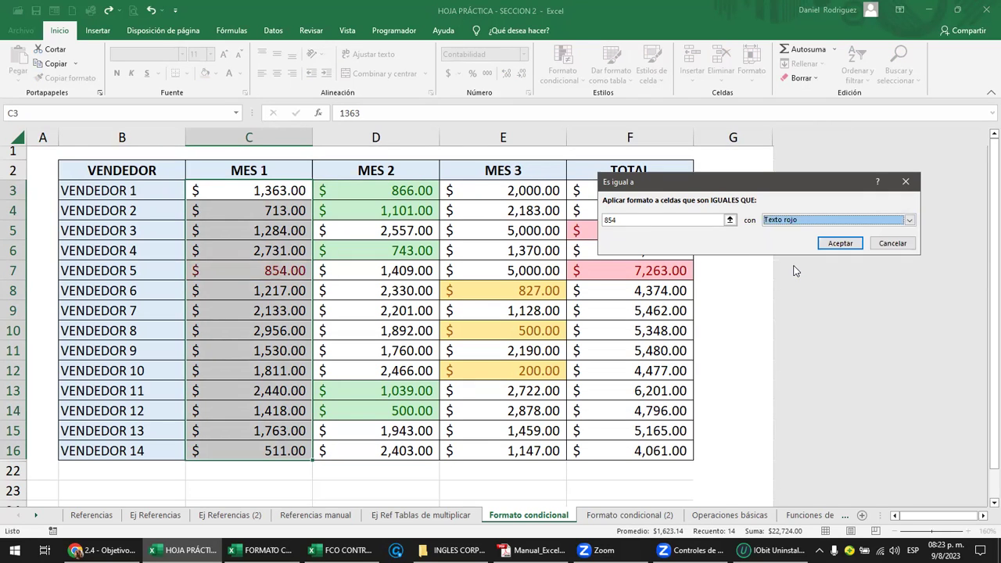
pyautogui.click(841, 245)
pyautogui.click(376, 345)
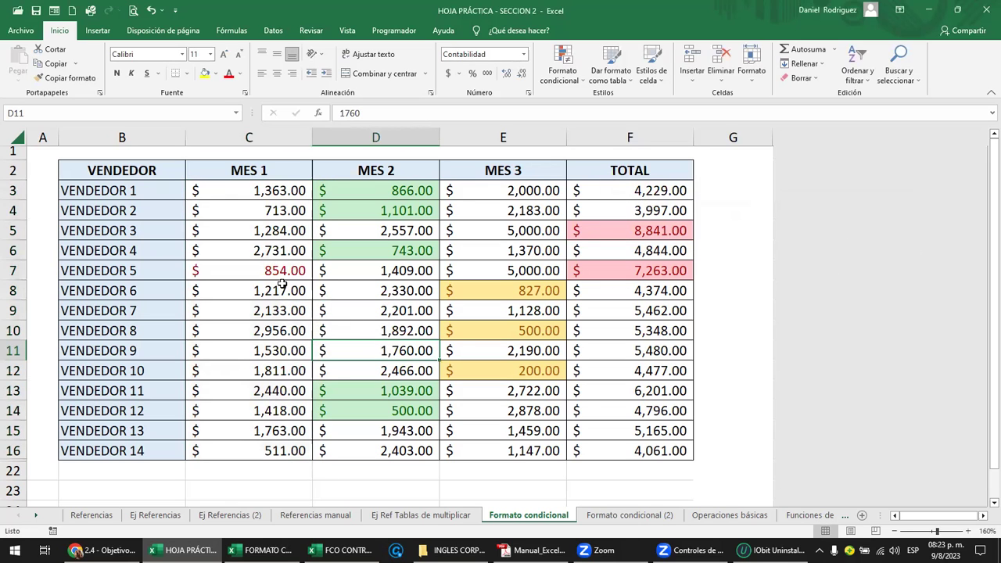
# Enter 854 as VENDEDOR 8's MES 1 value in C10, then compare it with VENDEDOR 5's row.
pyautogui.click(276, 331)
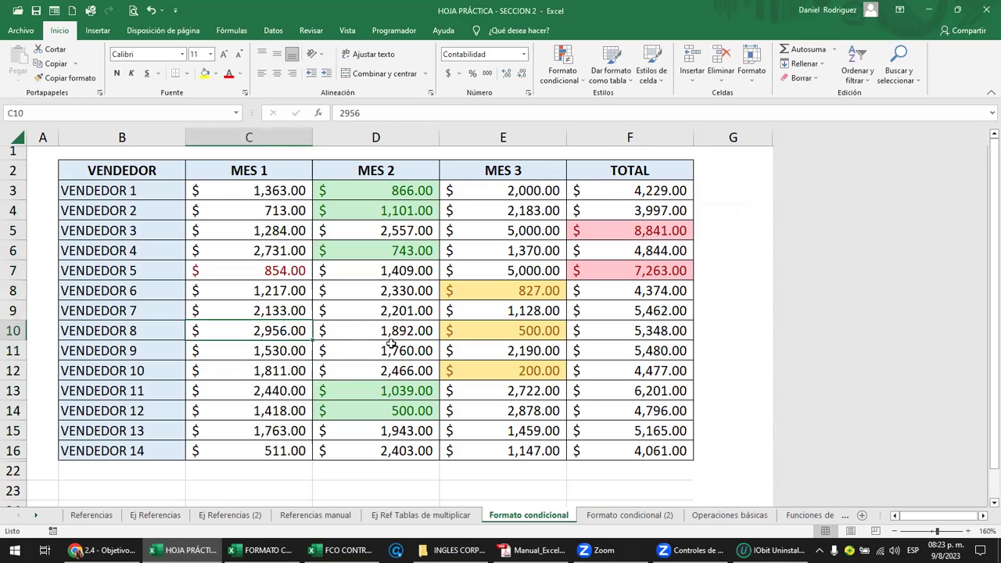
pyautogui.write('854')
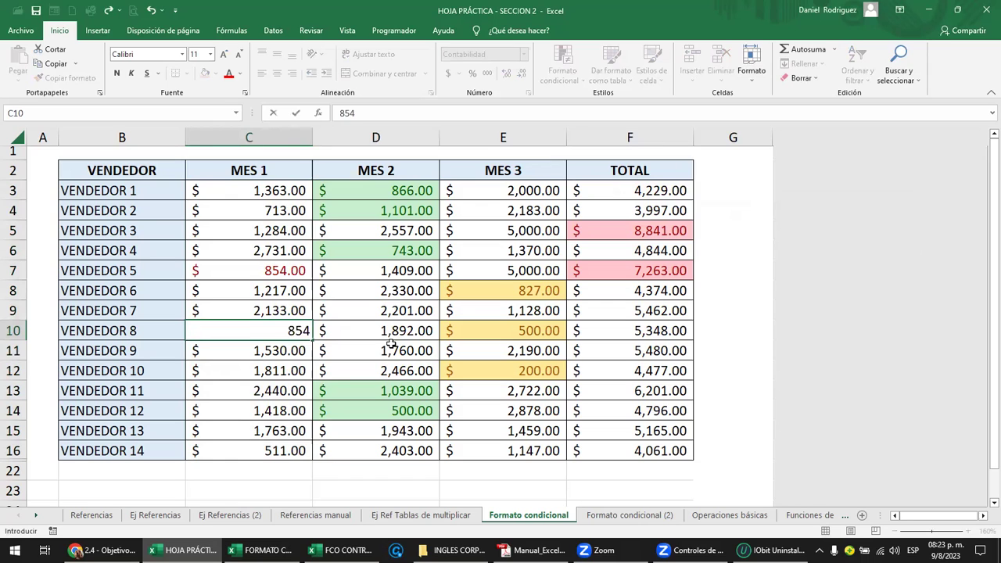
pyautogui.press('Return')
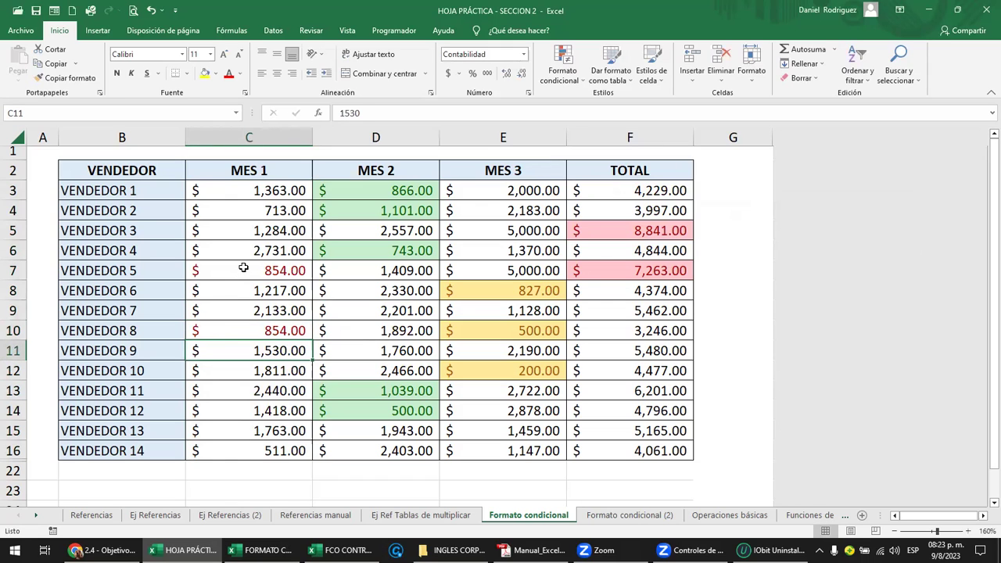
pyautogui.click(244, 267)
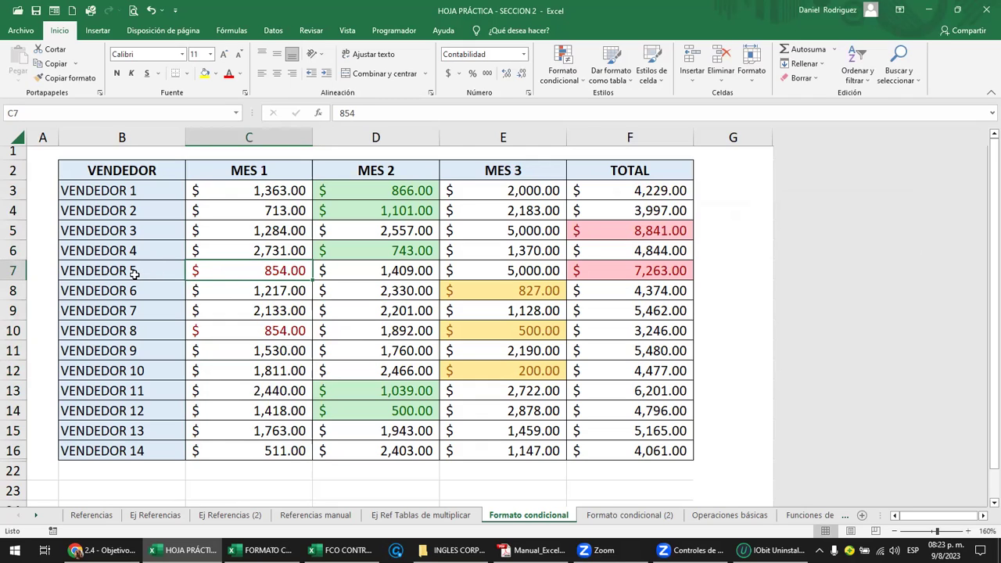
pyautogui.click(139, 271)
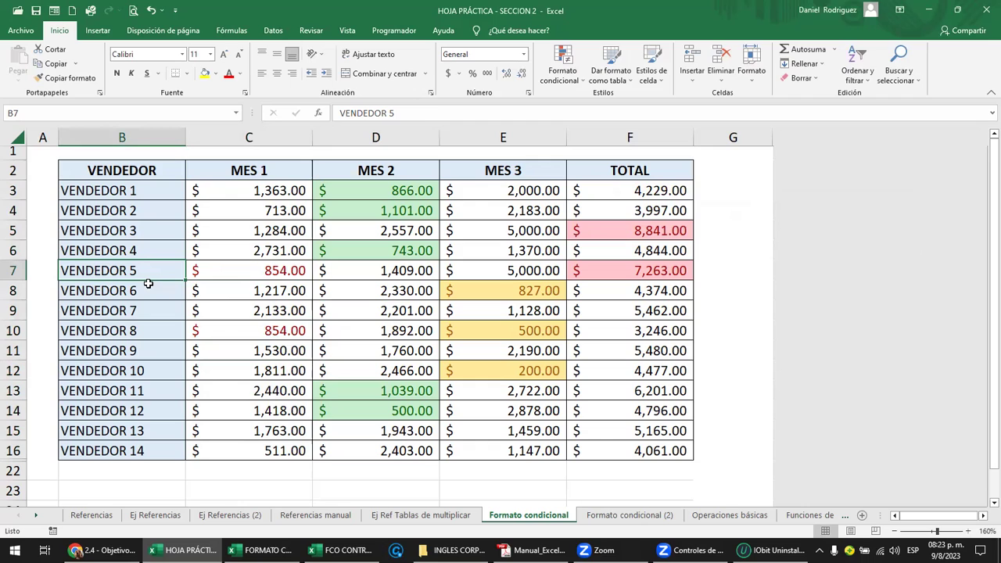
pyautogui.click(268, 272)
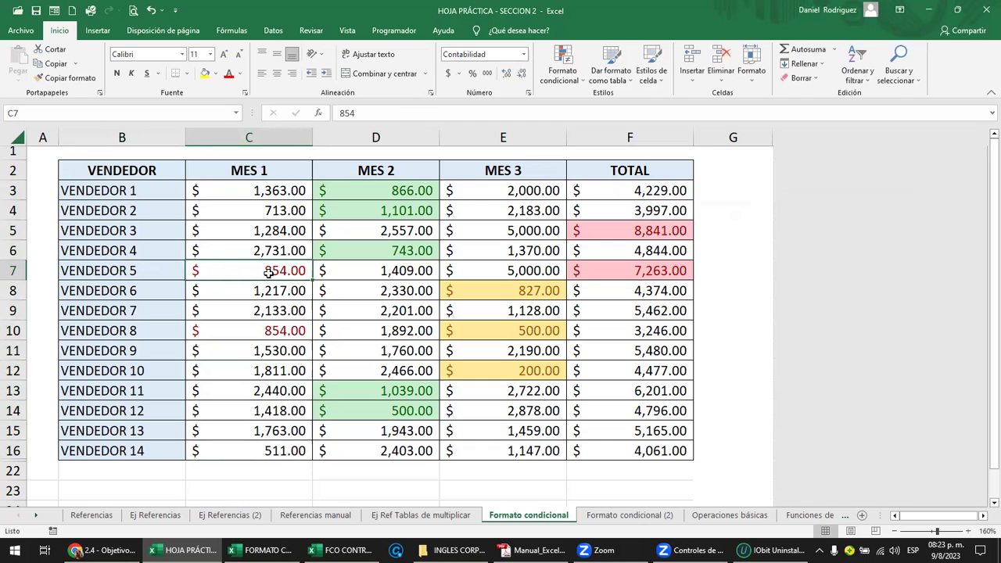
pyautogui.click(139, 276)
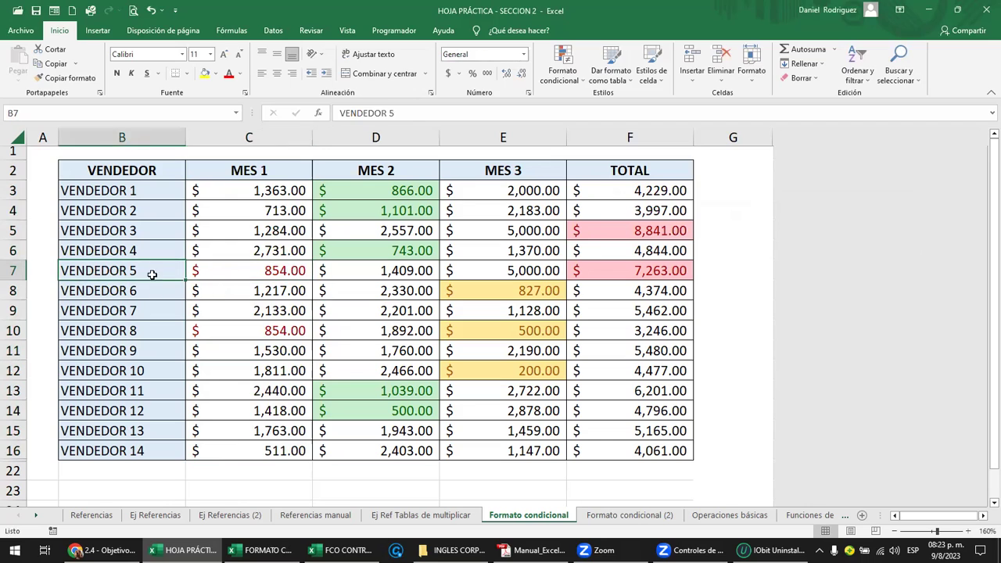
pyautogui.click(259, 276)
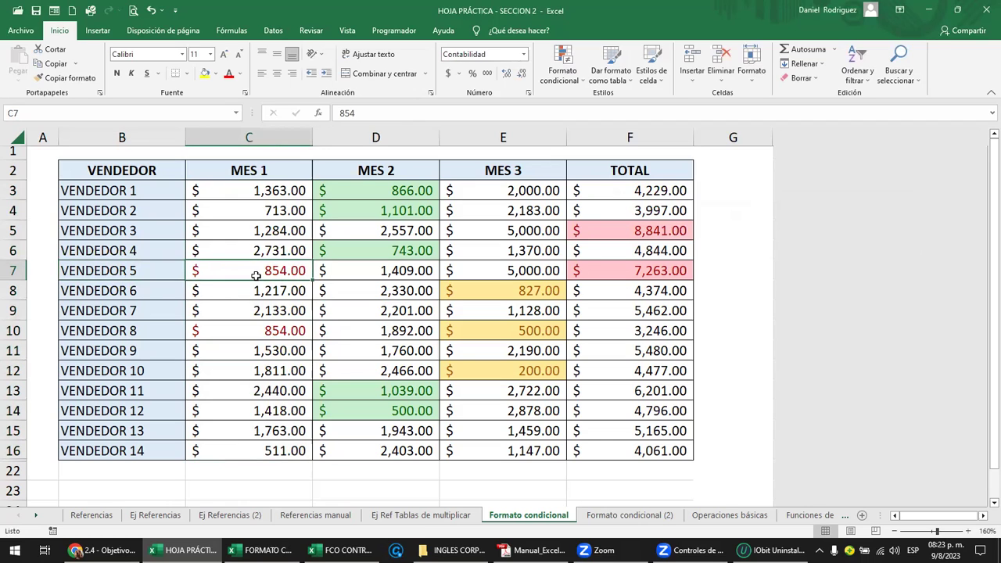
pyautogui.click(134, 192)
# Change the fill of the seller names B3:B16 from light blue to white.
pyautogui.moveTo(134, 191); pyautogui.dragTo(157, 451)
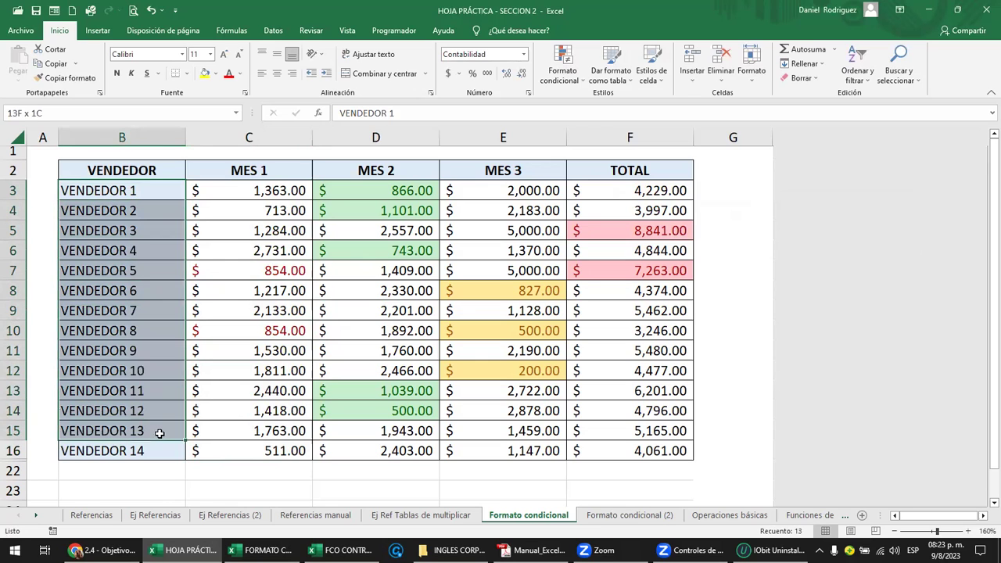
pyautogui.click(218, 78)
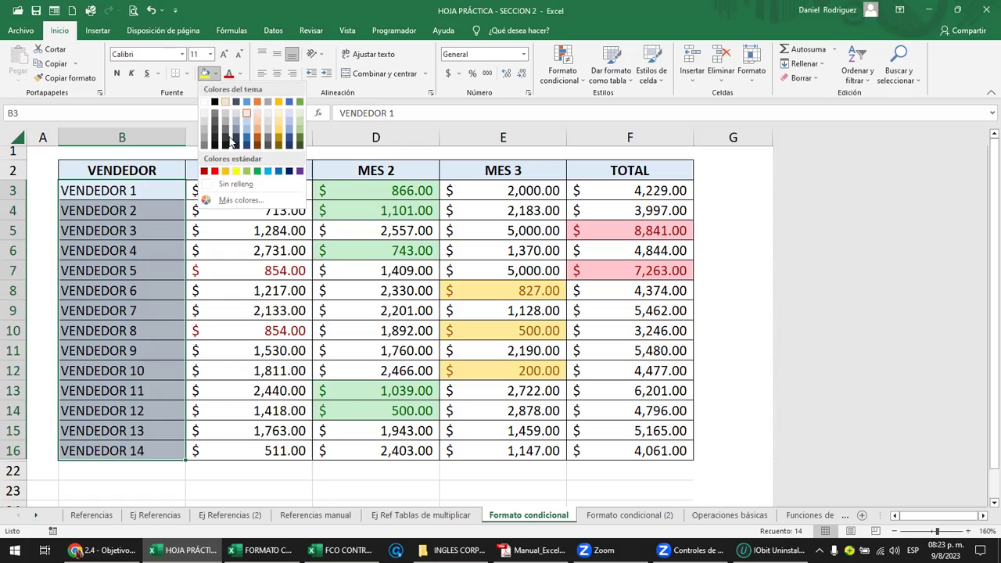
pyautogui.click(204, 108)
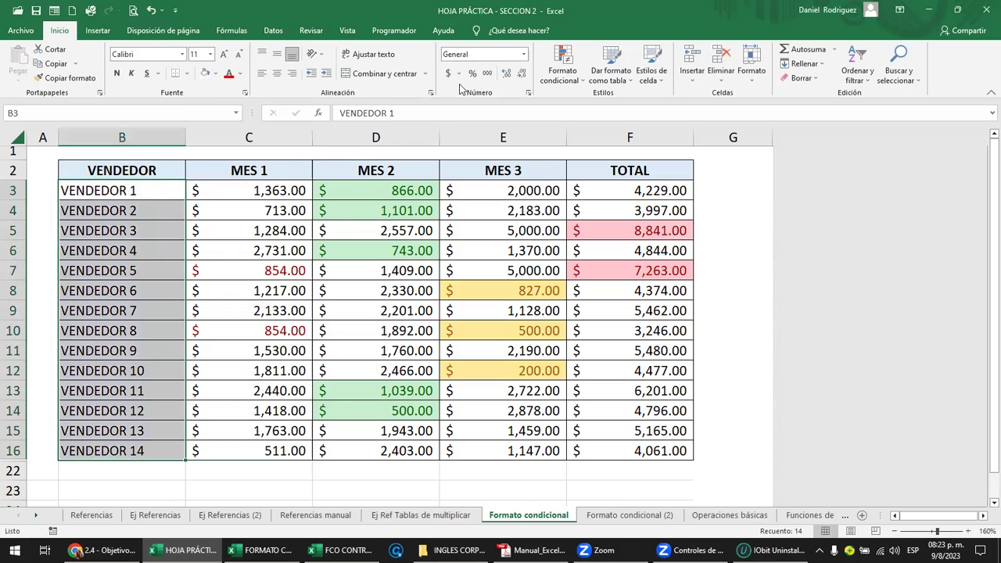
# Start a Texto que contiene rule for the names and clear its default criteria text.
pyautogui.click(575, 80)
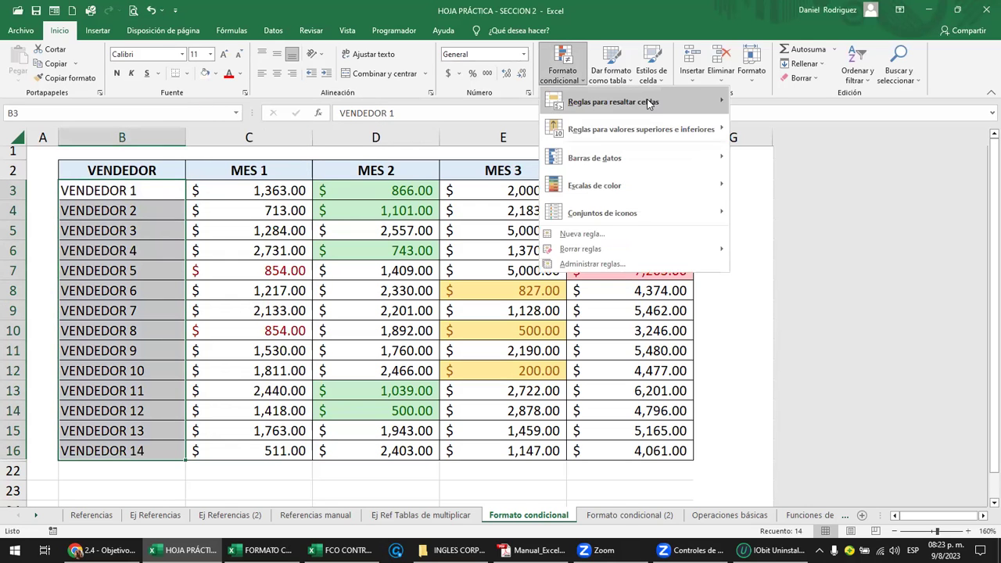
pyautogui.moveTo(649, 102)
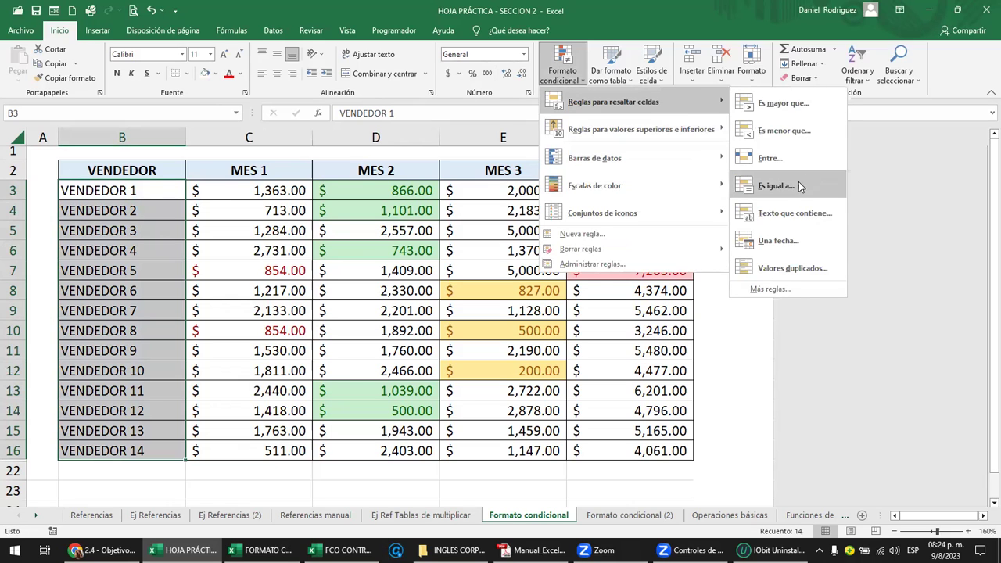
pyautogui.click(794, 213)
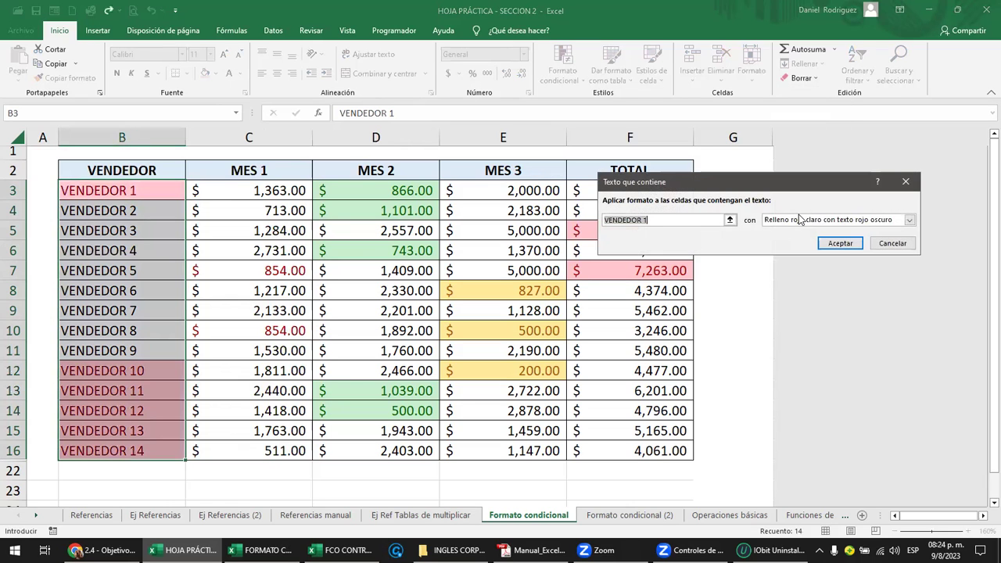
pyautogui.click(663, 220)
pyautogui.press('BackSpace')
pyautogui.press('BackSpace')
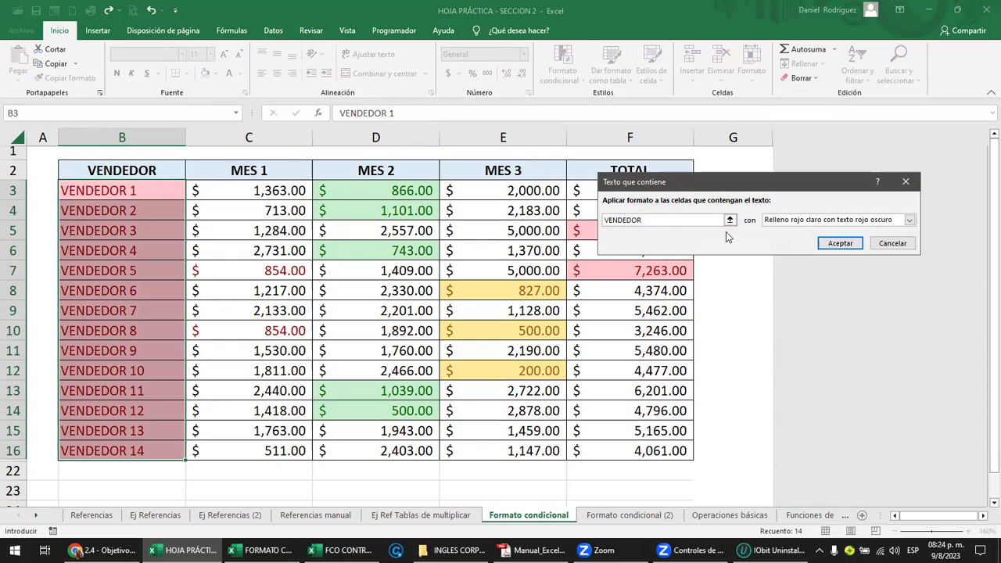
pyautogui.write(' 1')
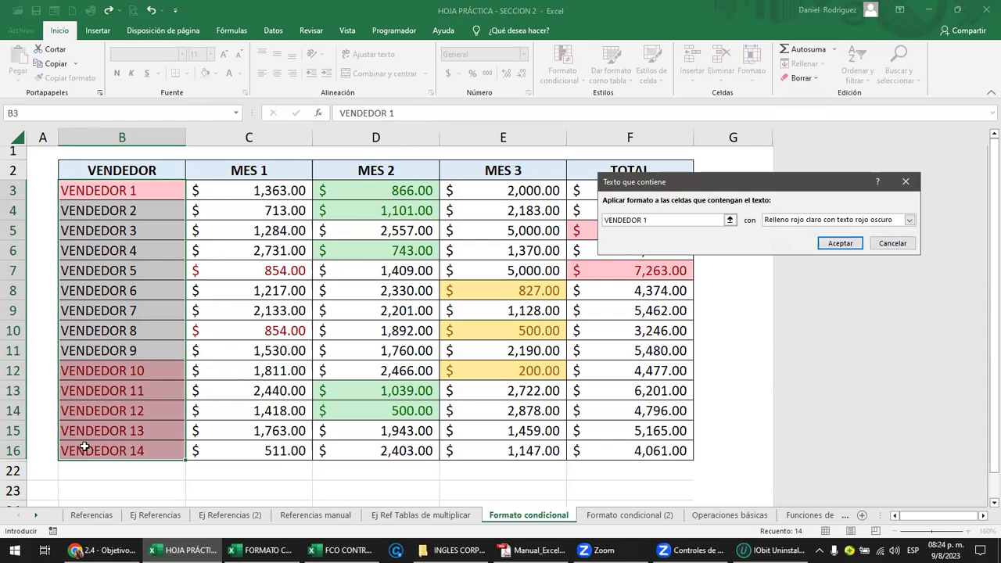
pyautogui.press('BackSpace')
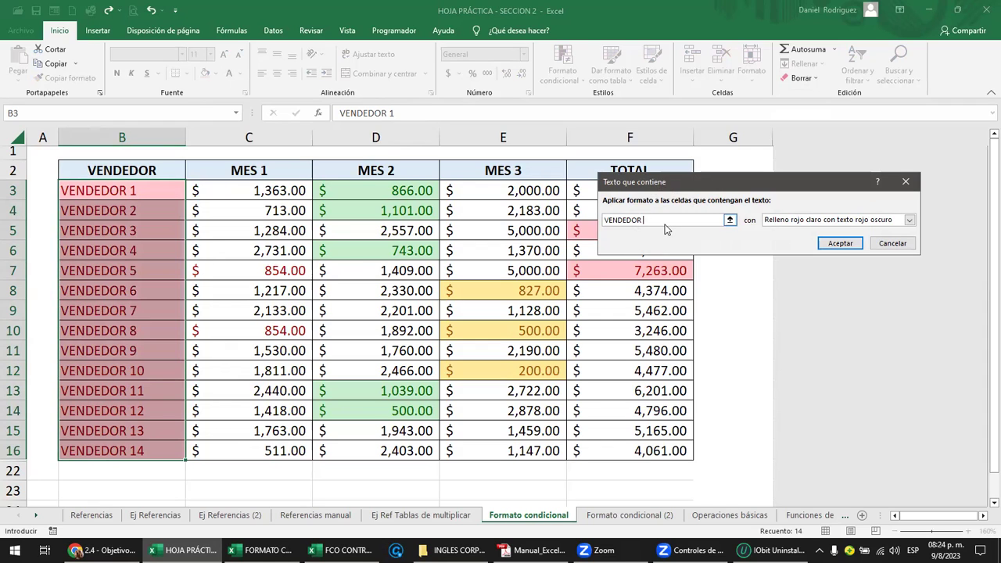
pyautogui.write('3')
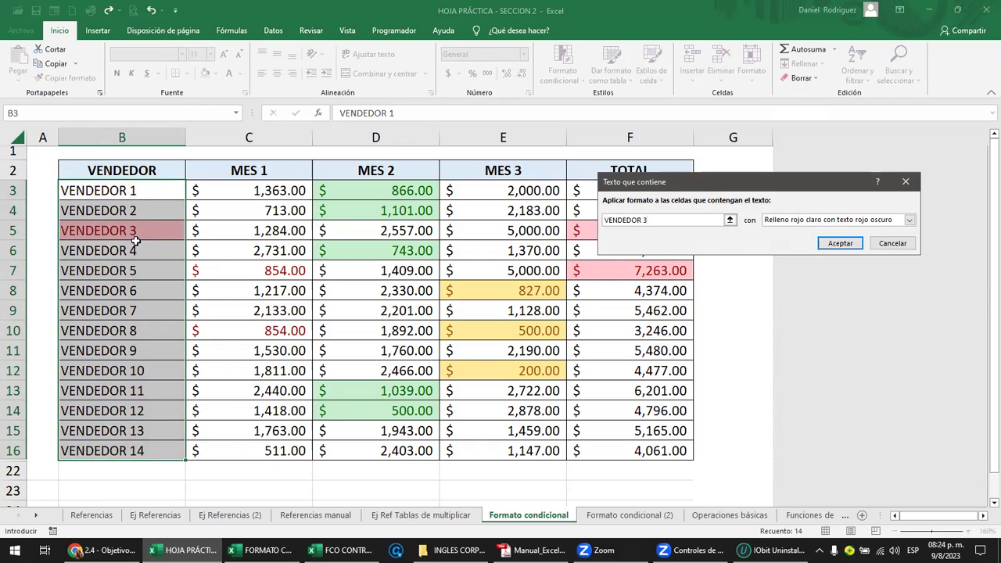
pyautogui.moveTo(666, 222); pyautogui.dragTo(579, 220)
pyautogui.press('BackSpace')
# Enter V* as the match text and apply light-red fill with dark red text.
pyautogui.write('V')
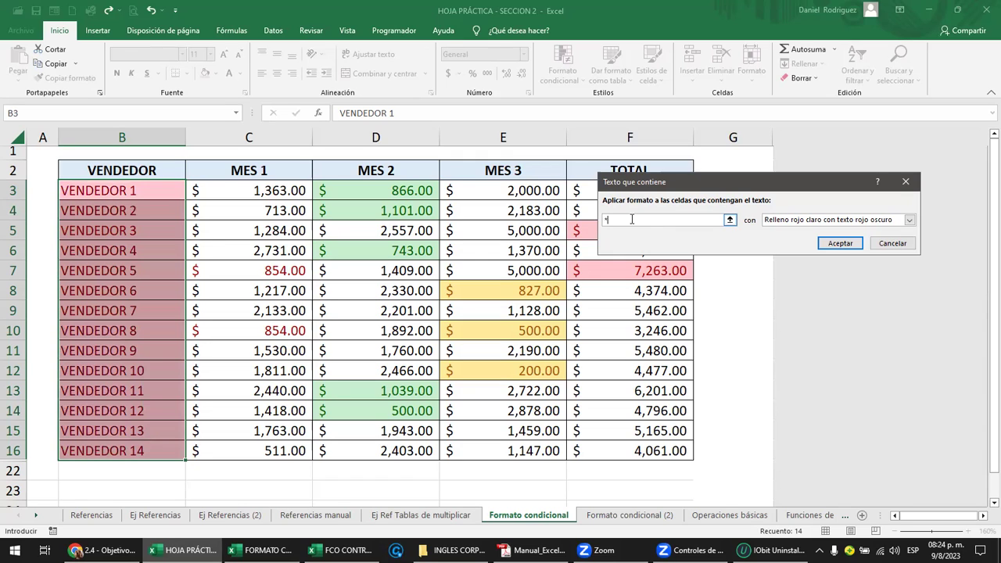
pyautogui.write('9')
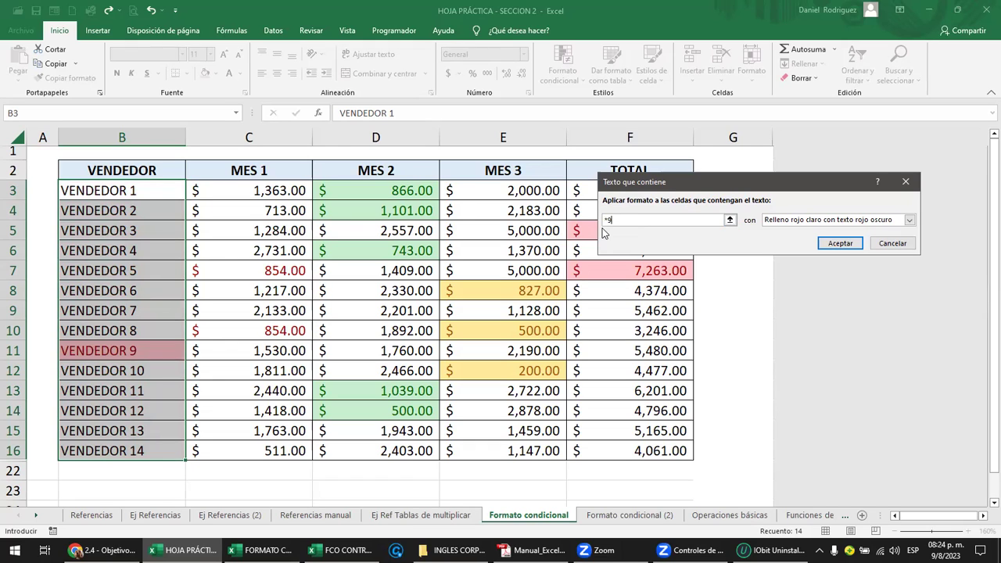
pyautogui.press('BackSpace')
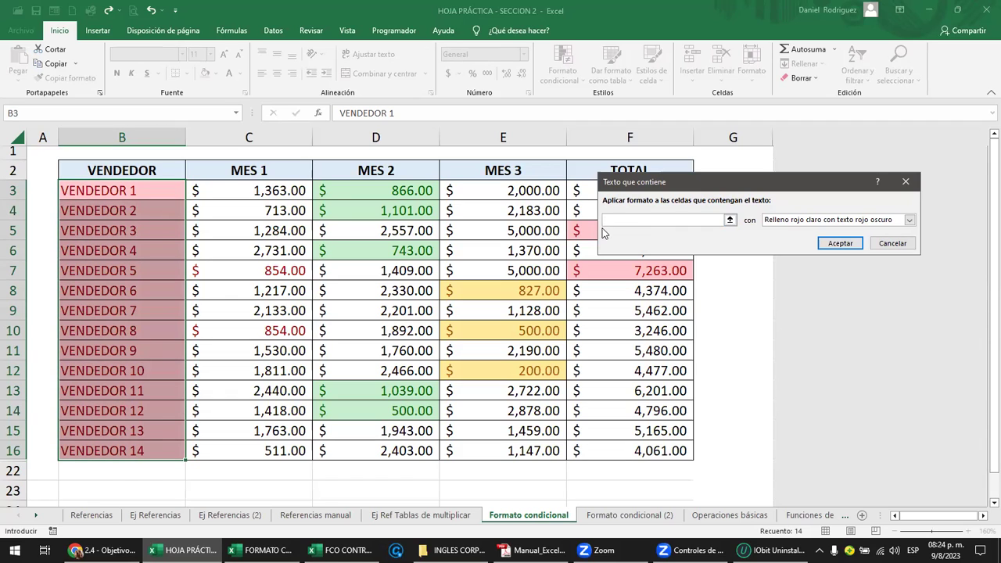
pyautogui.write('V')
pyautogui.write('*')
pyautogui.write('1')
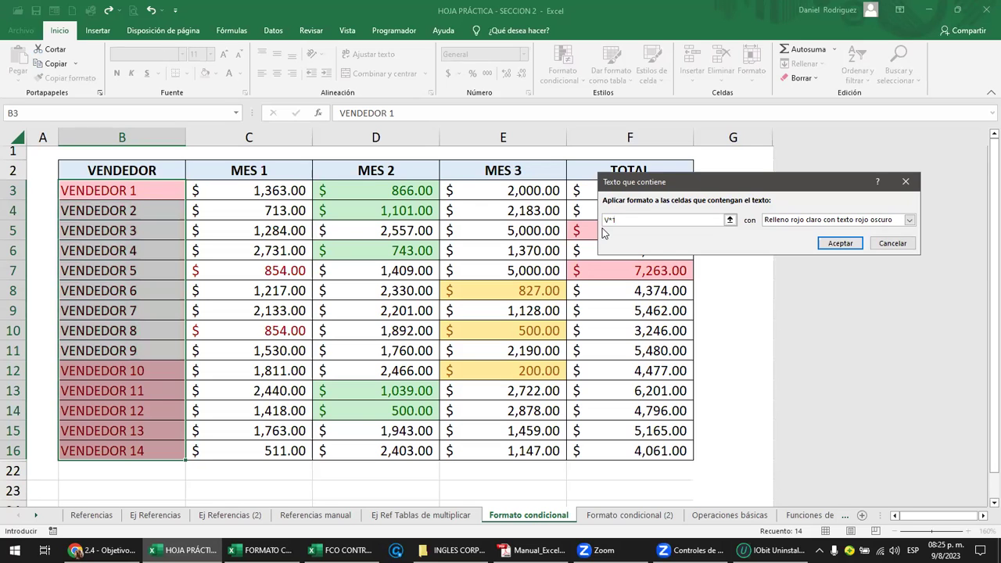
pyautogui.press('BackSpace')
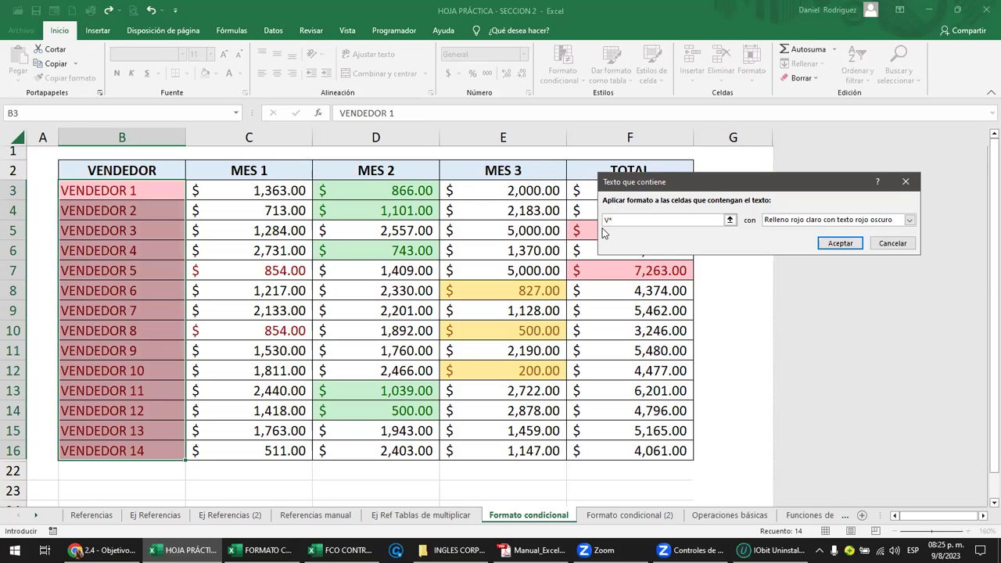
pyautogui.press('Return')
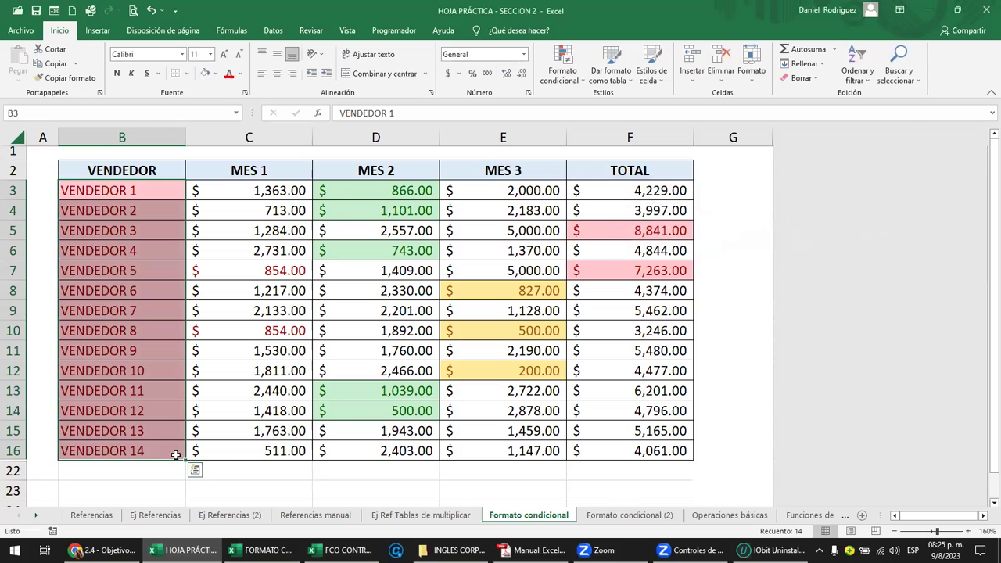
# Replace VENDEDOR 9 in cell B11 with JOSE.
pyautogui.click(124, 349)
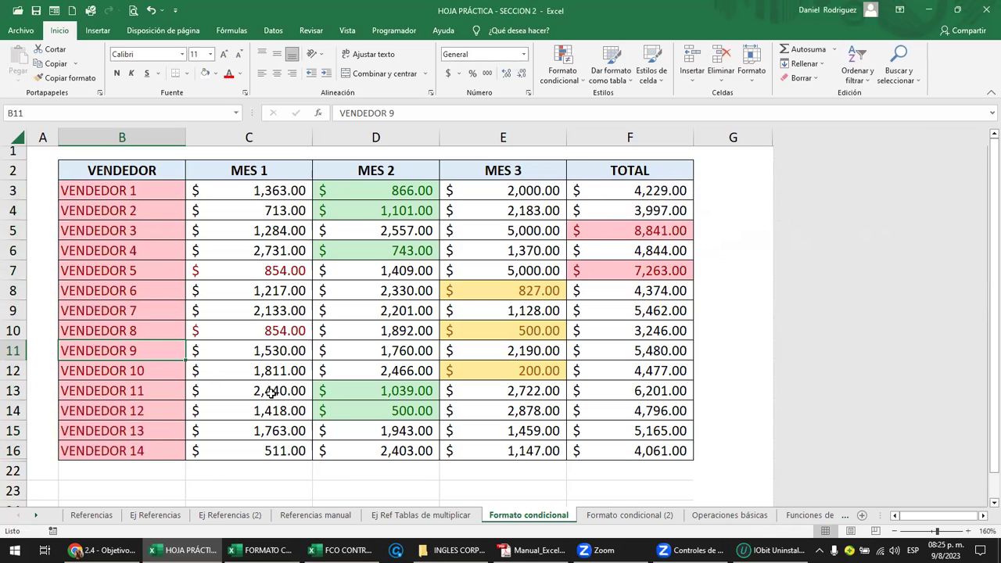
pyautogui.write('JOSE')
pyautogui.press('Return')
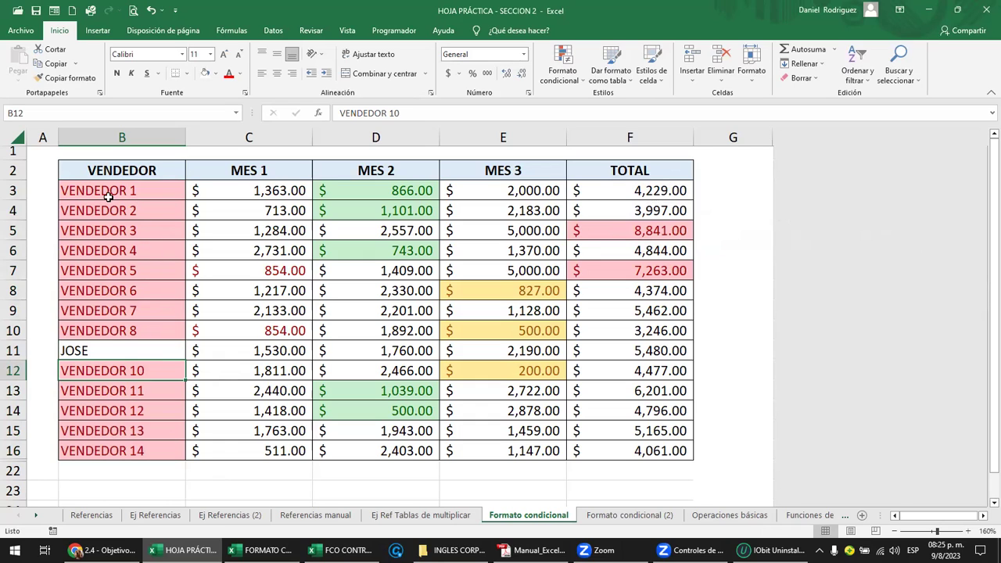
# Review names, MES values and totals across the table, then select the names B3:B16.
pyautogui.click(104, 195)
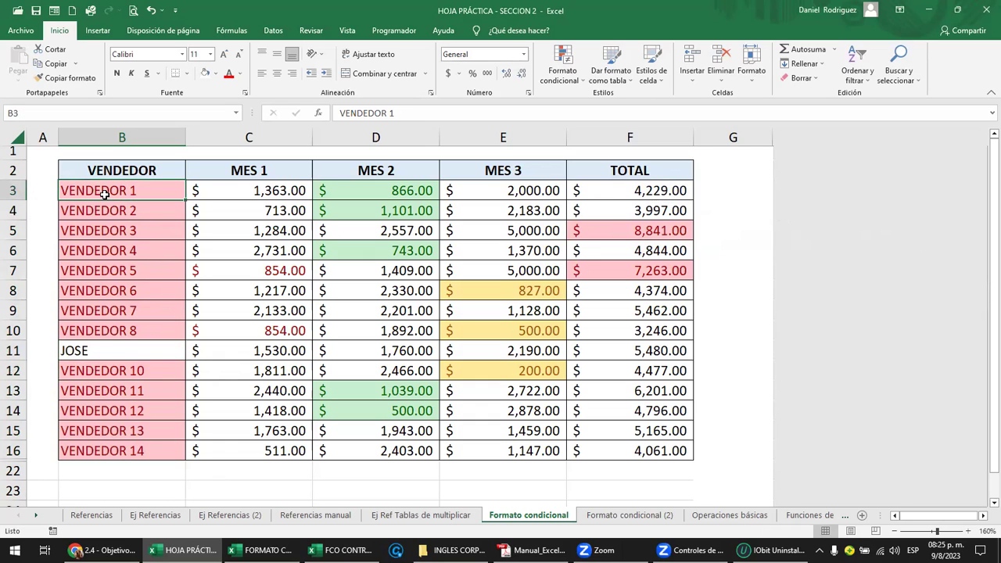
pyautogui.click(368, 195)
pyautogui.click(404, 254)
pyautogui.click(495, 299)
pyautogui.click(642, 273)
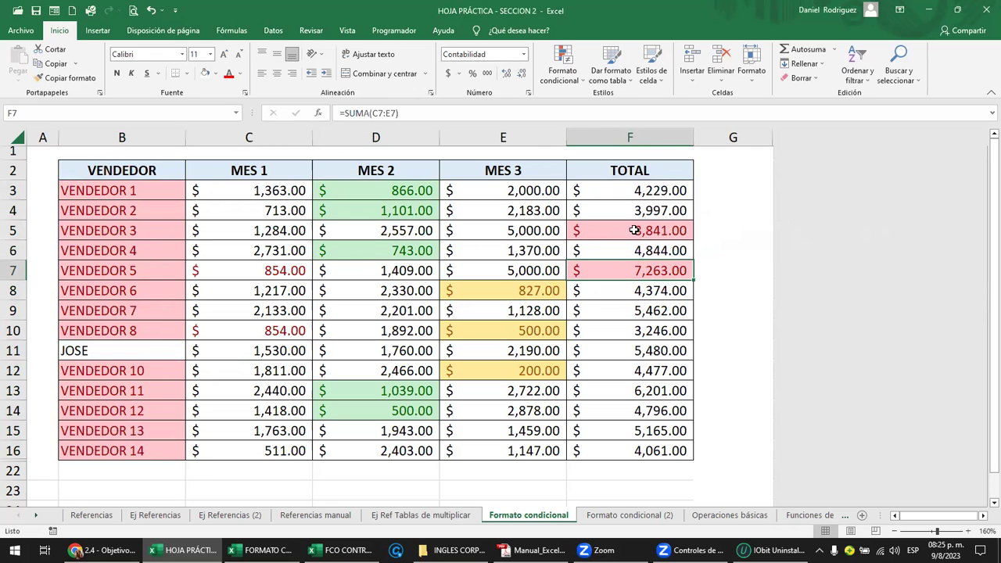
pyautogui.click(634, 232)
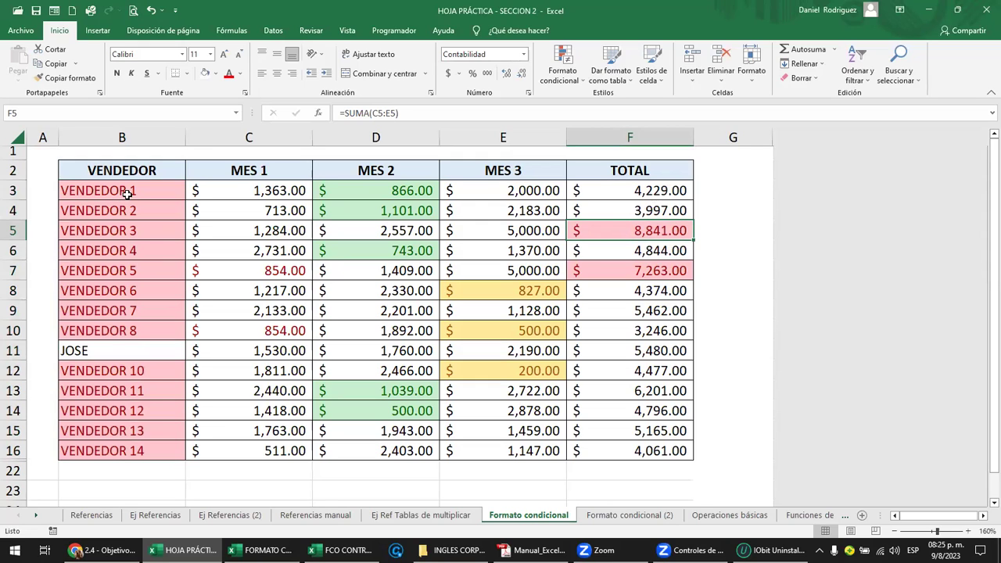
pyautogui.click(127, 194)
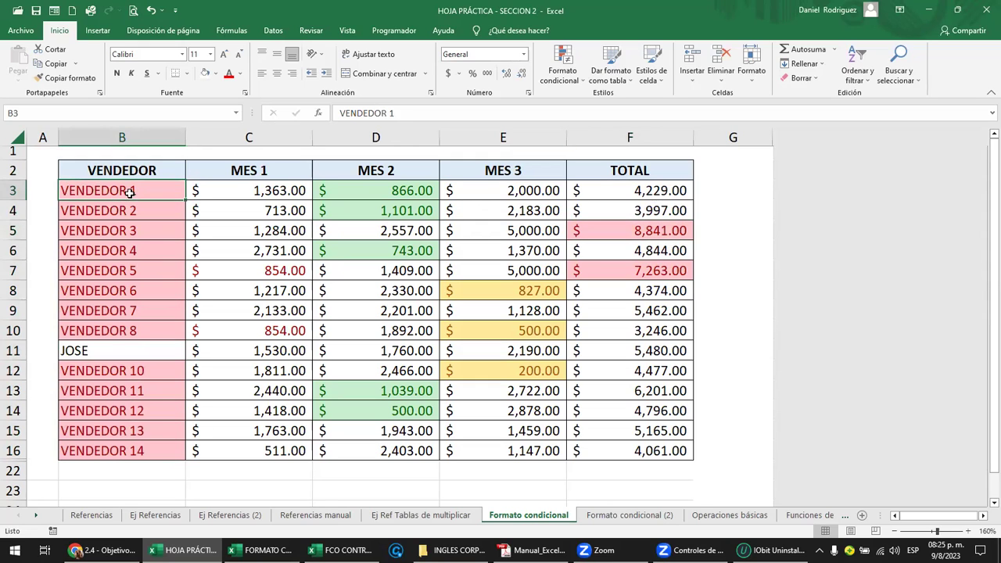
pyautogui.click(134, 230)
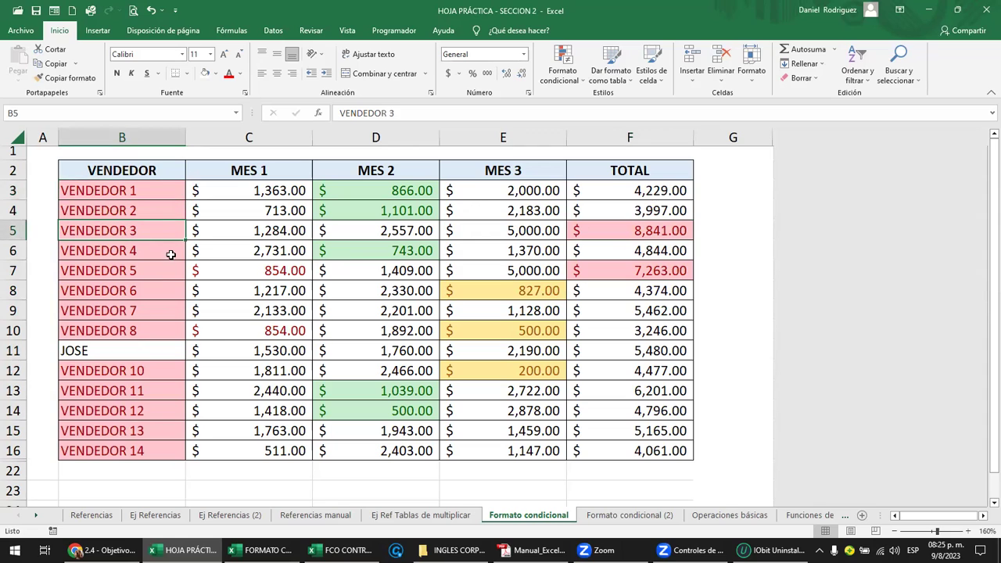
pyautogui.click(136, 432)
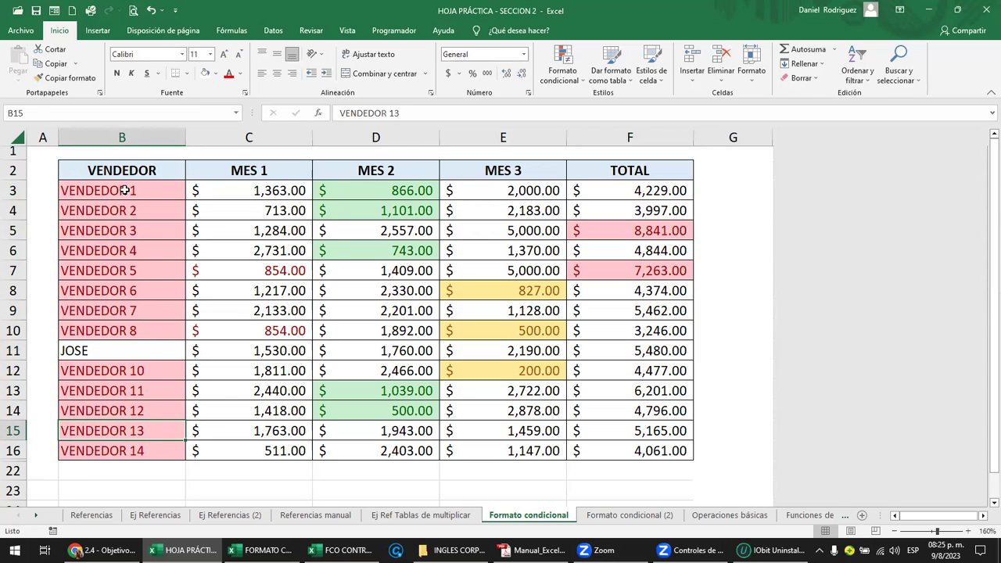
pyautogui.moveTo(125, 190); pyautogui.dragTo(161, 451)
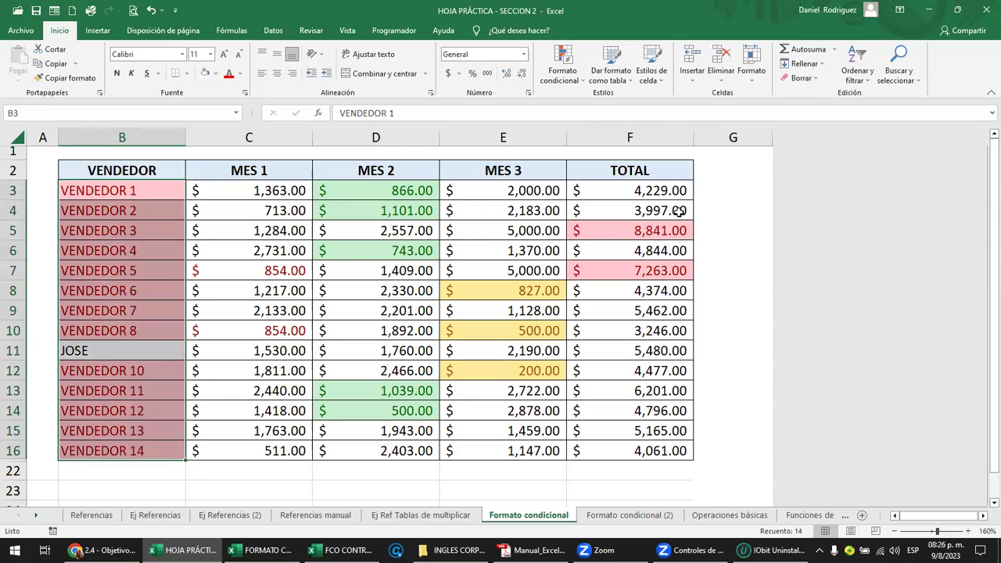
# Bring up and dismiss the Formato condicional menu while checking names in B3, B4 and B6, then reopen it.
pyautogui.click(573, 81)
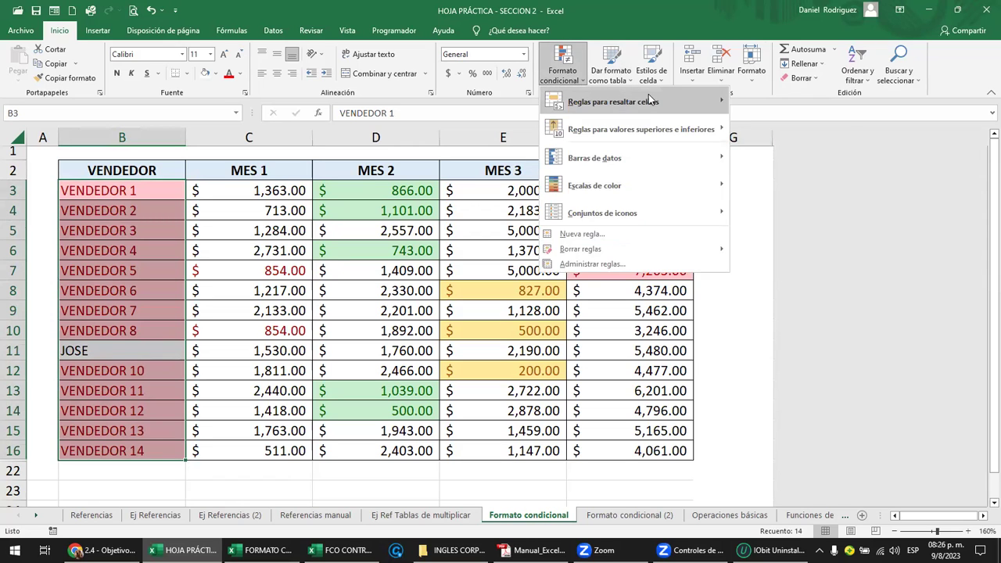
pyautogui.click(442, 335)
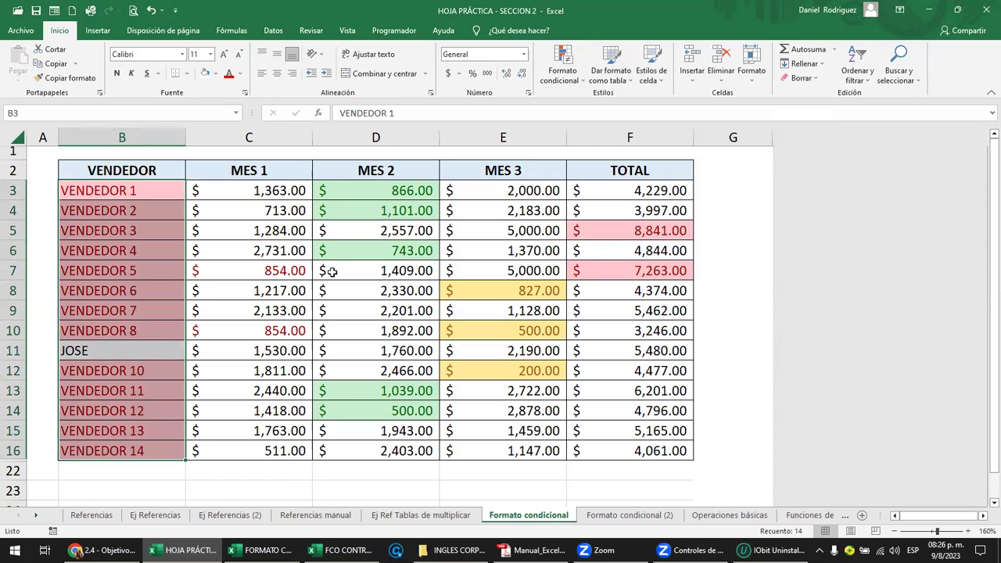
pyautogui.click(142, 254)
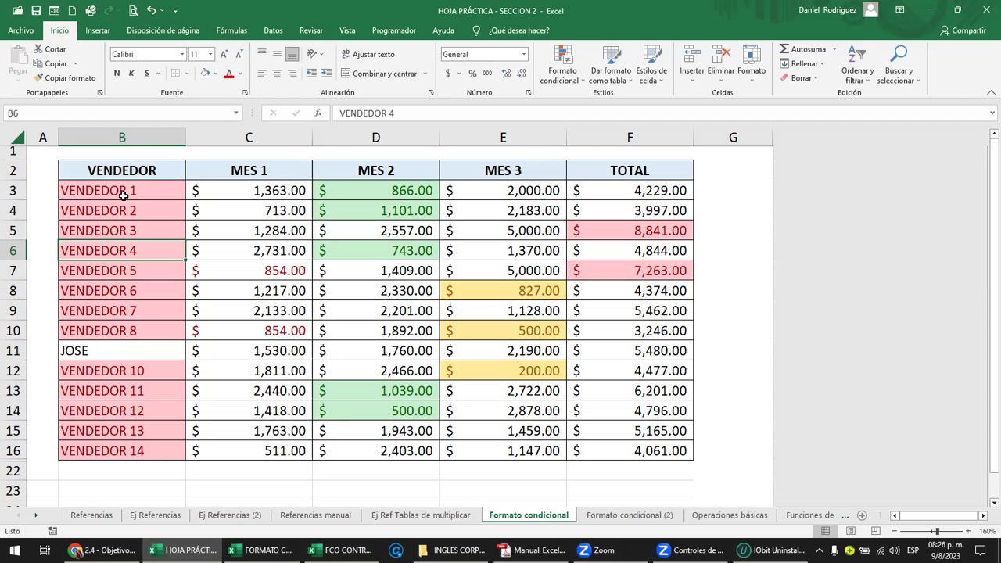
pyautogui.click(123, 195)
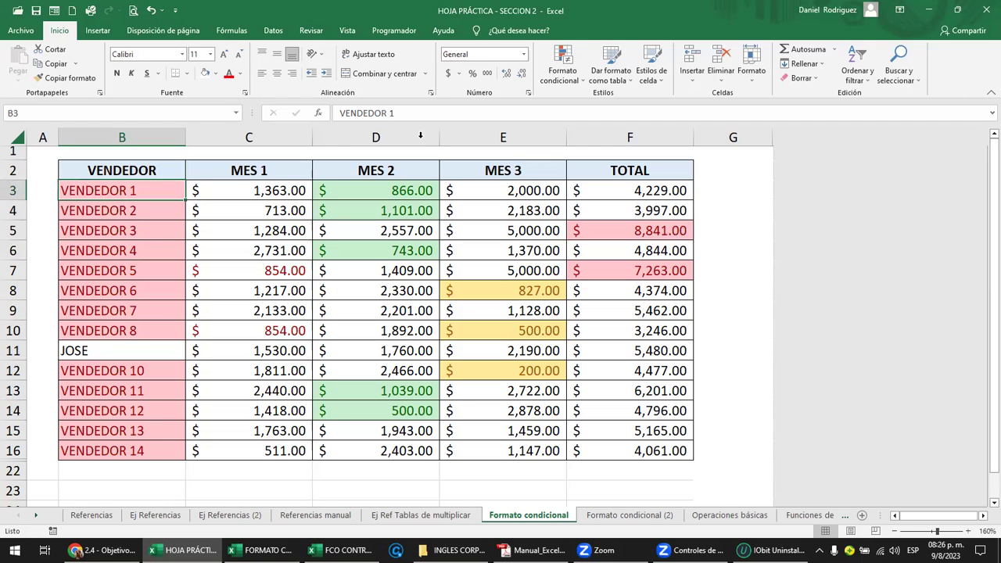
pyautogui.click(578, 74)
pyautogui.moveTo(589, 102)
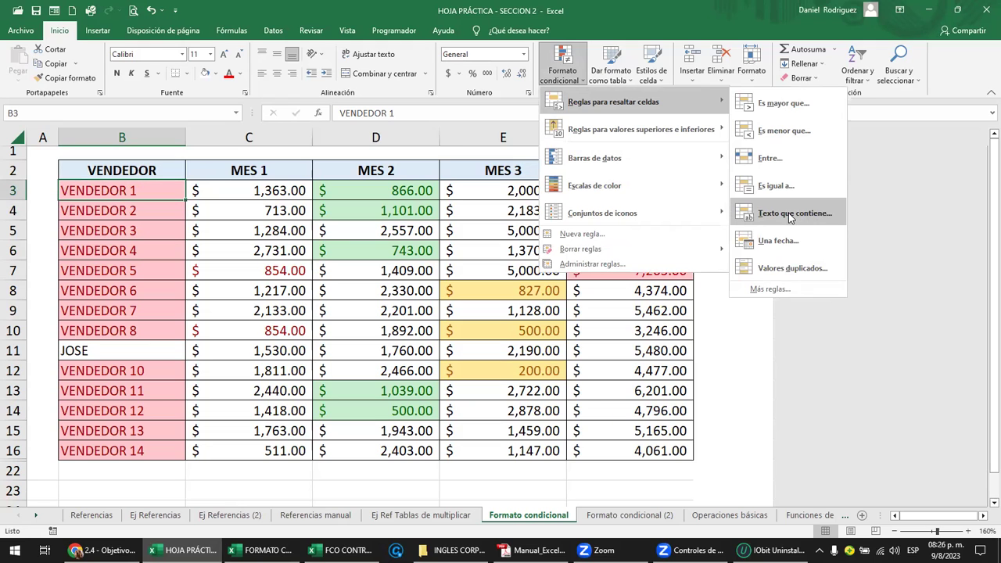
pyautogui.click(150, 259)
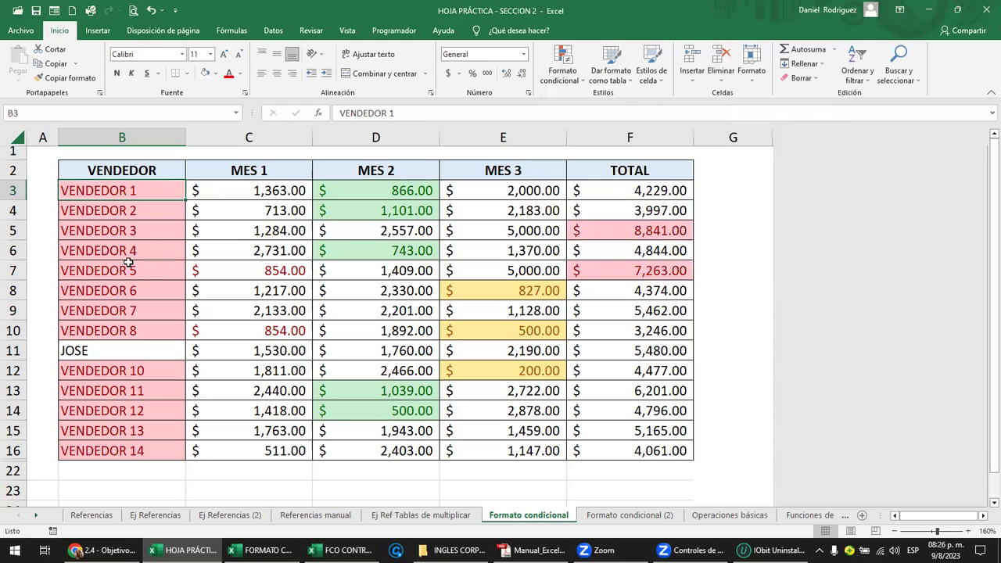
pyautogui.click(111, 213)
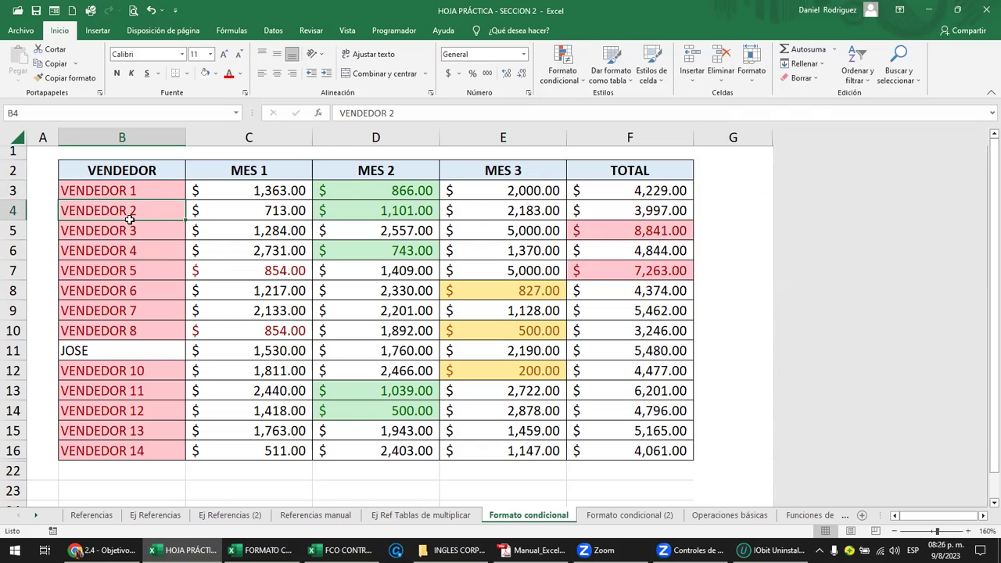
pyautogui.click(563, 74)
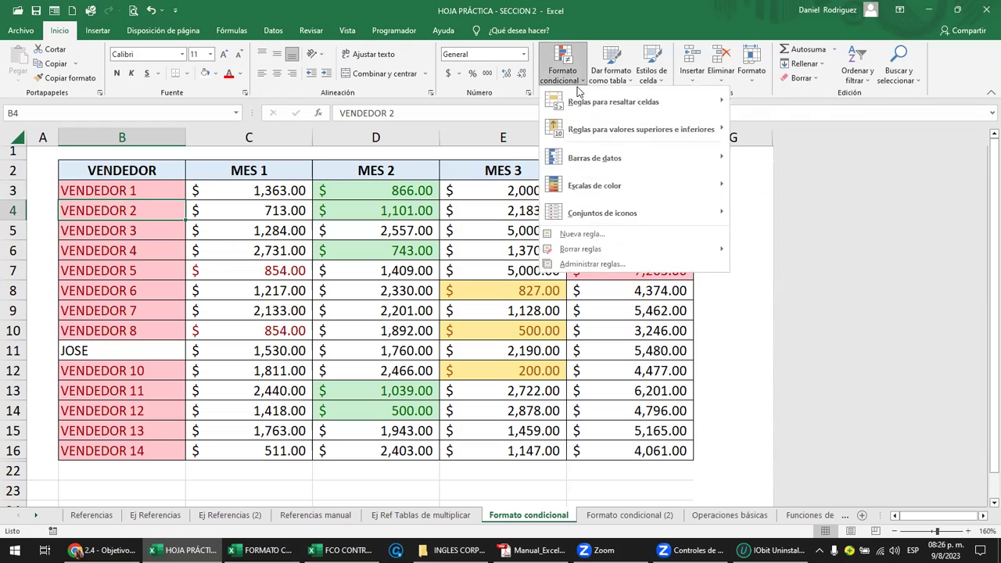
# In Administrar reglas, select the 'El valor de celda contiene V*' rule applied to B3:B16.
pyautogui.click(585, 265)
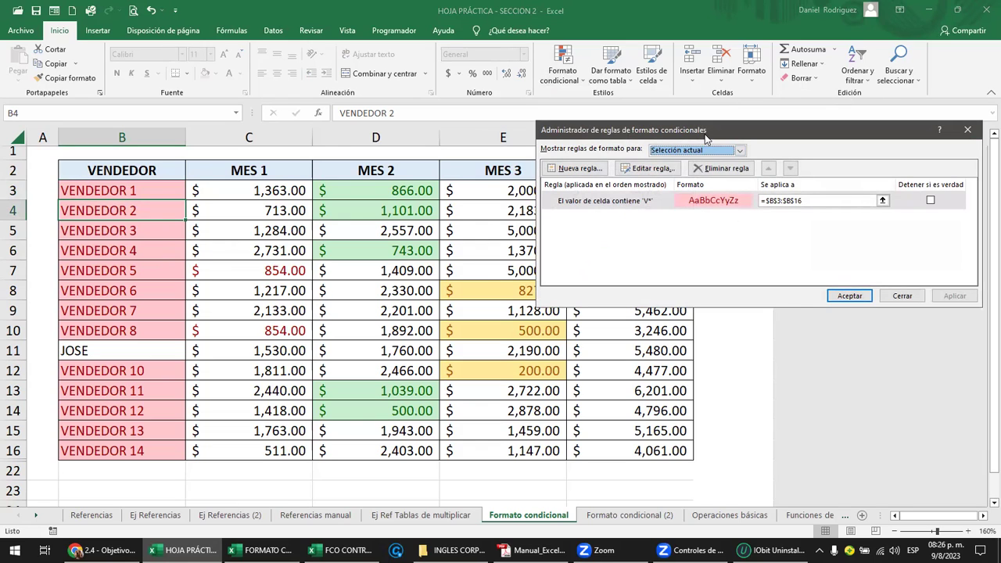
pyautogui.moveTo(703, 134); pyautogui.dragTo(562, 134)
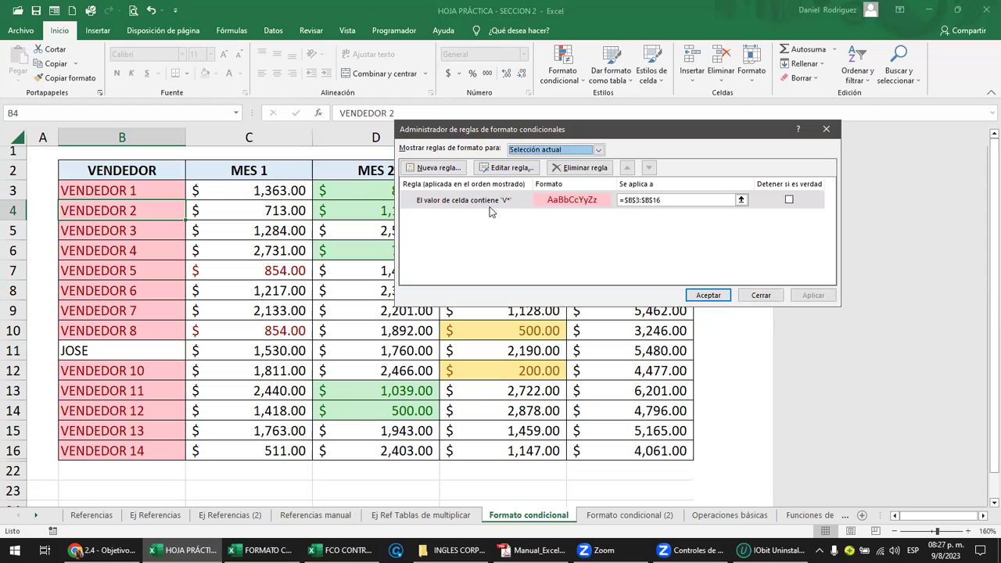
pyautogui.click(491, 204)
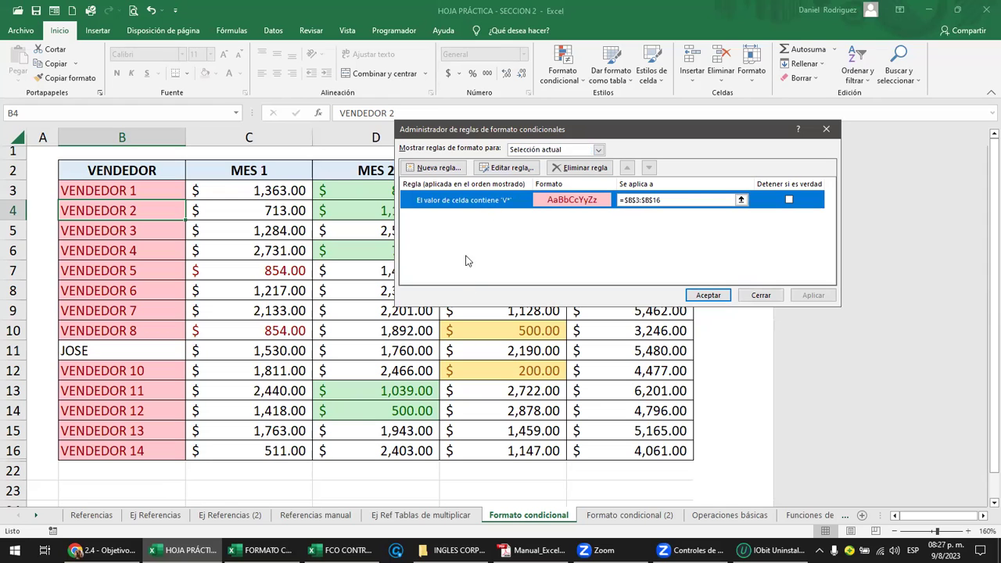
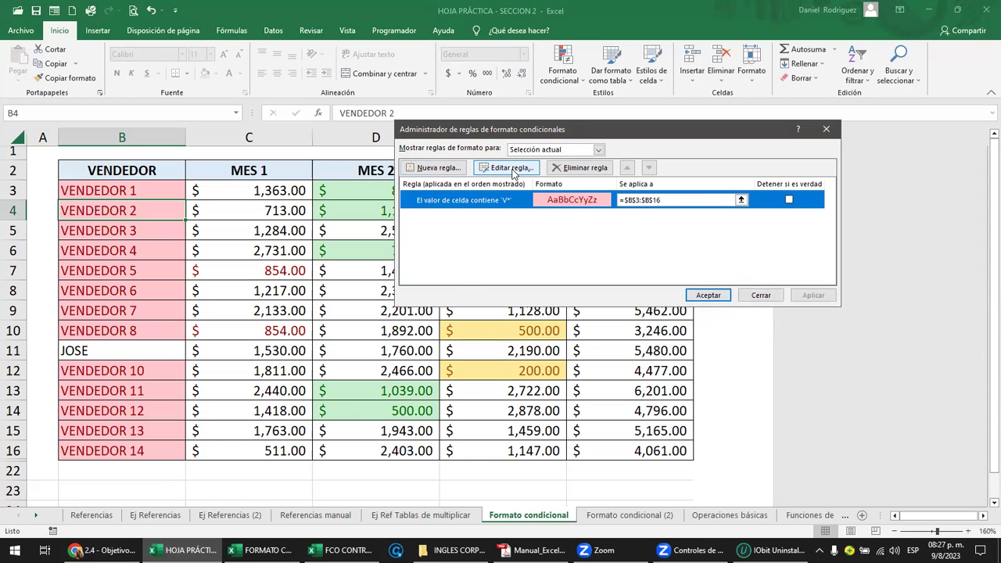
# Delete the 'V*' highlight rule, then copy VENDEDOR 8 from B10 into B11.
pyautogui.click(581, 168)
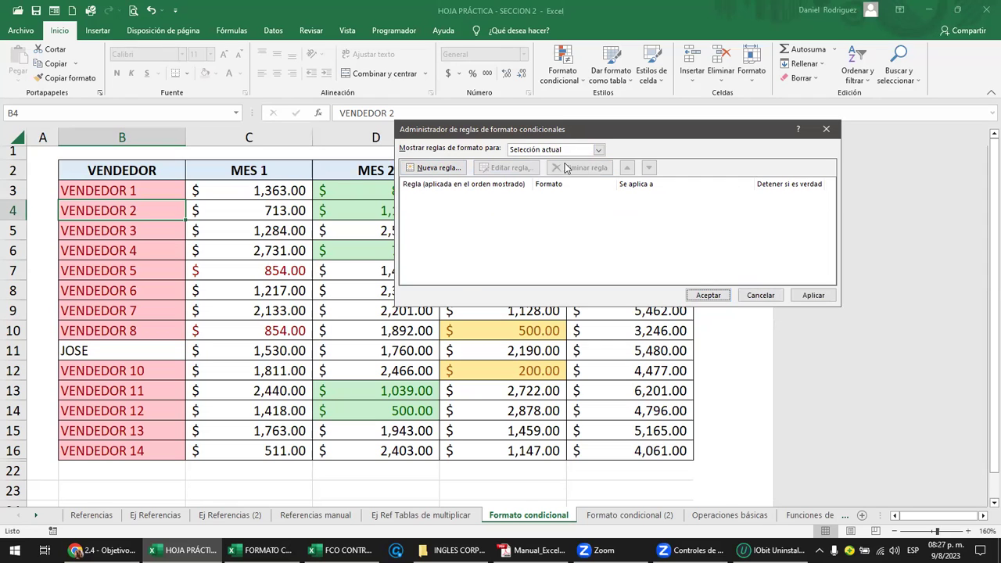
pyautogui.click(713, 294)
pyautogui.click(132, 350)
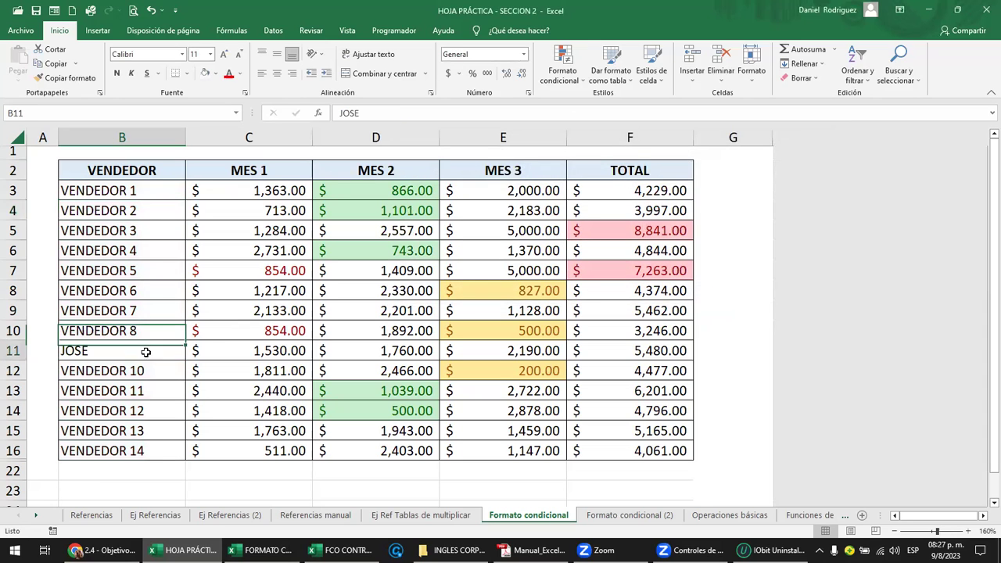
pyautogui.press('Up')
pyautogui.hotkey('ctrl', 'c')
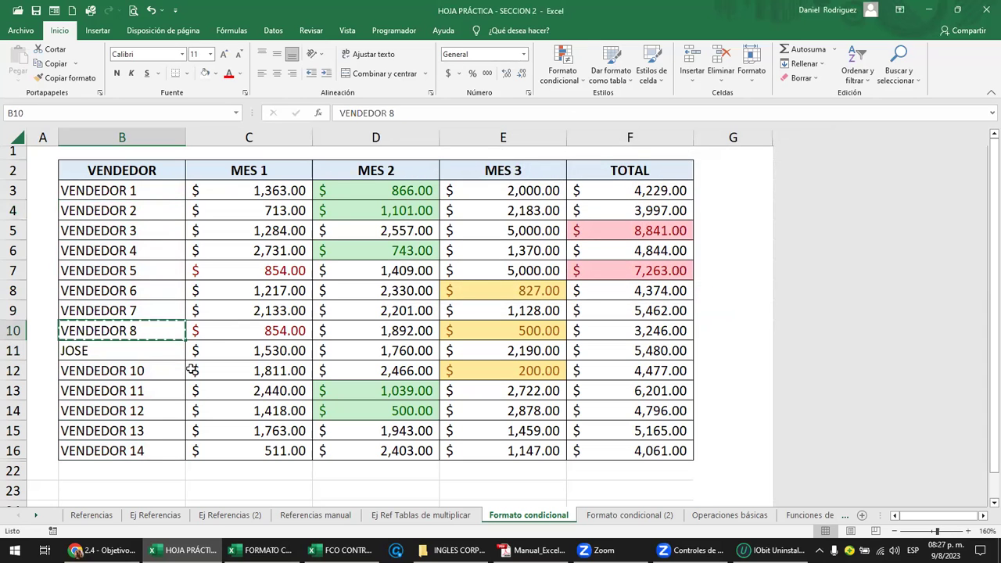
pyautogui.press('Down')
pyautogui.hotkey('ctrl', 'v')
# Change B11 to read VENDEDOR 9 and select the seller names in B3:B16.
pyautogui.press('F2')
pyautogui.press('BackSpace')
pyautogui.write('9')
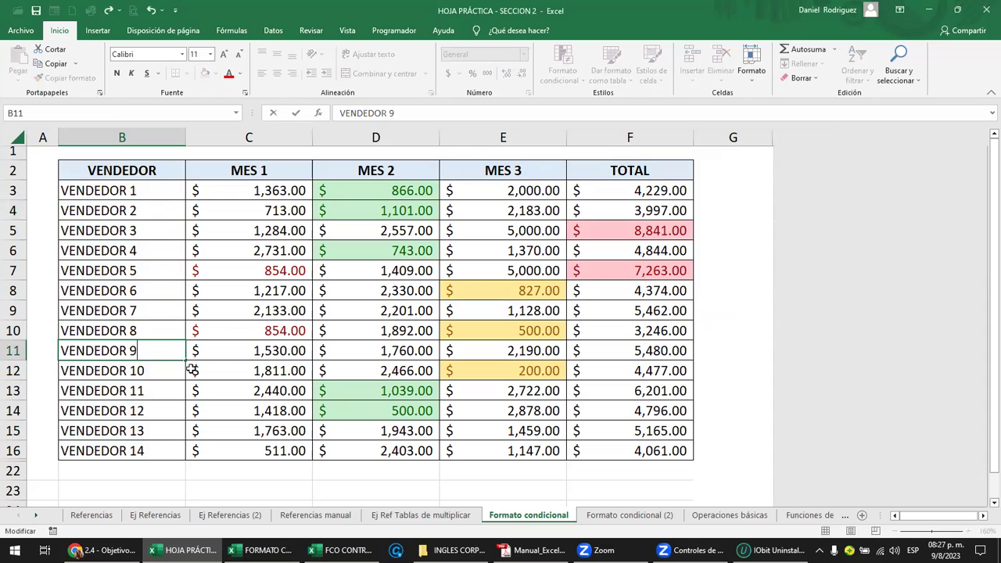
pyautogui.press('Return')
pyautogui.moveTo(134, 192); pyautogui.dragTo(161, 450)
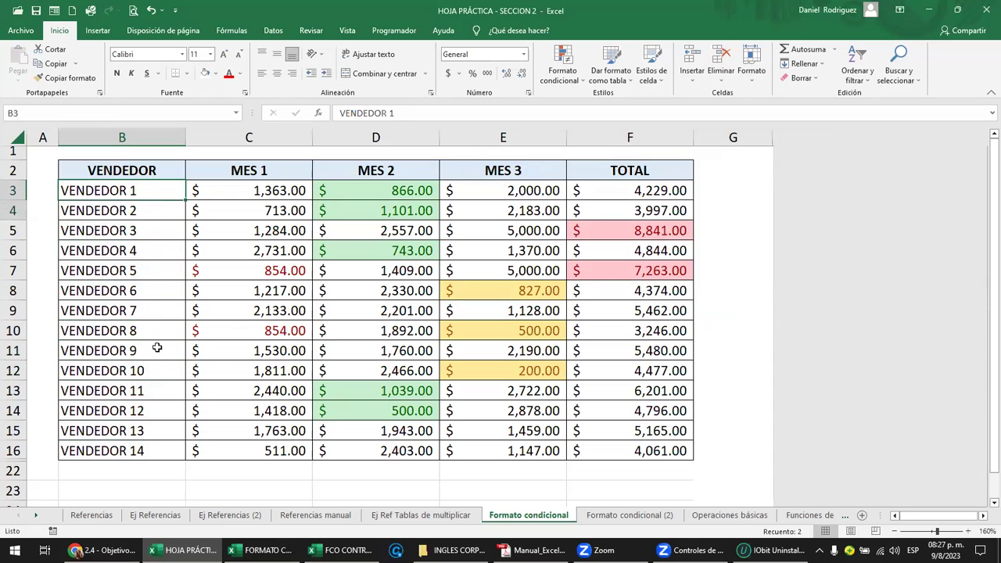
# Start a Texto que contiene rule on B3:B16 with light red fill, replacing the sample text with V.
pyautogui.click(562, 69)
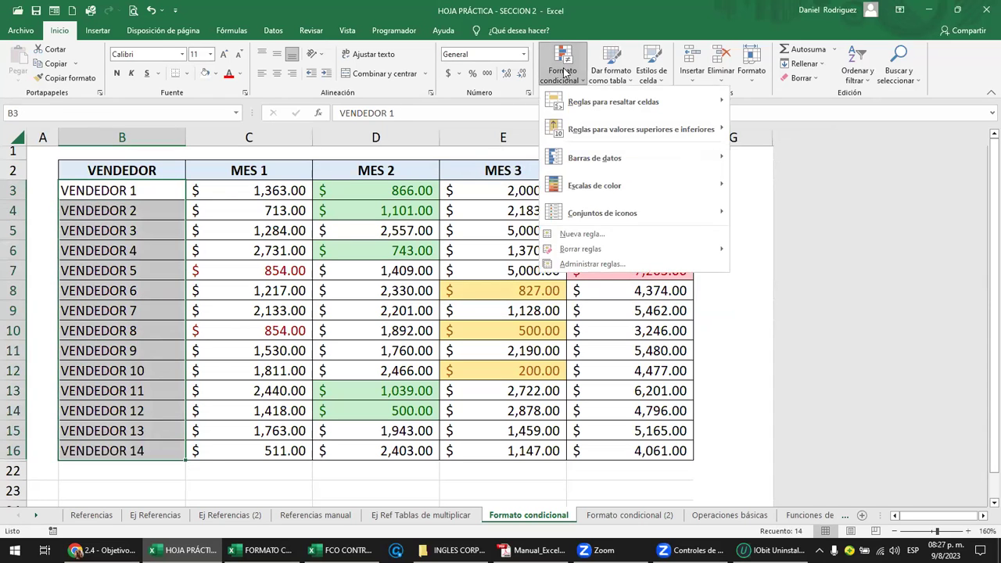
pyautogui.moveTo(636, 95)
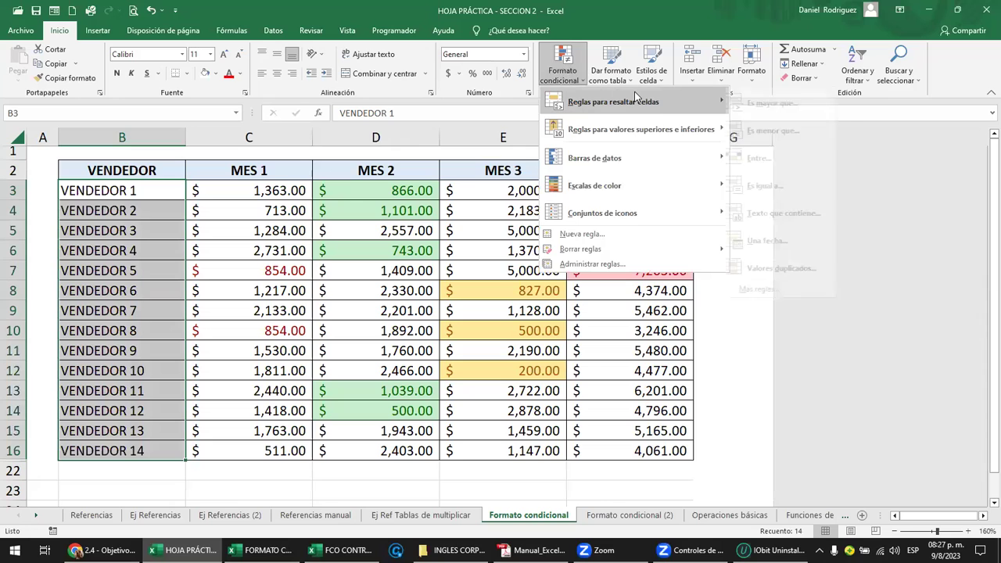
pyautogui.click(815, 212)
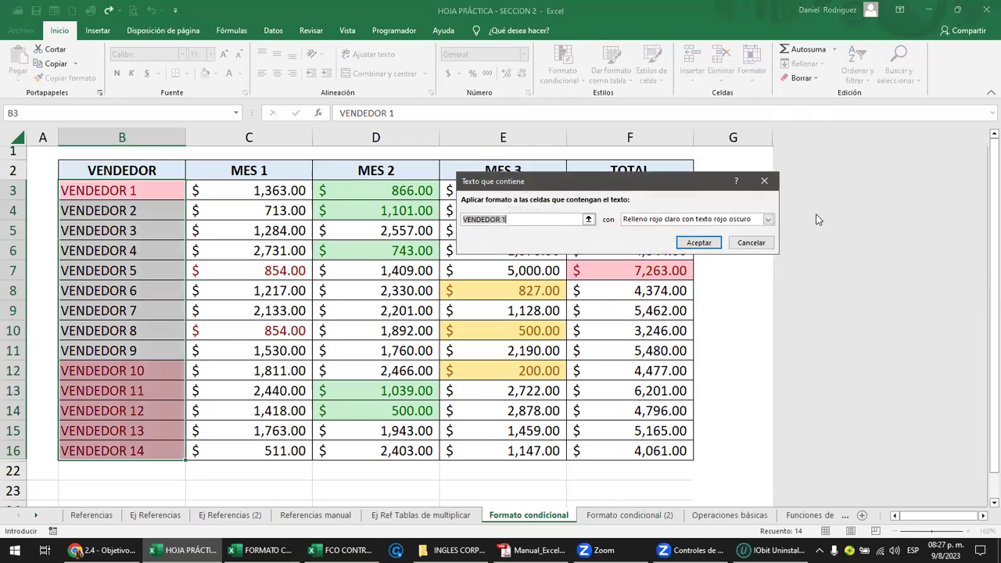
pyautogui.click(534, 222)
pyautogui.doubleClick(532, 219)
pyautogui.press('BackSpace')
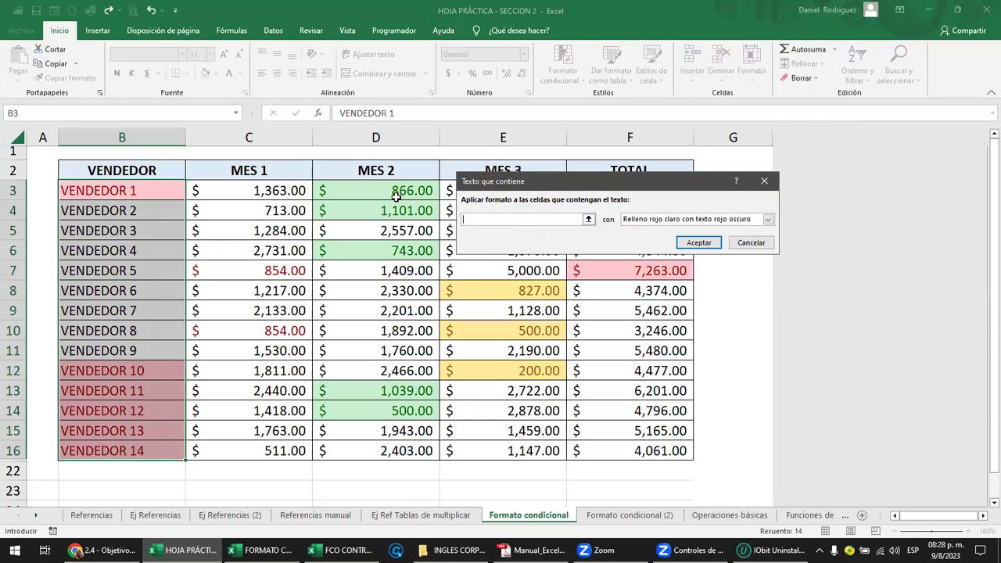
pyautogui.write('V')
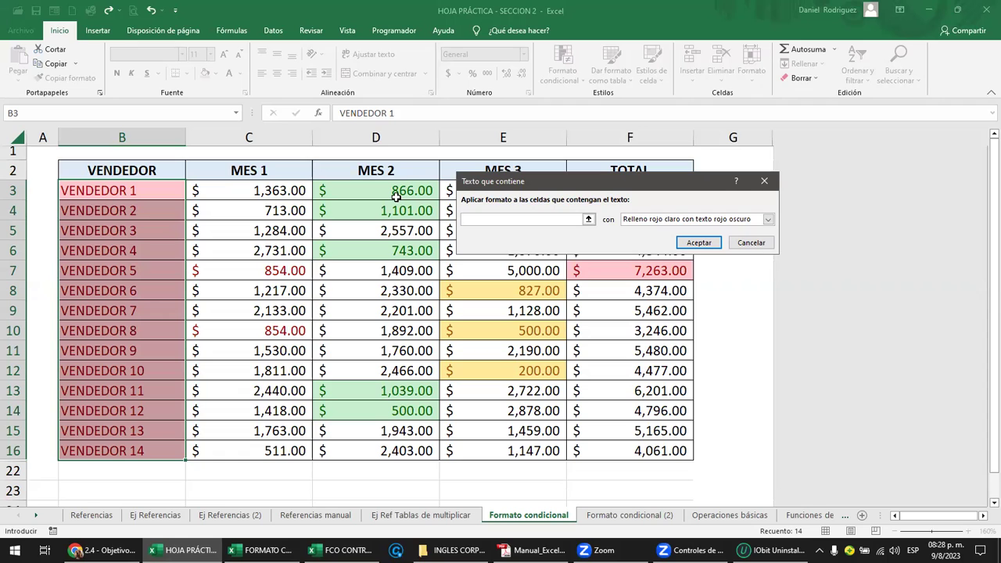
# Try the wildcard patterns V*3 and then V*4, watching the preview in column B.
pyautogui.write('B')
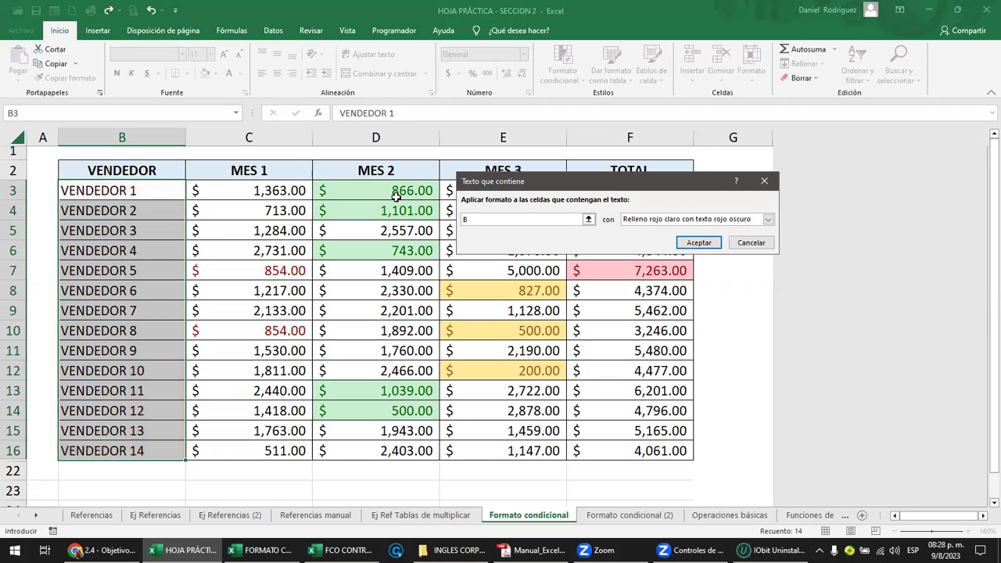
pyautogui.press('BackSpace')
pyautogui.write('V*')
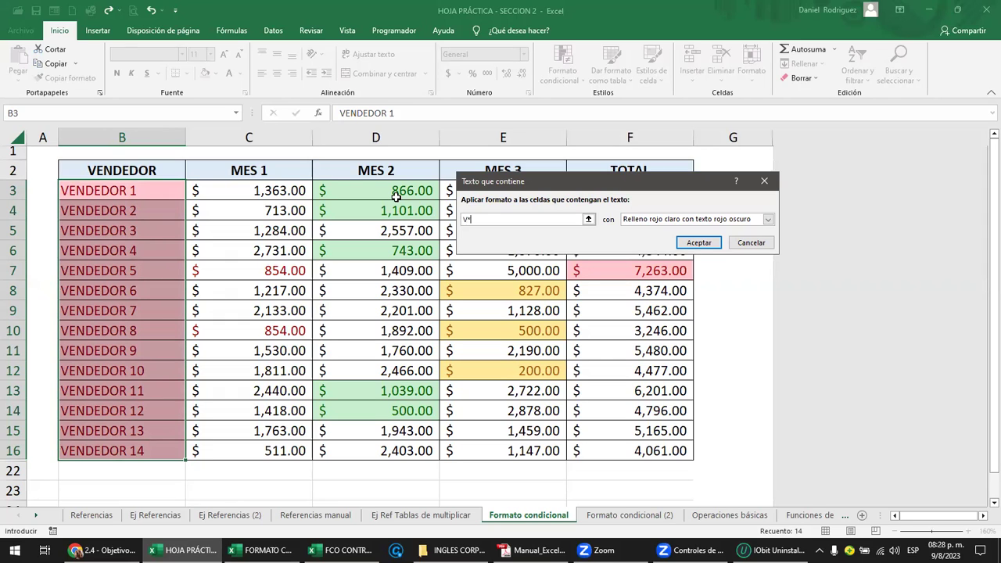
pyautogui.write('3')
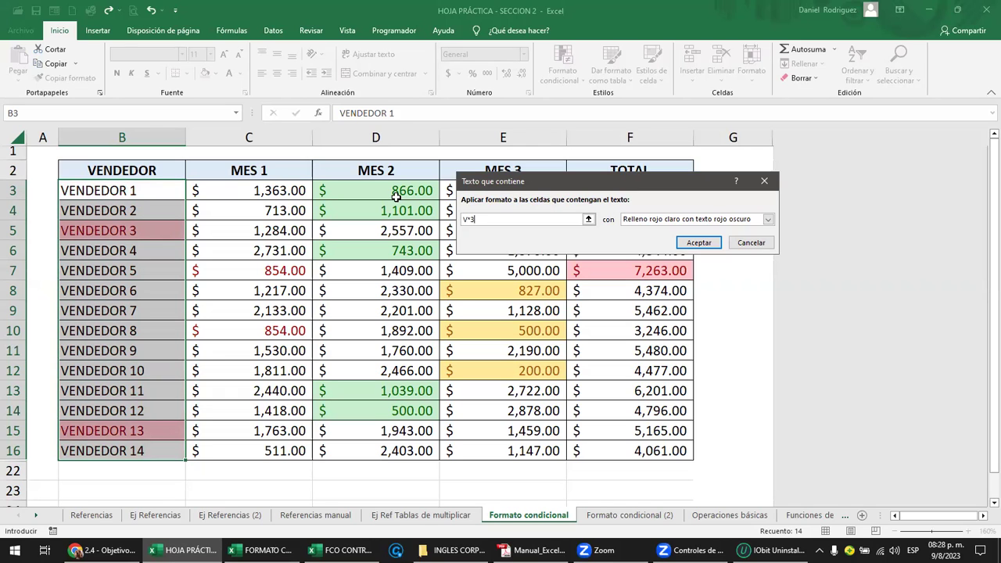
pyautogui.press('BackSpace')
pyautogui.write('4')
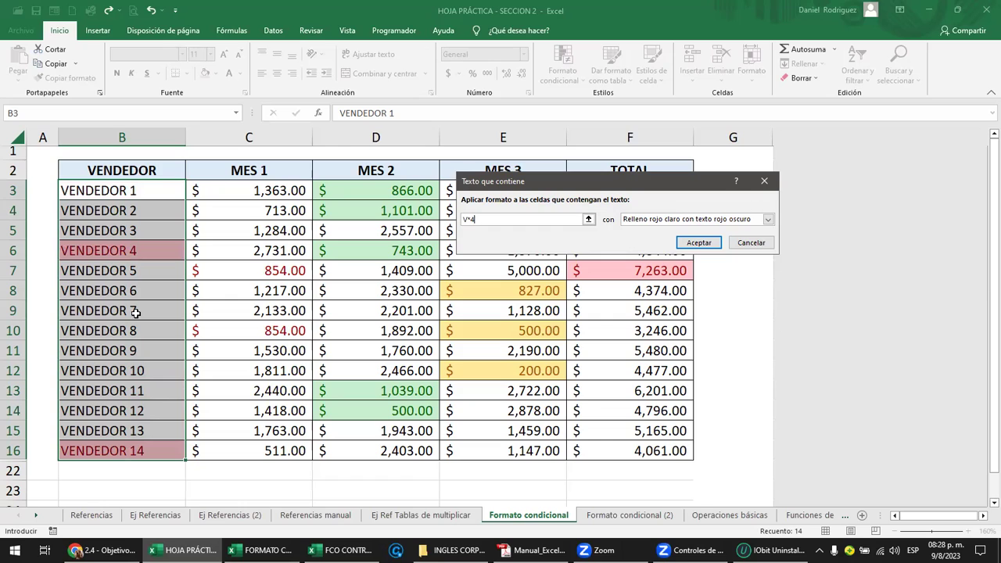
pyautogui.moveTo(489, 221); pyautogui.dragTo(412, 224)
# Test the pattern ?E*, then change it to ?A* and accept the text-contains rule.
pyautogui.press('BackSpace')
pyautogui.write('v')
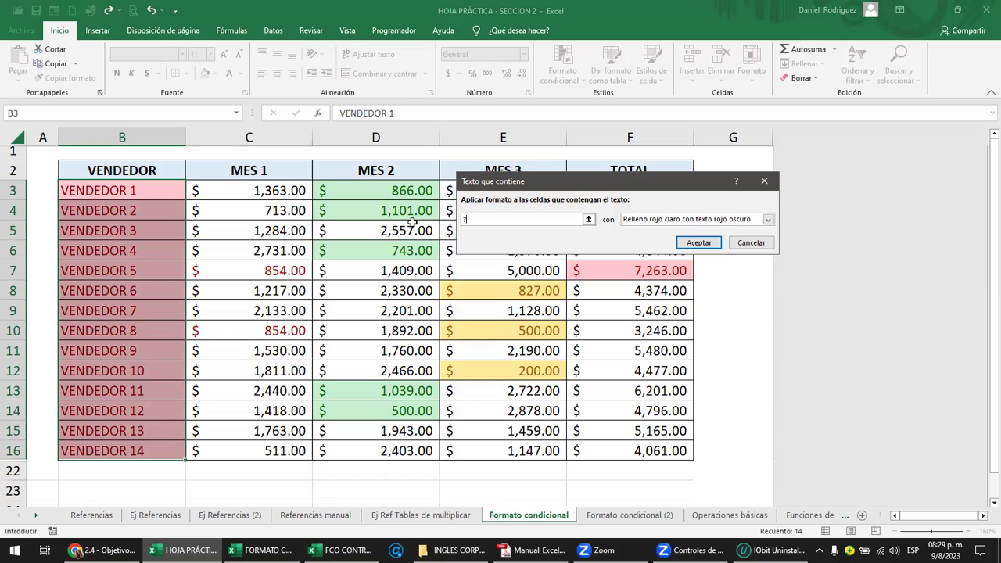
pyautogui.write('E')
pyautogui.write('*')
pyautogui.press('BackSpace')
pyautogui.press('BackSpace')
pyautogui.write('A')
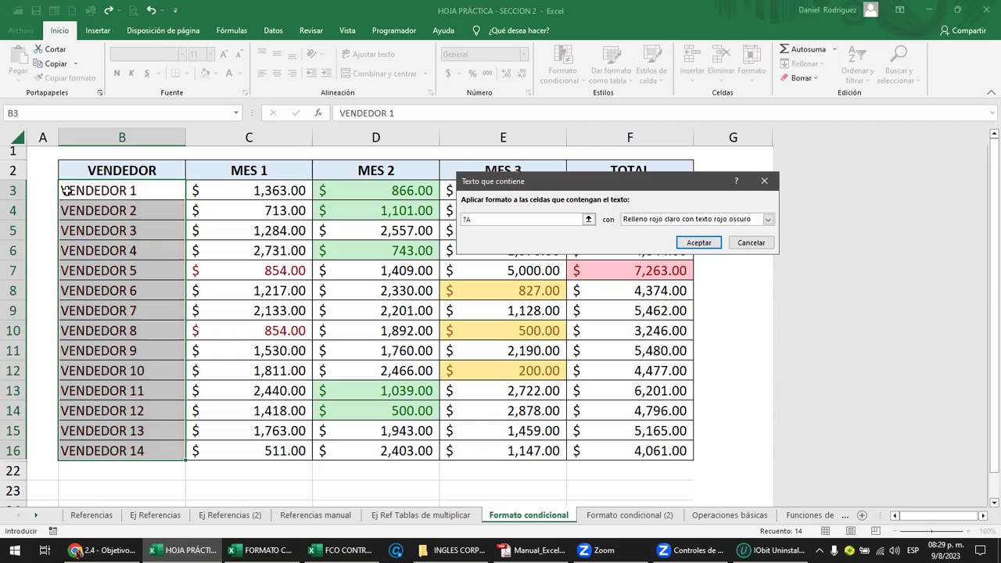
pyautogui.write('*')
pyautogui.press('Return')
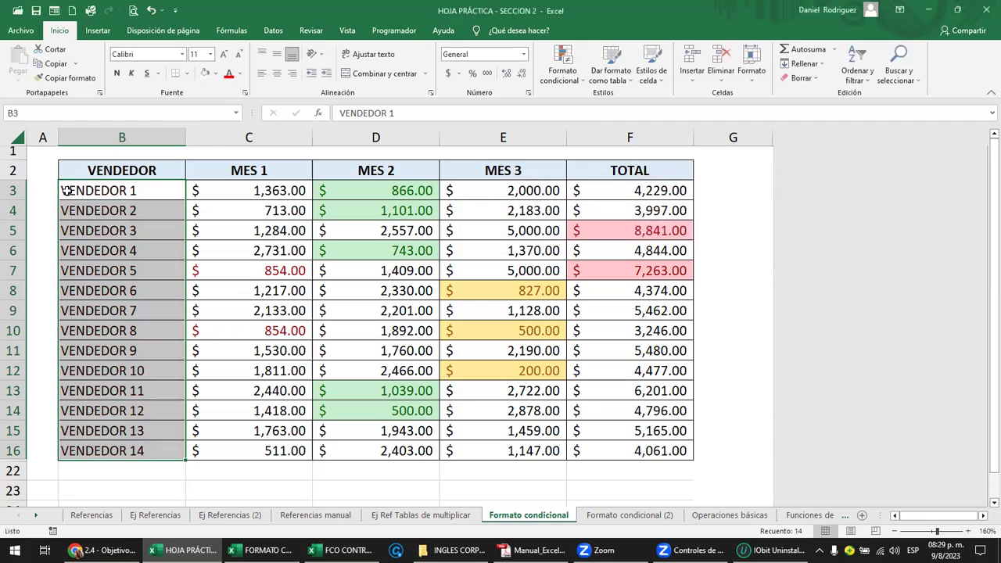
# Overwrite VENDEDOR 2 in B4 and VENDEDOR 6 in B8 with seller names whose second letter is A.
pyautogui.click(88, 209)
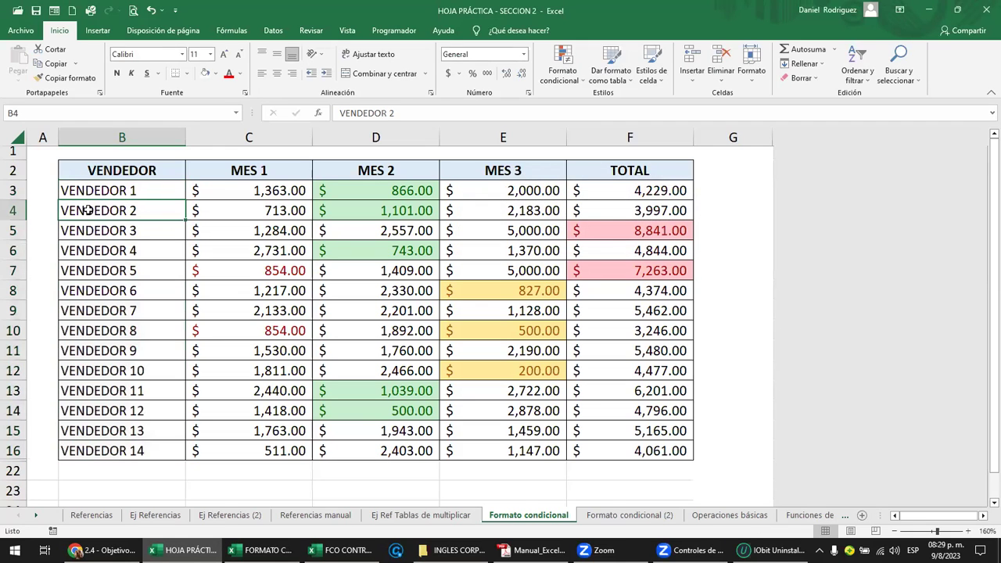
pyautogui.write('CARLOS')
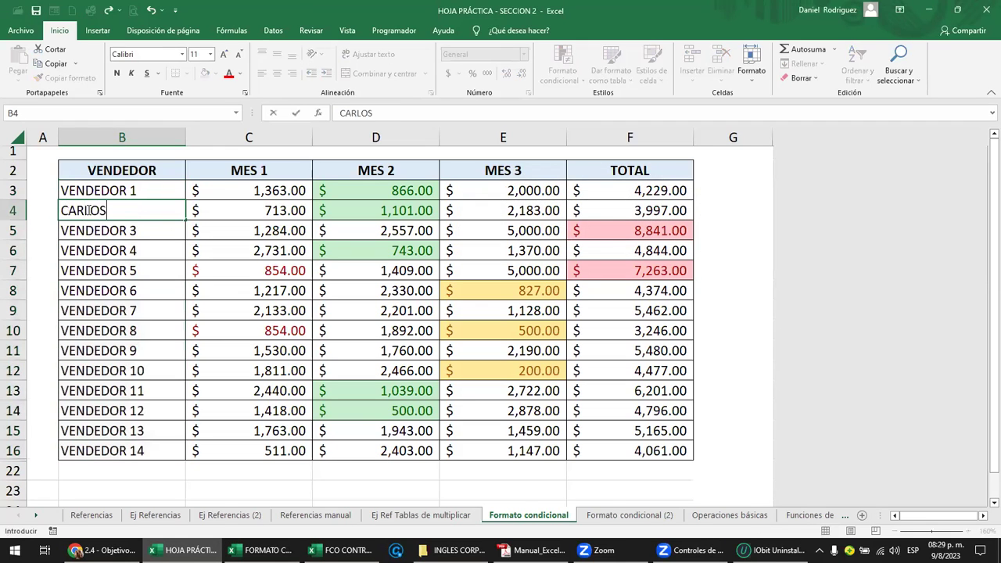
pyautogui.press('Return')
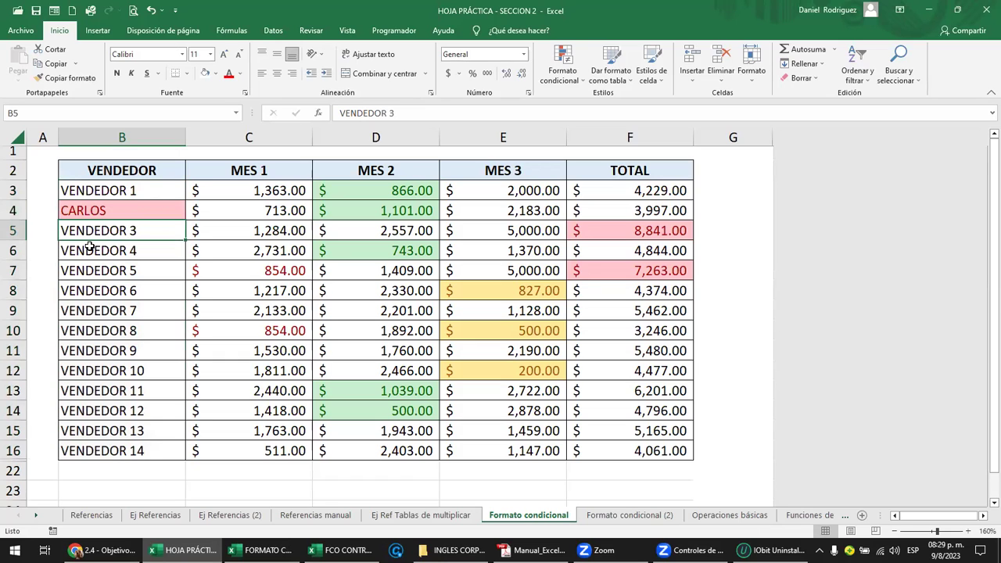
pyautogui.click(106, 291)
pyautogui.write('DANIEL')
pyautogui.press('Return')
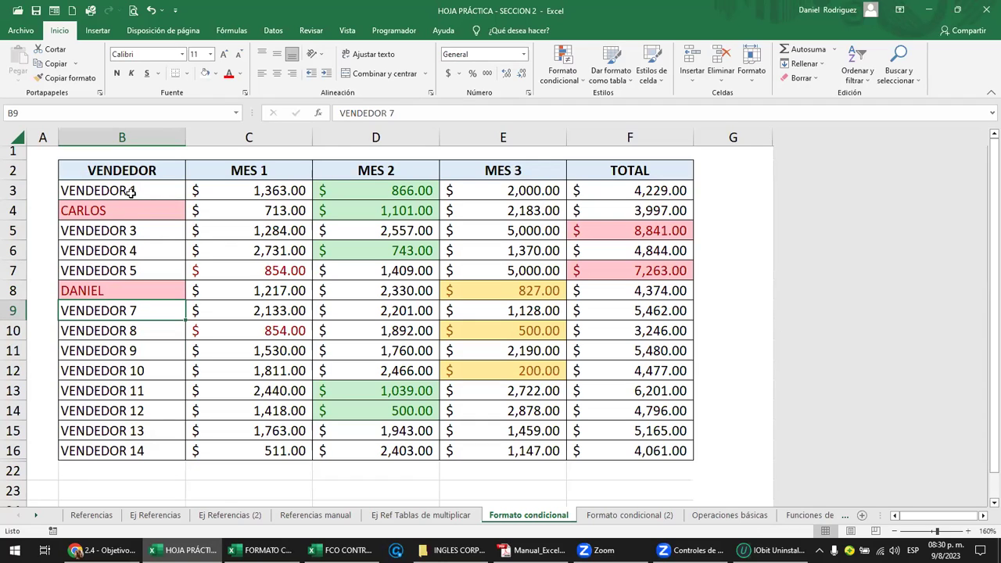
pyautogui.moveTo(129, 193); pyautogui.dragTo(99, 213)
pyautogui.click(101, 235)
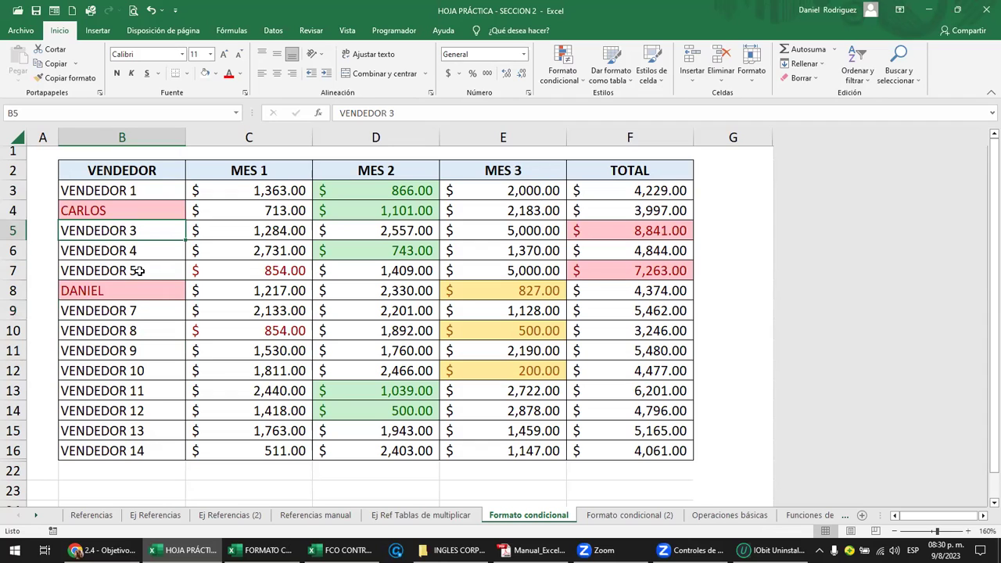
# Enter ? in G4, then try * and *A as the entry in G5.
pyautogui.click(730, 205)
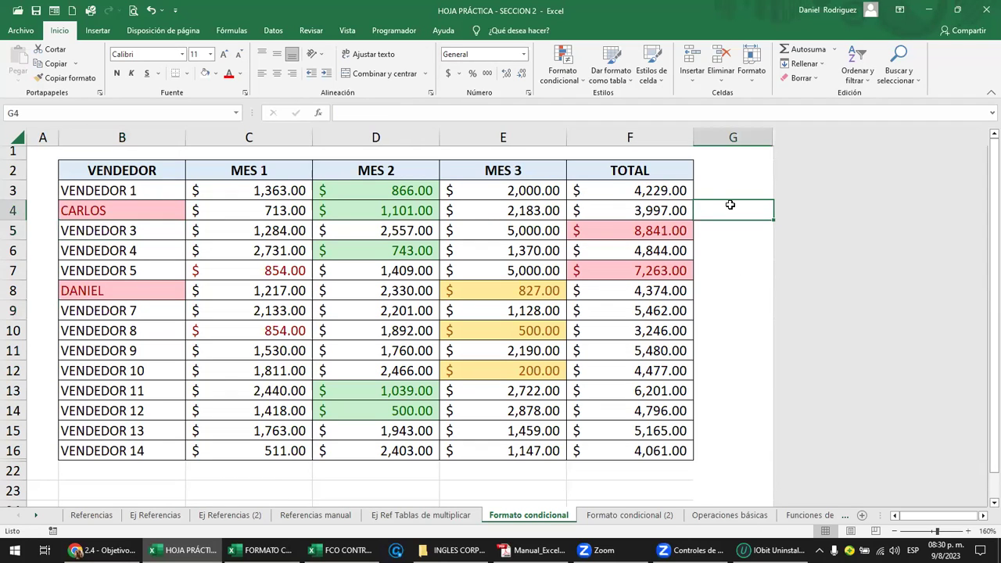
pyautogui.write('?')
pyautogui.press('Return')
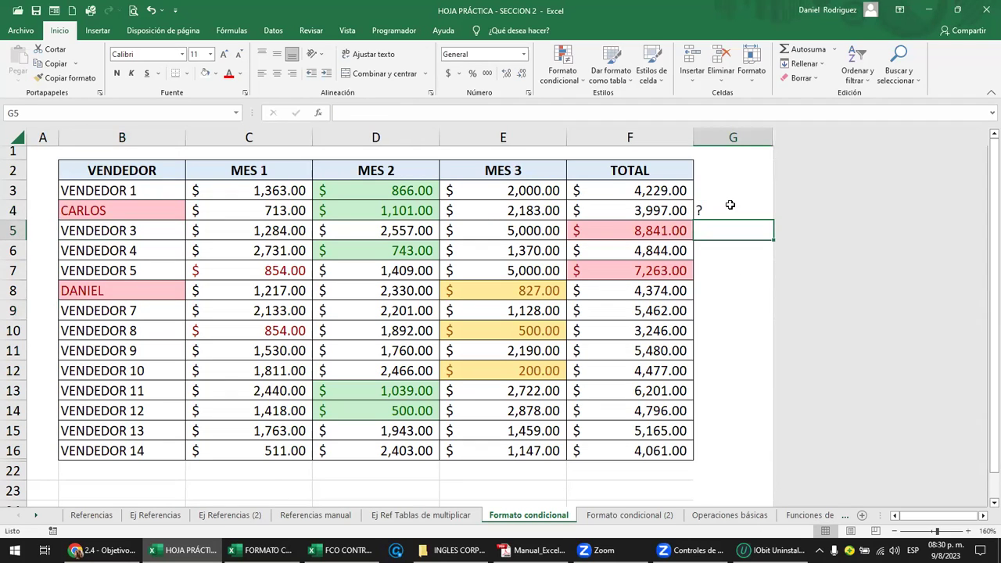
pyautogui.write('*')
pyautogui.press('Return')
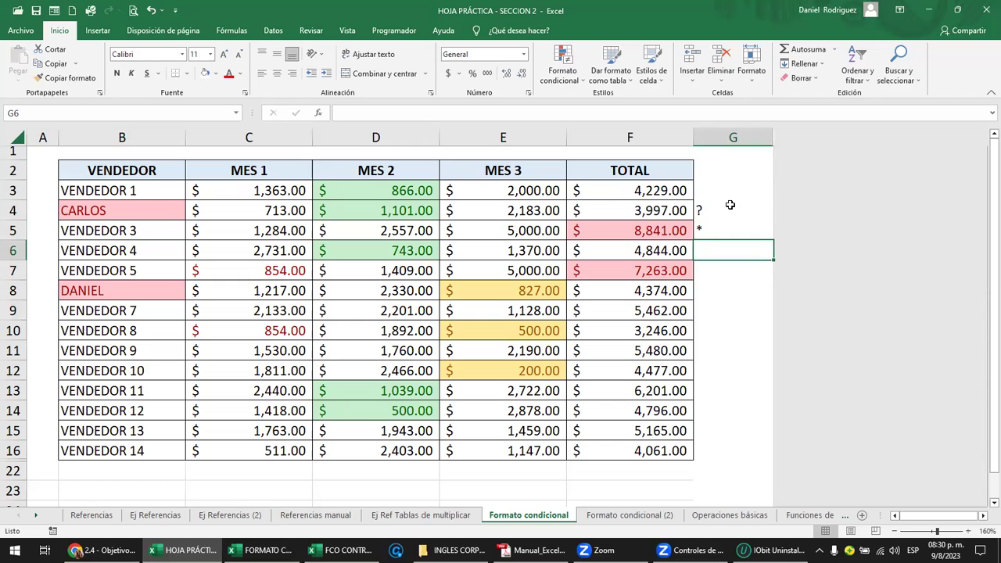
pyautogui.press('Up')
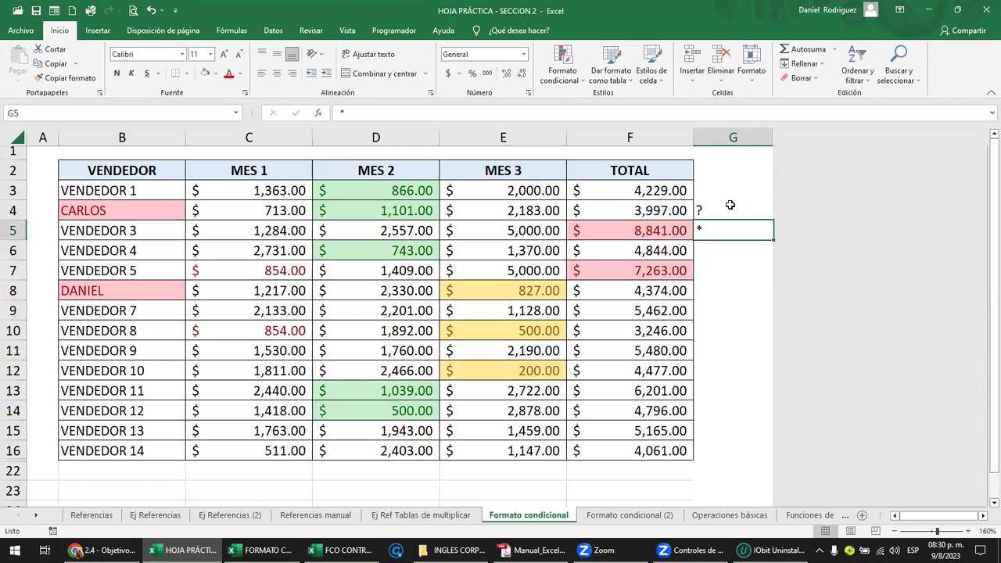
pyautogui.press('F2')
pyautogui.write('A')
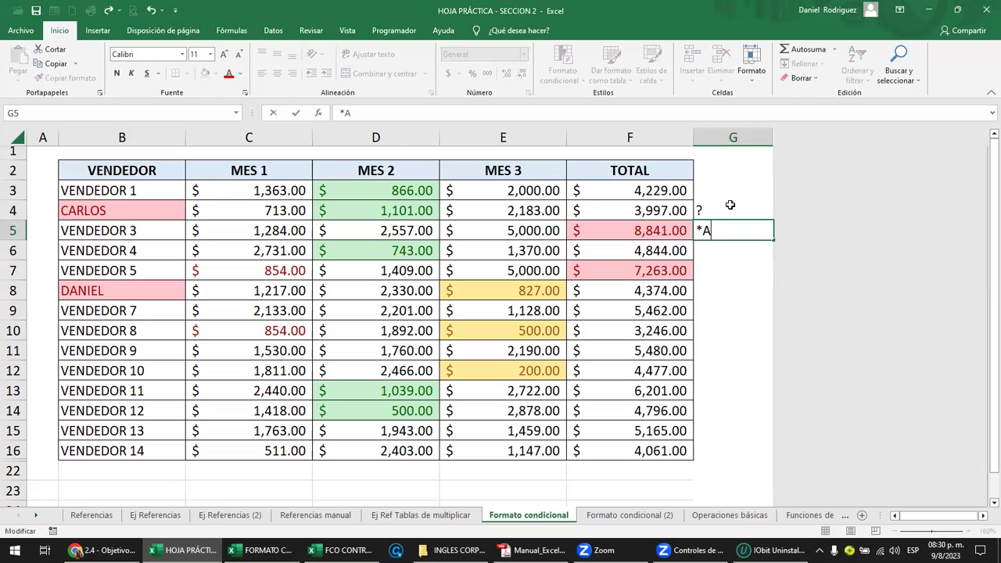
pyautogui.press('Return')
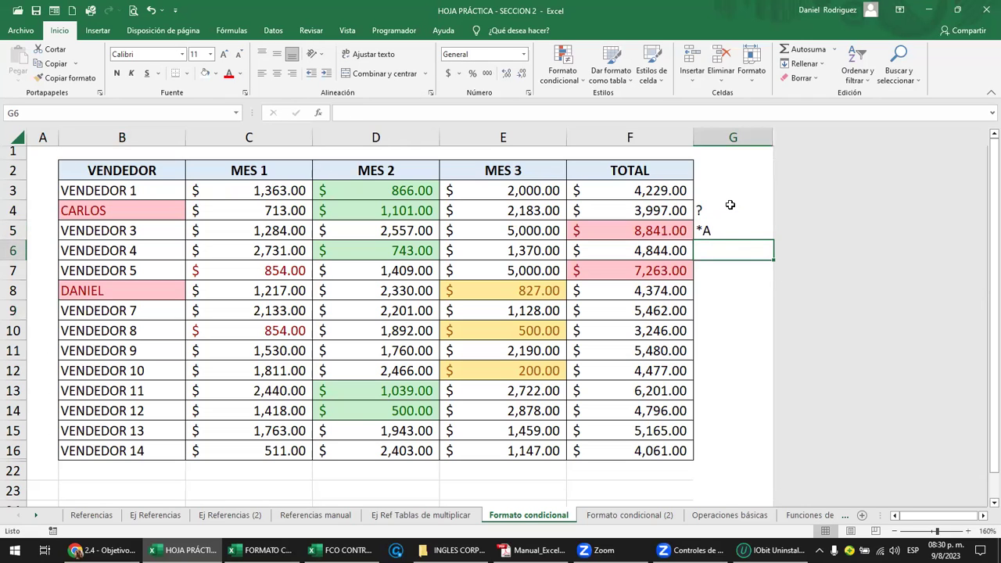
# Replace G5 with A* and G4 with ????X*.
pyautogui.press('Up')
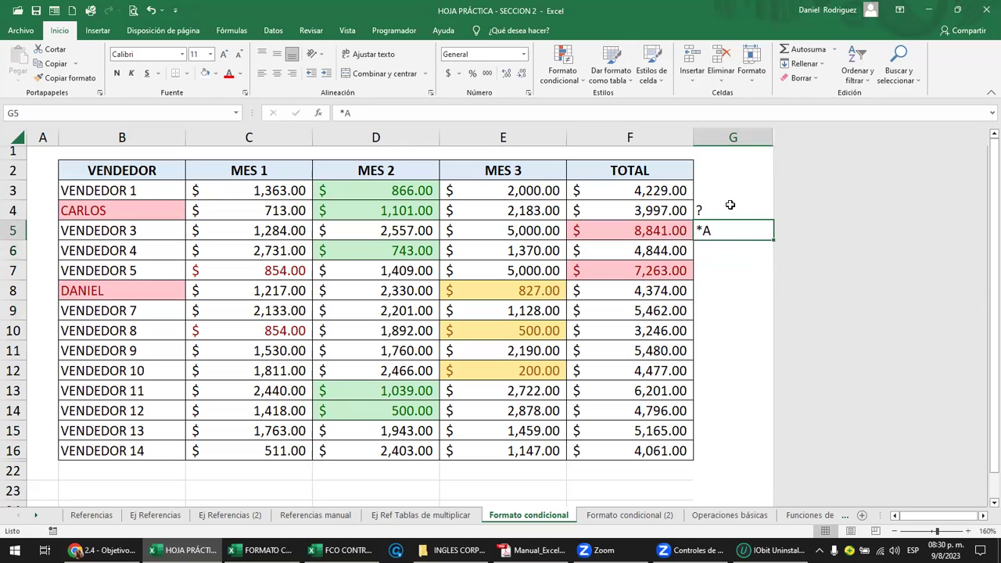
pyautogui.press('Delete')
pyautogui.write('A*')
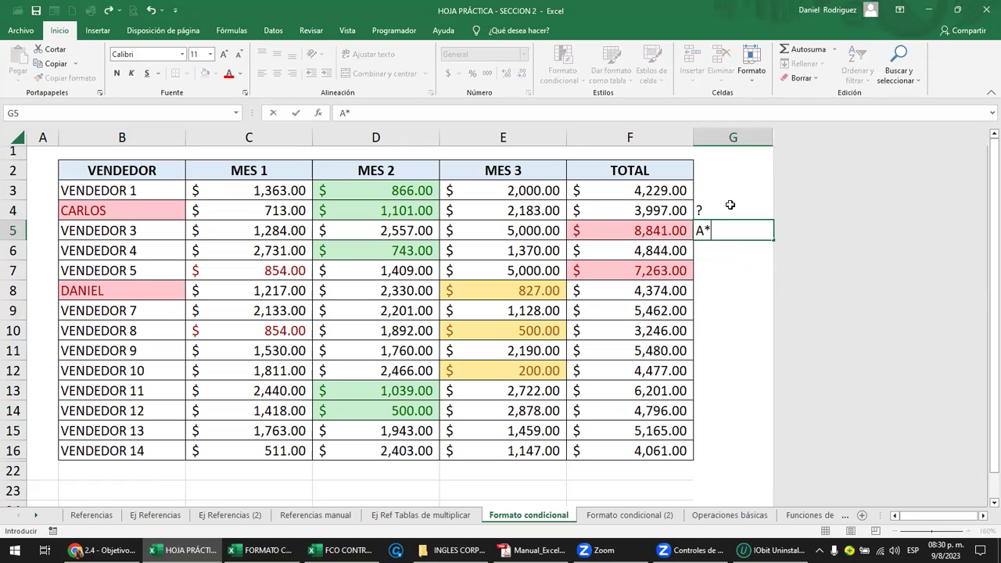
pyautogui.press('Return')
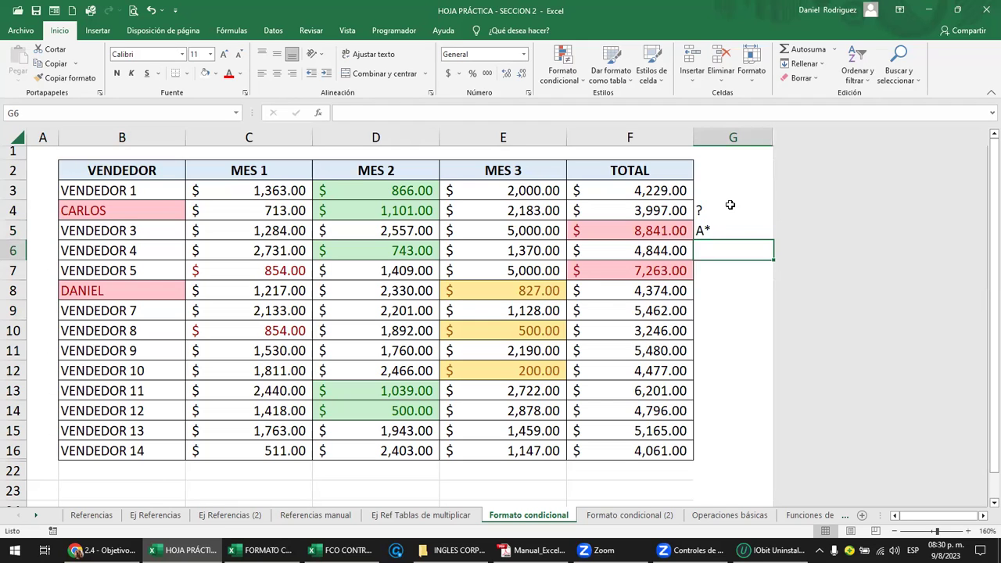
pyautogui.press('Up')
pyautogui.press('Up')
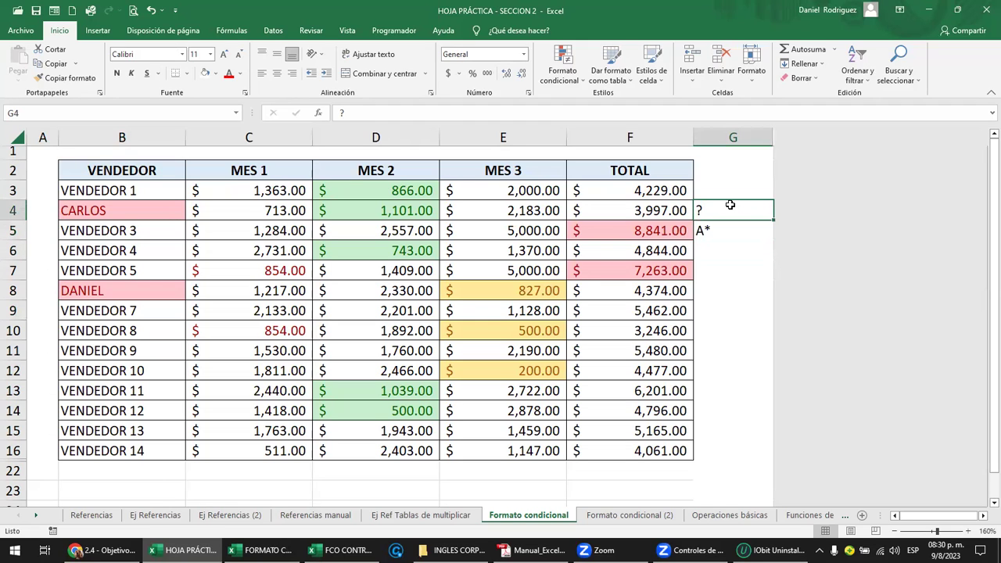
pyautogui.write('????')
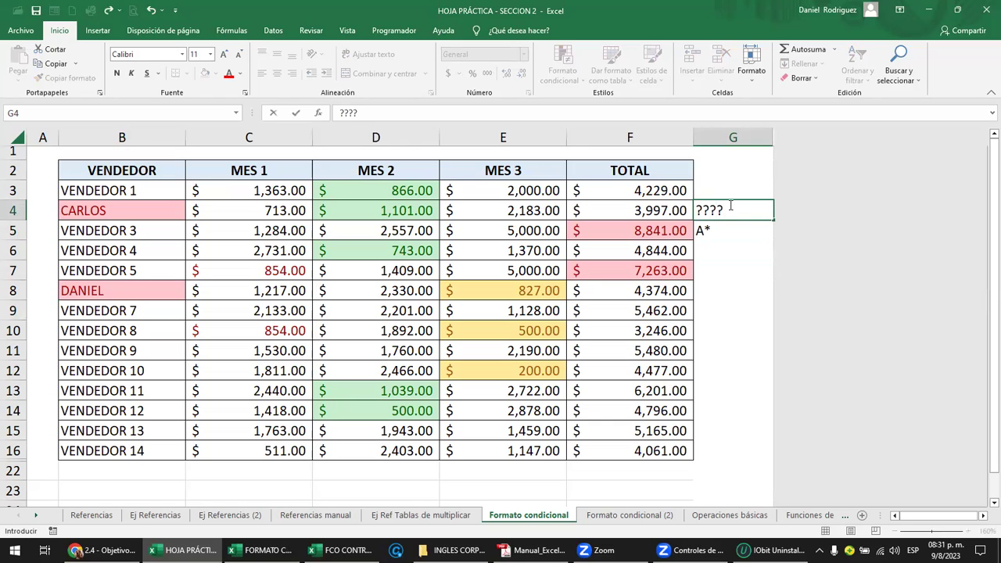
pyautogui.write('X')
pyautogui.write('*')
pyautogui.press('Return')
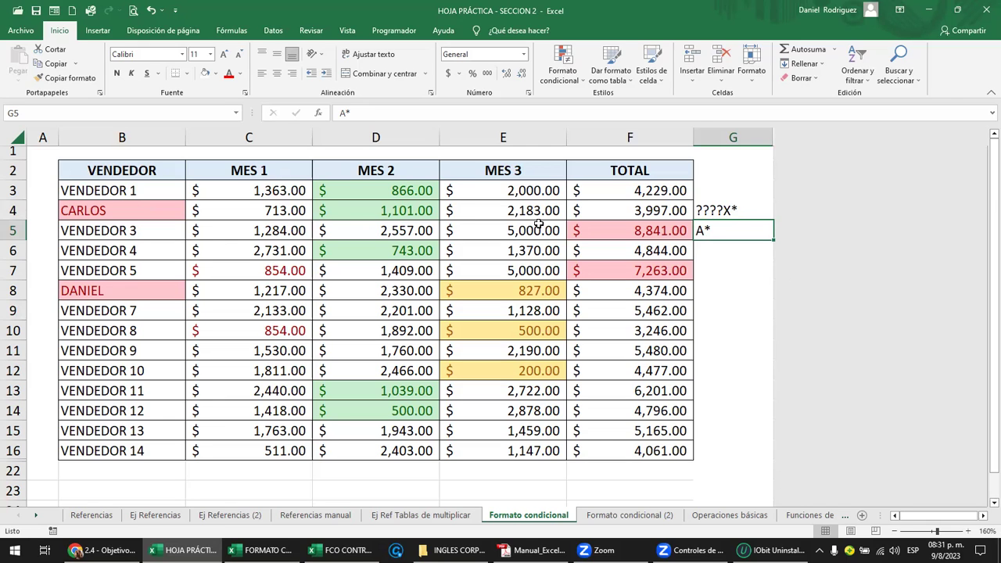
# Clear ????X* from G4 and add the FECHA header in G2.
pyautogui.click(718, 210)
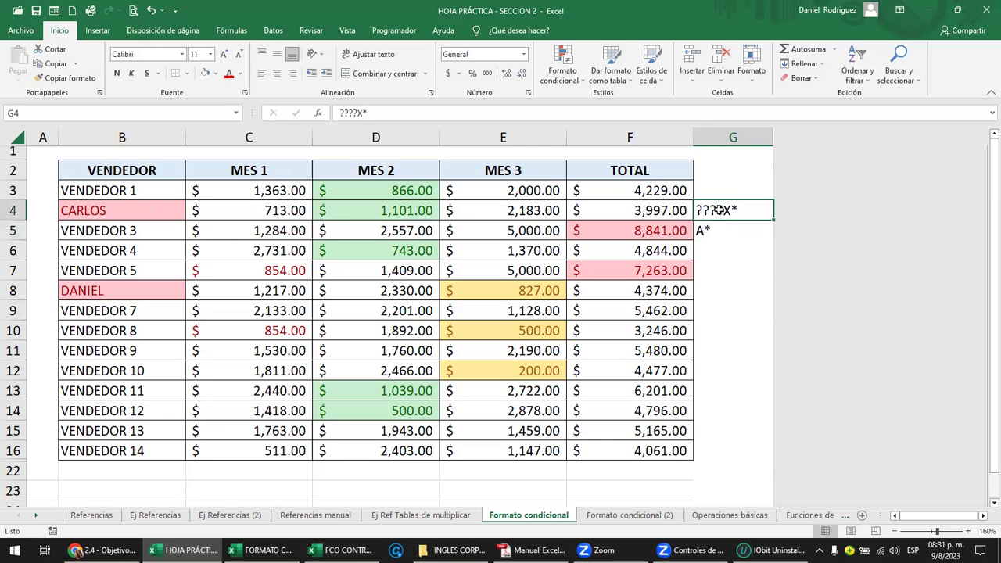
pyautogui.click(563, 64)
pyautogui.moveTo(677, 103)
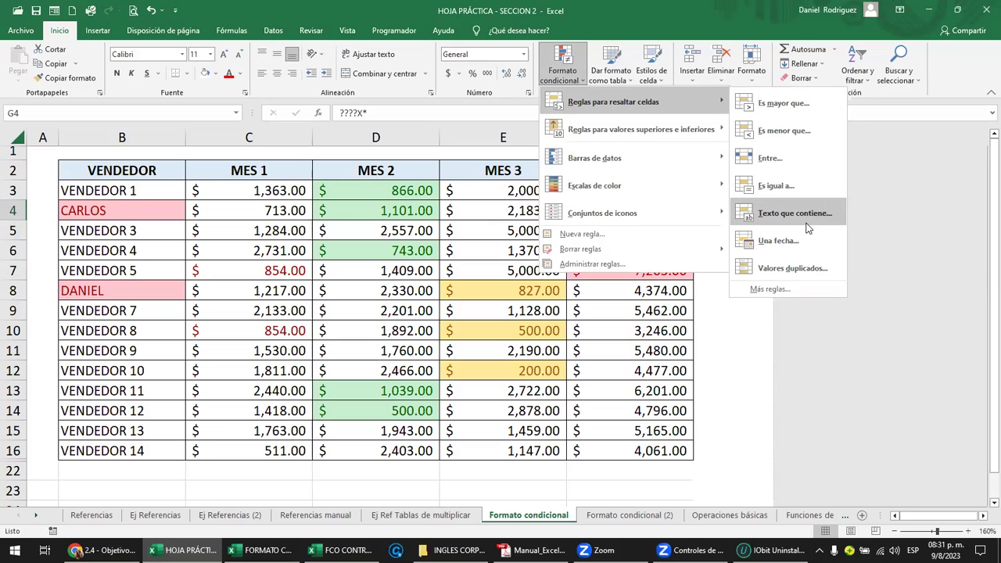
pyautogui.click(749, 344)
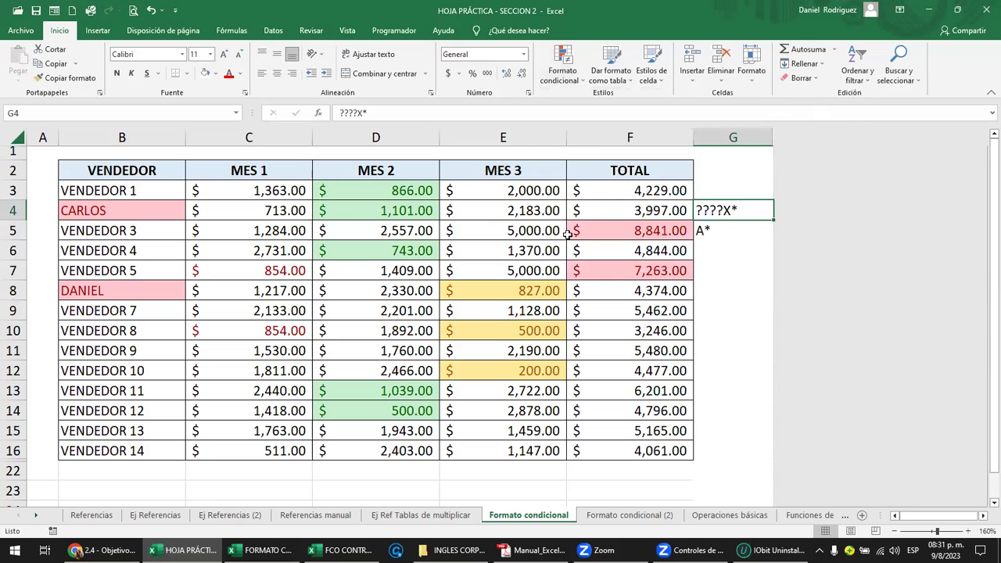
pyautogui.click(493, 190)
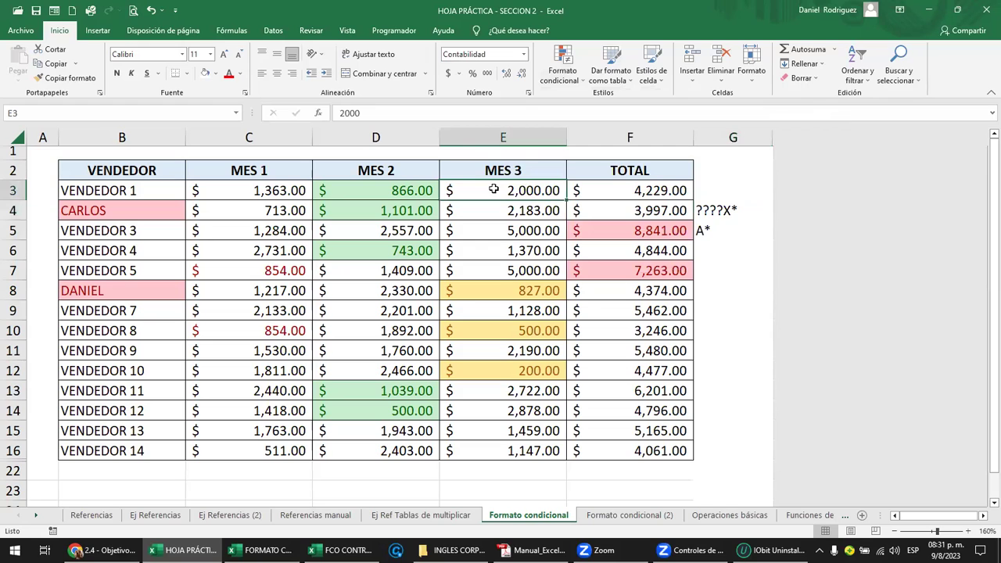
pyautogui.click(738, 208)
pyautogui.press('Delete')
pyautogui.press('Down')
pyautogui.press('Up')
pyautogui.press('Up')
pyautogui.press('Up')
pyautogui.write('FECHA')
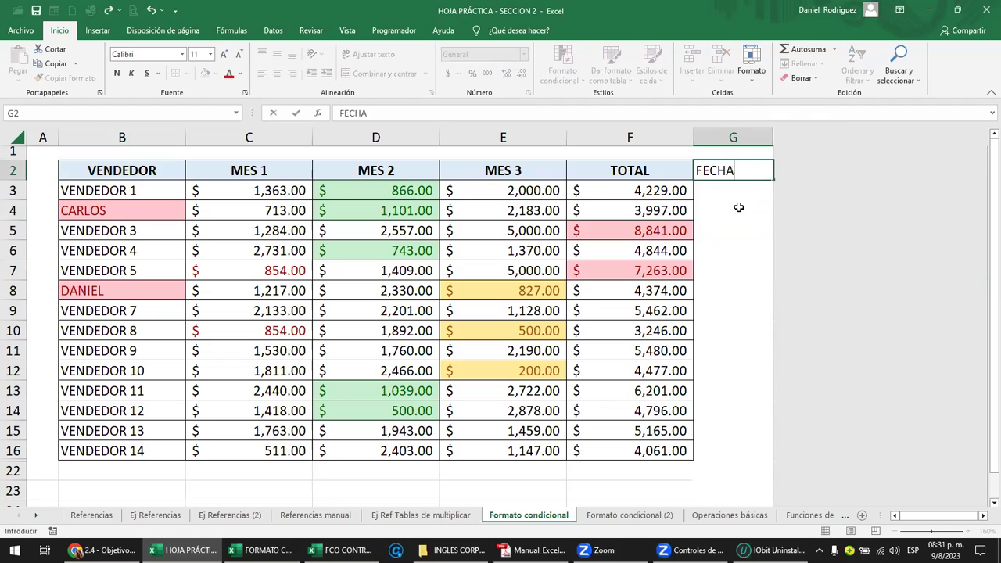
pyautogui.press('Return')
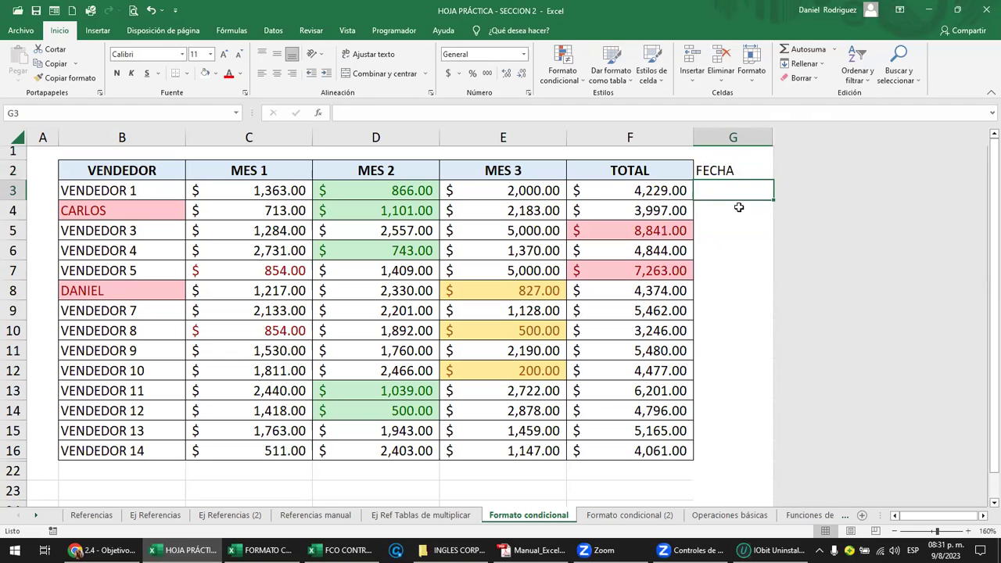
# Enter 1/1/2023 in G3, correcting the mistyped year, and fill dates down to G16.
pyautogui.write('1/')
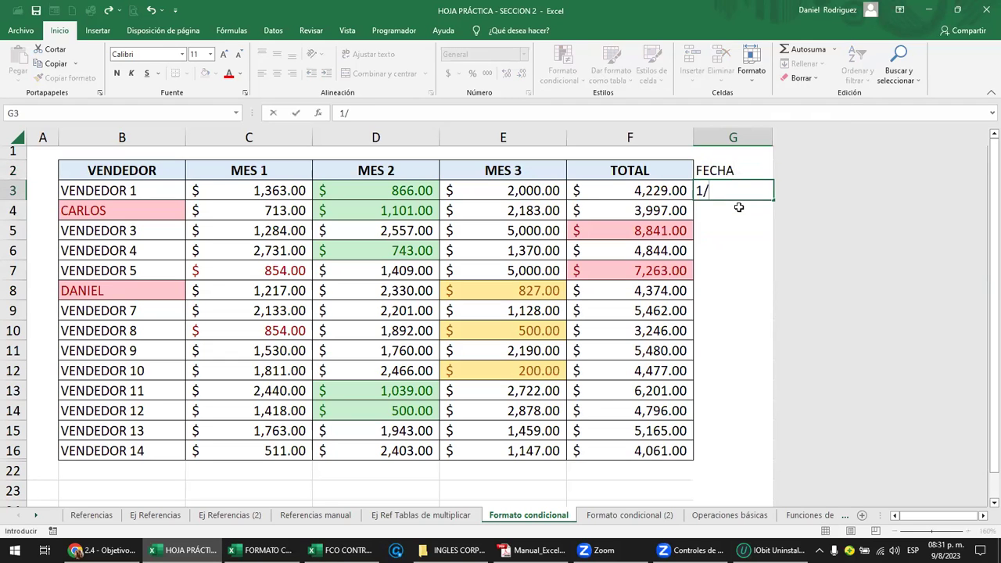
pyautogui.write('1/2223')
pyautogui.press('Return')
pyautogui.click(746, 195)
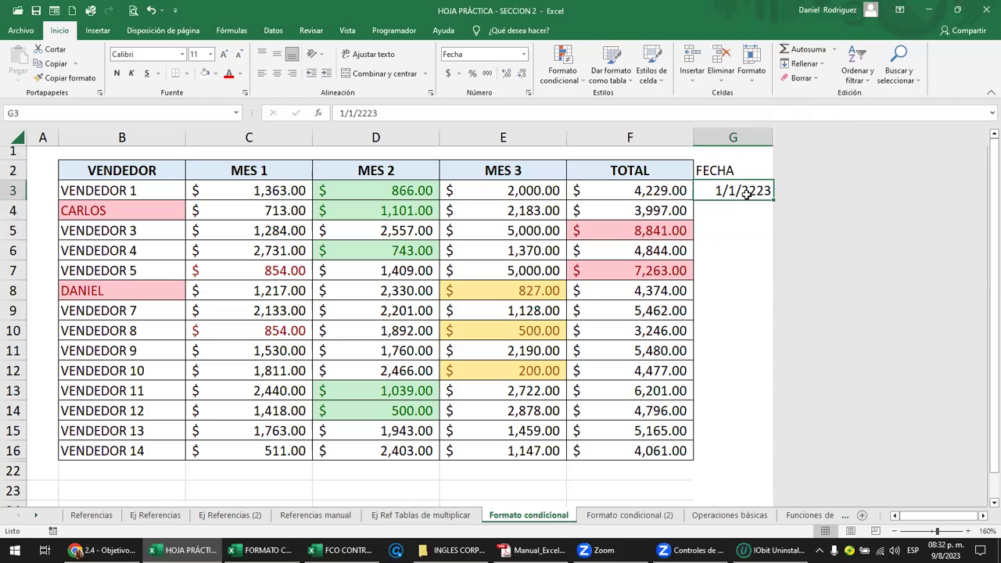
pyautogui.press('F2')
pyautogui.press('BackSpace')
pyautogui.press('BackSpace')
pyautogui.press('BackSpace')
pyautogui.write('023')
pyautogui.press('Return')
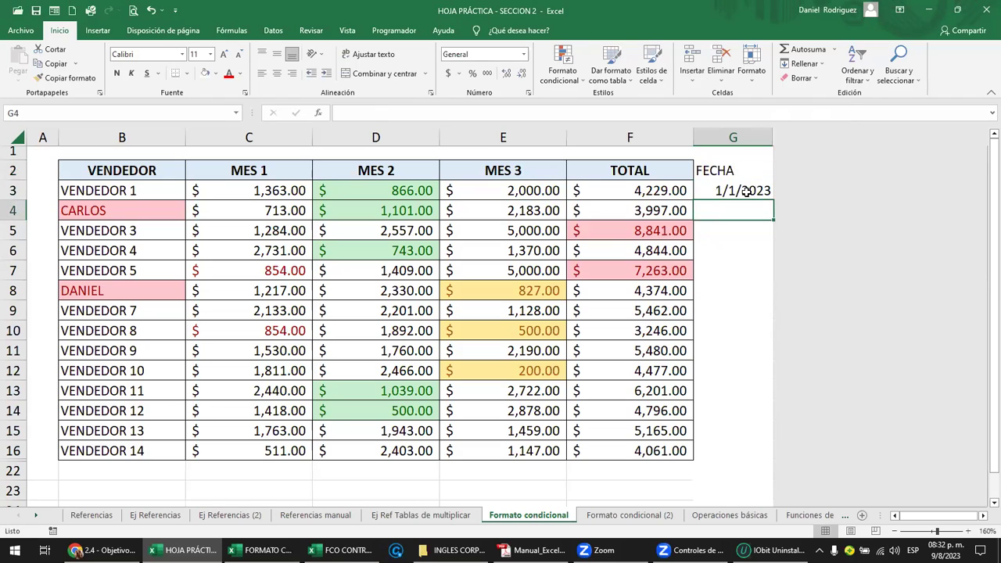
pyautogui.click(747, 195)
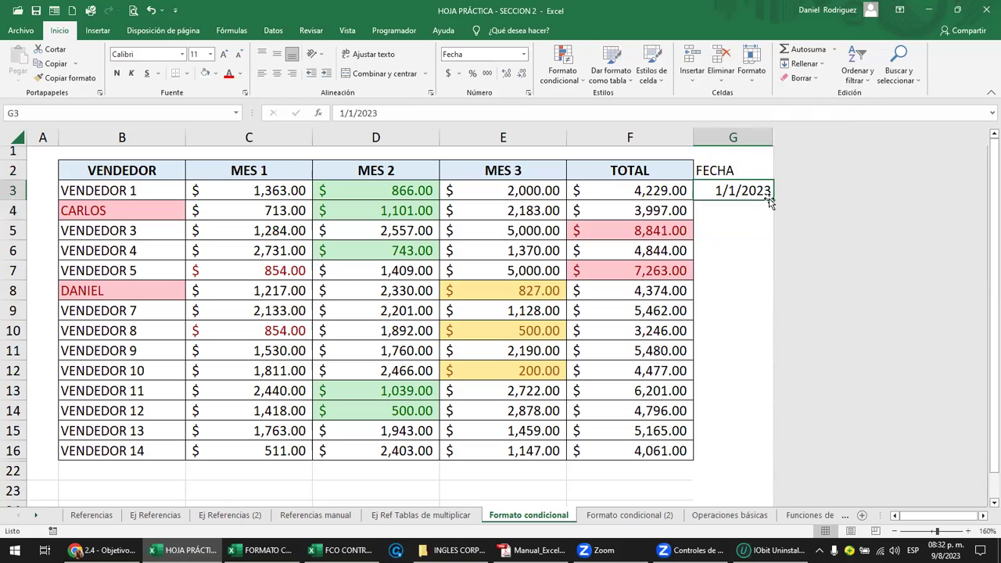
pyautogui.doubleClick(771, 201)
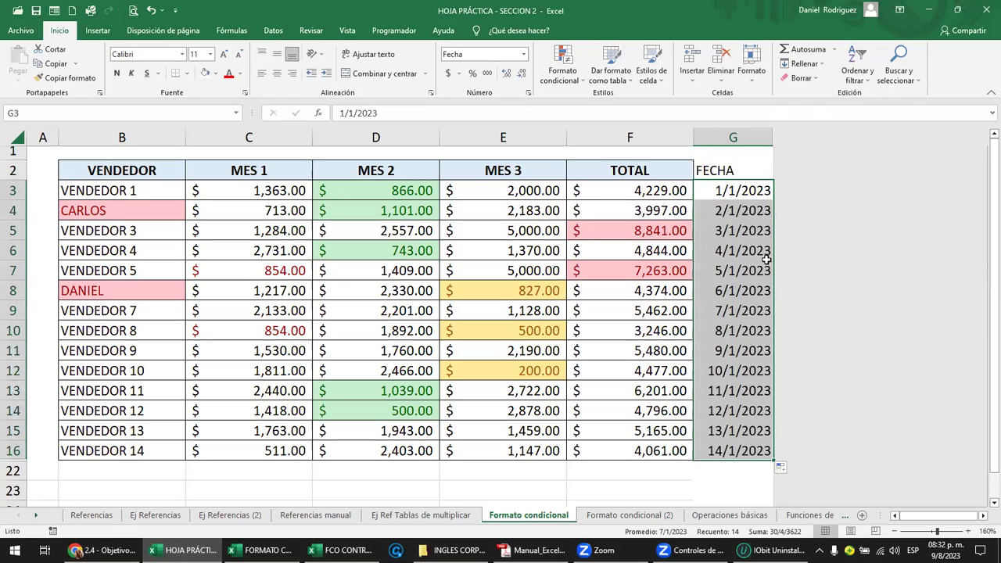
# Widen column G to fit the dates, try a long date format on G3, then undo it.
pyautogui.click(734, 447)
pyautogui.click(739, 190)
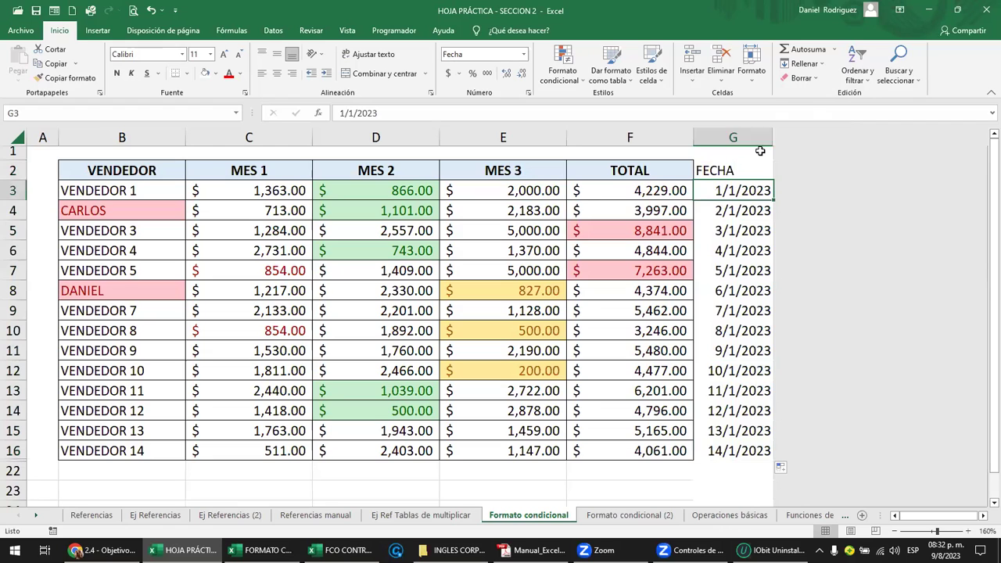
pyautogui.moveTo(773, 138); pyautogui.dragTo(830, 137)
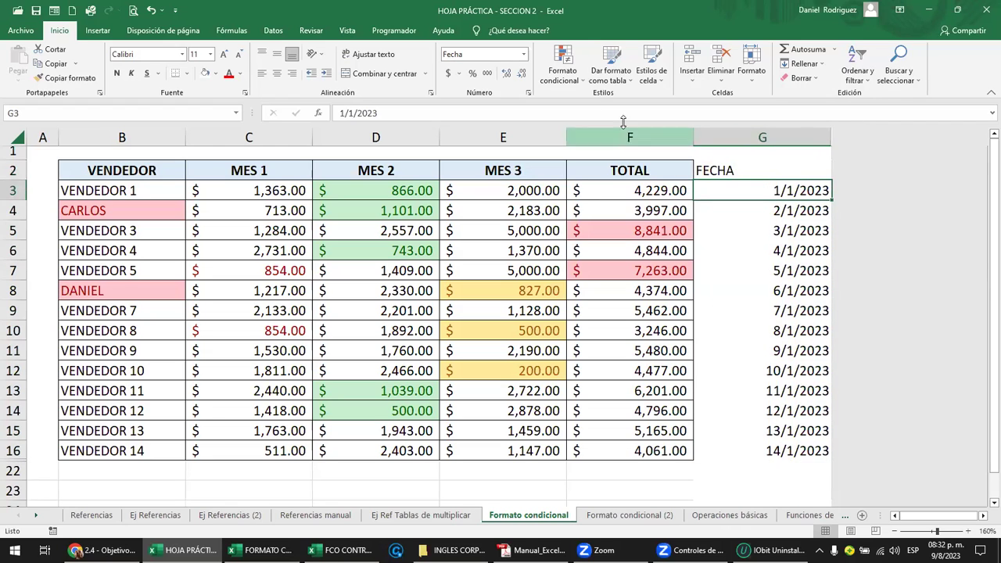
pyautogui.click(523, 53)
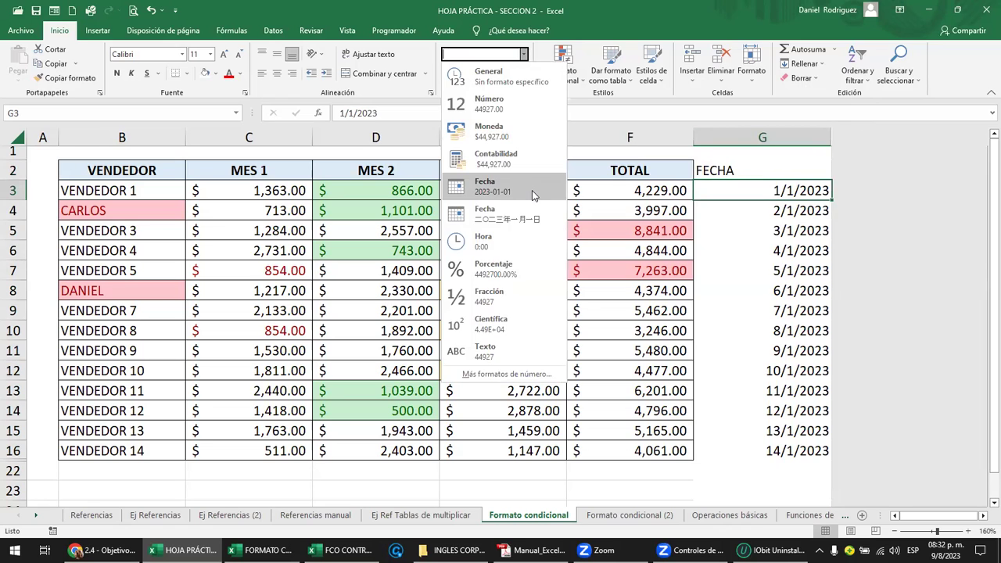
pyautogui.click(531, 216)
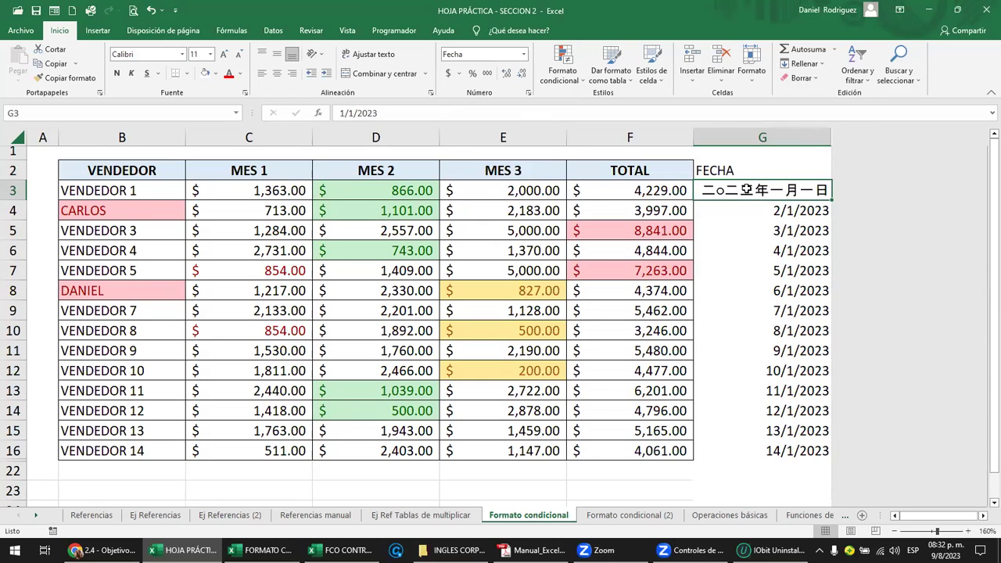
pyautogui.hotkey('ctrl', 'z')
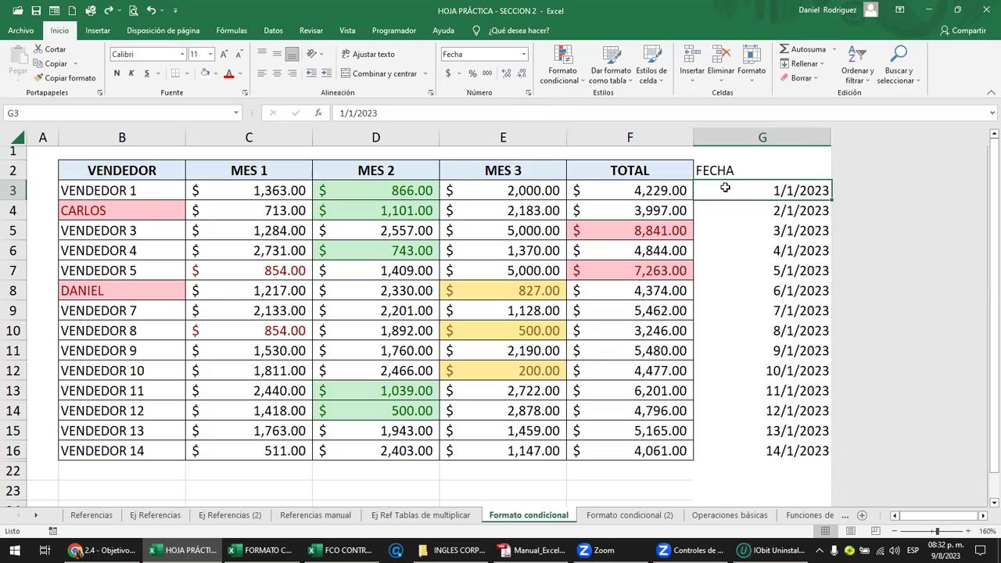
pyautogui.moveTo(733, 189); pyautogui.dragTo(743, 447)
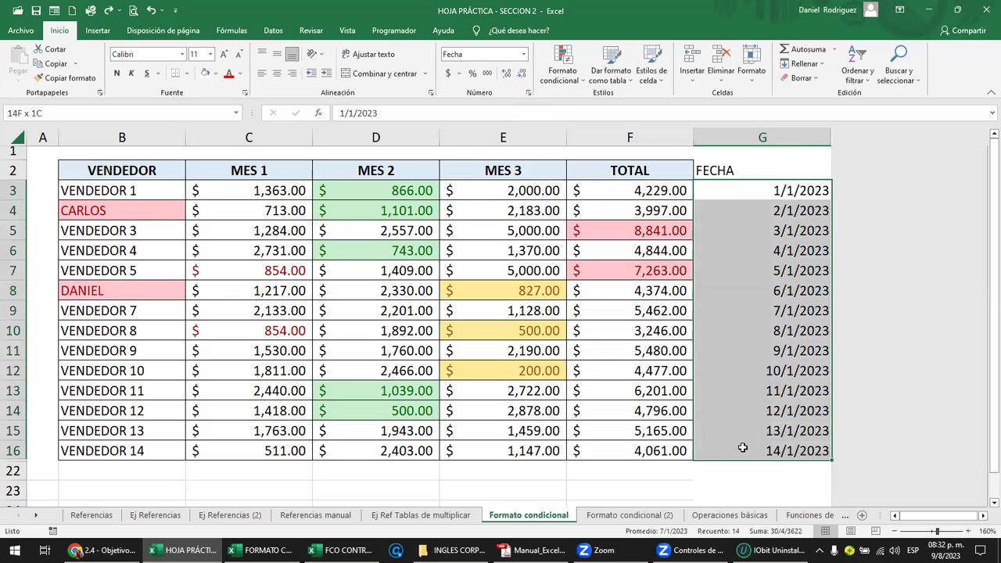
pyautogui.click(562, 72)
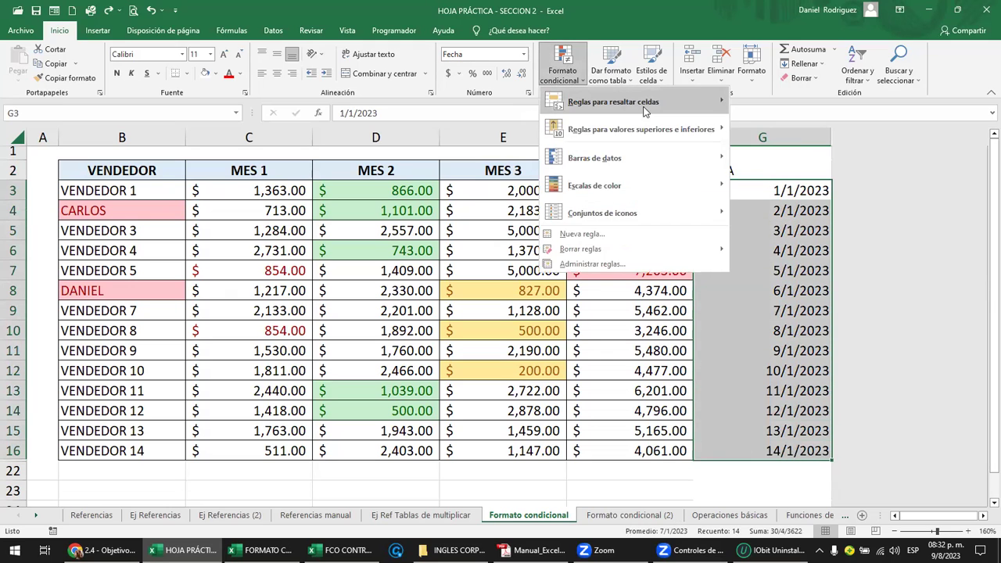
pyautogui.moveTo(646, 110)
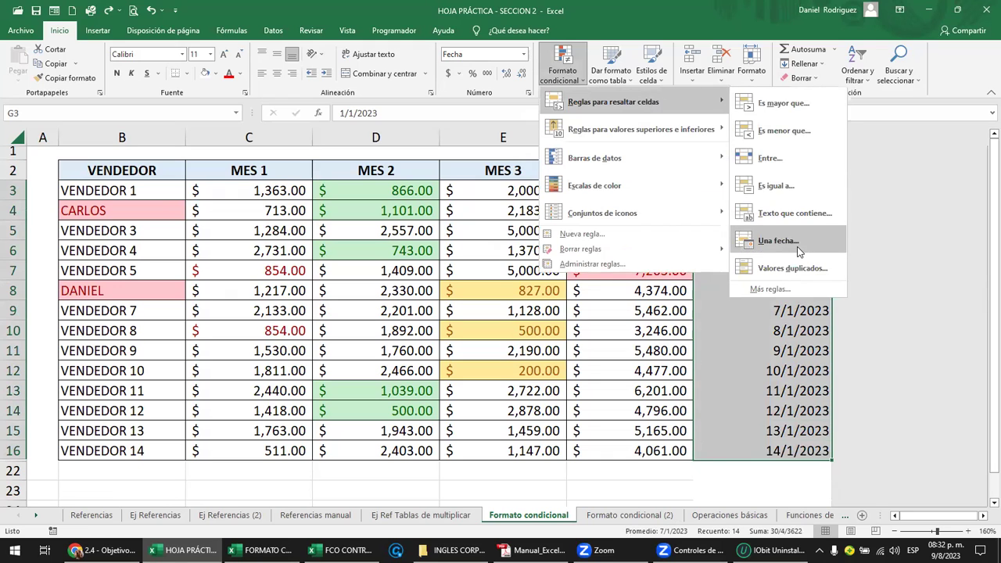
pyautogui.click(782, 241)
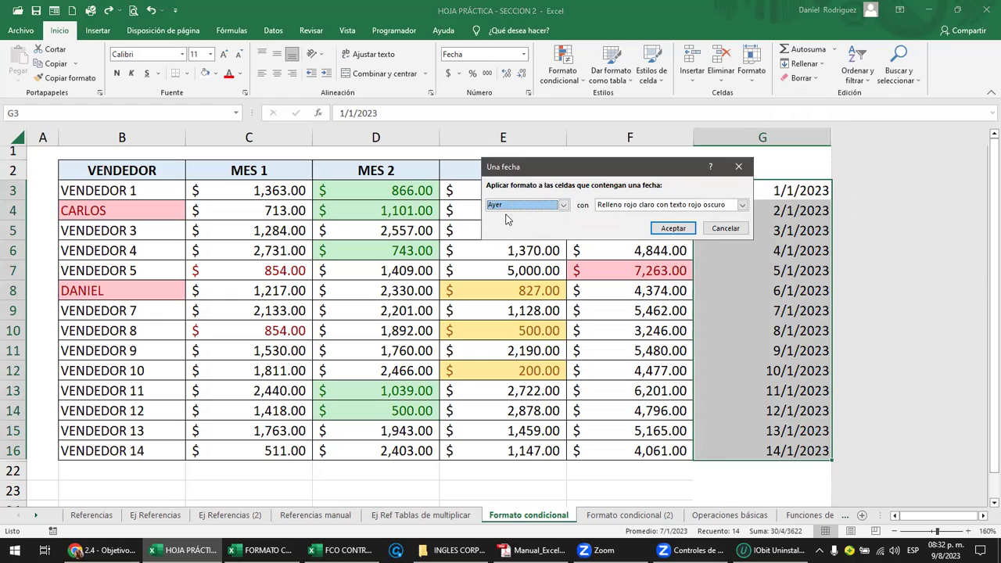
pyautogui.click(563, 205)
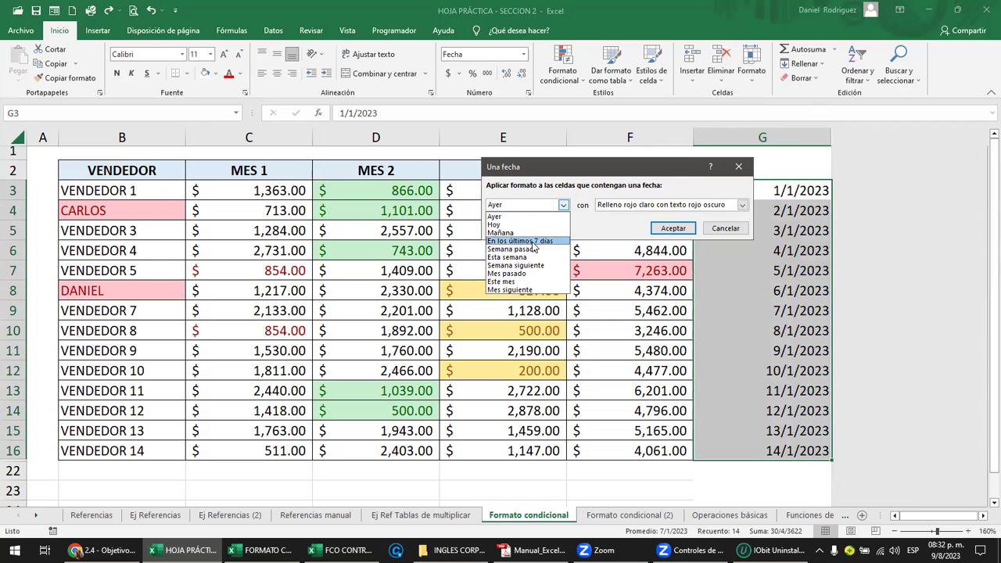
pyautogui.click(719, 235)
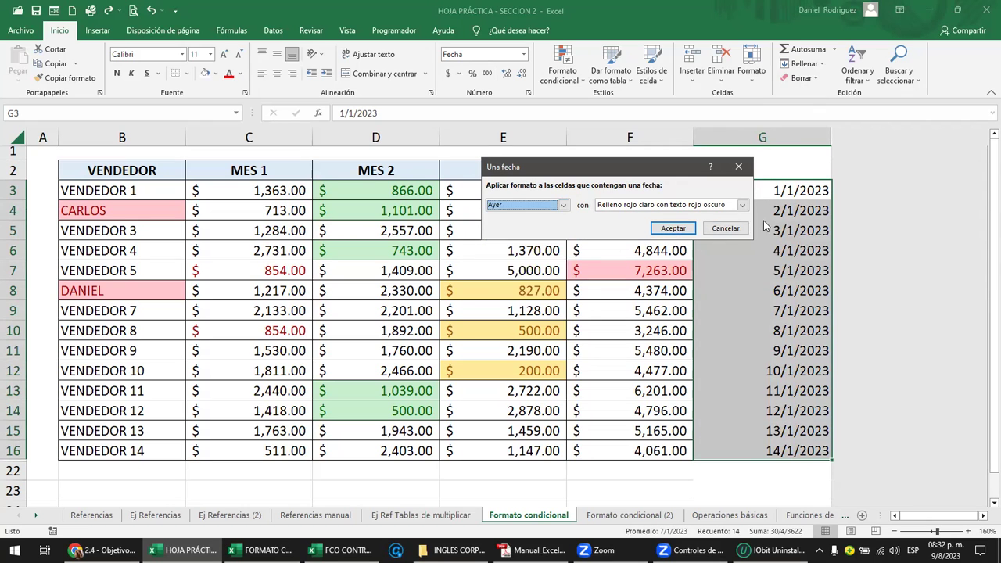
pyautogui.click(738, 167)
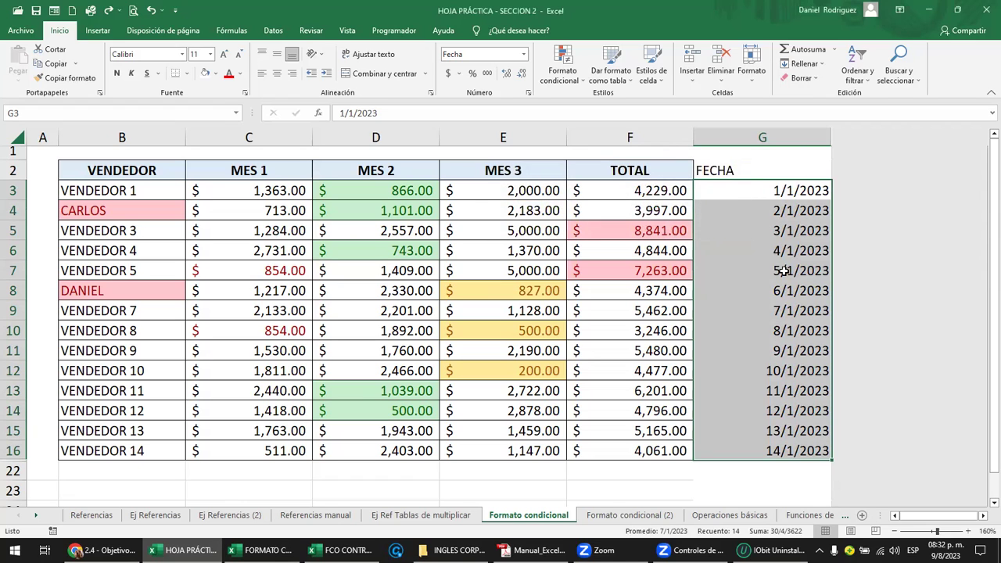
pyautogui.click(767, 335)
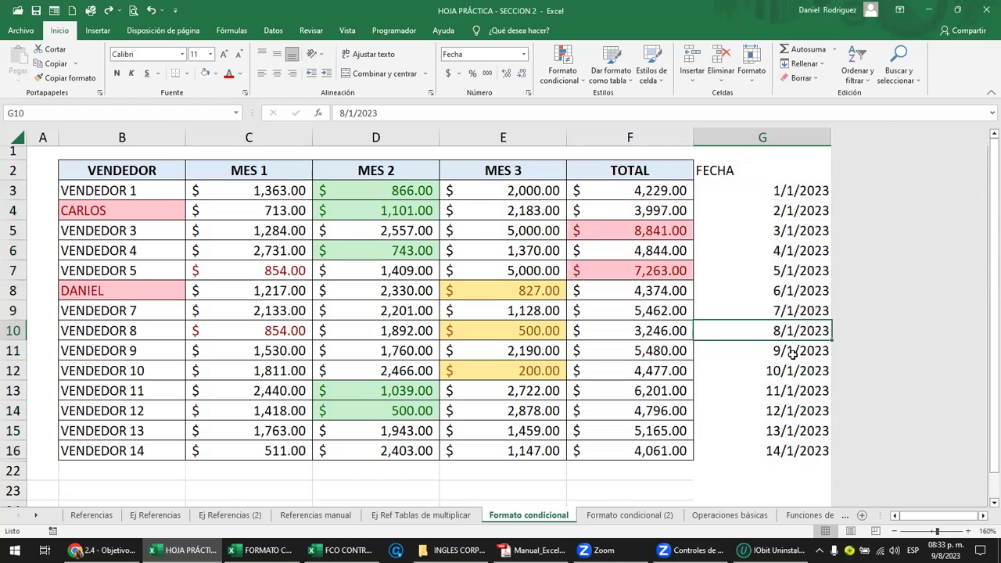
pyautogui.click(782, 371)
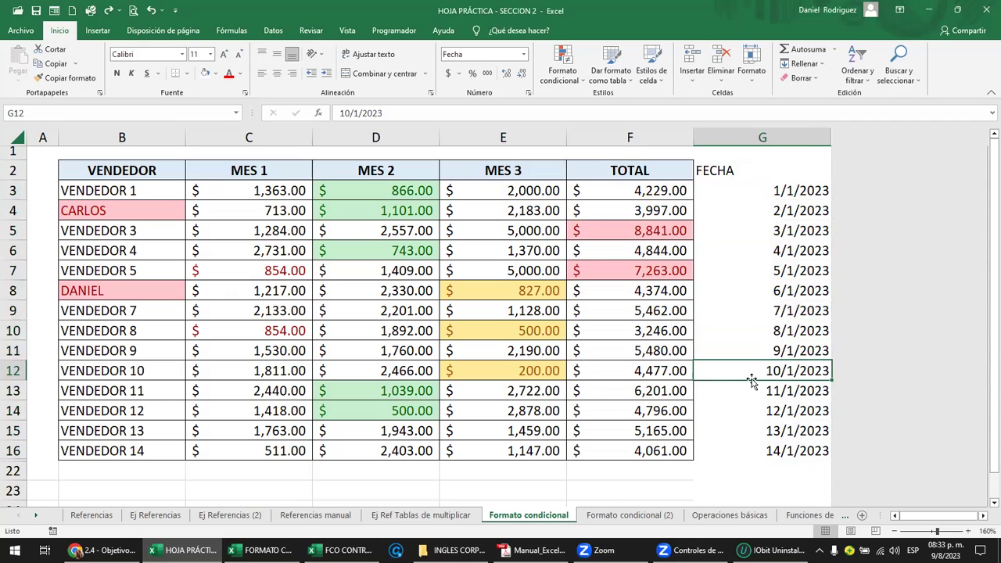
# Add an Equal To rule on the FECHA dates highlighting 10/1/2023 with light red fill.
pyautogui.moveTo(780, 194); pyautogui.dragTo(751, 445)
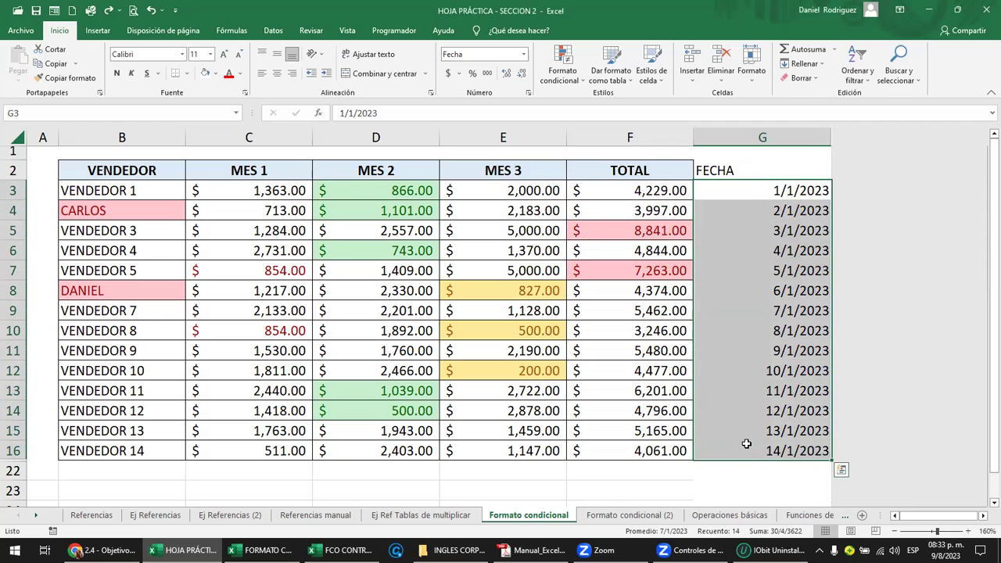
pyautogui.click(579, 82)
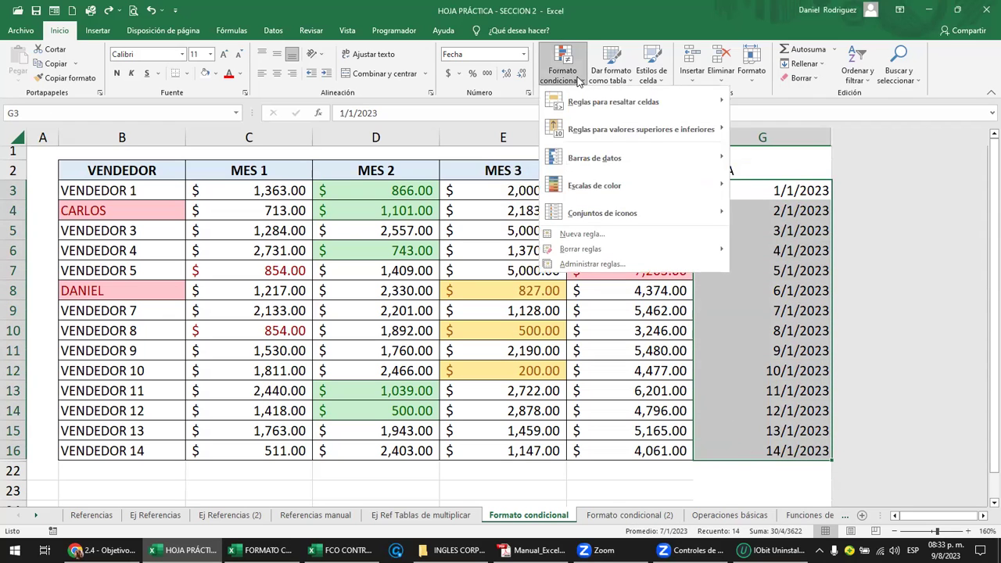
pyautogui.moveTo(614, 104)
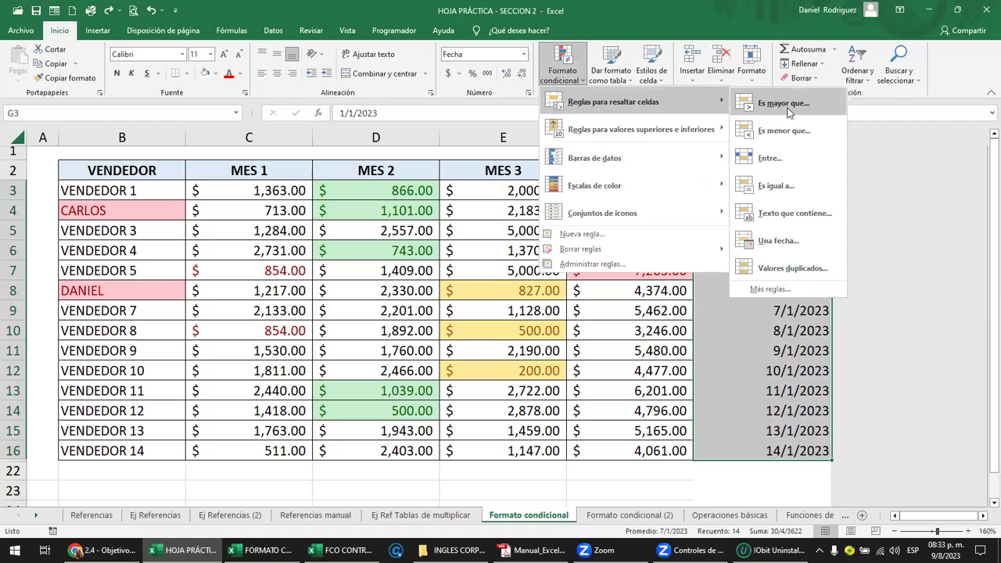
pyautogui.click(767, 185)
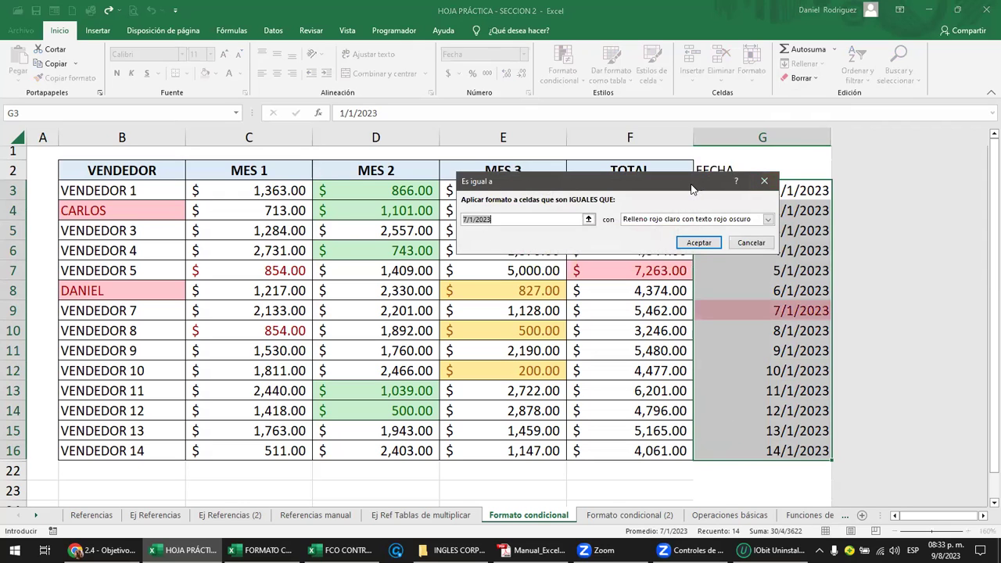
pyautogui.moveTo(692, 188); pyautogui.dragTo(563, 205)
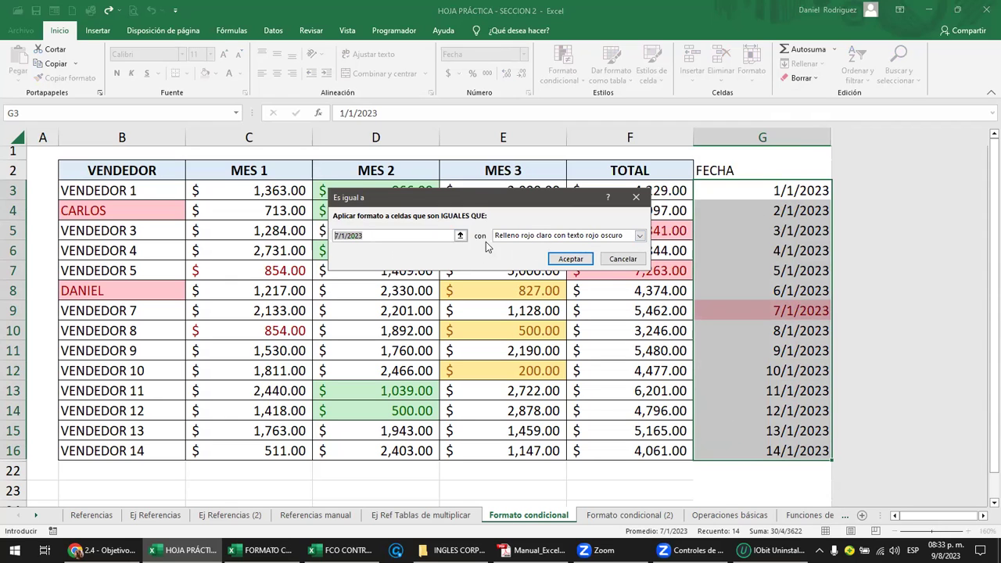
pyautogui.click(391, 233)
pyautogui.press('BackSpace')
pyautogui.press('BackSpace')
pyautogui.press('BackSpace')
pyautogui.press('BackSpace')
pyautogui.press('BackSpace')
pyautogui.press('BackSpace')
pyautogui.press('BackSpace')
pyautogui.write('10/')
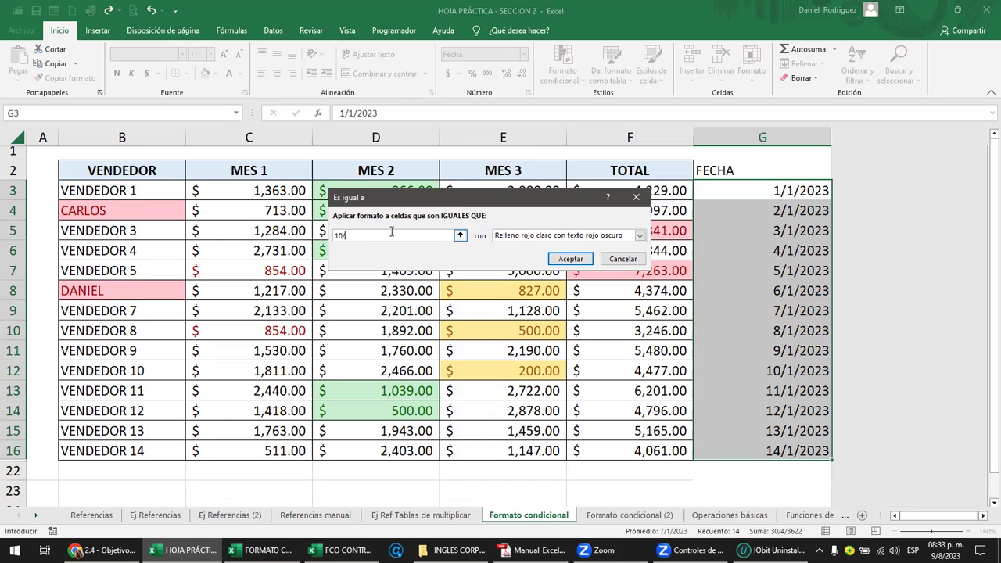
pyautogui.write('1/2')
pyautogui.write('02')
pyautogui.write('3')
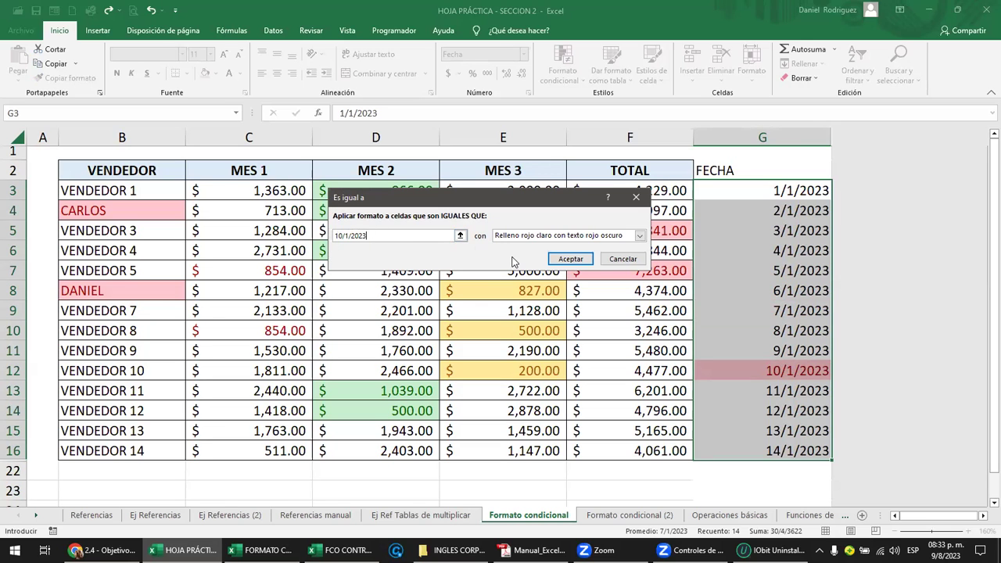
pyautogui.click(570, 259)
# Select all the FECHA dates and start a Between highlight rule.
pyautogui.click(774, 290)
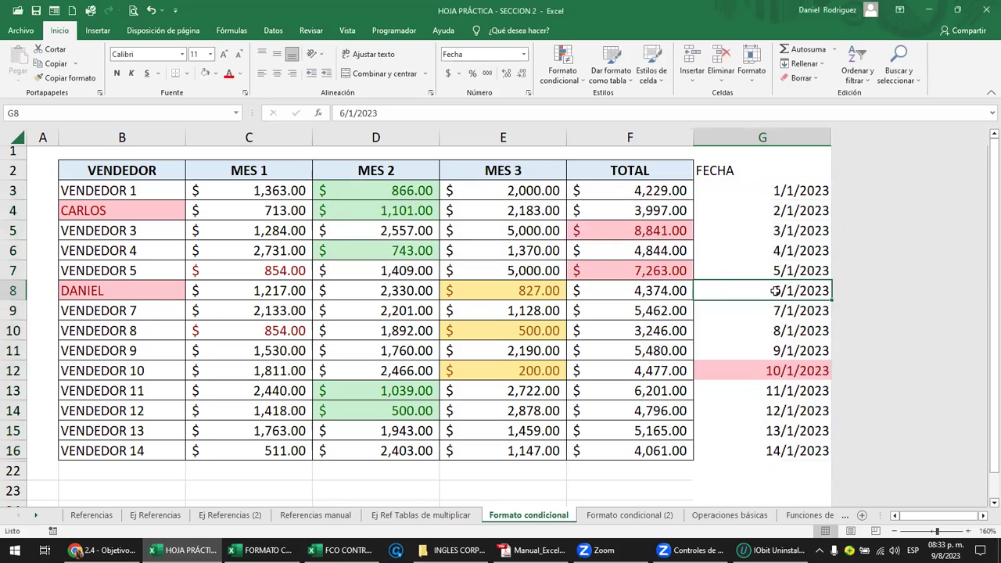
pyautogui.click(573, 78)
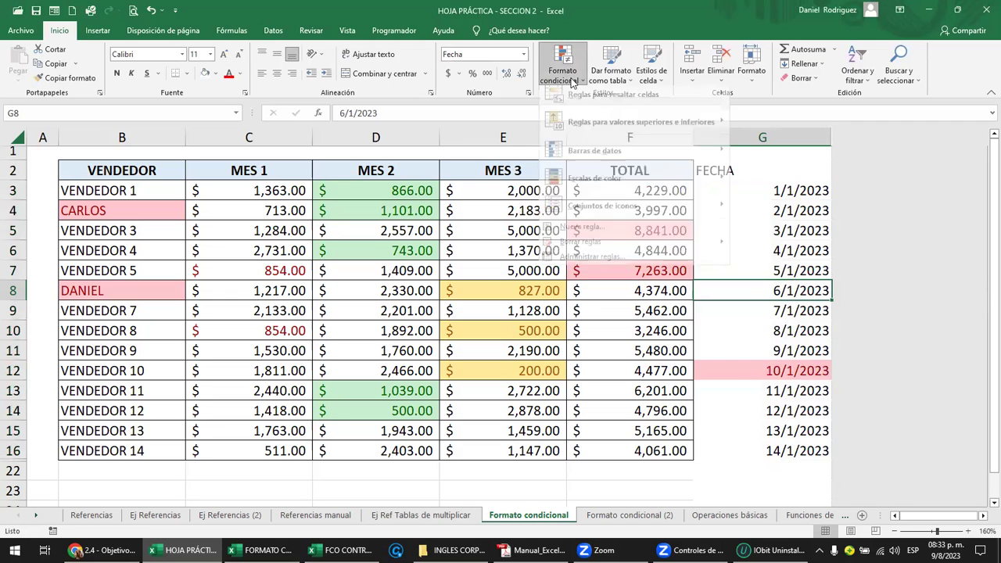
pyautogui.click(794, 192)
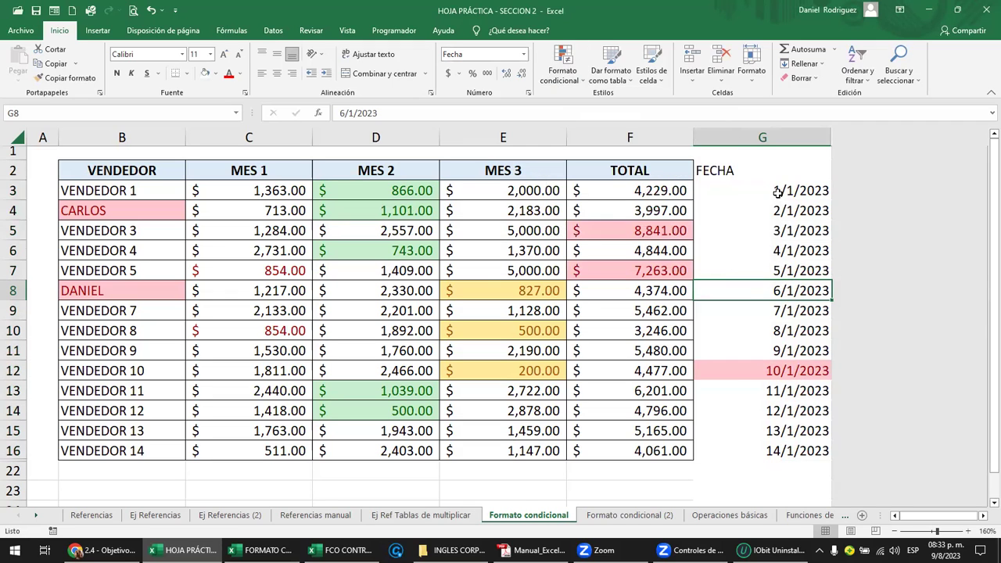
pyautogui.click(780, 192)
pyautogui.moveTo(791, 273); pyautogui.dragTo(791, 451)
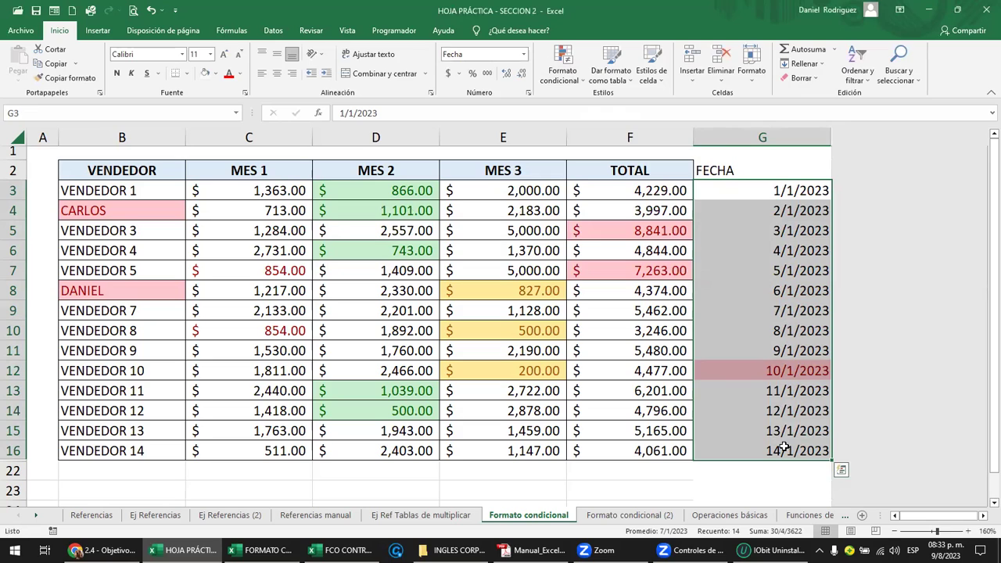
pyautogui.click(575, 82)
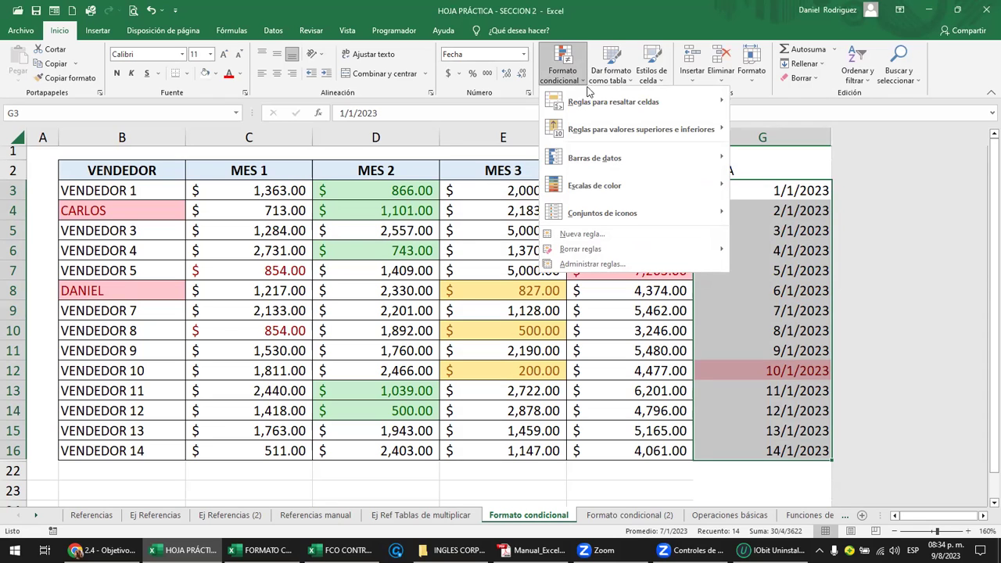
pyautogui.moveTo(632, 105)
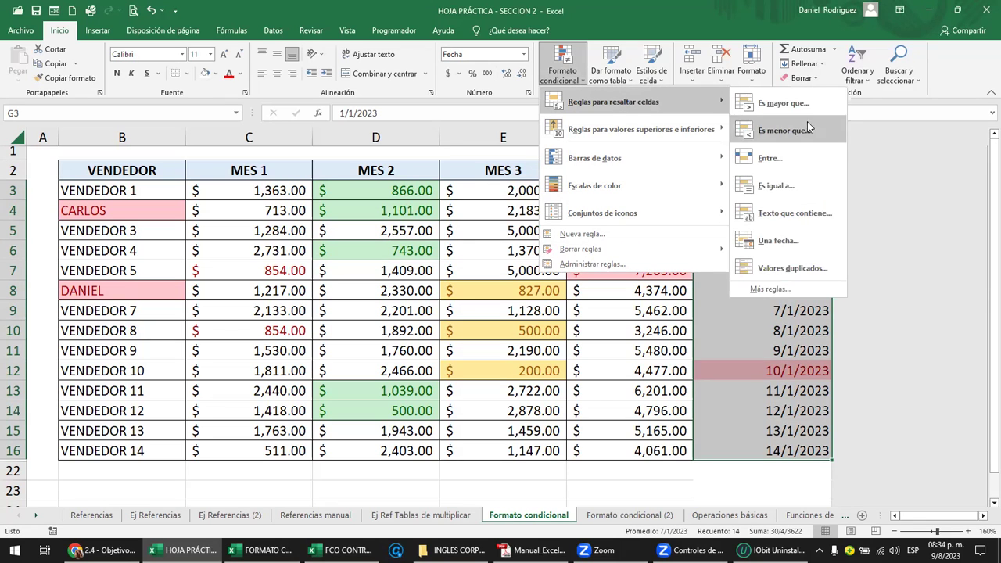
pyautogui.click(757, 159)
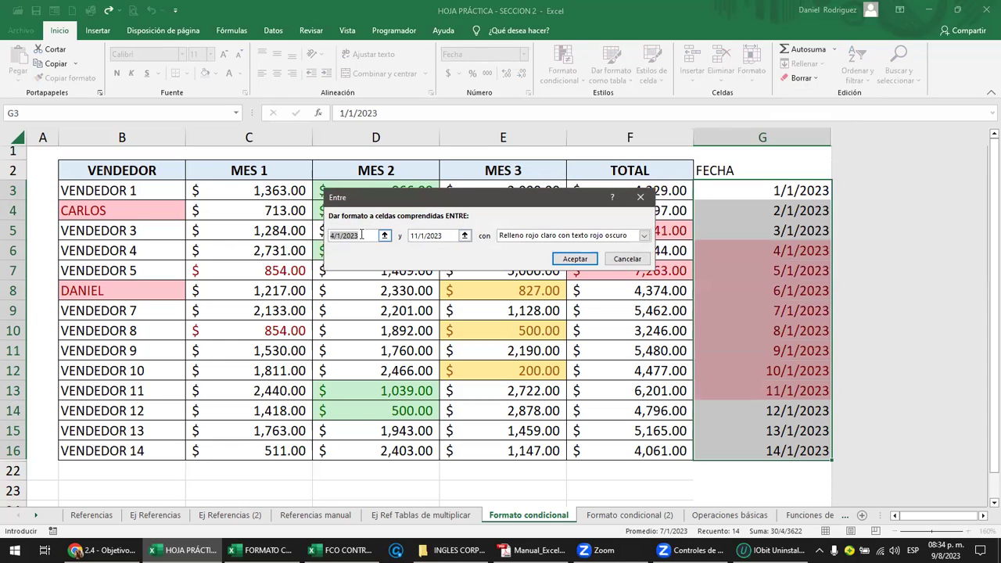
# Set the Between range from 4/1/2023 to 06/01/2023 and accept the light red rule.
pyautogui.click(413, 235)
pyautogui.press('Left')
pyautogui.press('BackSpace')
pyautogui.press('BackSpace')
pyautogui.press('BackSpace')
pyautogui.press('BackSpace')
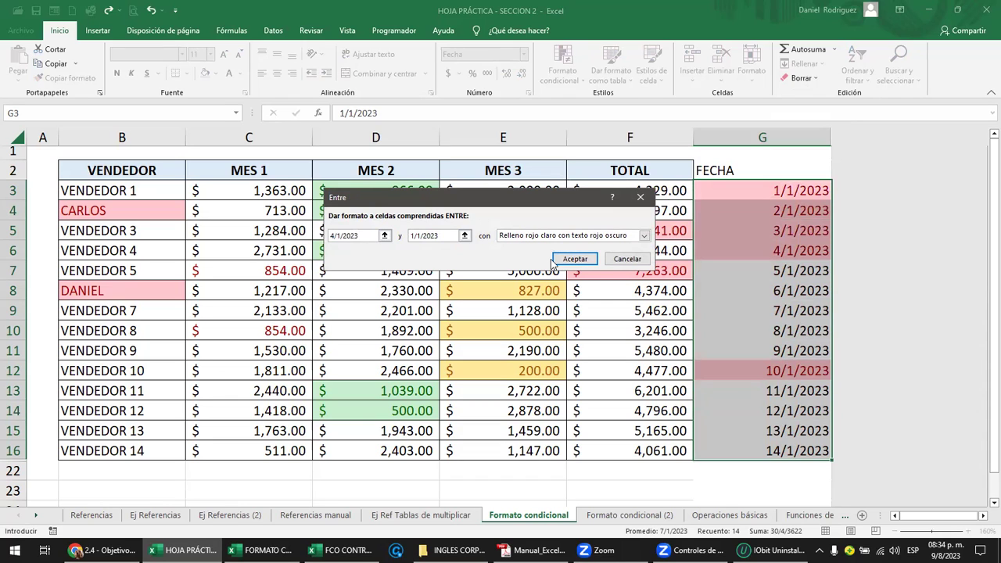
pyautogui.write('=')
pyautogui.press('Left')
pyautogui.press('Right')
pyautogui.press('Left')
pyautogui.press('Delete')
pyautogui.press('Delete')
pyautogui.press('Delete')
pyautogui.press('Delete')
pyautogui.press('Delete')
pyautogui.press('Delete')
pyautogui.press('BackSpace')
pyautogui.press('BackSpace')
pyautogui.press('BackSpace')
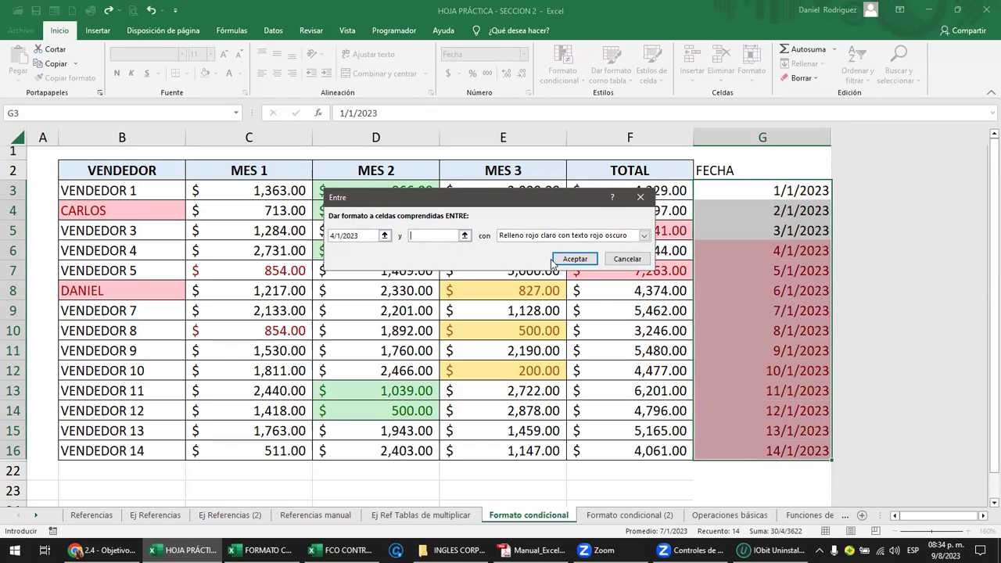
pyautogui.write('06/01/')
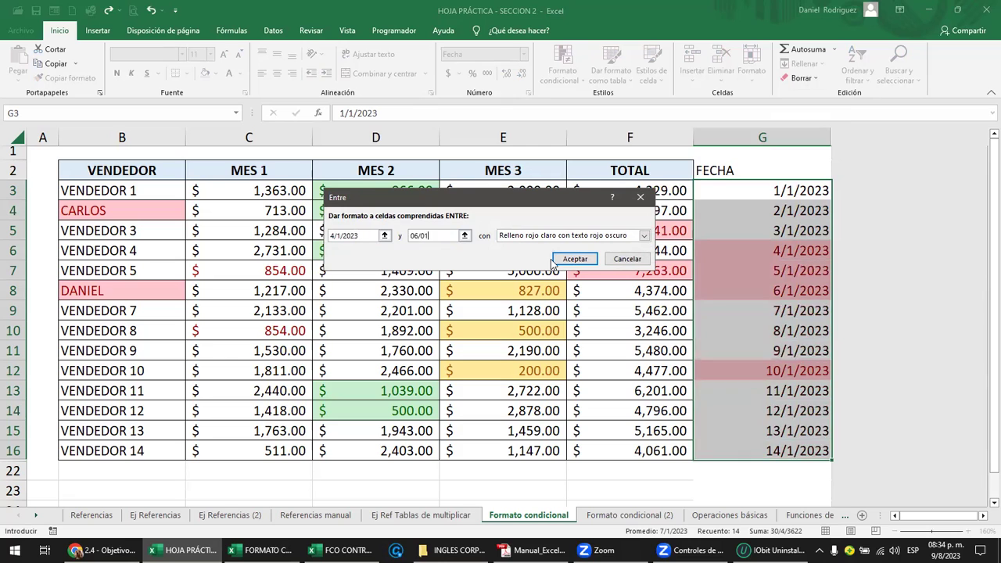
pyautogui.write('2023')
pyautogui.click(552, 259)
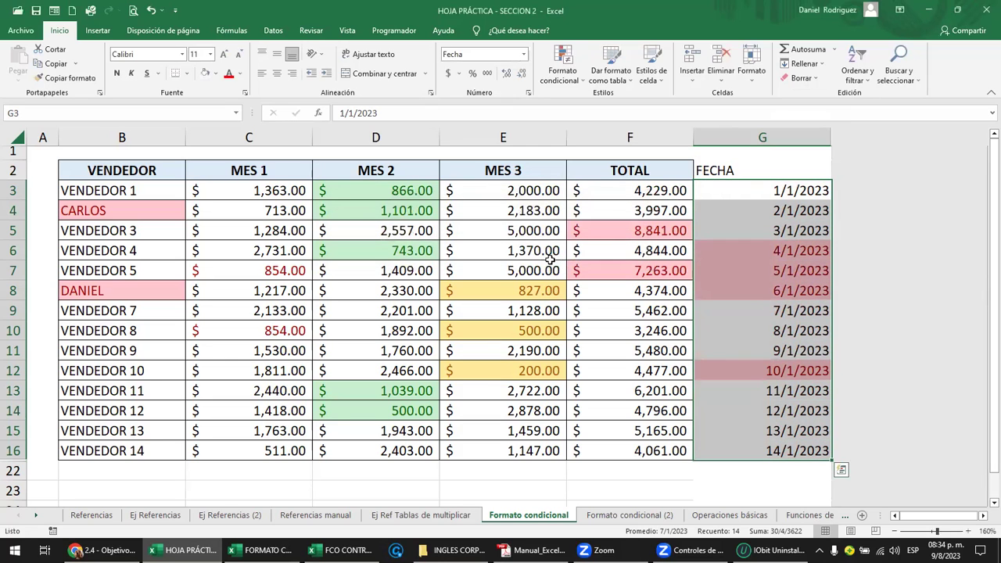
# Check the highlighted dates 4/1–6/1/2023 and 10/1/2023 in the FECHA column.
pyautogui.click(796, 371)
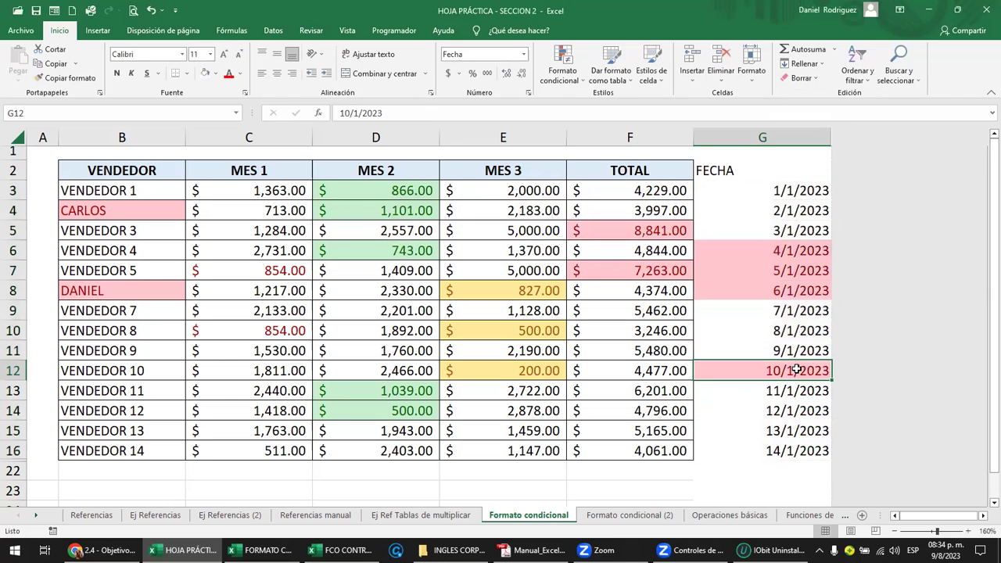
pyautogui.click(785, 249)
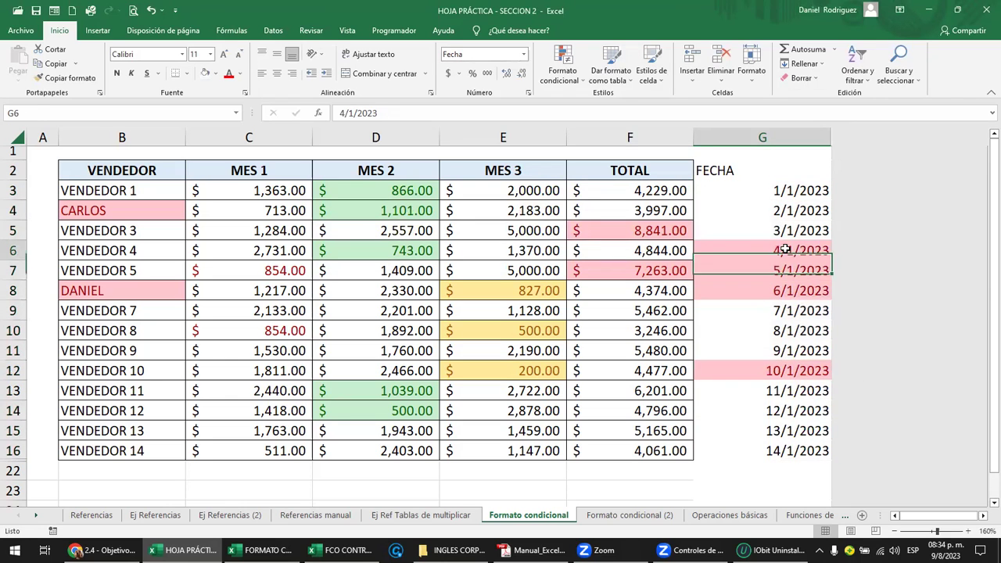
pyautogui.moveTo(785, 249); pyautogui.dragTo(785, 285)
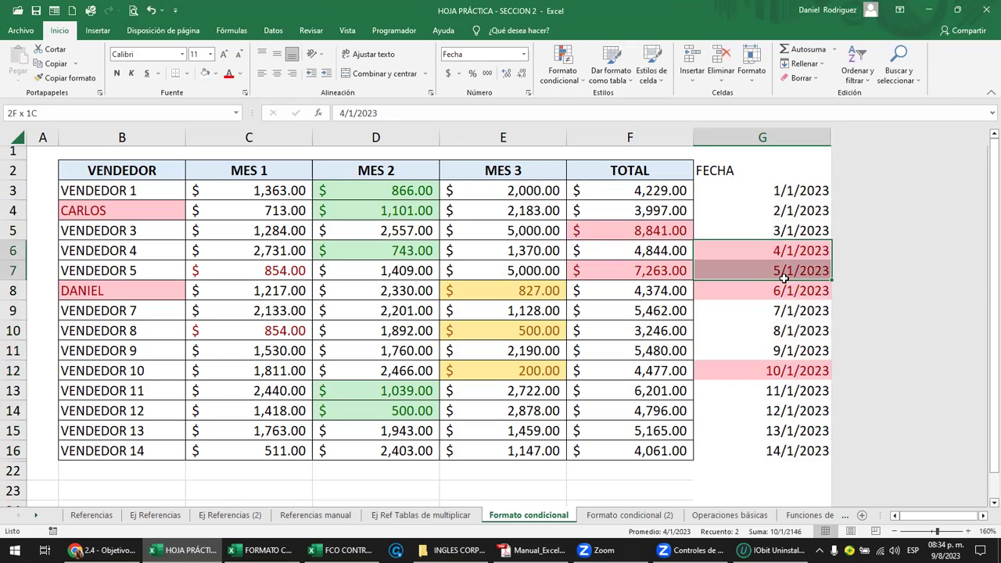
pyautogui.click(788, 369)
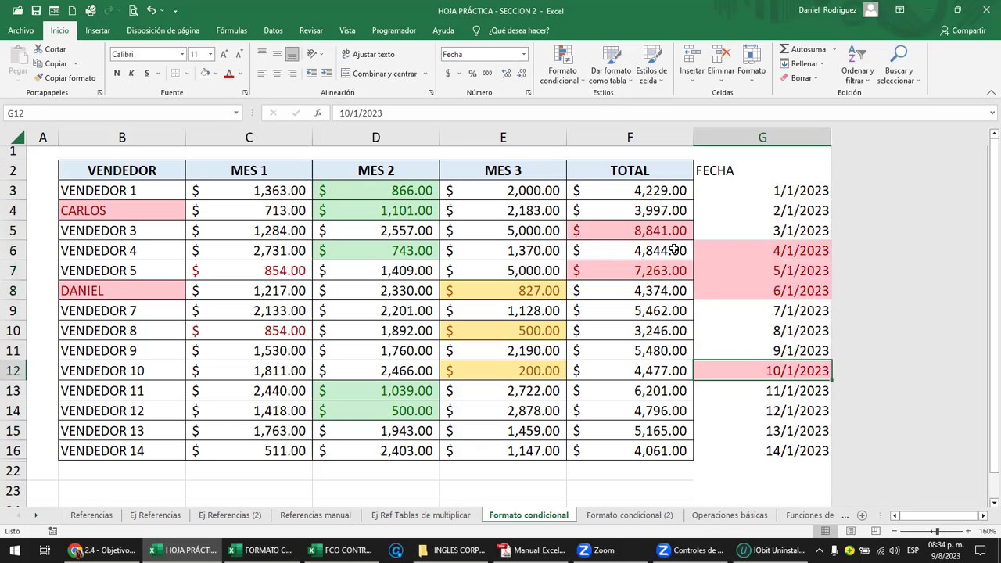
pyautogui.click(761, 256)
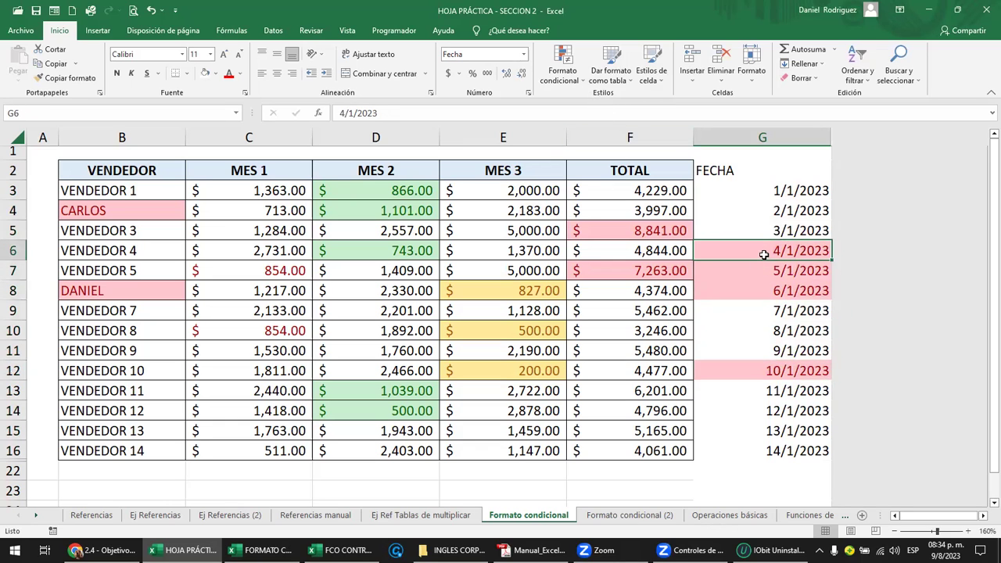
pyautogui.click(583, 85)
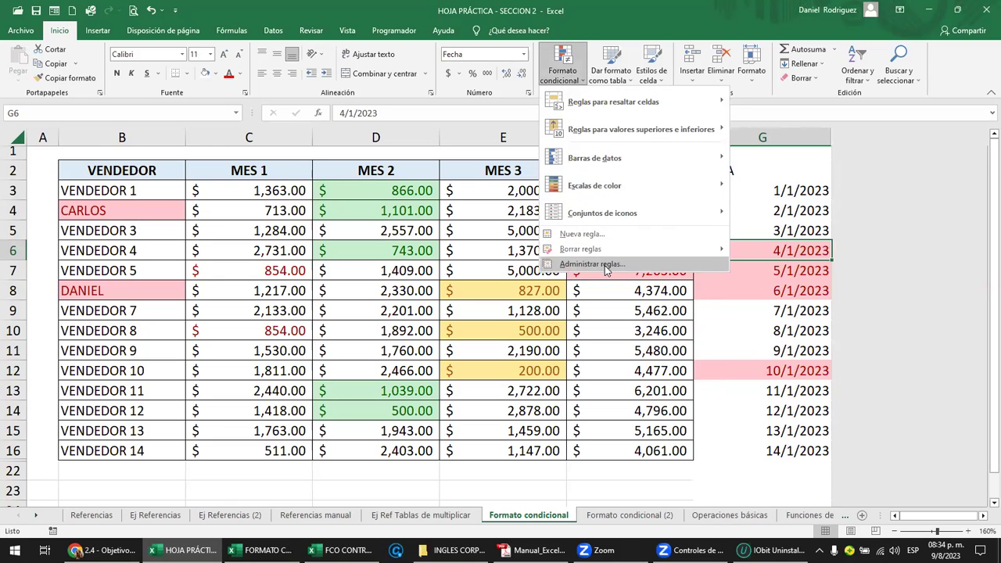
# Delete the 'Valor de celda = 44936' rule, keeping only the 44930–44932 between rule.
pyautogui.click(594, 264)
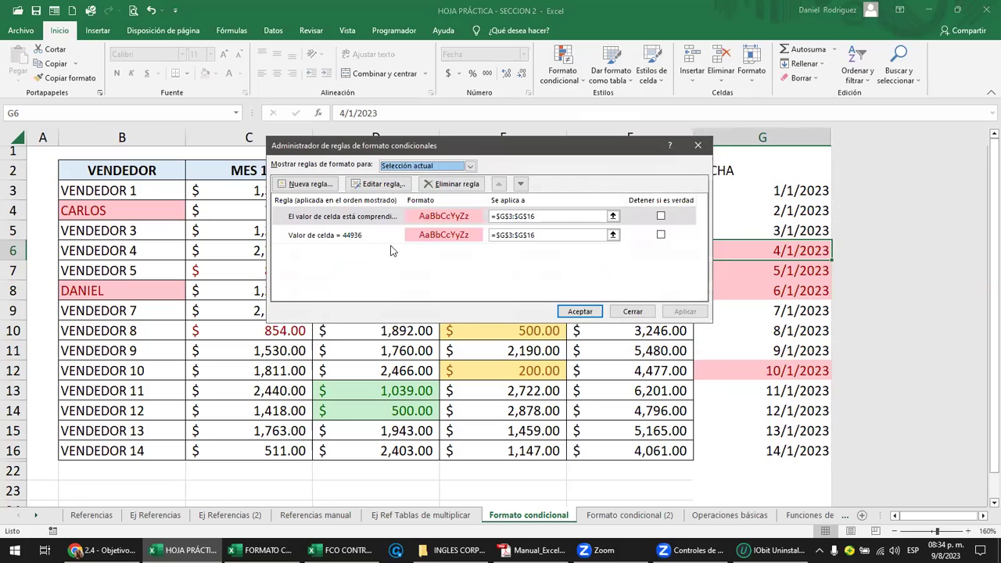
pyautogui.moveTo(613, 154); pyautogui.dragTo(525, 149)
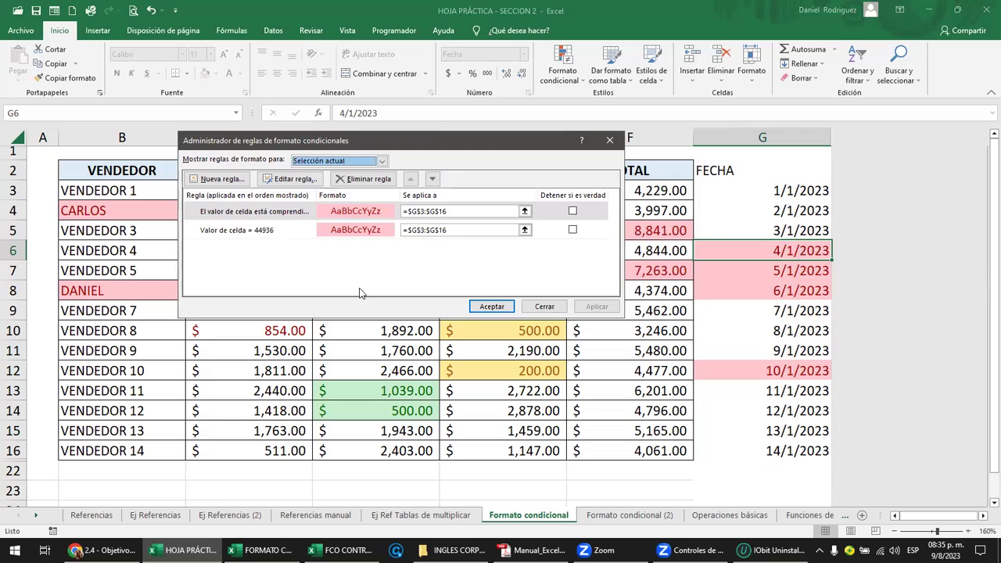
pyautogui.click(263, 235)
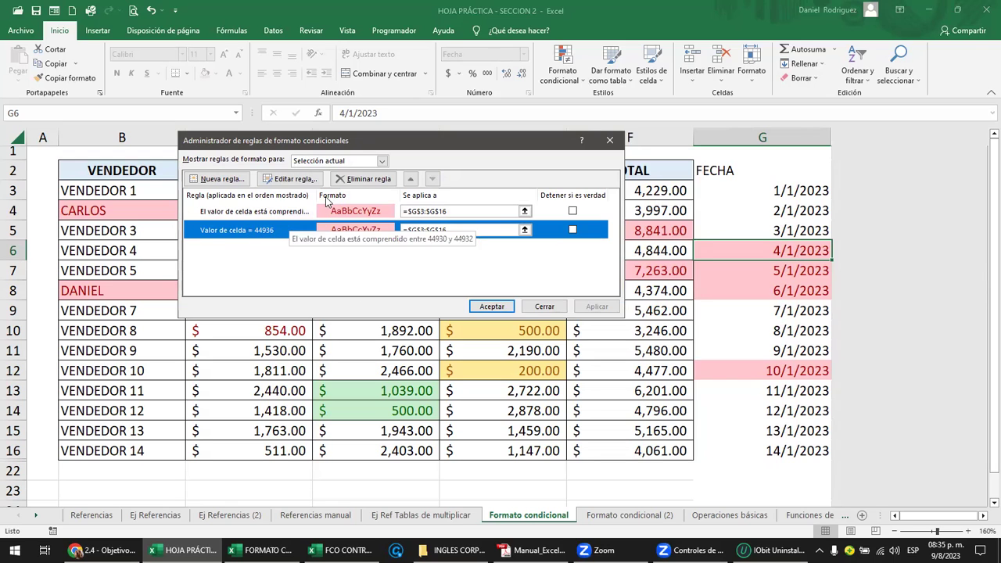
pyautogui.click(359, 181)
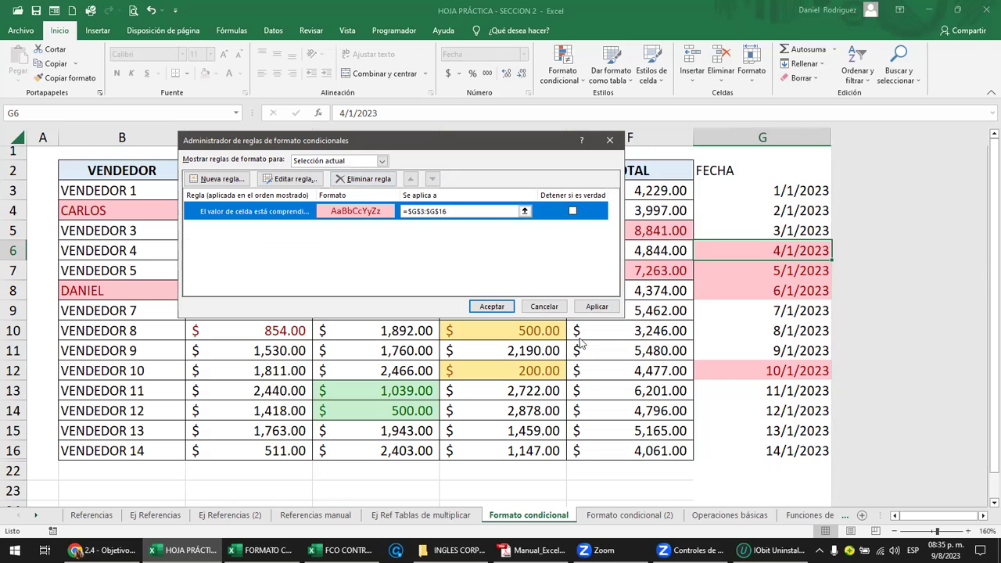
pyautogui.click(594, 306)
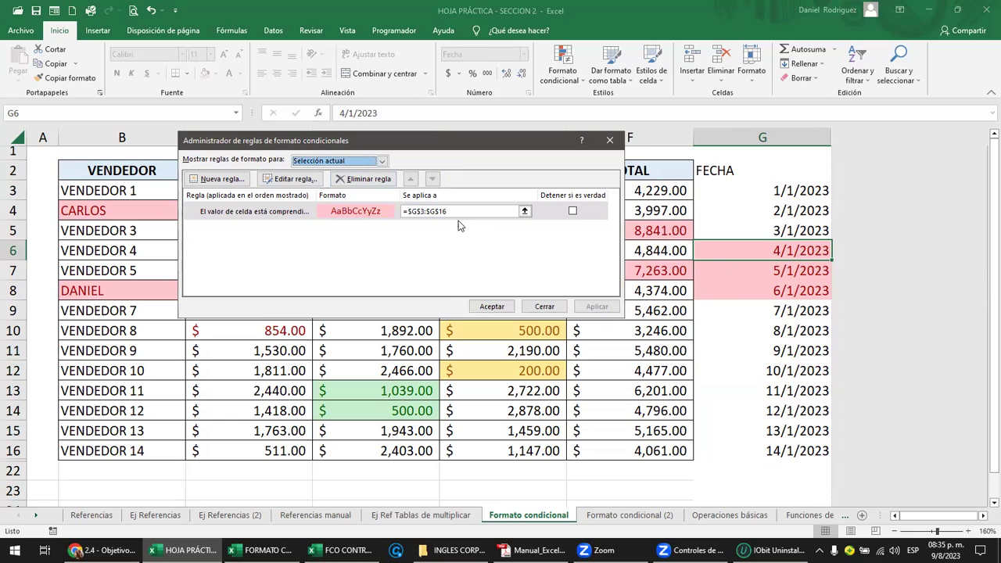
pyautogui.click(285, 212)
# Open the between rule (=44930 to =44932) for editing and go to its lower bound.
pyautogui.click(292, 179)
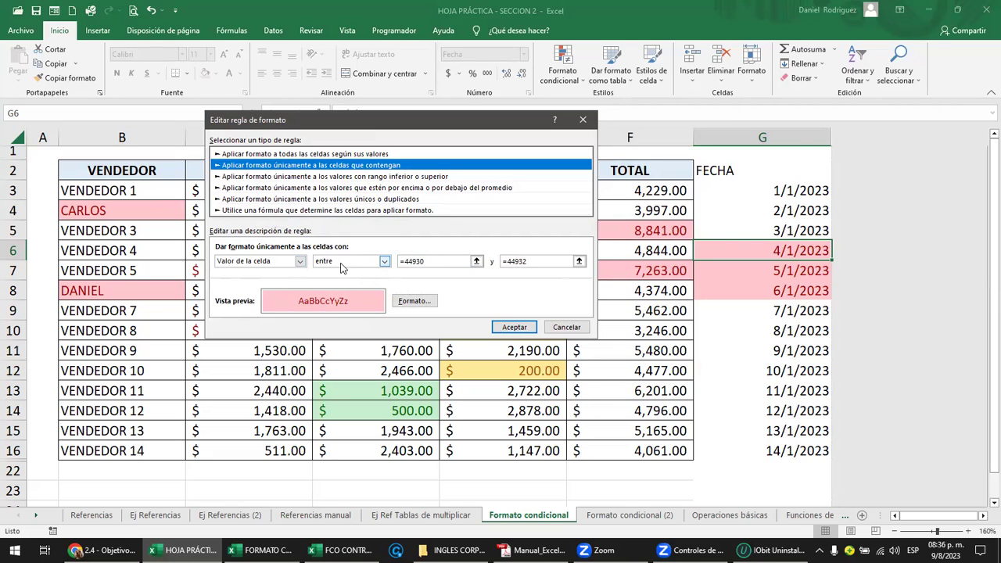
pyautogui.click(448, 262)
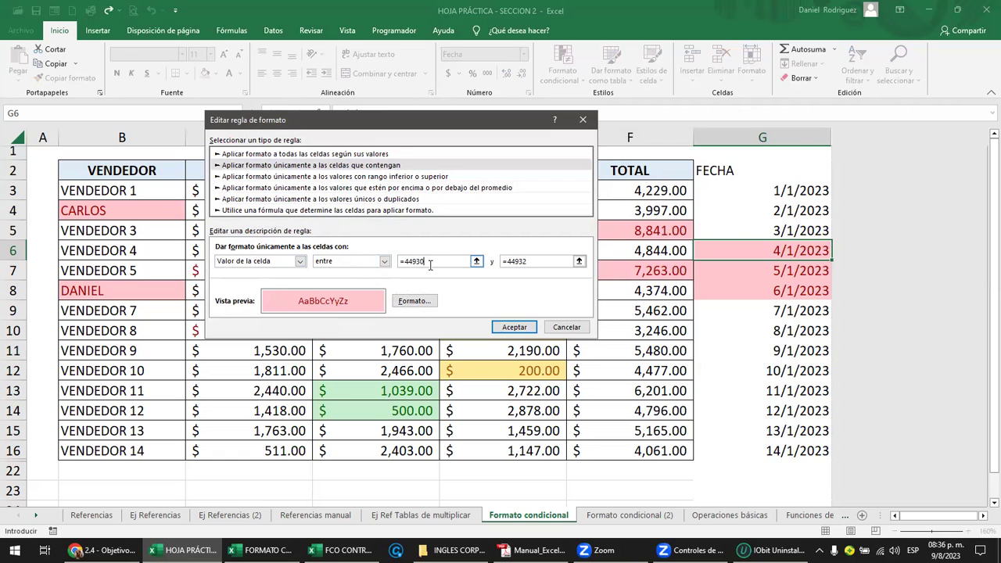
# Replace the date rule's serial start bound with the date 01/01/2023 and apply it.
pyautogui.press('BackSpace')
pyautogui.write('01/01/')
pyautogui.write('2023')
pyautogui.click(543, 260)
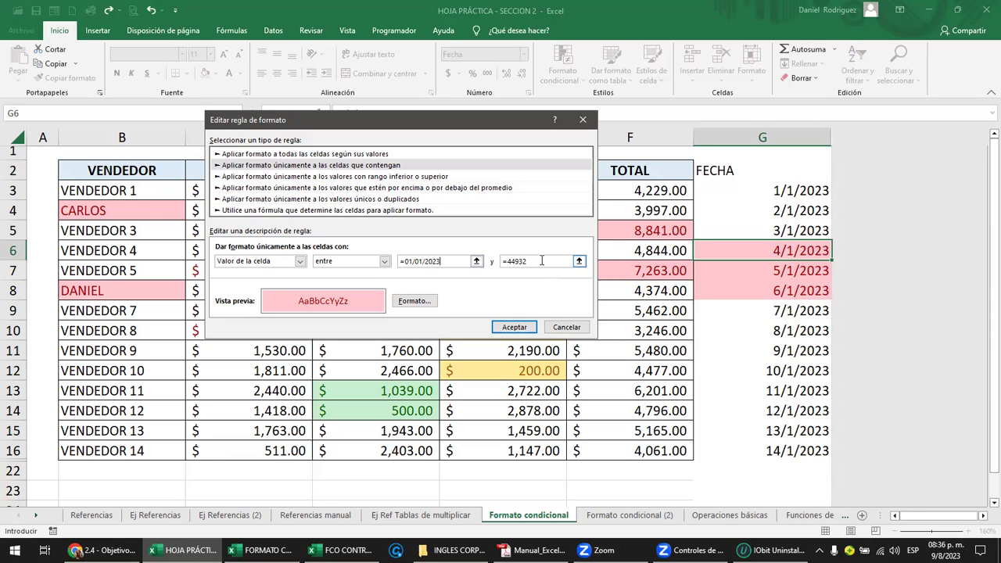
pyautogui.click(405, 262)
pyautogui.click(520, 327)
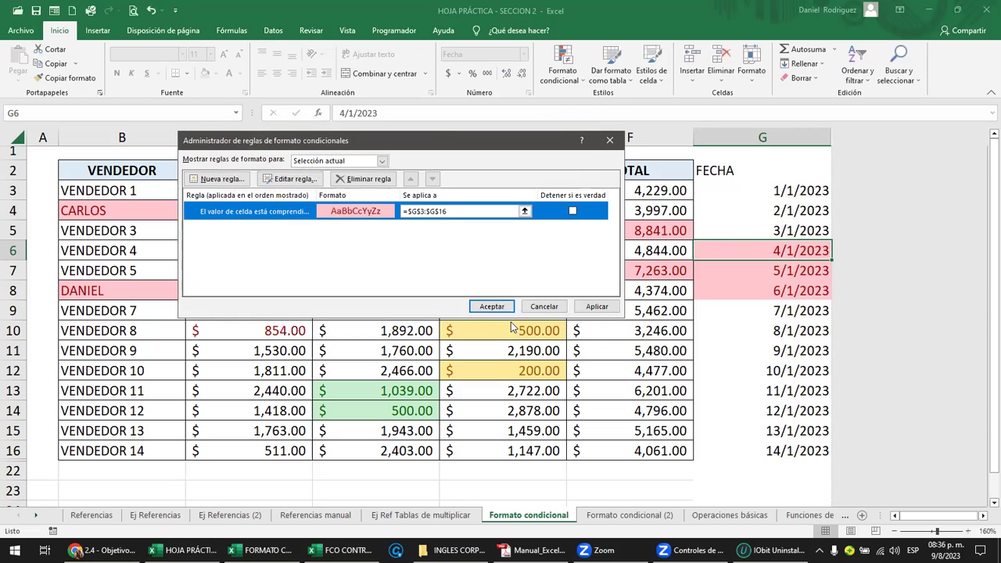
pyautogui.click(596, 306)
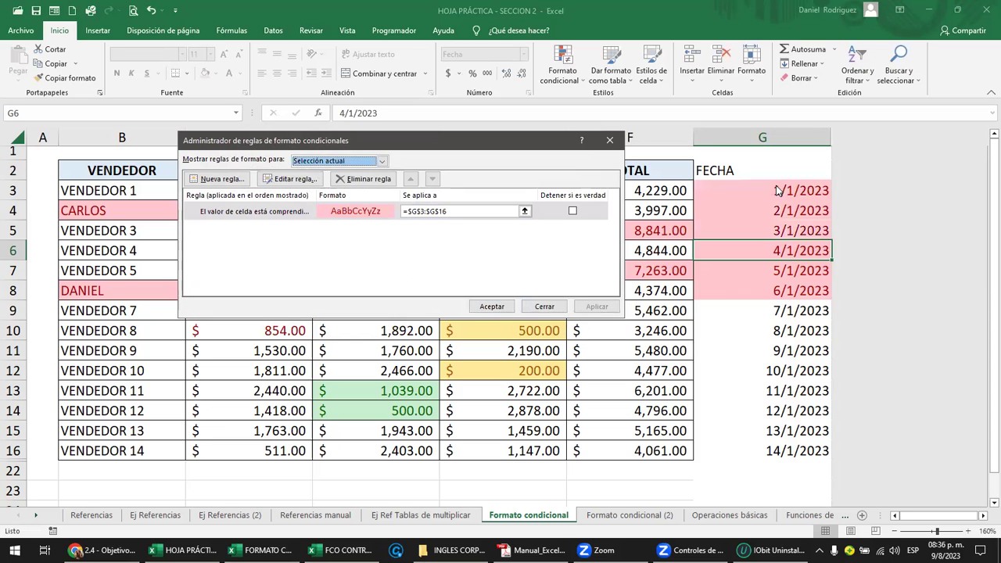
# Edit the date rule to end at 10/1/2023 with a yellow fill and apply it.
pyautogui.click(263, 217)
pyautogui.doubleClick(263, 217)
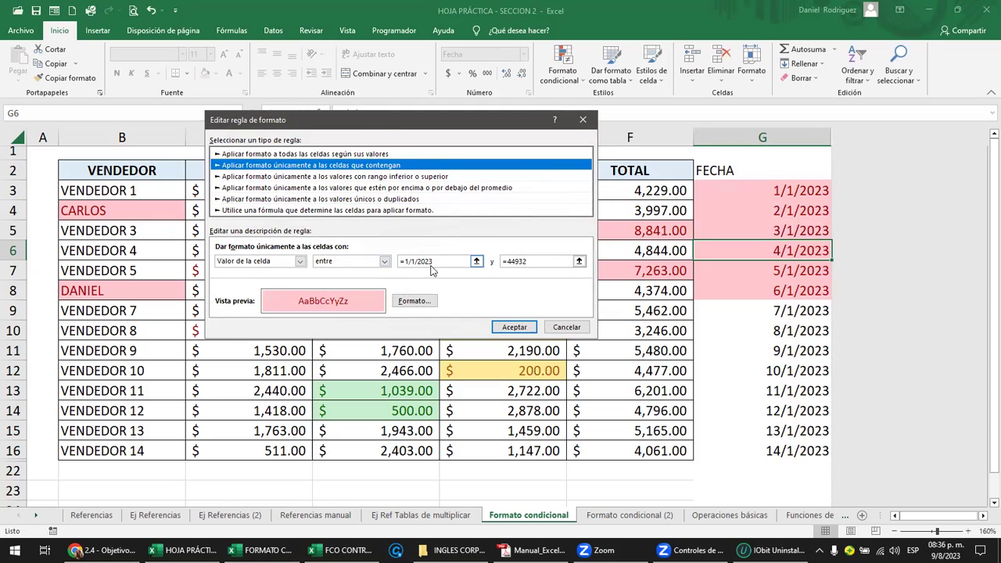
pyautogui.moveTo(437, 261); pyautogui.dragTo(404, 261)
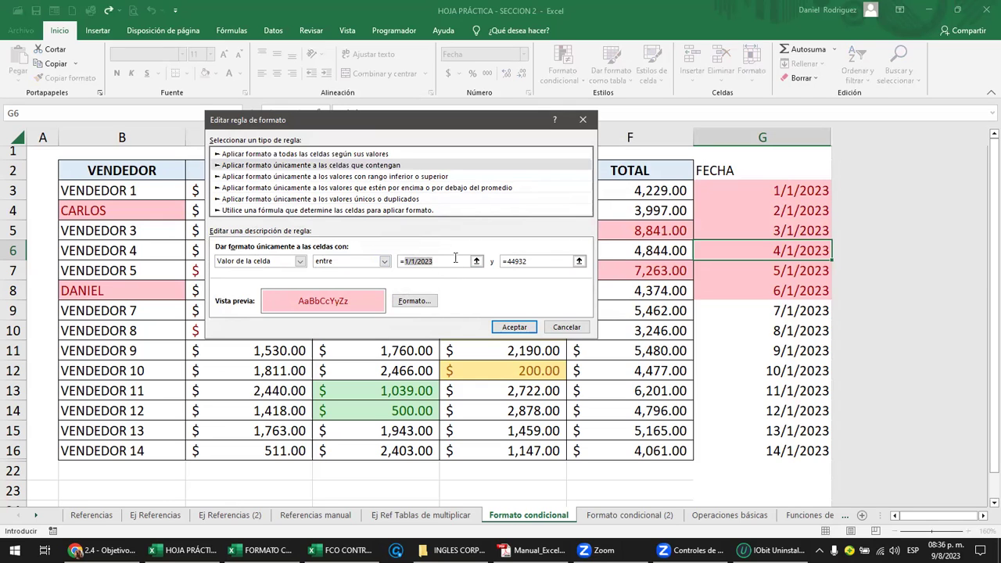
pyautogui.click(503, 264)
pyautogui.click(545, 265)
pyautogui.press('BackSpace')
pyautogui.press('BackSpace')
pyautogui.press('BackSpace')
pyautogui.press('BackSpace')
pyautogui.press('BackSpace')
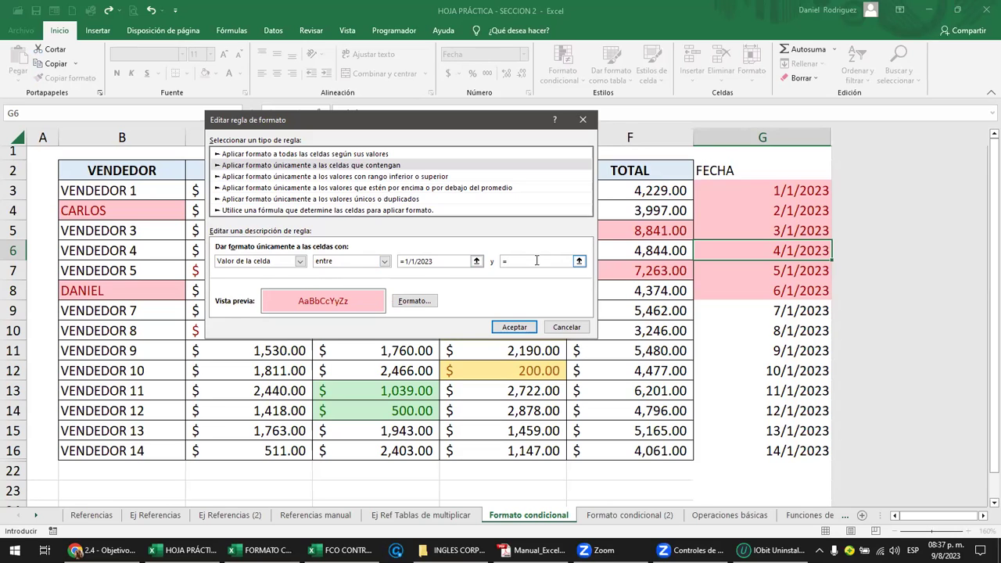
pyautogui.write('10/')
pyautogui.write('3')
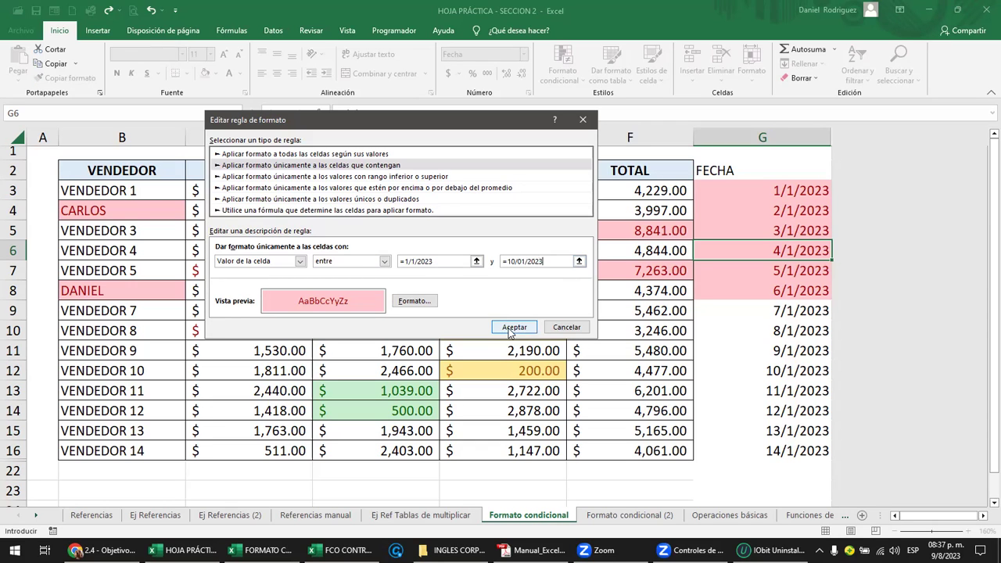
pyautogui.click(419, 302)
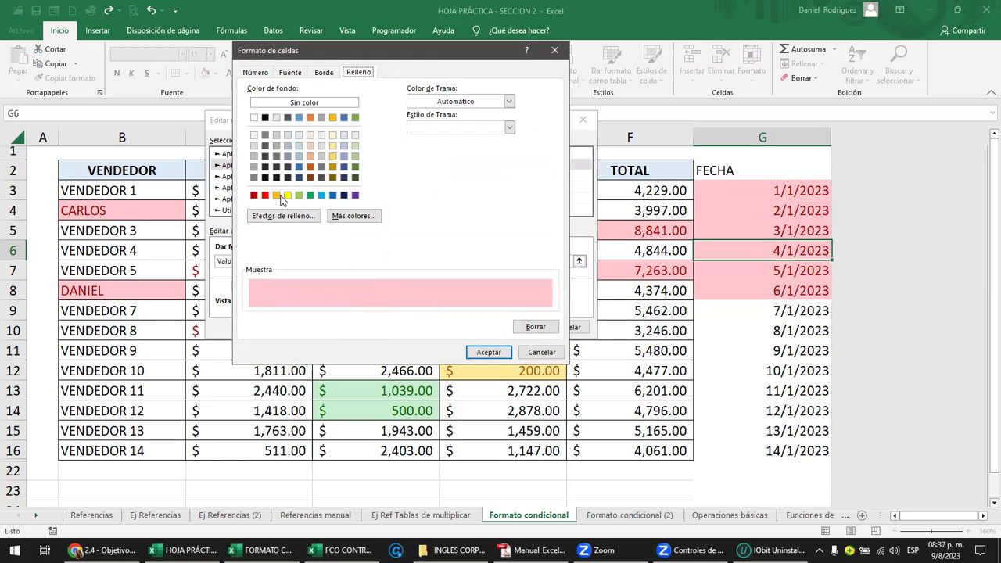
pyautogui.click(287, 195)
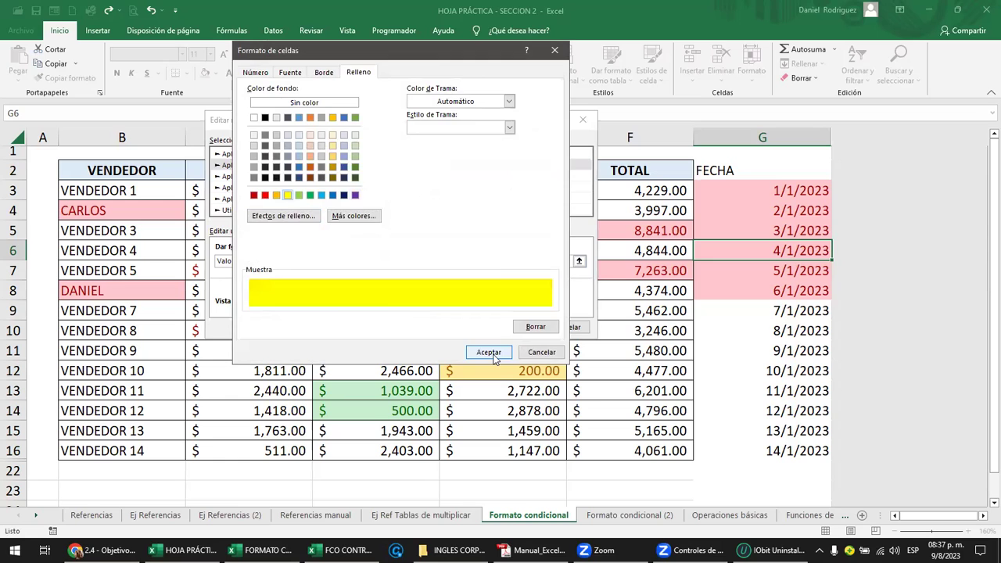
pyautogui.click(488, 352)
pyautogui.click(517, 326)
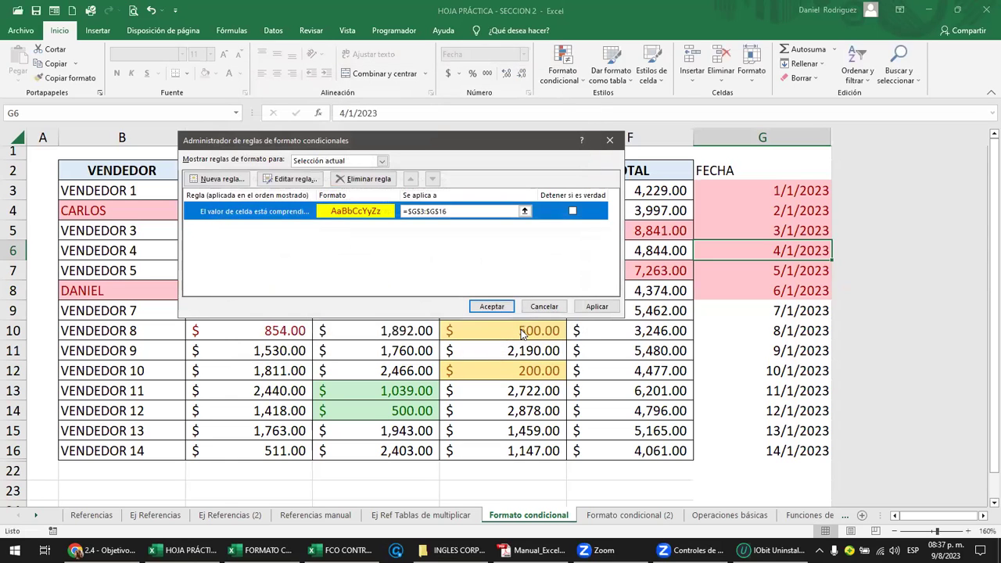
pyautogui.click(598, 309)
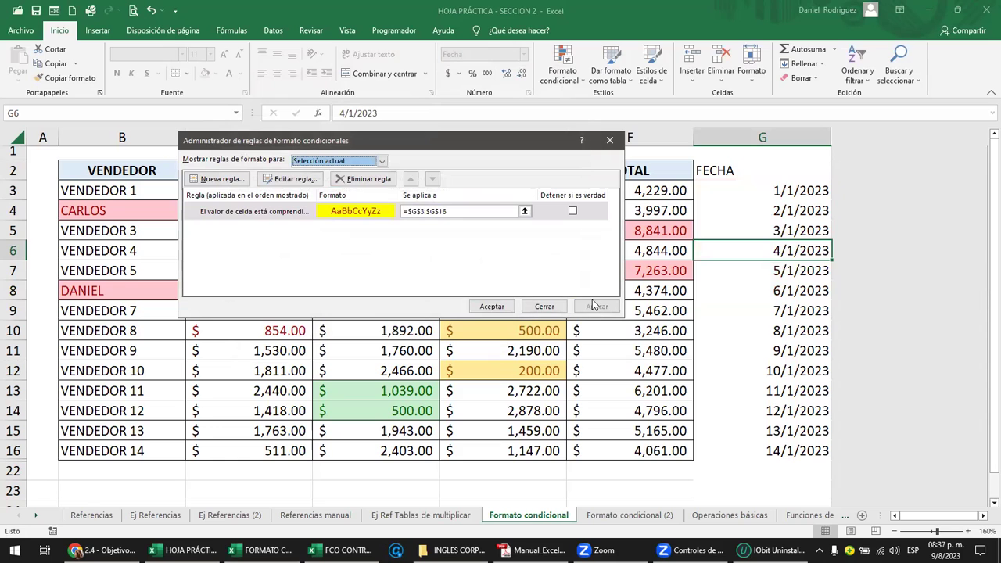
# Review the rule ending at 10/1/2023 and close the rules manager.
pyautogui.click(303, 180)
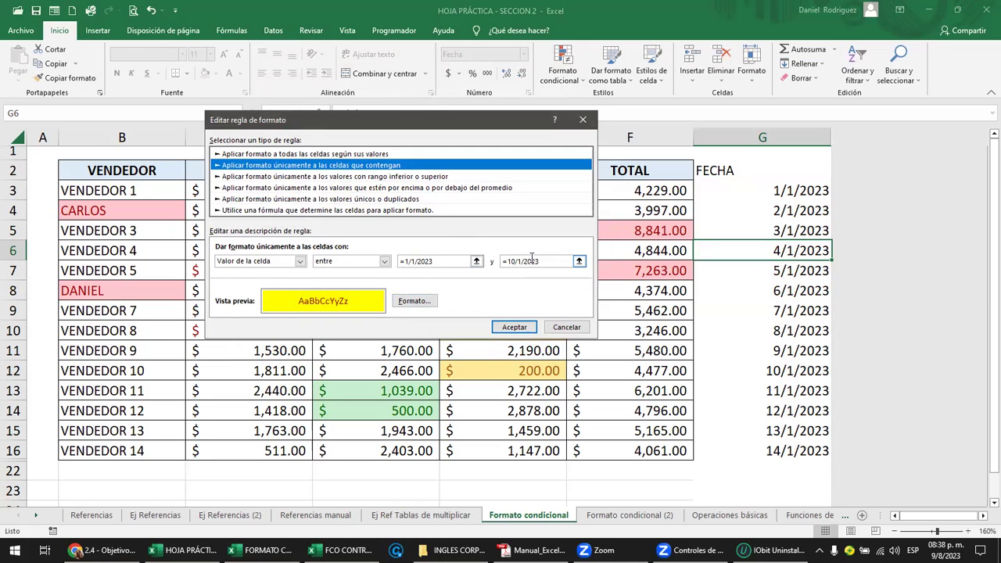
pyautogui.click(514, 327)
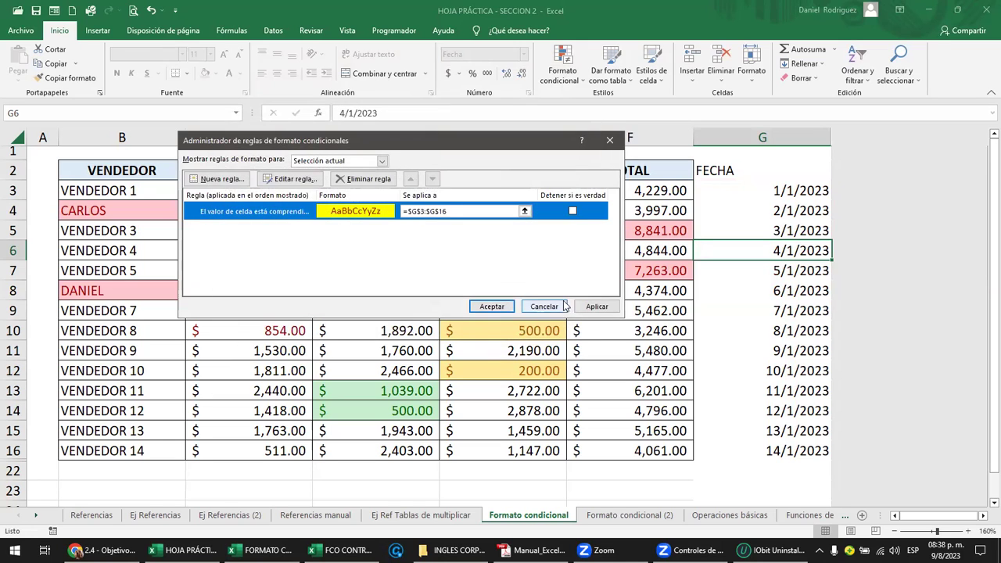
pyautogui.click(597, 306)
pyautogui.click(492, 305)
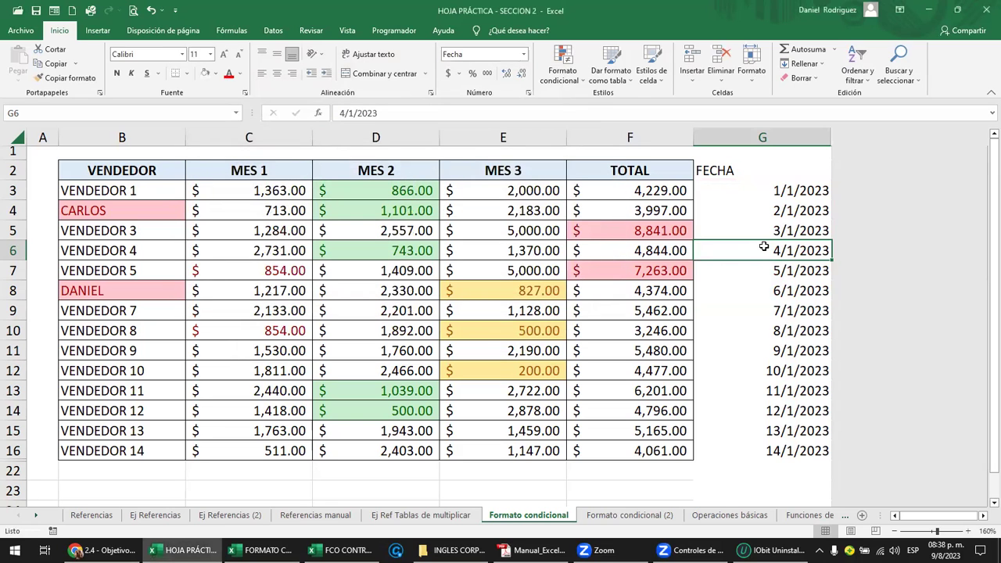
# Delete the yellow date rule from the FECHA cells G3:G16.
pyautogui.moveTo(763, 190); pyautogui.dragTo(772, 448)
pyautogui.click(563, 78)
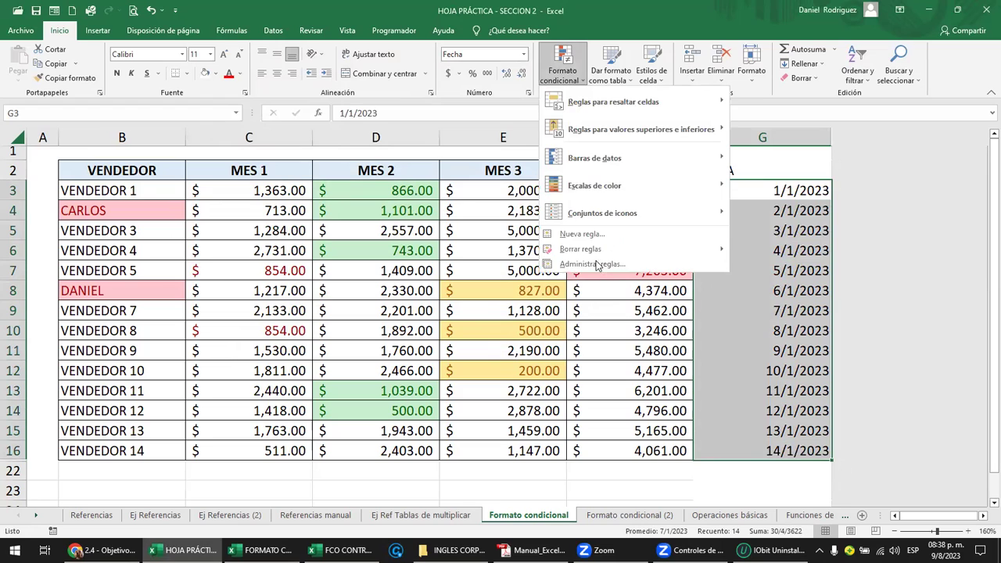
pyautogui.click(766, 303)
pyautogui.click(781, 190)
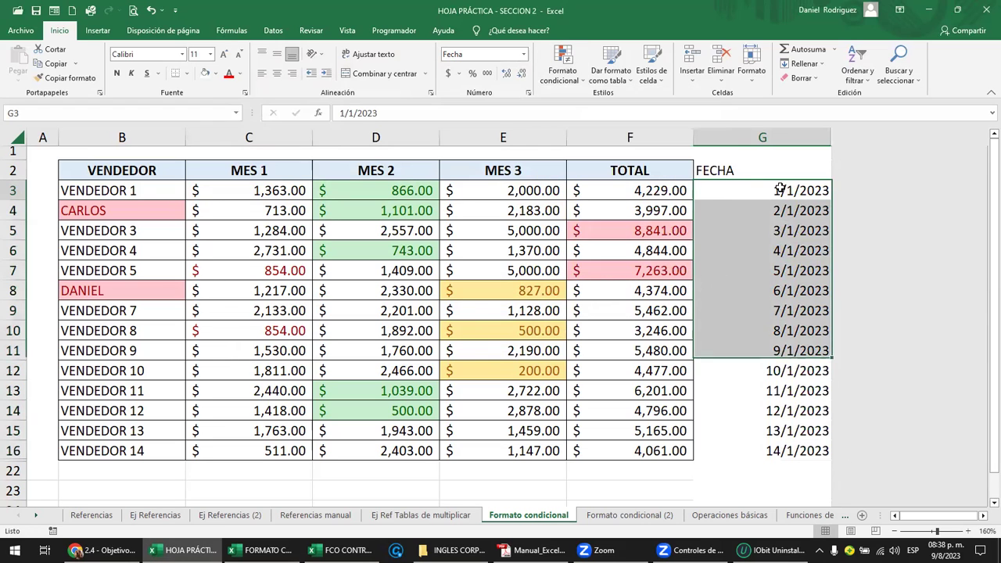
pyautogui.click(567, 79)
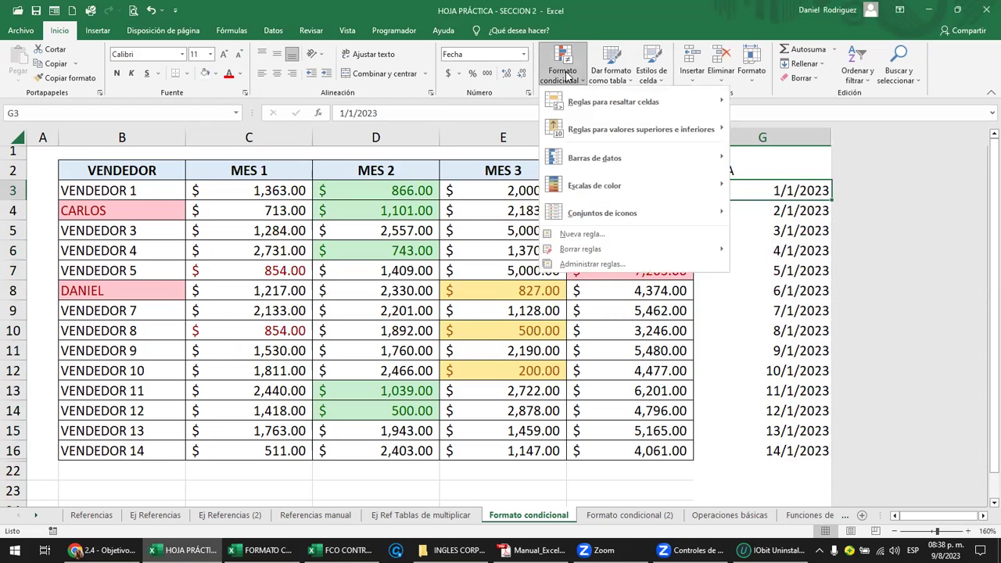
pyautogui.click(607, 271)
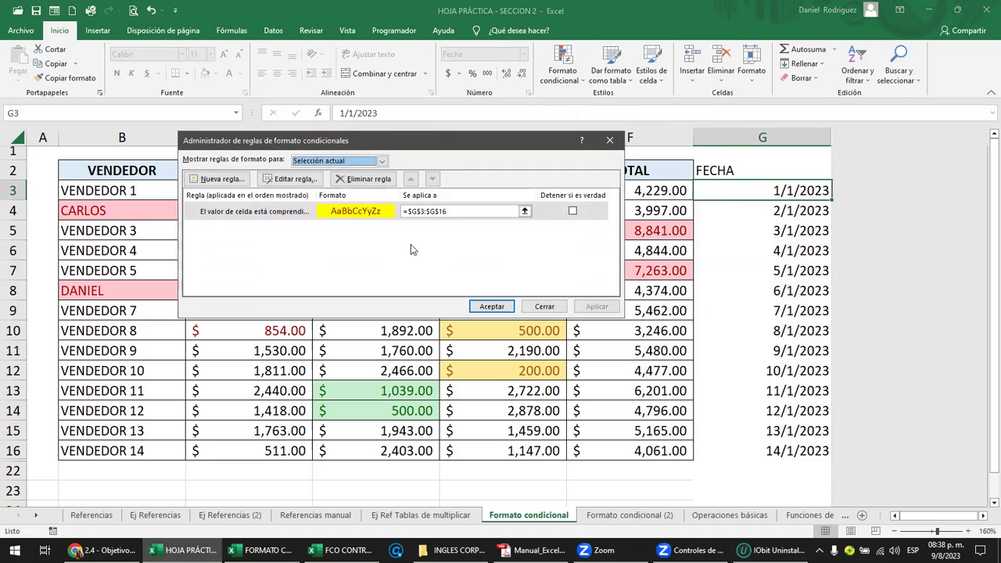
pyautogui.click(267, 216)
pyautogui.click(354, 179)
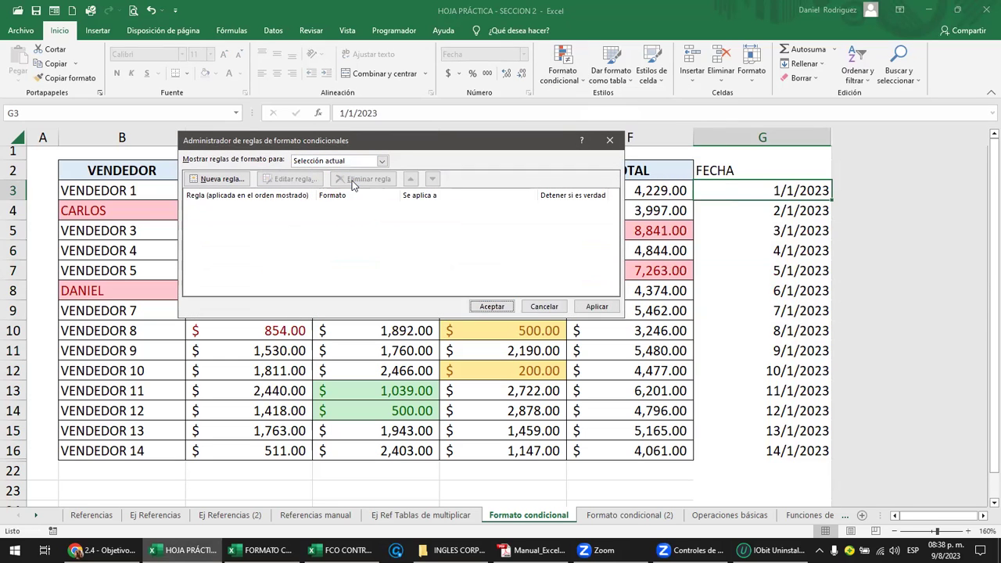
pyautogui.click(597, 305)
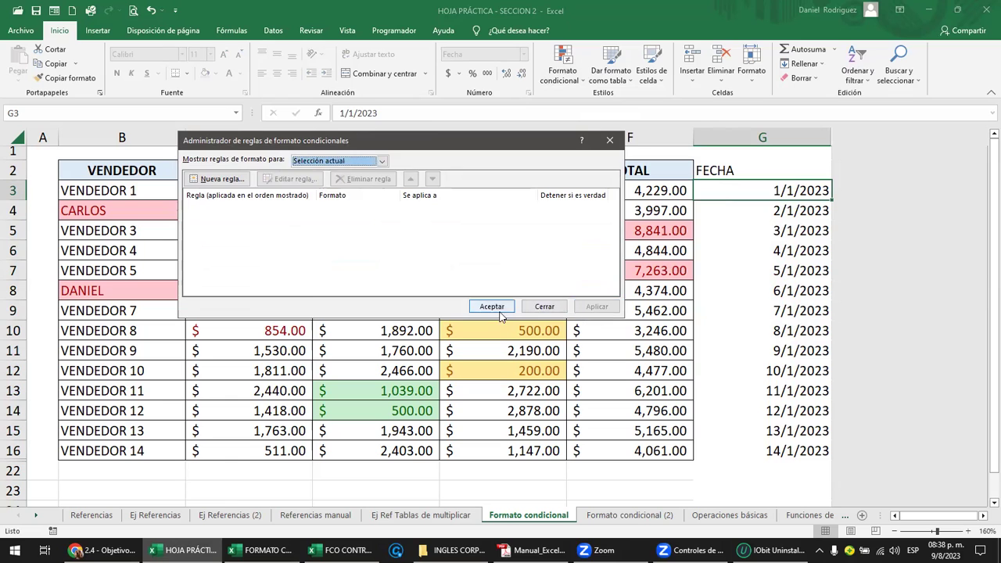
pyautogui.press('Return')
# Try a between-dates highlight on G3:G16 (4/1/2023 to 11/1/2023), then cancel it.
pyautogui.moveTo(754, 190); pyautogui.dragTo(749, 423)
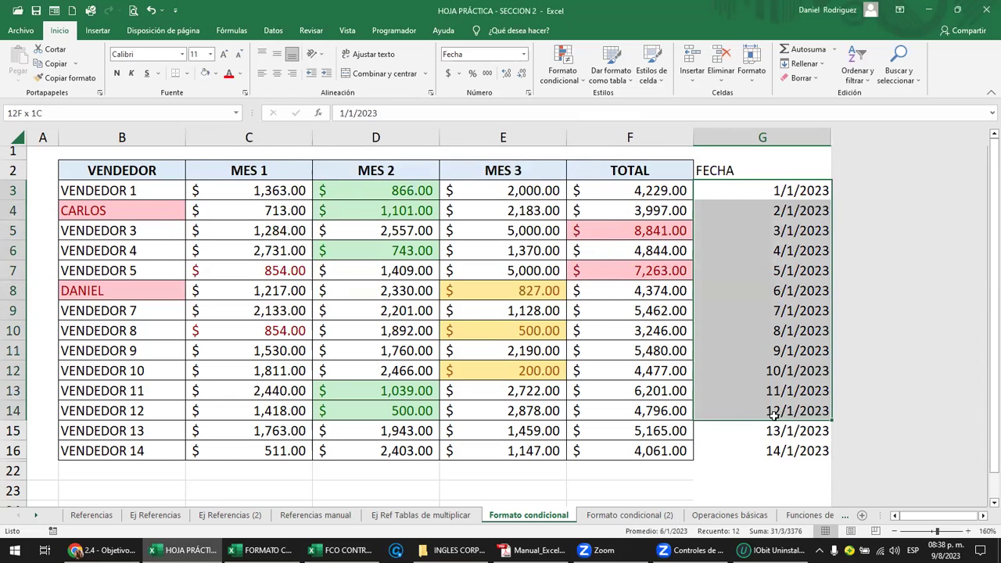
pyautogui.moveTo(757, 190); pyautogui.dragTo(781, 450)
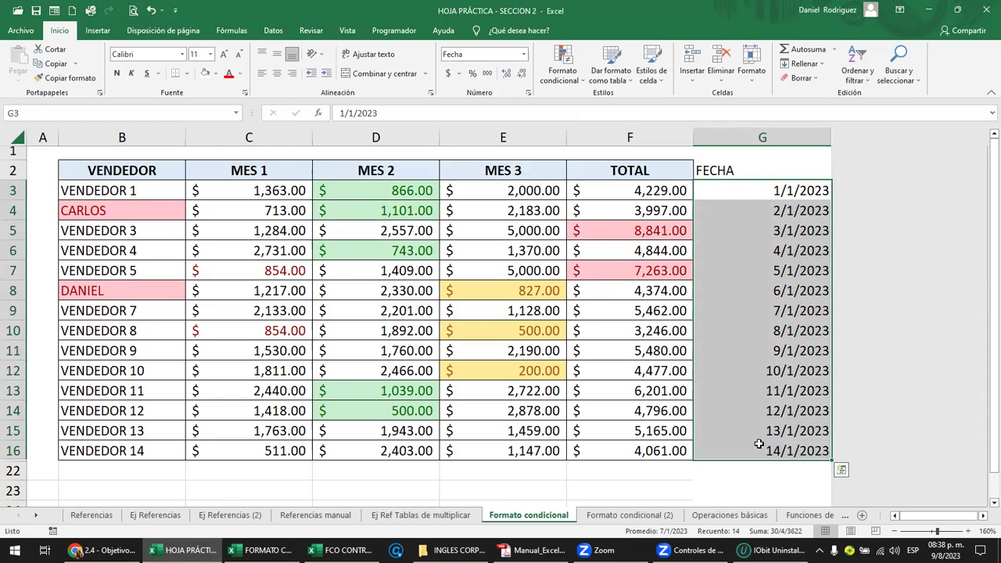
pyautogui.click(570, 79)
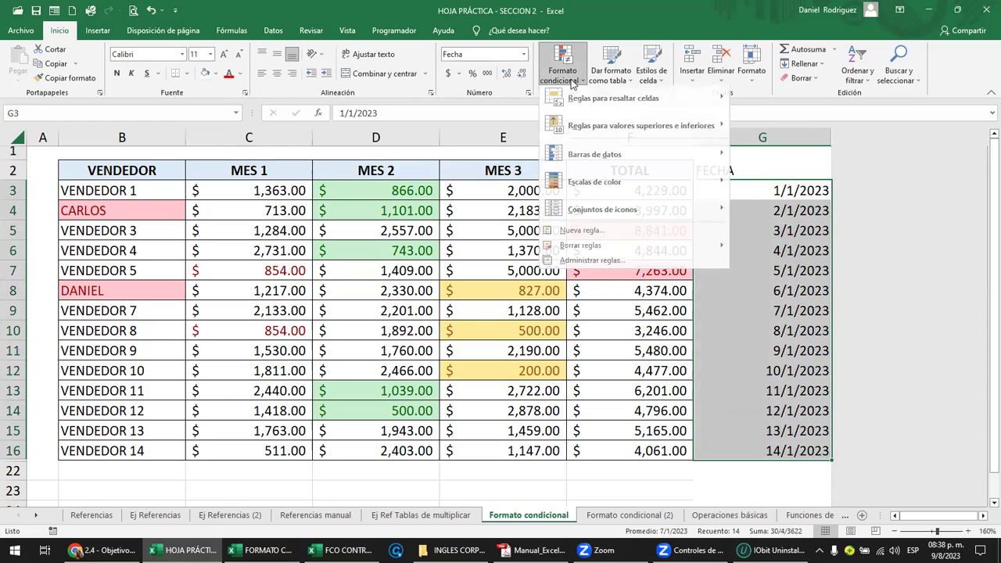
pyautogui.moveTo(632, 103)
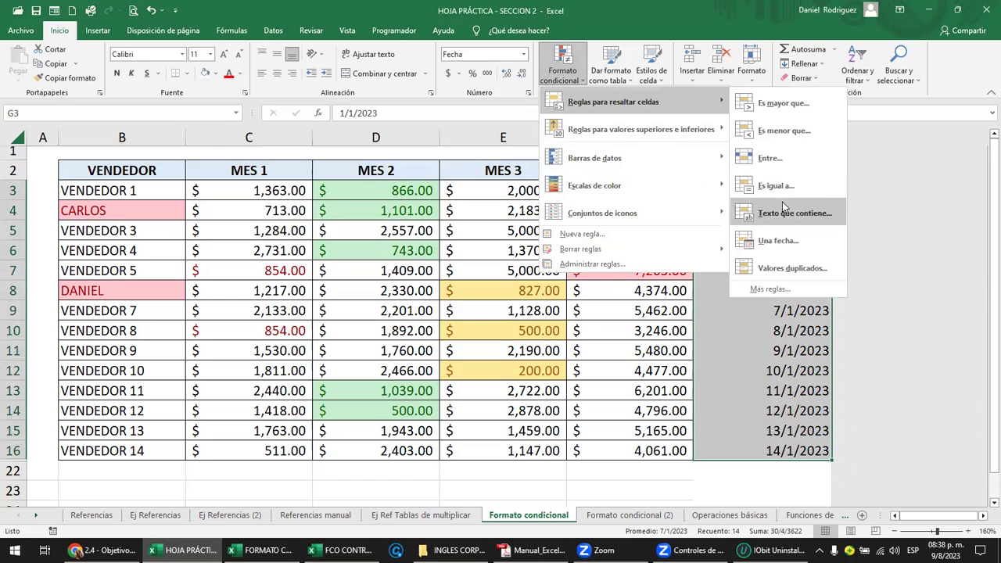
pyautogui.click(771, 160)
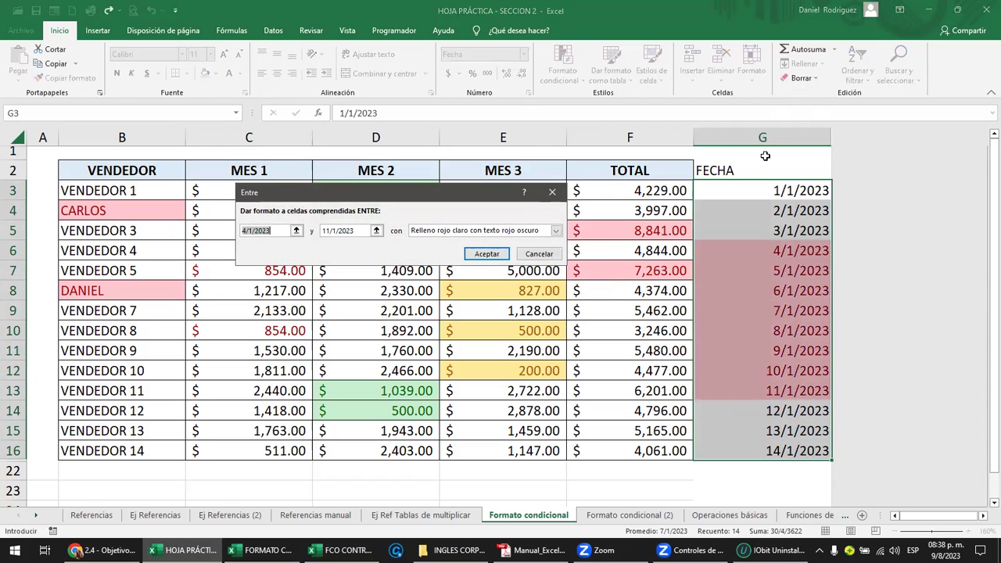
pyautogui.click(276, 230)
pyautogui.click(353, 231)
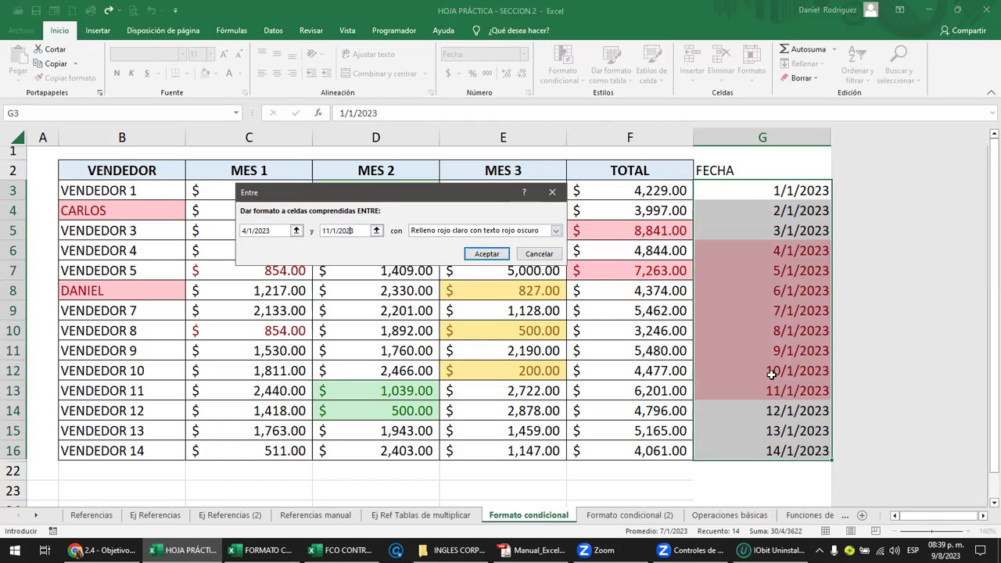
pyautogui.click(539, 254)
pyautogui.click(758, 432)
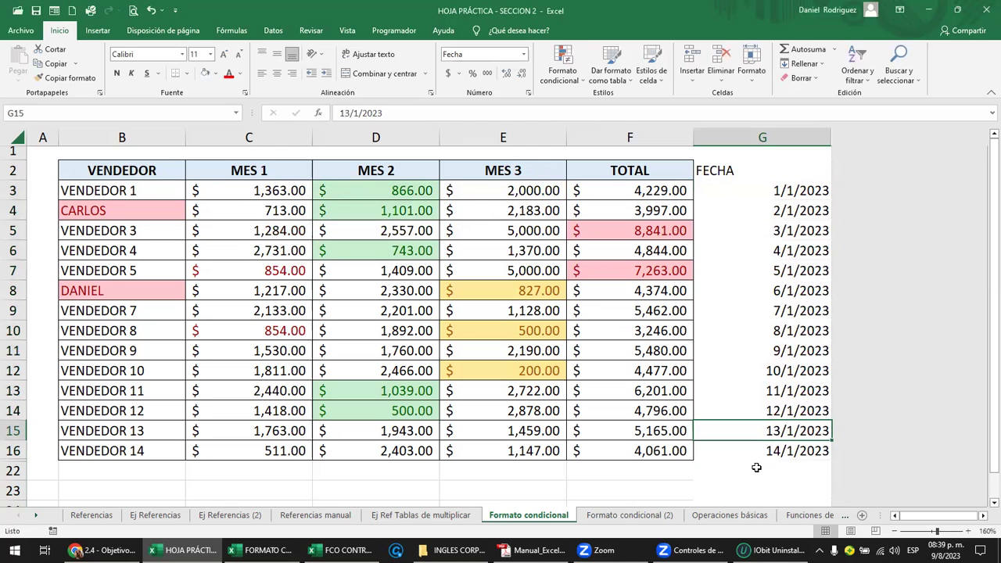
pyautogui.click(755, 468)
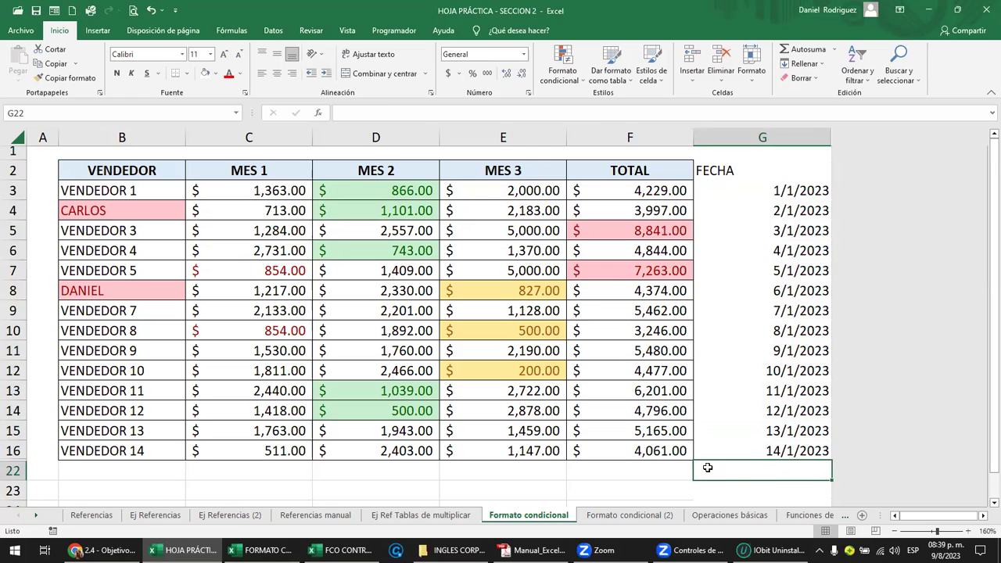
# Copy the VENDEDOR 14 row (row 16) into row 23 below the table.
pyautogui.moveTo(69, 452); pyautogui.dragTo(770, 463)
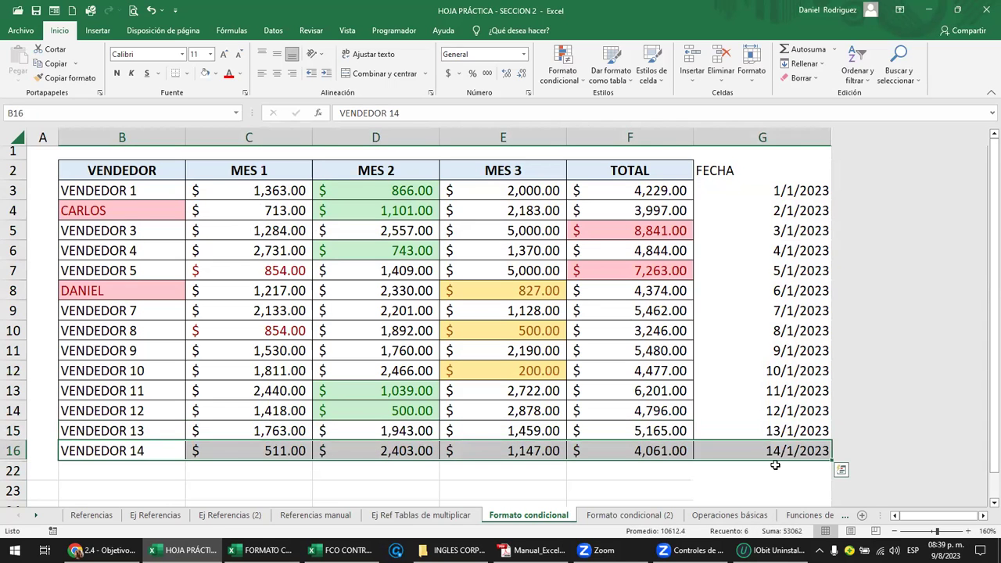
pyautogui.press('Up')
pyautogui.press('Up')
pyautogui.press('Down')
pyautogui.press('Down')
pyautogui.hotkey('shift', 'Right')
pyautogui.hotkey('shift', 'Right')
pyautogui.hotkey('shift', 'Right')
pyautogui.hotkey('shift', 'Right')
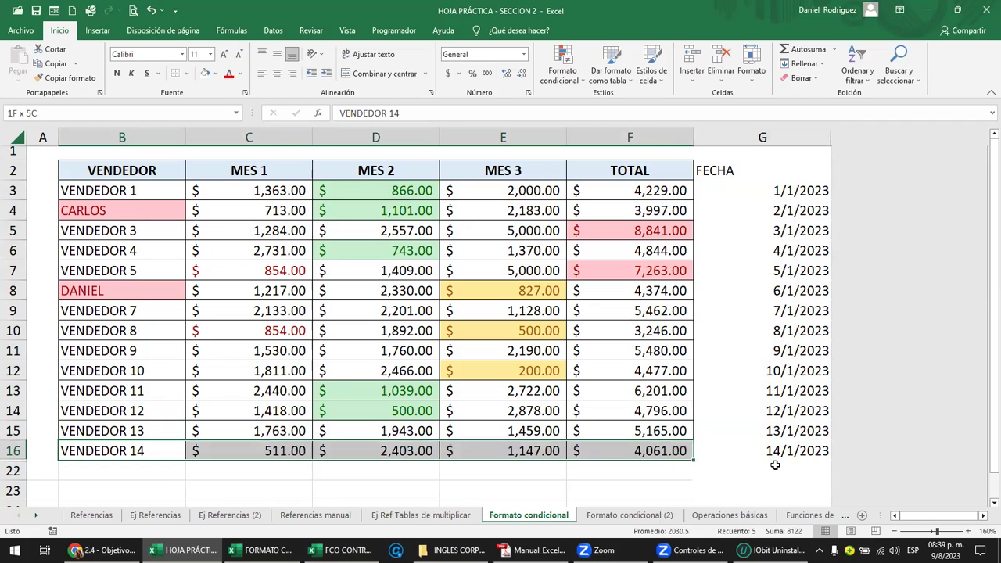
pyautogui.hotkey('shift', 'Right')
pyautogui.hotkey('shift', 'Left')
pyautogui.hotkey('shift', 'Right')
pyautogui.hotkey('ctrl', 'c')
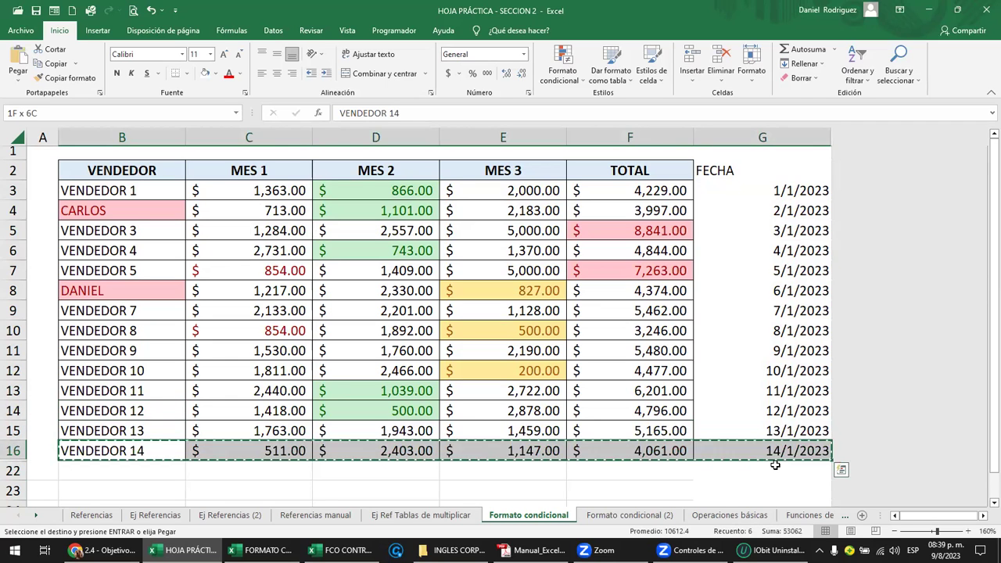
pyautogui.press('Down')
pyautogui.press('Down')
pyautogui.press('Return')
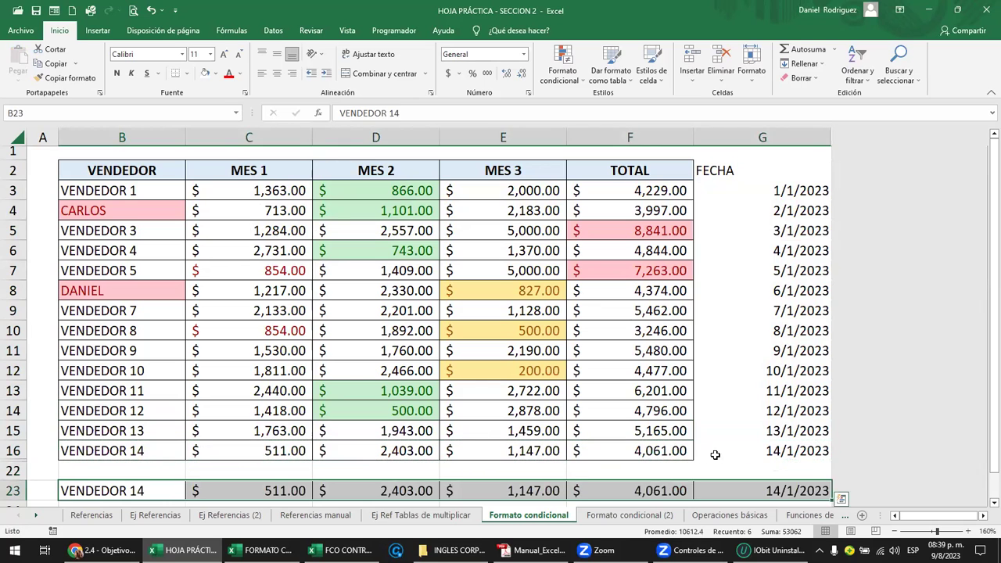
# Check the green MES 2 values, then set the copied row's MES 2 to 500.
pyautogui.click(346, 385)
pyautogui.scroll(-2, 346, 384)
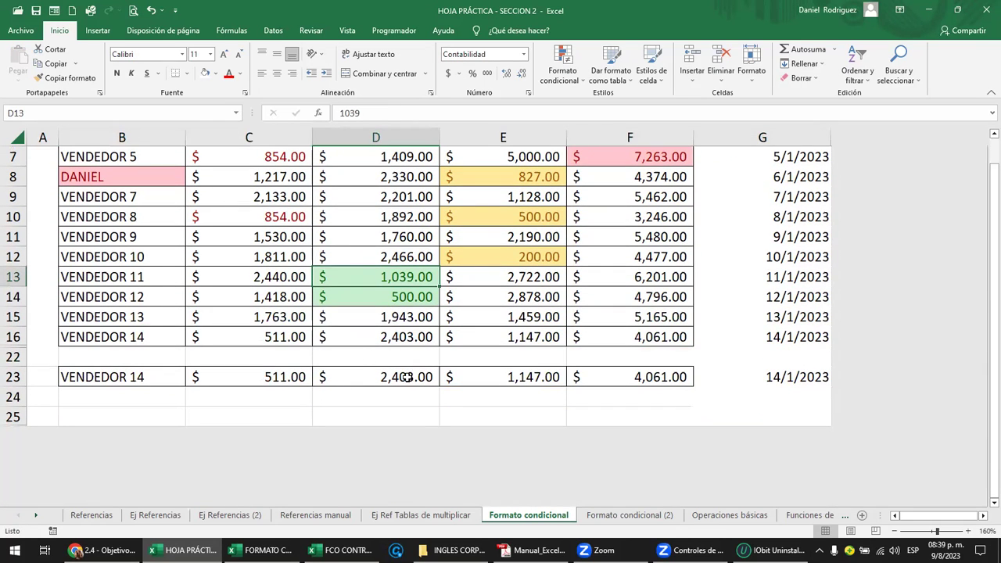
pyautogui.click(398, 304)
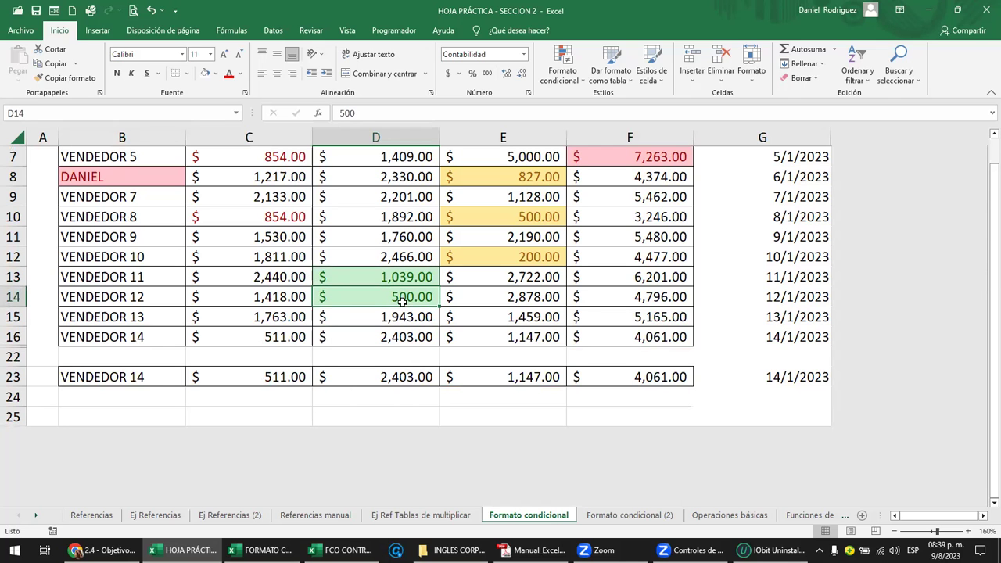
pyautogui.scroll(2, 401, 313)
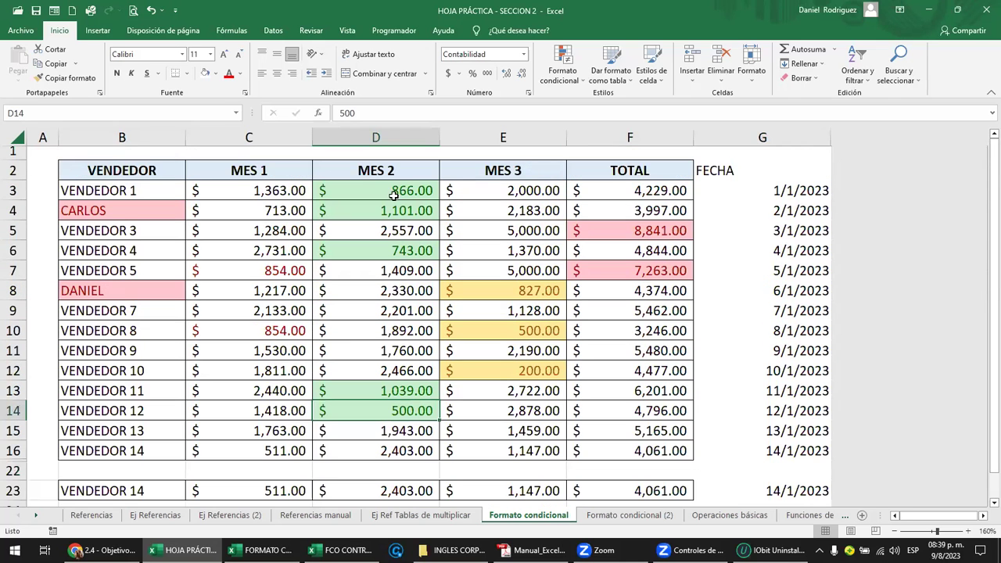
pyautogui.scroll(-2, 383, 250)
pyautogui.click(399, 378)
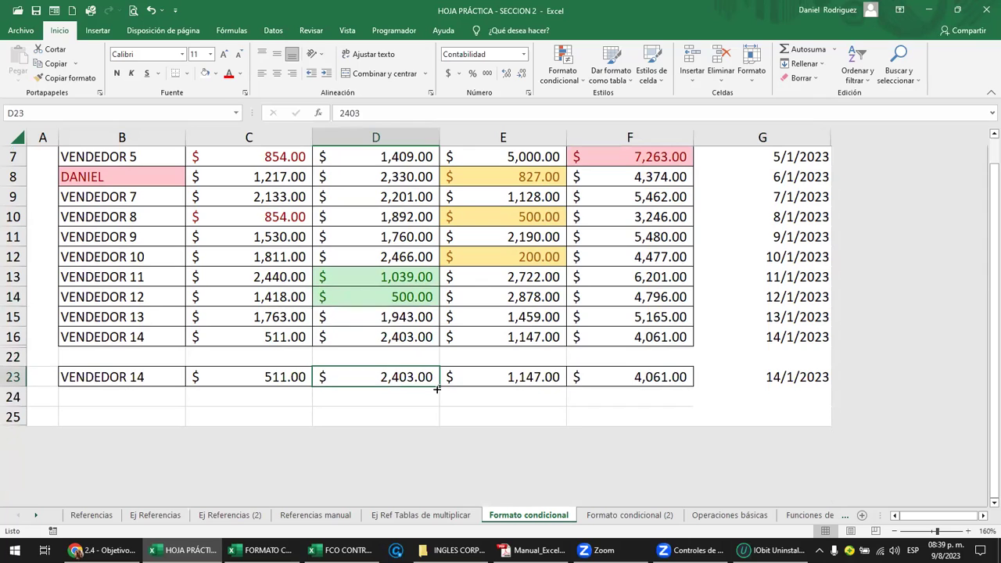
pyautogui.write('500')
pyautogui.press('Return')
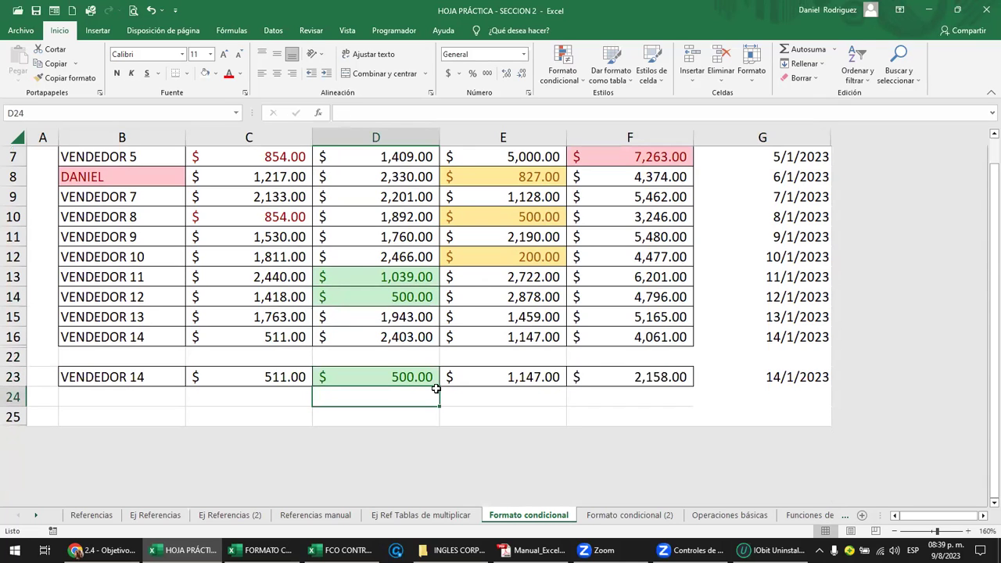
# Copy row 16 again and look at Pegado especial without pasting.
pyautogui.moveTo(86, 338); pyautogui.dragTo(747, 334)
pyautogui.hotkey('ctrl', 'c')
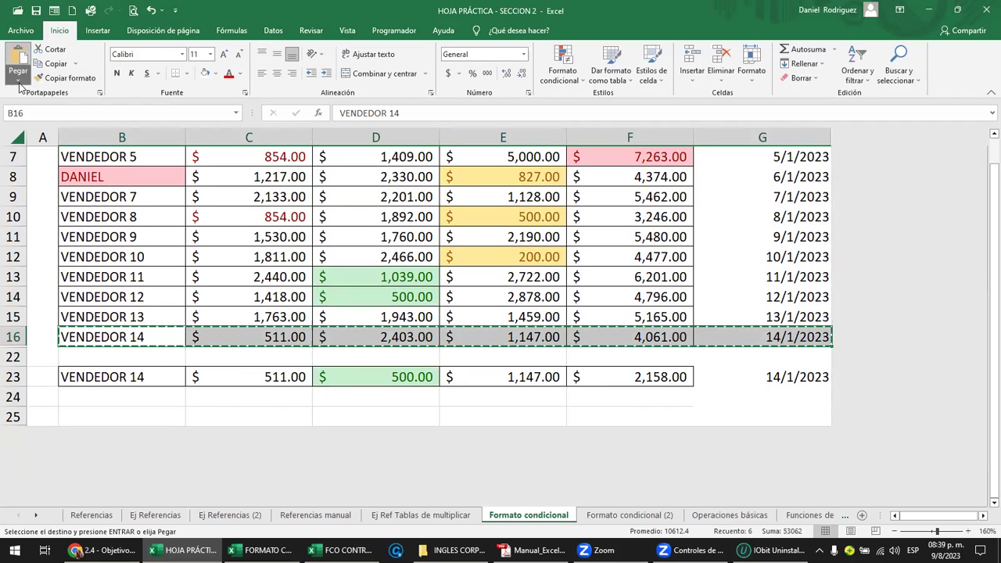
pyautogui.click(19, 81)
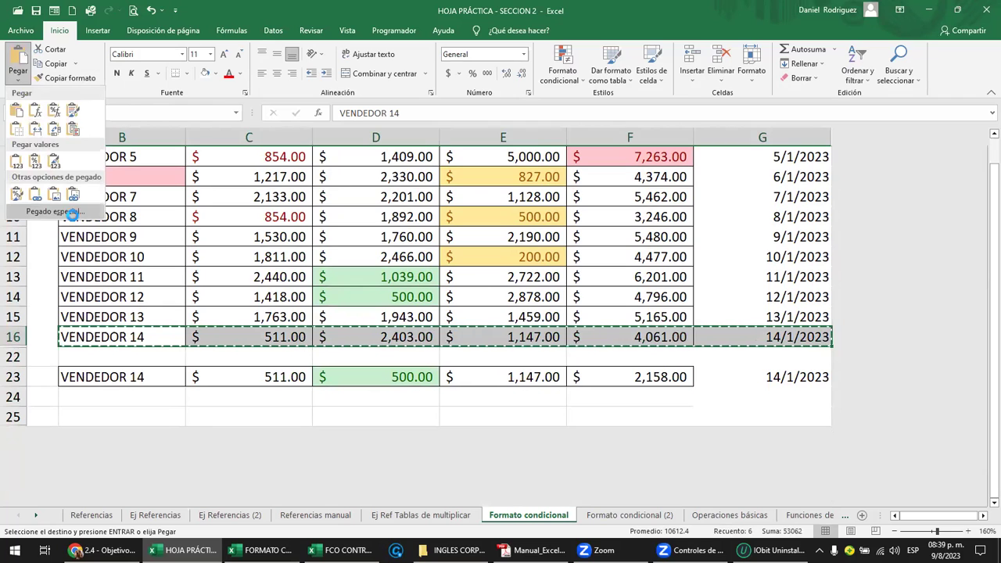
pyautogui.click(74, 215)
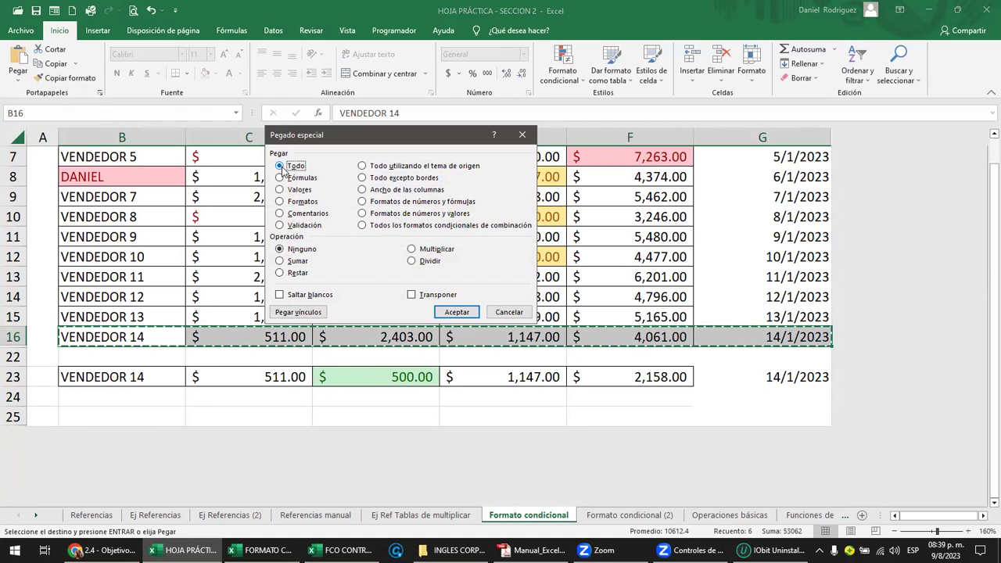
pyautogui.click(522, 135)
pyautogui.press('Escape')
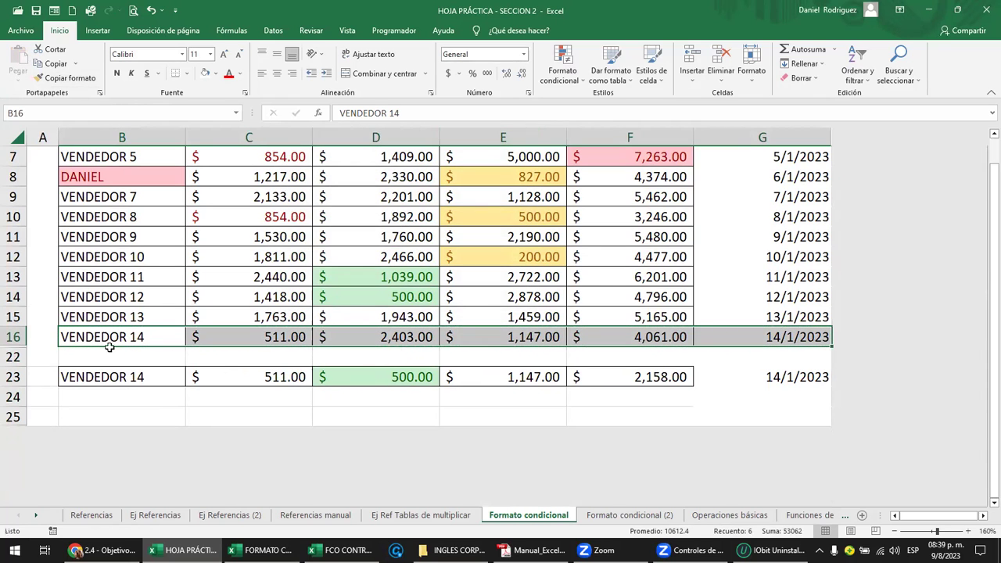
# Clear the copied row 23 and enter 500 by itself in D23.
pyautogui.moveTo(91, 336); pyautogui.dragTo(679, 336)
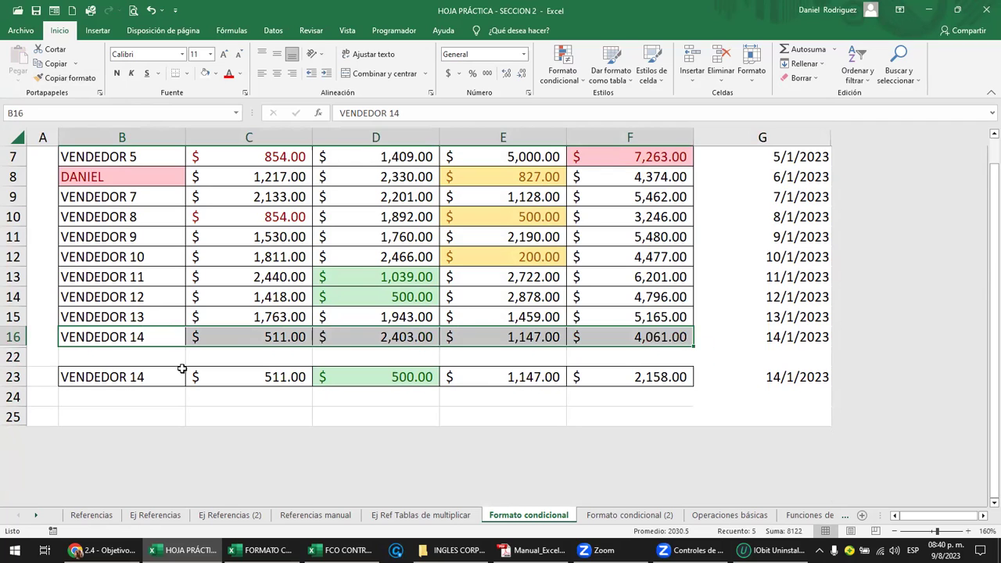
pyautogui.moveTo(129, 377); pyautogui.dragTo(722, 381)
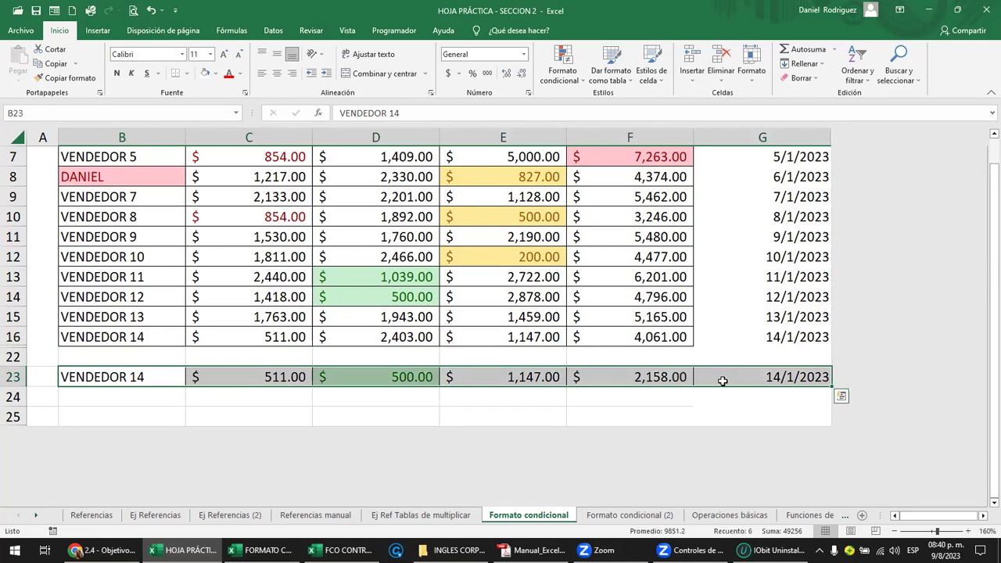
pyautogui.press('Delete')
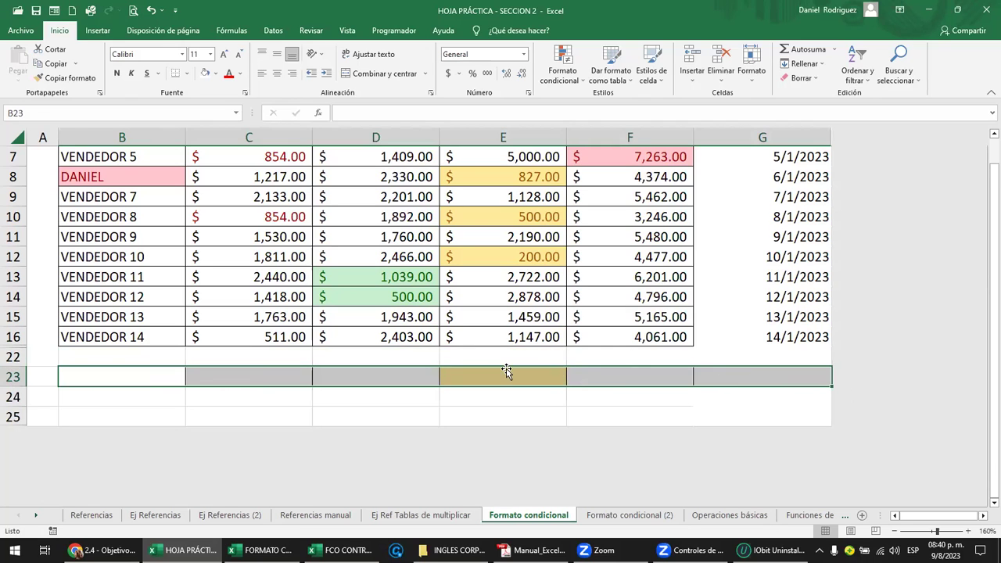
pyautogui.click(453, 362)
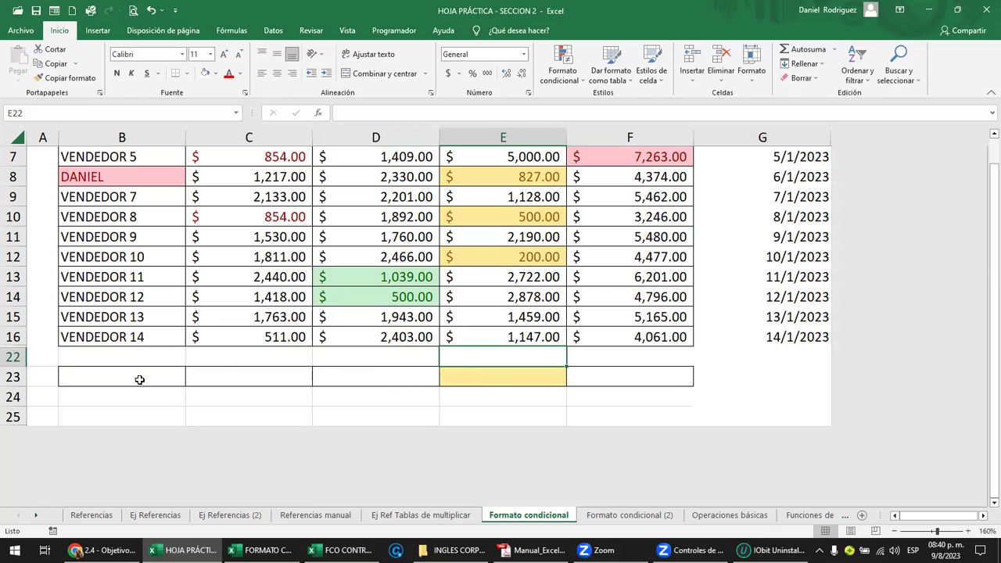
pyautogui.click(354, 377)
pyautogui.write('500')
pyautogui.press('Return')
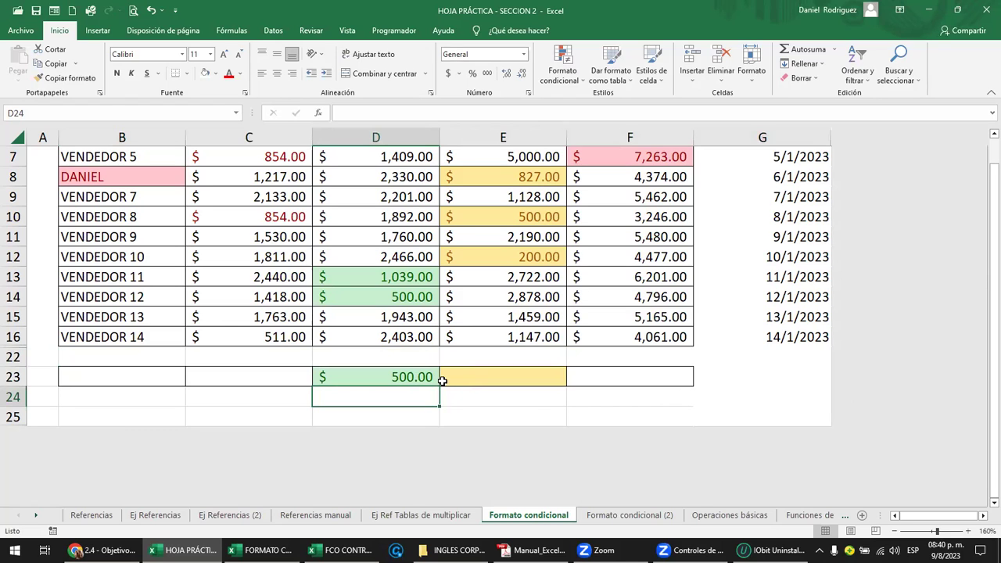
# Delete row 23 holding the 500 test value.
pyautogui.moveTo(129, 337)
pyautogui.mouseDown()
pyautogui.moveTo(764, 323)
pyautogui.moveTo(768, 335)
pyautogui.mouseUp()
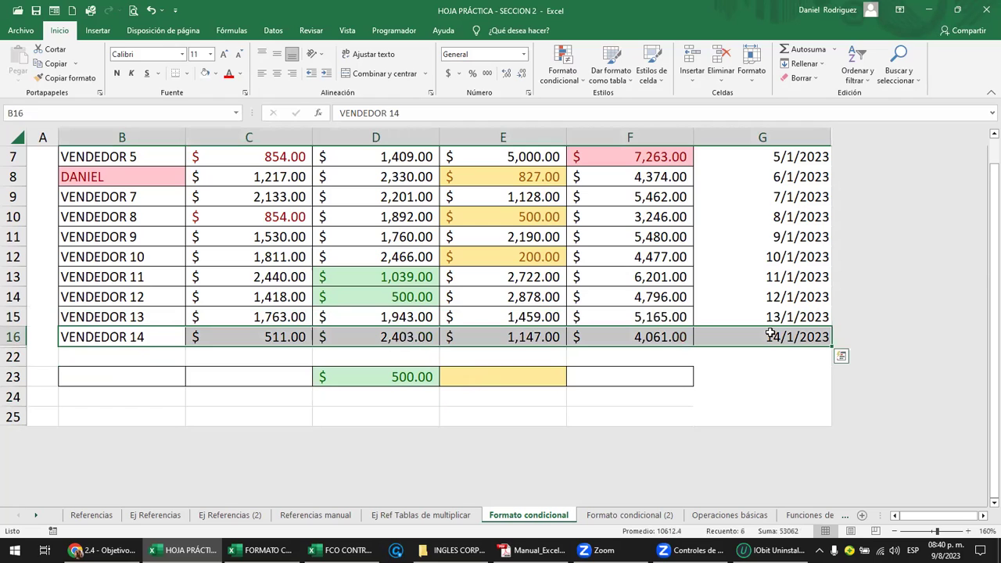
pyautogui.click(292, 355)
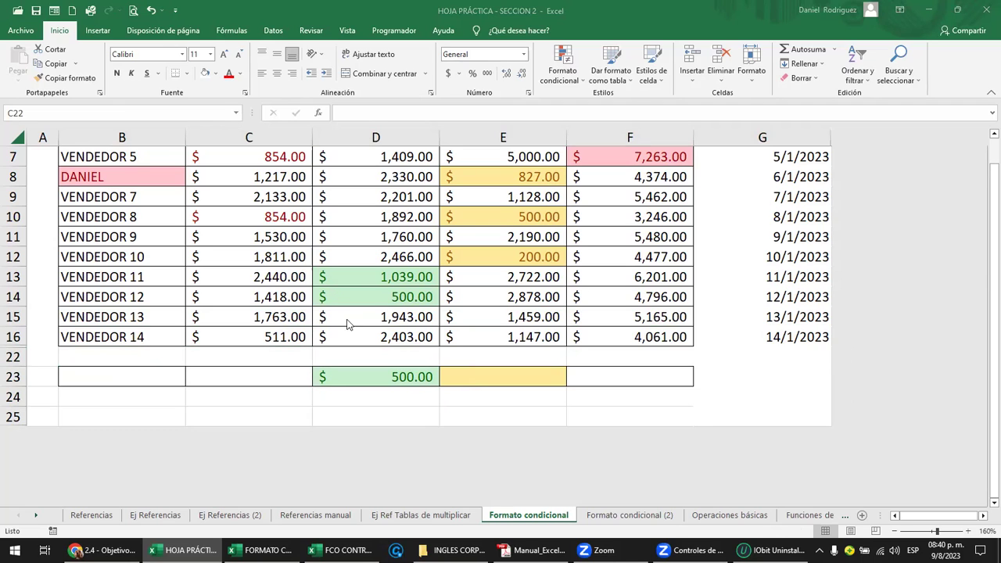
pyautogui.click(12, 379)
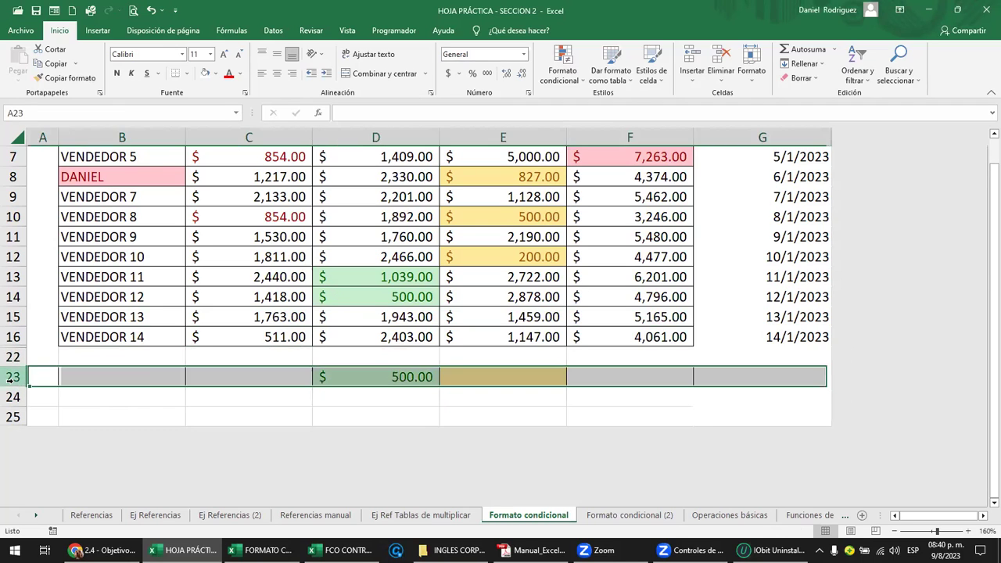
pyautogui.rightClick(13, 379)
pyautogui.click(47, 297)
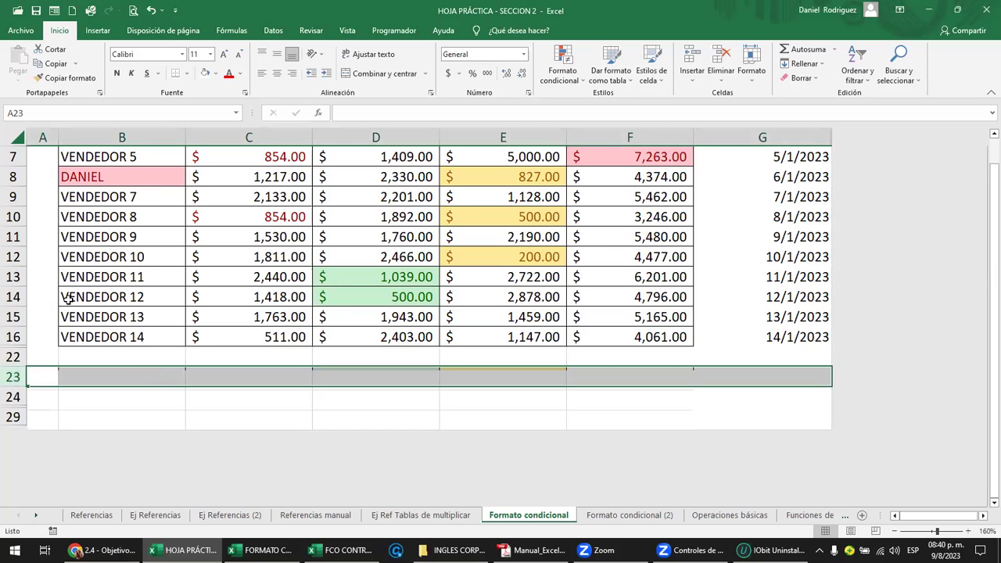
pyautogui.click(142, 391)
# Scroll back up and select the table from VENDEDOR 1 in B3 across and down.
pyautogui.scroll(1, 141, 391)
pyautogui.scroll(2, 142, 391)
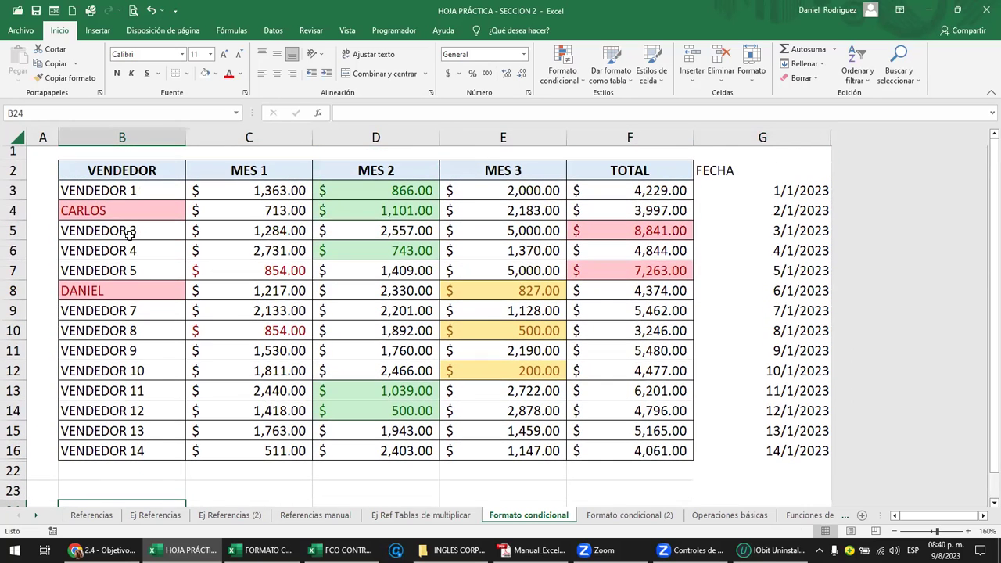
pyautogui.click(110, 194)
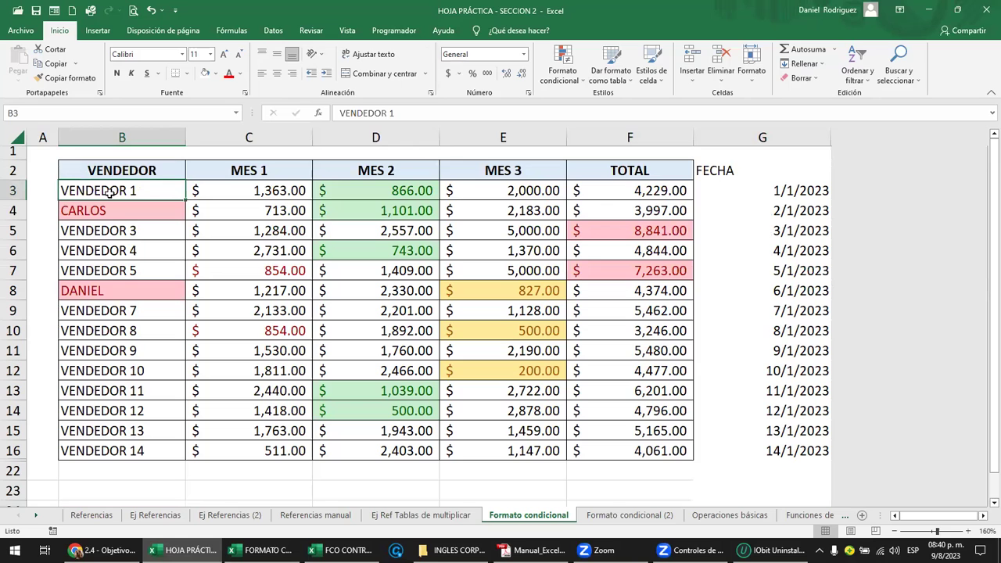
pyautogui.hotkey('shift', 'Right')
pyautogui.hotkey('shift', 'Right')
pyautogui.hotkey('shift', 'Right')
pyautogui.hotkey('shift', 'Right')
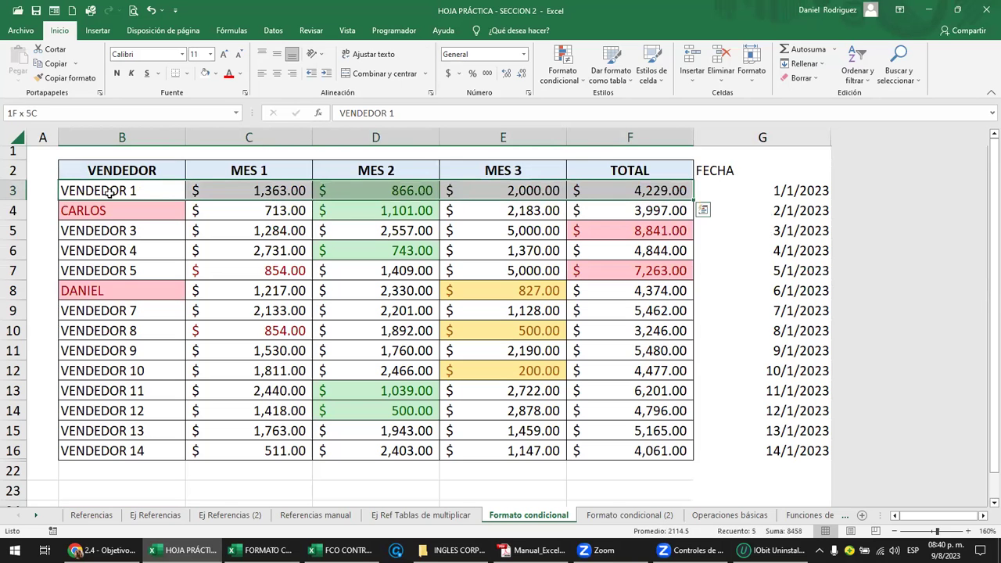
pyautogui.hotkey('shift', 'Right')
pyautogui.hotkey('shift', 'Down')
pyautogui.hotkey('shift', 'Down')
pyautogui.hotkey('shift', 'Down')
pyautogui.hotkey('shift', 'Down')
pyautogui.hotkey('shift', 'Down')
pyautogui.hotkey('shift', 'Down')
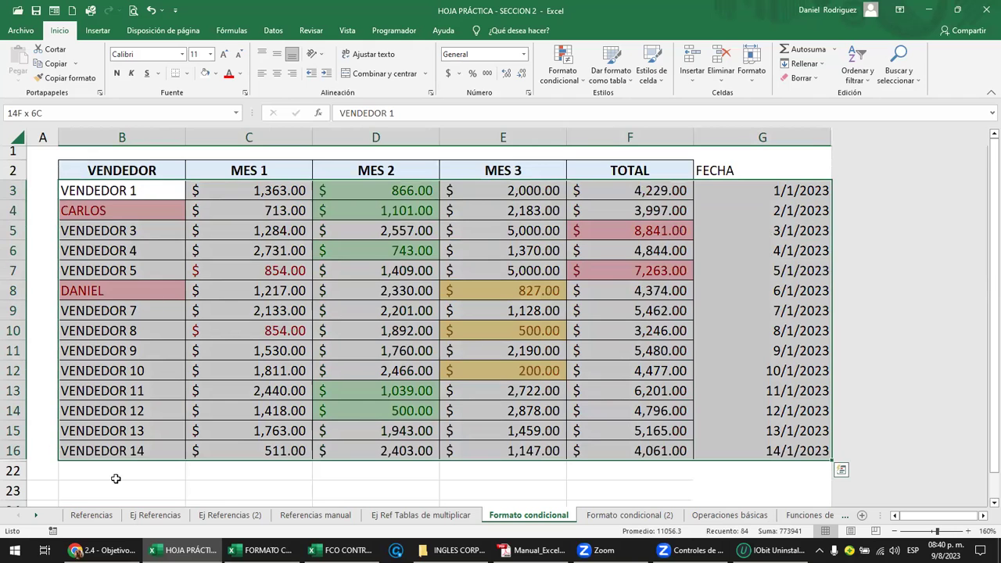
# Switch to the FORMATO CONDICIONAL workbook's '2-FORMATO CONDICIONAL NORMA (2)' sheet.
pyautogui.click(262, 550)
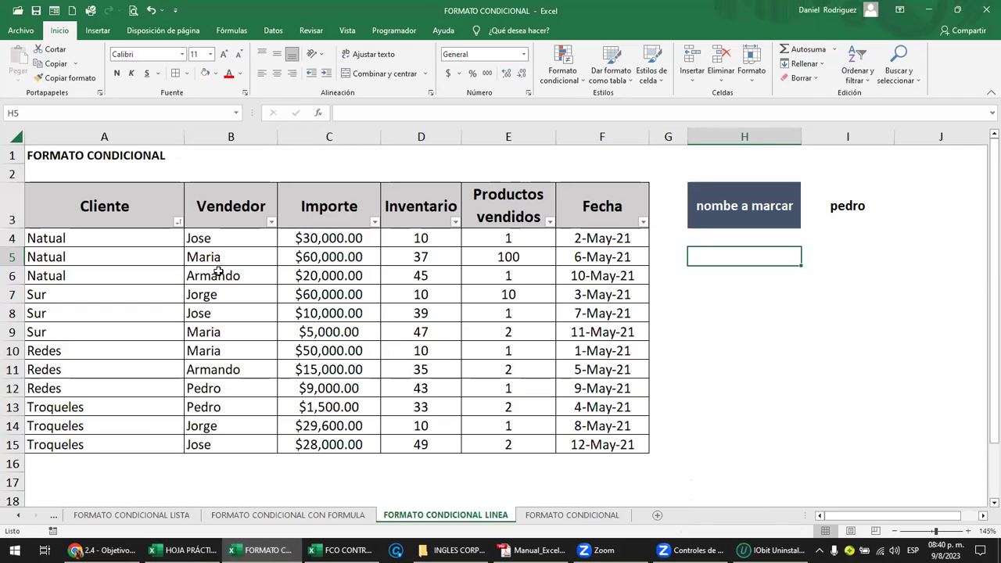
pyautogui.click(189, 245)
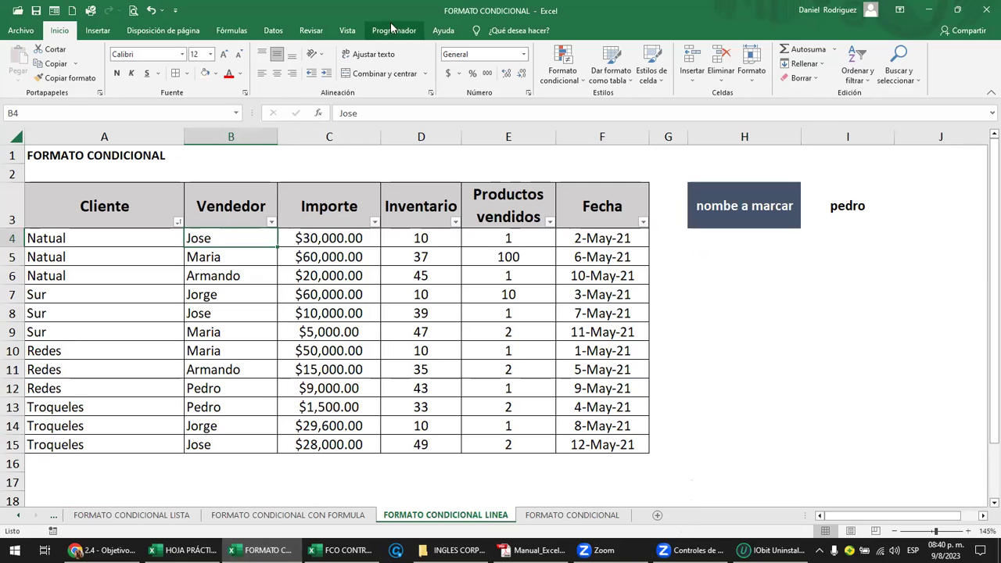
pyautogui.click(90, 160)
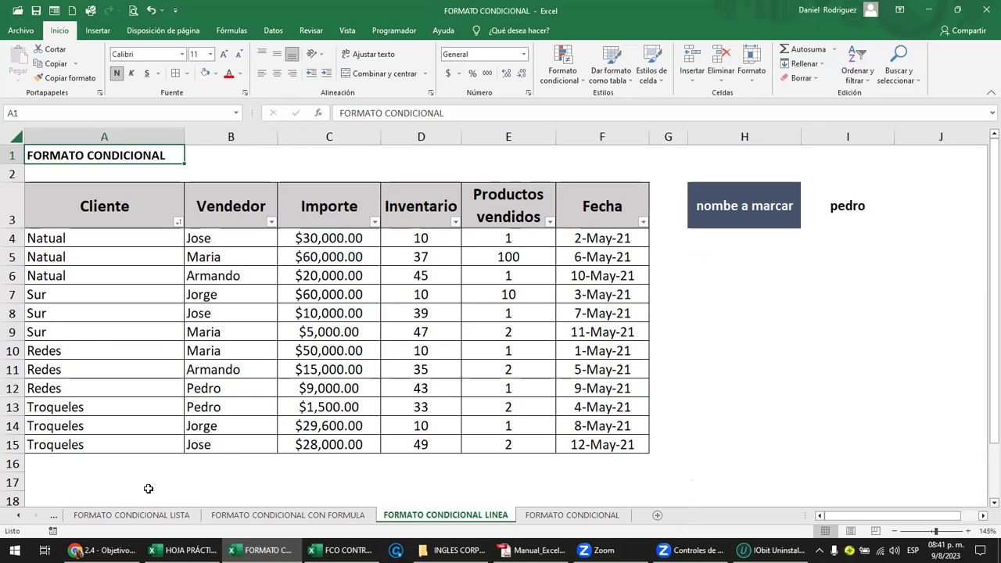
pyautogui.click(135, 516)
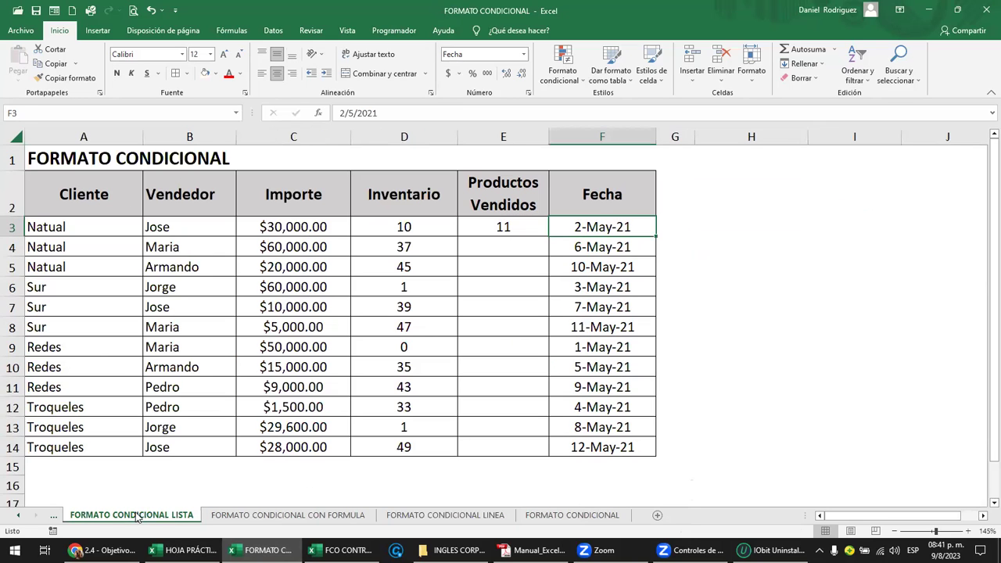
pyautogui.click(19, 516)
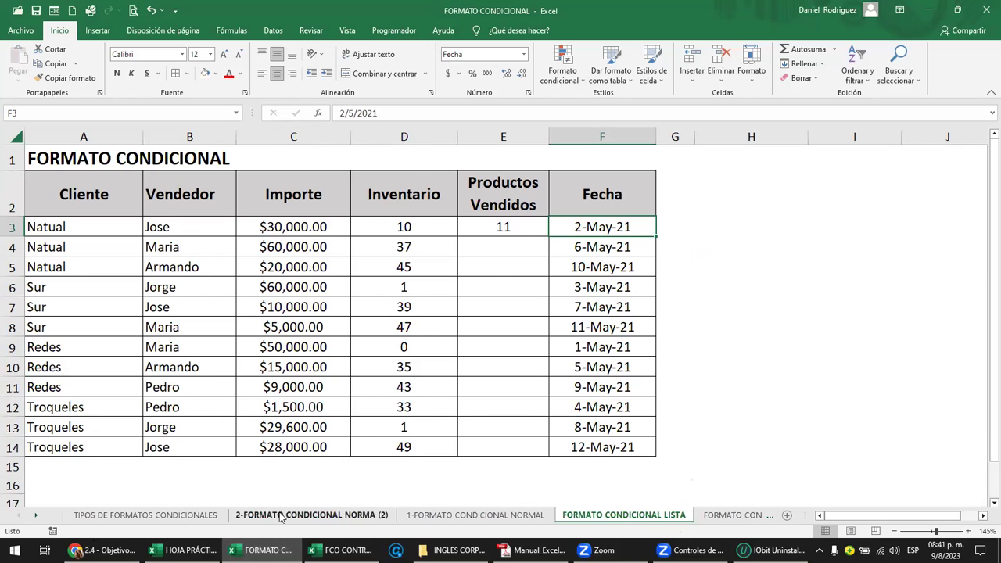
pyautogui.click(281, 516)
pyautogui.click(98, 230)
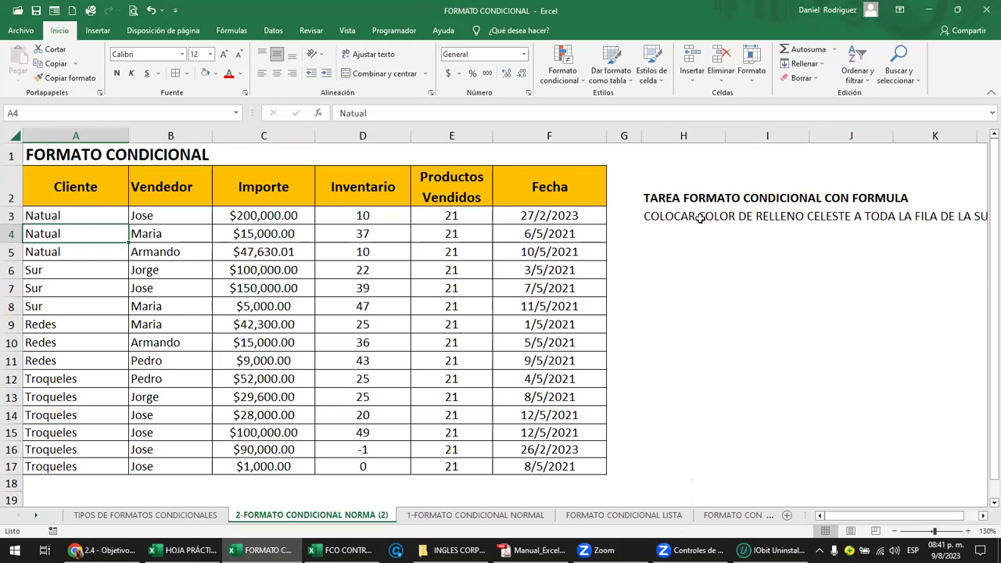
# Read the task beside the table in H3, then select the Cliente values A3:A17.
pyautogui.click(695, 217)
pyautogui.press('Right')
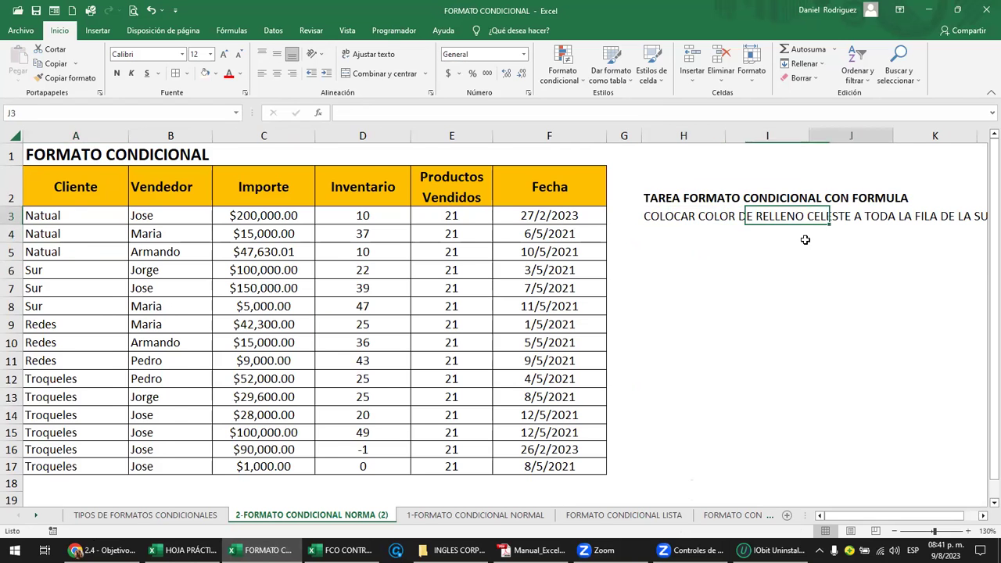
pyautogui.press('Right')
pyautogui.press('Right')
pyautogui.press('Right')
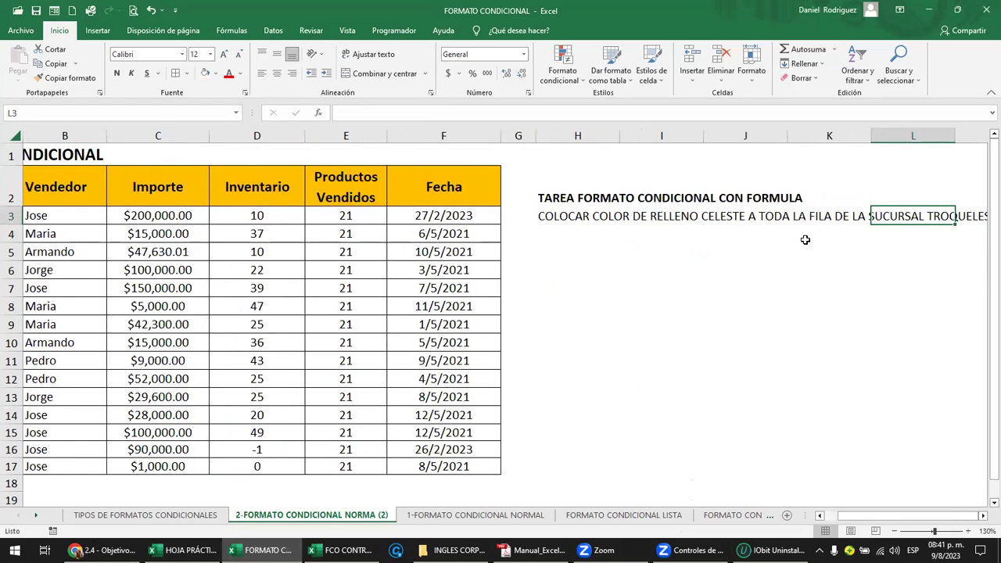
pyautogui.press('Right')
pyautogui.press('Left')
pyautogui.press('Left')
pyautogui.press('Left')
pyautogui.press('Left')
pyautogui.press('Left')
pyautogui.press('Left')
pyautogui.press('Left')
pyautogui.press('Left')
pyautogui.press('Left')
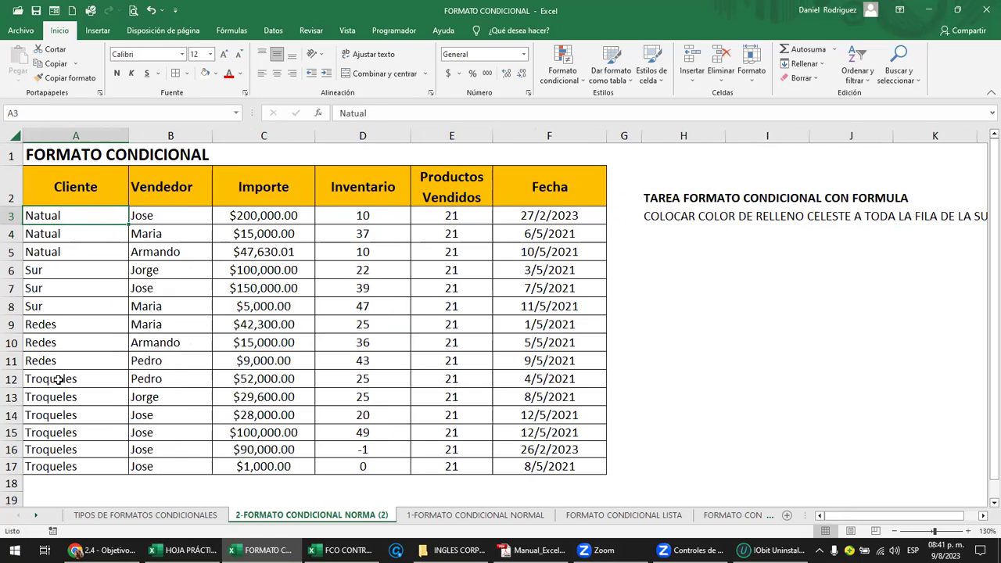
pyautogui.moveTo(59, 379); pyautogui.dragTo(60, 463)
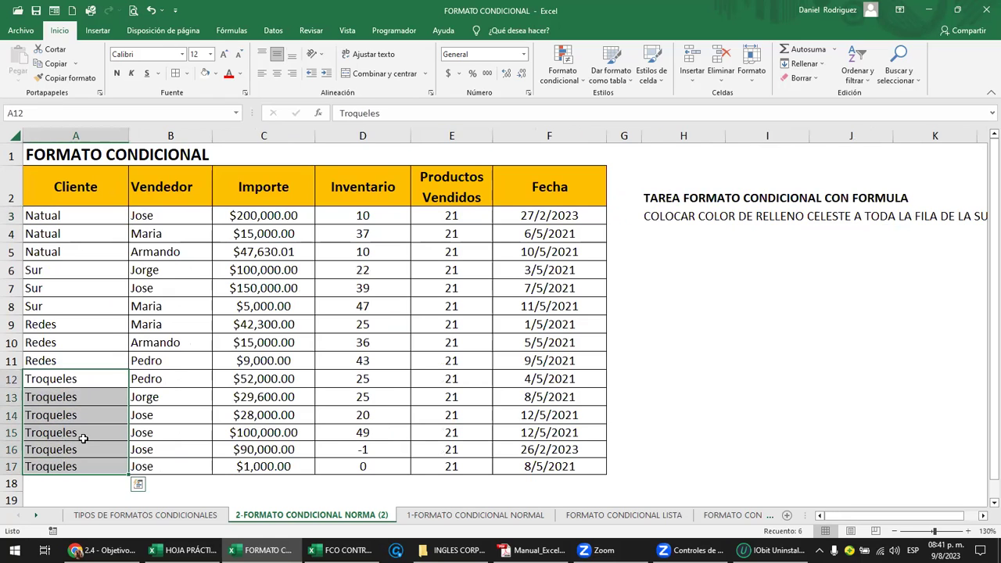
pyautogui.click(77, 382)
pyautogui.click(79, 213)
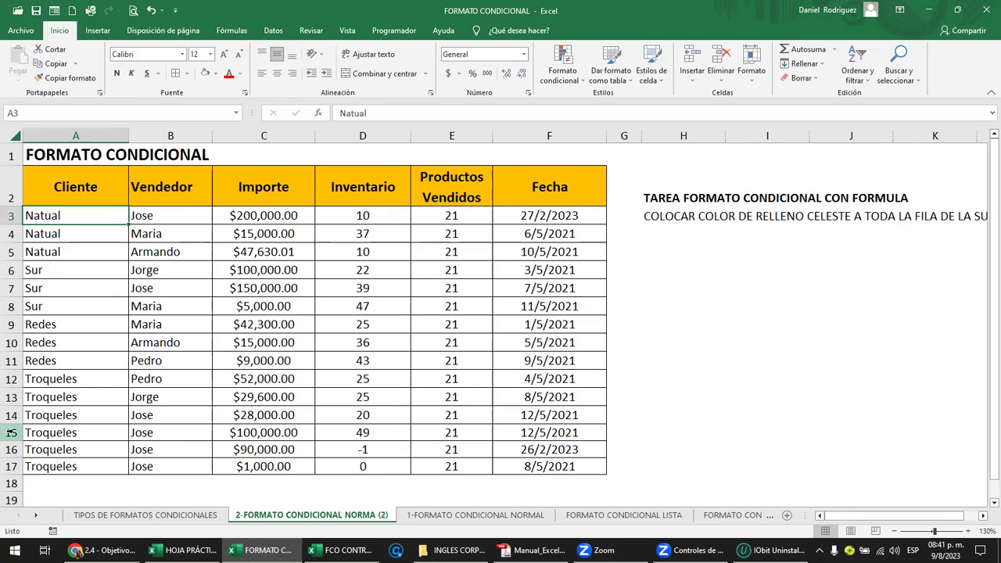
pyautogui.hotkey('ctrl', 'shift', 'Down')
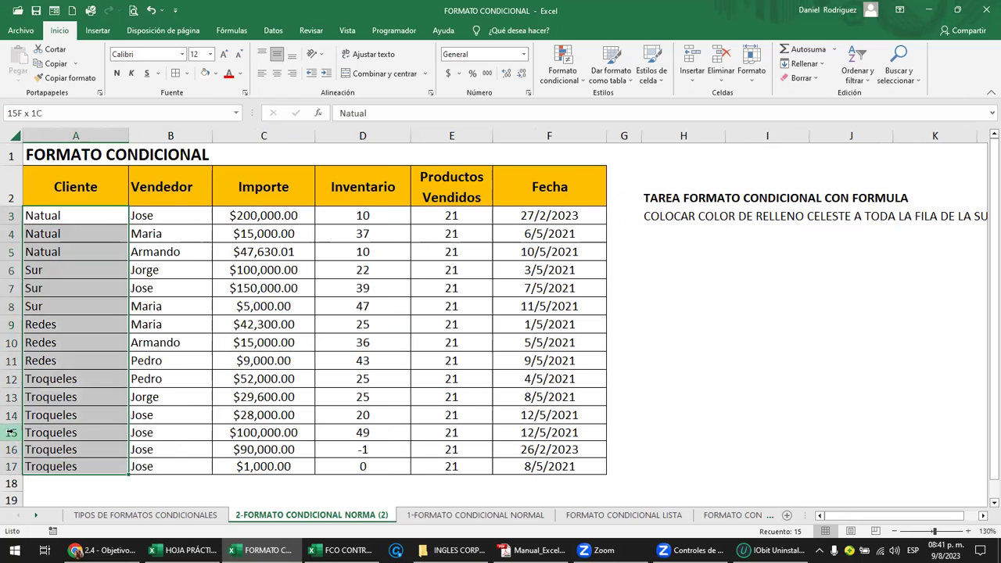
pyautogui.press('Up')
pyautogui.press('Down')
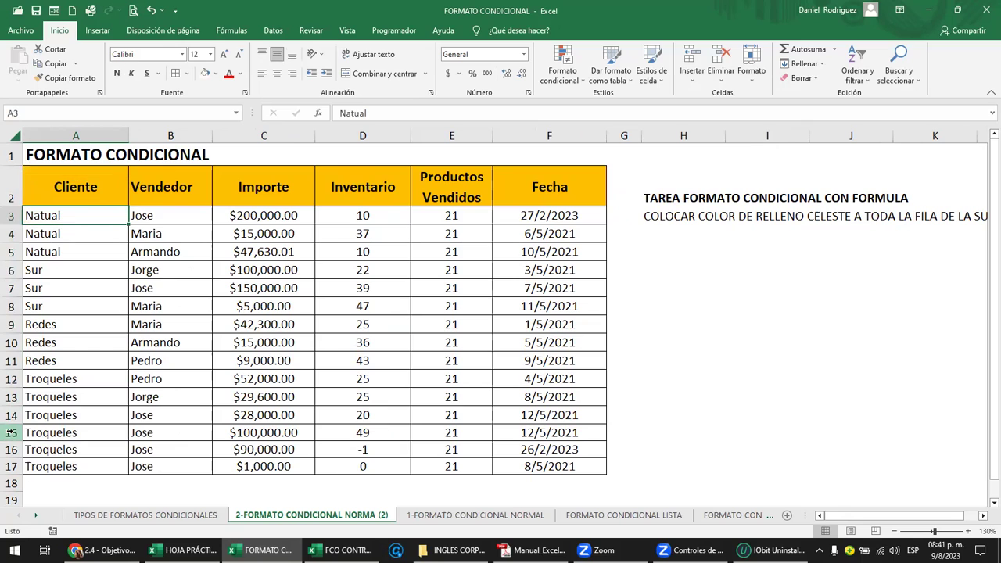
pyautogui.hotkey('ctrl', 'shift', 'Down')
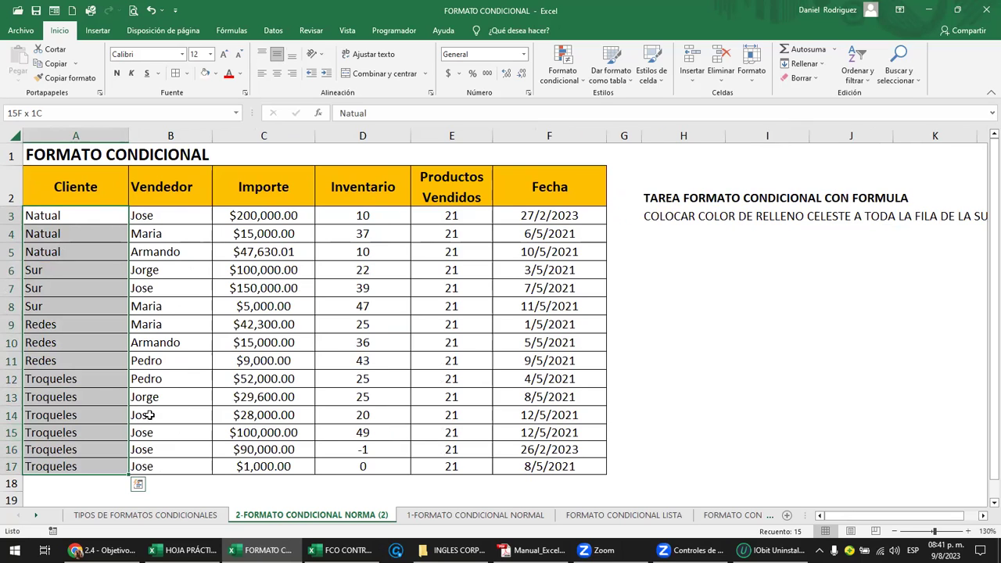
# Create an Equal To rule for SUR on A3:A17 with a custom light green fill.
pyautogui.click(576, 81)
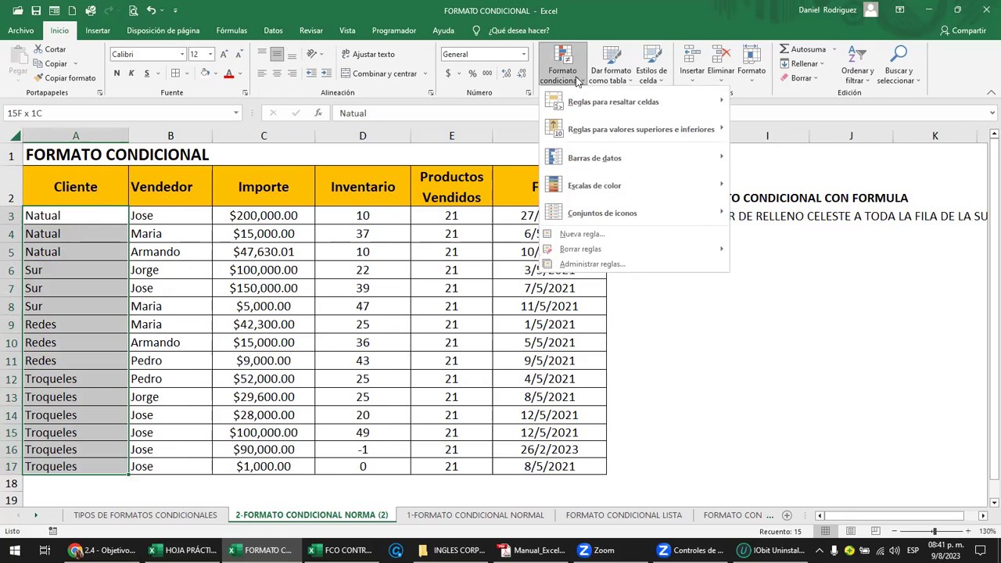
pyautogui.moveTo(610, 105)
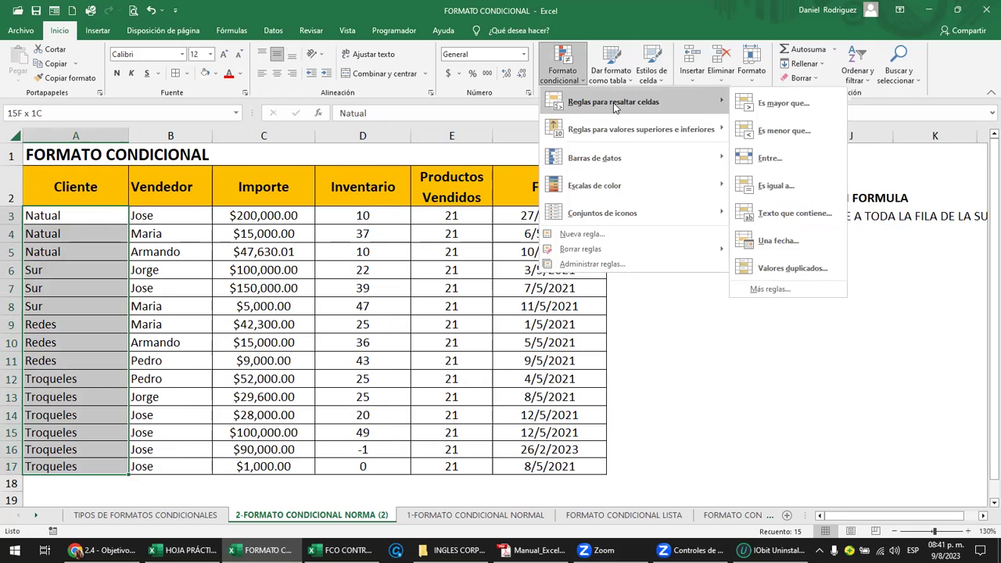
pyautogui.click(780, 189)
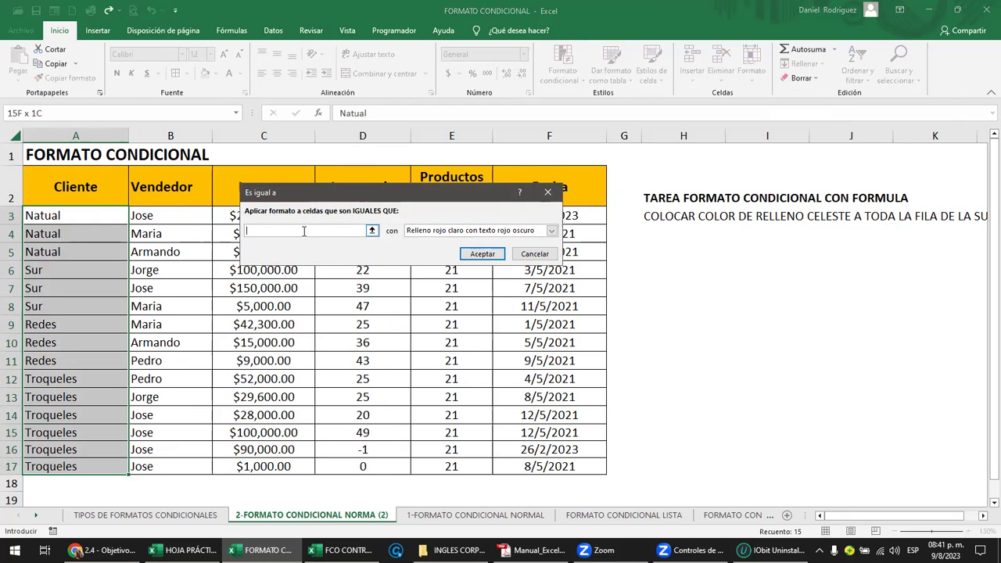
pyautogui.write('TRO')
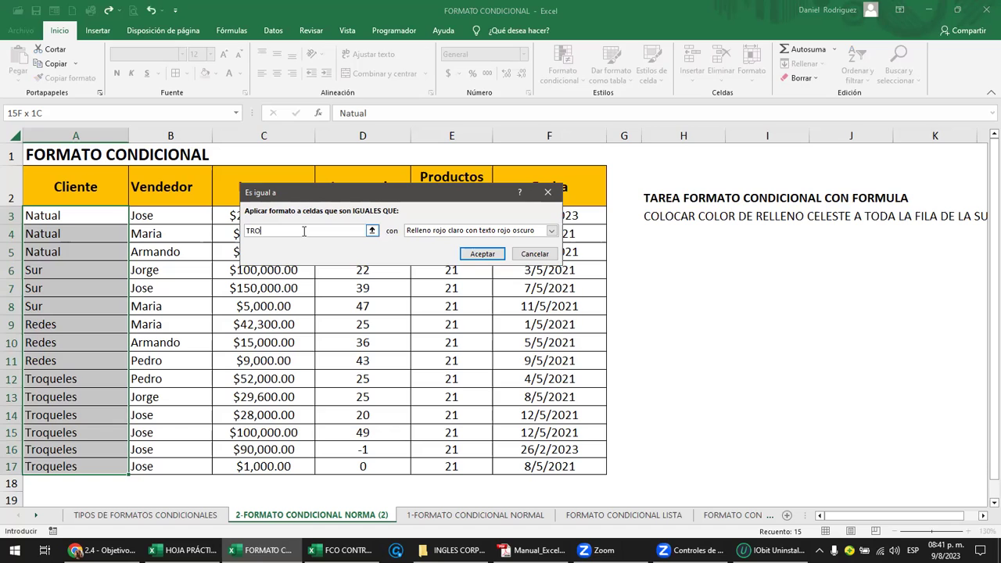
pyautogui.write('QUELES')
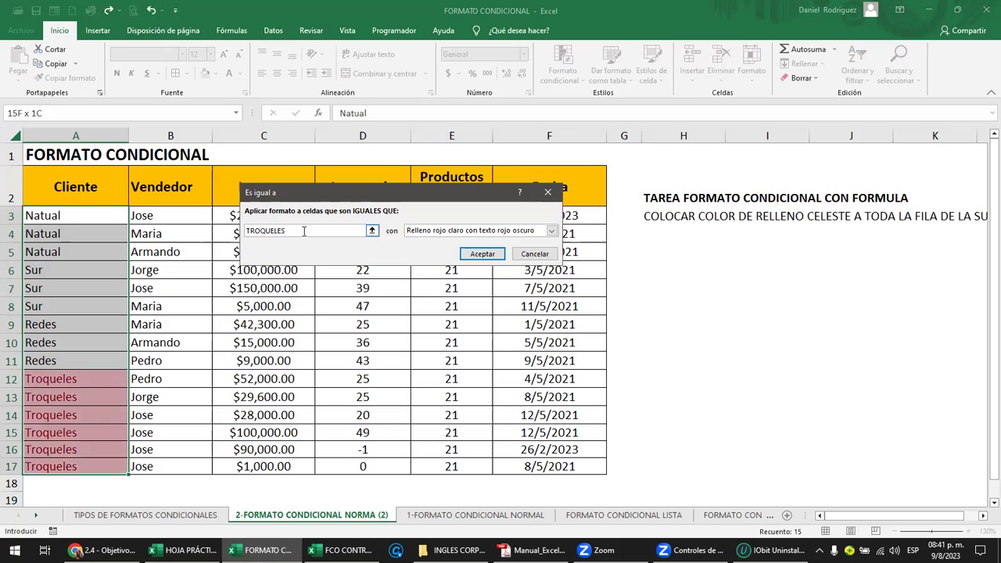
pyautogui.press('BackSpace')
pyautogui.press('BackSpace')
pyautogui.press('BackSpace')
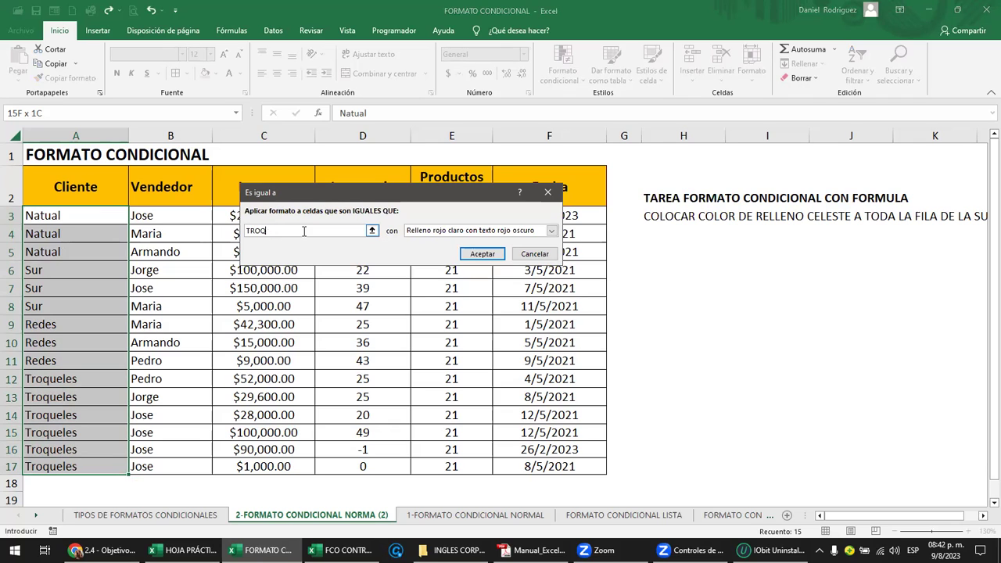
pyautogui.press('BackSpace')
pyautogui.write('R')
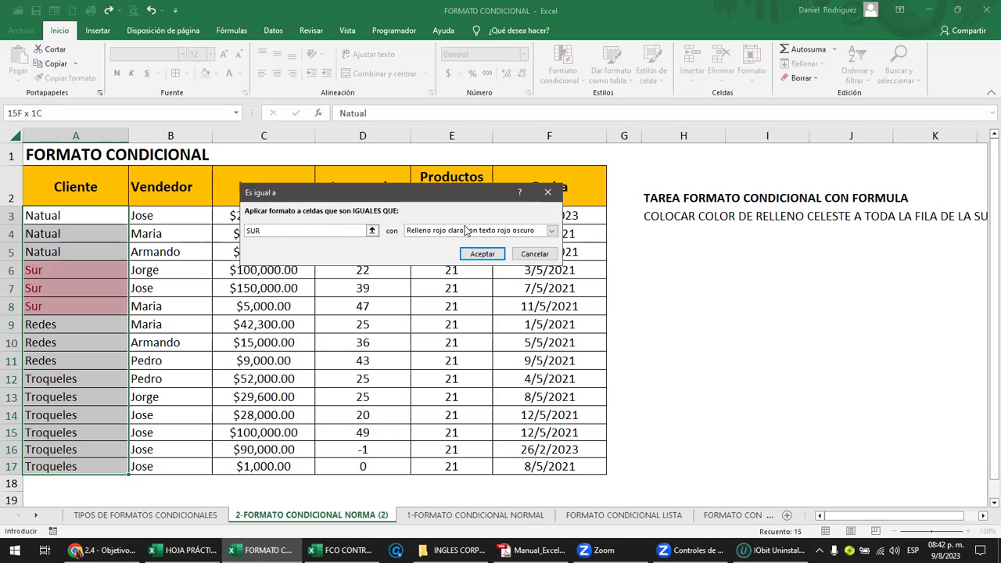
pyautogui.click(551, 230)
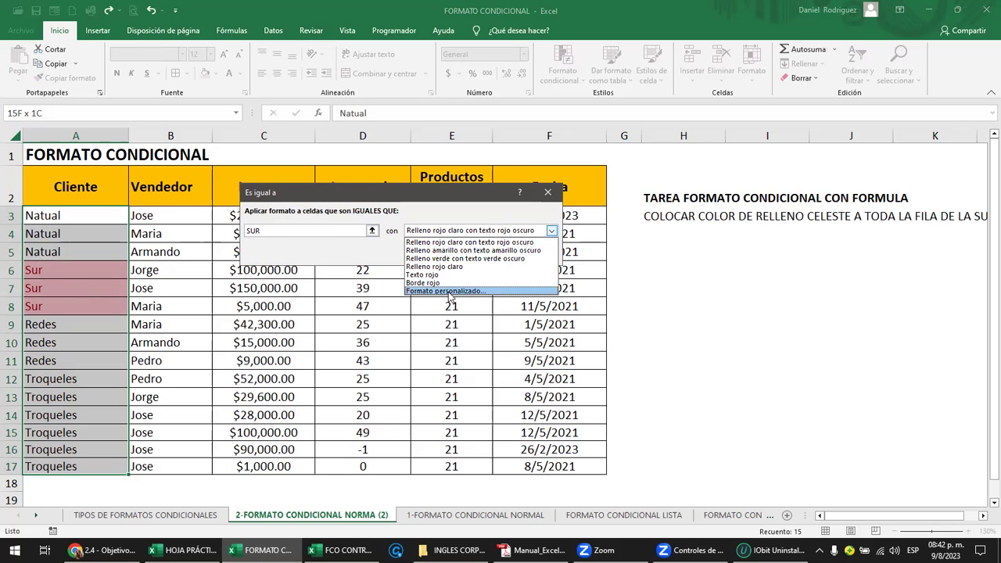
pyautogui.click(449, 292)
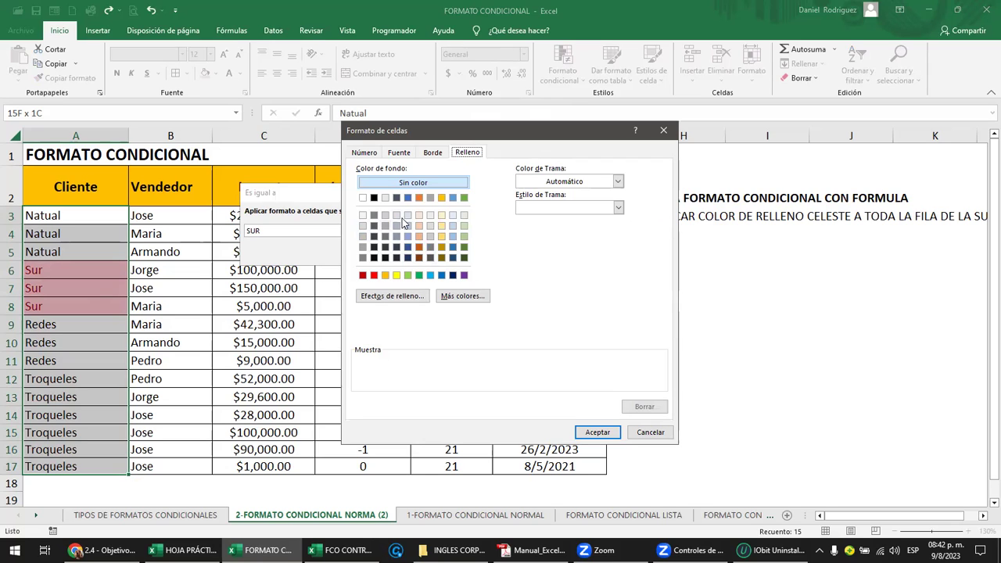
pyautogui.click(464, 236)
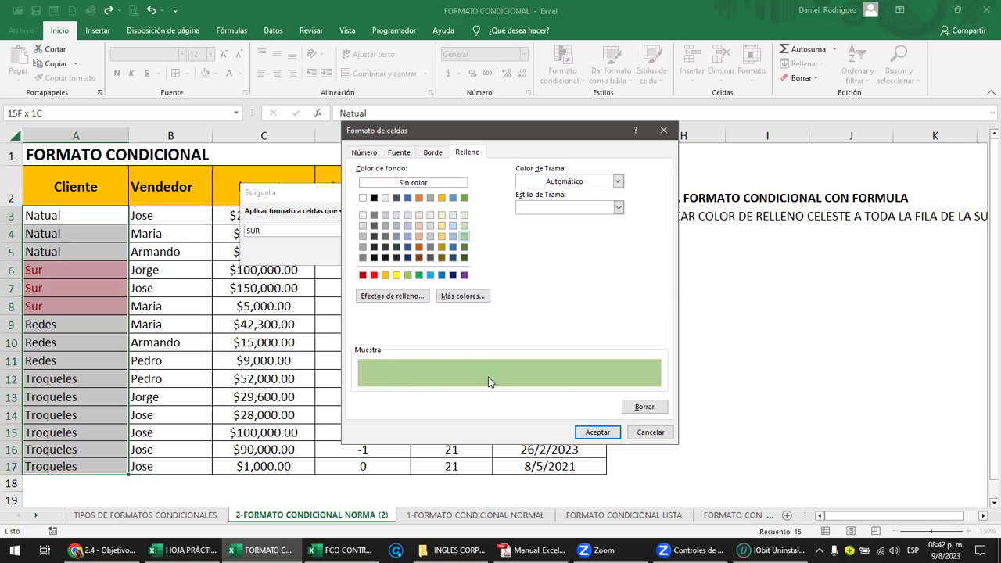
pyautogui.click(595, 433)
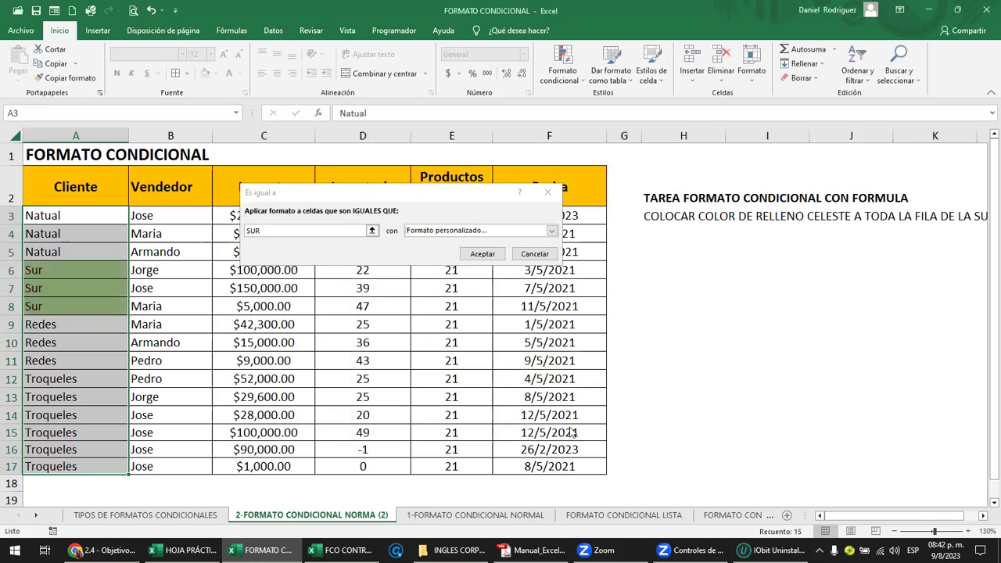
# Apply the SUR rule and change the client in A17 to SUR.
pyautogui.click(481, 255)
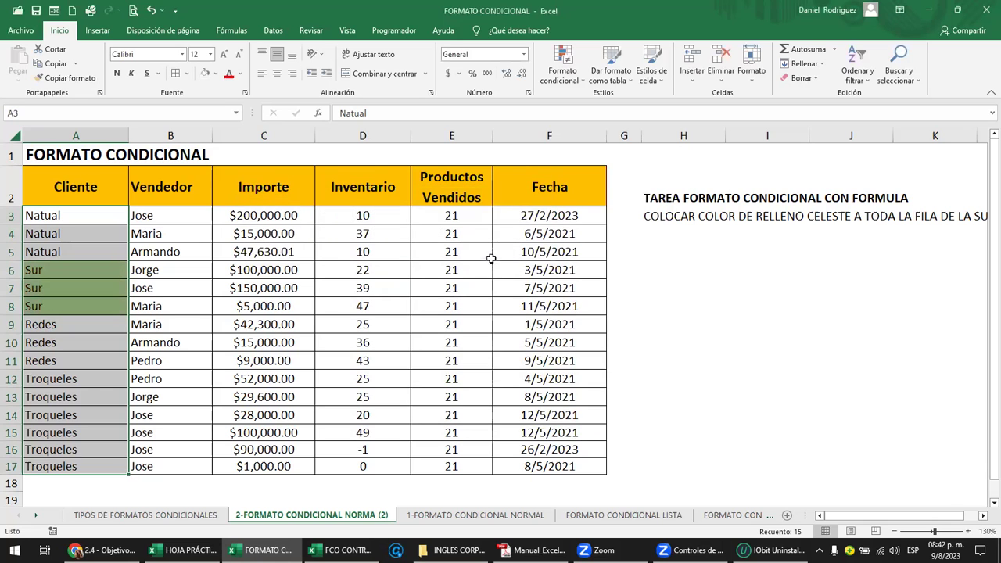
pyautogui.click(623, 288)
pyautogui.click(74, 276)
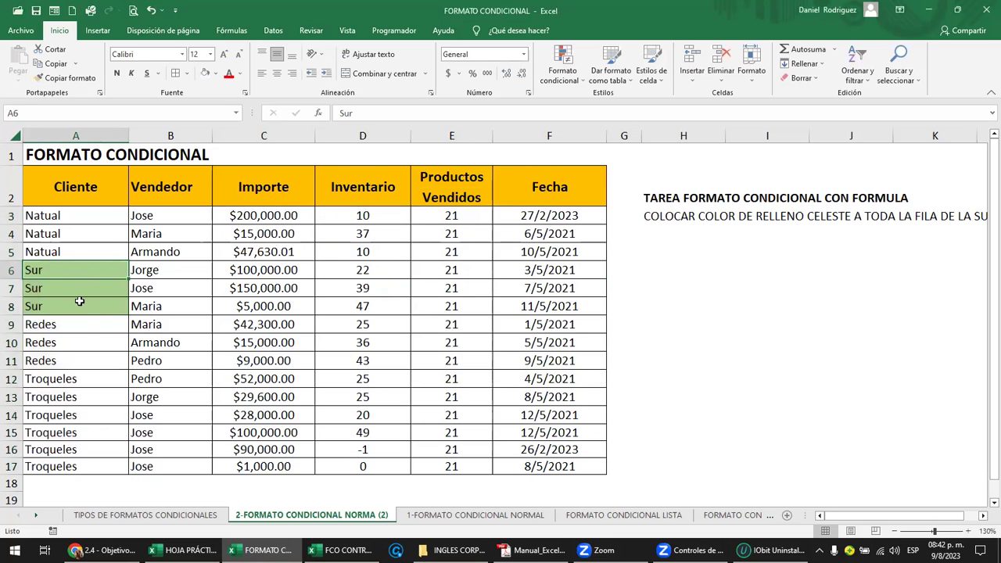
pyautogui.click(75, 466)
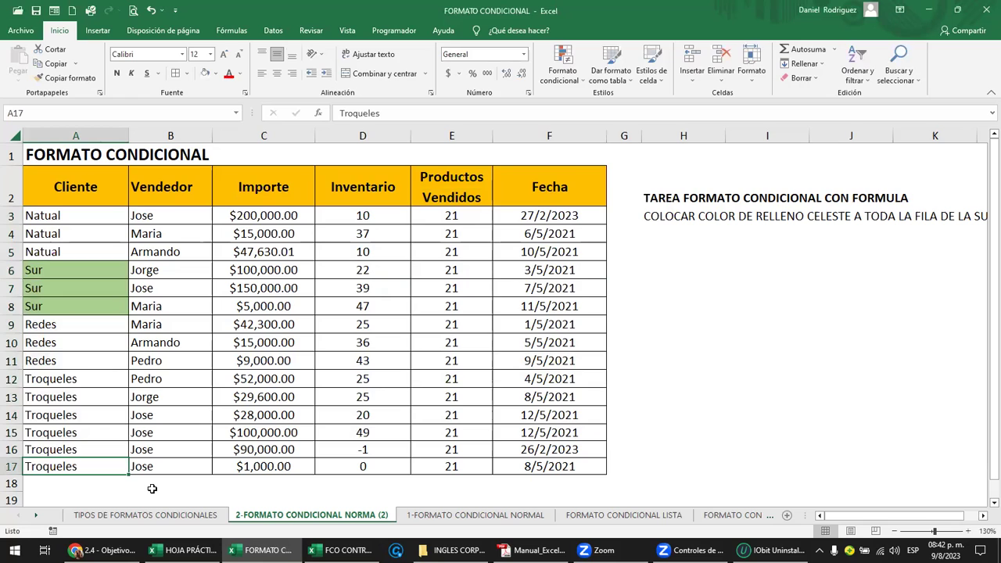
pyautogui.write('SUR')
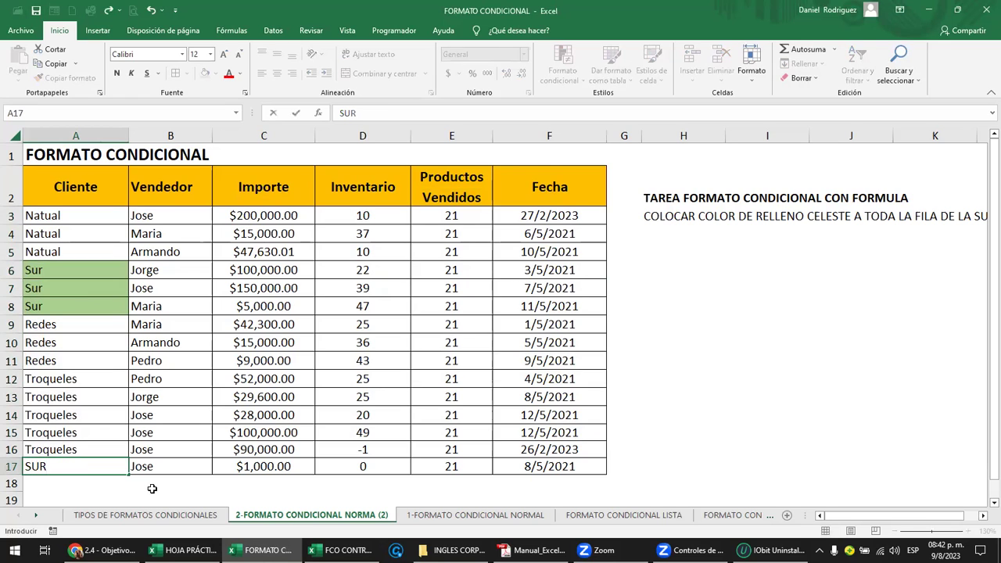
pyautogui.press('Return')
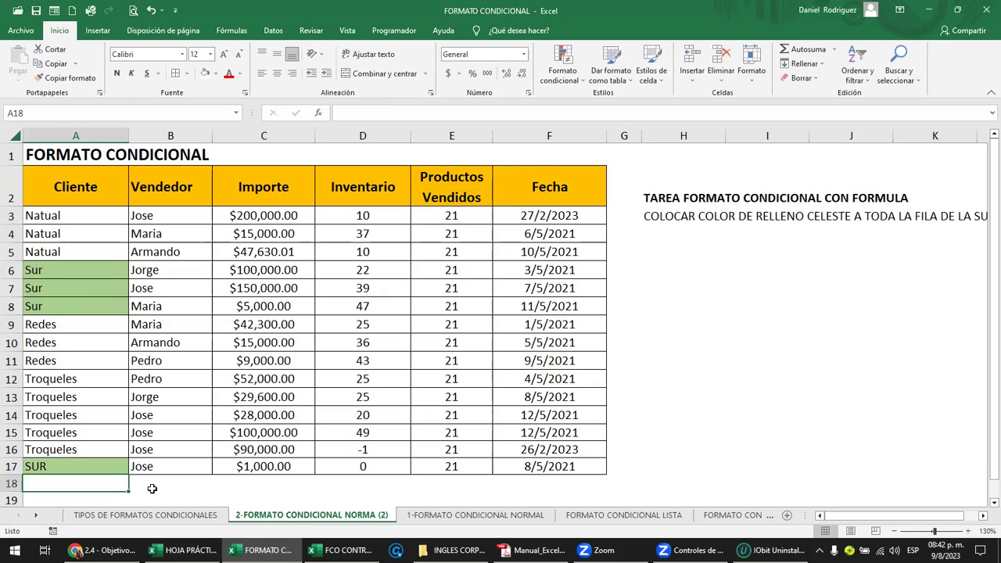
# Select the client values A3:A16, then leave just A5 selected.
pyautogui.click(78, 228)
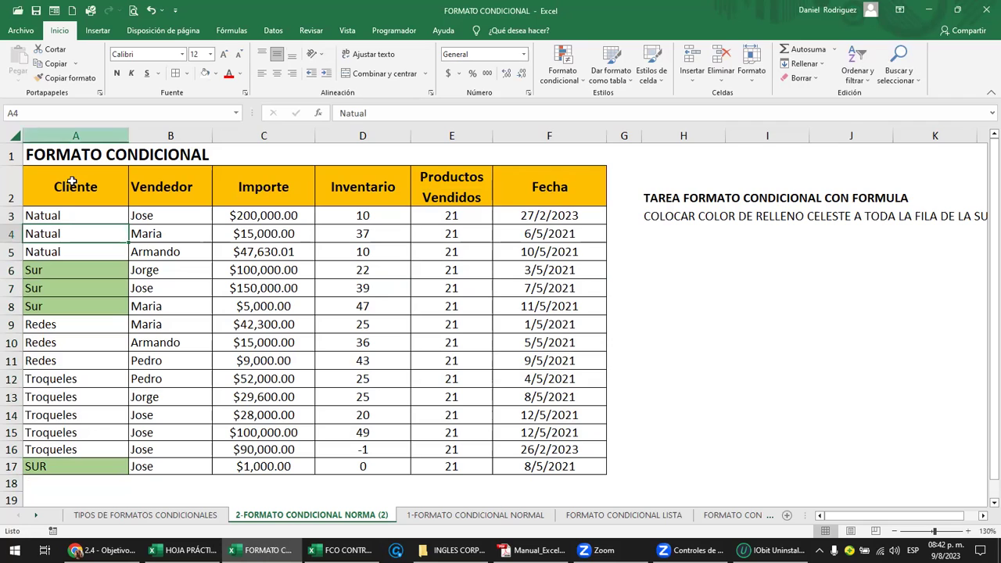
pyautogui.moveTo(68, 216); pyautogui.dragTo(70, 452)
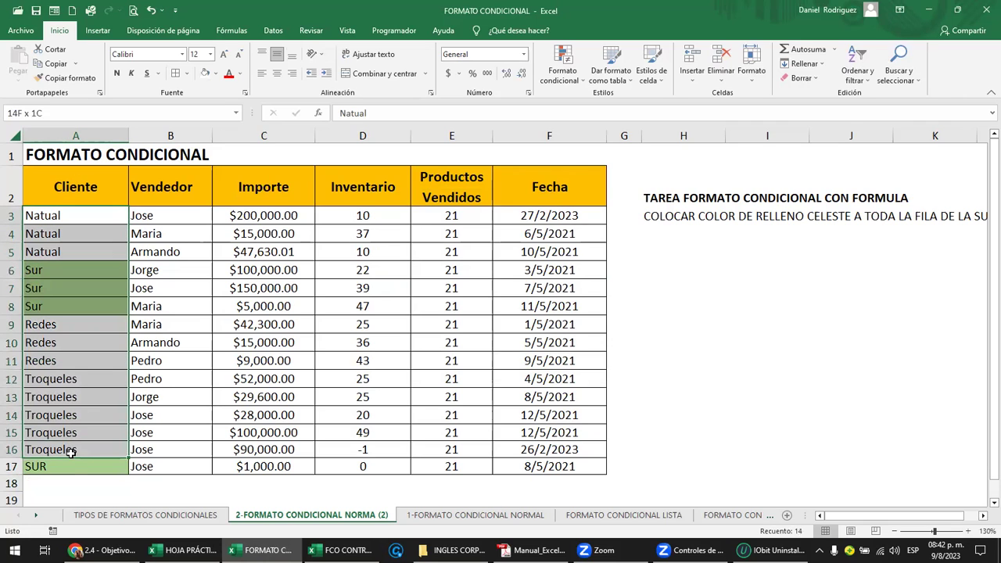
pyautogui.click(79, 255)
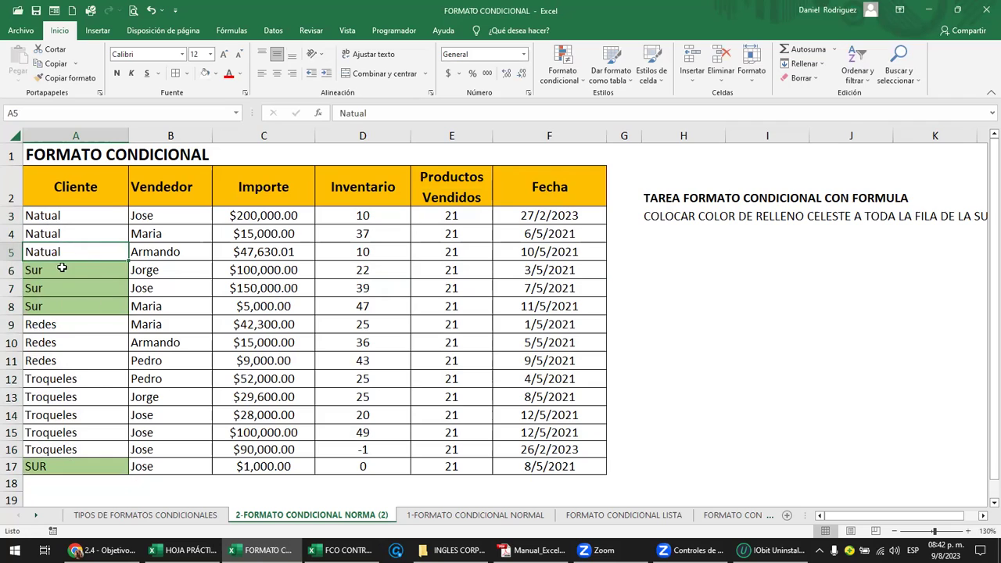
# Edit the SUR rule in the rules manager to use a light blue fill instead of green, and apply it.
pyautogui.click(563, 72)
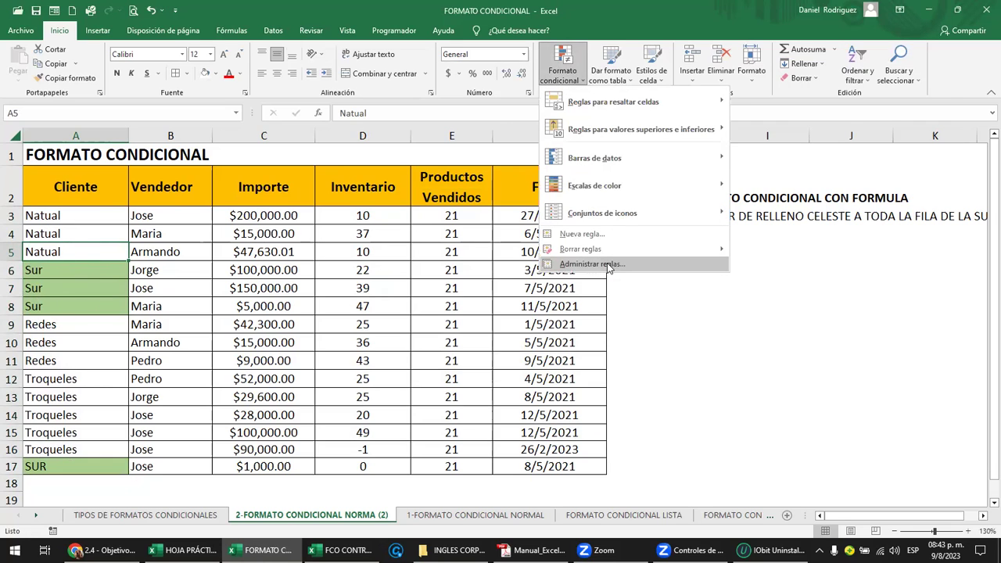
pyautogui.click(608, 266)
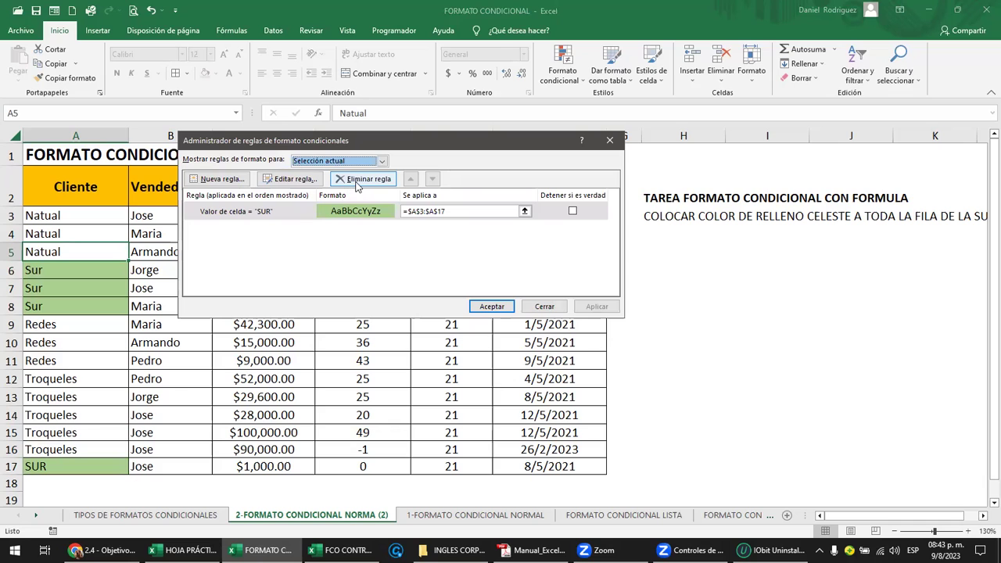
pyautogui.click(296, 179)
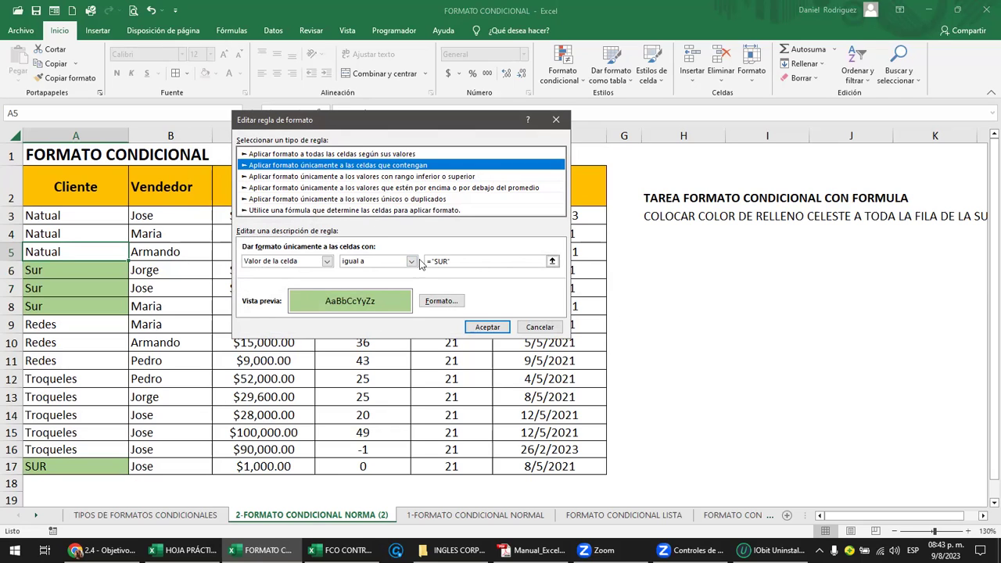
pyautogui.click(448, 307)
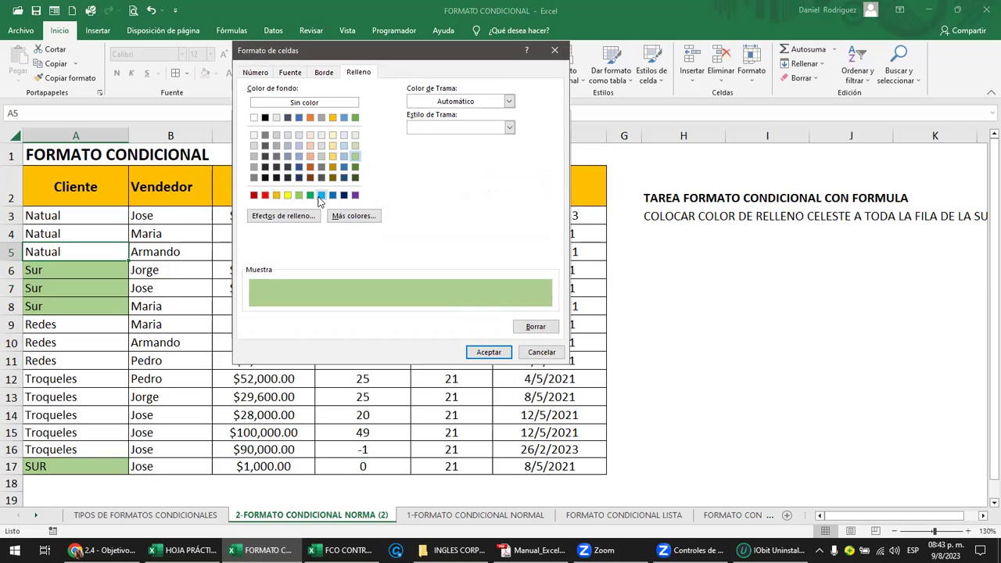
pyautogui.click(320, 195)
pyautogui.click(489, 352)
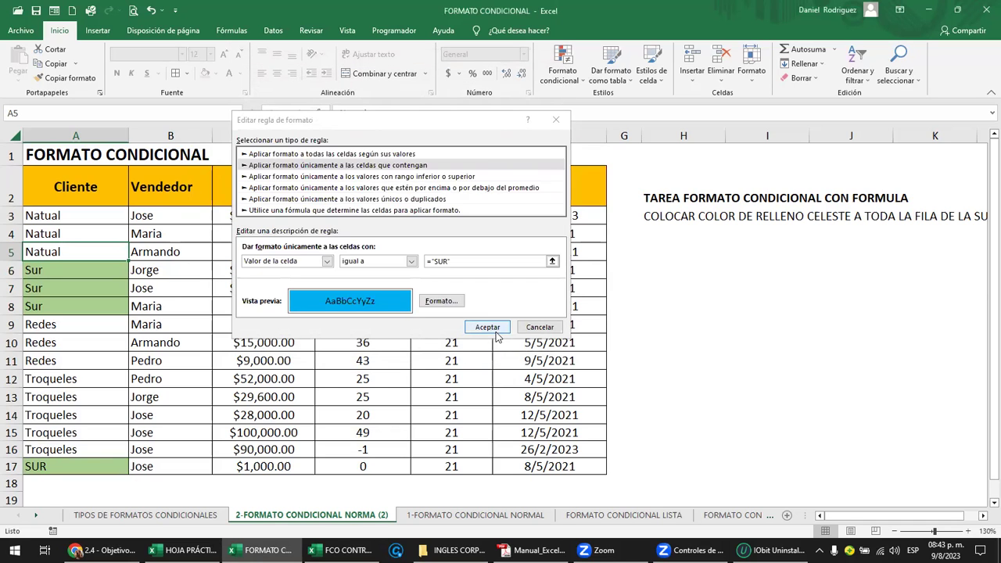
pyautogui.click(495, 329)
pyautogui.click(597, 307)
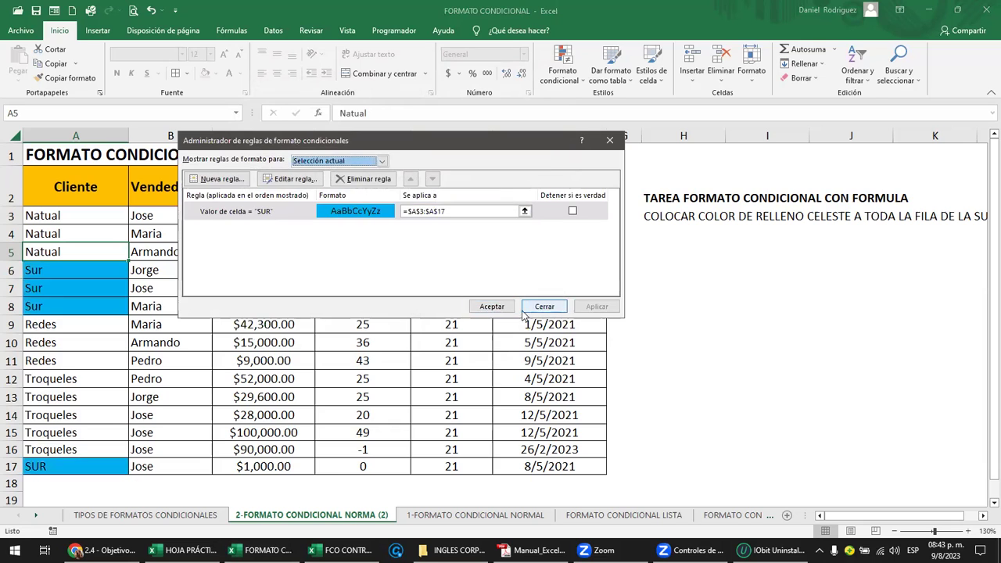
pyautogui.click(492, 305)
pyautogui.click(96, 268)
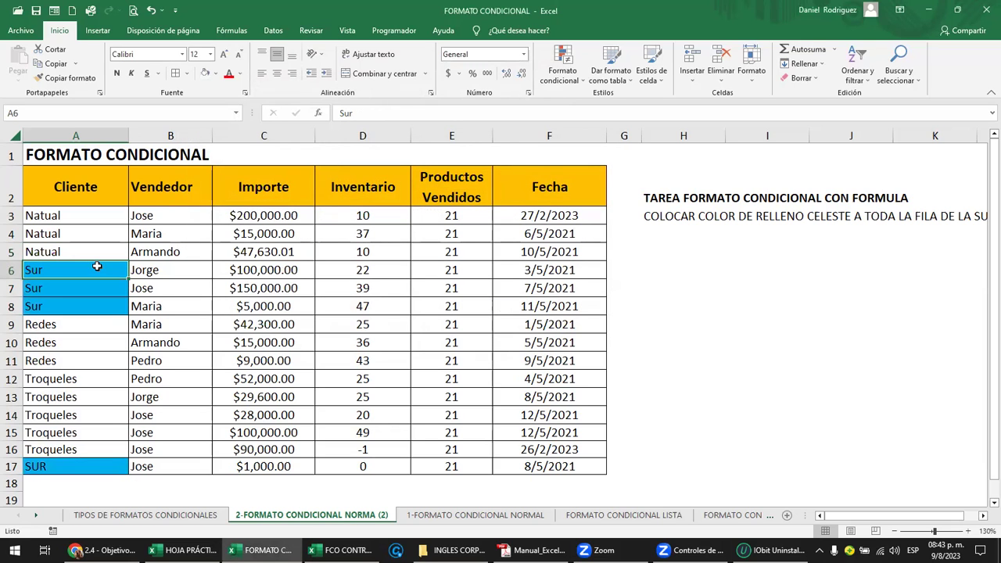
pyautogui.click(560, 86)
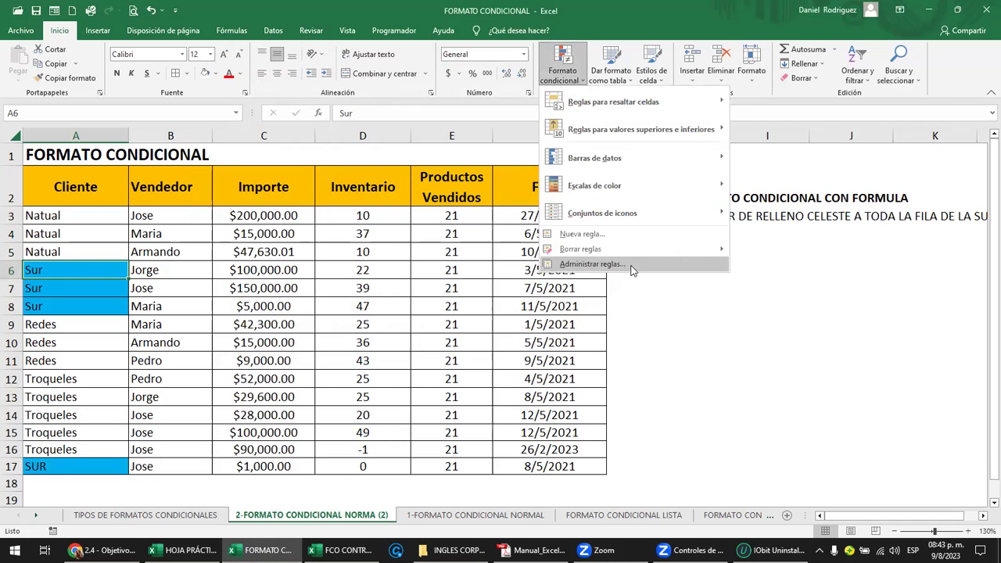
pyautogui.click(632, 269)
pyautogui.click(263, 211)
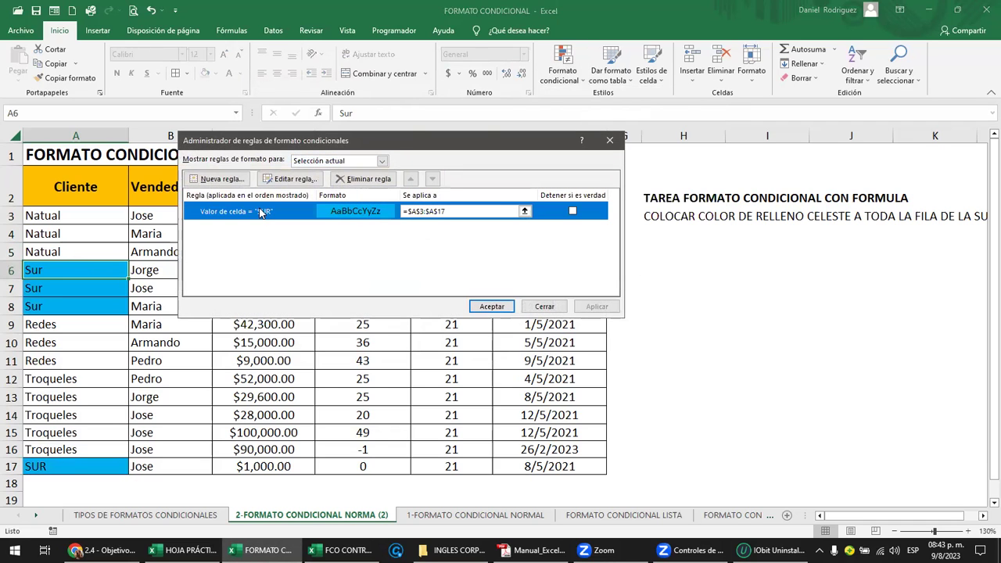
pyautogui.click(300, 181)
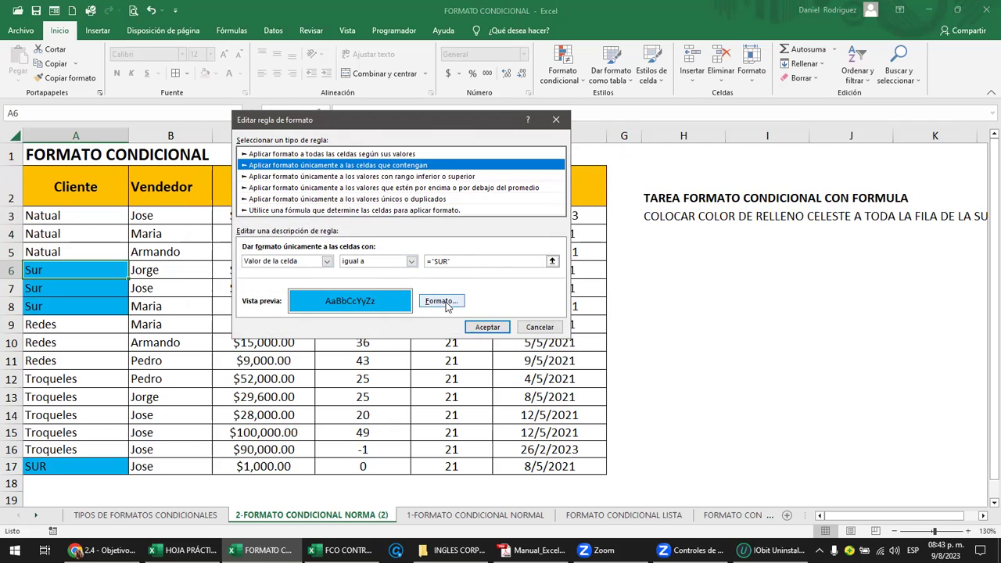
pyautogui.click(539, 328)
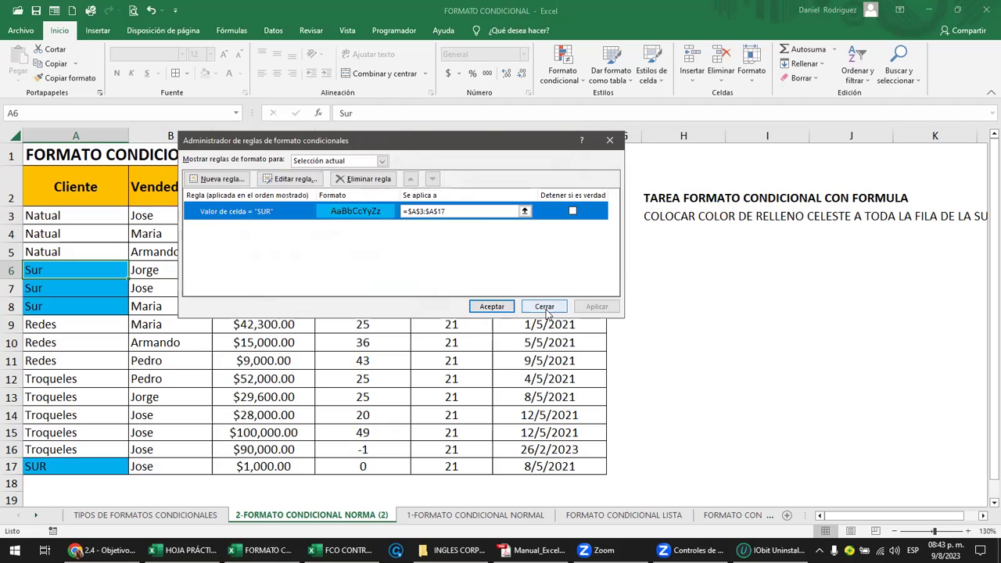
pyautogui.click(545, 308)
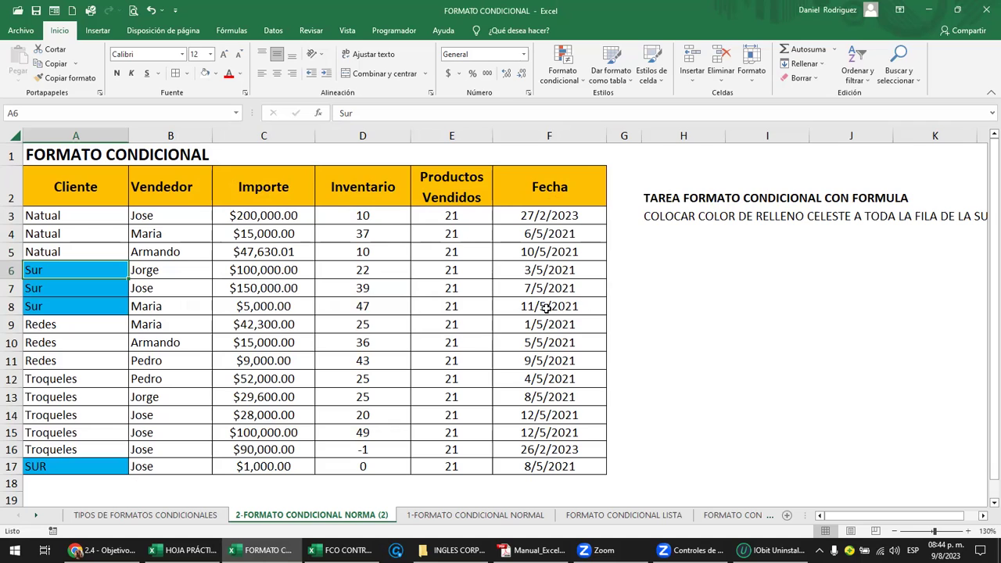
pyautogui.click(94, 238)
pyautogui.click(559, 79)
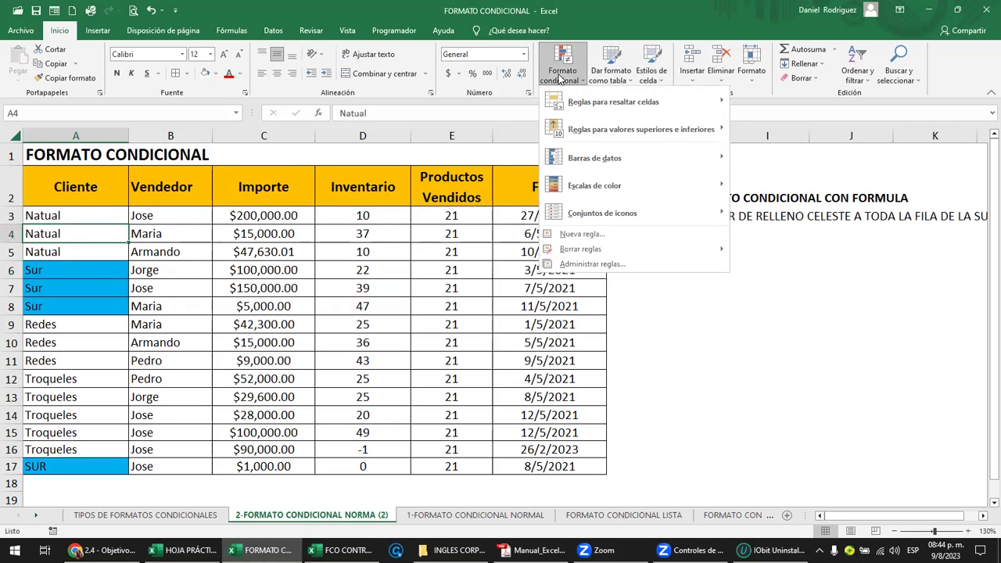
# Change the SUR rule's 'Se aplica a' range to $A$3:$A$18 in the rules manager.
pyautogui.click(589, 264)
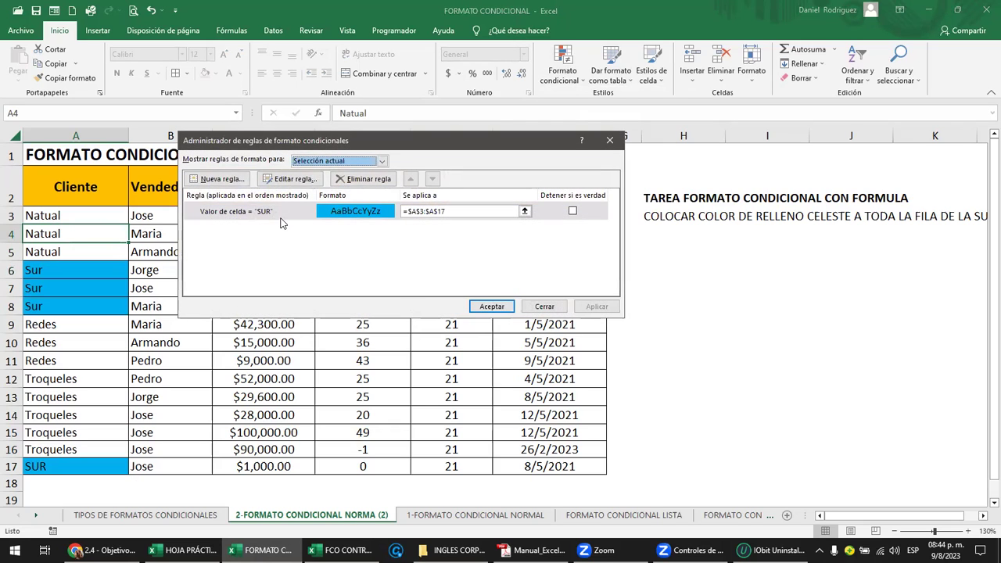
pyautogui.click(260, 216)
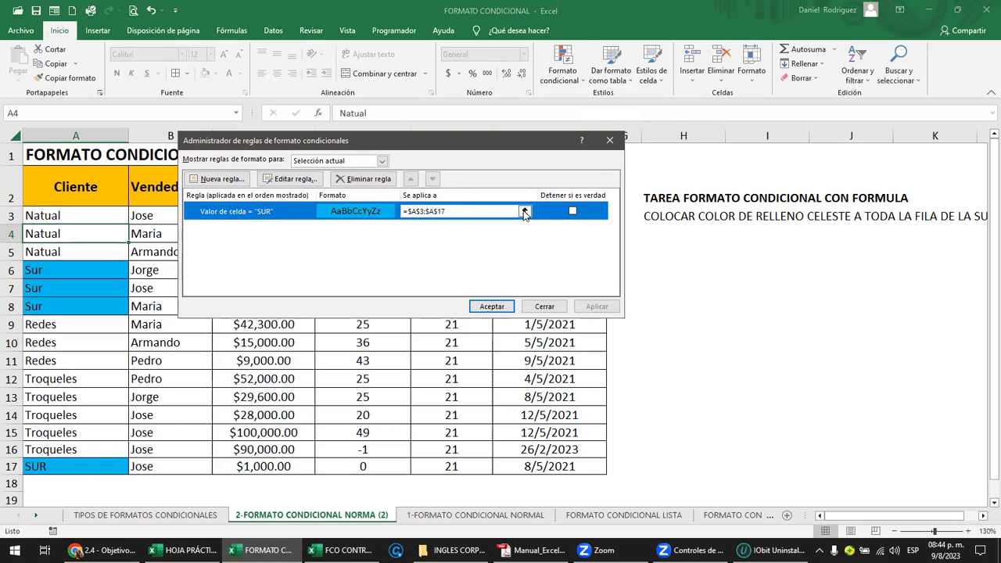
pyautogui.click(525, 212)
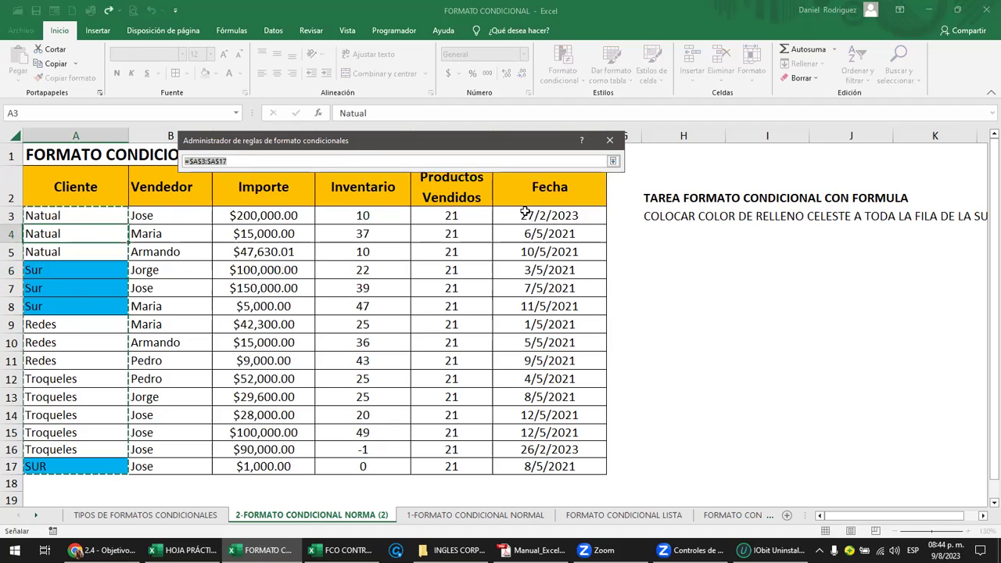
pyautogui.moveTo(94, 221); pyautogui.dragTo(106, 484)
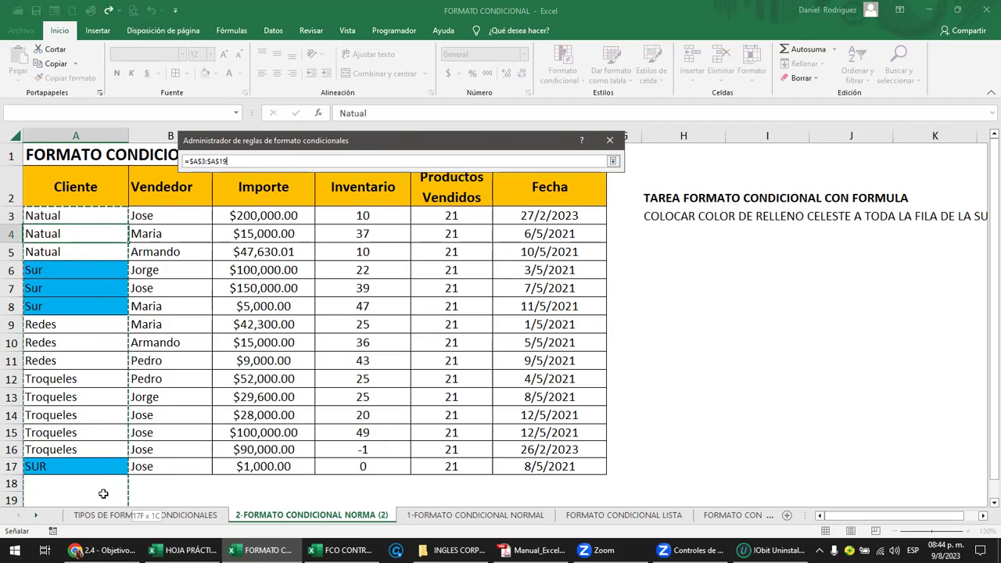
pyautogui.click(613, 161)
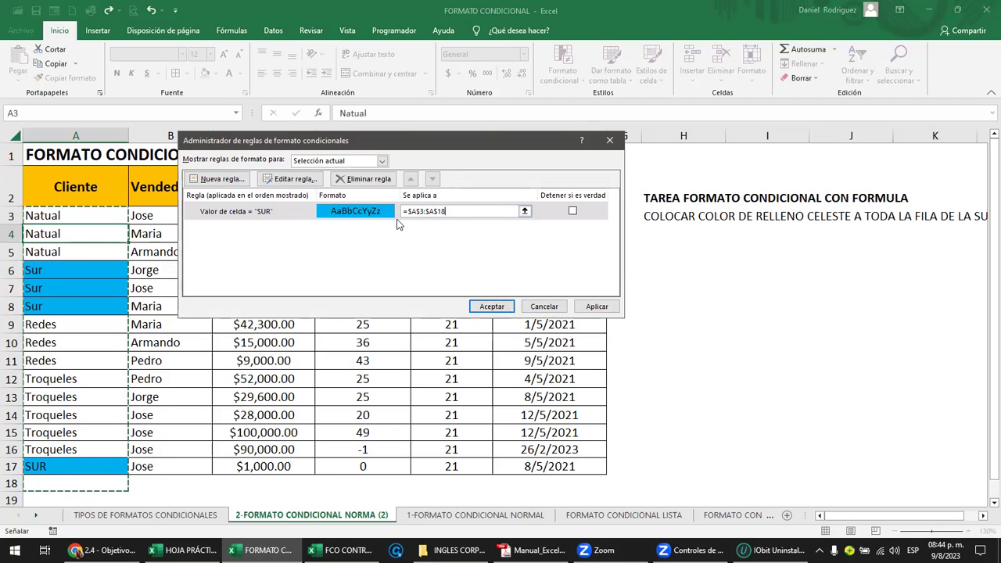
pyautogui.click(510, 311)
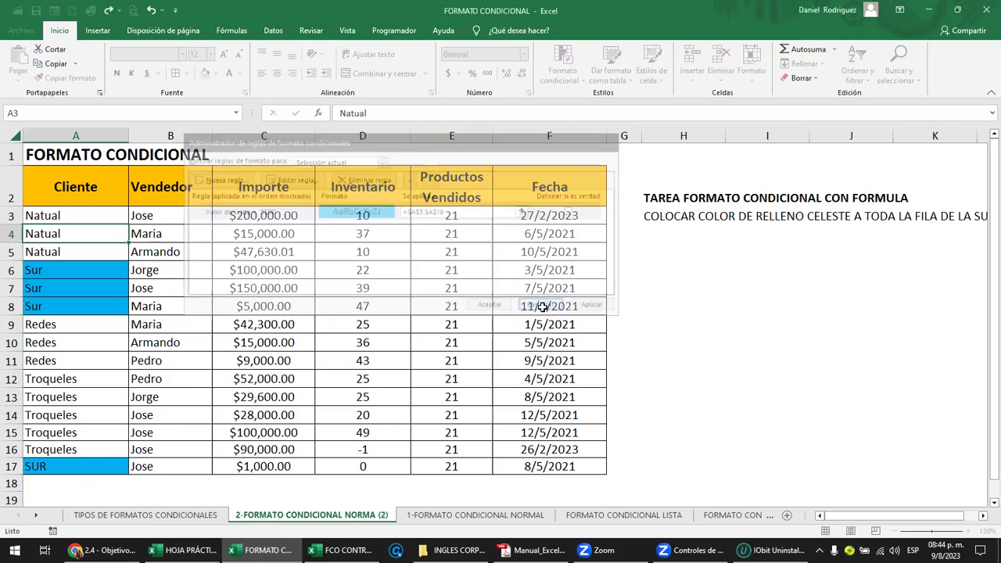
pyautogui.click(324, 338)
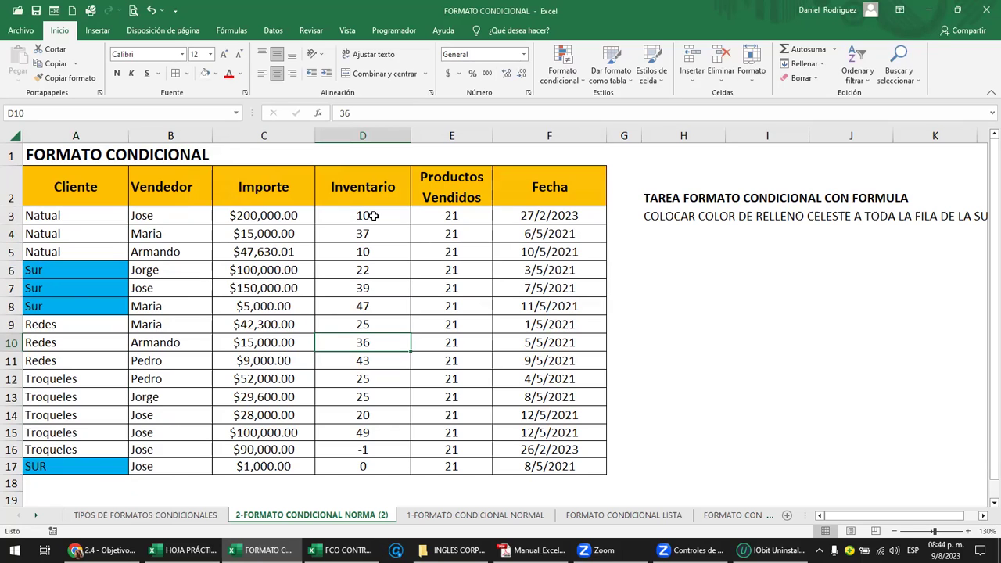
# Add an 'Es igual a' PEDRO rule on B3:B17 with light red highlighting.
pyautogui.click(159, 363)
pyautogui.moveTo(161, 218); pyautogui.dragTo(184, 464)
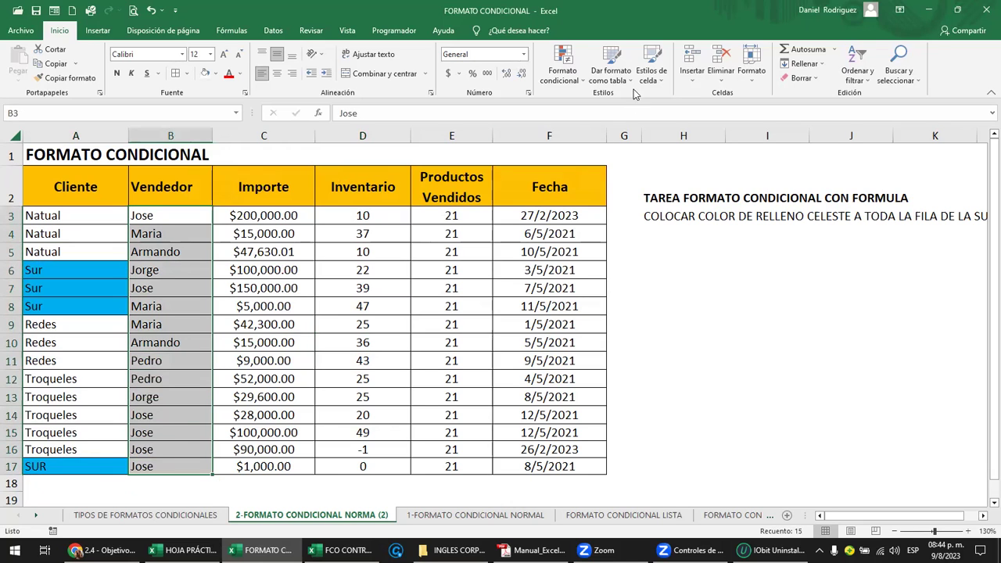
pyautogui.click(570, 78)
pyautogui.moveTo(602, 106)
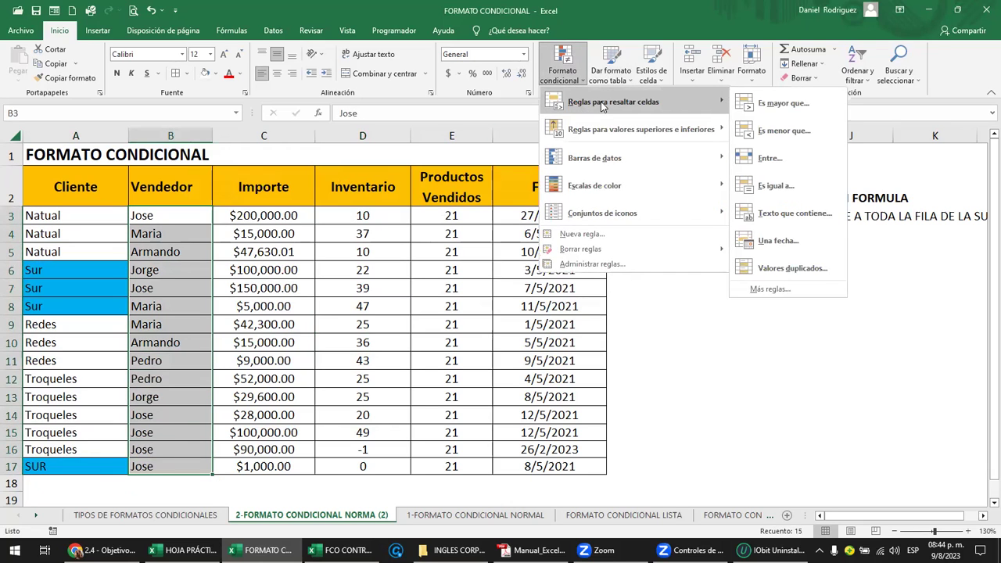
pyautogui.click(786, 190)
pyautogui.write('PE')
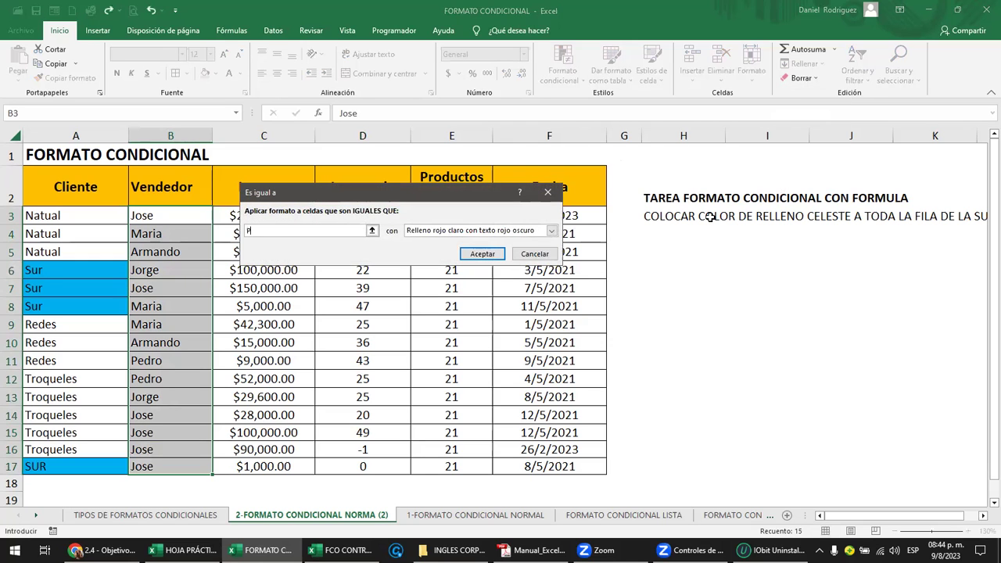
pyautogui.write('DRO')
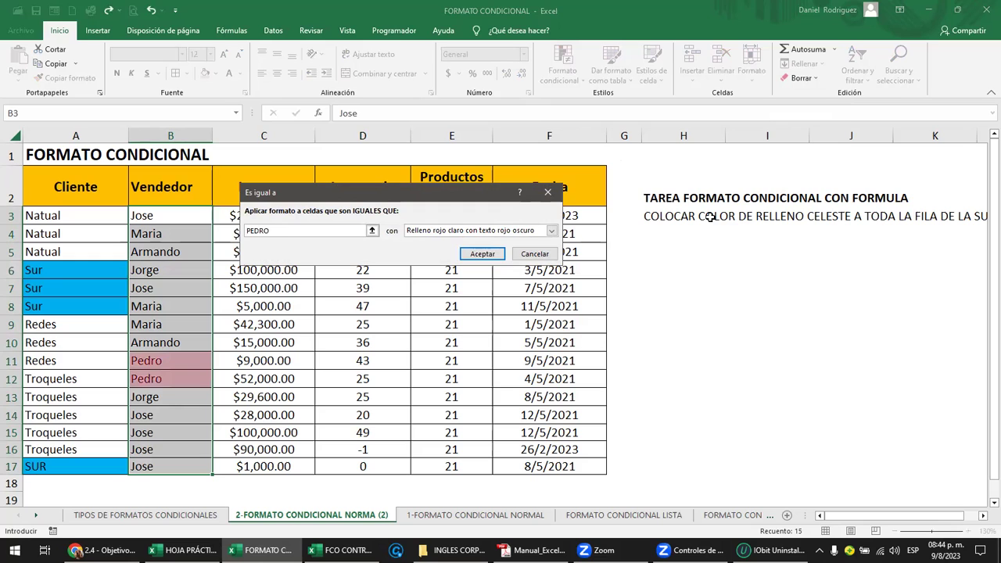
pyautogui.press('Return')
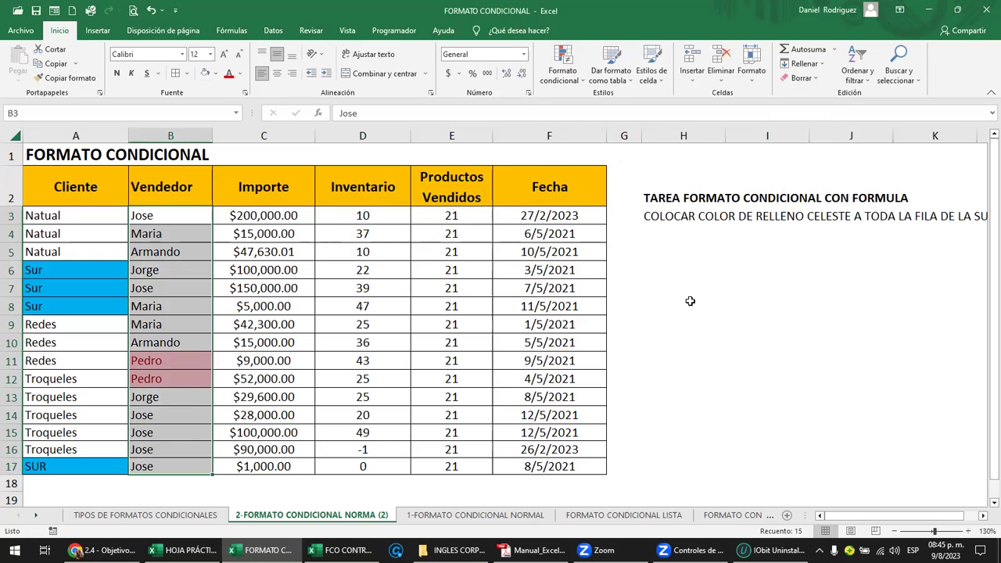
# Enter PEDRO in cell B18 below the table.
pyautogui.click(246, 383)
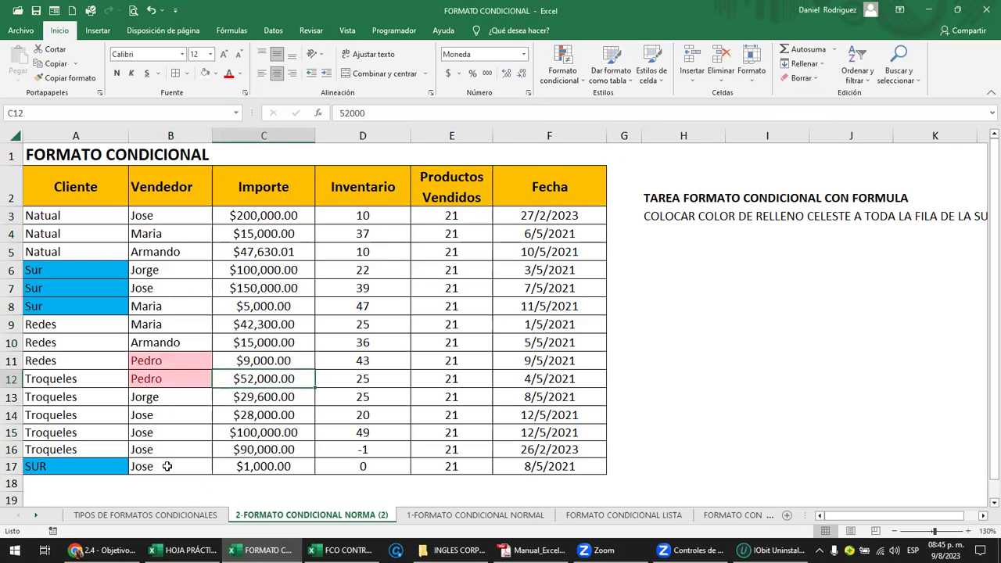
pyautogui.click(160, 485)
pyautogui.write('PEDRO')
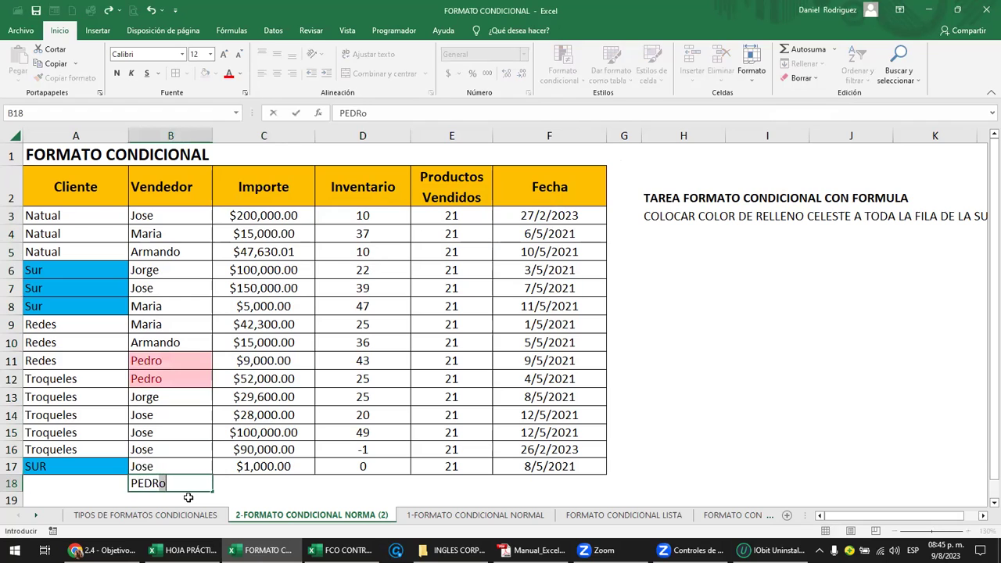
pyautogui.press('Return')
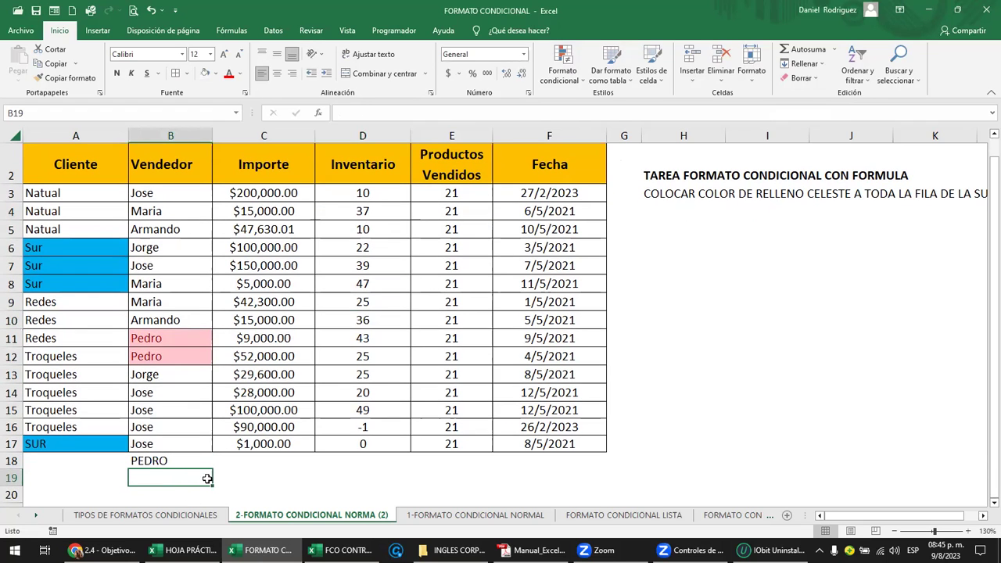
pyautogui.click(157, 262)
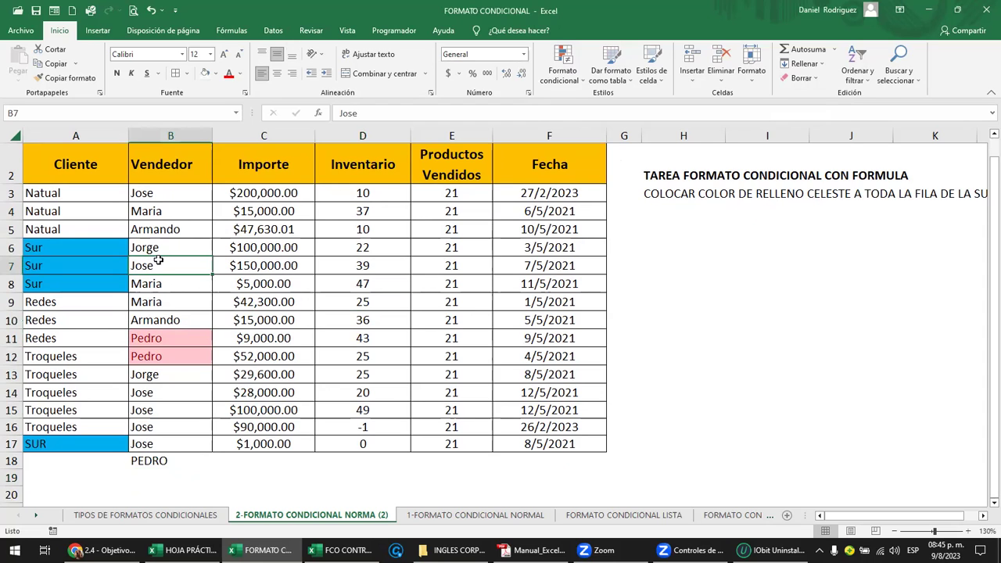
# Extend the PEDRO rule's range to $B$3:$B$18 and apply it so B18 turns pink.
pyautogui.click(563, 74)
pyautogui.click(593, 264)
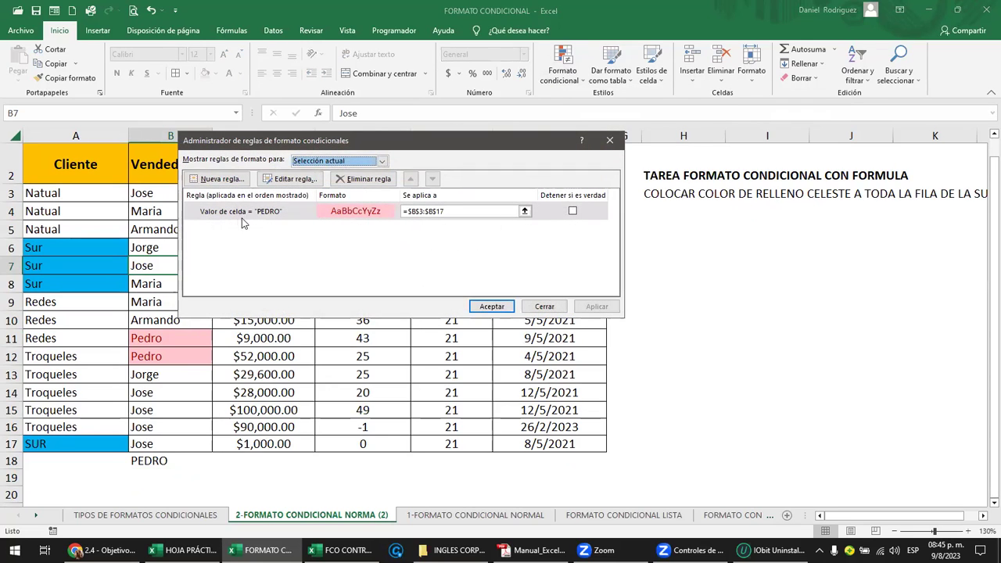
pyautogui.click(247, 213)
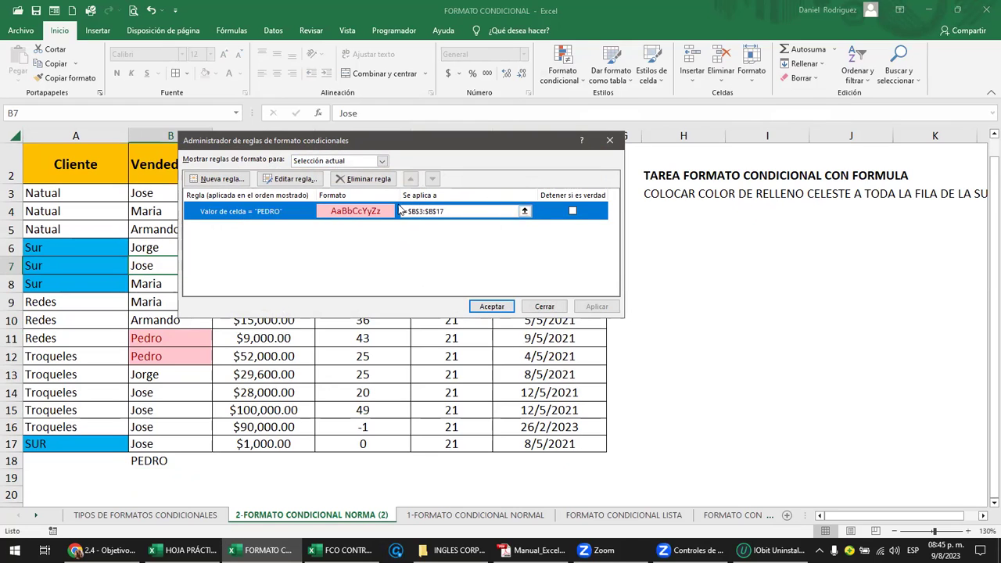
pyautogui.click(524, 212)
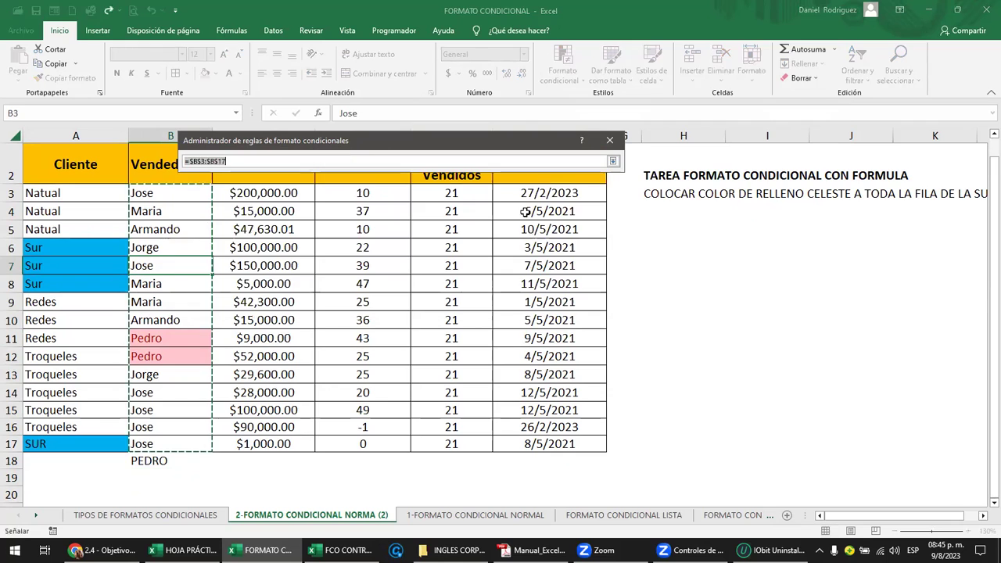
pyautogui.moveTo(183, 466); pyautogui.dragTo(162, 200)
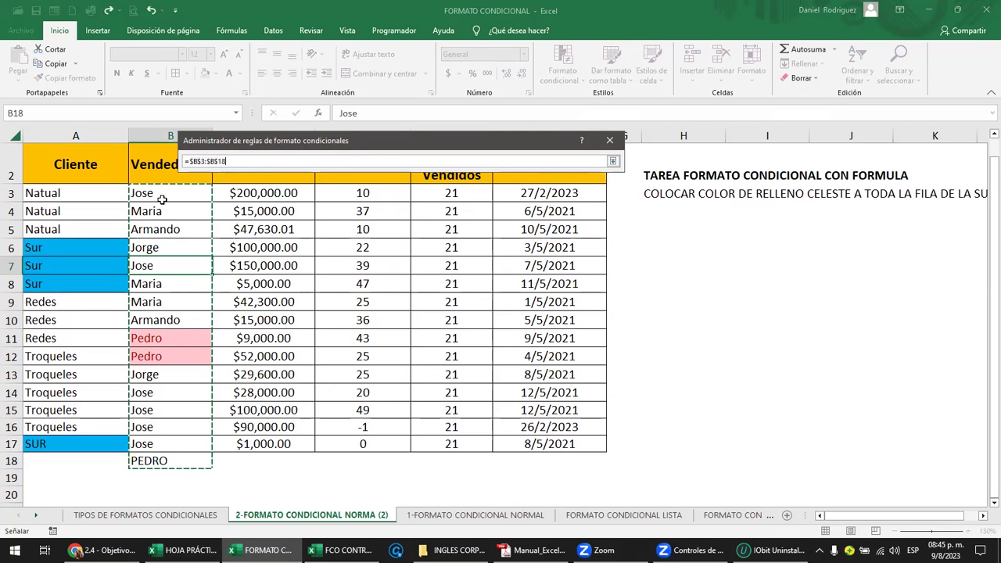
pyautogui.press('Return')
pyautogui.click(607, 308)
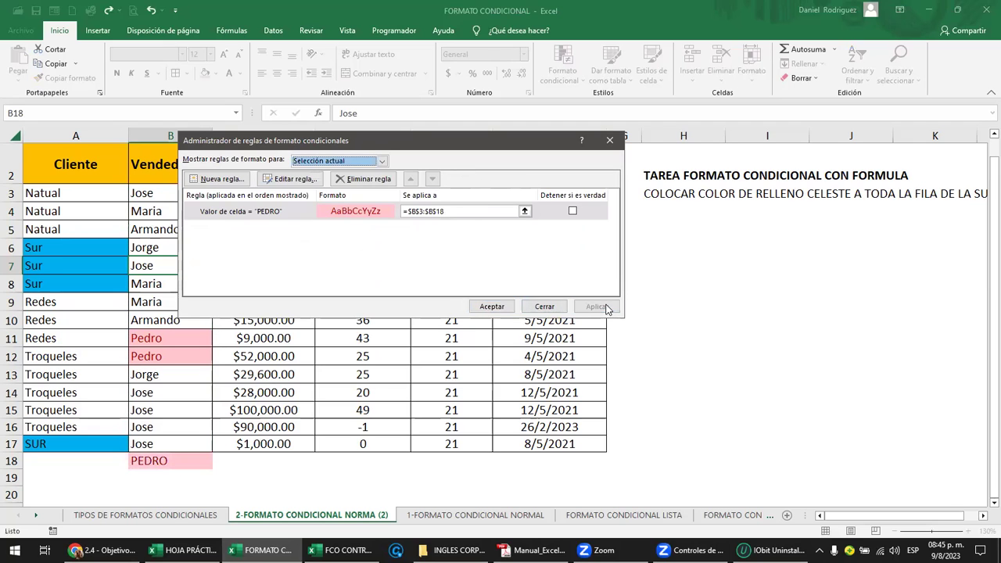
pyautogui.click(487, 306)
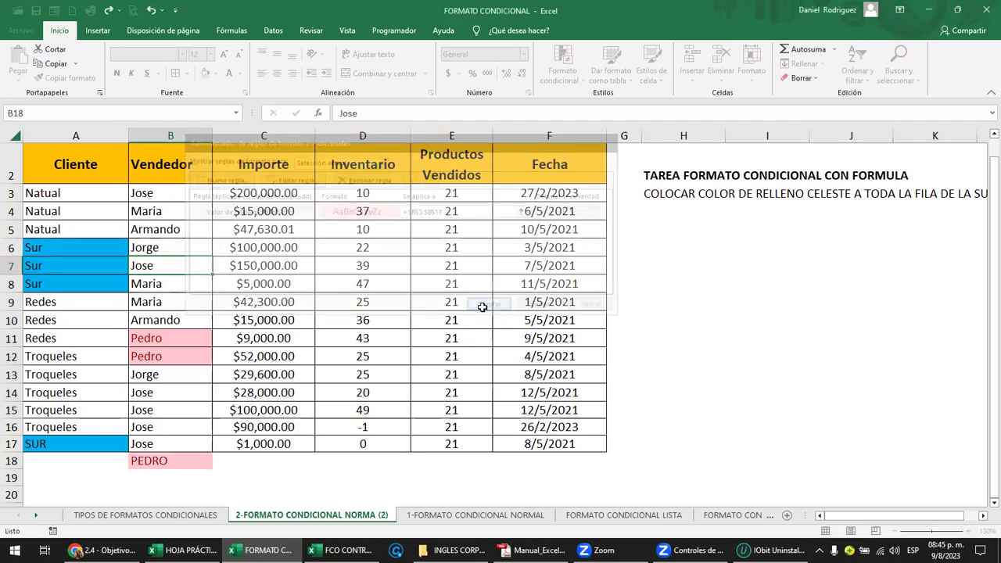
pyautogui.click(177, 401)
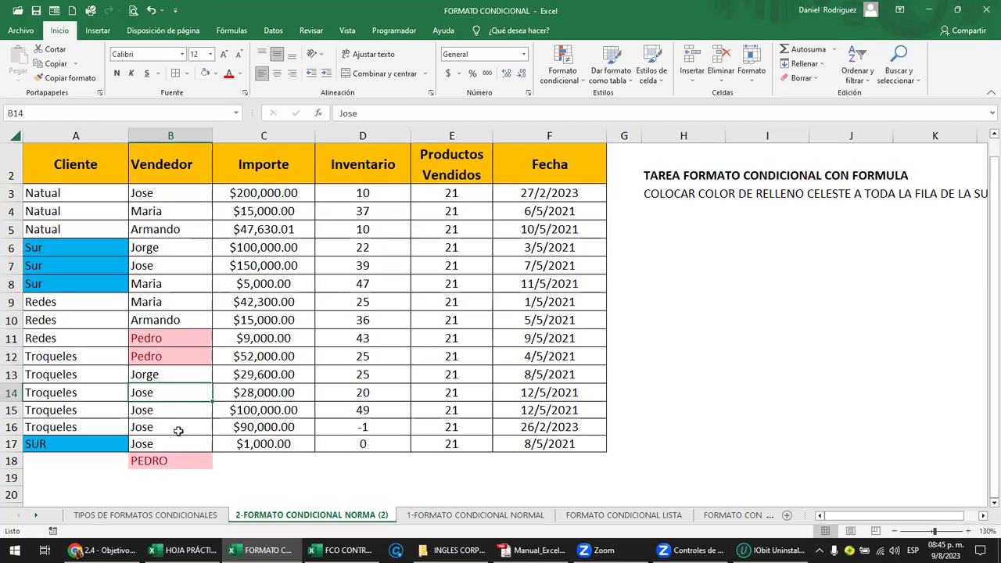
# Switch to Manual_Excel_Basico.pdf and scroll to the REGLAS DE FORMATO CONDICIONAL section on page 43.
pyautogui.click(539, 550)
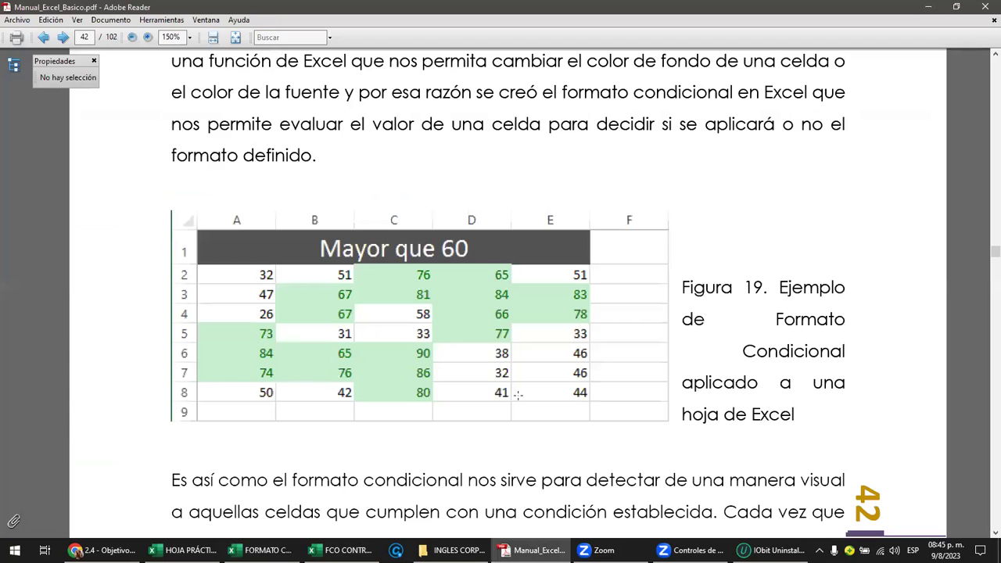
pyautogui.scroll(-5, 429, 251)
pyautogui.scroll(-4, 429, 251)
pyautogui.scroll(-4, 429, 250)
pyautogui.scroll(-2, 418, 256)
pyautogui.scroll(-2, 418, 257)
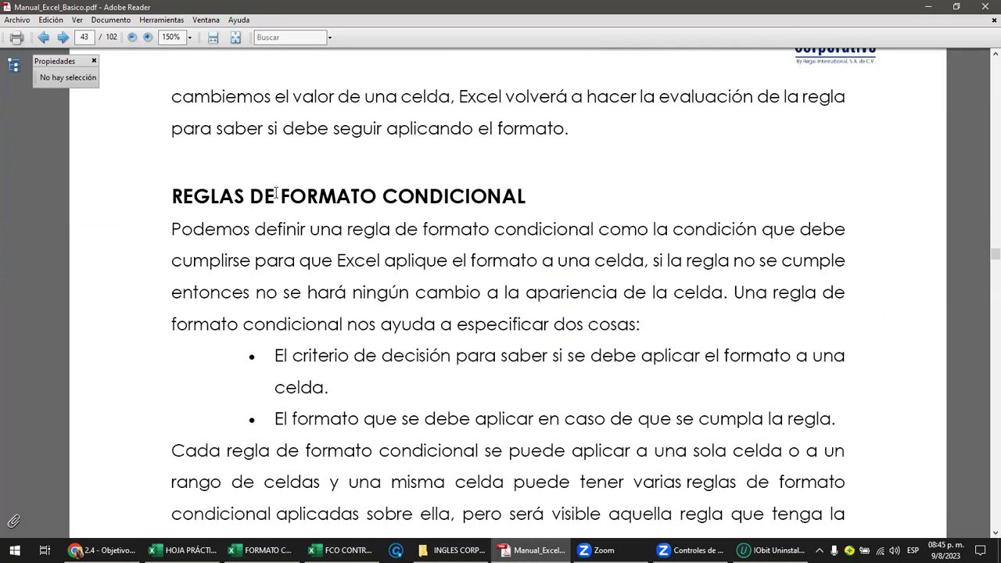
# Return to the FORMATO CONDICIONAL workbook and select the Importe values C3:C17.
pyautogui.moveTo(184, 550)
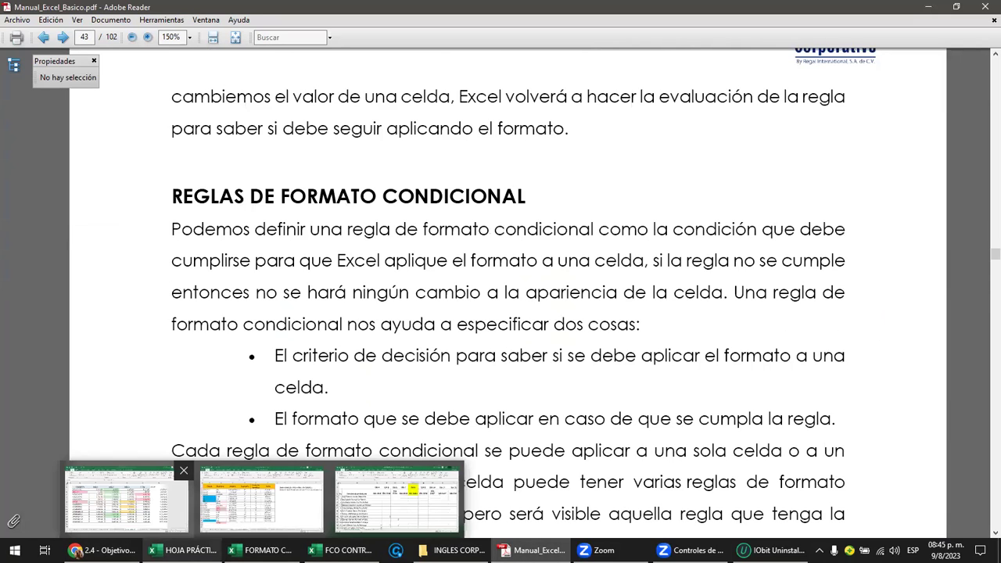
pyautogui.click(262, 501)
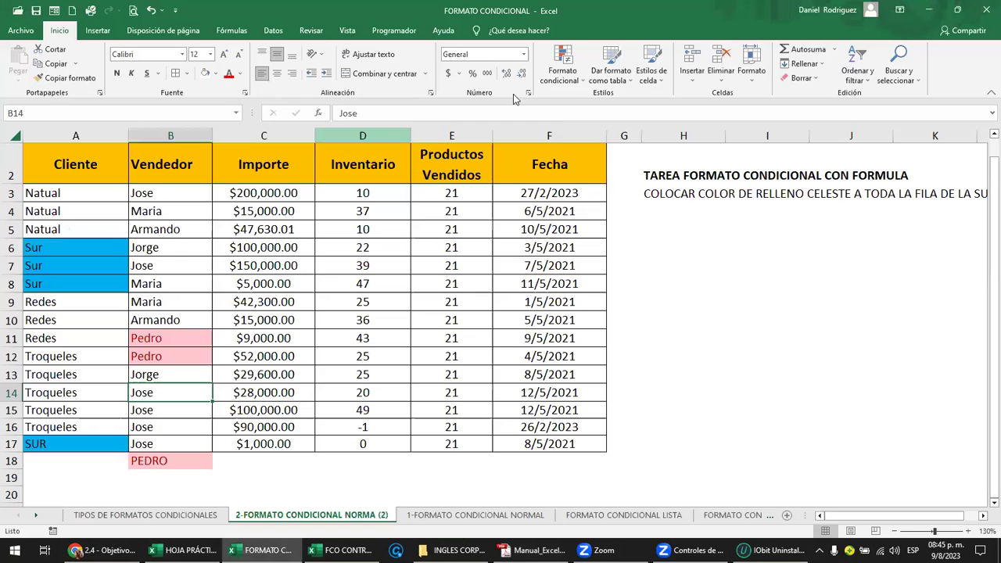
pyautogui.click(574, 78)
pyautogui.moveTo(655, 103)
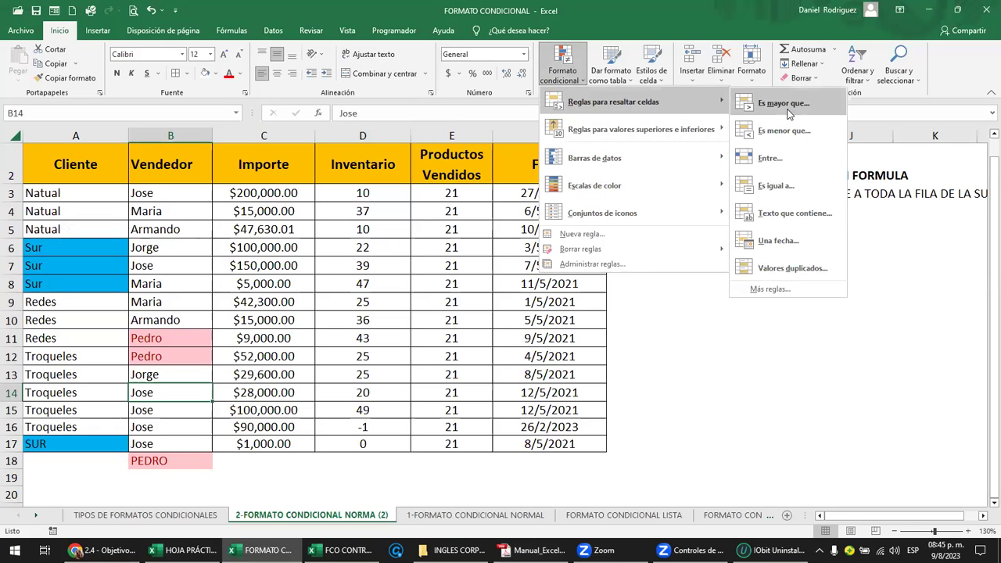
pyautogui.click(297, 349)
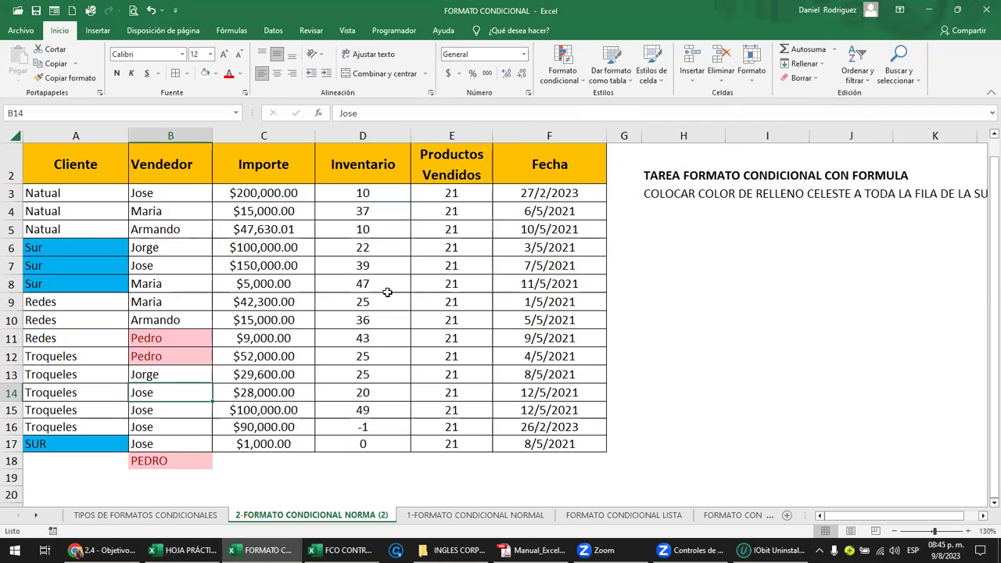
pyautogui.click(260, 194)
pyautogui.moveTo(261, 194); pyautogui.dragTo(267, 444)
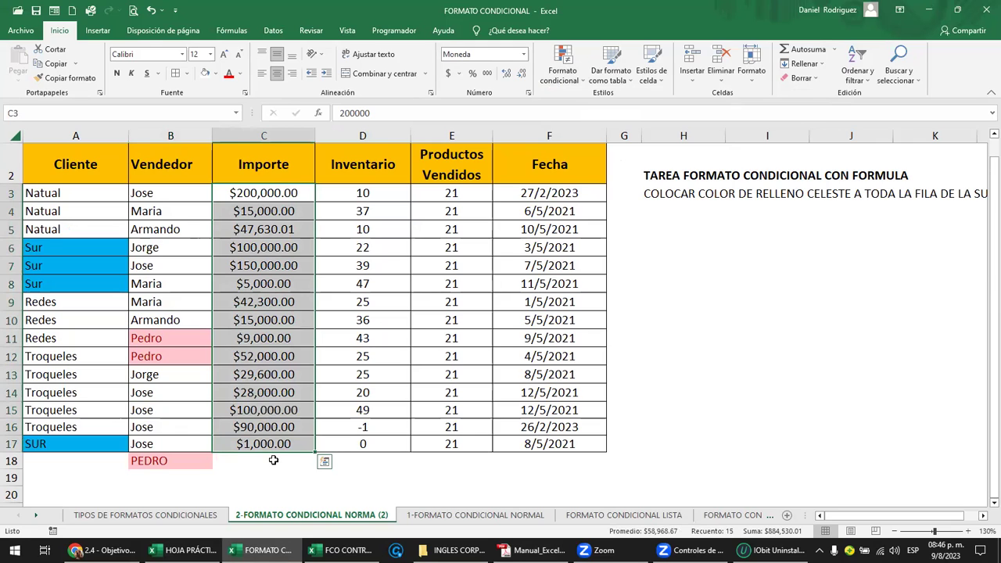
# Add a top-1 rule with green fill and dark green text to the Importe values.
pyautogui.click(574, 81)
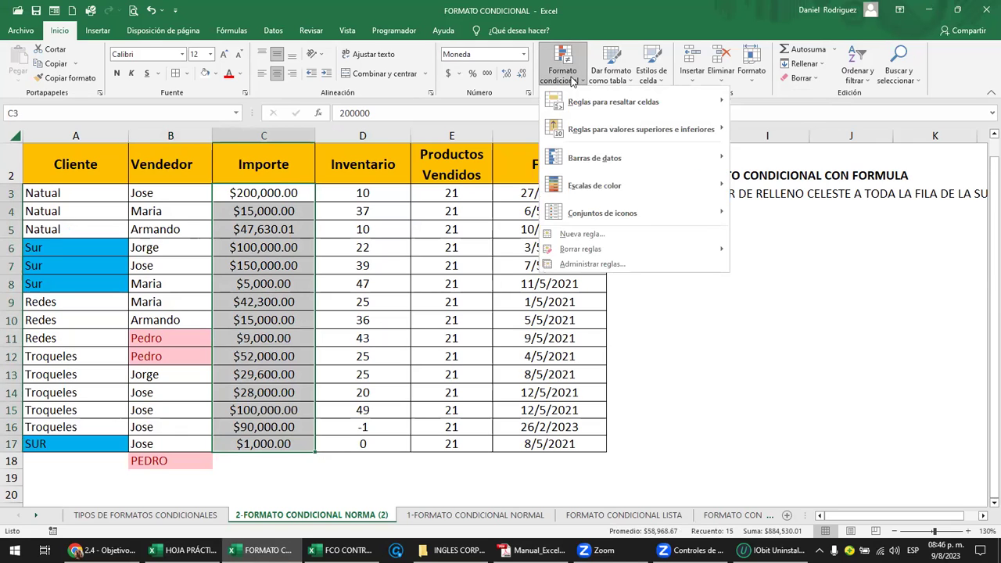
pyautogui.moveTo(602, 133)
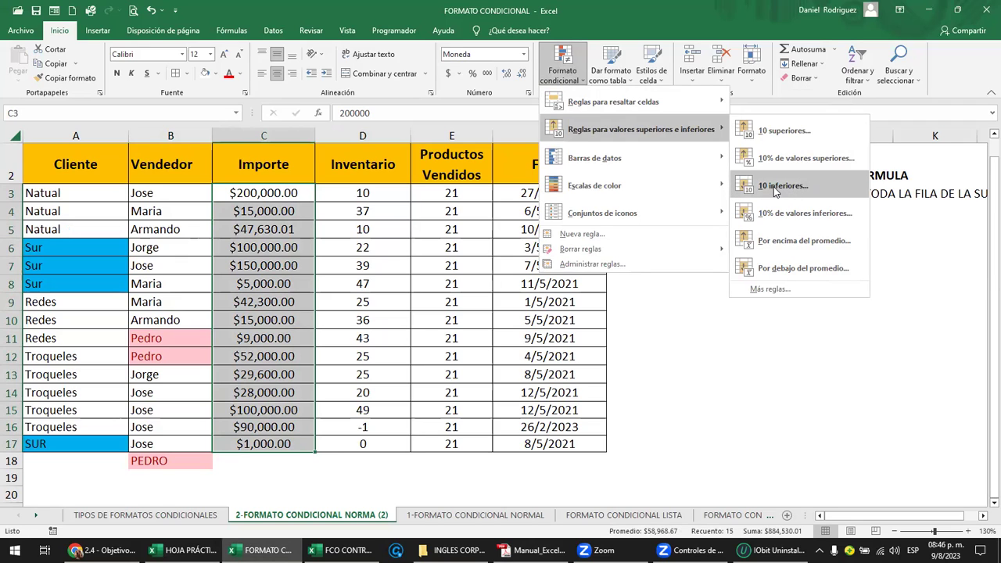
pyautogui.click(784, 131)
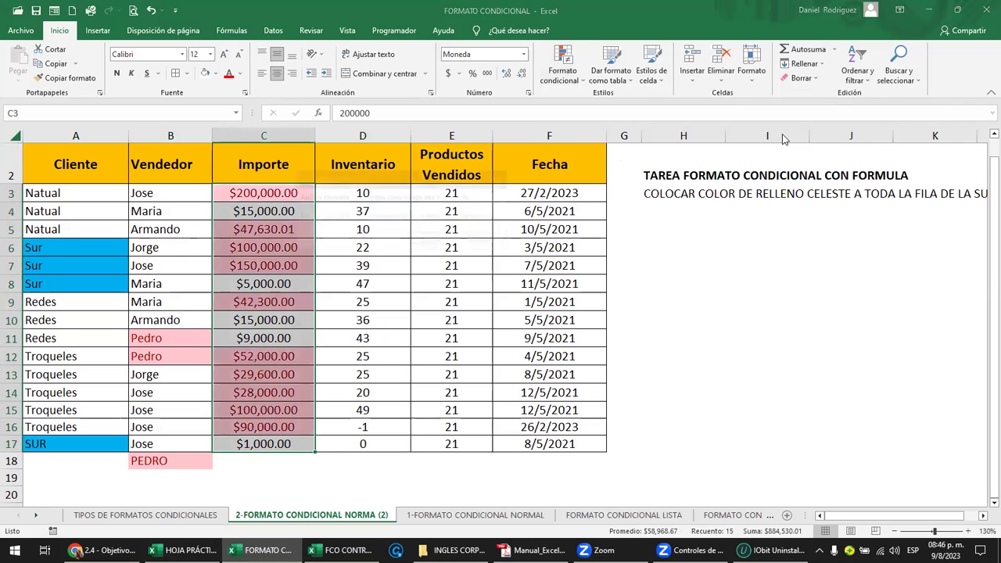
pyautogui.moveTo(311, 217); pyautogui.dragTo(279, 218)
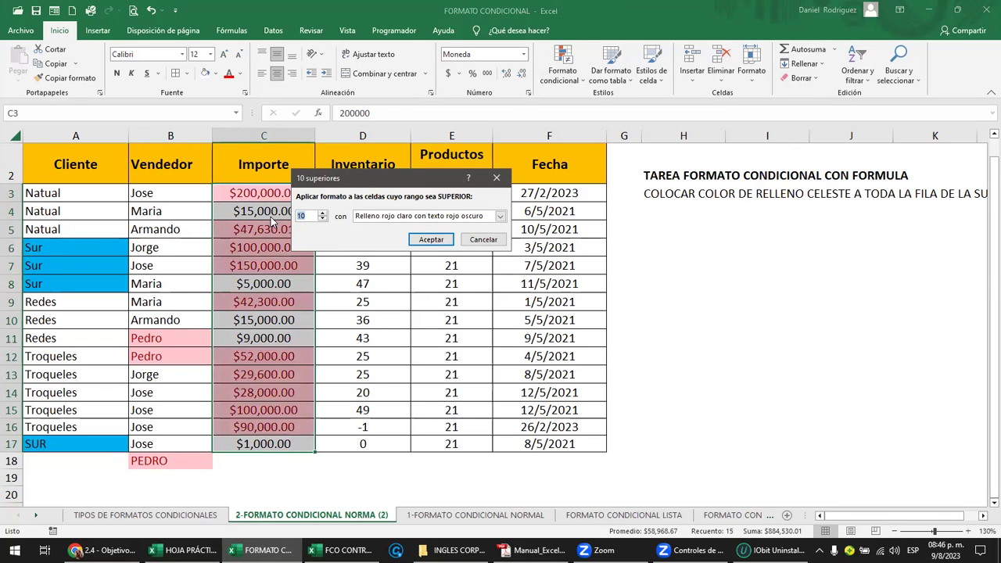
pyautogui.write('3')
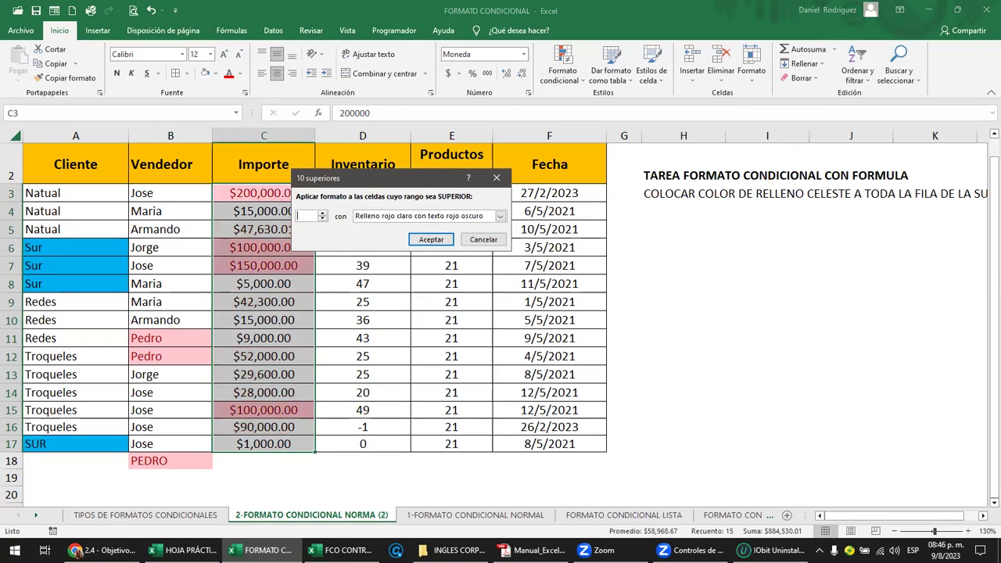
pyautogui.write('1')
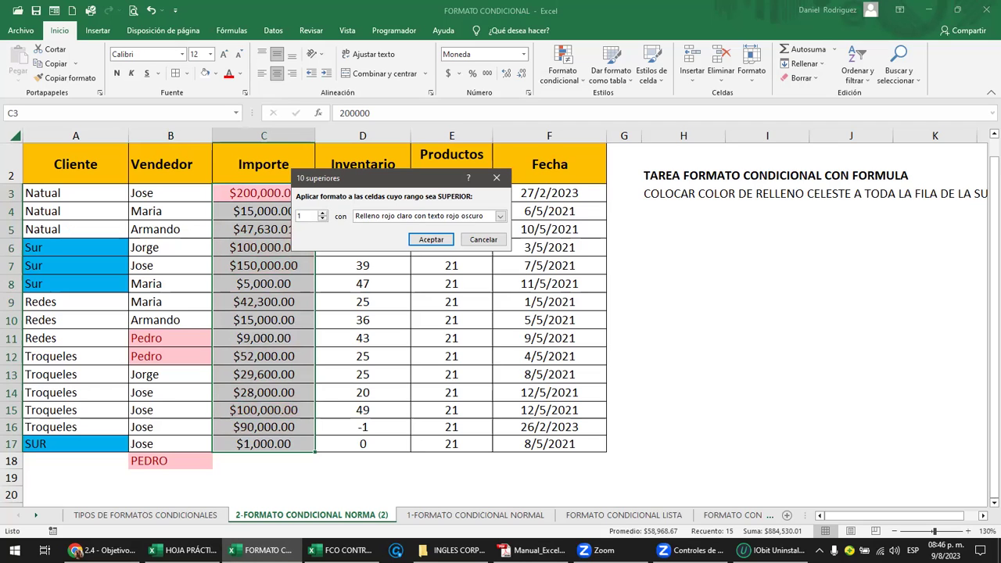
pyautogui.moveTo(403, 181); pyautogui.dragTo(603, 190)
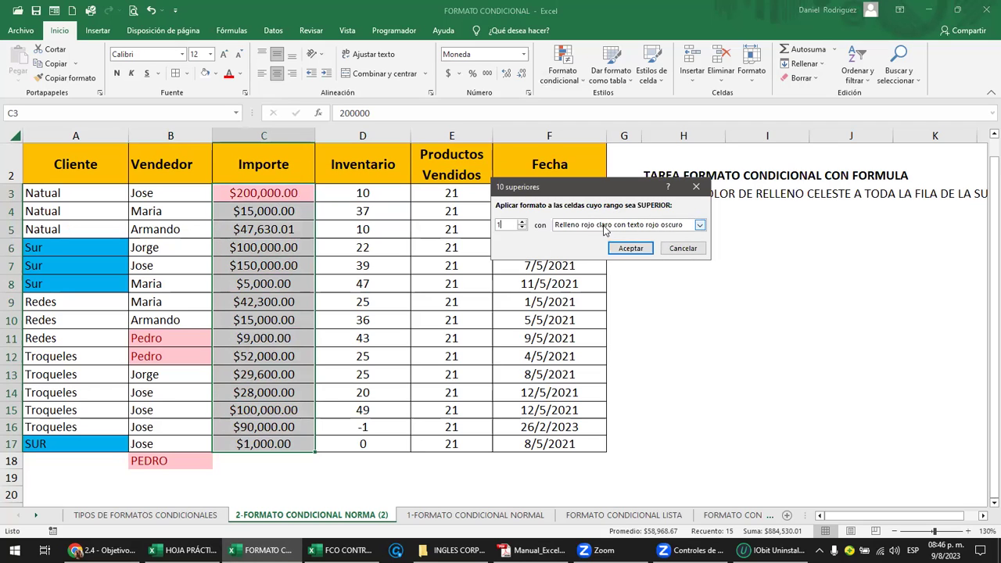
pyautogui.click(700, 225)
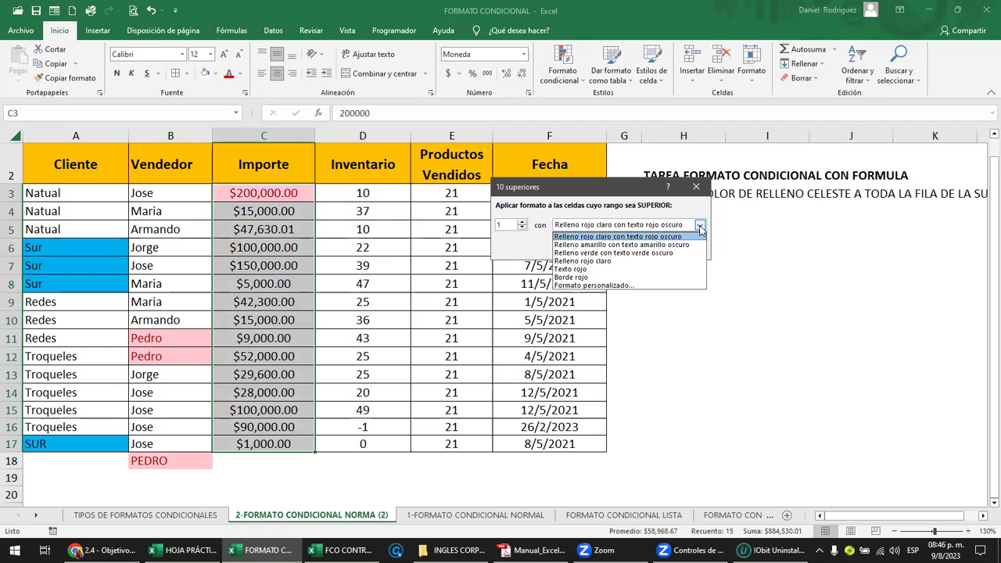
pyautogui.click(665, 253)
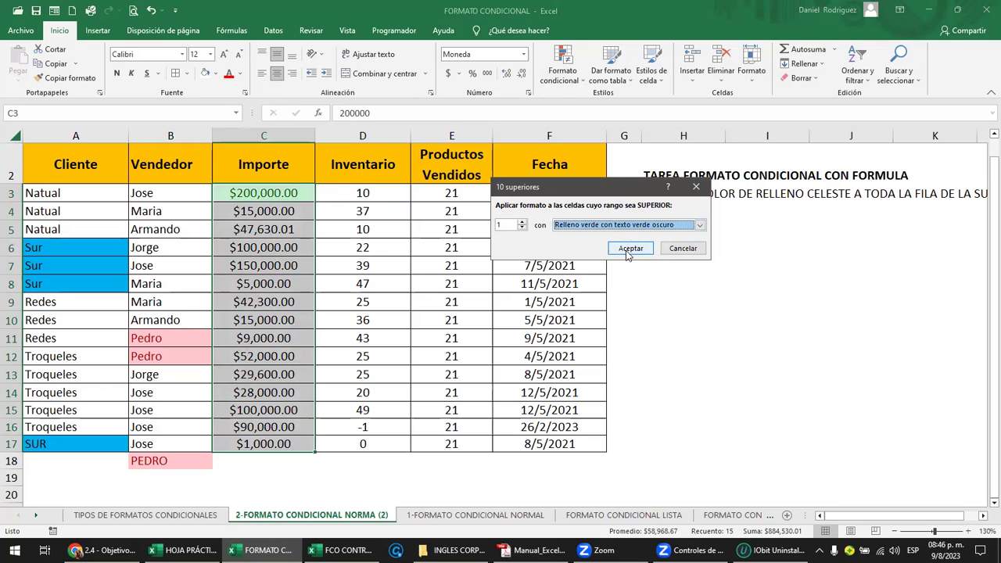
pyautogui.click(630, 250)
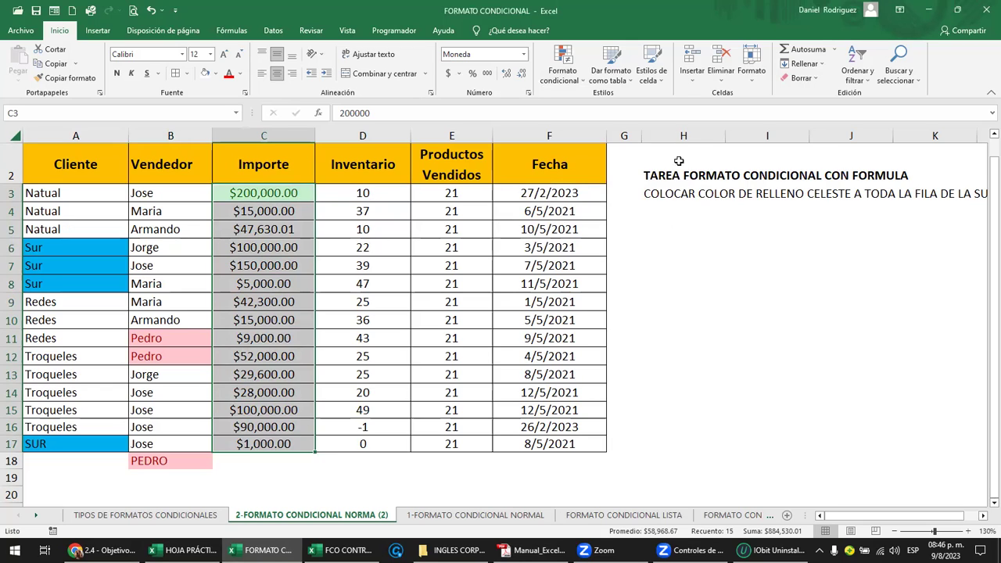
# Add a bottom-1 rule shading the lowest Importe, $1,000.00, light red with dark red text.
pyautogui.click(567, 78)
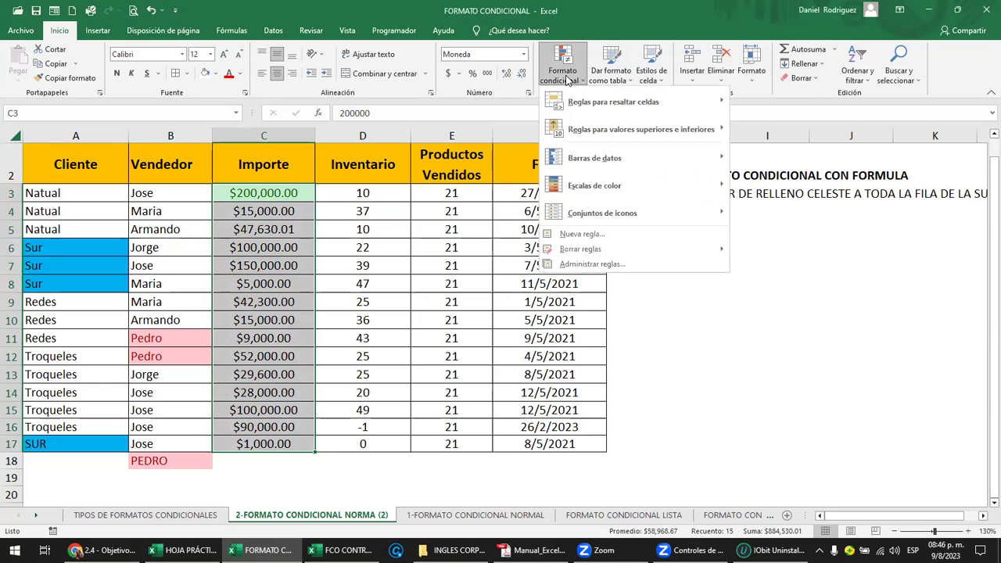
pyautogui.moveTo(598, 133)
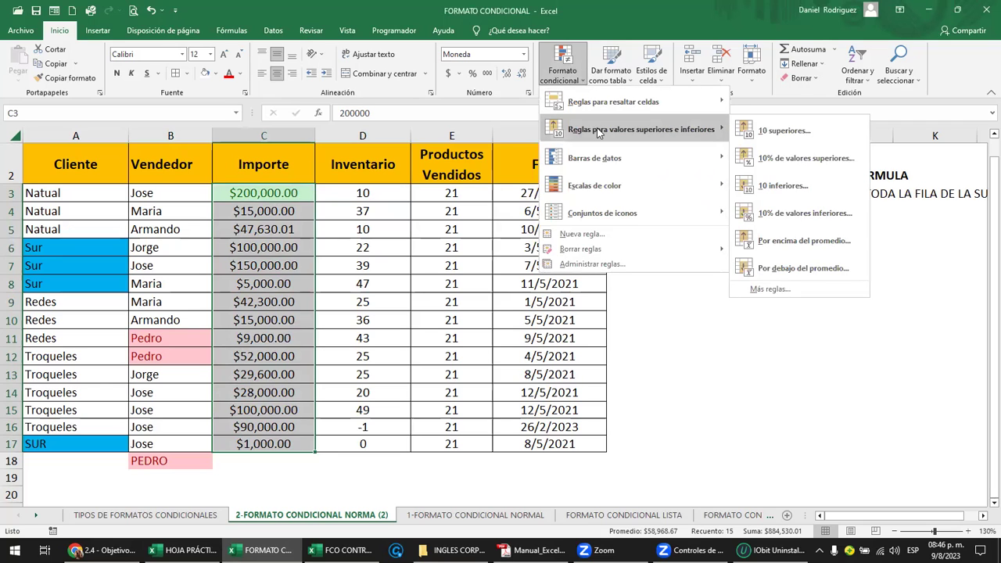
pyautogui.click(780, 186)
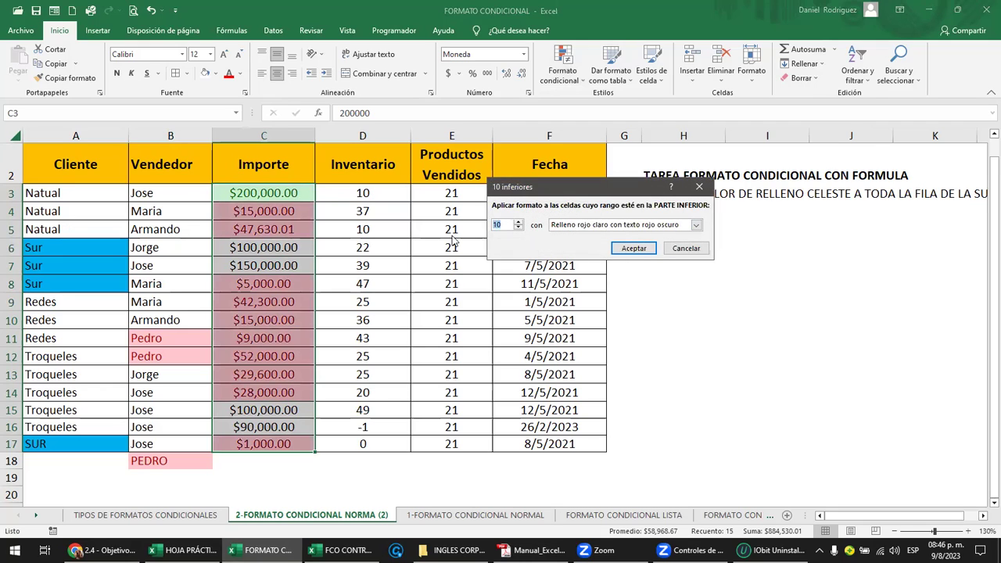
pyautogui.write('1')
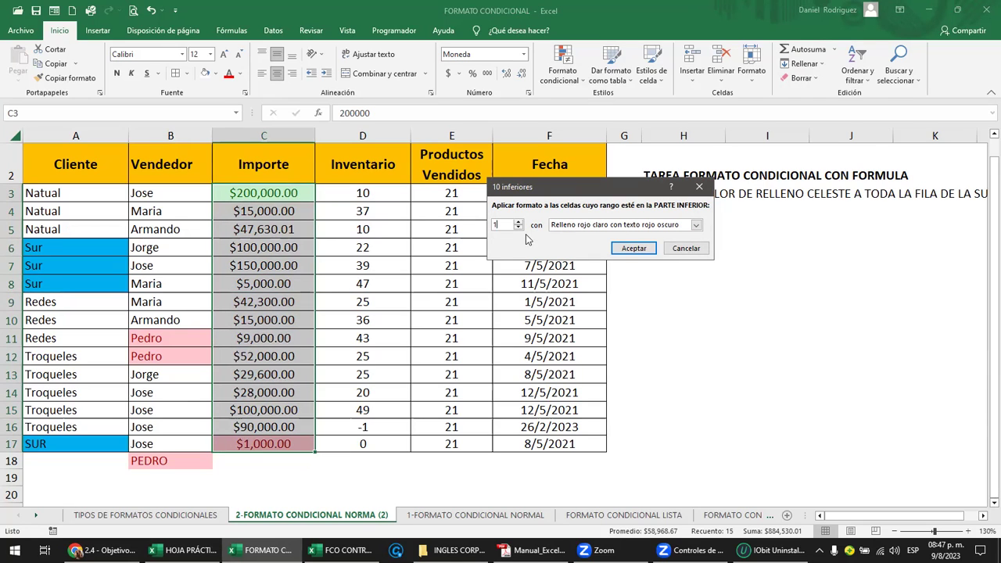
pyautogui.click(633, 248)
pyautogui.click(683, 283)
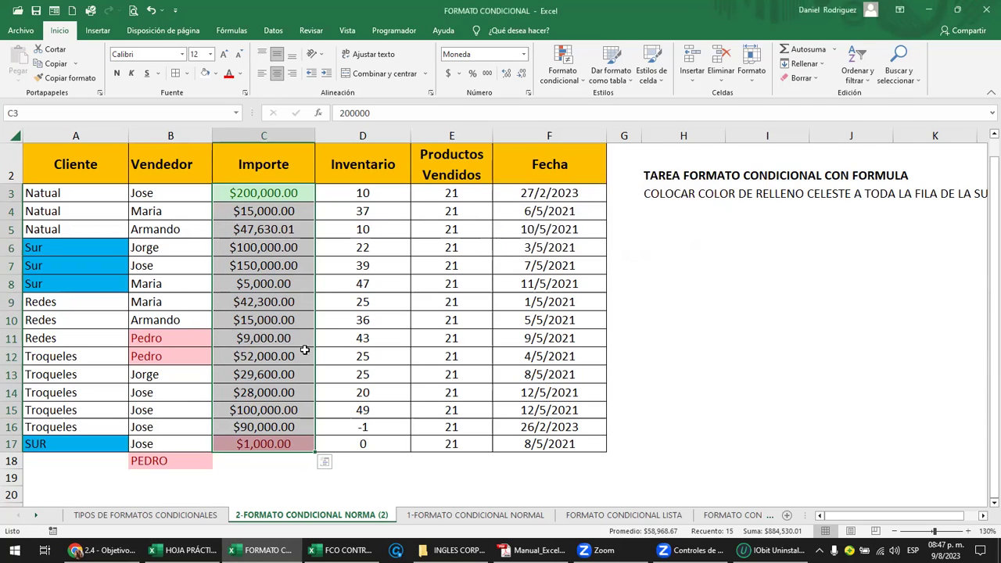
pyautogui.moveTo(274, 196); pyautogui.dragTo(282, 442)
pyautogui.click(656, 301)
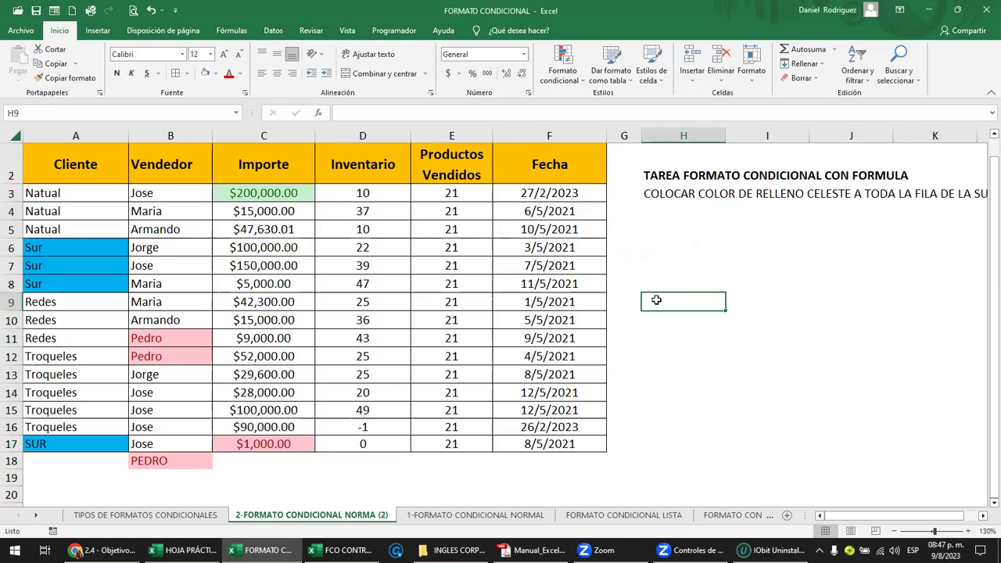
pyautogui.click(289, 263)
pyautogui.write('500,000')
pyautogui.press('Return')
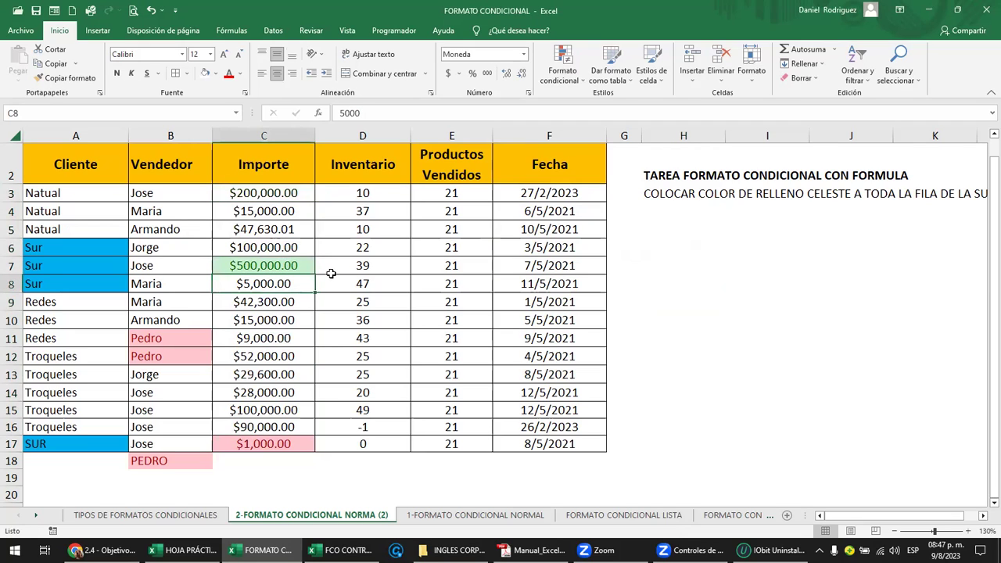
pyautogui.click(274, 374)
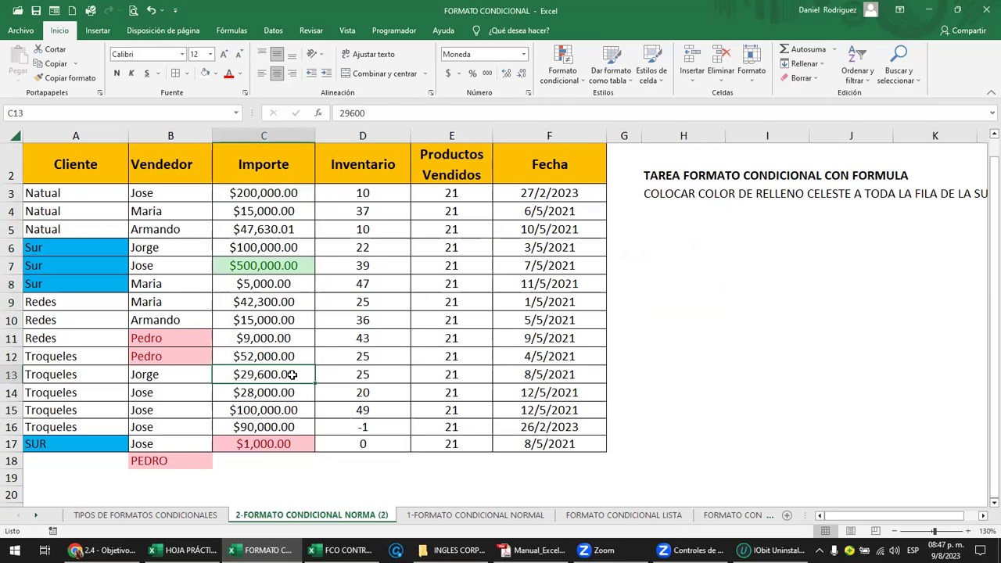
pyautogui.write('50')
pyautogui.press('Return')
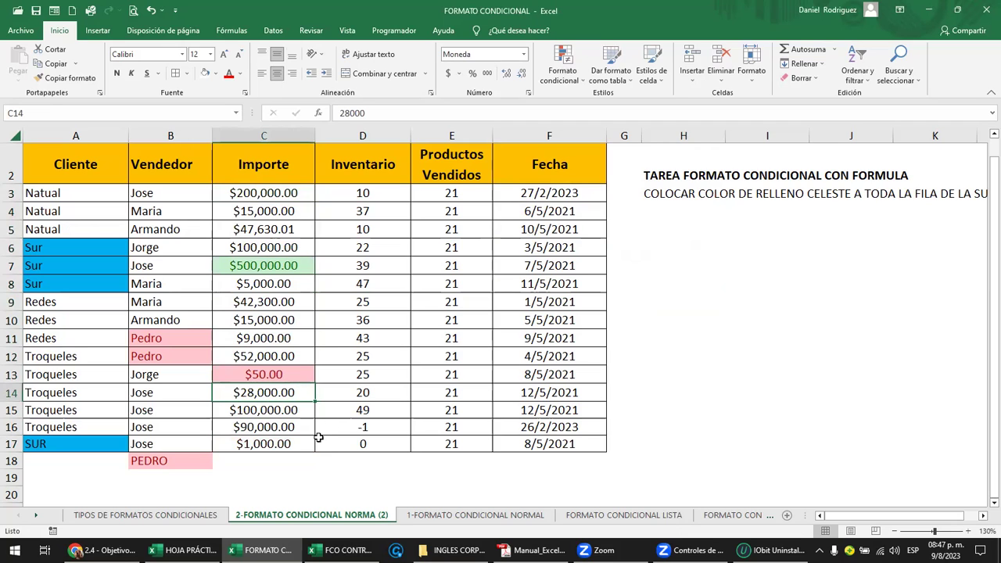
pyautogui.click(577, 84)
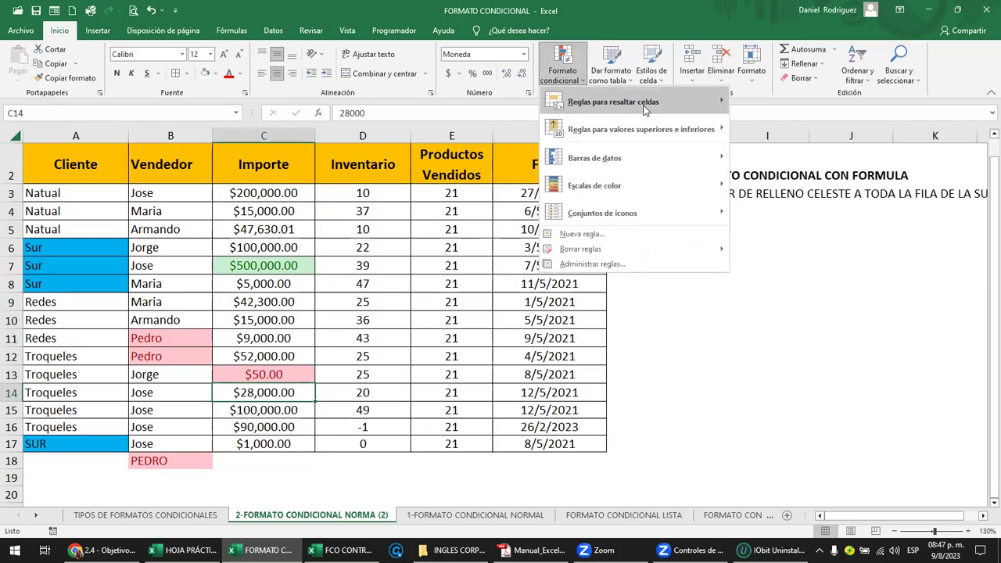
pyautogui.moveTo(665, 102)
pyautogui.moveTo(613, 133)
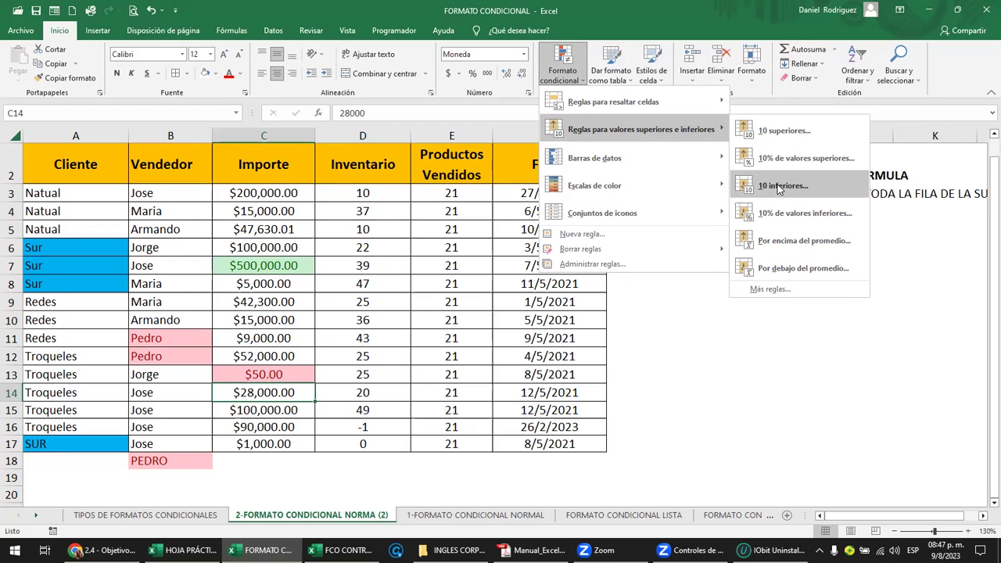
pyautogui.click(278, 298)
pyautogui.click(263, 209)
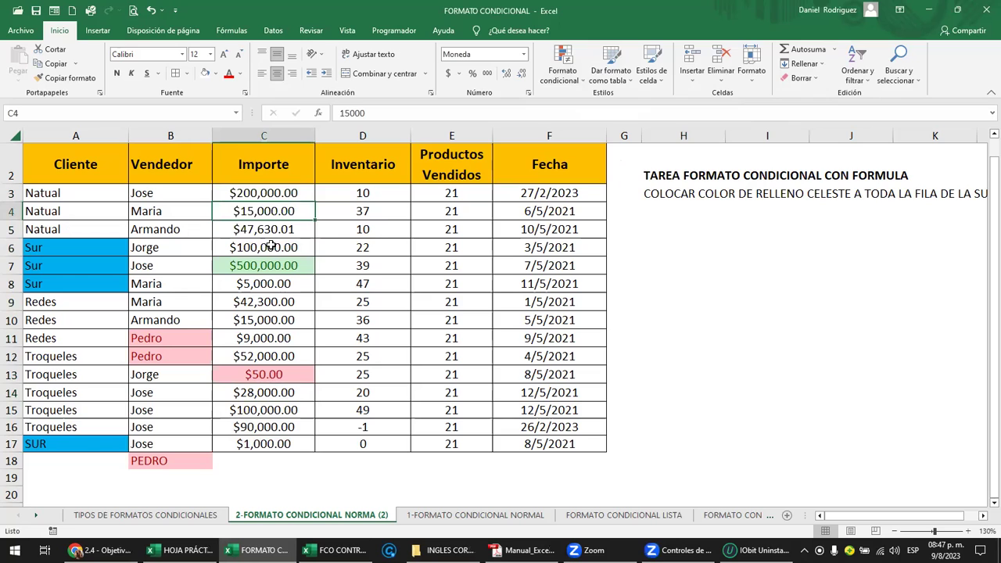
# Change the '1 inferior' rule to mark the 2 lowest Importe values and apply it.
pyautogui.click(573, 74)
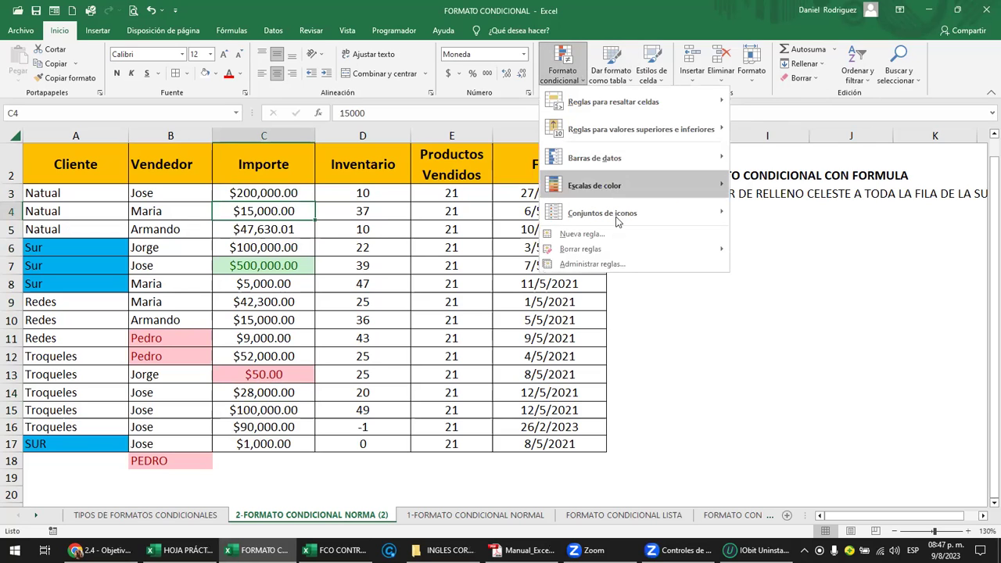
pyautogui.click(606, 266)
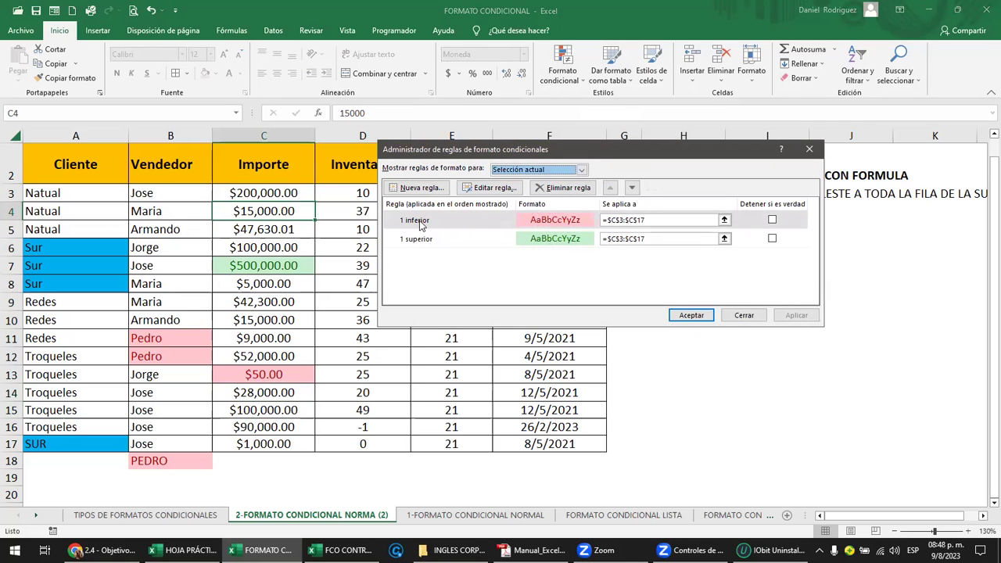
pyautogui.click(420, 222)
pyautogui.click(496, 190)
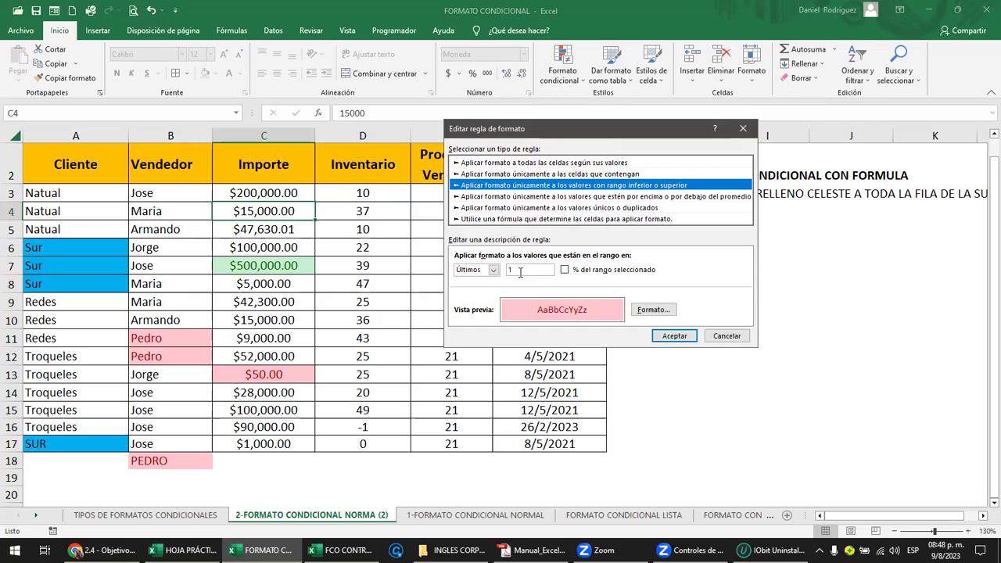
pyautogui.click(520, 270)
pyautogui.press('BackSpace')
pyautogui.write('2')
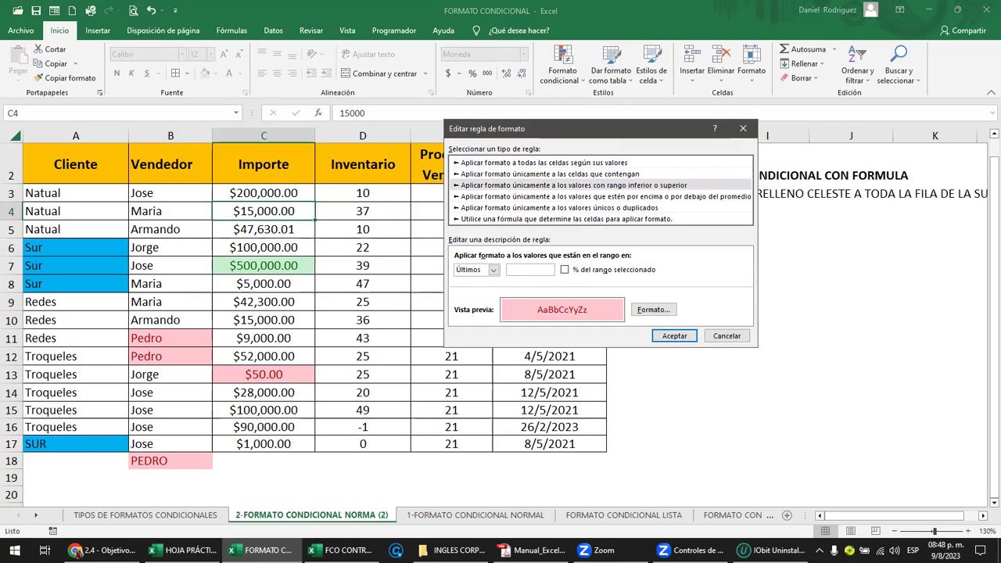
pyautogui.click(674, 336)
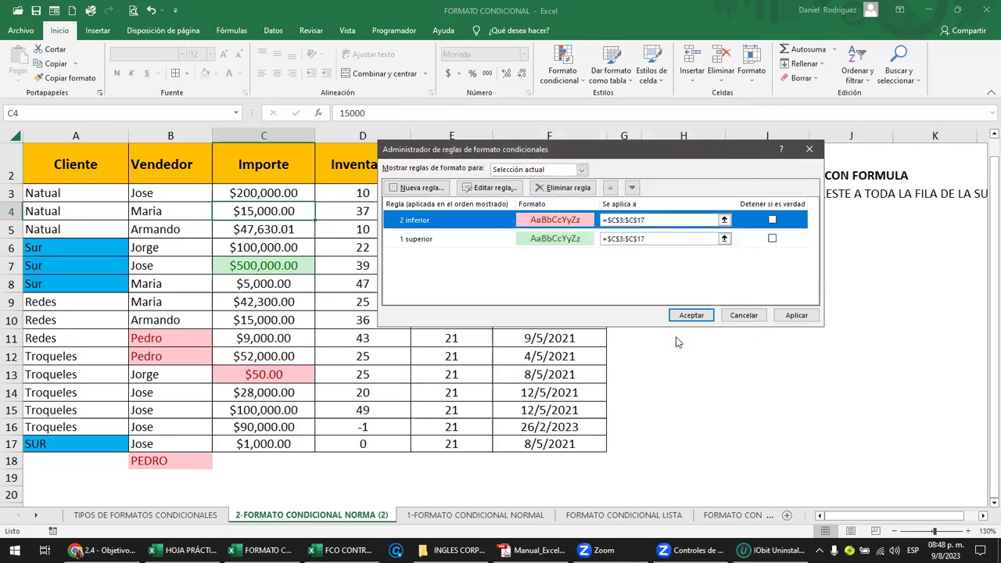
pyautogui.click(796, 315)
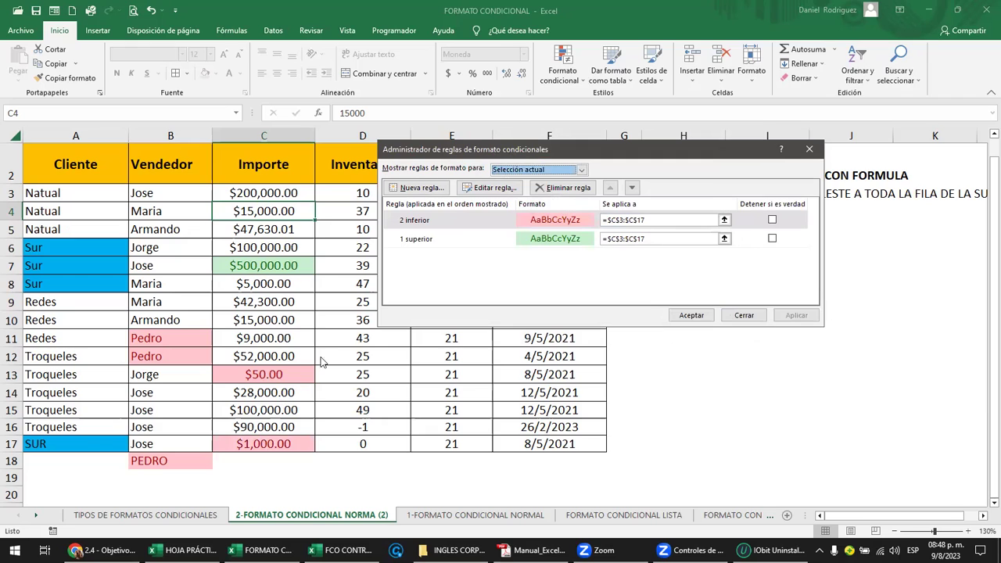
# Change the '1 superior' rule to mark the 2 highest values, apply, and close the manager.
pyautogui.click(420, 244)
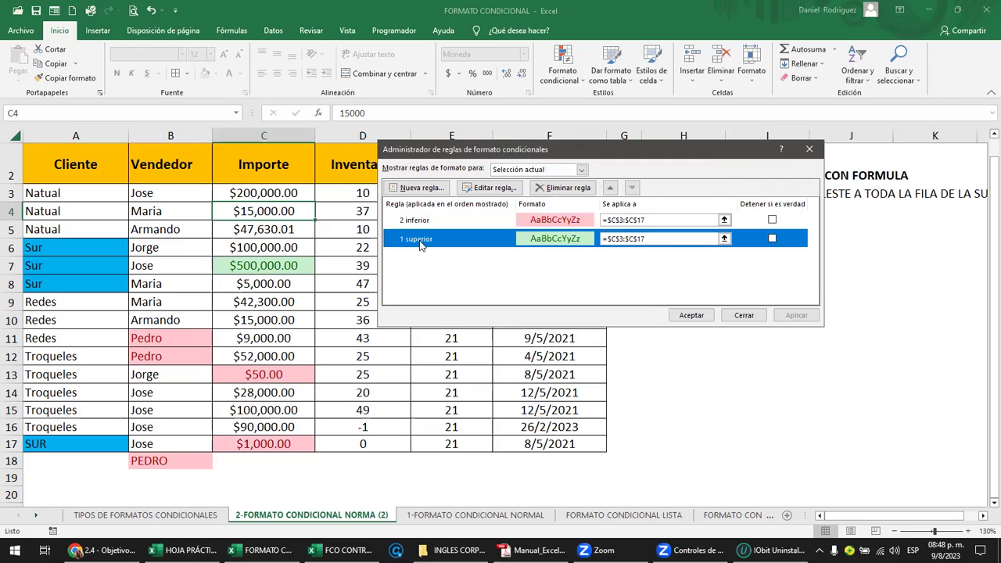
pyautogui.click(489, 188)
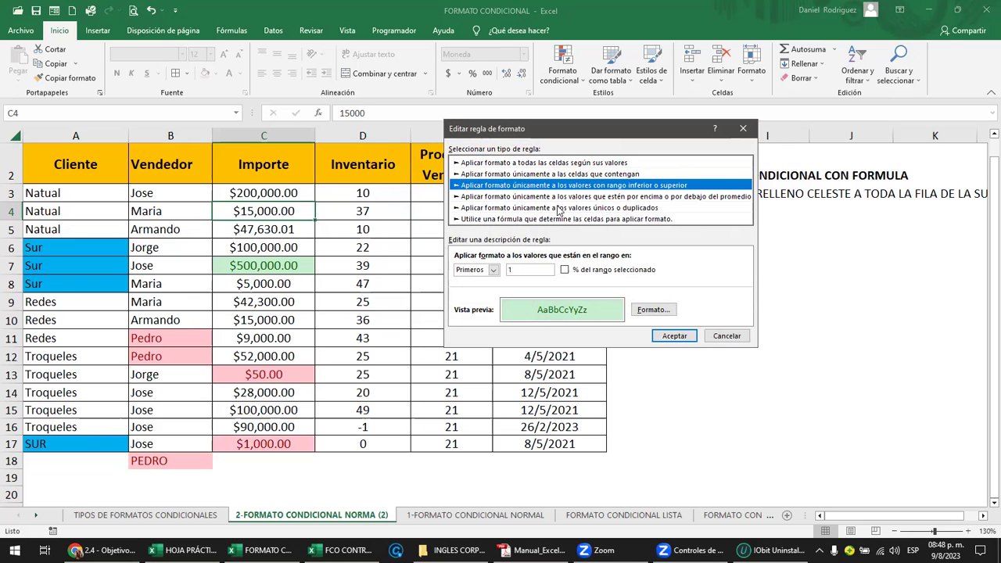
pyautogui.click(525, 270)
pyautogui.press('BackSpace')
pyautogui.write('2')
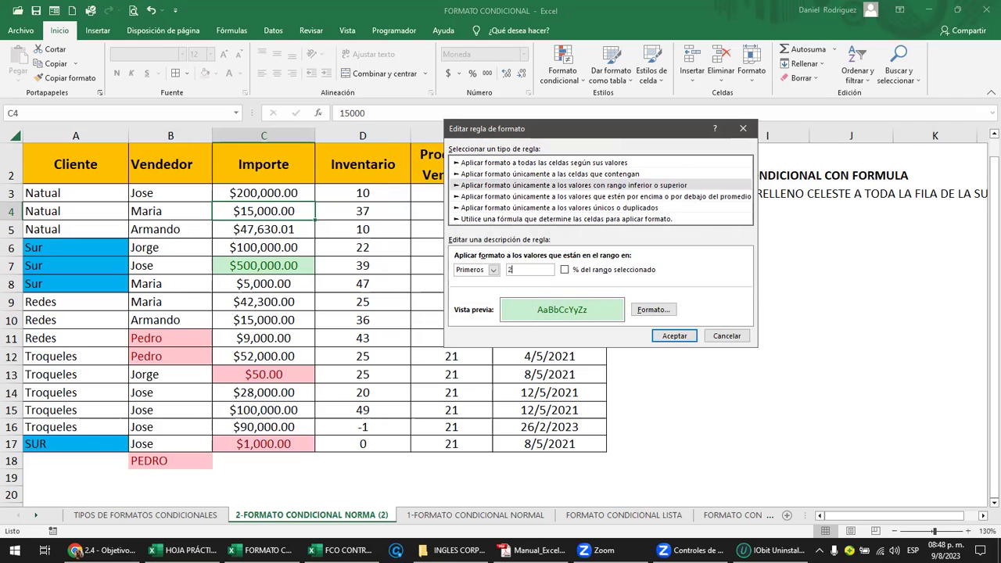
pyautogui.click(670, 336)
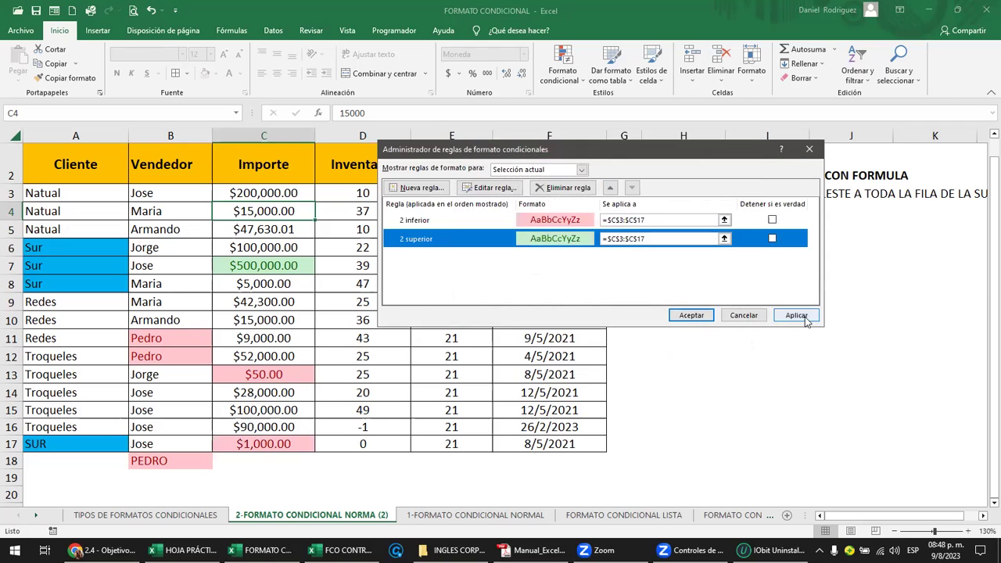
pyautogui.click(790, 317)
pyautogui.click(691, 316)
pyautogui.click(243, 425)
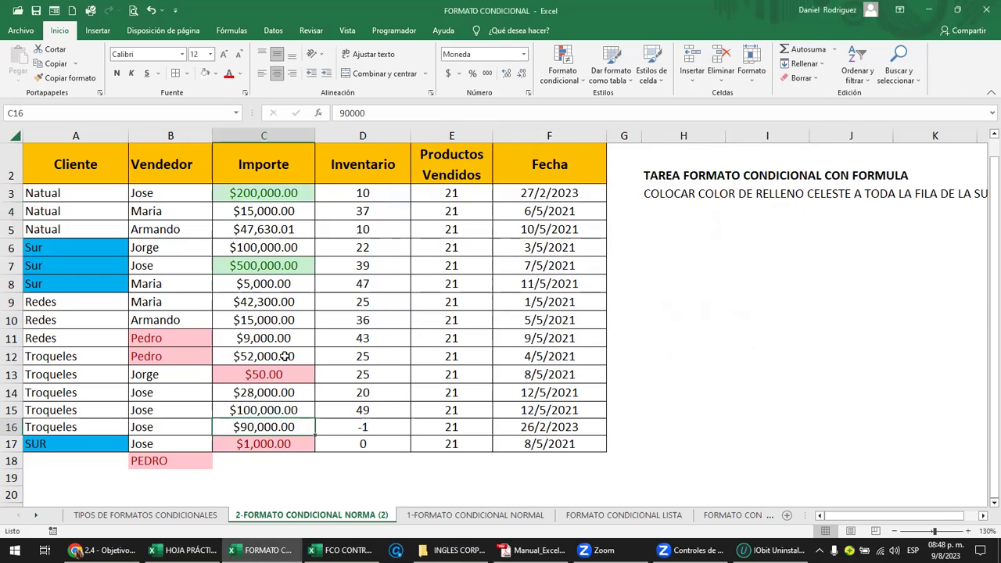
# Sort the table by Importe descending, from $500,000.00 in C3 down to $50.00.
pyautogui.click(253, 201)
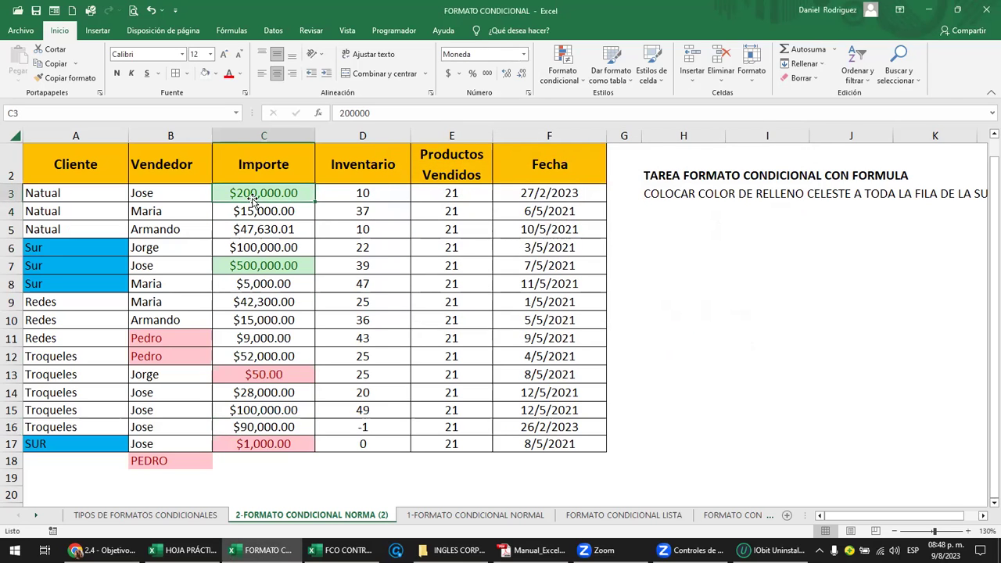
pyautogui.click(264, 167)
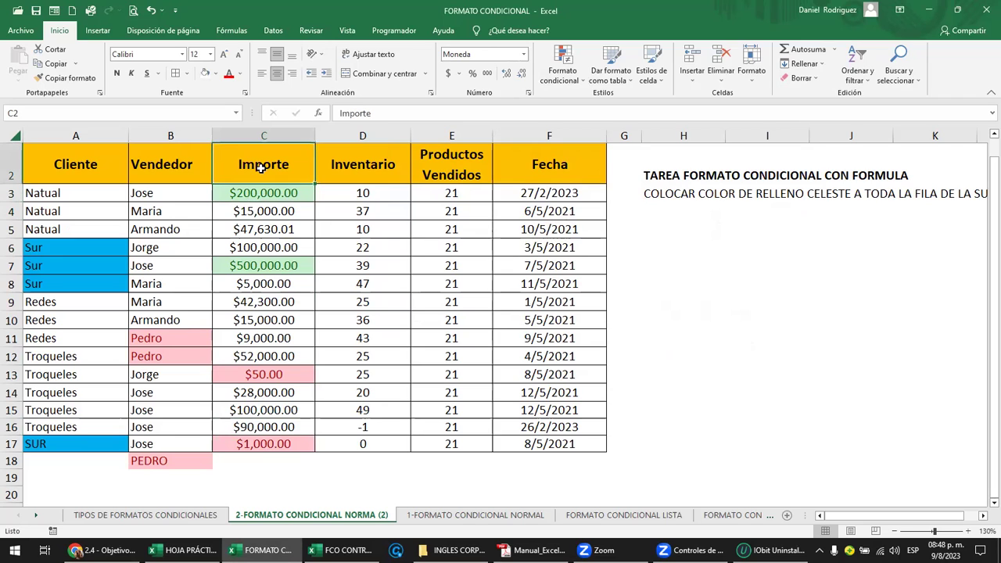
pyautogui.click(272, 31)
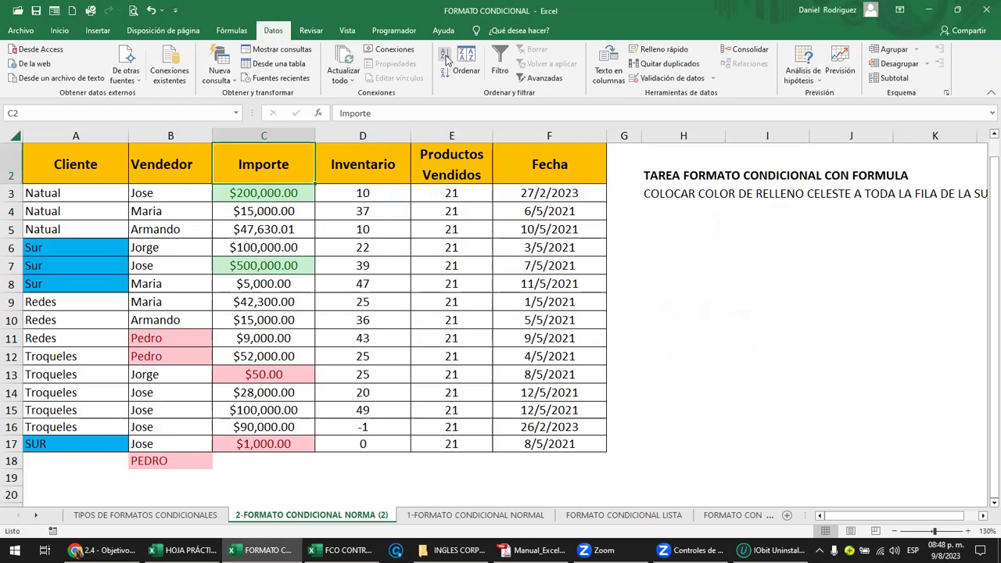
pyautogui.click(445, 59)
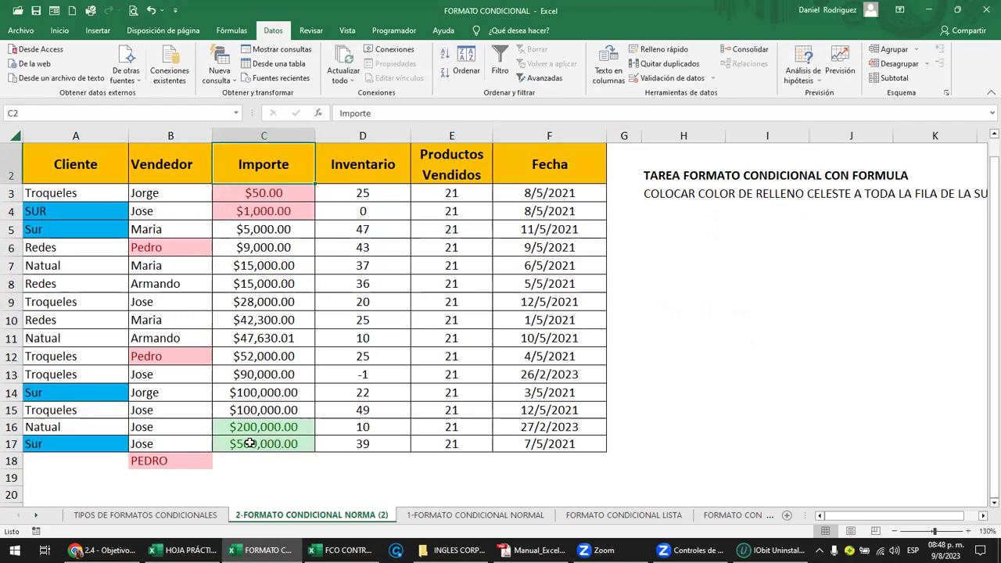
pyautogui.click(445, 72)
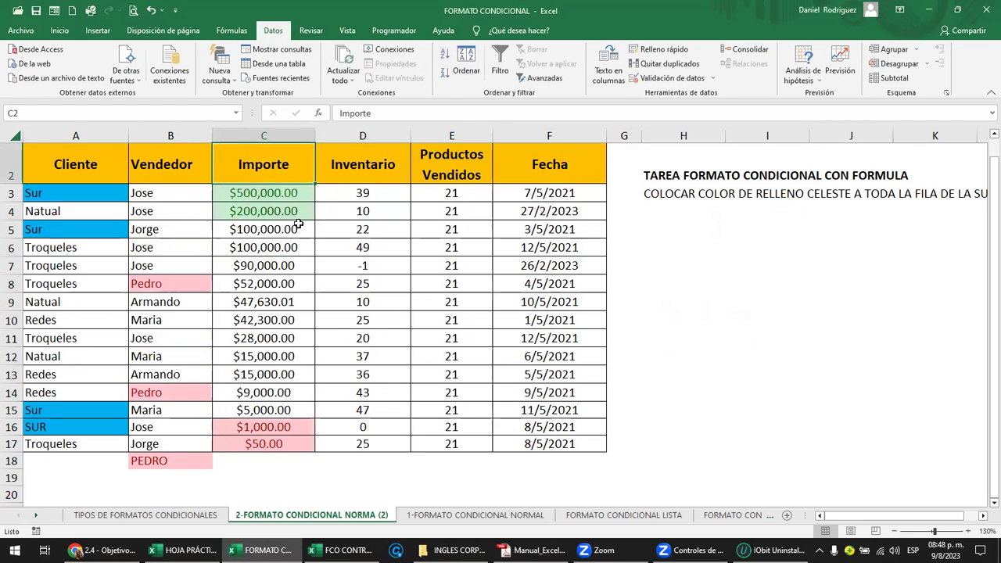
pyautogui.moveTo(268, 195); pyautogui.dragTo(269, 205)
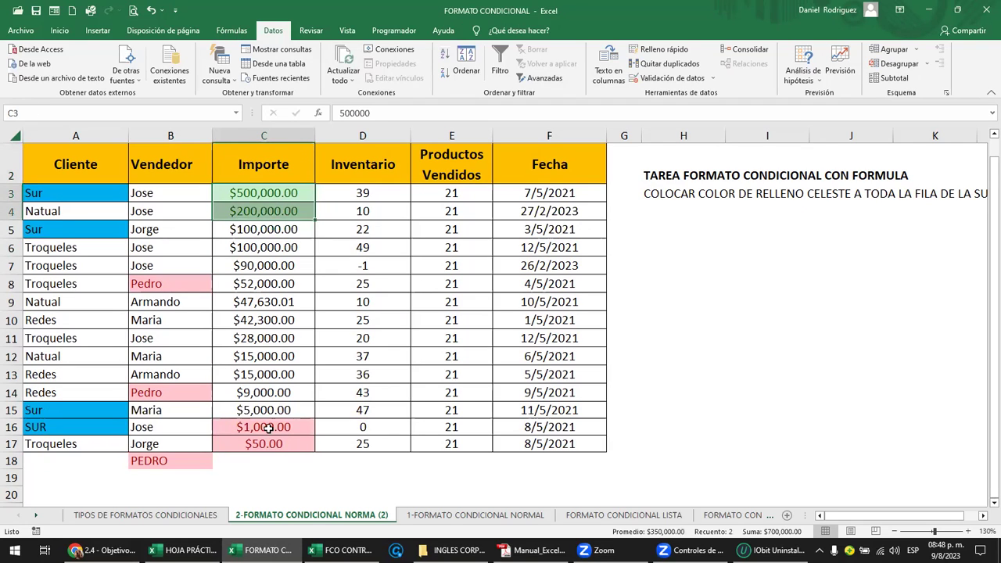
pyautogui.moveTo(269, 429); pyautogui.dragTo(269, 443)
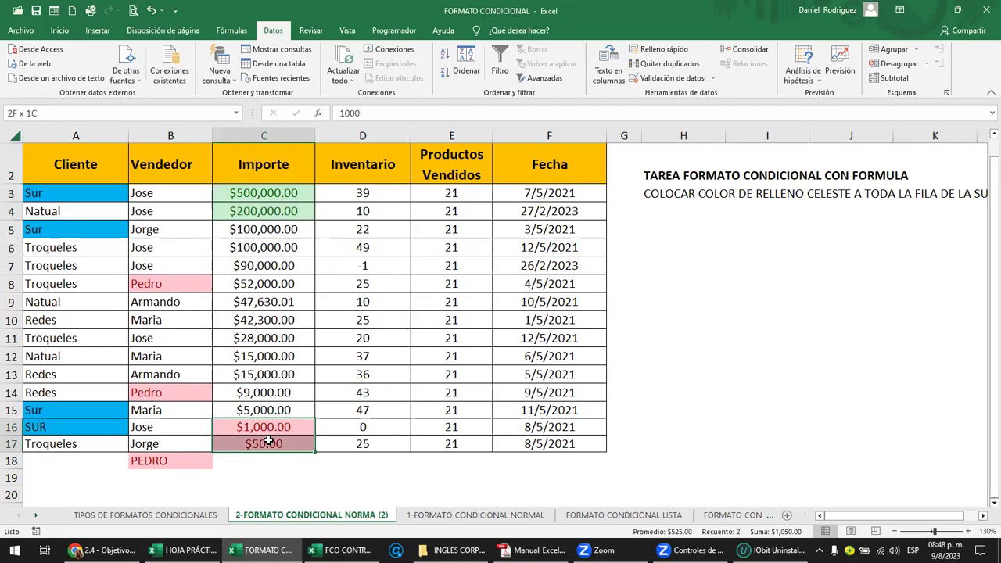
pyautogui.click(264, 265)
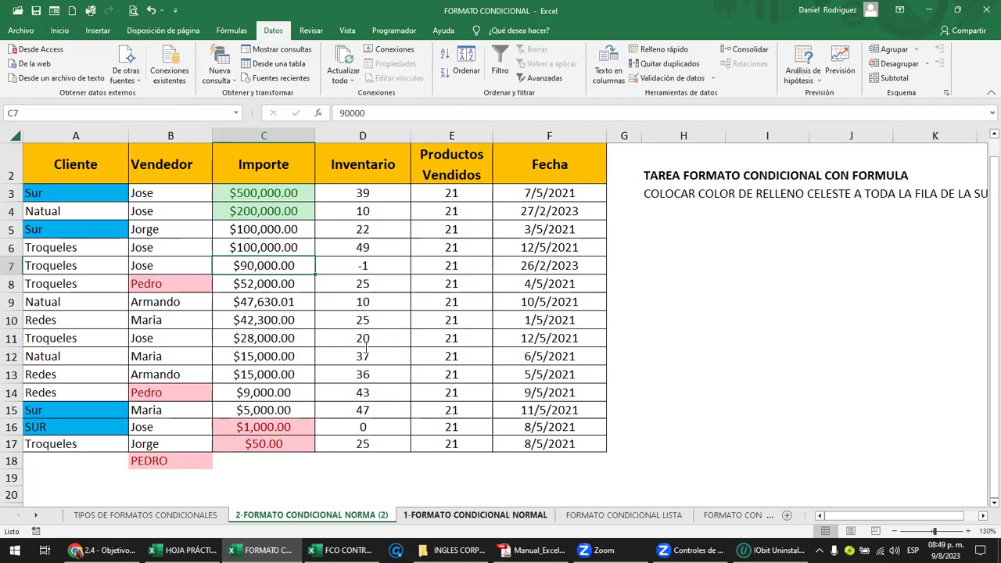
pyautogui.hotkey('alt', 'Tab')
# Scroll page 43 of the manual down to the Figura 20 rule manager figure.
pyautogui.scroll(-3, 361, 360)
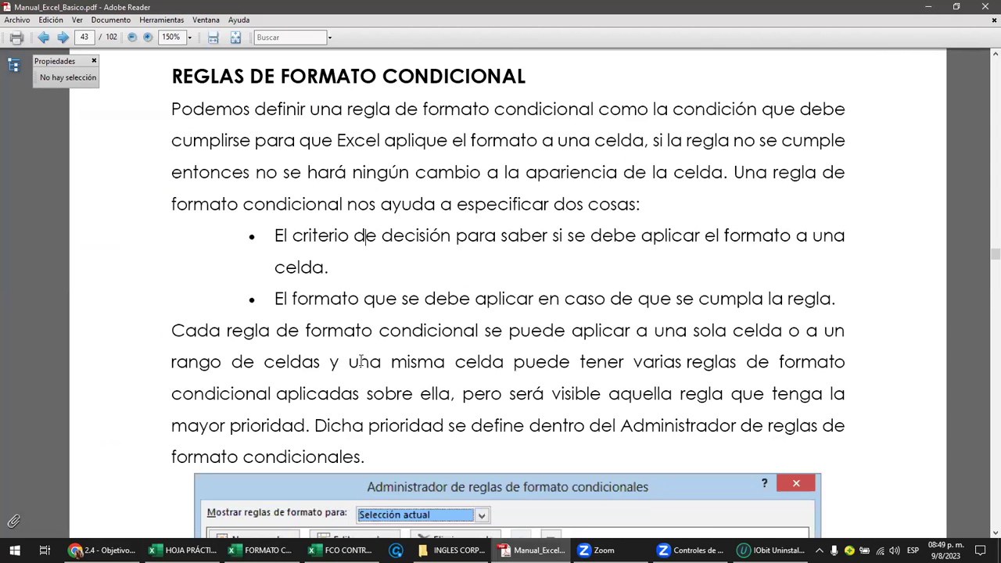
pyautogui.scroll(-2, 361, 360)
pyautogui.scroll(-2, 361, 359)
pyautogui.scroll(-2, 361, 360)
pyautogui.scroll(-1, 363, 361)
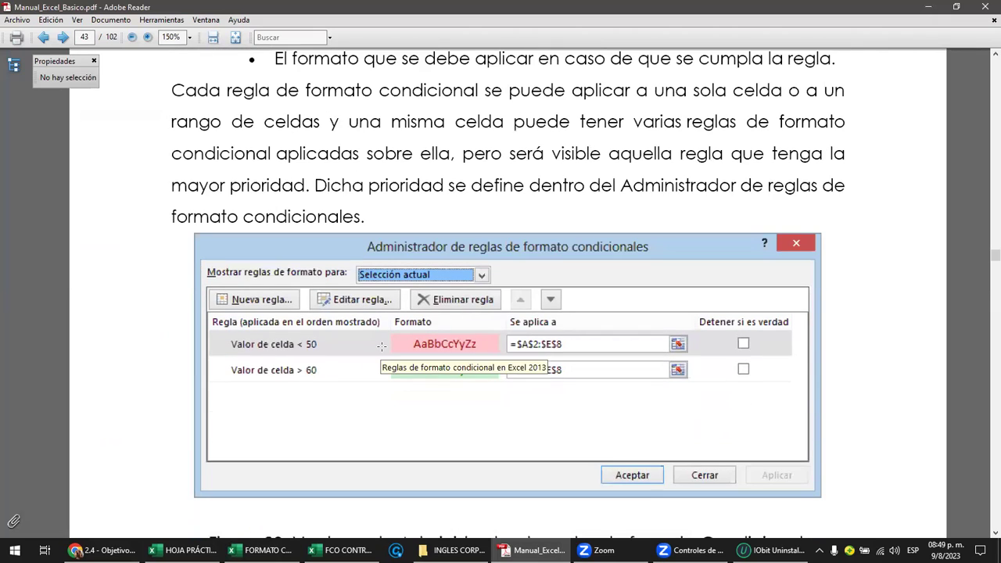
pyautogui.scroll(-2, 382, 345)
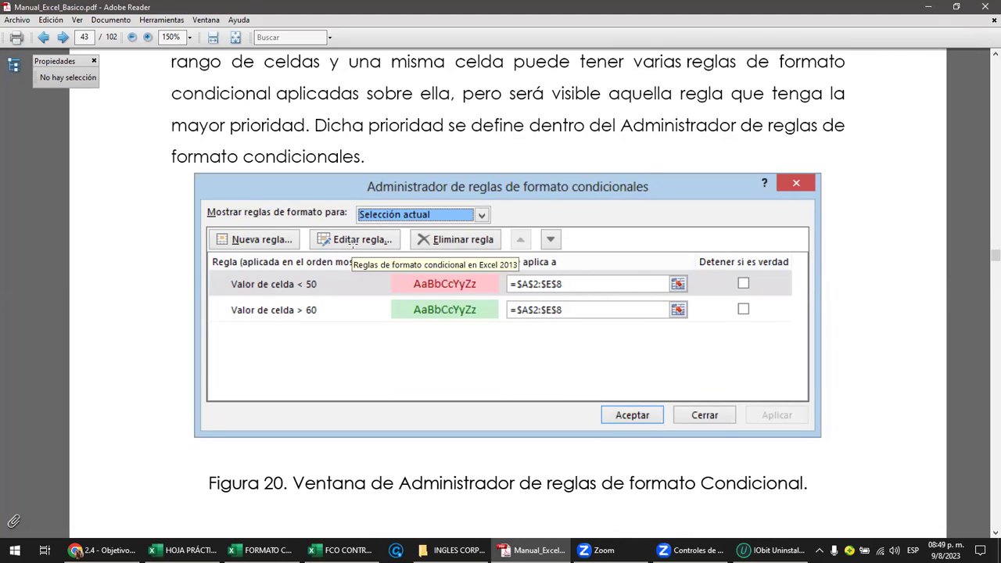
# Box the < 50 condition, pink format sample and applies-to range in Figura 20.
pyautogui.moveTo(297, 277); pyautogui.dragTo(323, 301)
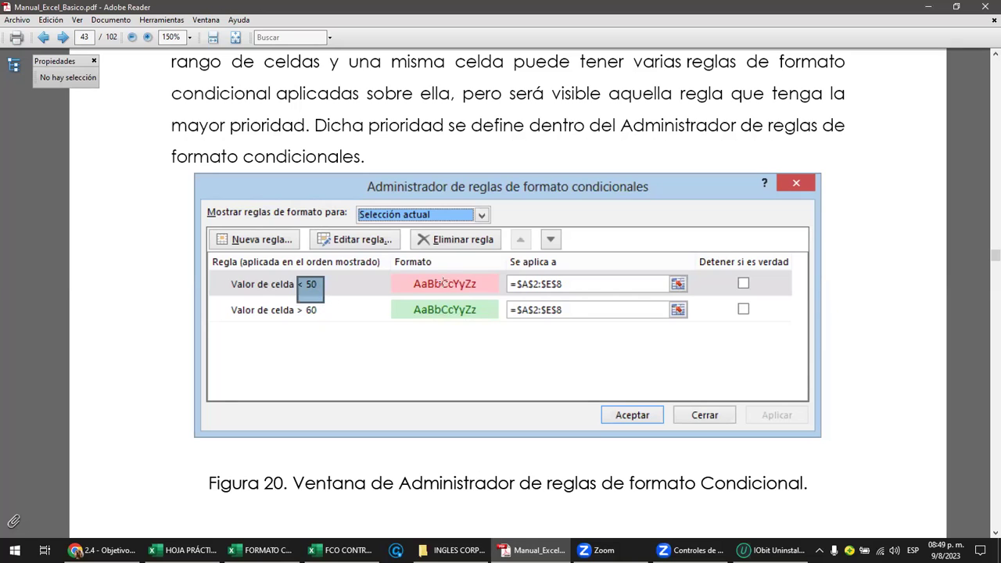
pyautogui.moveTo(387, 268); pyautogui.dragTo(505, 297)
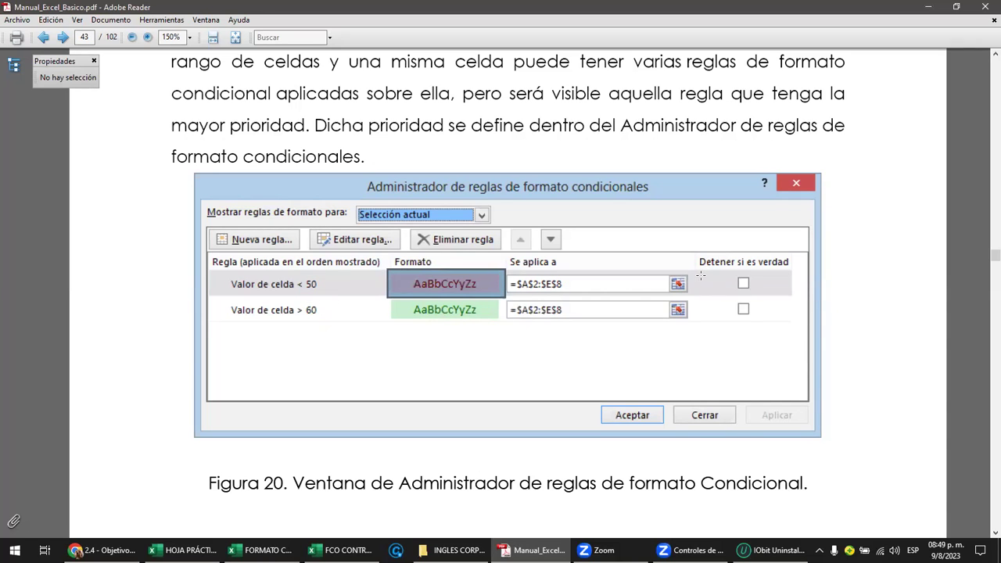
pyautogui.moveTo(701, 275); pyautogui.dragTo(504, 301)
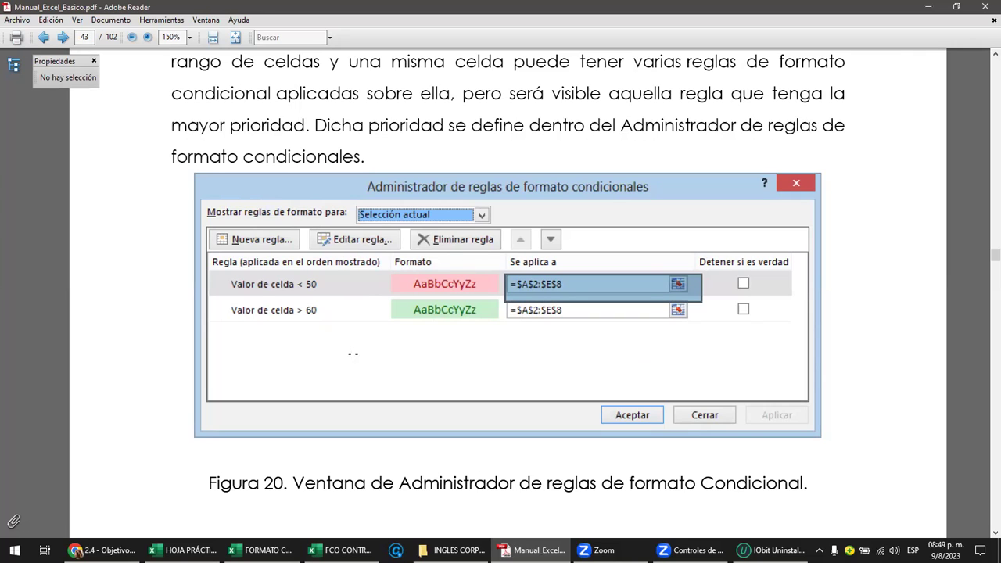
pyautogui.click(256, 285)
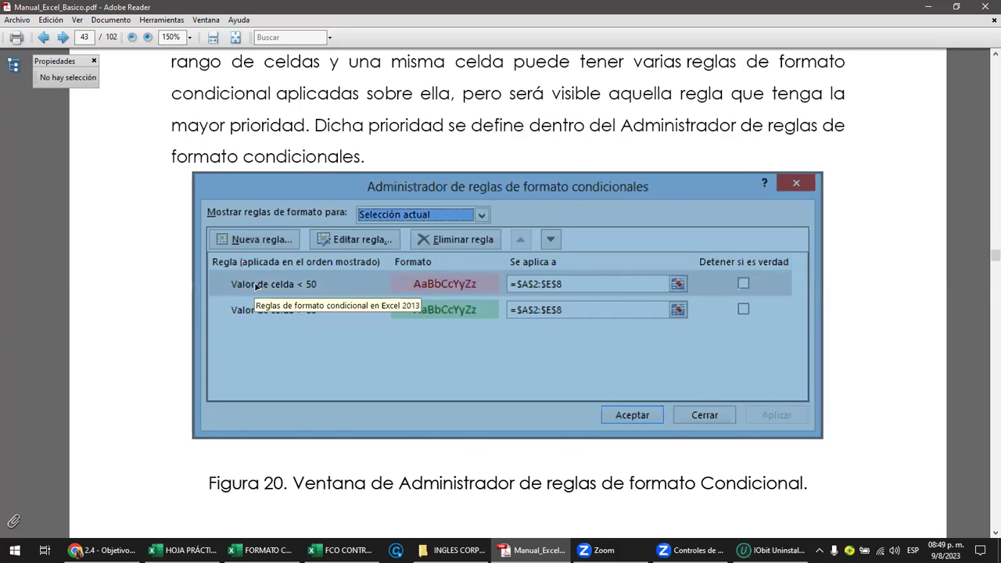
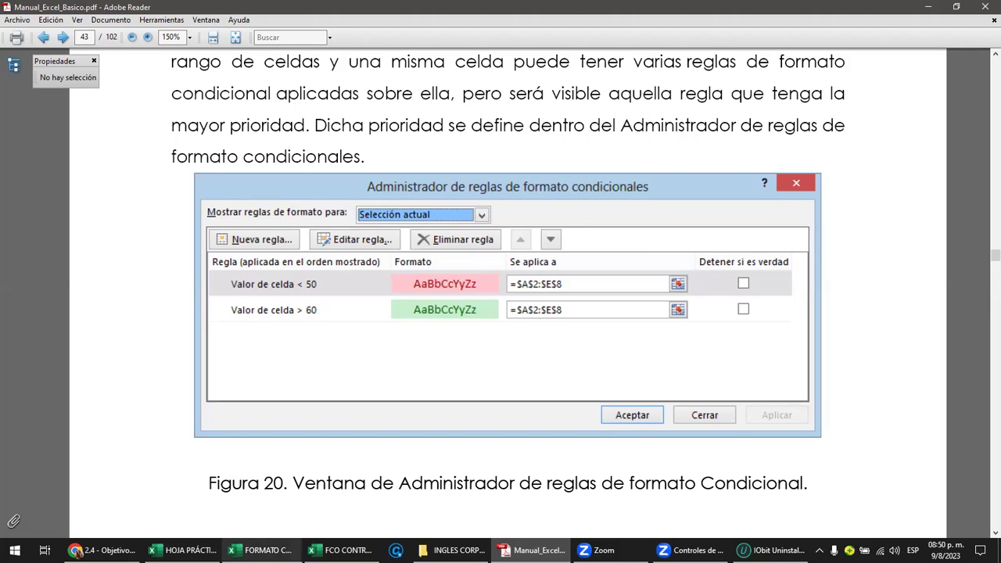
# Switch from the Adobe Reader manual to the FORMATO CONDICIONAL Excel workbook.
pyautogui.click(262, 549)
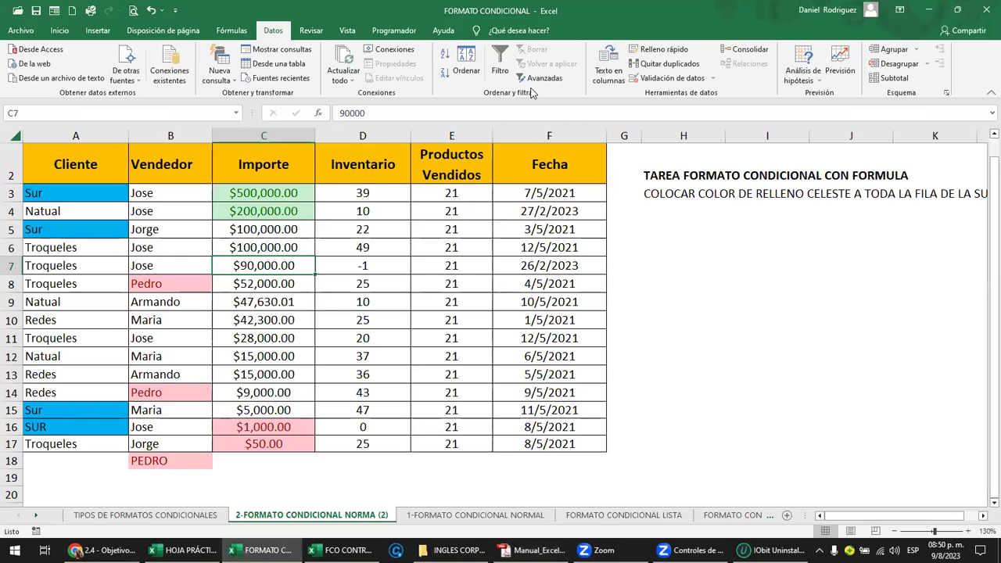
pyautogui.click(275, 195)
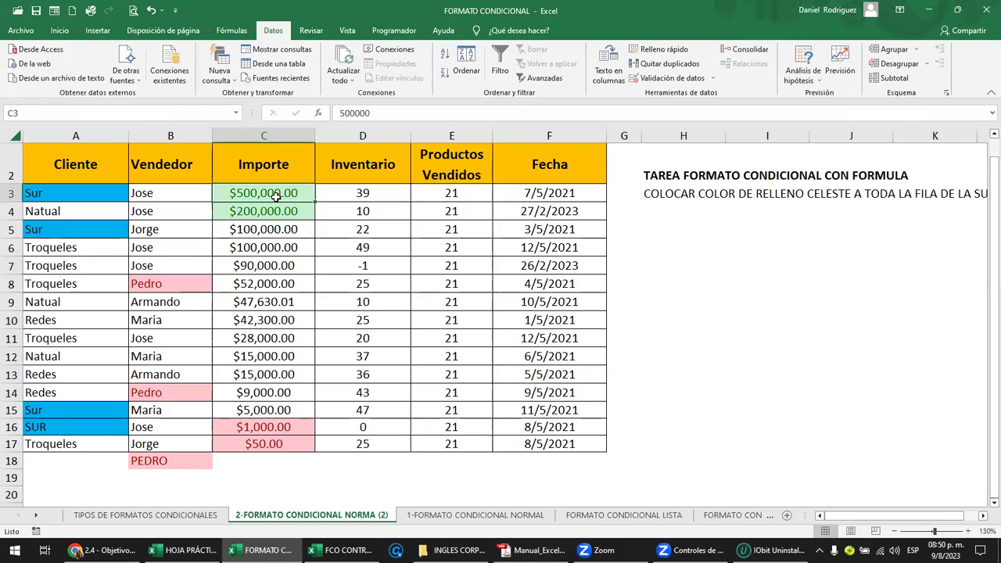
pyautogui.click(60, 31)
pyautogui.click(559, 66)
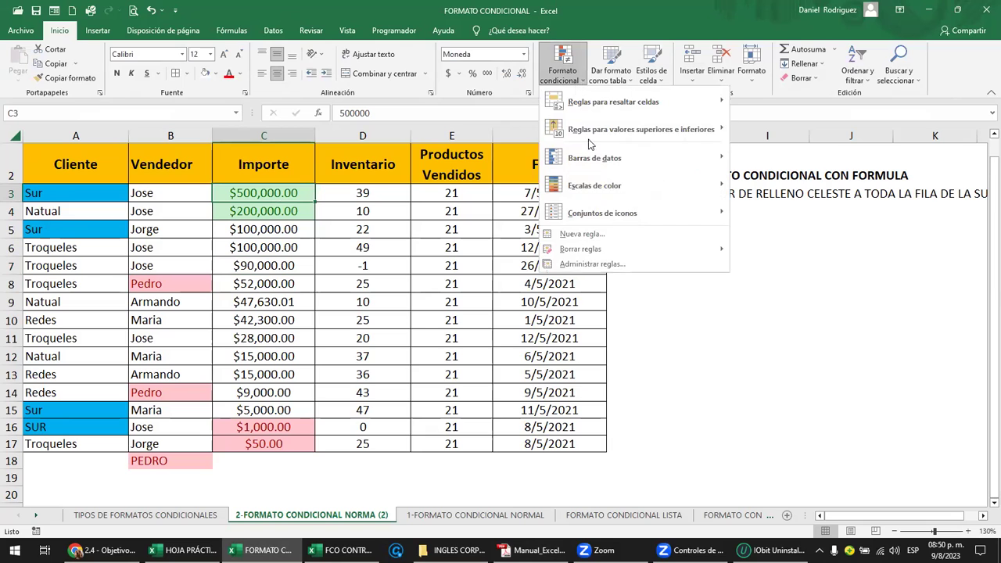
pyautogui.click(593, 266)
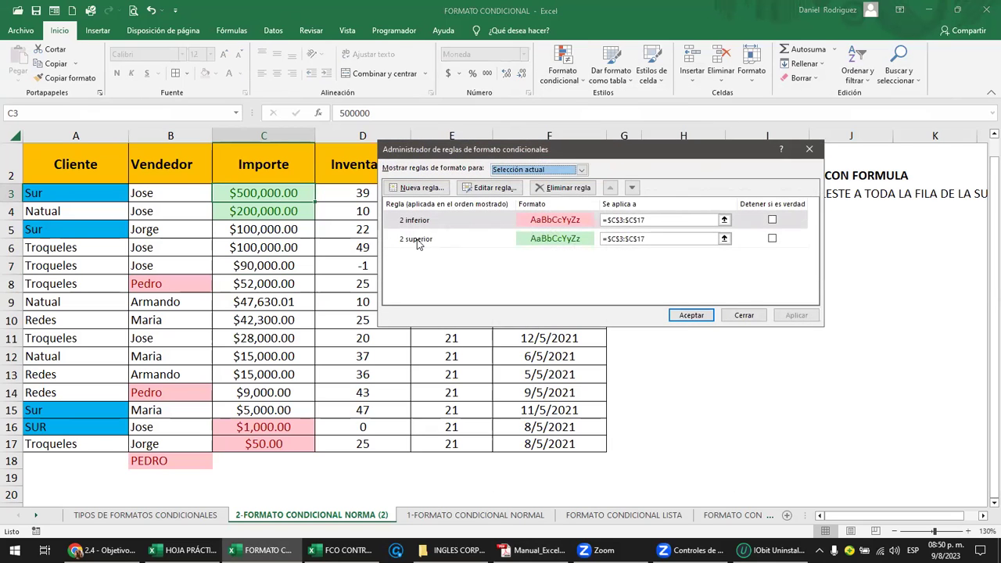
pyautogui.click(418, 243)
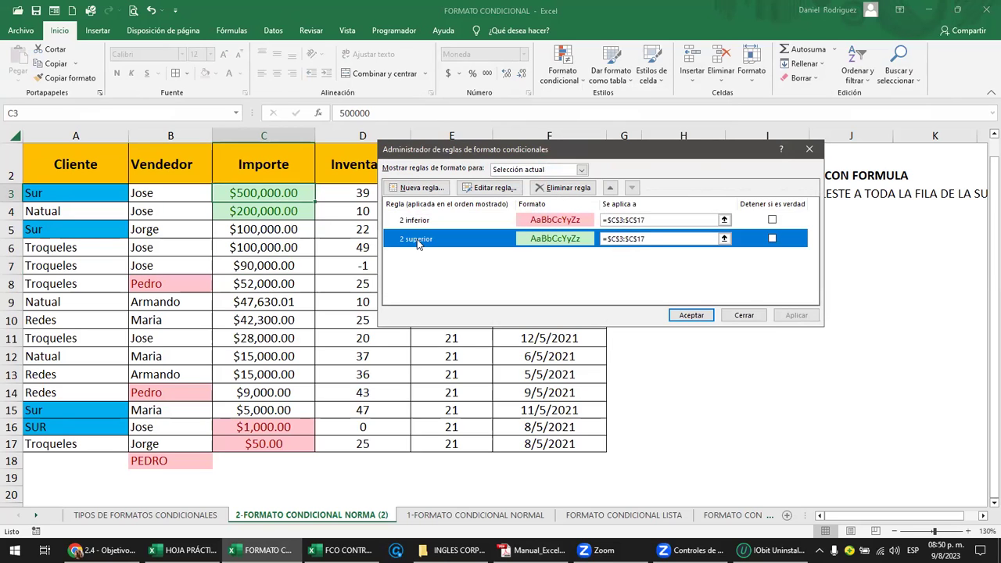
pyautogui.click(611, 188)
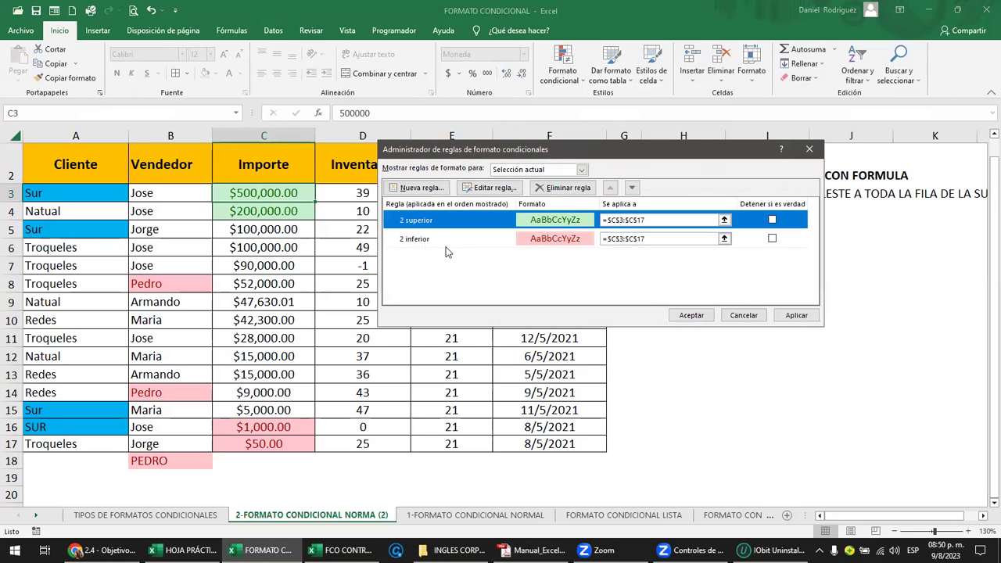
pyautogui.click(415, 240)
pyautogui.click(420, 221)
pyautogui.click(633, 190)
pyautogui.click(611, 190)
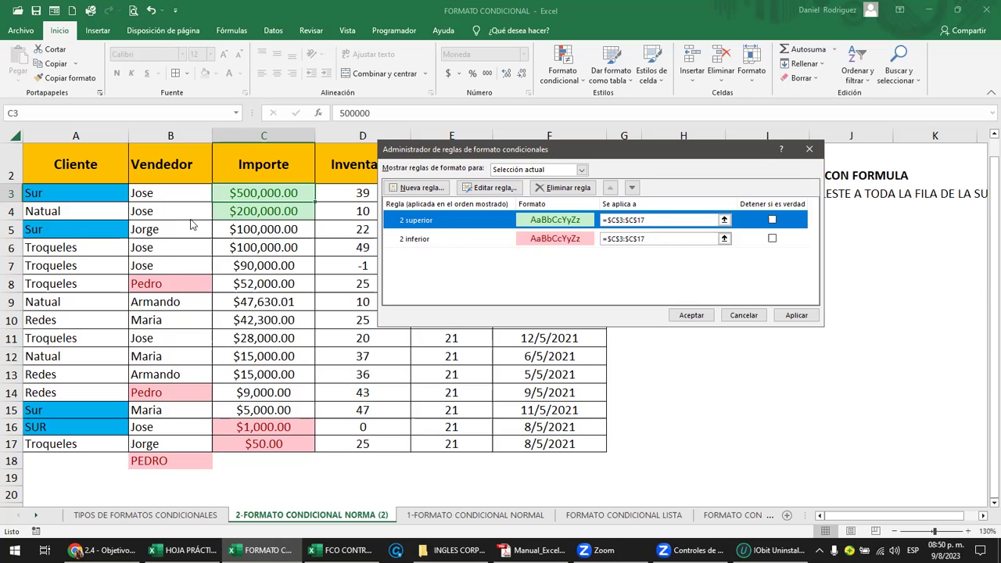
pyautogui.click(809, 148)
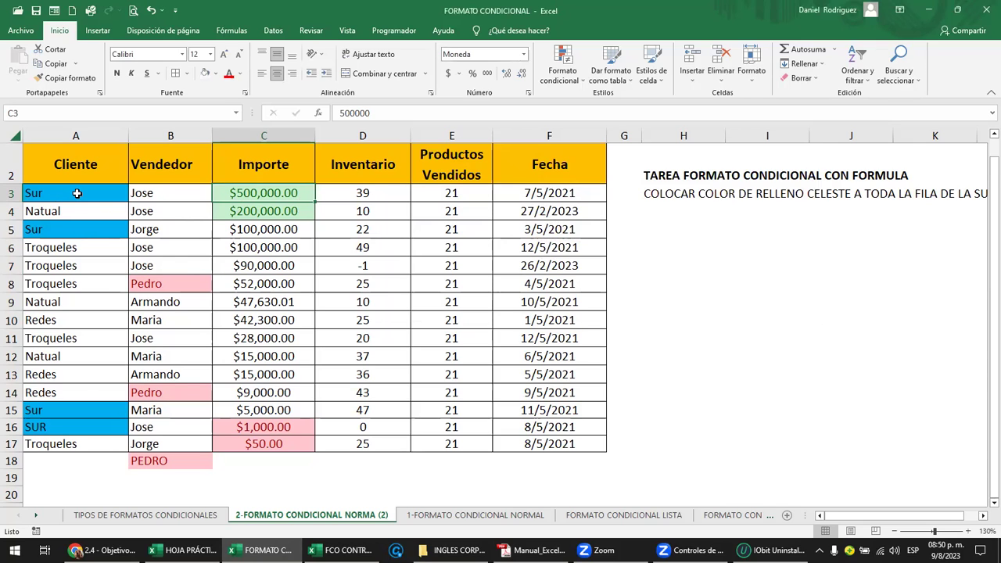
# Select from A3 across to Fecha and down to the last sale row using Ctrl+Shift+arrow keys.
pyautogui.click(250, 136)
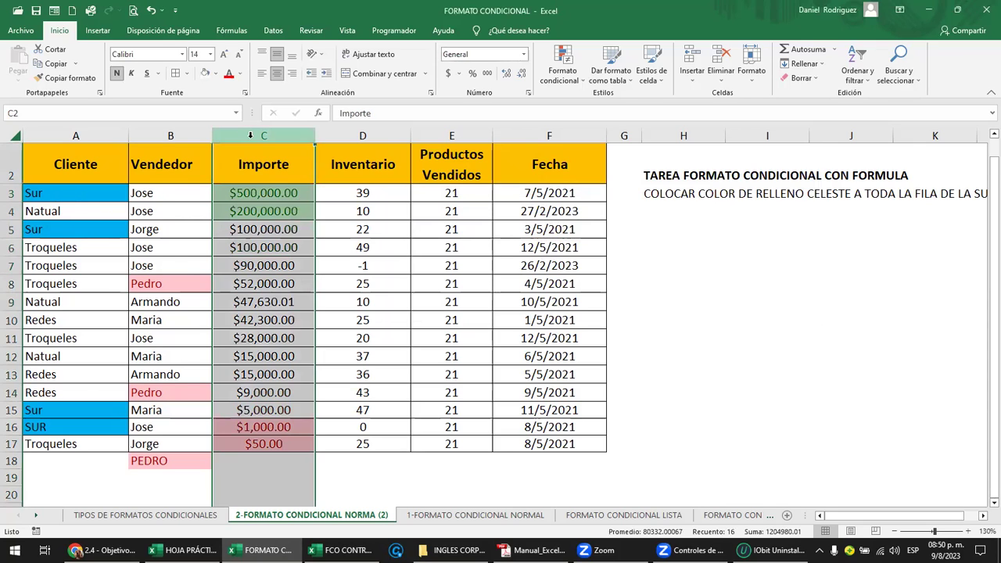
pyautogui.click(179, 187)
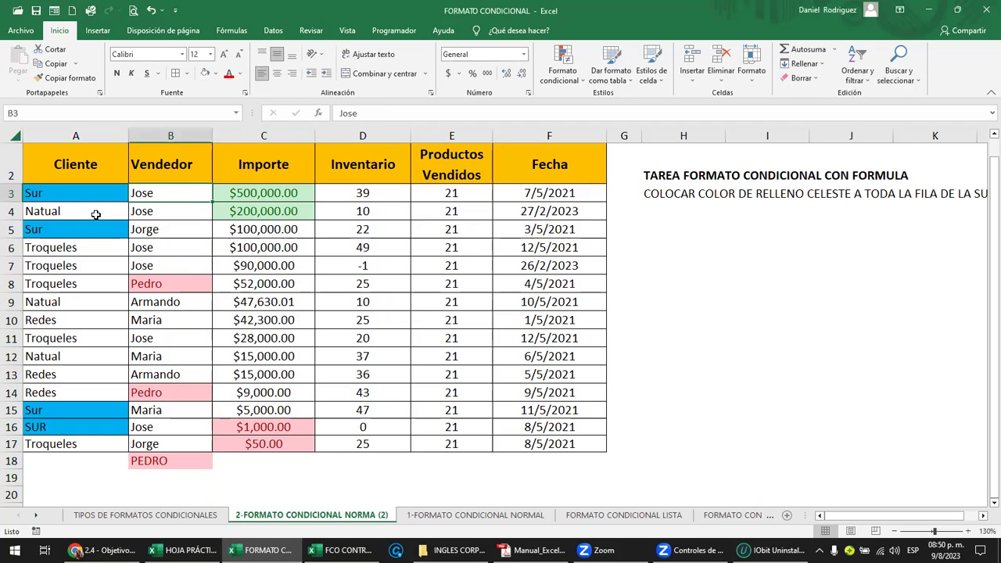
pyautogui.click(41, 195)
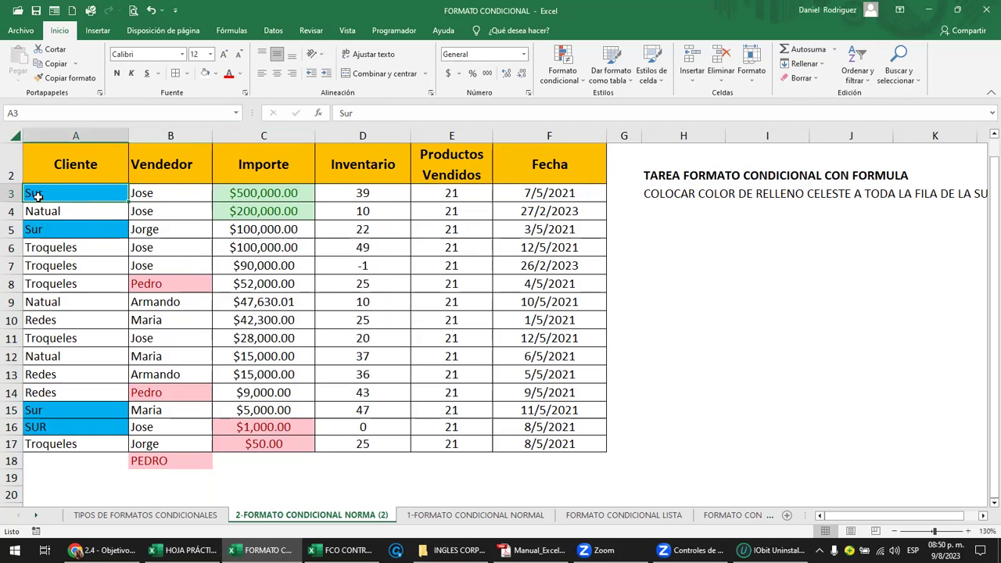
pyautogui.click(63, 174)
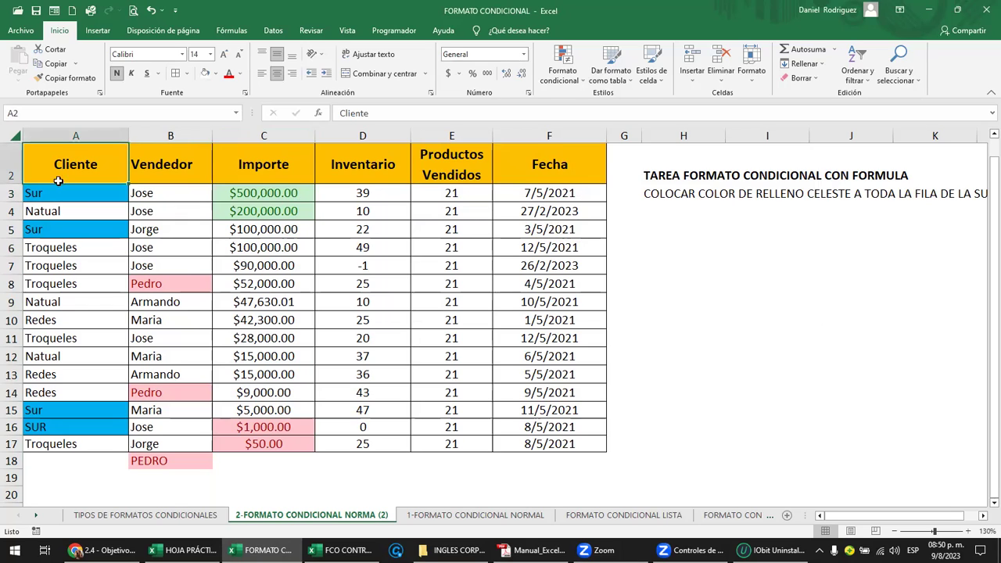
pyautogui.click(49, 199)
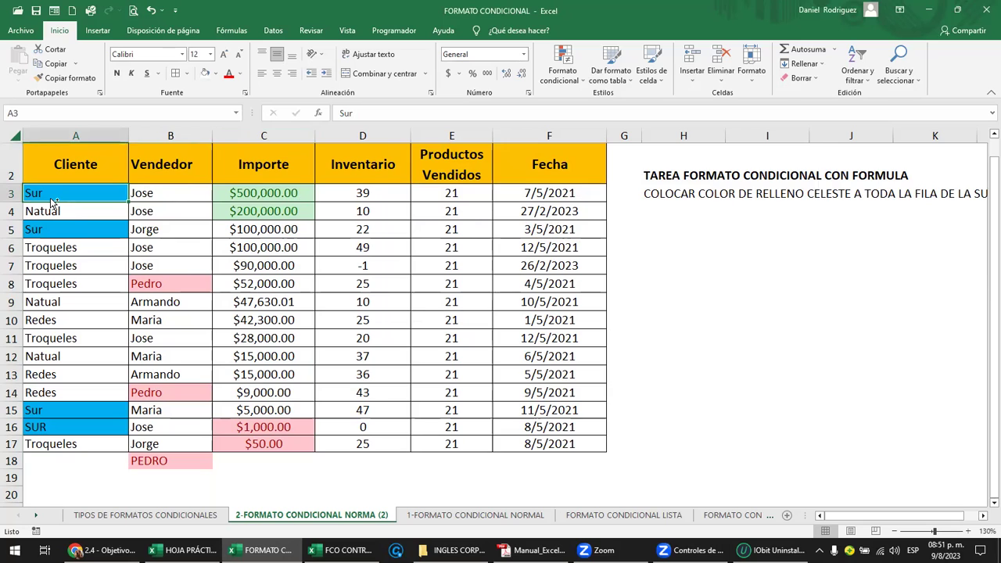
pyautogui.hotkey('ctrl', 'shift', 'Right')
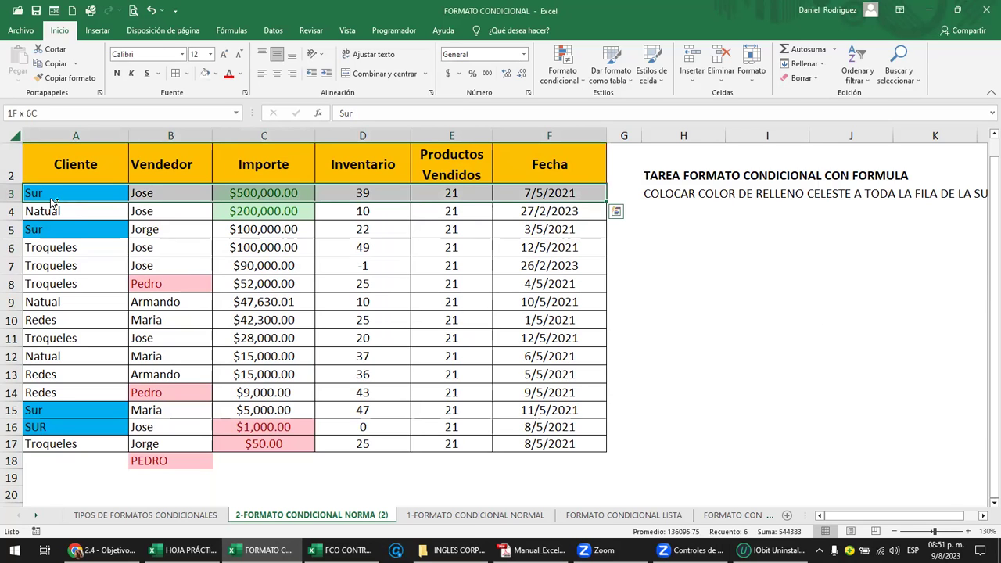
pyautogui.hotkey('ctrl', 'shift', 'Down')
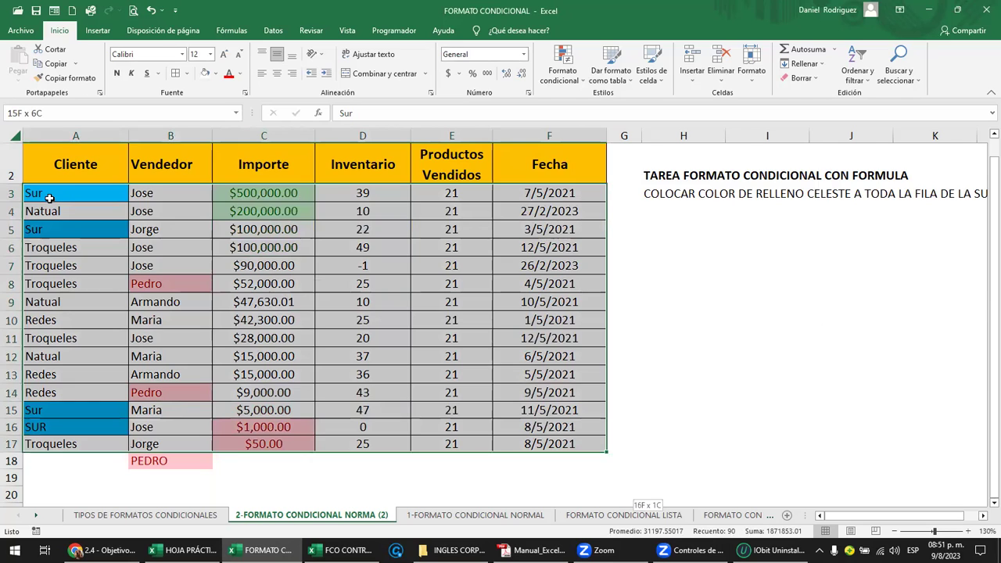
pyautogui.hotkey('ctrl', 'shift', 'Down')
pyautogui.hotkey('ctrl', 'shift', 'Up')
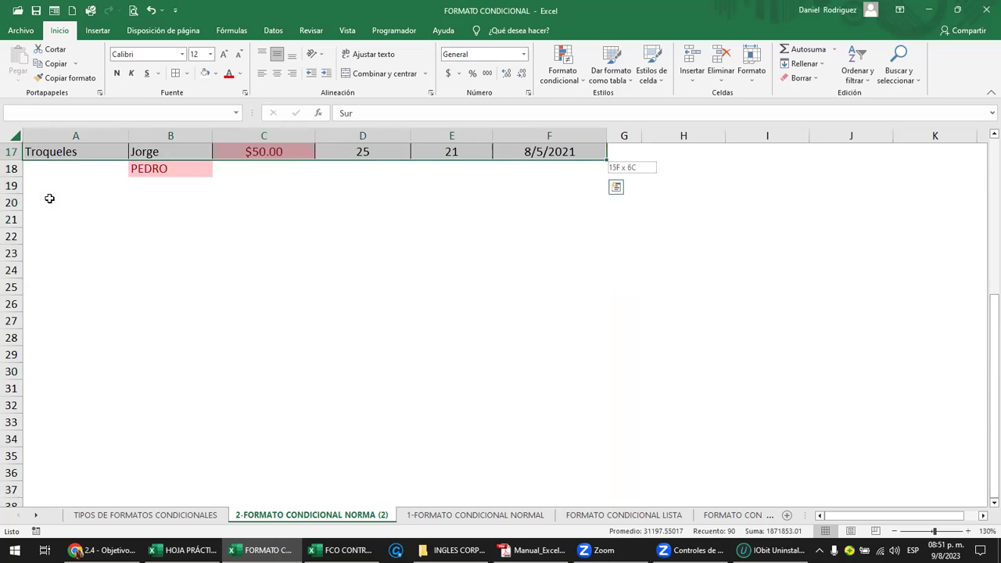
# Select the data block A3 through F18 by dragging from cell A3.
pyautogui.scroll(4, 49, 199)
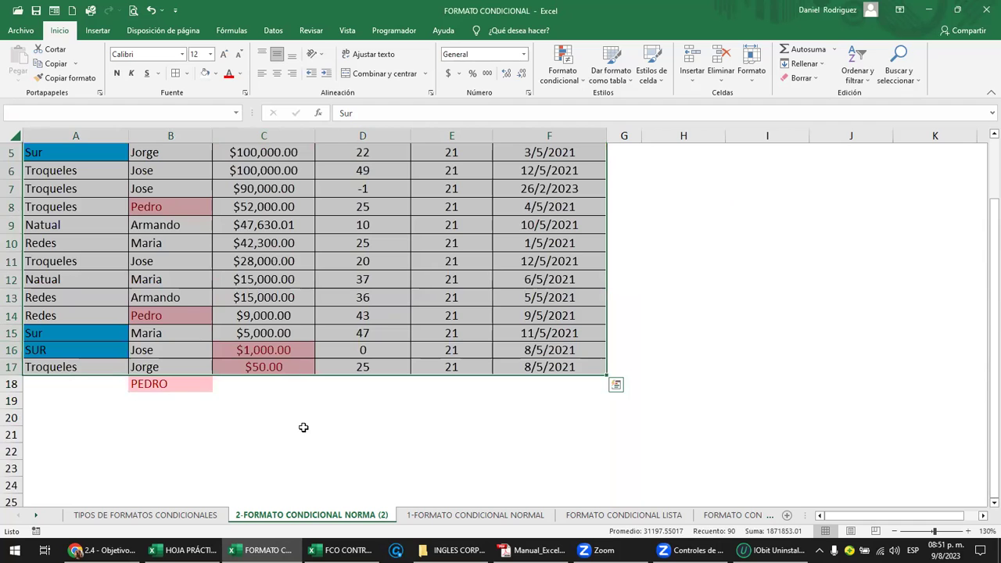
pyautogui.scroll(2, 202, 381)
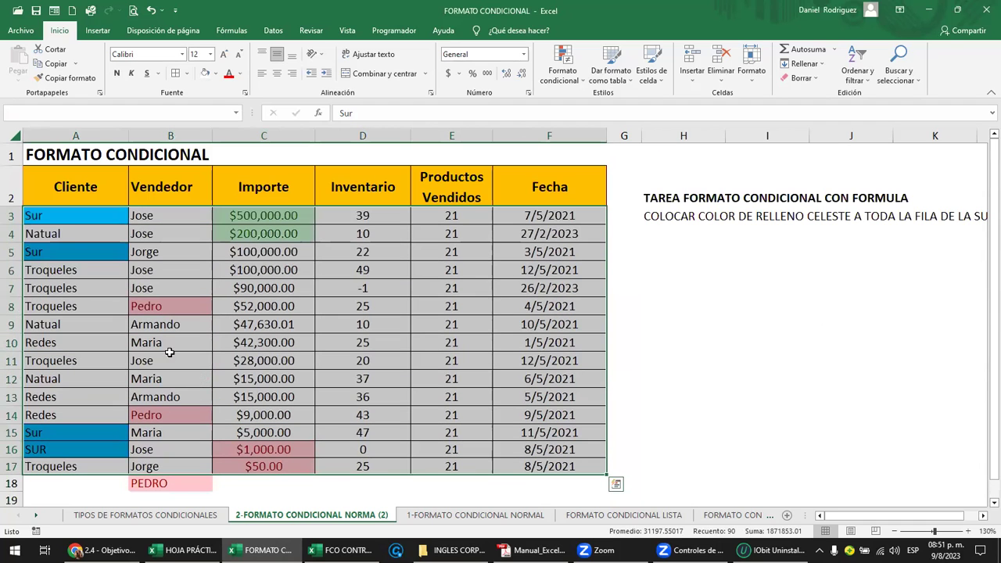
pyautogui.click(52, 220)
pyautogui.moveTo(176, 296); pyautogui.dragTo(558, 491)
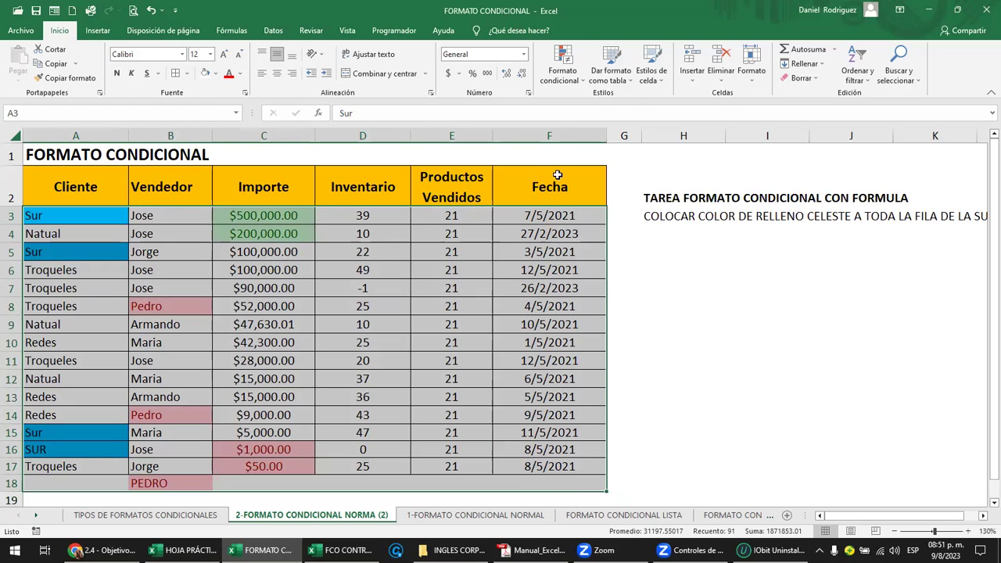
# Clear the conditional formatting rules from the Vendedor cells B3:B18.
pyautogui.click(575, 83)
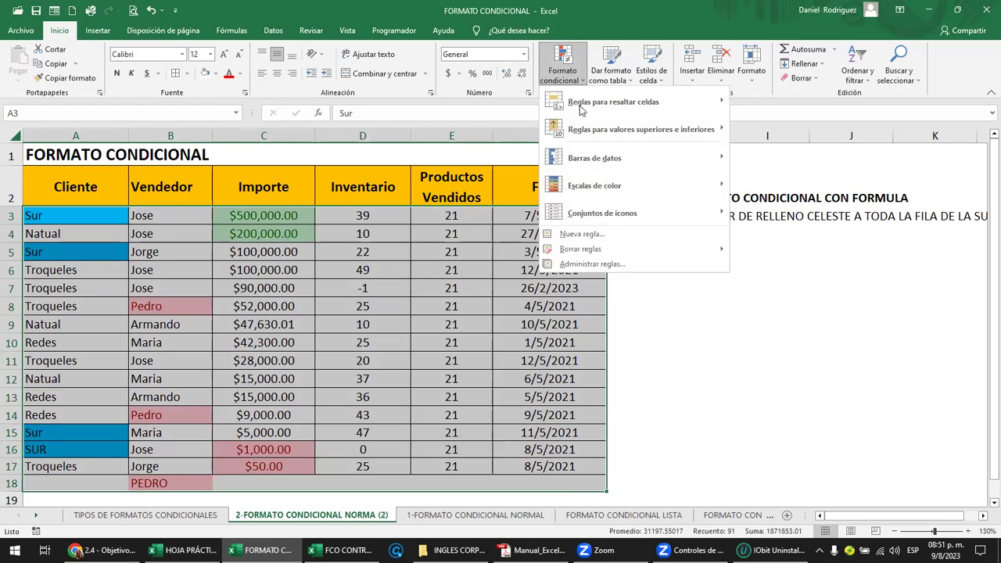
pyautogui.moveTo(611, 254)
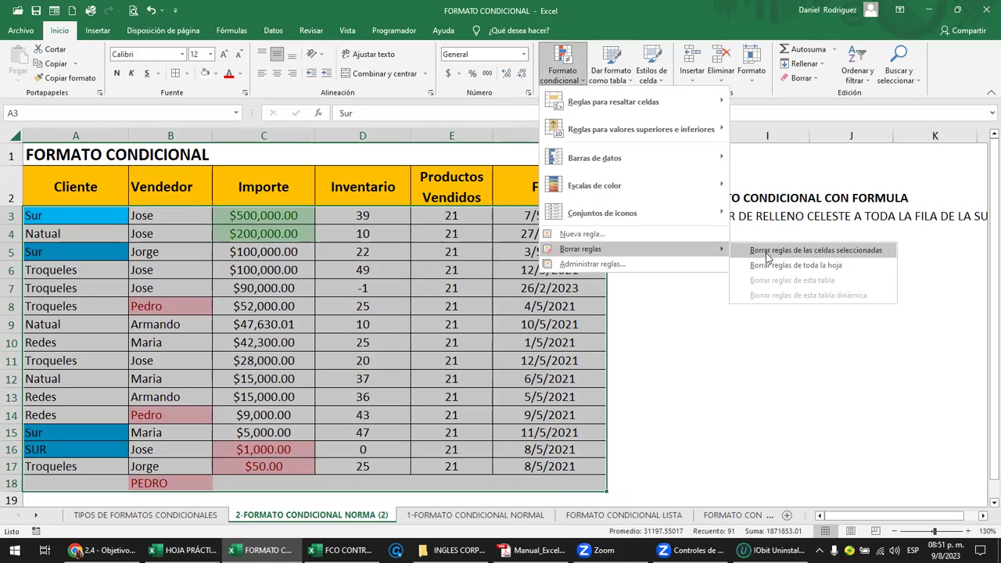
pyautogui.click(382, 324)
pyautogui.click(317, 283)
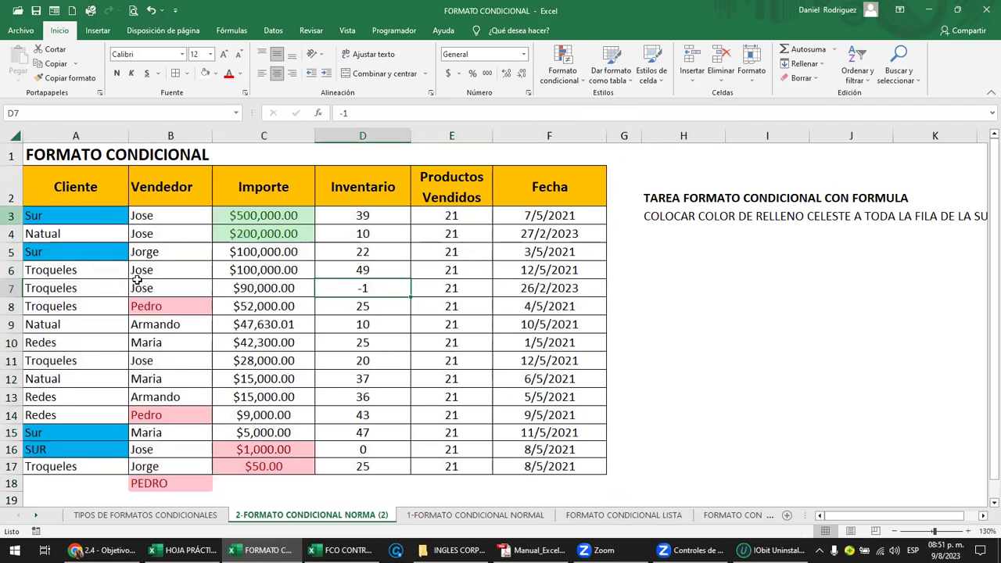
pyautogui.moveTo(157, 218); pyautogui.dragTo(172, 478)
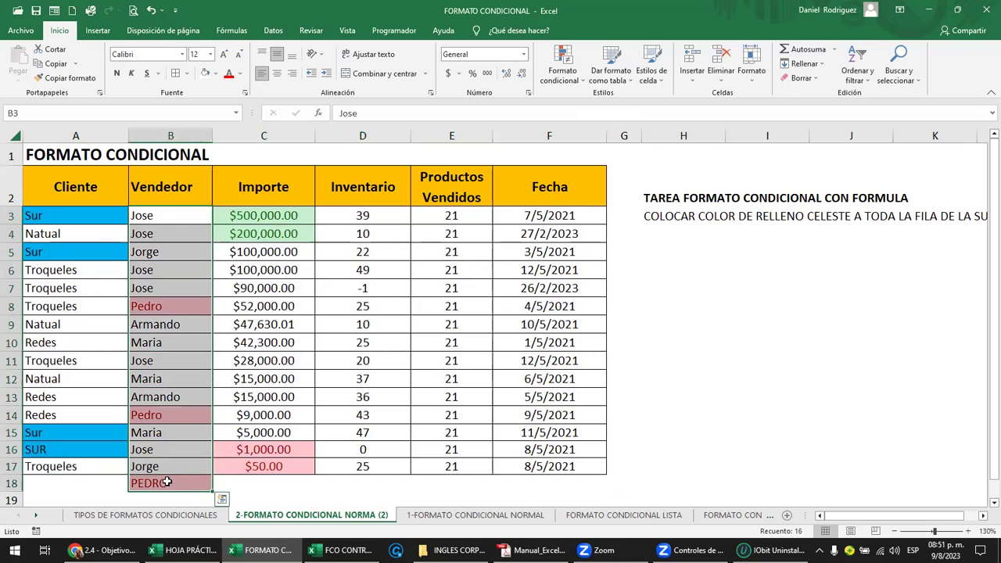
pyautogui.click(580, 82)
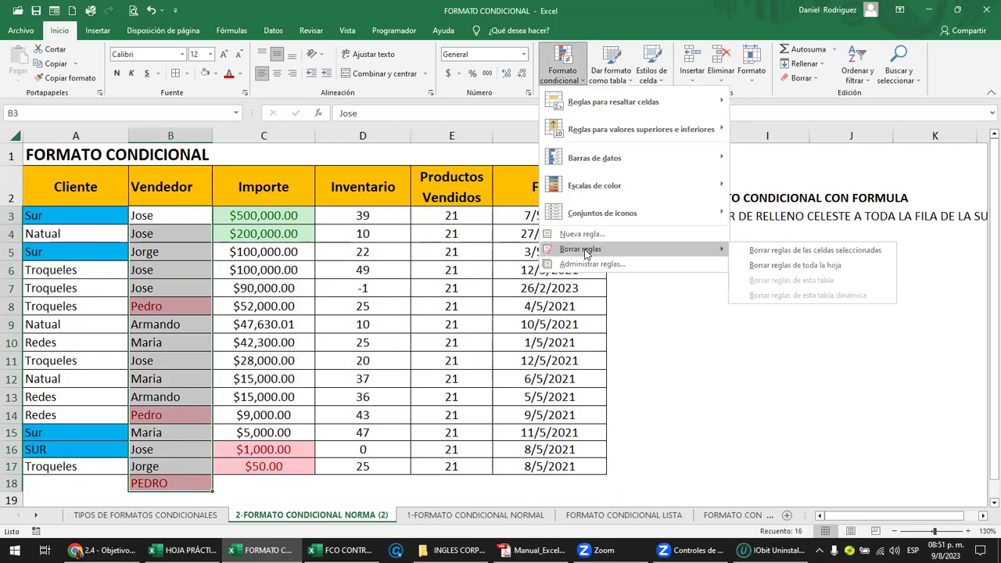
pyautogui.click(792, 250)
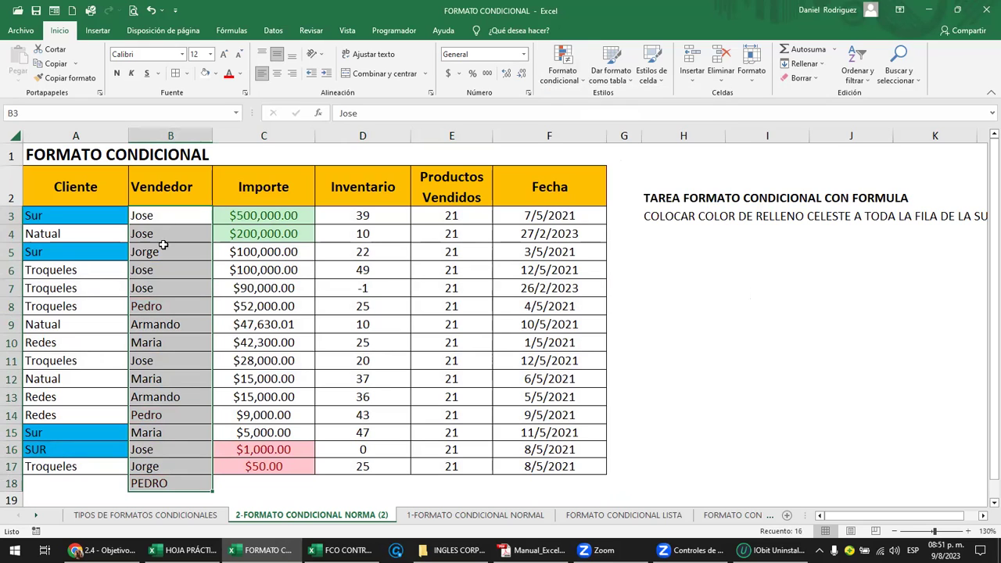
# Clear every conditional formatting rule from the entire sheet, leaving the table uncoloured.
pyautogui.click(266, 342)
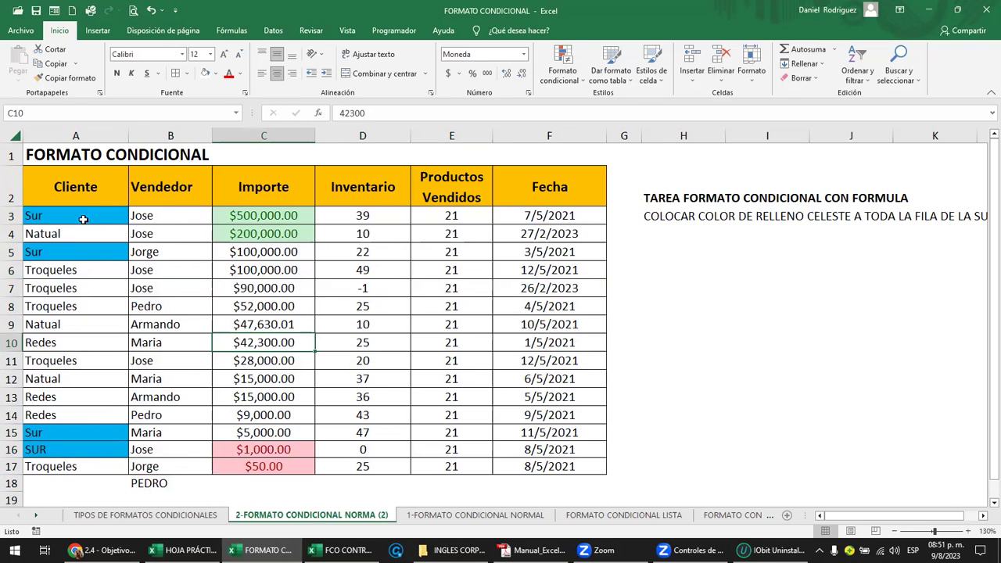
pyautogui.moveTo(266, 219); pyautogui.dragTo(273, 466)
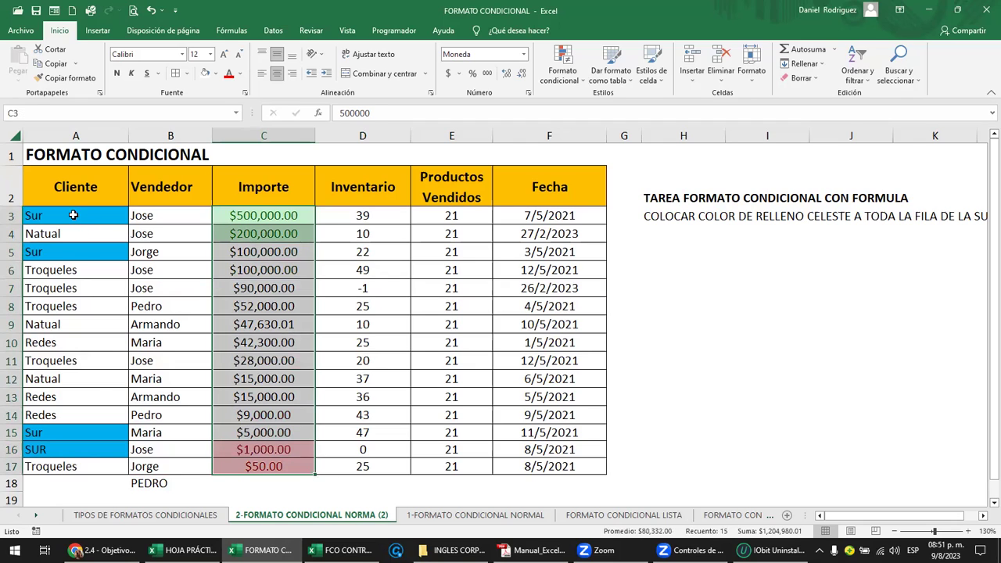
pyautogui.keyDown('ctrl'); pyautogui.moveTo(72, 216); pyautogui.dragTo(96, 463); pyautogui.keyUp('ctrl')
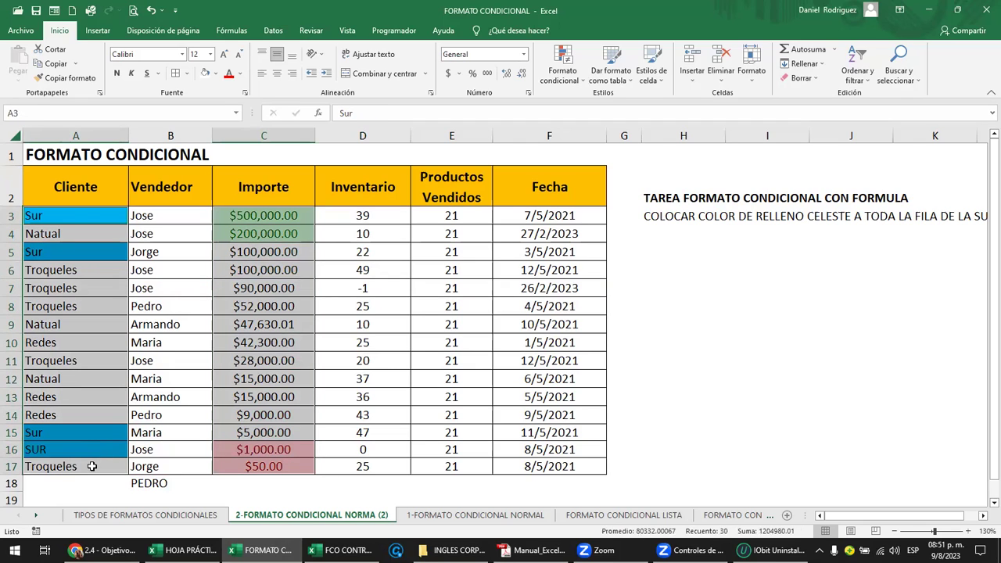
pyautogui.click(569, 78)
pyautogui.moveTo(602, 248)
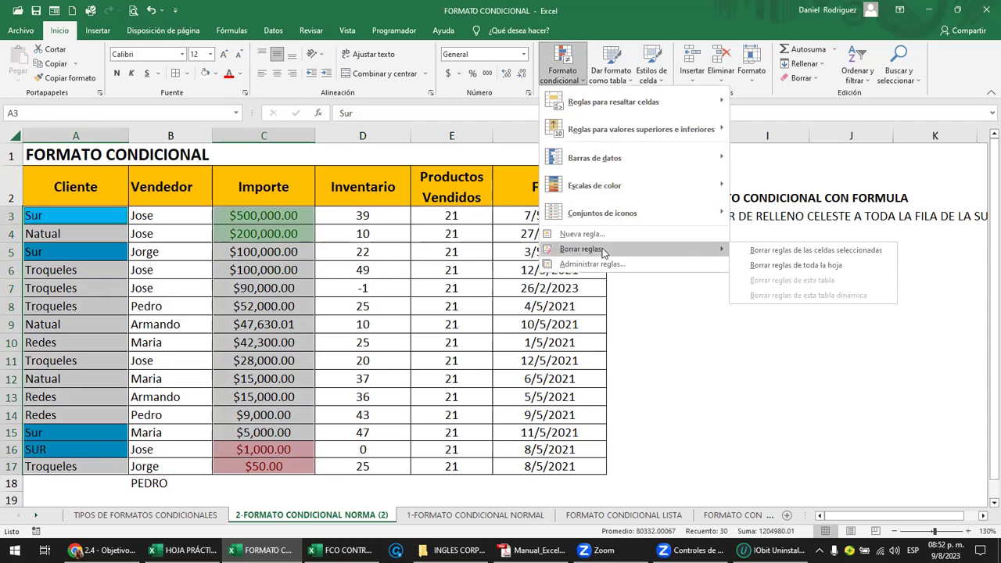
pyautogui.click(841, 269)
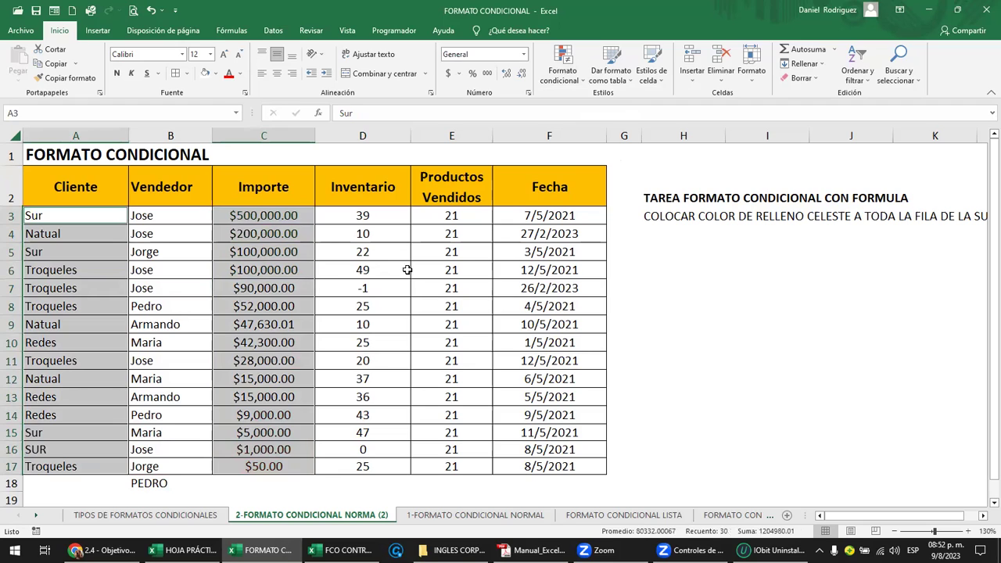
pyautogui.click(547, 218)
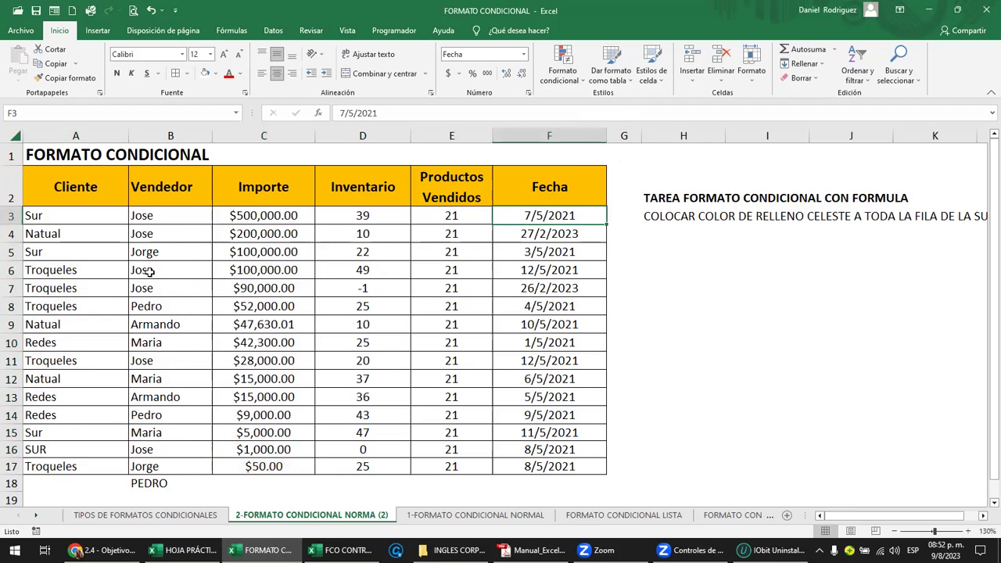
pyautogui.click(62, 222)
# Undo the rule clearing to restore the fills, then select the data range A3:F17.
pyautogui.hotkey('ctrl', 'z')
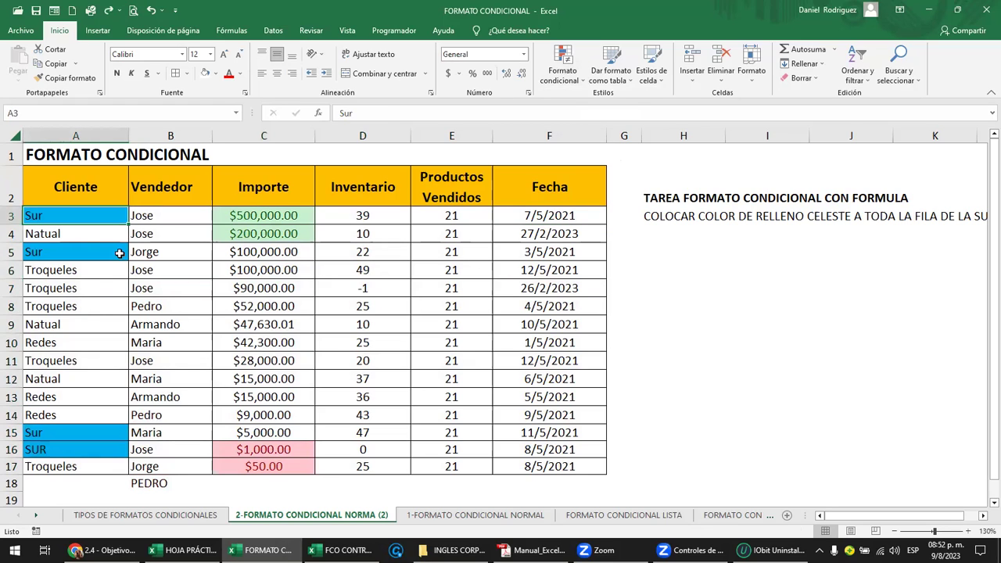
pyautogui.click(184, 273)
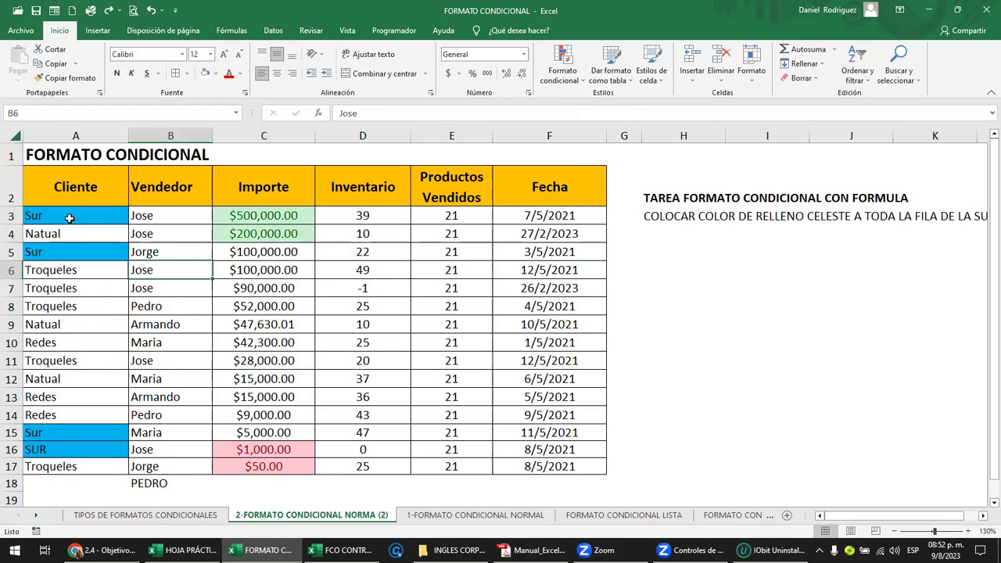
pyautogui.moveTo(62, 218); pyautogui.dragTo(565, 473)
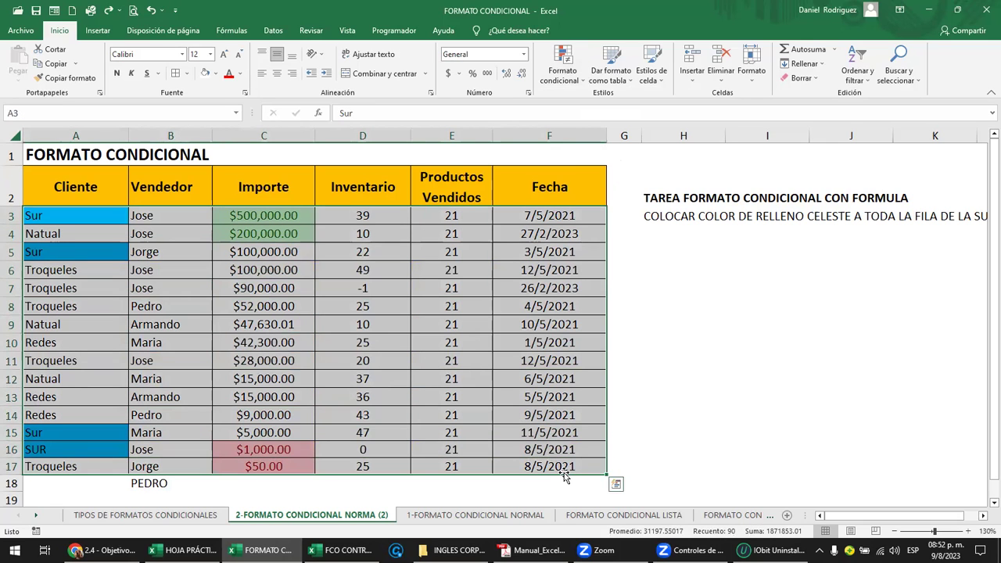
# Delete the '2 inferior' and '2 superior' rules in the Rules Manager, then apply and confirm.
pyautogui.click(563, 69)
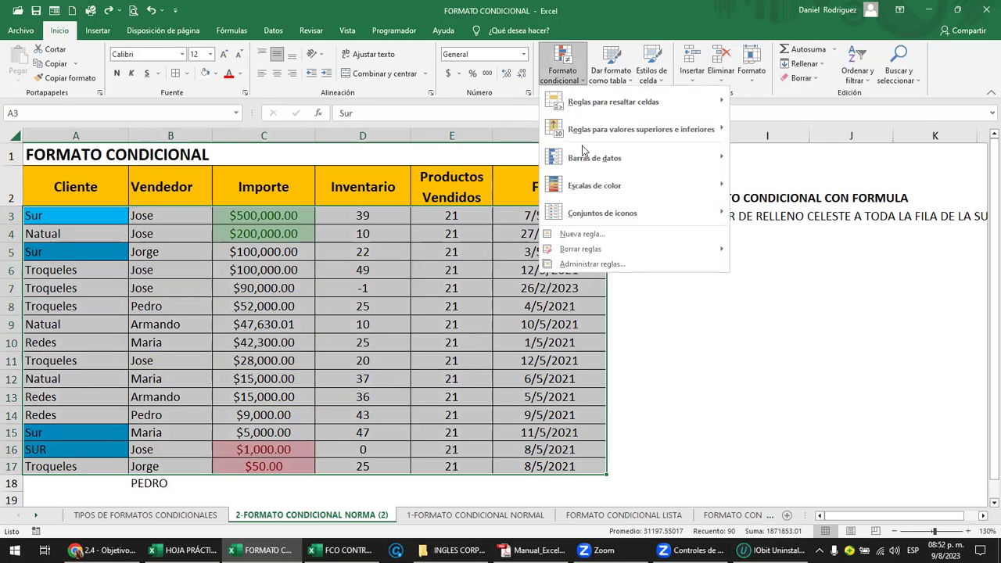
pyautogui.click(607, 266)
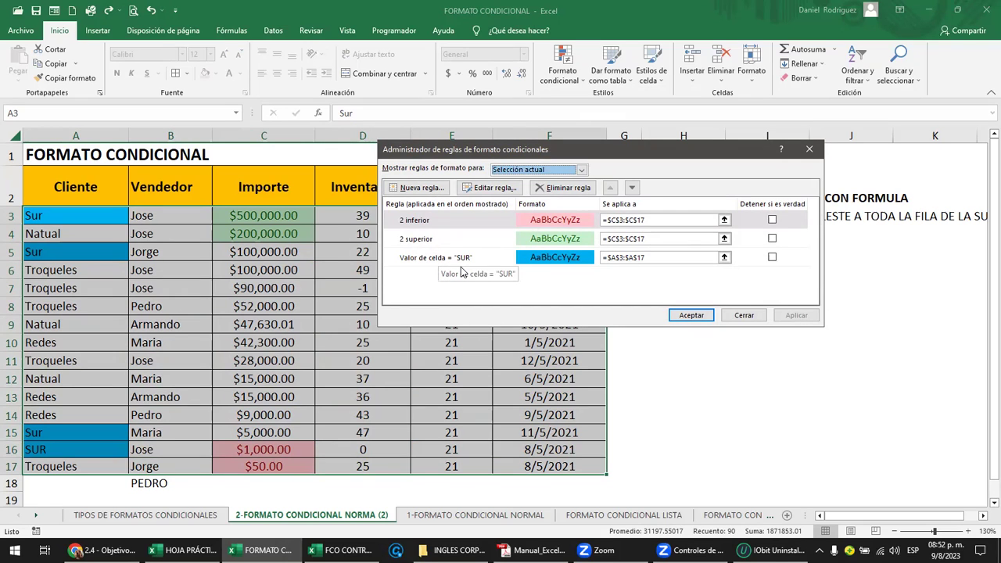
pyautogui.click(414, 222)
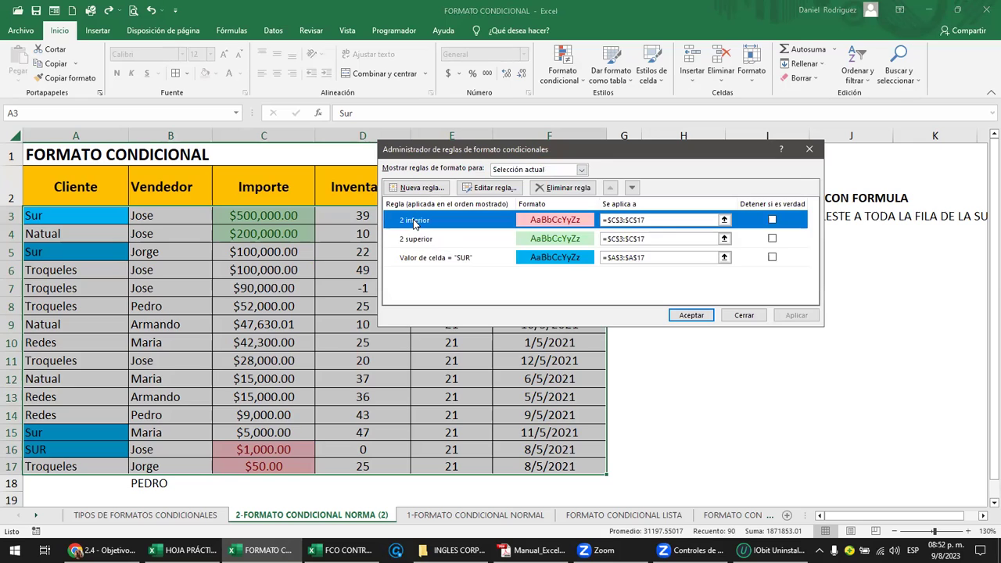
pyautogui.click(544, 191)
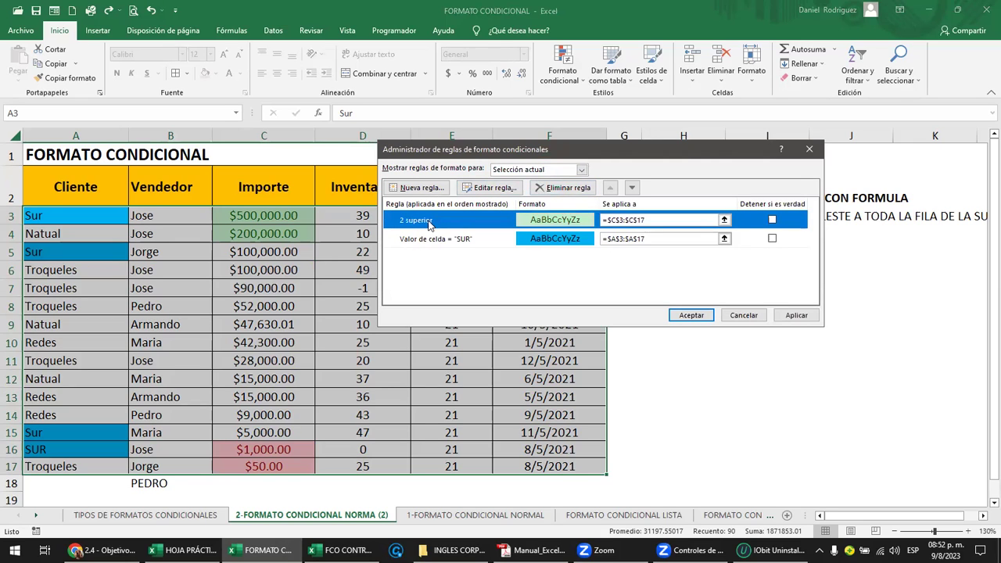
pyautogui.click(563, 195)
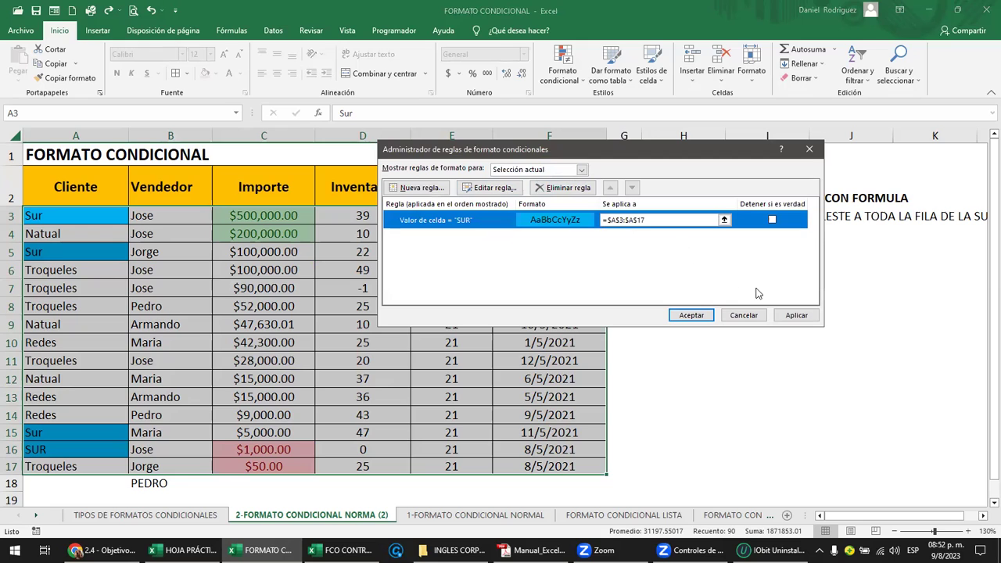
pyautogui.click(807, 317)
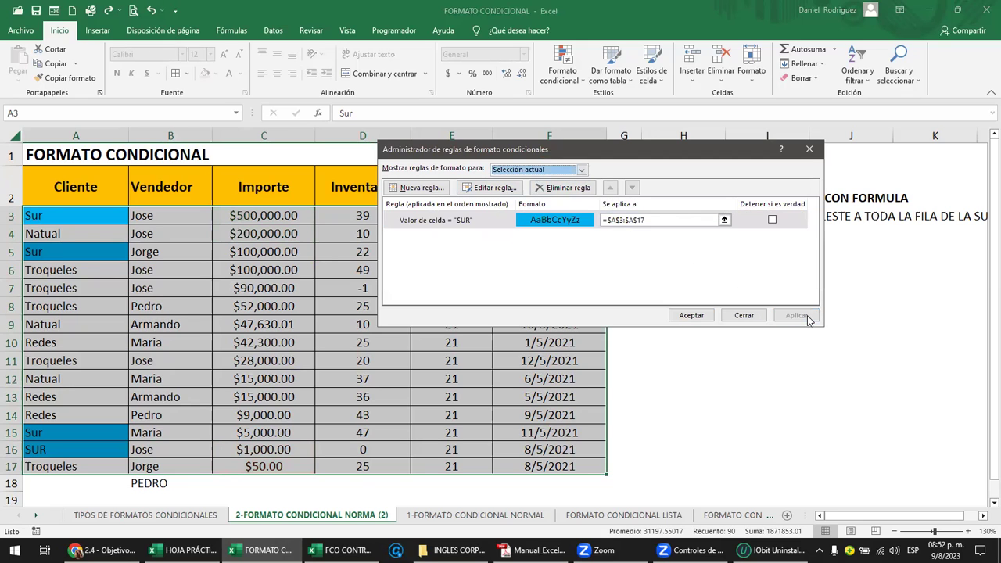
pyautogui.click(688, 321)
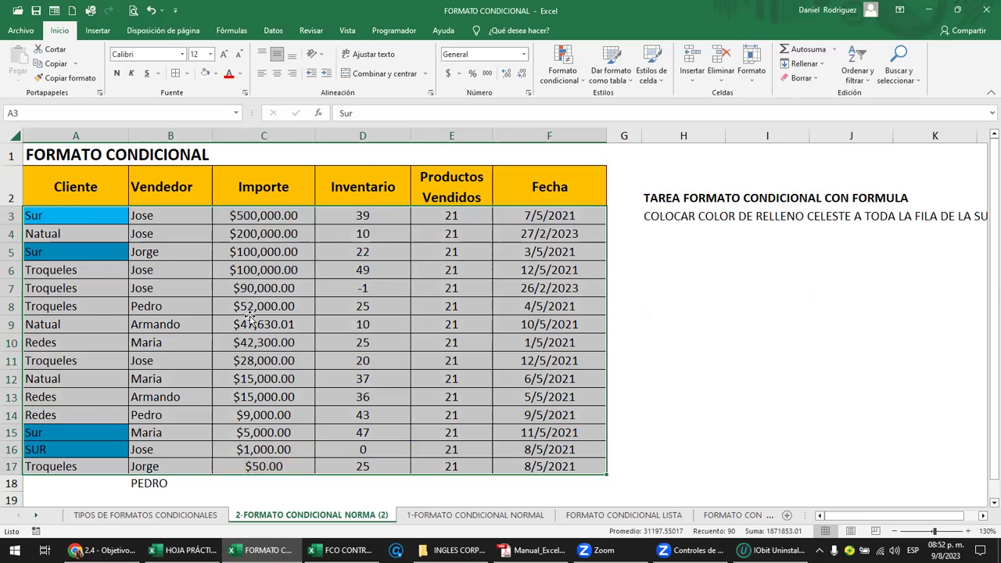
pyautogui.click(250, 319)
pyautogui.click(164, 483)
# Delete PEDRO from B18 and review the table, where only Sur clients stay blue.
pyautogui.press('Delete')
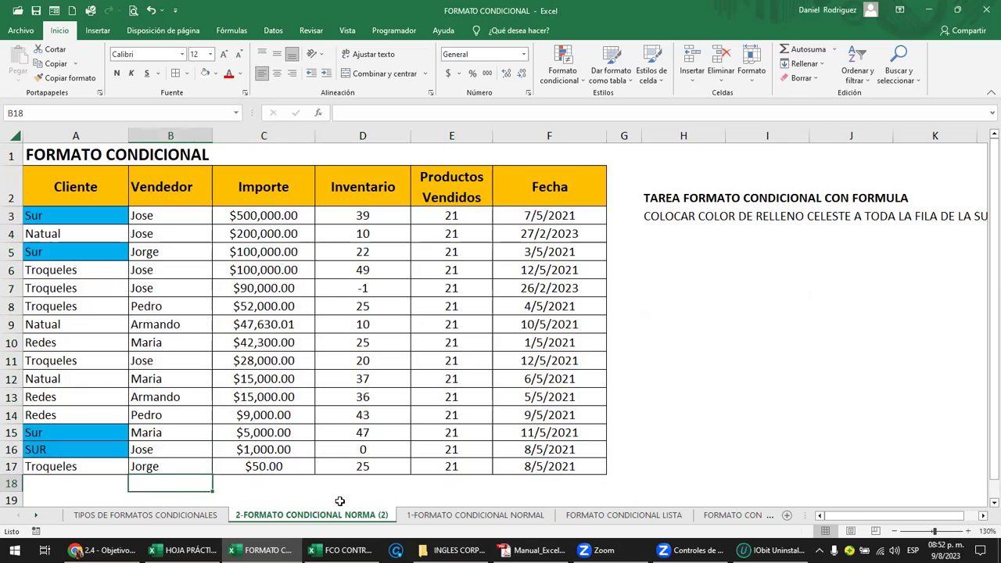
pyautogui.click(246, 306)
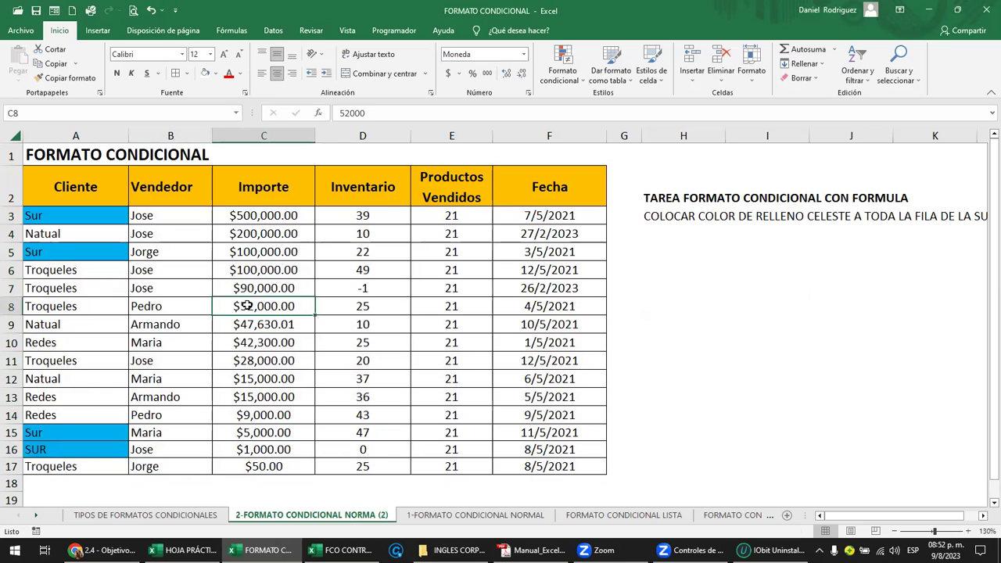
pyautogui.moveTo(263, 215); pyautogui.dragTo(278, 466)
pyautogui.click(509, 313)
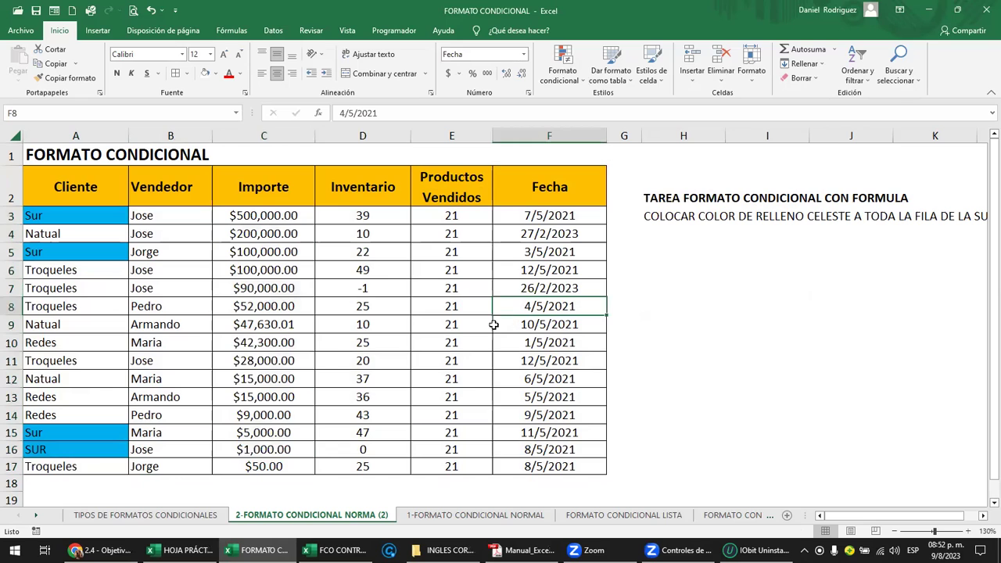
pyautogui.click(163, 217)
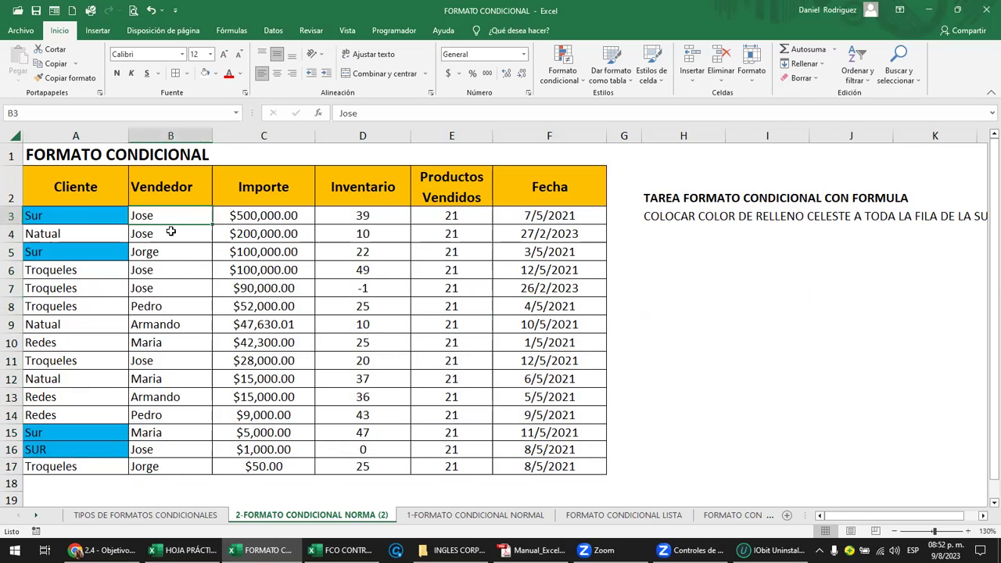
pyautogui.scroll(6, 208, 294)
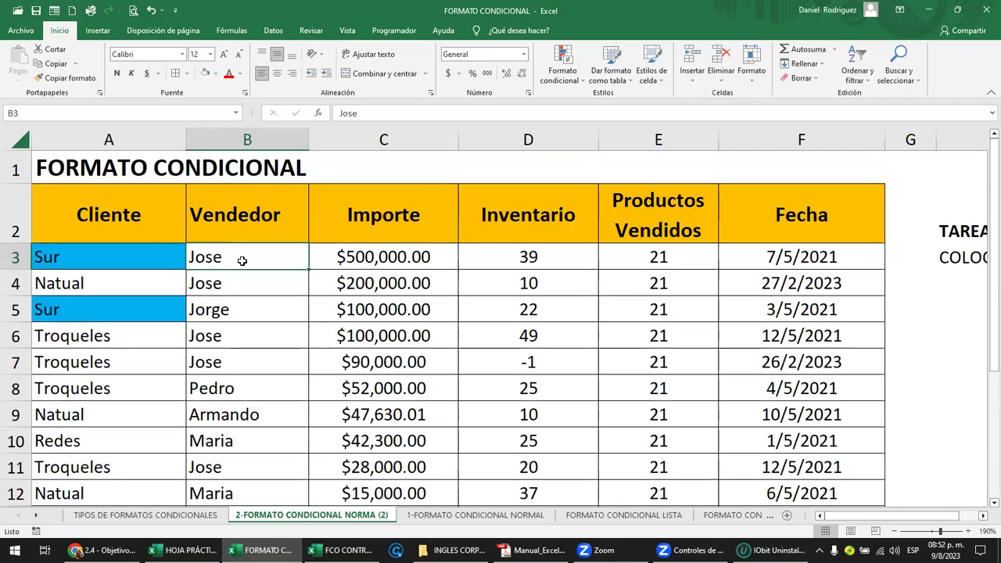
pyautogui.scroll(-1, 237, 258)
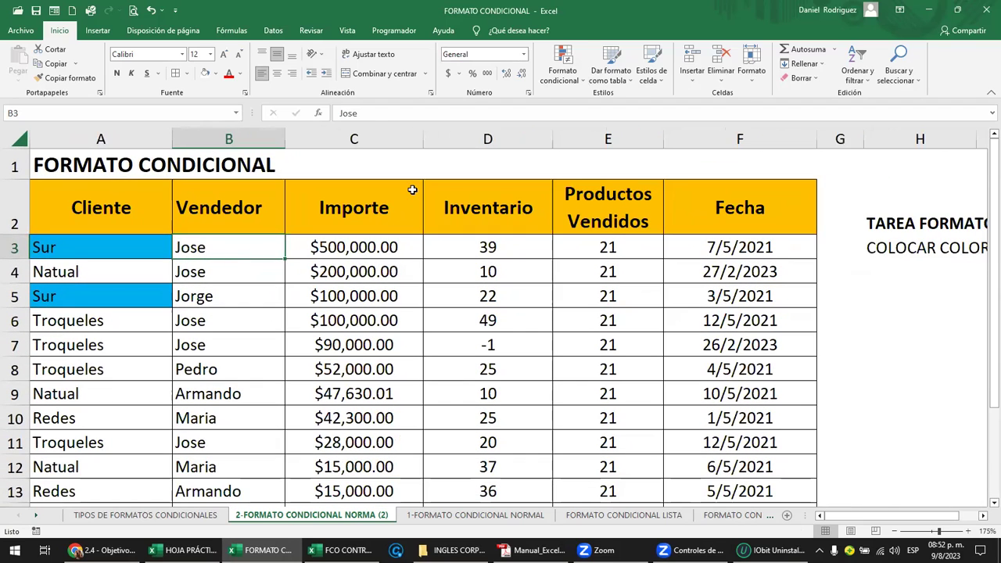
# Add an Equal To rule on B3 for the value JOEL with light red fill and dark red text.
pyautogui.click(563, 78)
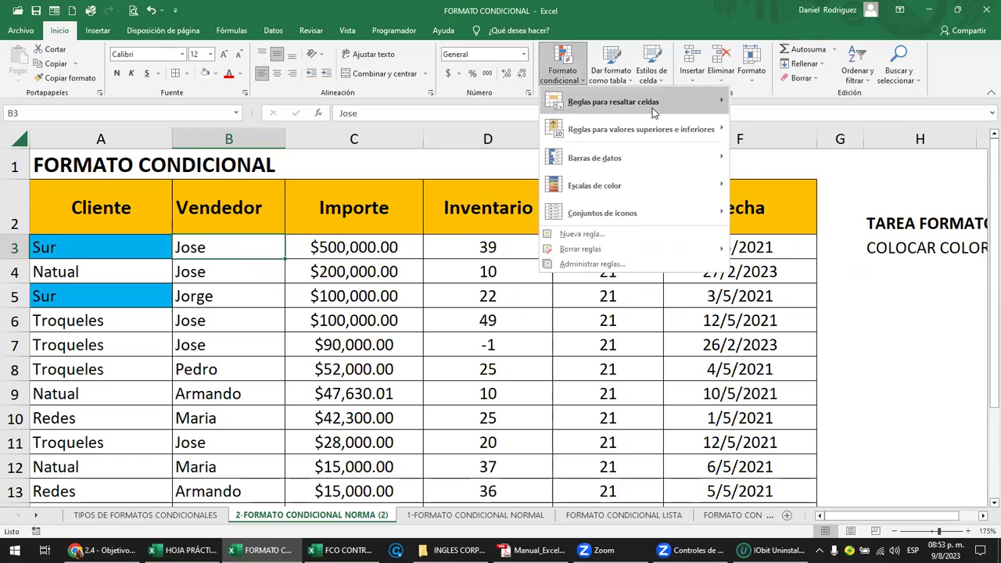
pyautogui.moveTo(652, 103)
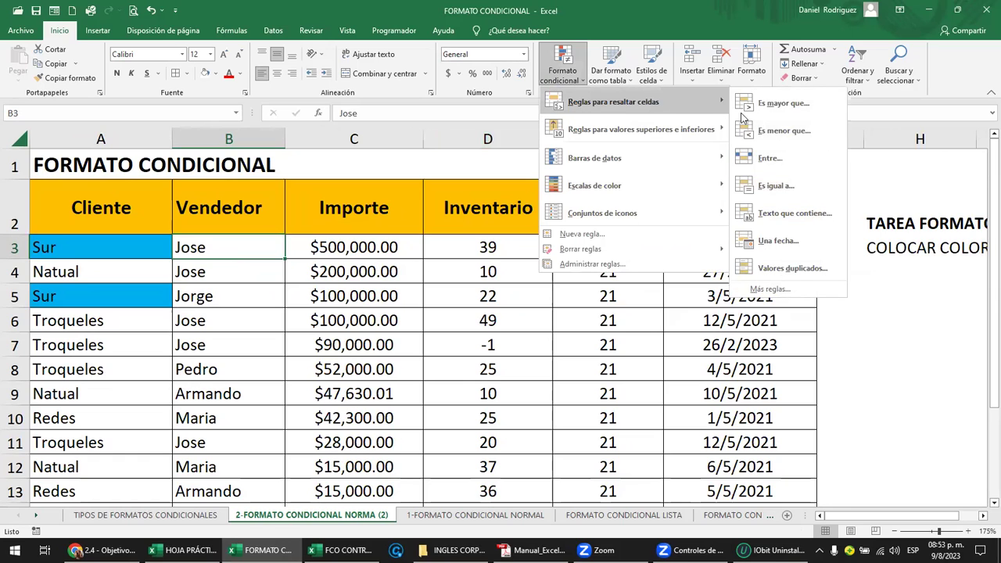
pyautogui.click(801, 188)
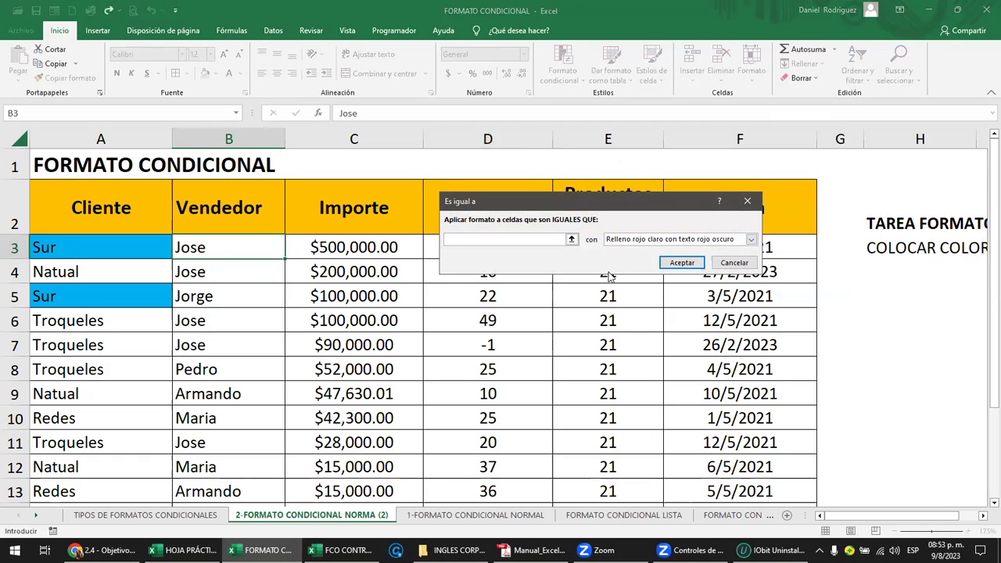
pyautogui.write('JOSE')
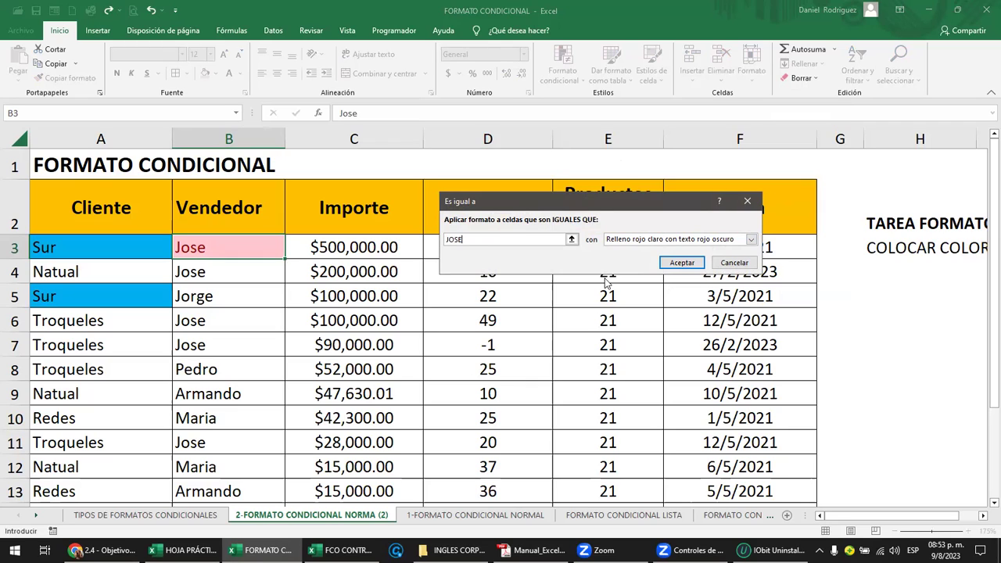
pyautogui.moveTo(469, 239); pyautogui.dragTo(428, 240)
pyautogui.write('JOEL')
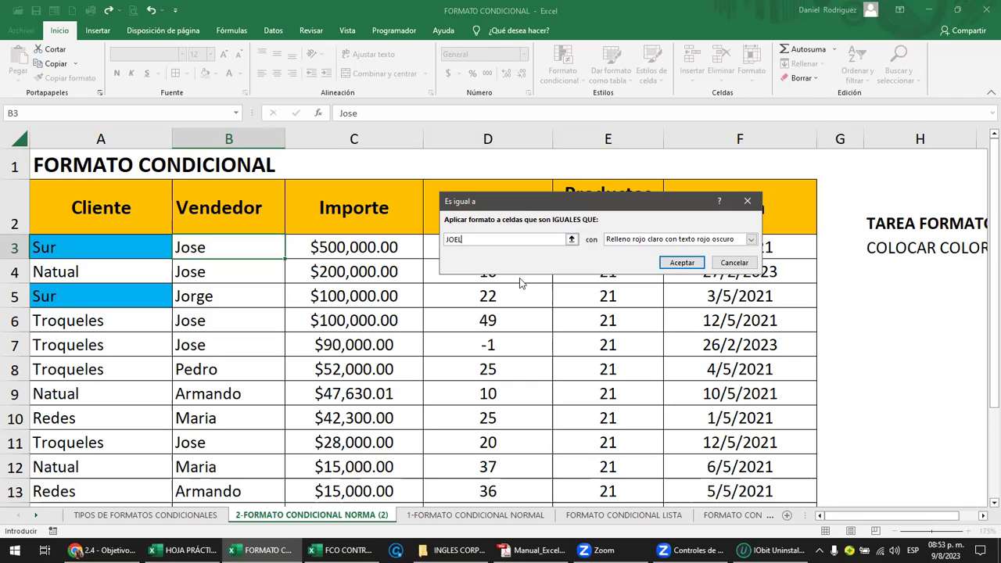
pyautogui.press('Return')
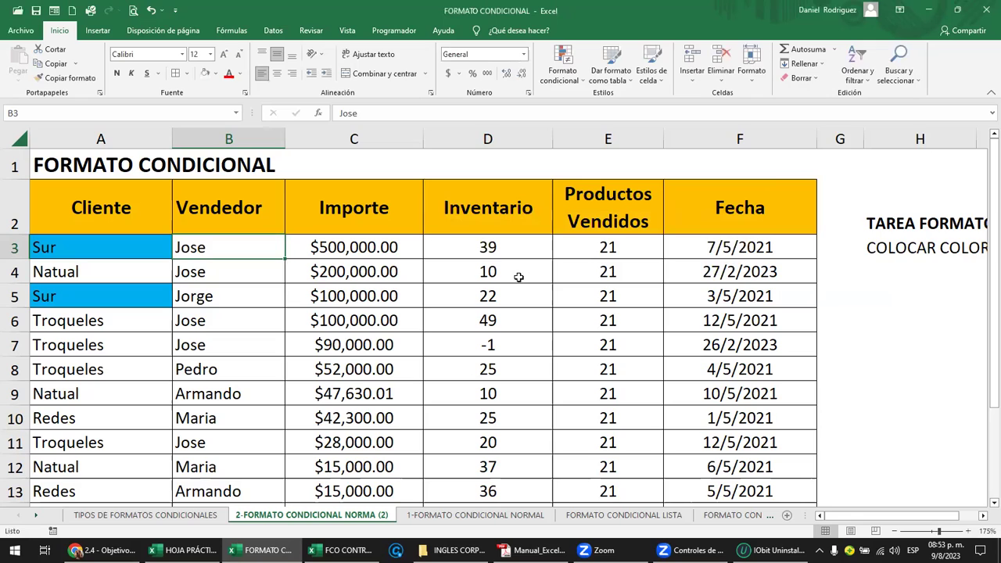
# Enter JOEL as the Vendedor in cells B4 and B3.
pyautogui.click(228, 277)
pyautogui.write('JOSE')
pyautogui.press('BackSpace')
pyautogui.press('BackSpace')
pyautogui.write('EL')
pyautogui.press('Return')
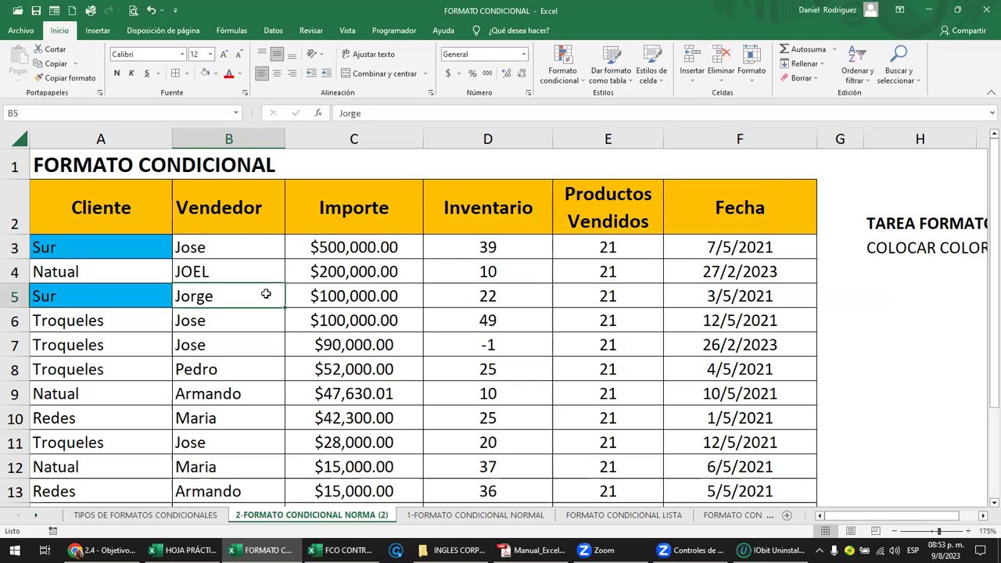
pyautogui.press('Up')
pyautogui.press('Up')
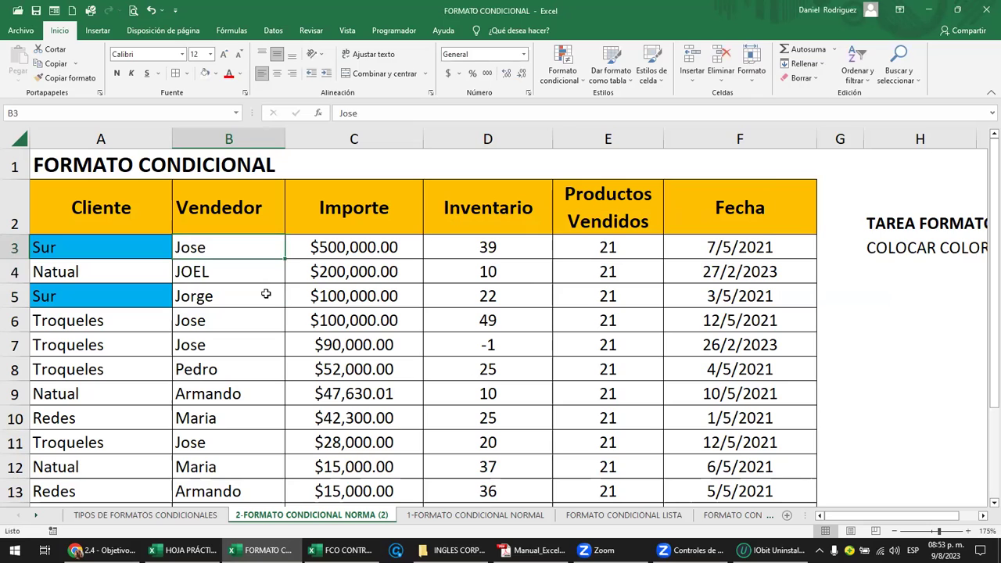
pyautogui.write('JOSE')
pyautogui.press('BackSpace')
pyautogui.press('BackSpace')
pyautogui.write('EL')
pyautogui.press('Return')
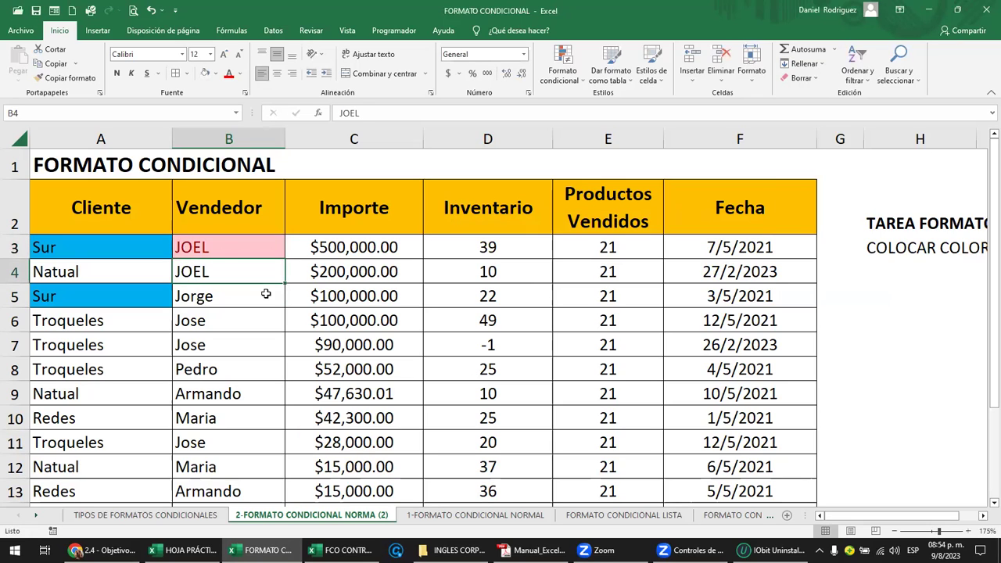
# Select the Vendedor cells B3:B17 and browse Highlight Cells Rules without adding a rule.
pyautogui.scroll(-3, 244, 274)
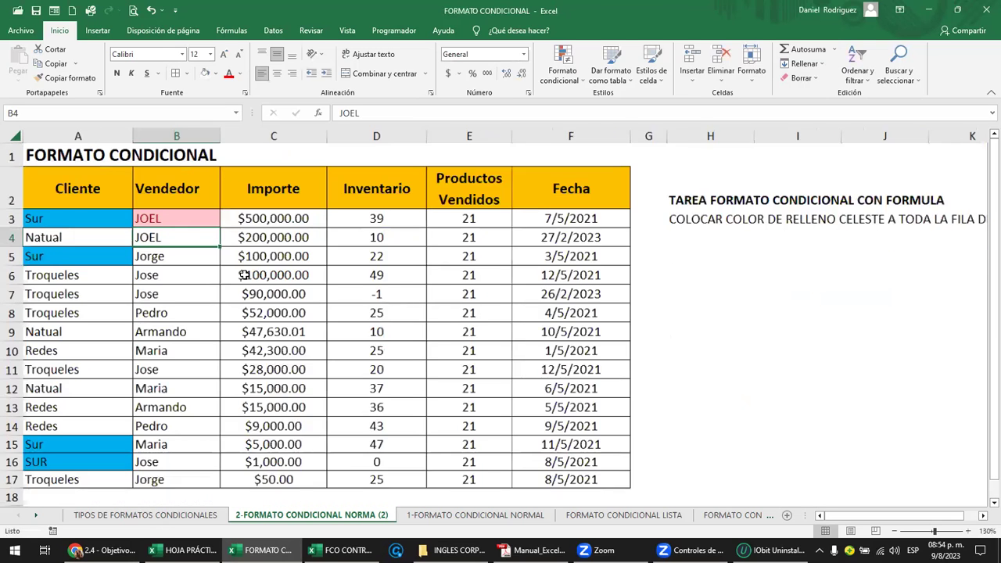
pyautogui.moveTo(196, 215); pyautogui.dragTo(176, 467)
pyautogui.click(562, 67)
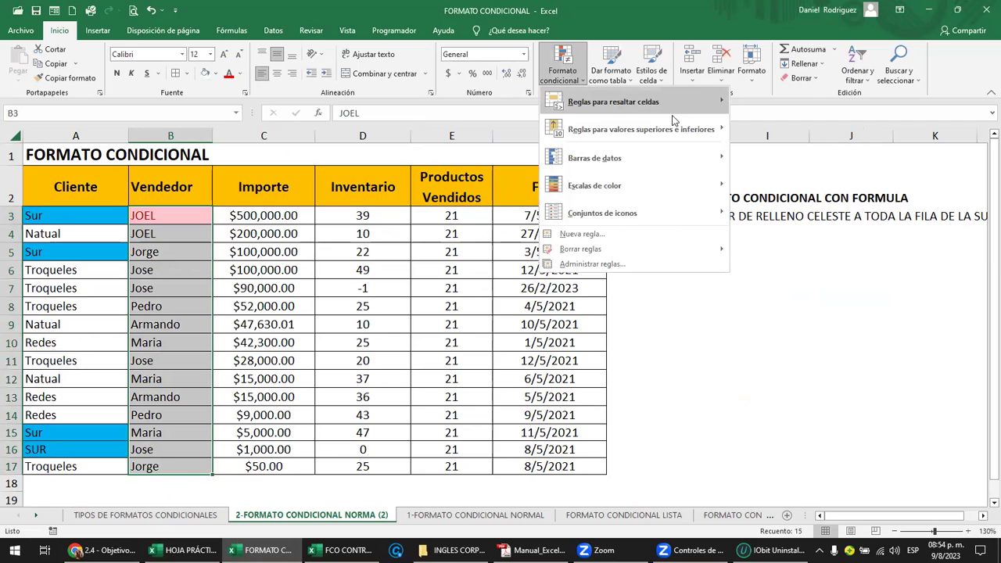
pyautogui.moveTo(691, 107)
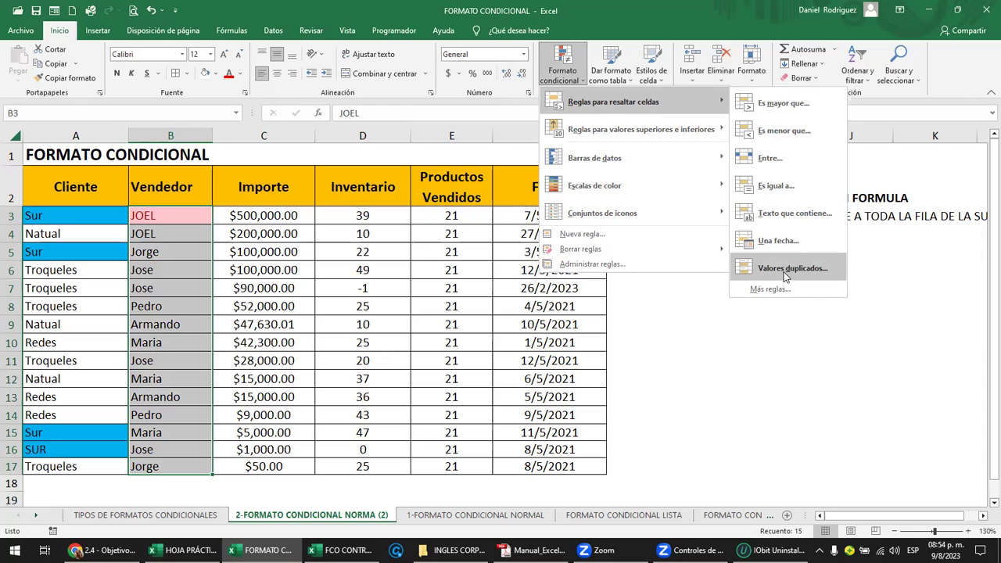
pyautogui.click(234, 271)
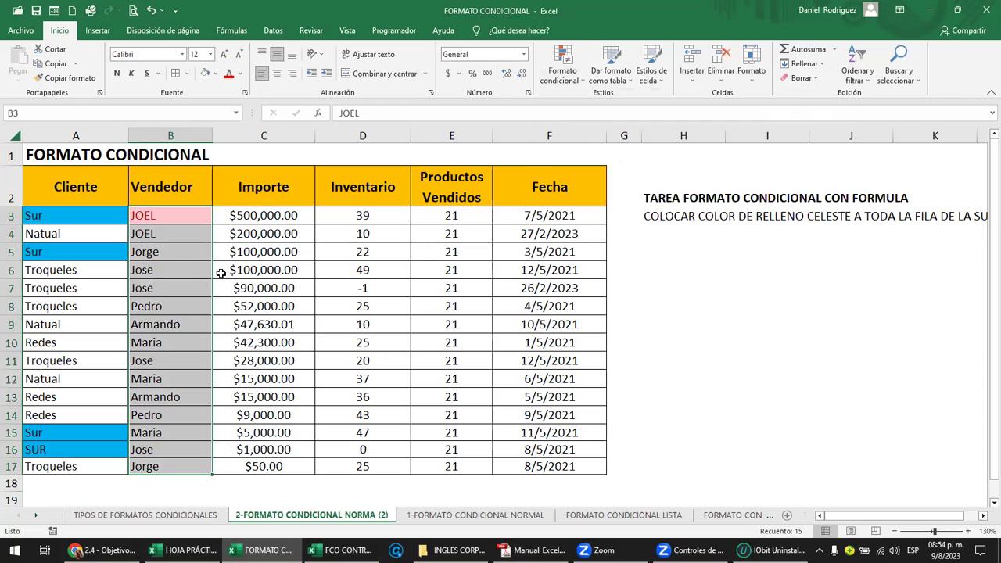
pyautogui.click(181, 256)
# Clear all conditional formatting rules from the entire sheet.
pyautogui.moveTo(62, 223)
pyautogui.mouseDown()
pyautogui.moveTo(545, 444)
pyautogui.moveTo(548, 463)
pyautogui.mouseUp()
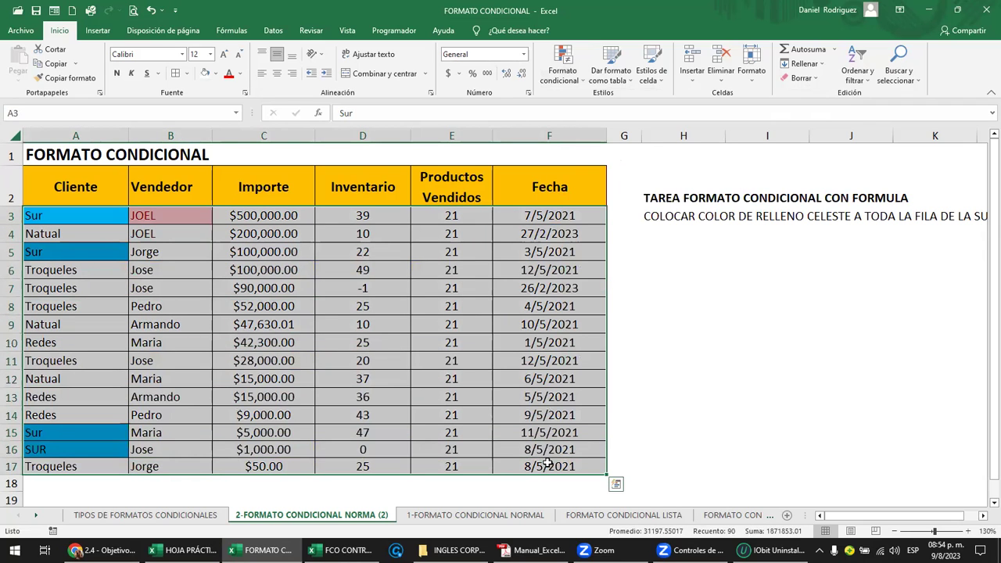
pyautogui.click(568, 86)
pyautogui.moveTo(631, 249)
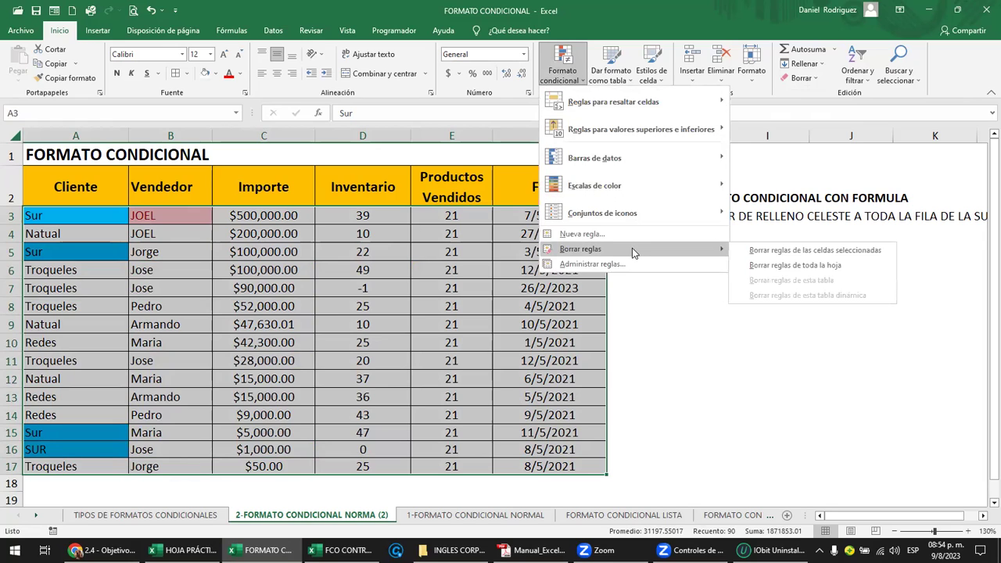
pyautogui.click(817, 250)
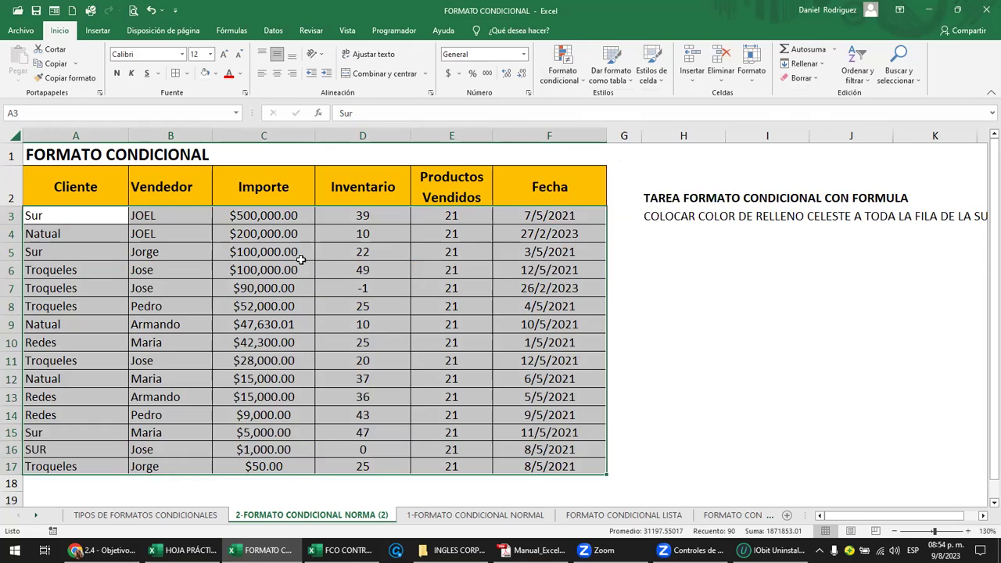
pyautogui.click(301, 260)
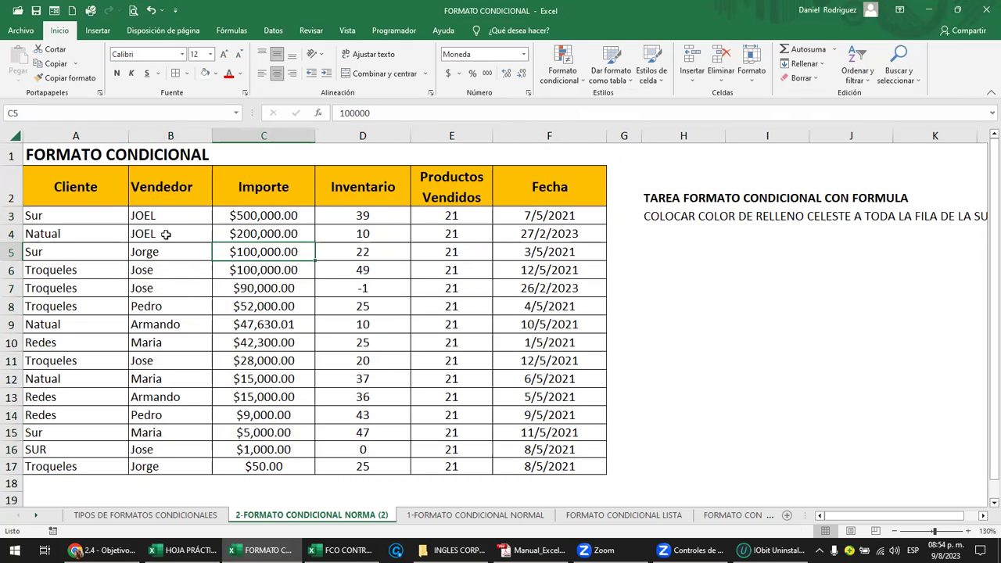
# Apply a Duplicate Values rule with light red fill to the Vendedor names B3:B17.
pyautogui.moveTo(159, 217); pyautogui.dragTo(143, 467)
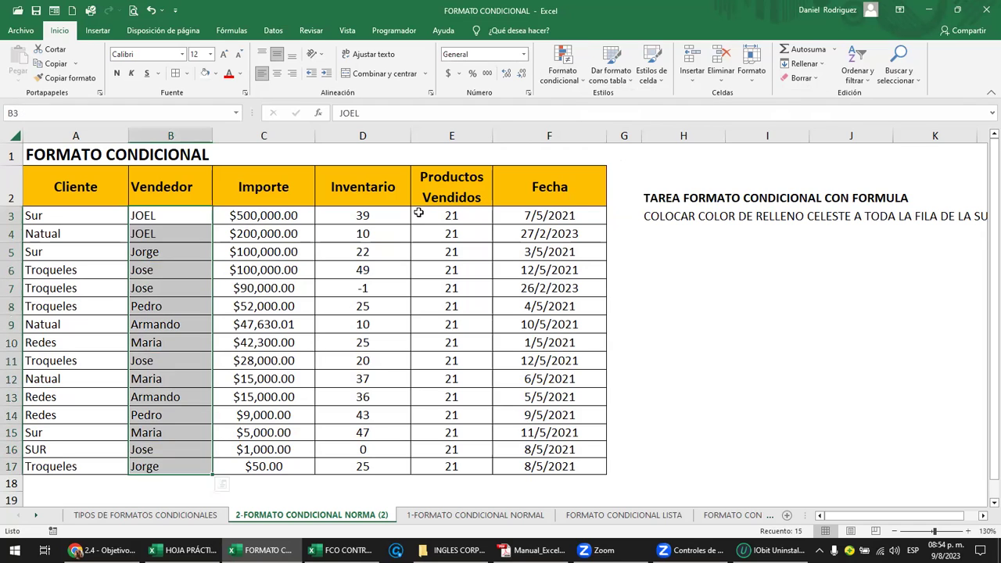
pyautogui.click(557, 76)
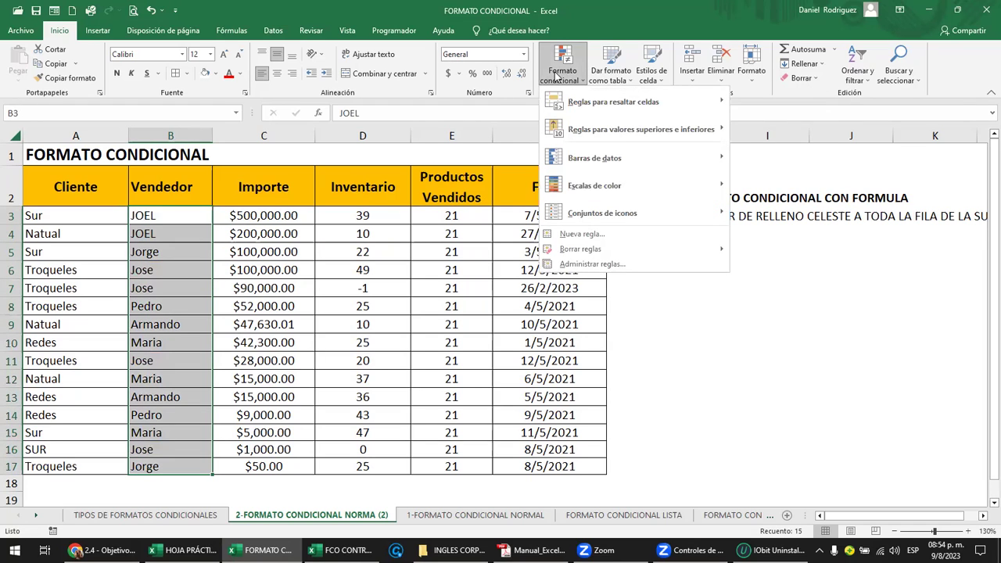
pyautogui.moveTo(658, 102)
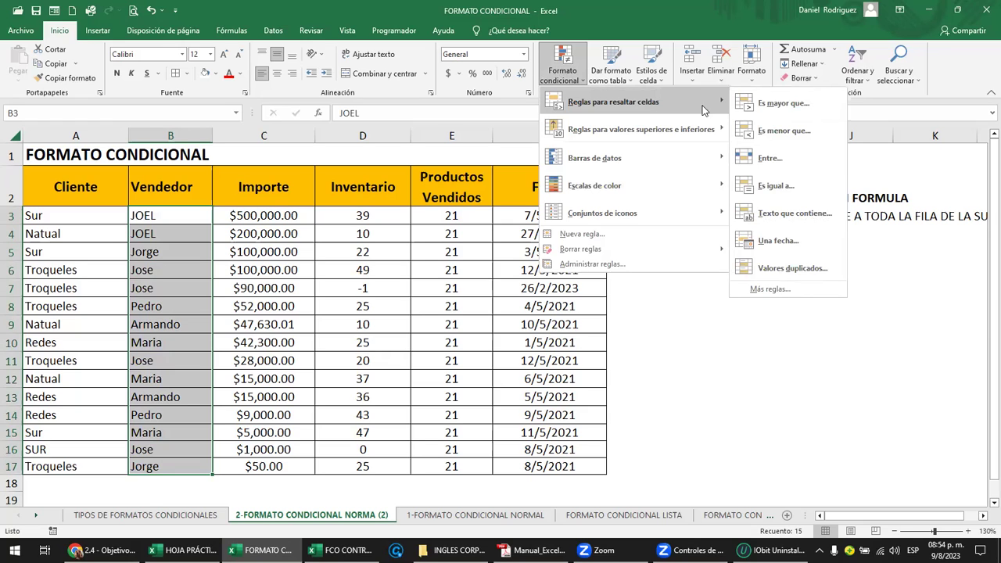
pyautogui.click(791, 269)
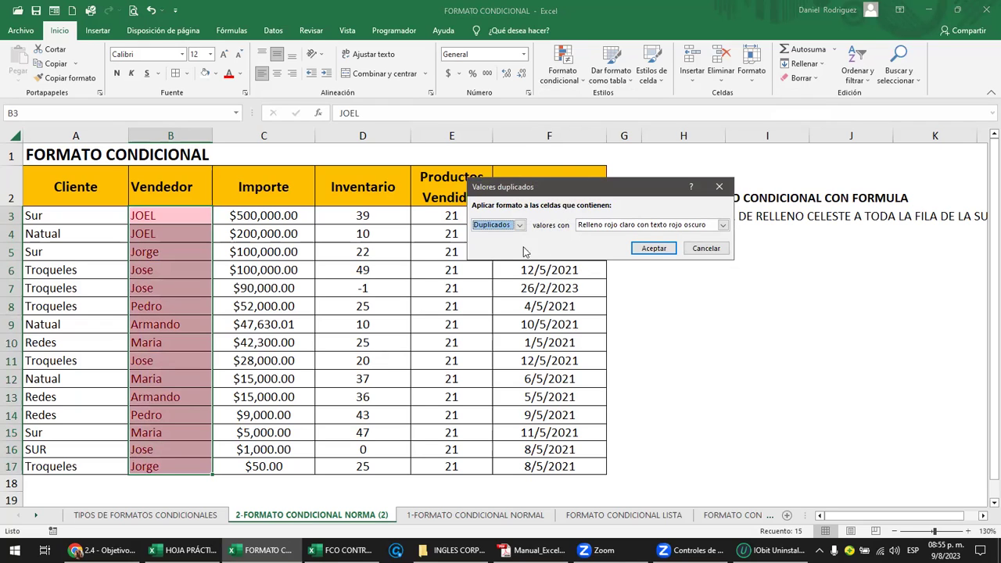
pyautogui.click(654, 248)
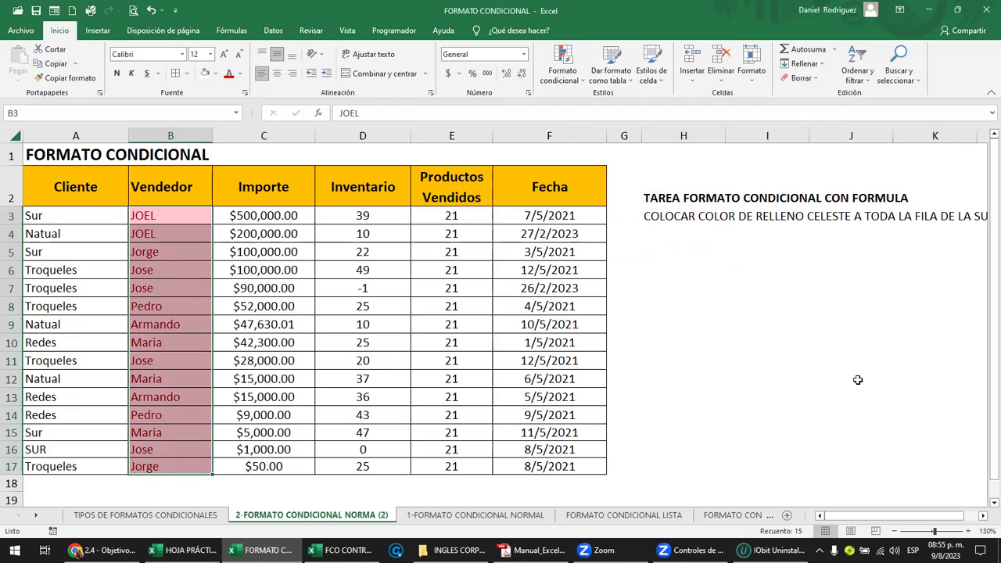
pyautogui.click(199, 325)
pyautogui.click(152, 234)
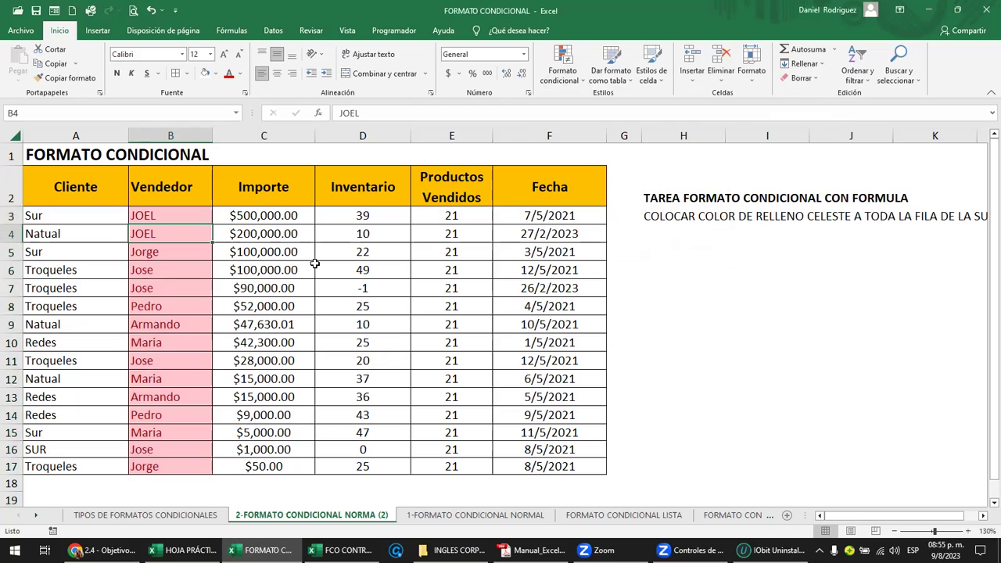
pyautogui.write('JOSE')
pyautogui.press('Return')
pyautogui.press('Up')
pyautogui.press('Up')
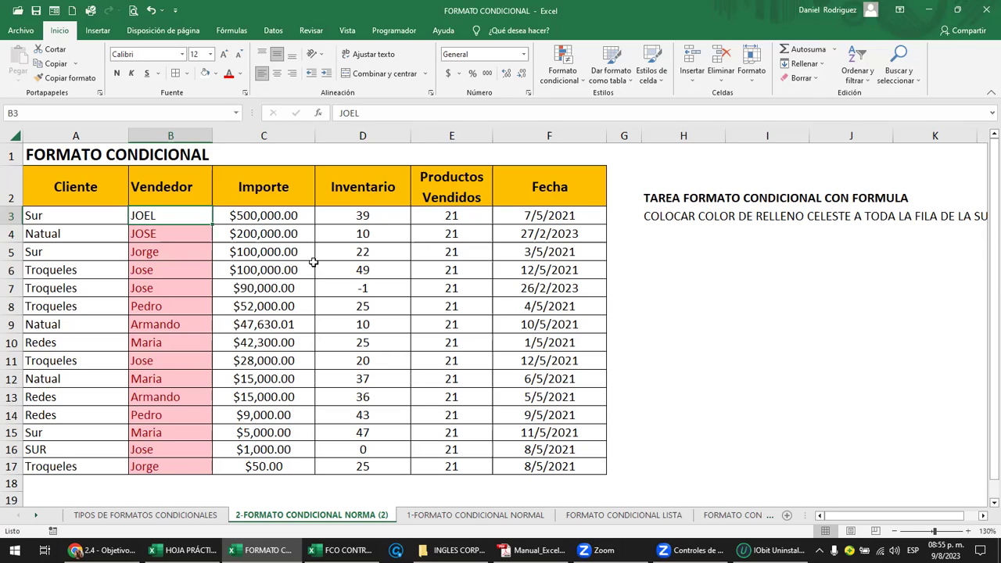
pyautogui.click(174, 233)
pyautogui.press('Up')
pyautogui.hotkey('ctrl', 'c')
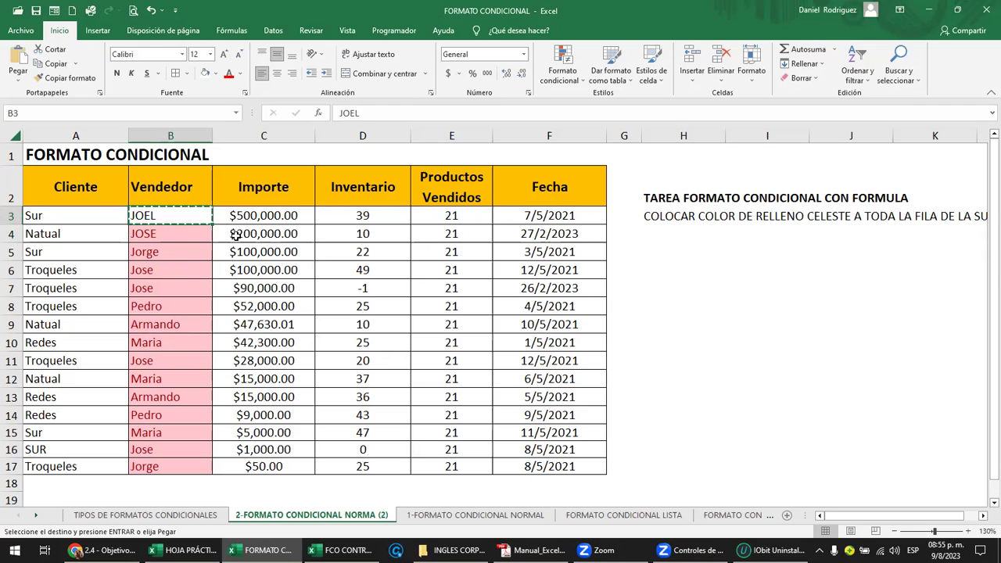
pyautogui.press('Down')
pyautogui.press('Return')
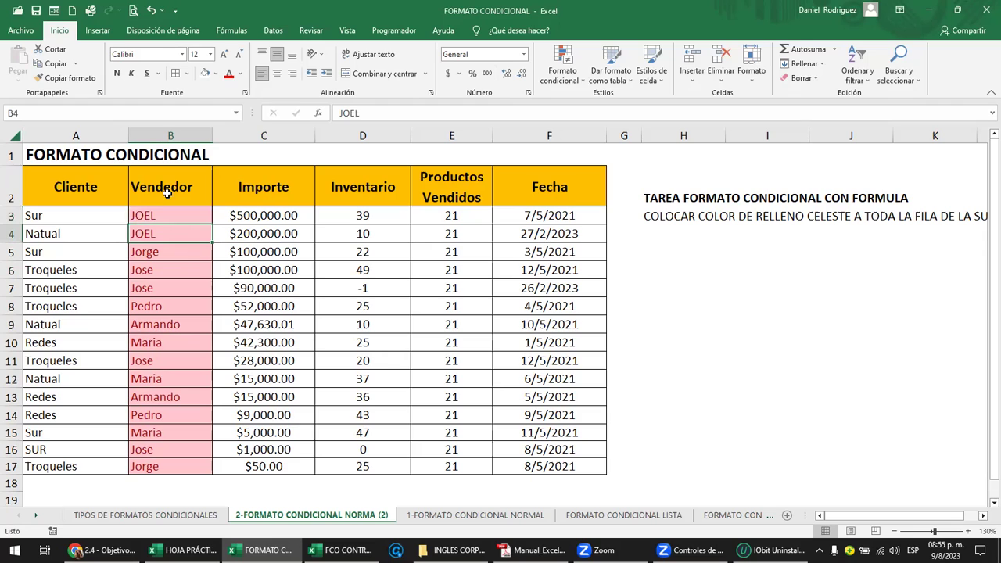
pyautogui.click(192, 187)
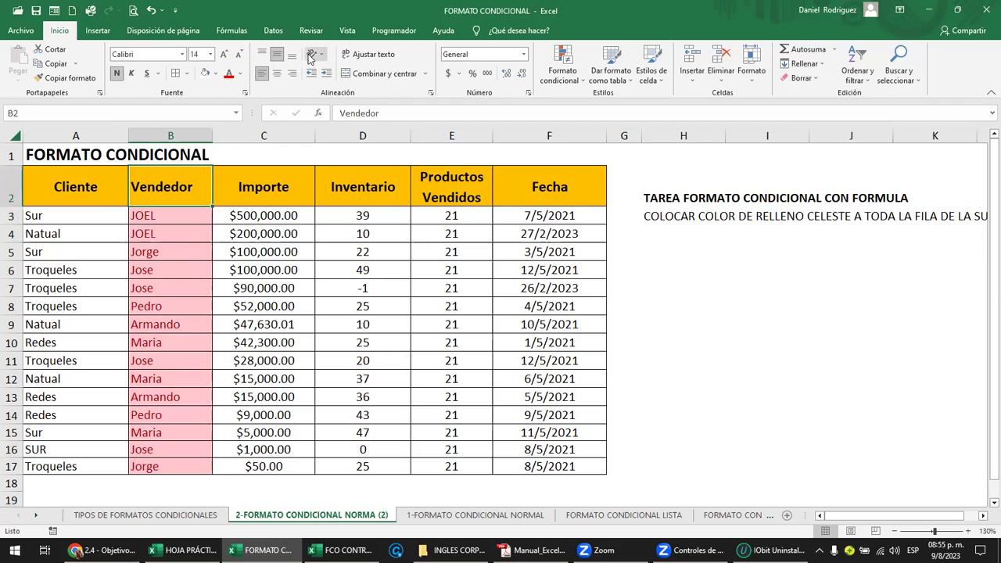
# On the Datos tab, sort the table by Vendedor Z to A, then A to Z.
pyautogui.click(273, 30)
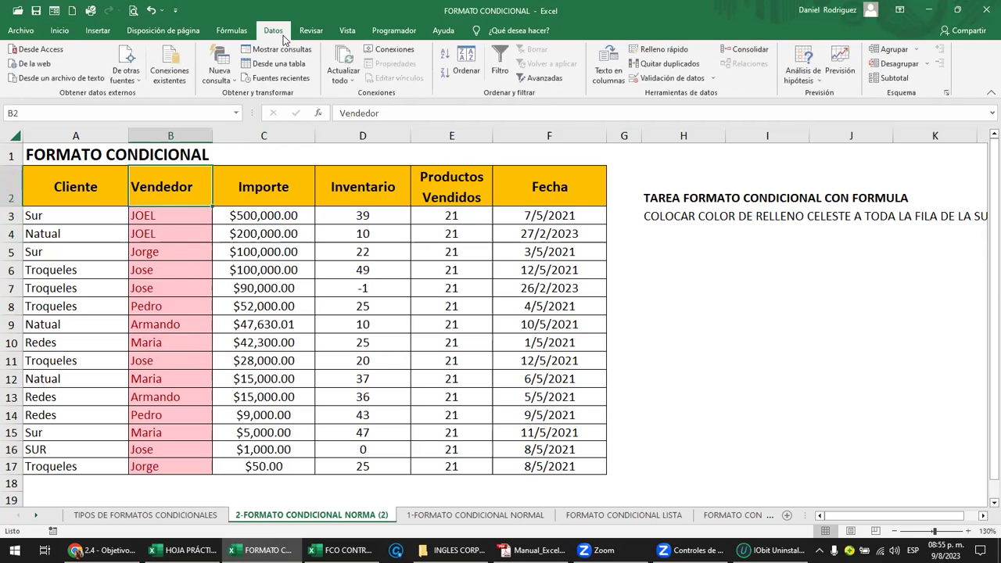
pyautogui.click(445, 72)
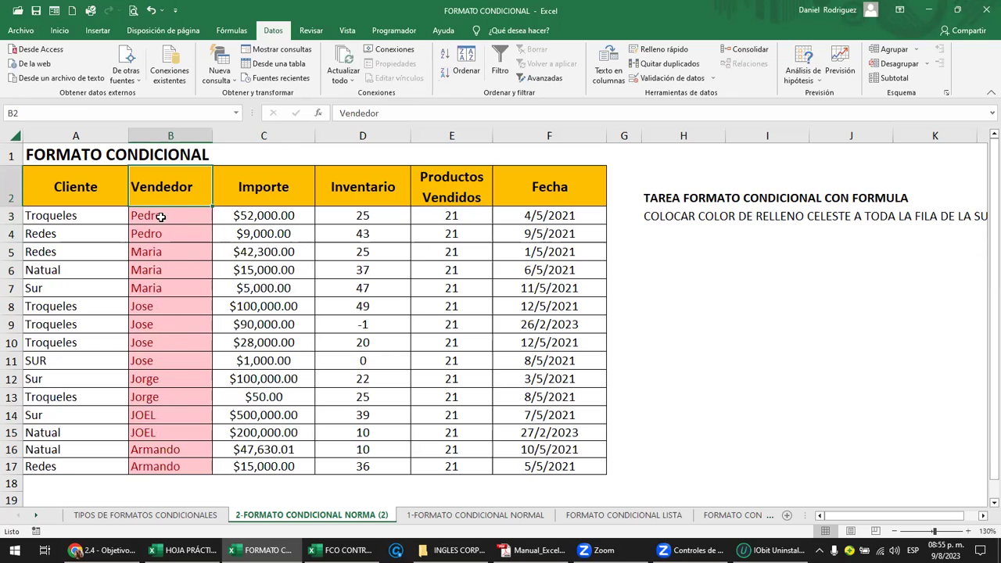
pyautogui.click(447, 58)
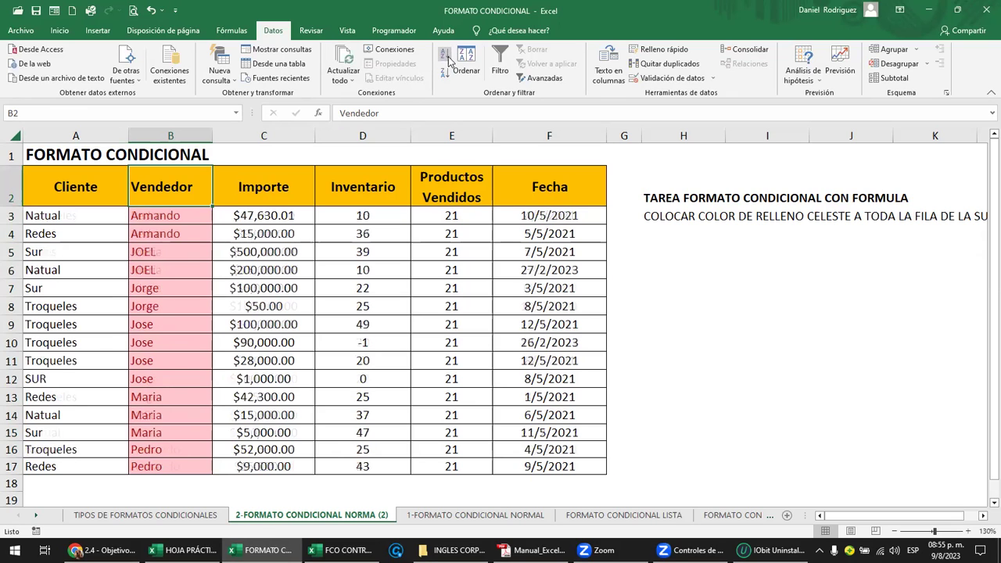
# Review the sorted JOEL, Jorge and Jose groups and the Fecha dates, then select rows A3:F17.
pyautogui.click(161, 252)
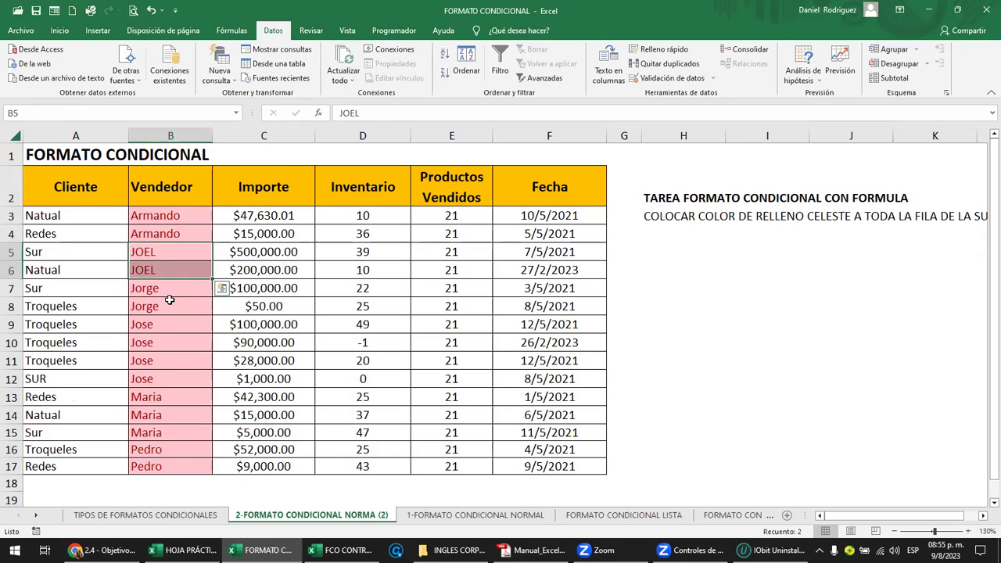
pyautogui.moveTo(163, 290); pyautogui.dragTo(201, 312)
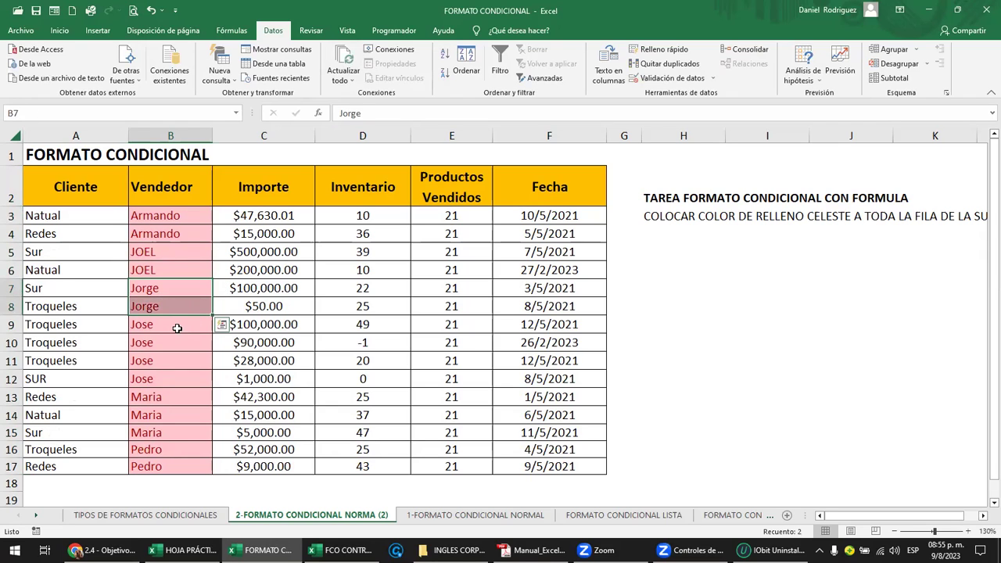
pyautogui.click(175, 328)
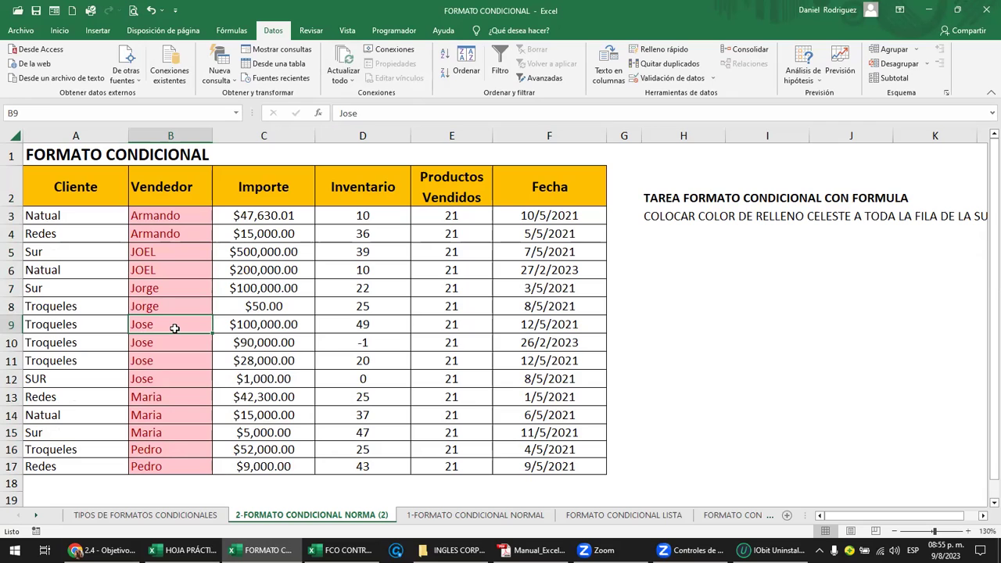
pyautogui.moveTo(157, 218)
pyautogui.mouseDown()
pyautogui.moveTo(193, 265)
pyautogui.moveTo(179, 362)
pyautogui.mouseUp()
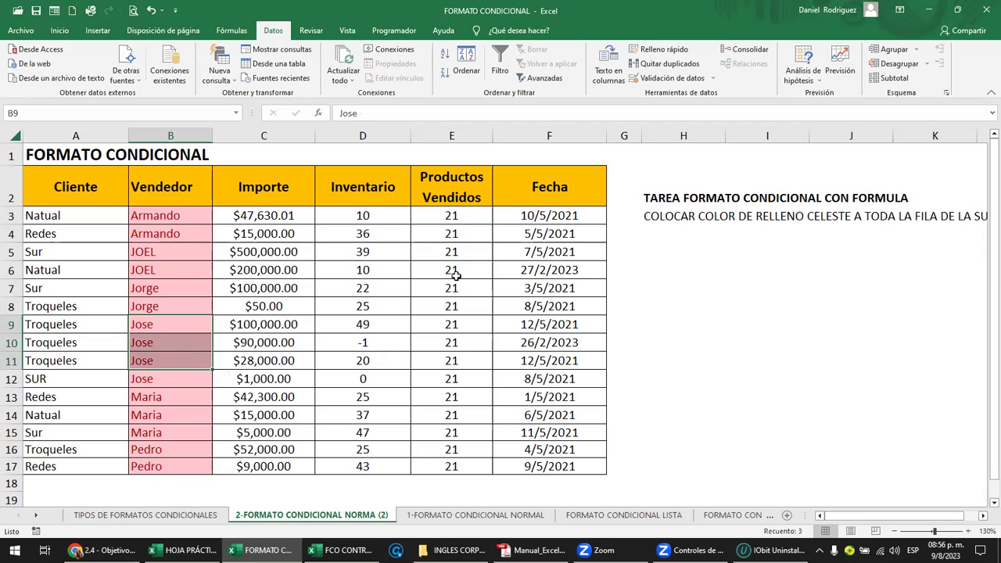
pyautogui.moveTo(564, 215)
pyautogui.mouseDown()
pyautogui.moveTo(584, 346)
pyautogui.moveTo(577, 460)
pyautogui.mouseUp()
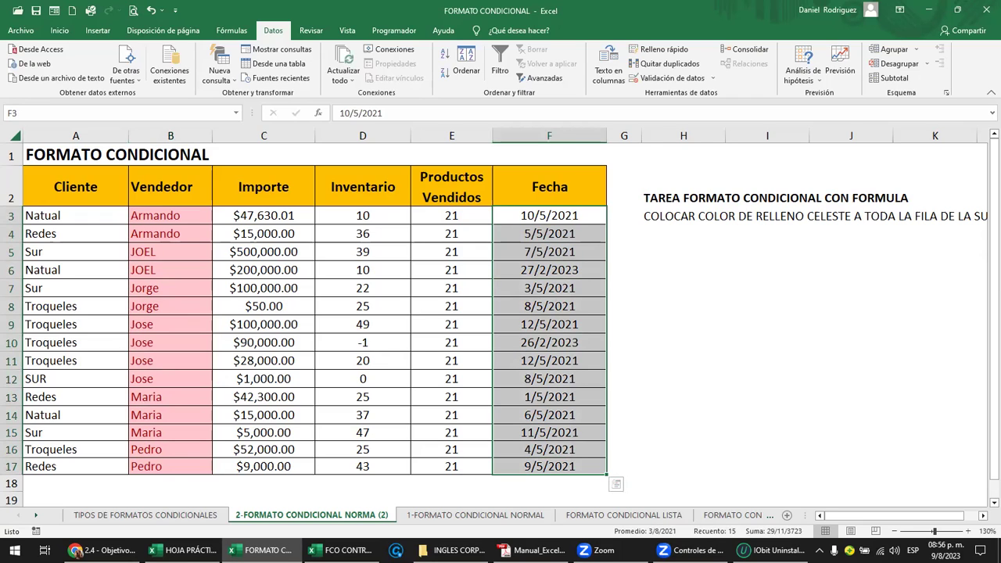
pyautogui.click(55, 215)
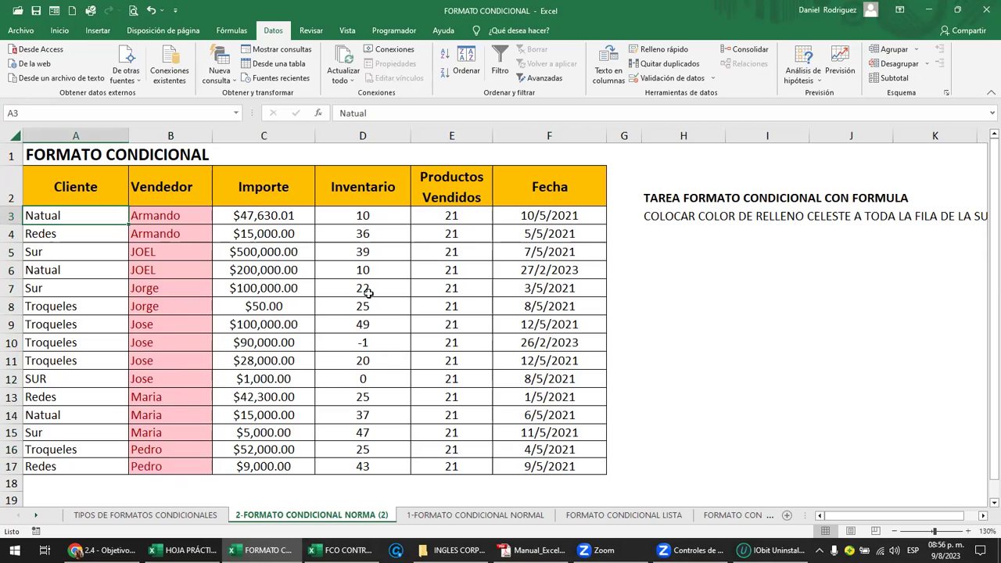
pyautogui.moveTo(59, 218)
pyautogui.mouseDown()
pyautogui.moveTo(402, 257)
pyautogui.moveTo(547, 467)
pyautogui.mouseUp()
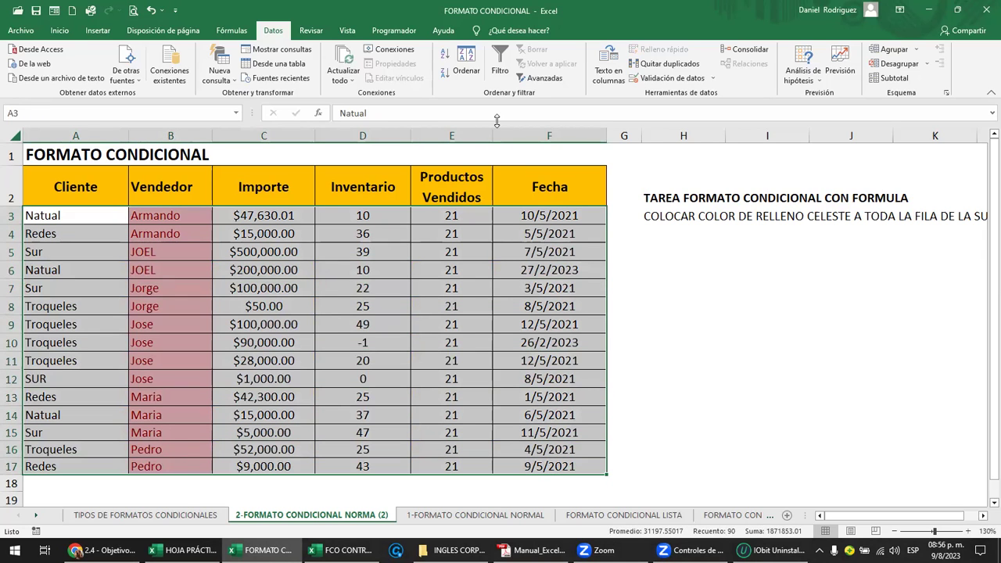
# From the Inicio tab, clear the conditional formatting rules from the selected table cells.
pyautogui.click(61, 36)
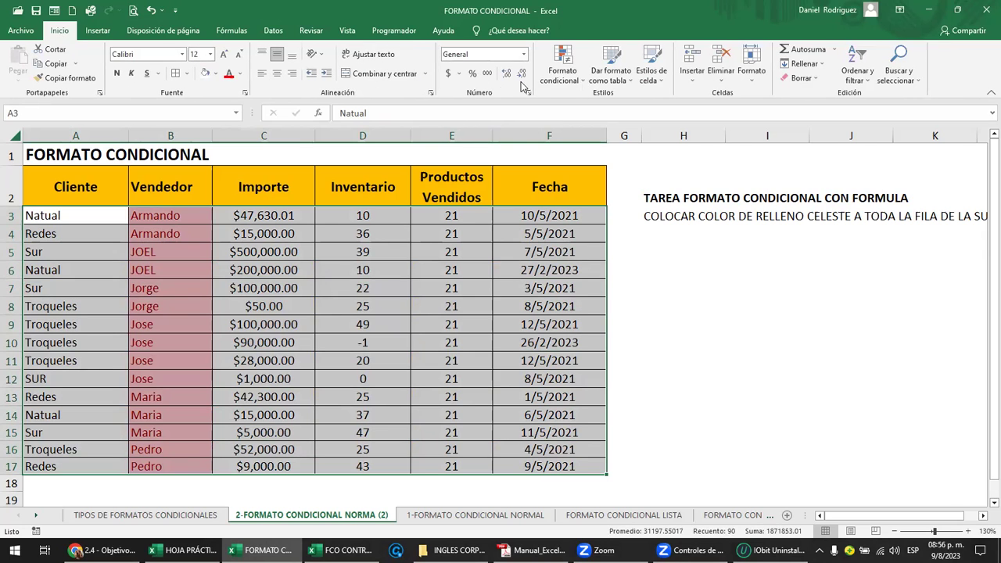
pyautogui.click(562, 66)
pyautogui.moveTo(583, 253)
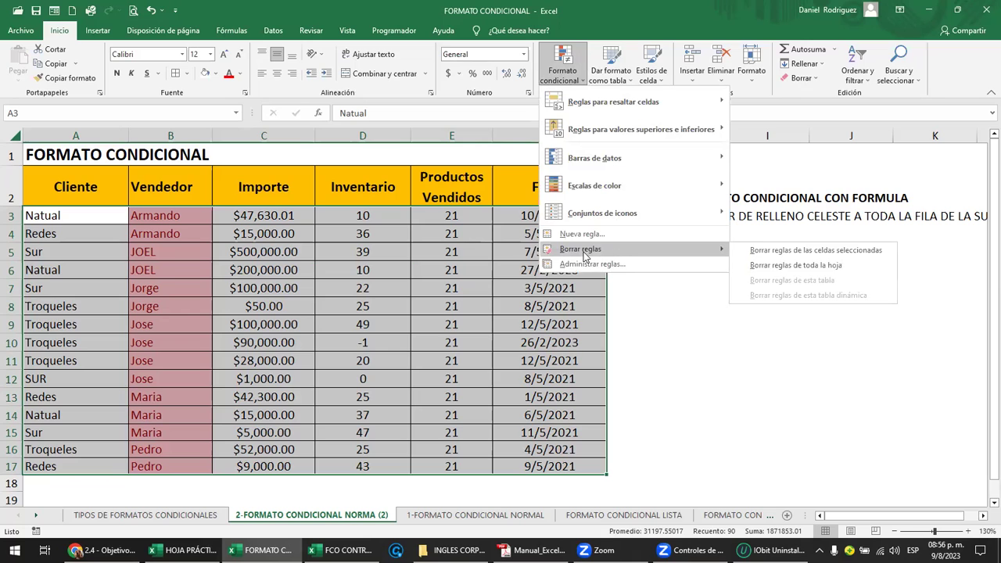
pyautogui.click(825, 256)
pyautogui.click(419, 301)
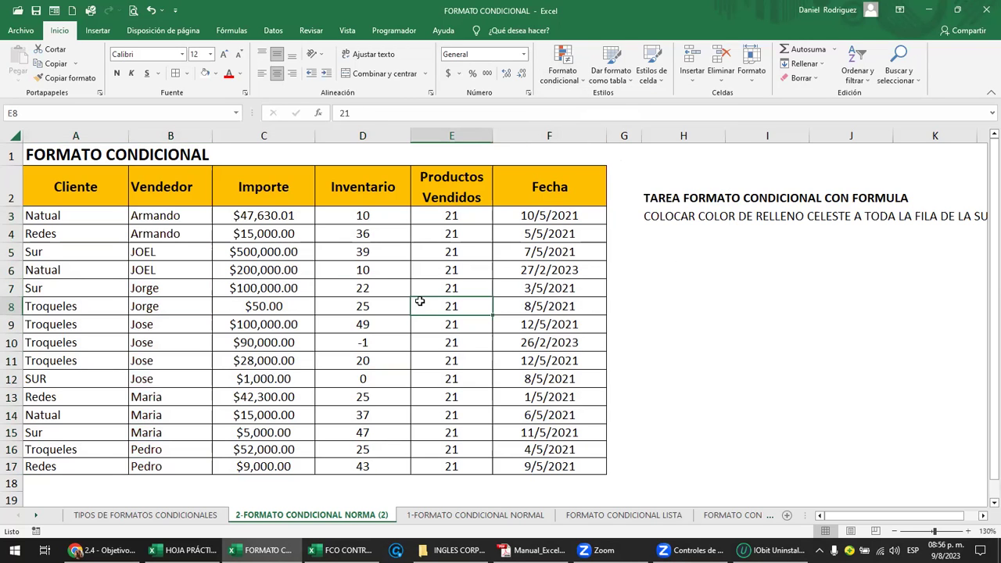
# Check row 12, where Inventario is 0, then select the whole data range A3:F17.
pyautogui.moveTo(41, 379); pyautogui.dragTo(555, 379)
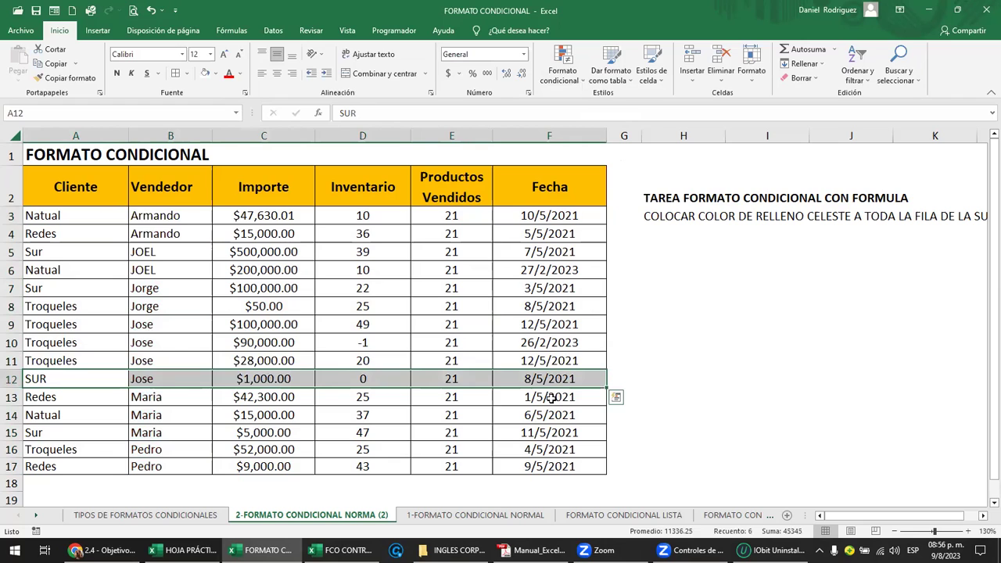
pyautogui.click(538, 288)
pyautogui.moveTo(533, 214); pyautogui.dragTo(540, 463)
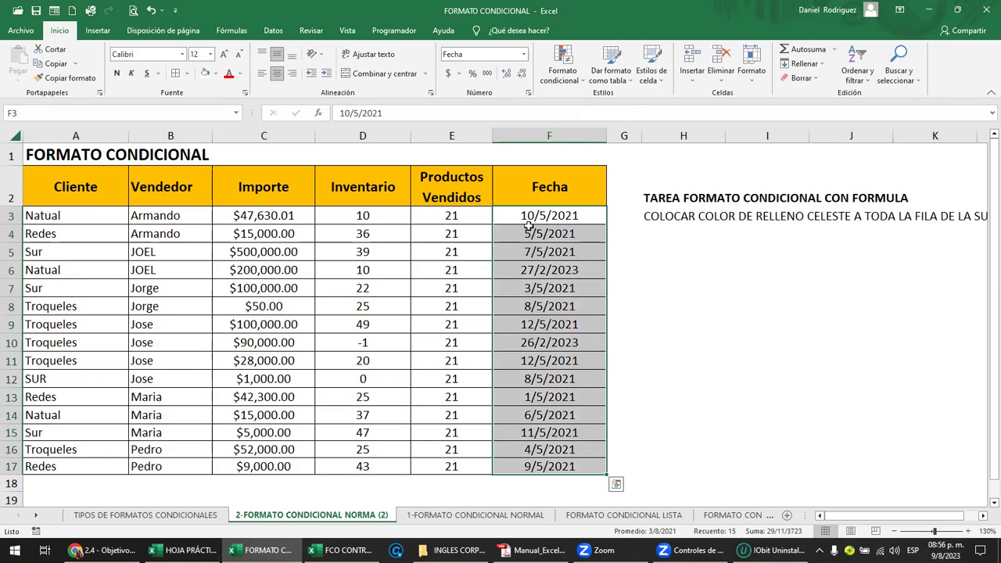
pyautogui.click(44, 383)
pyautogui.click(542, 379)
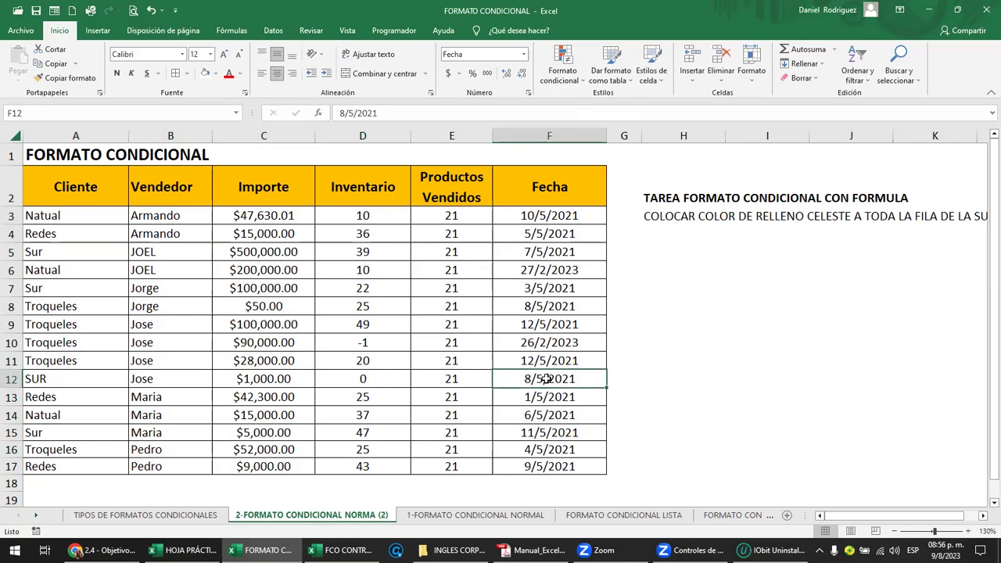
pyautogui.click(369, 380)
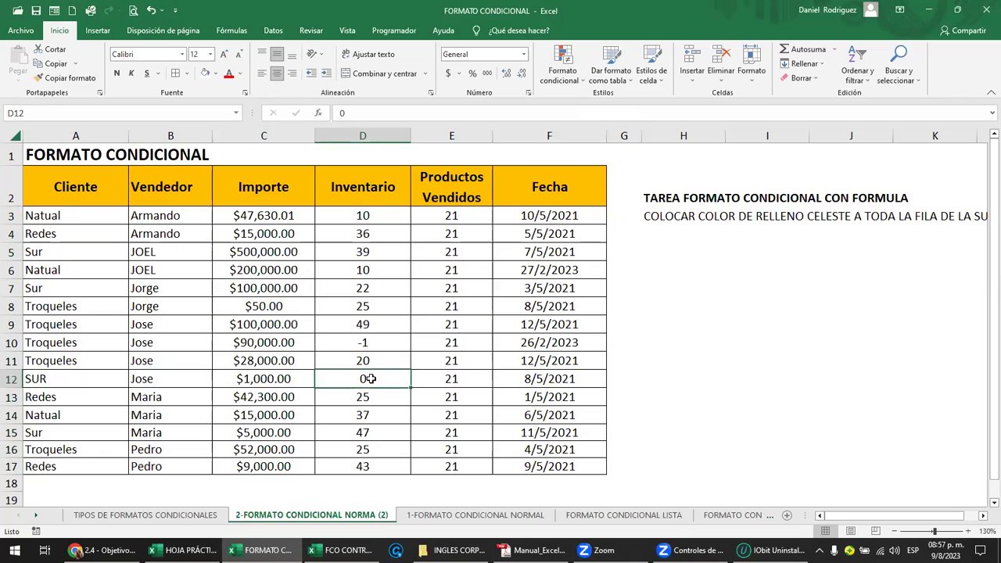
pyautogui.moveTo(44, 218); pyautogui.dragTo(537, 466)
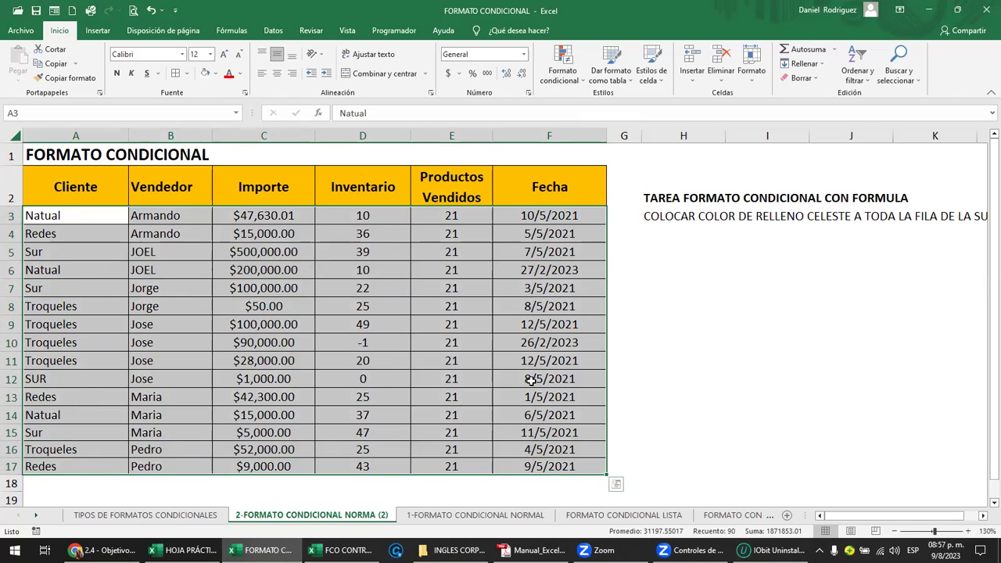
# Create a new formula-based conditional formatting rule with the formula =$D3=0.
pyautogui.click(566, 78)
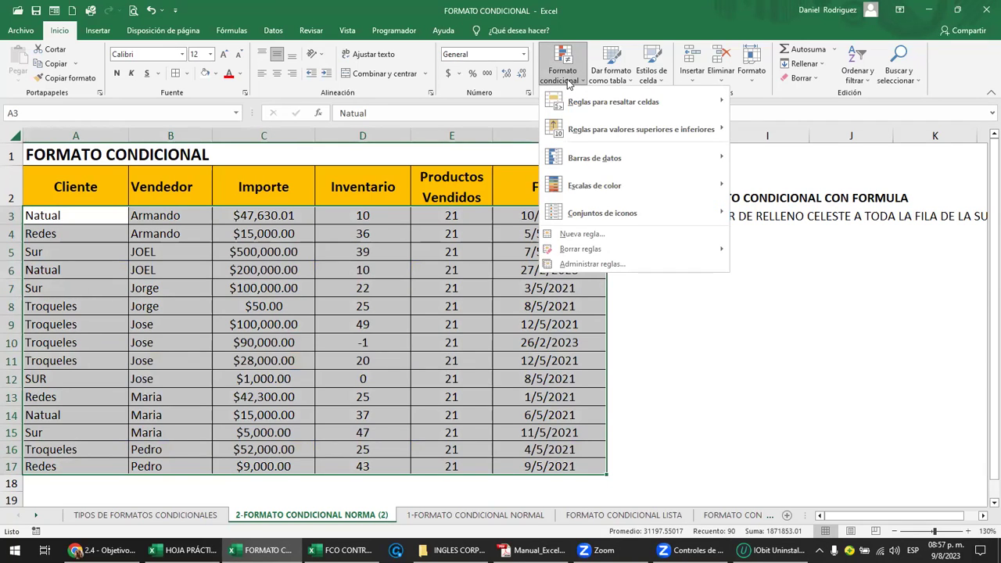
pyautogui.moveTo(594, 106)
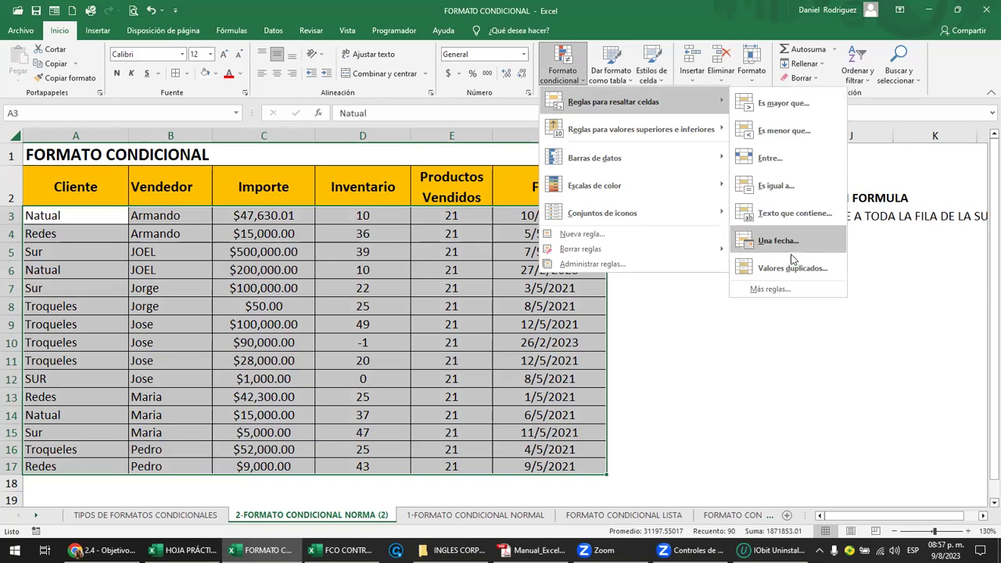
pyautogui.click(768, 291)
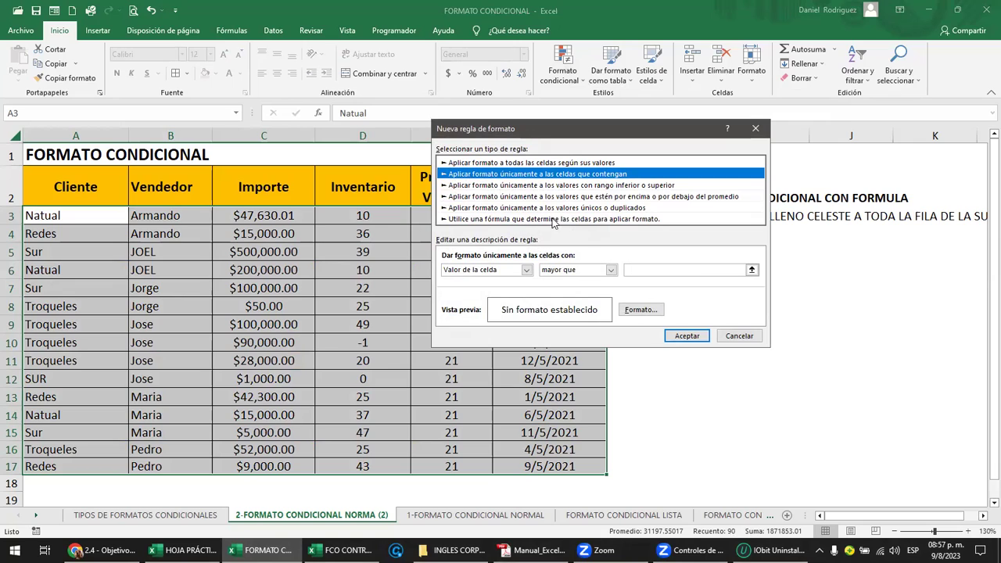
pyautogui.click(576, 221)
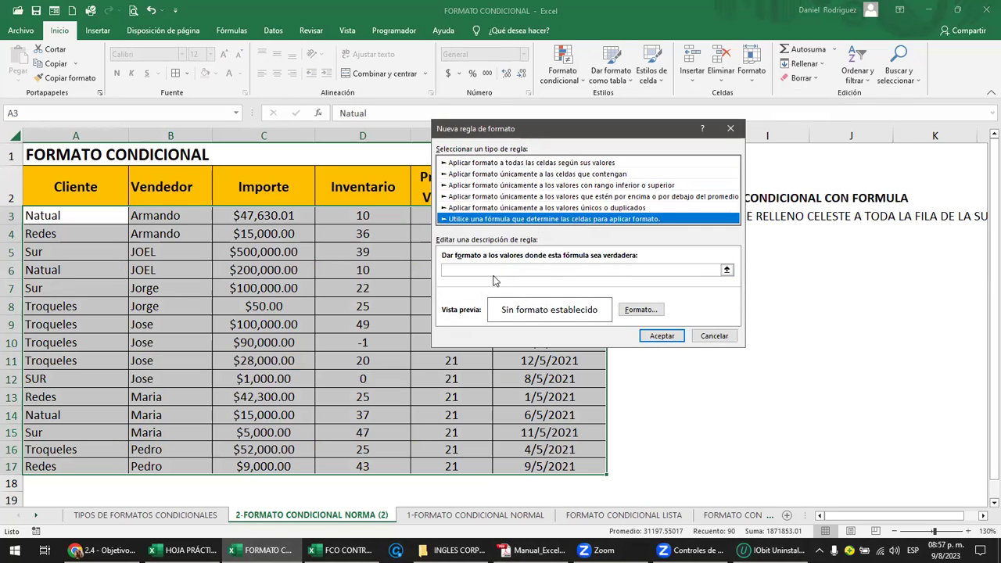
pyautogui.click(459, 269)
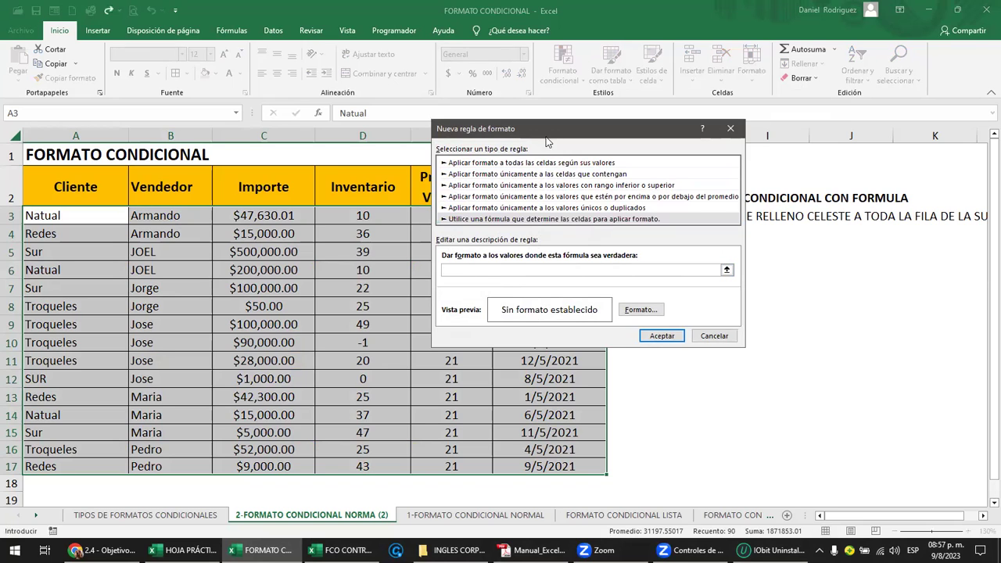
pyautogui.moveTo(552, 134); pyautogui.dragTo(667, 123)
pyautogui.write('=')
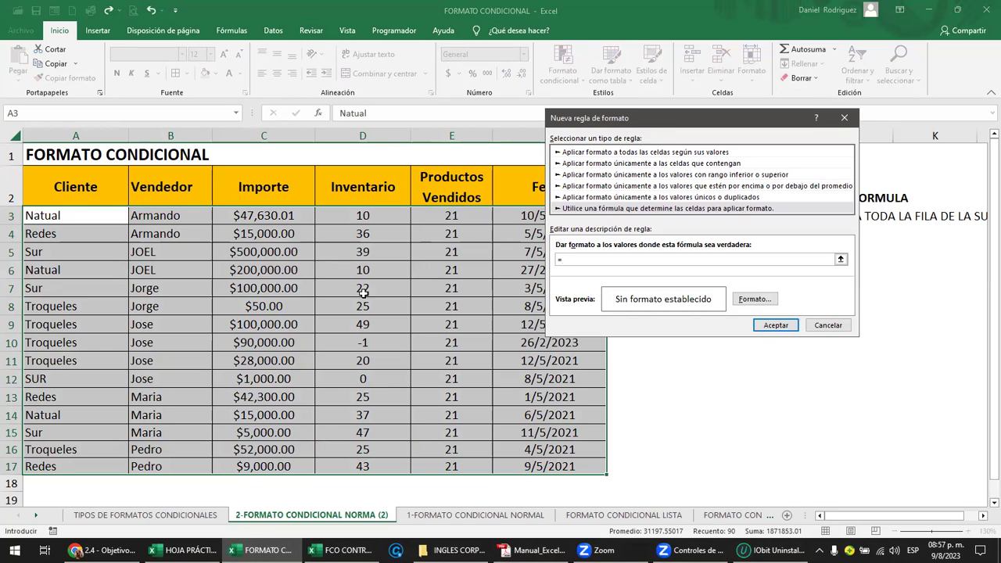
pyautogui.click(363, 214)
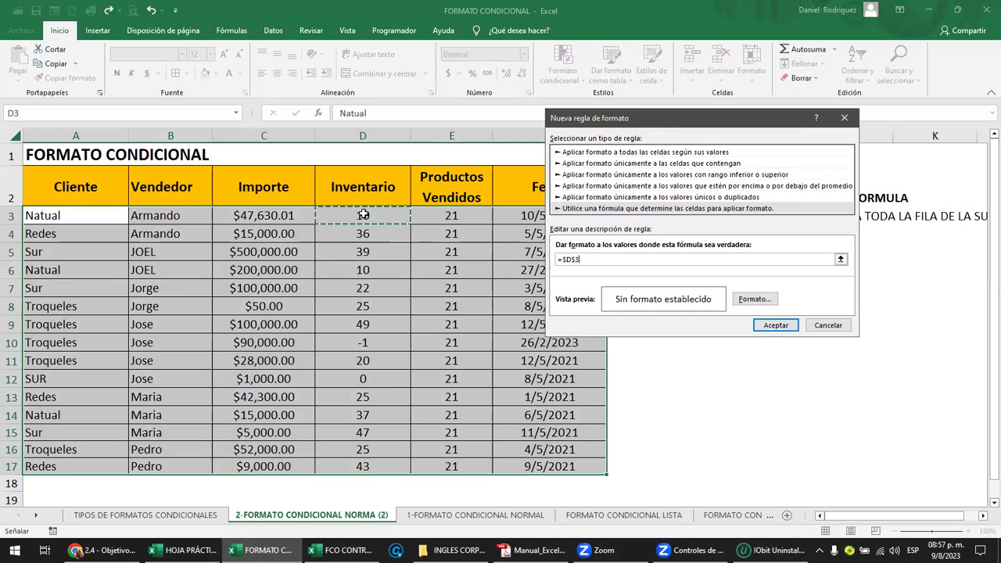
pyautogui.press('F4')
pyautogui.write('=0')
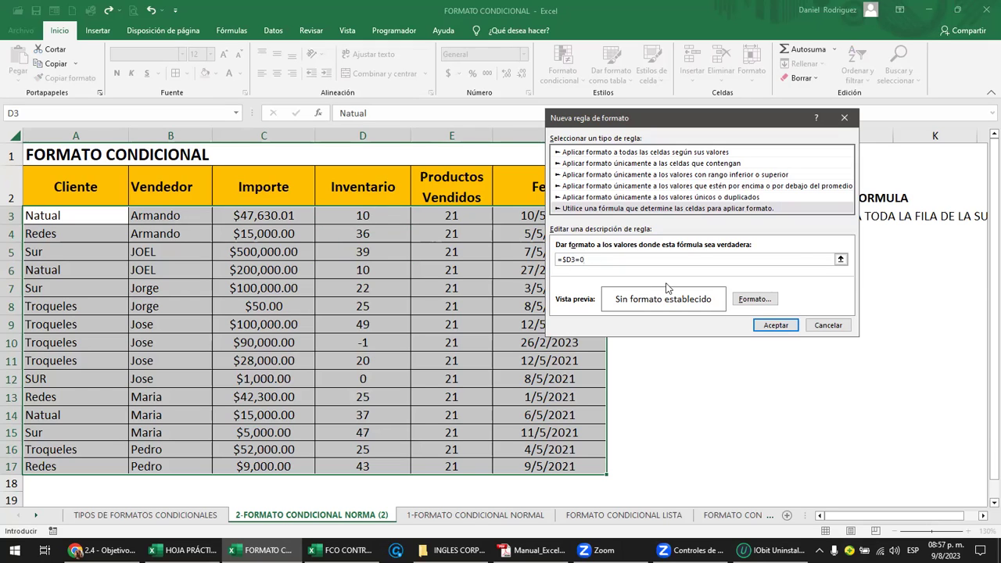
# Give the rule a yellow fill and apply it so row 12 turns yellow.
pyautogui.click(735, 300)
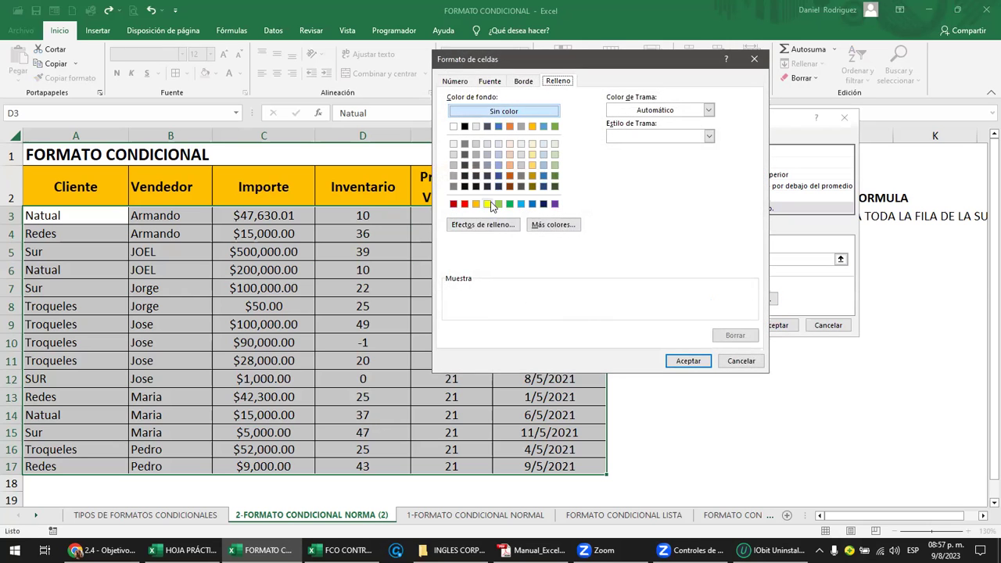
pyautogui.click(487, 204)
pyautogui.click(688, 362)
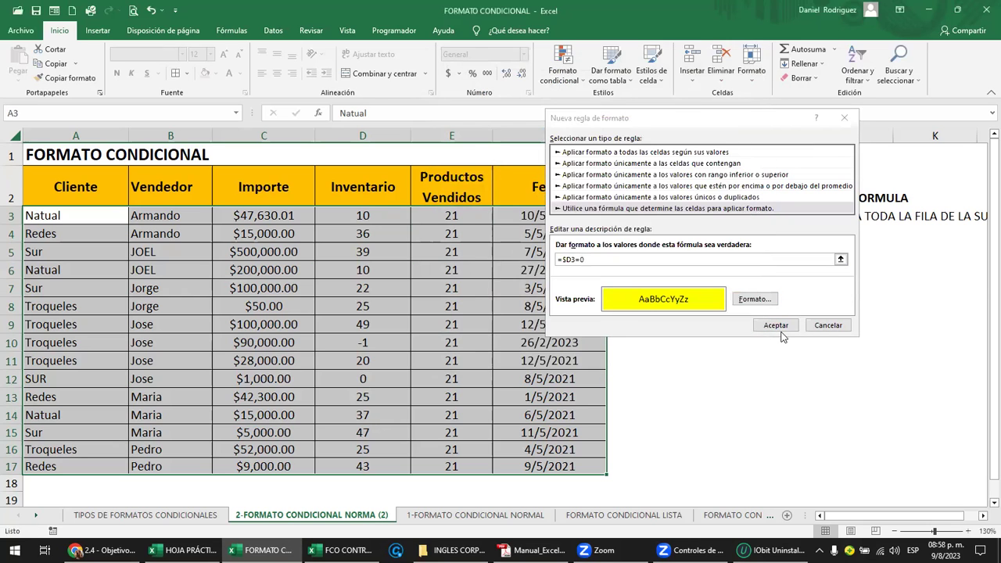
pyautogui.click(776, 325)
pyautogui.click(395, 378)
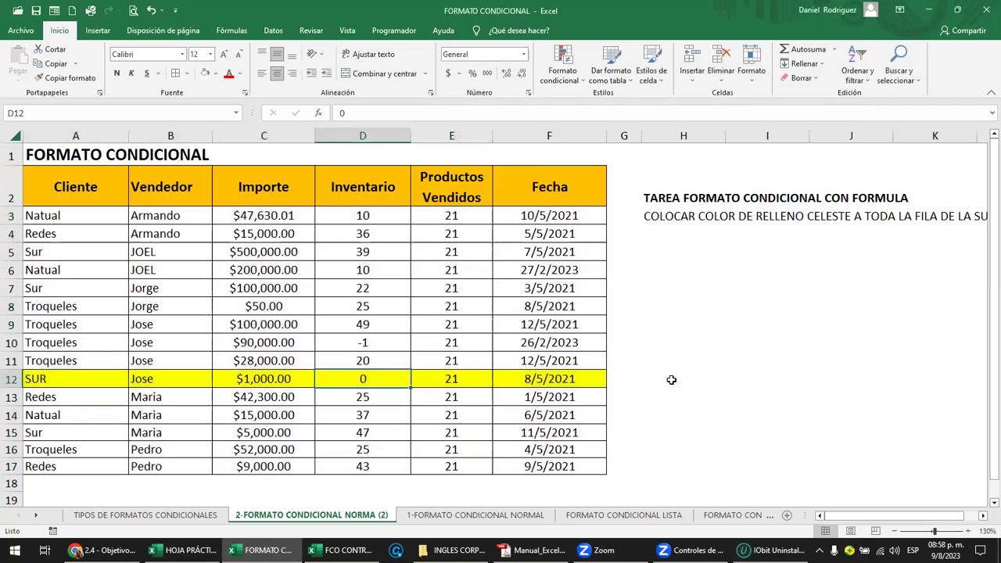
pyautogui.click(779, 399)
# Select row 12 and the data table to check the yellow fill on the zero-Inventario row.
pyautogui.click(383, 380)
pyautogui.moveTo(55, 383); pyautogui.dragTo(531, 387)
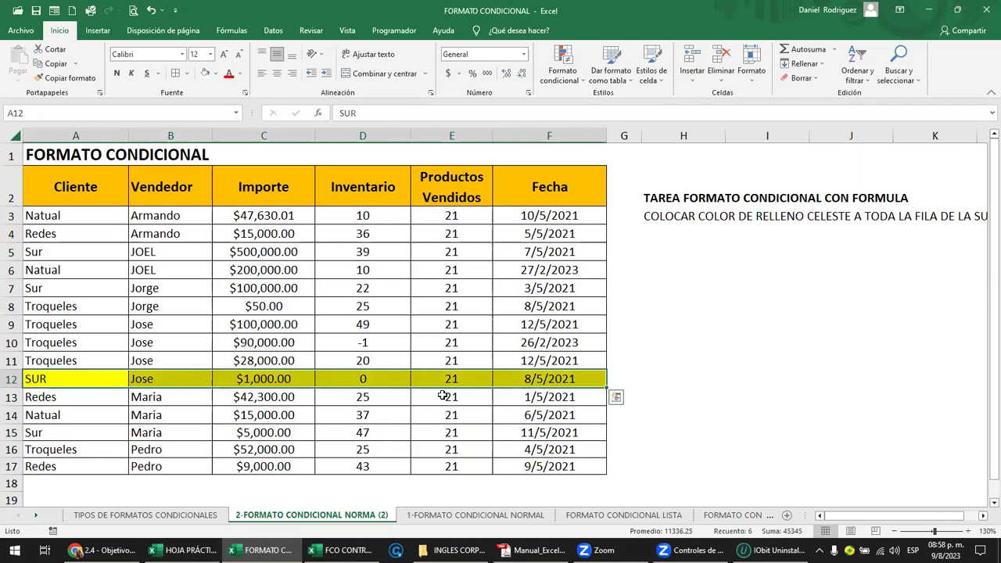
pyautogui.click(375, 380)
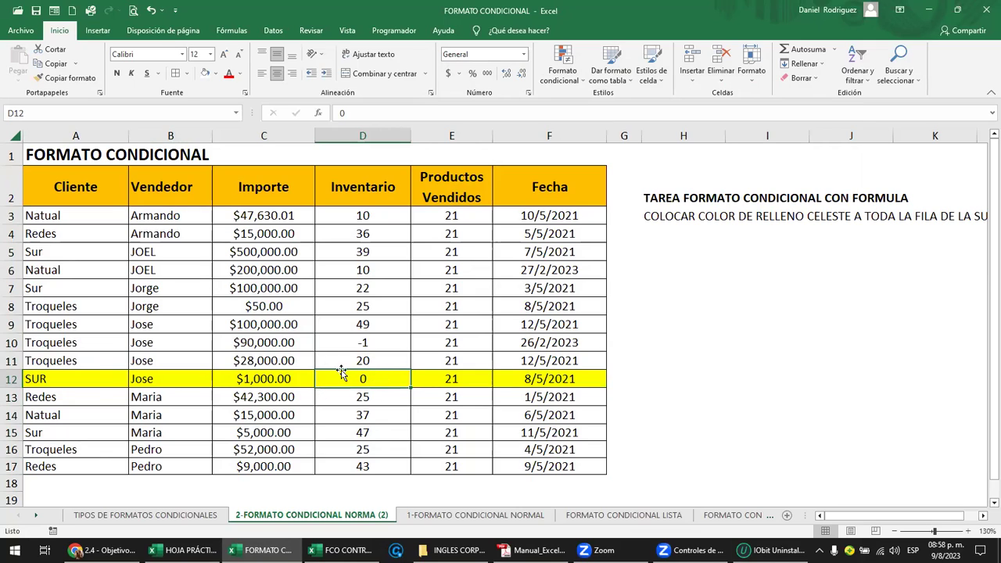
pyautogui.moveTo(67, 380); pyautogui.dragTo(549, 378)
pyautogui.moveTo(73, 215)
pyautogui.mouseDown()
pyautogui.moveTo(455, 270)
pyautogui.moveTo(528, 467)
pyautogui.mouseUp()
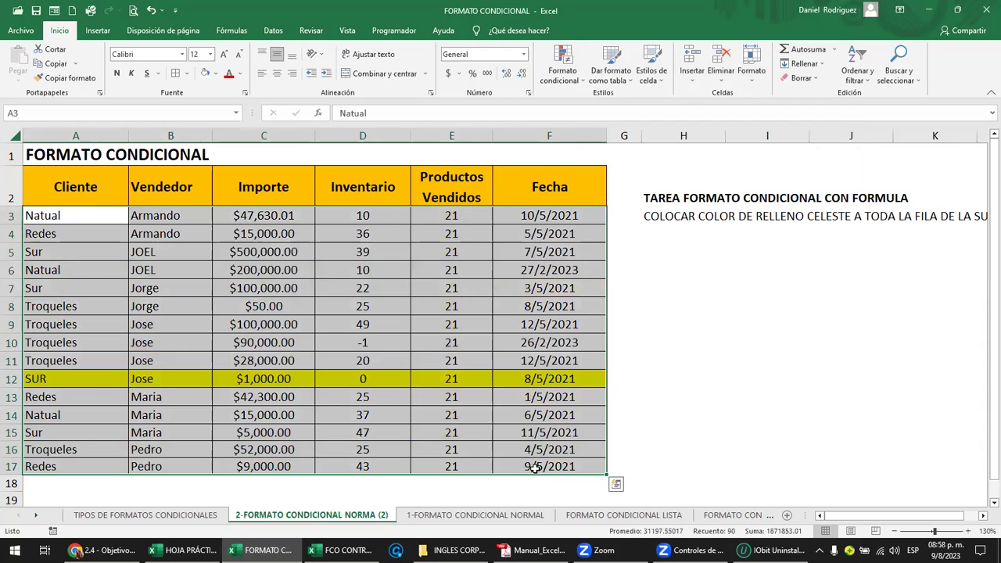
pyautogui.click(377, 396)
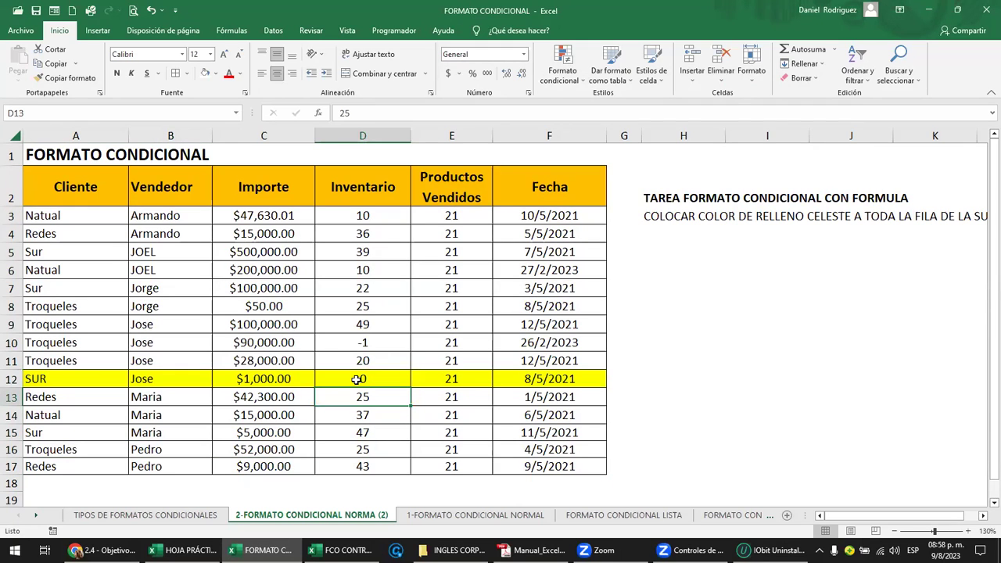
# Change Inventario to 1 in D12 and to 0 in D17.
pyautogui.click(356, 380)
pyautogui.write('1')
pyautogui.press('Return')
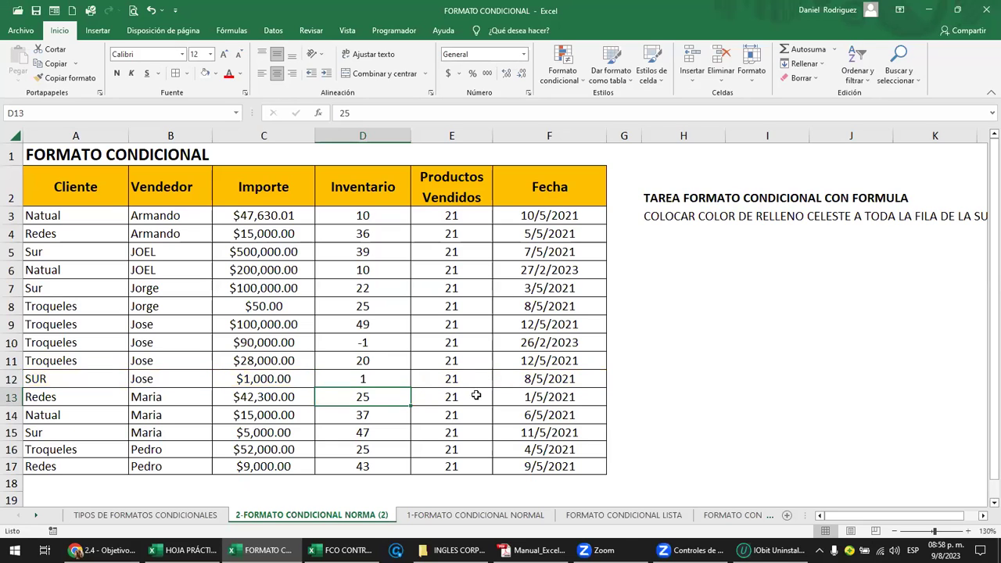
pyautogui.click(361, 467)
pyautogui.write('0')
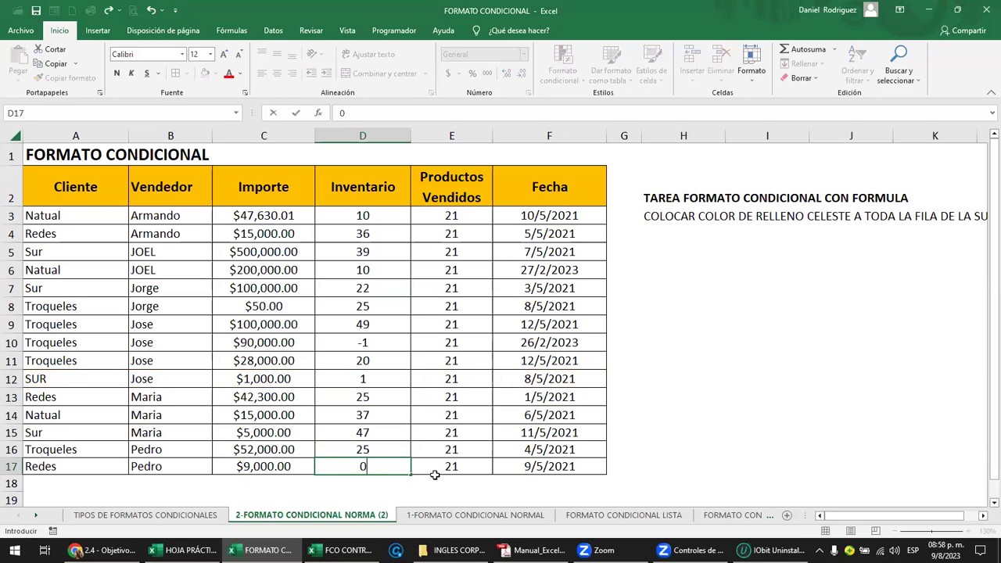
pyautogui.press('Up')
pyautogui.press('Up')
pyautogui.press('Up')
pyautogui.press('Up')
pyautogui.press('Up')
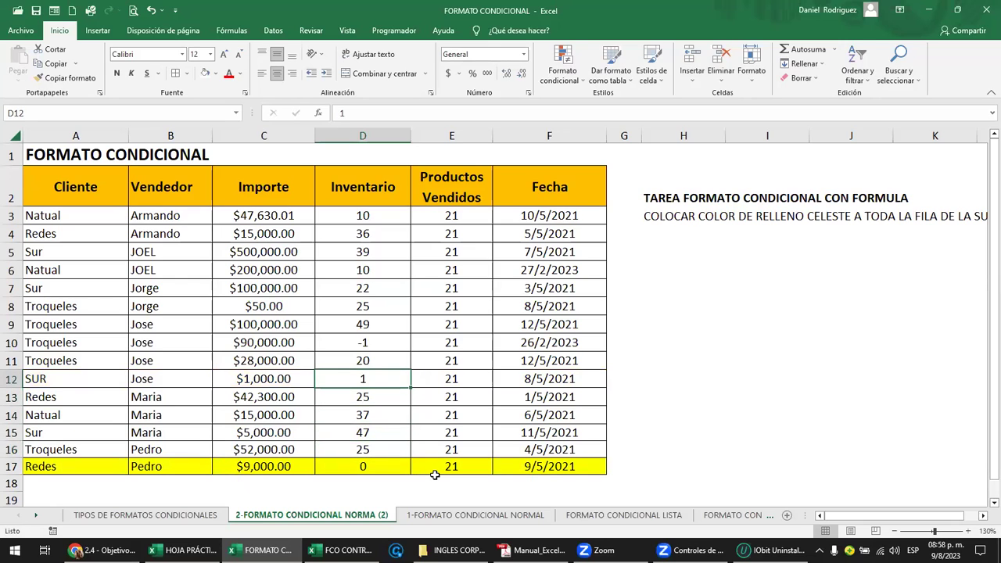
pyautogui.write('0')
pyautogui.press('Up')
pyautogui.press('Up')
pyautogui.press('Up')
pyautogui.press('Up')
pyautogui.write('0')
pyautogui.press('Up')
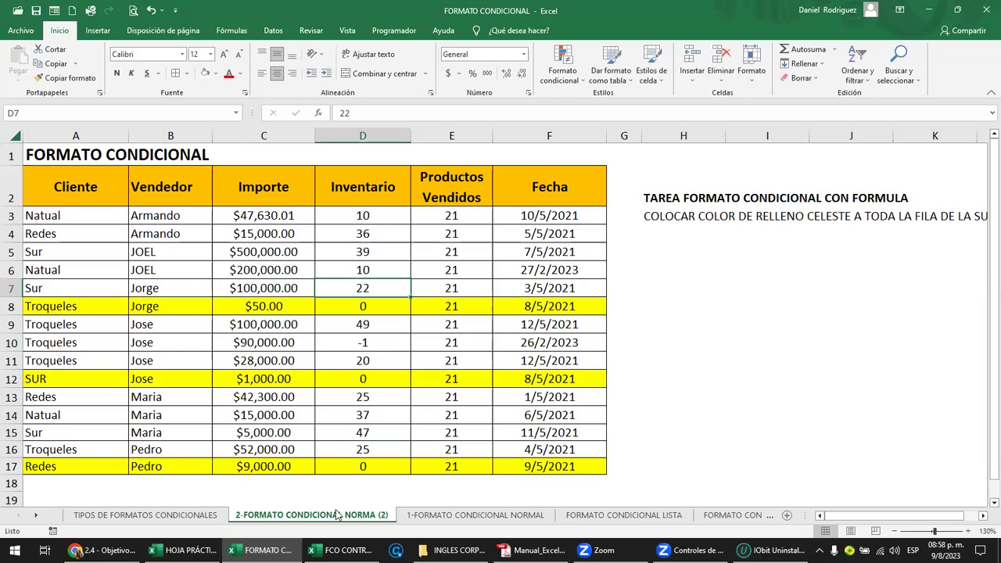
# Set Inventario to 1 in D8 and D12 so only row 17 stays yellow.
pyautogui.moveTo(35, 307)
pyautogui.mouseDown()
pyautogui.moveTo(324, 319)
pyautogui.moveTo(552, 306)
pyautogui.mouseUp()
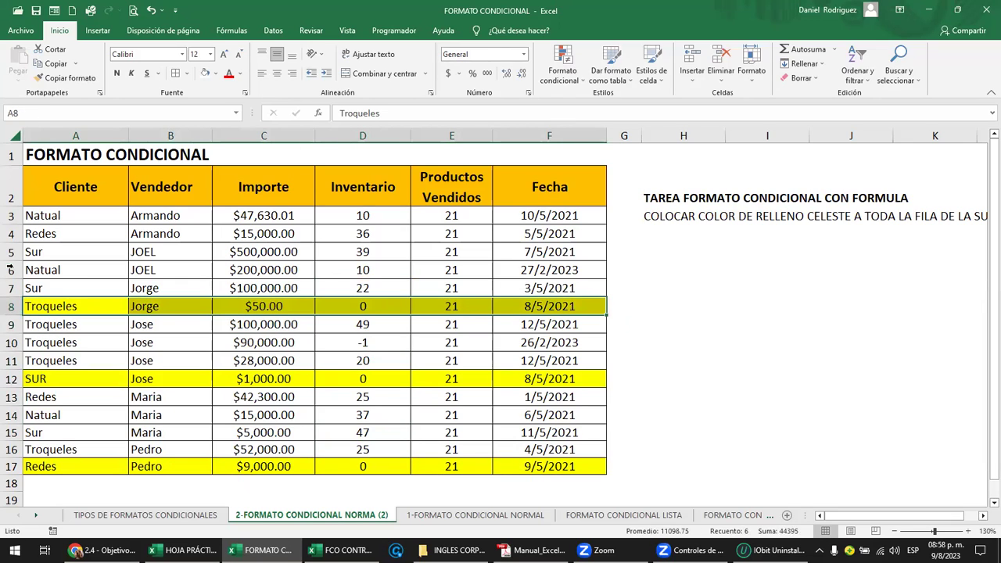
pyautogui.click(366, 306)
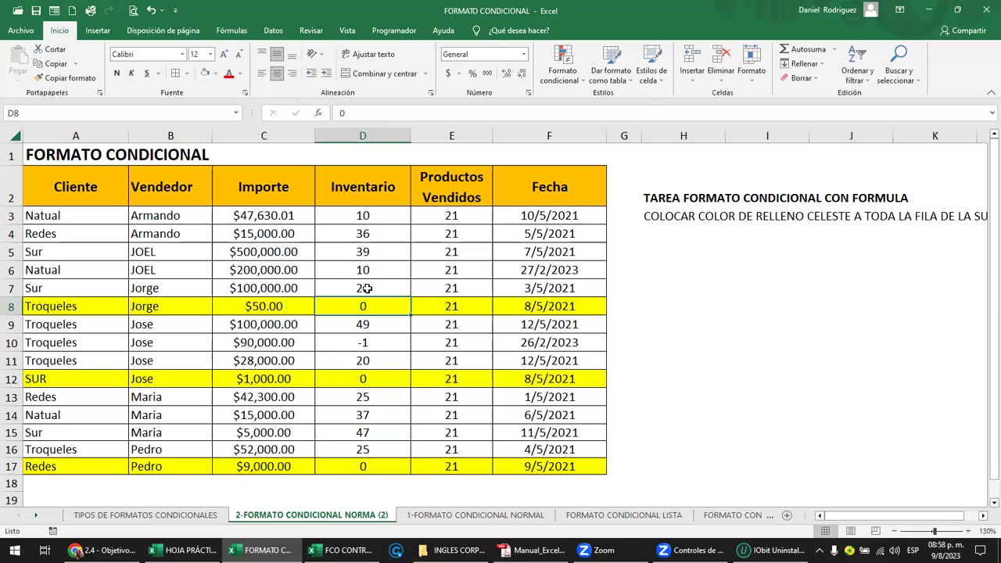
pyautogui.click(364, 134)
pyautogui.click(368, 216)
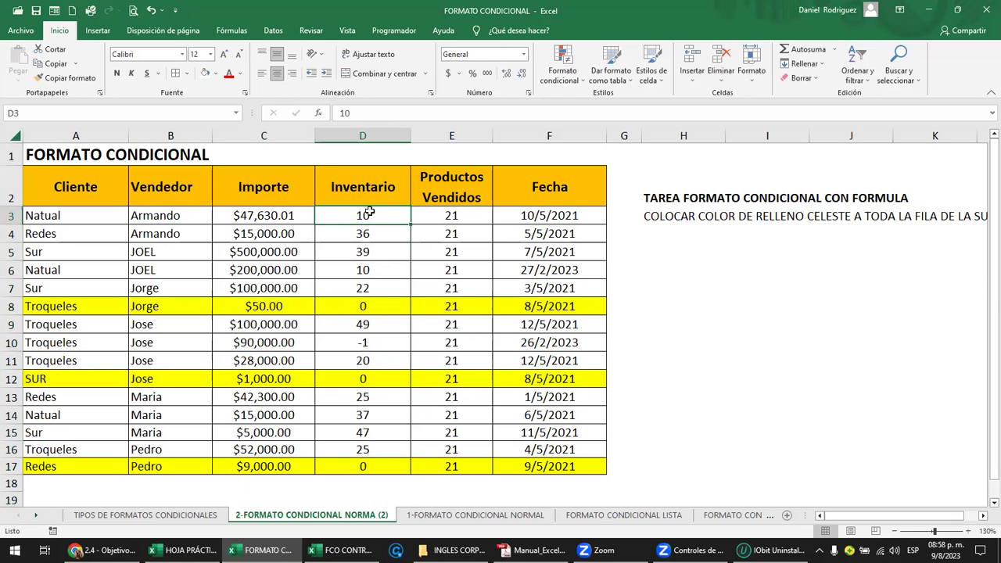
pyautogui.click(368, 310)
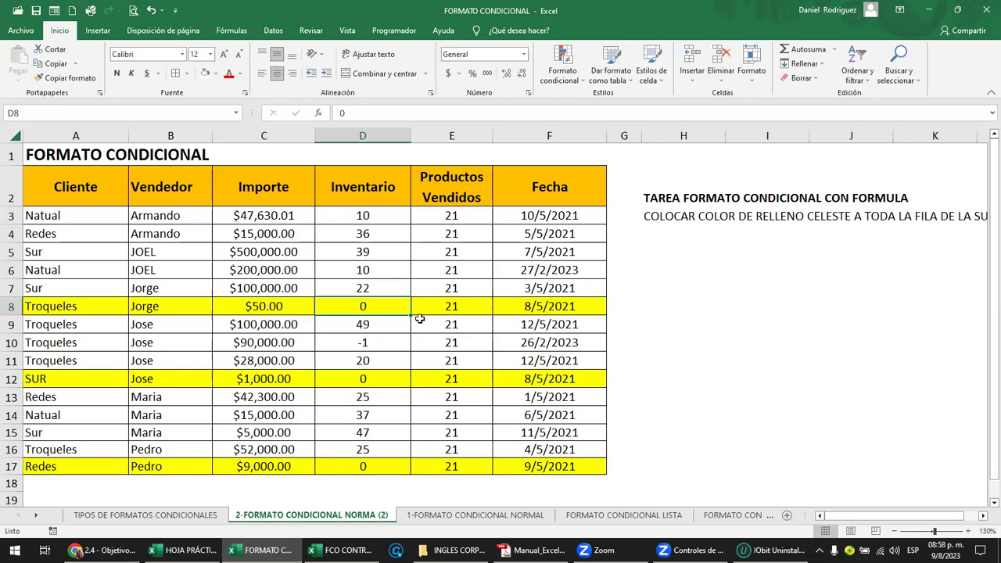
pyautogui.write('1')
pyautogui.press('Return')
pyautogui.press('Down')
pyautogui.press('Down')
pyautogui.press('Down')
pyautogui.write('1')
pyautogui.press('Return')
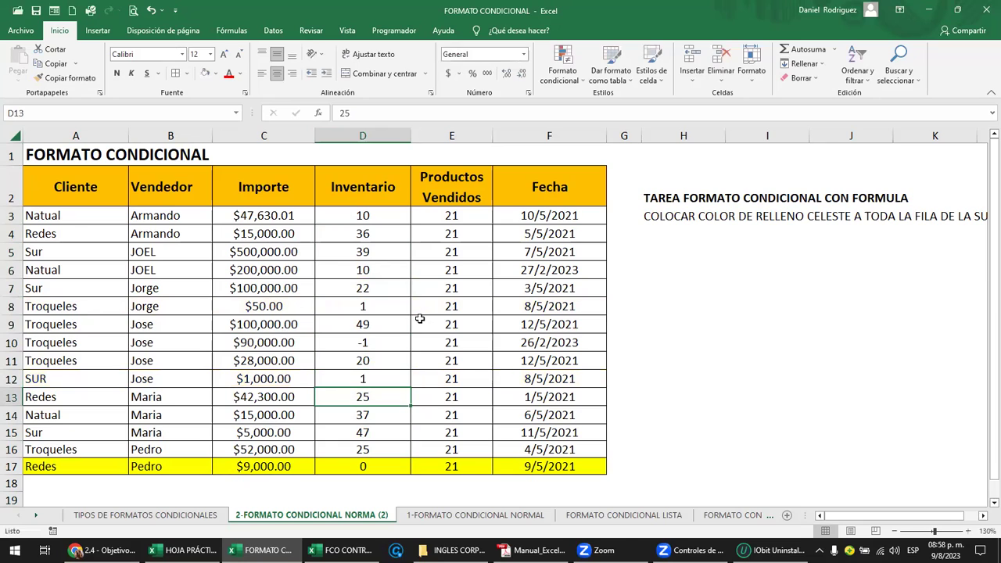
# Save the workbook from the Quick Access Toolbar.
pyautogui.click(37, 12)
pyautogui.click(150, 324)
pyautogui.click(359, 218)
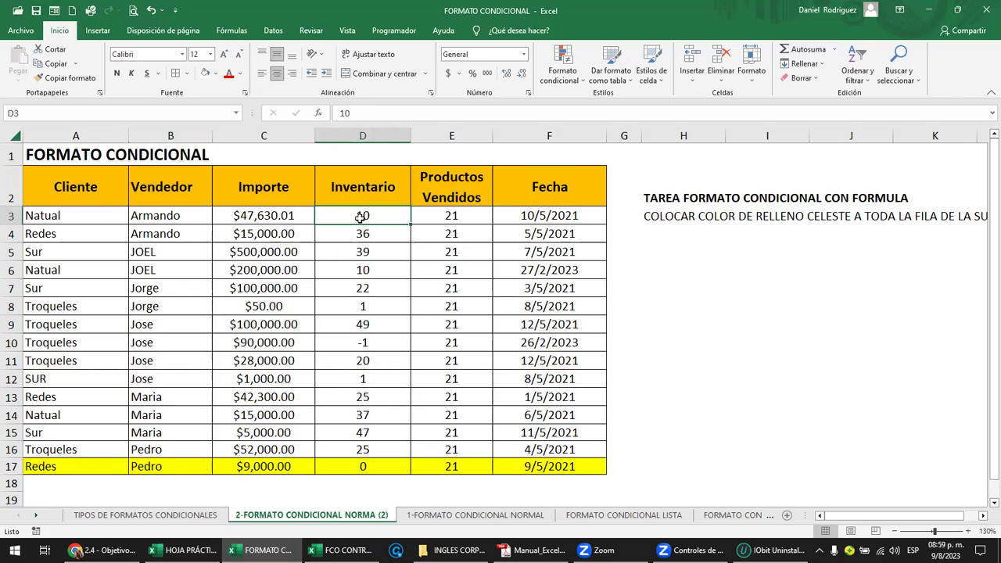
pyautogui.click(561, 81)
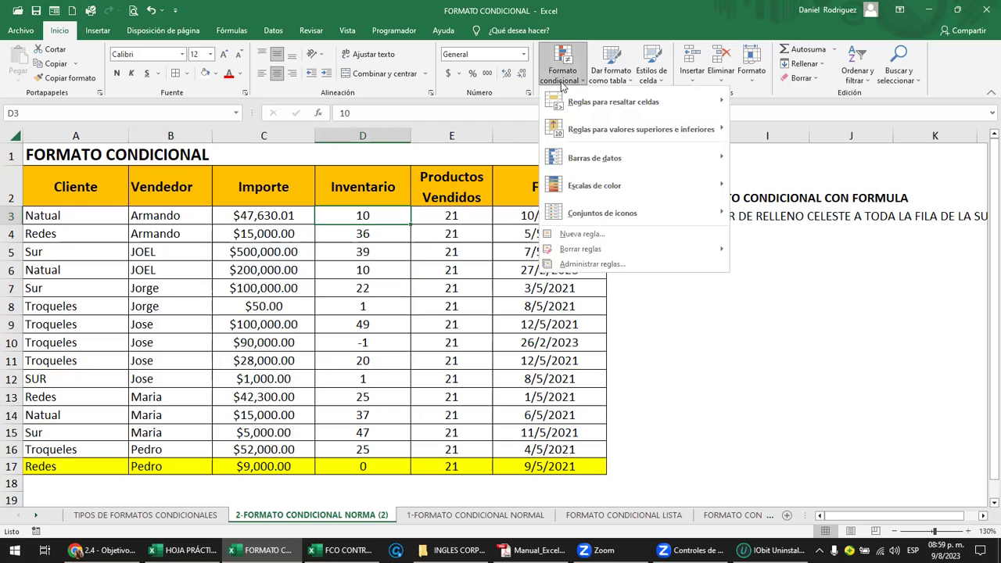
pyautogui.click(585, 264)
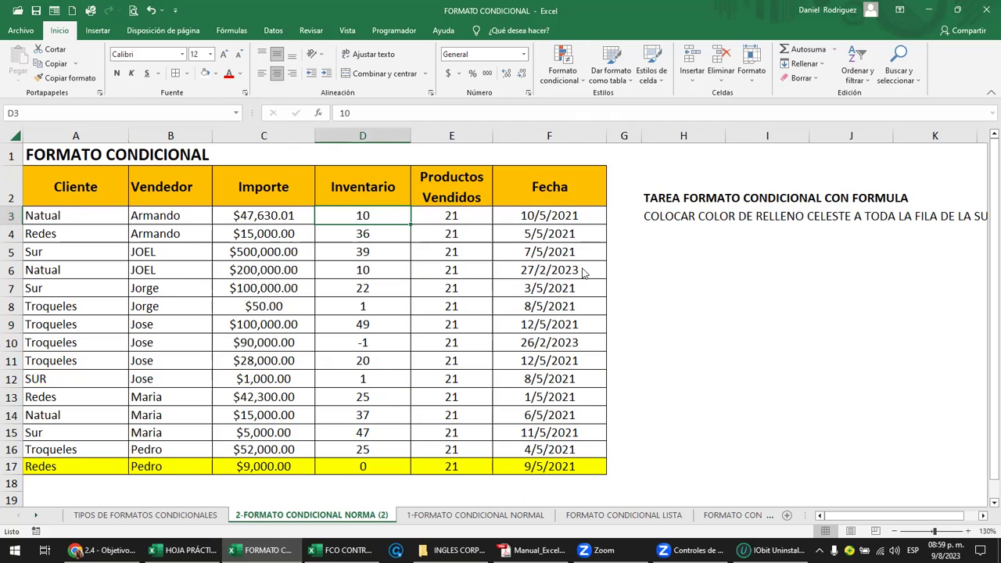
pyautogui.click(549, 213)
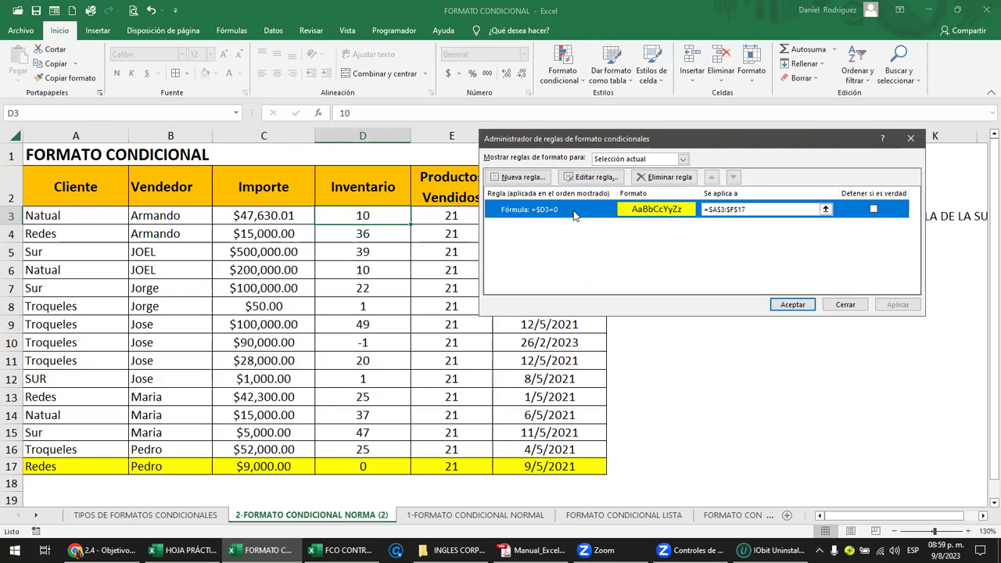
pyautogui.click(798, 302)
pyautogui.click(788, 367)
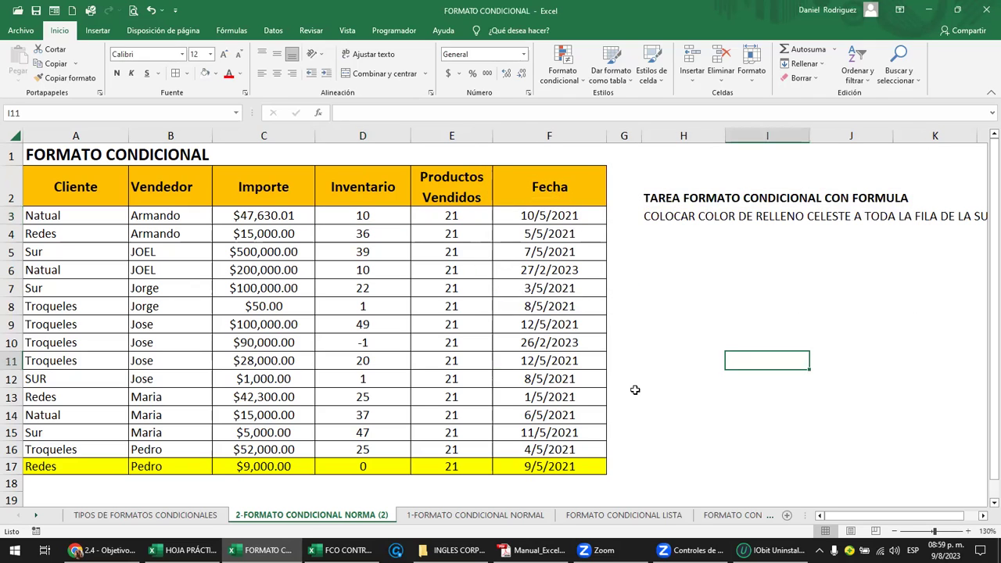
pyautogui.click(606, 418)
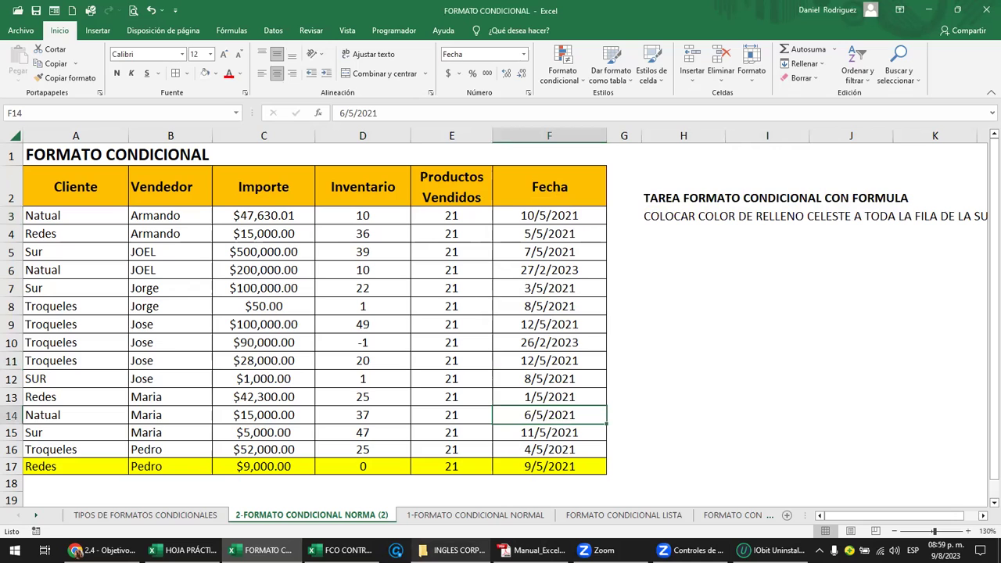
pyautogui.moveTo(453, 549)
pyautogui.moveTo(262, 550)
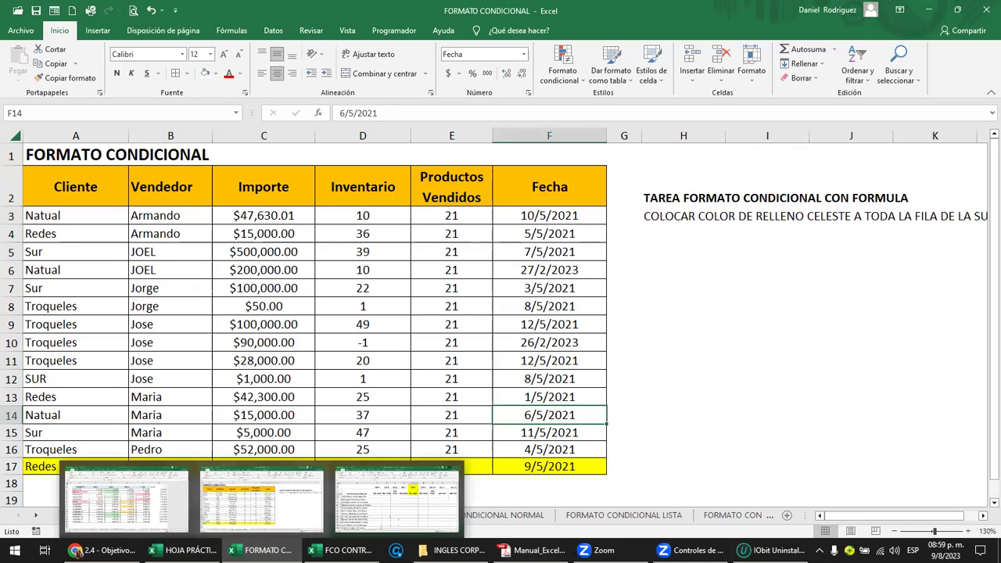
# Open ASISTENCIA.pdf in Adobe Reader from the INGLES CORPORATIVO Explorer window.
pyautogui.click(453, 550)
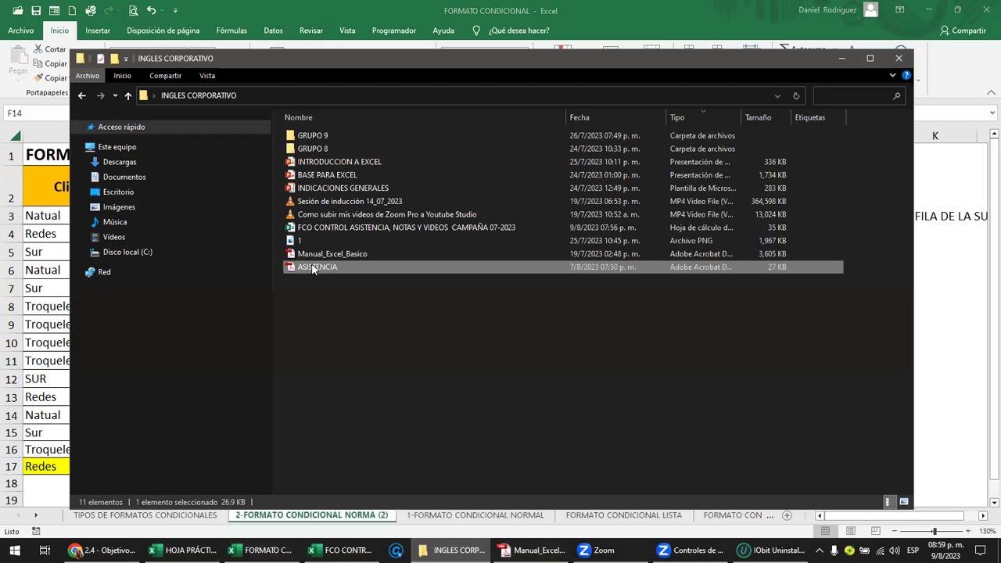
pyautogui.doubleClick(313, 268)
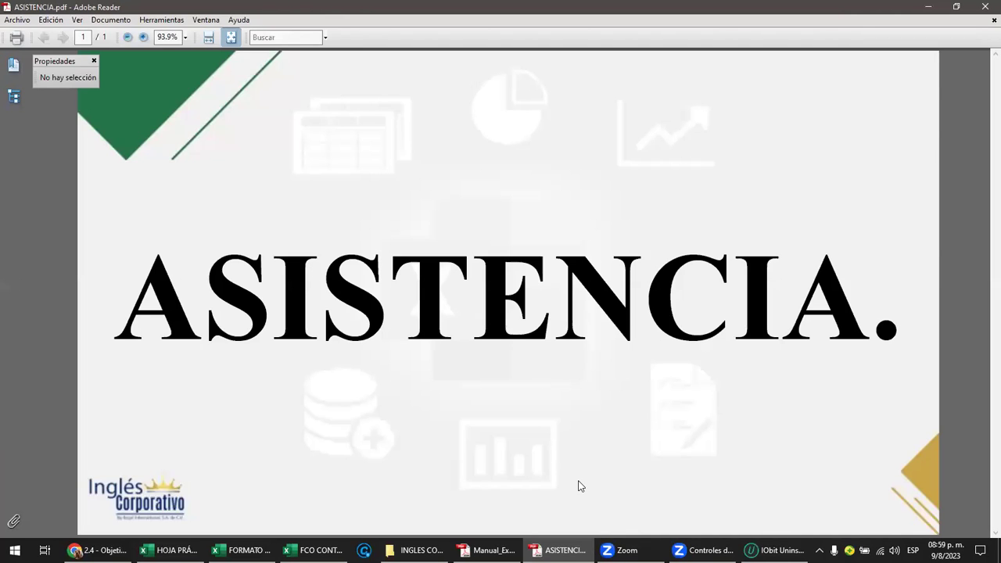